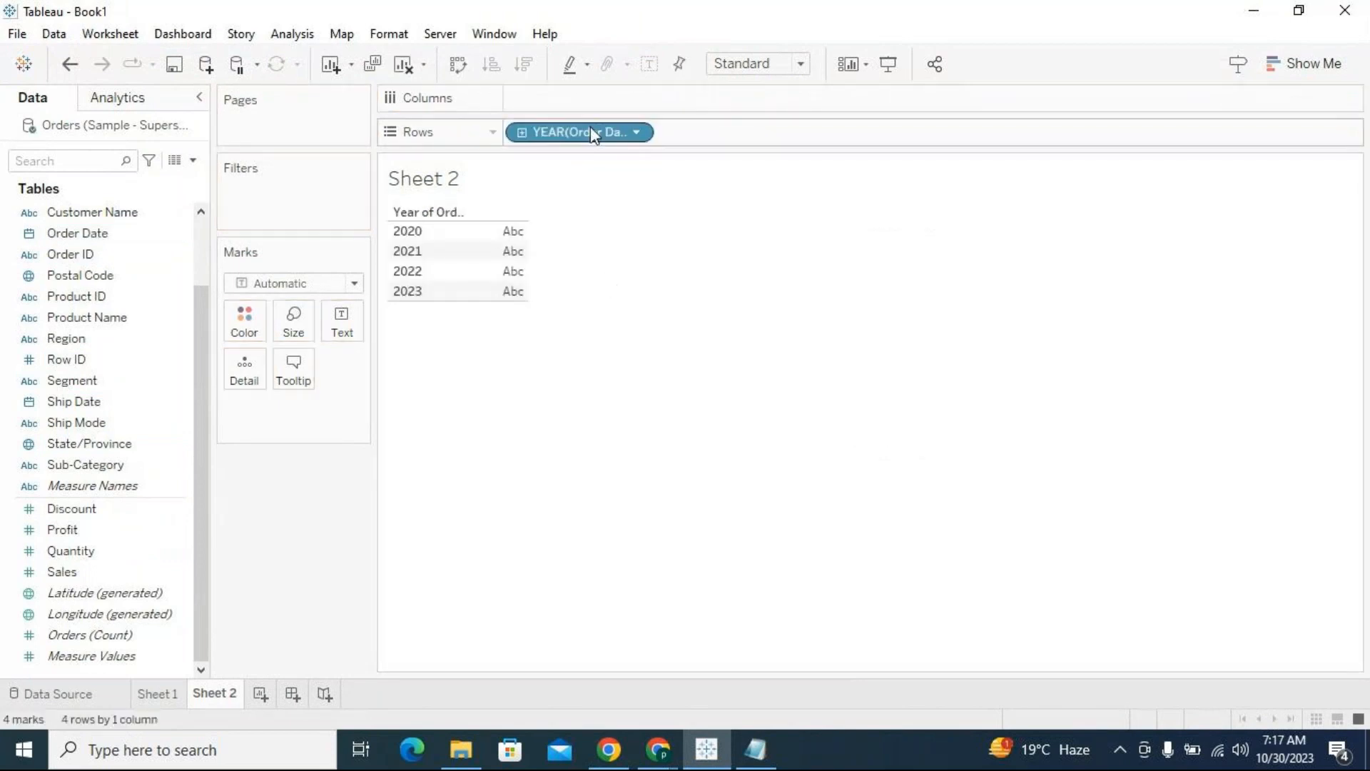
Show Order Date on Rows as discrete exact dates and look through the list from first to last date
click(641, 133)
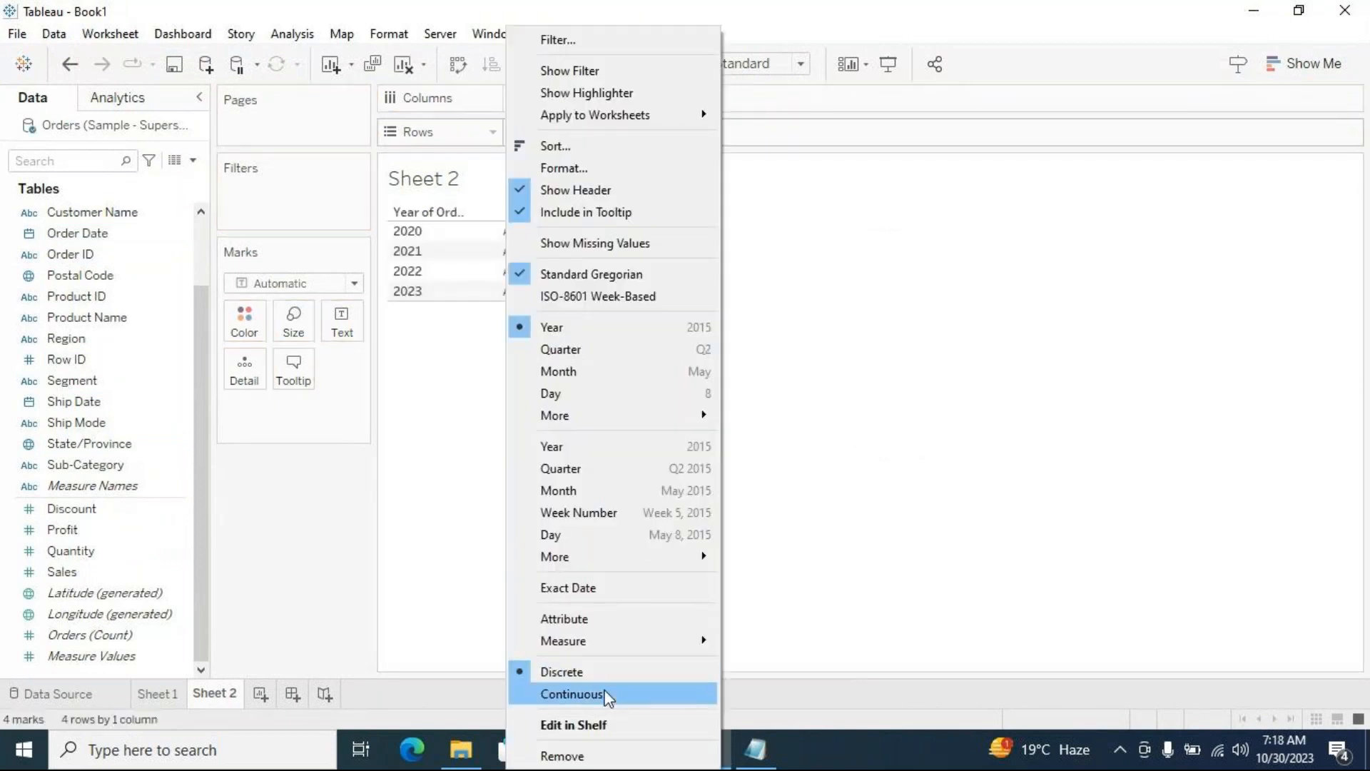
click(593, 589)
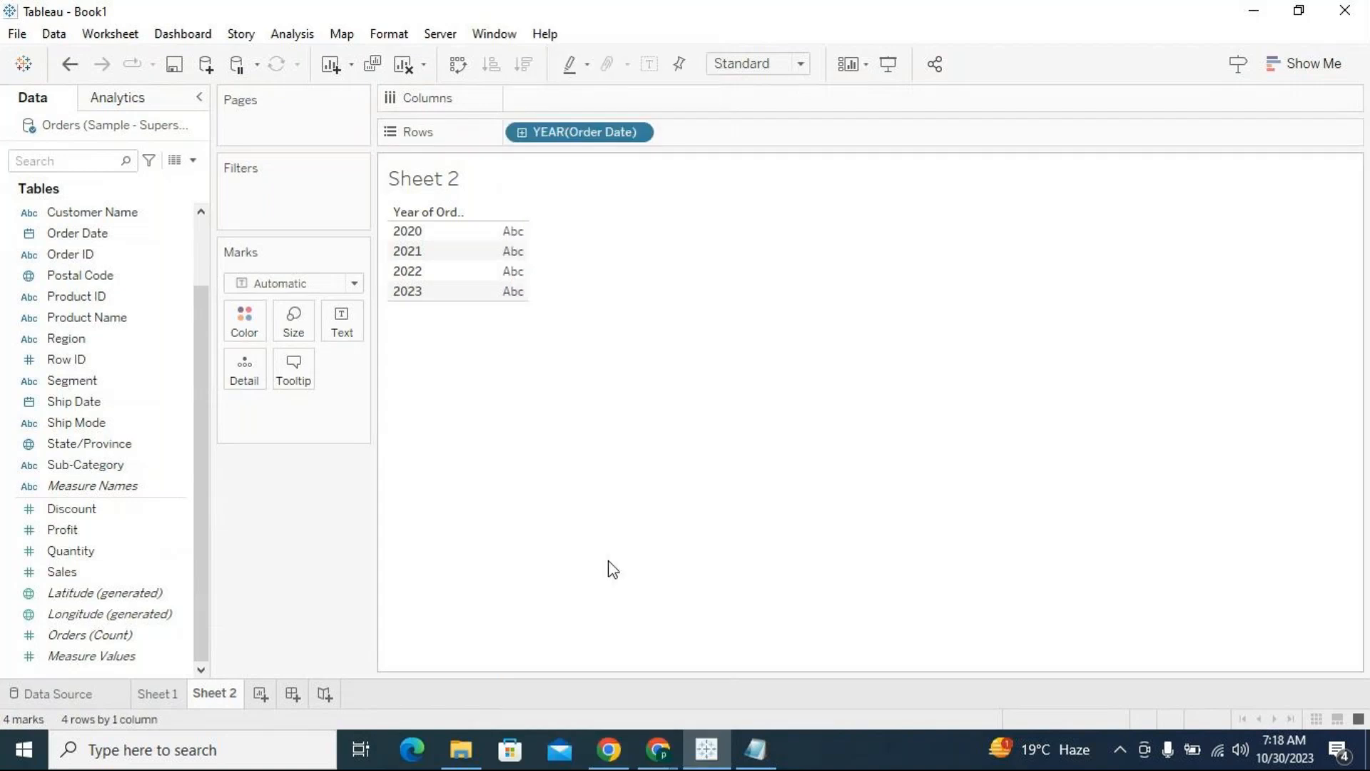
click(642, 135)
click(615, 670)
drag(540, 245, 482, 673)
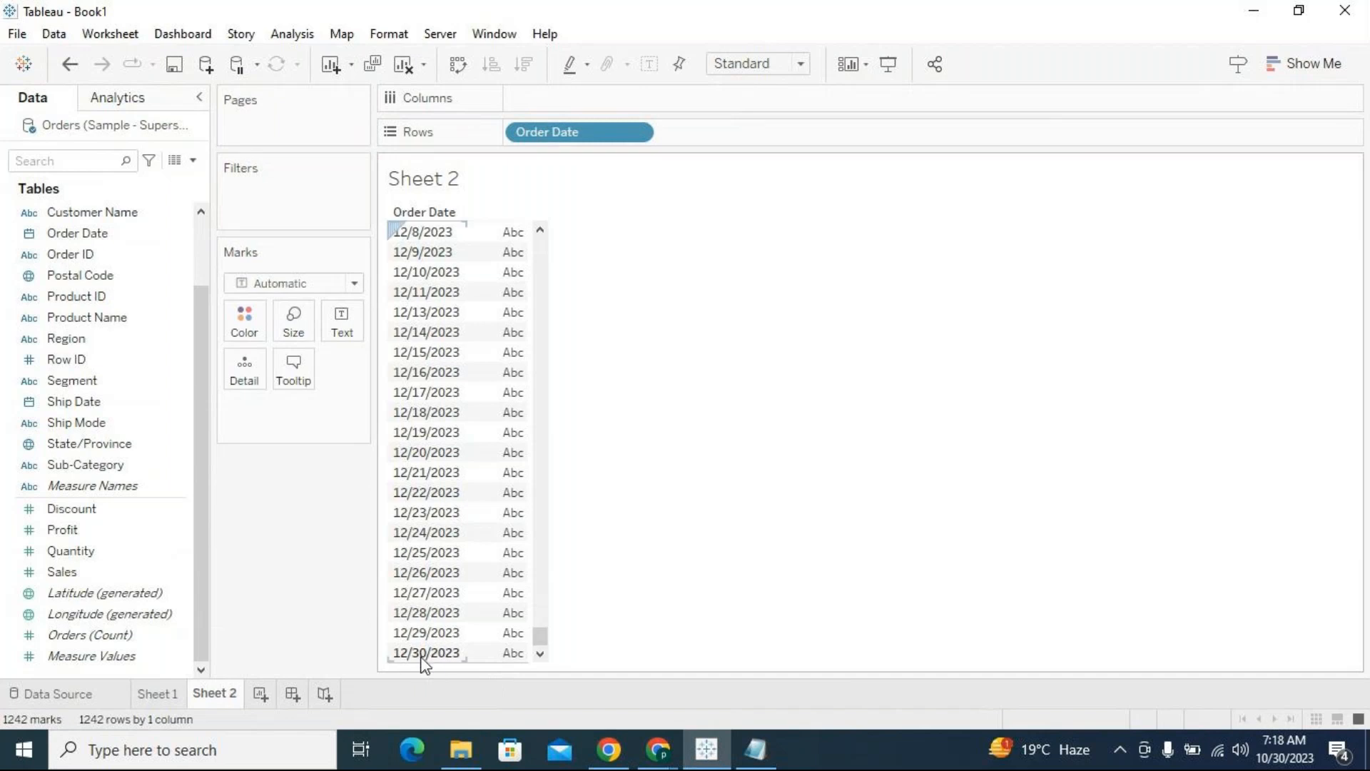
drag(541, 649, 563, 250)
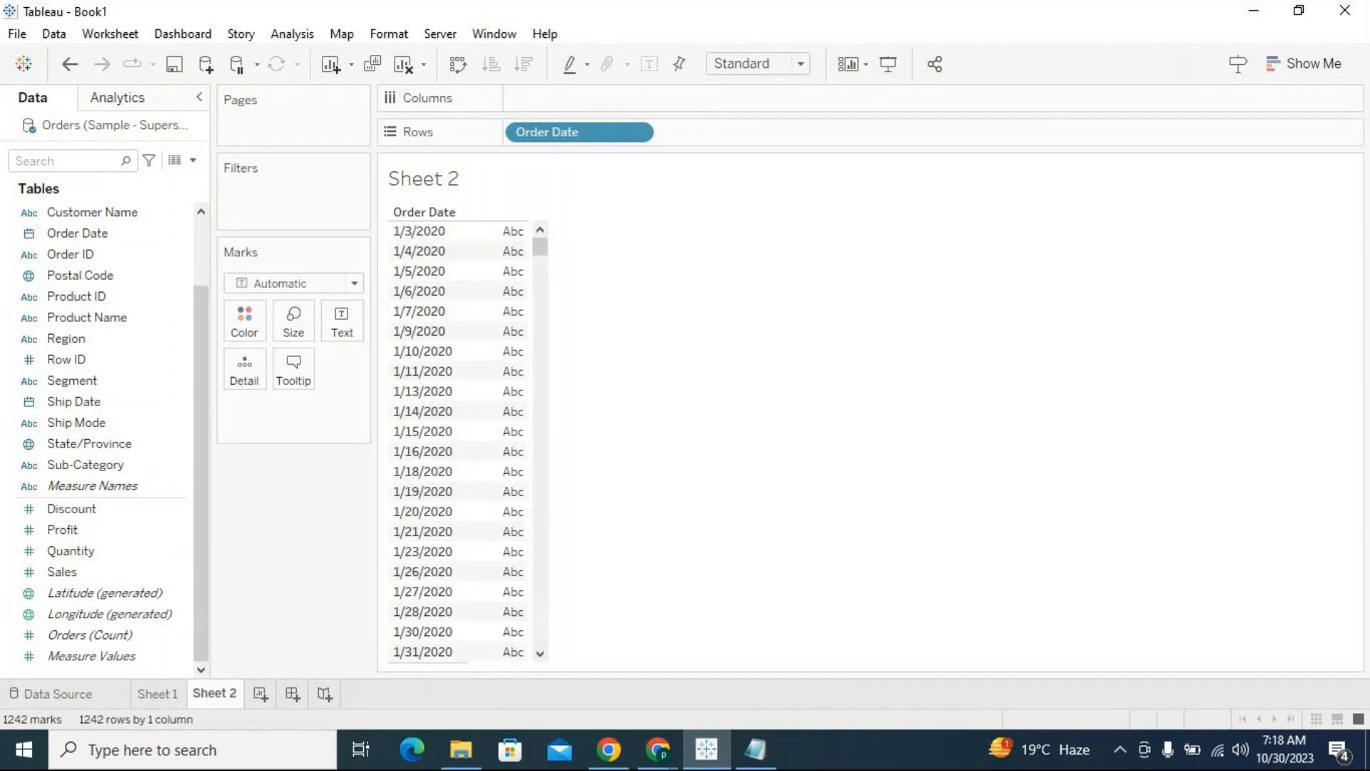
Switch to the Date Scenarios note in Notepad and set the Scenario 1 end date to 30th Oct 2023
click(755, 749)
key(Down)
key(Down)
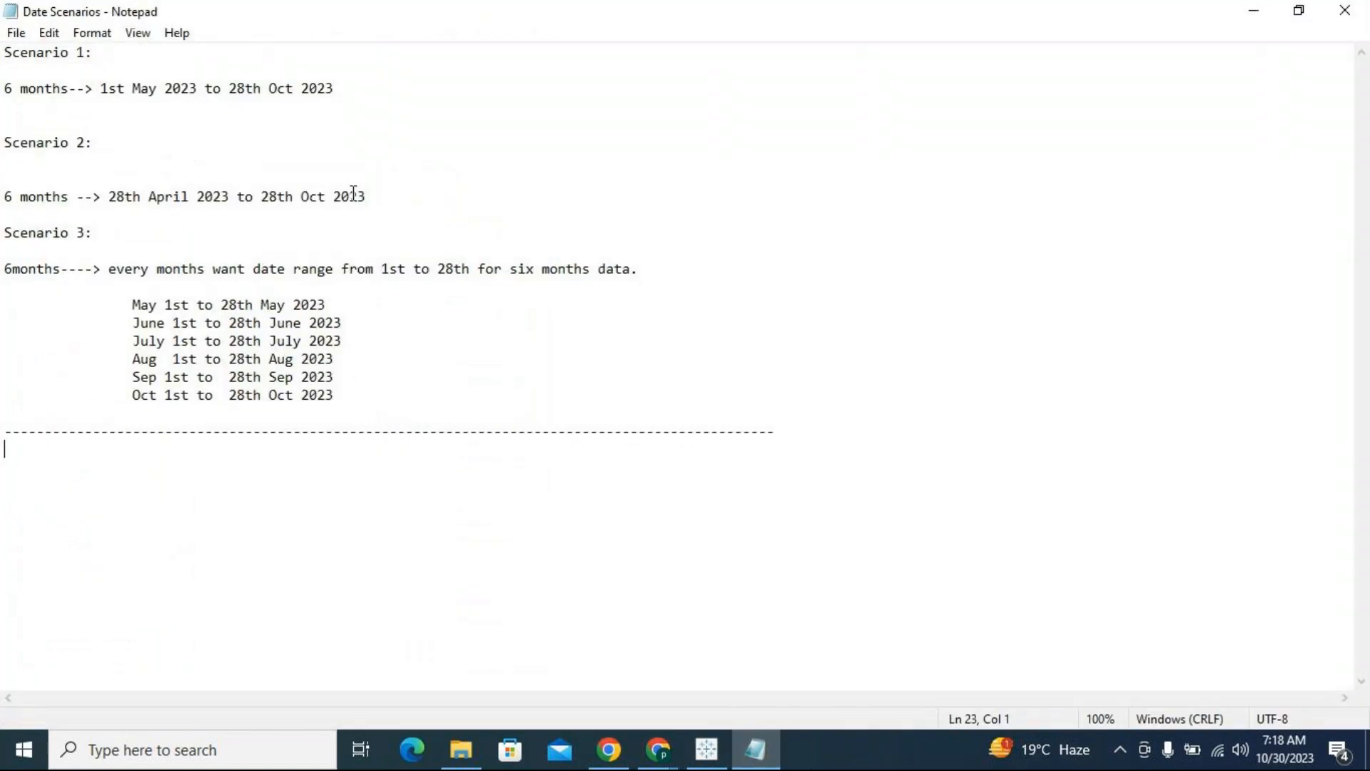
drag(100, 91, 338, 91)
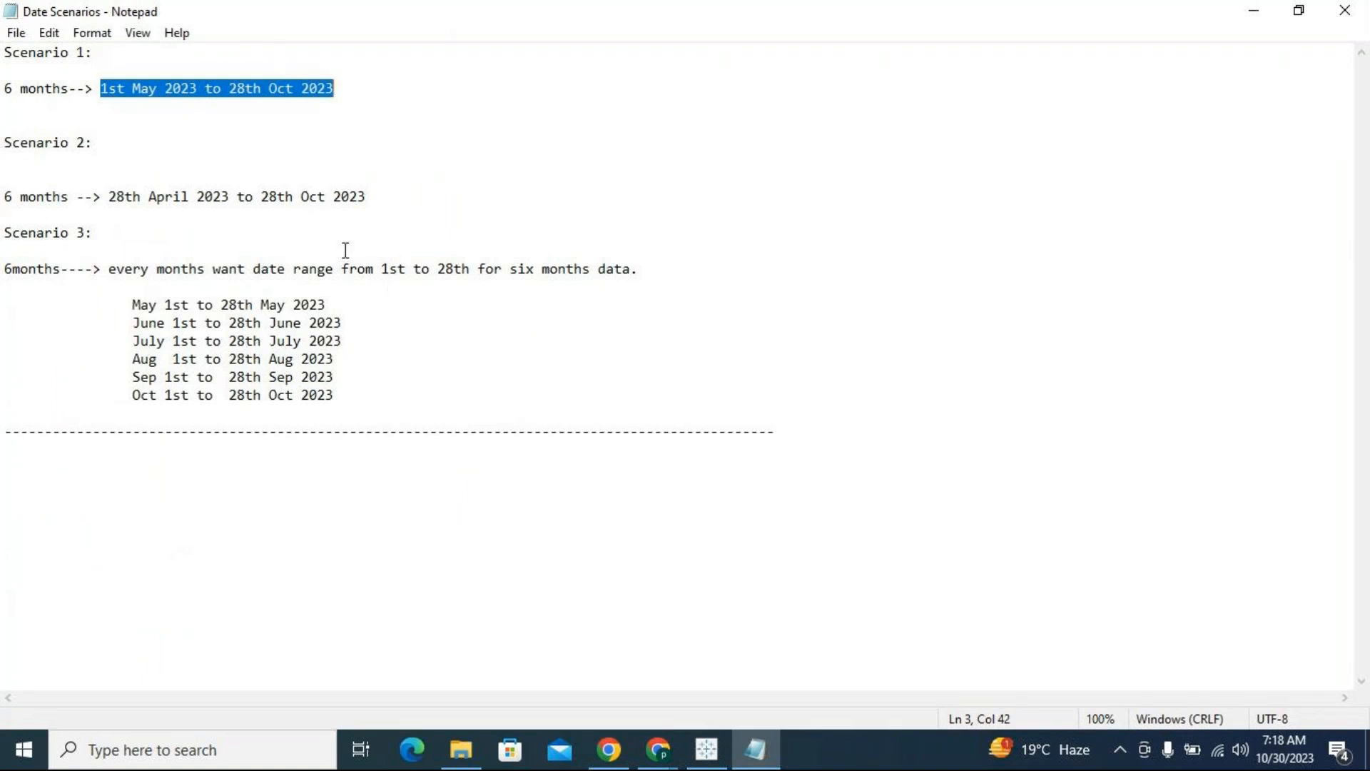
click(246, 91)
key(shift+Left)
key(shift+Left)
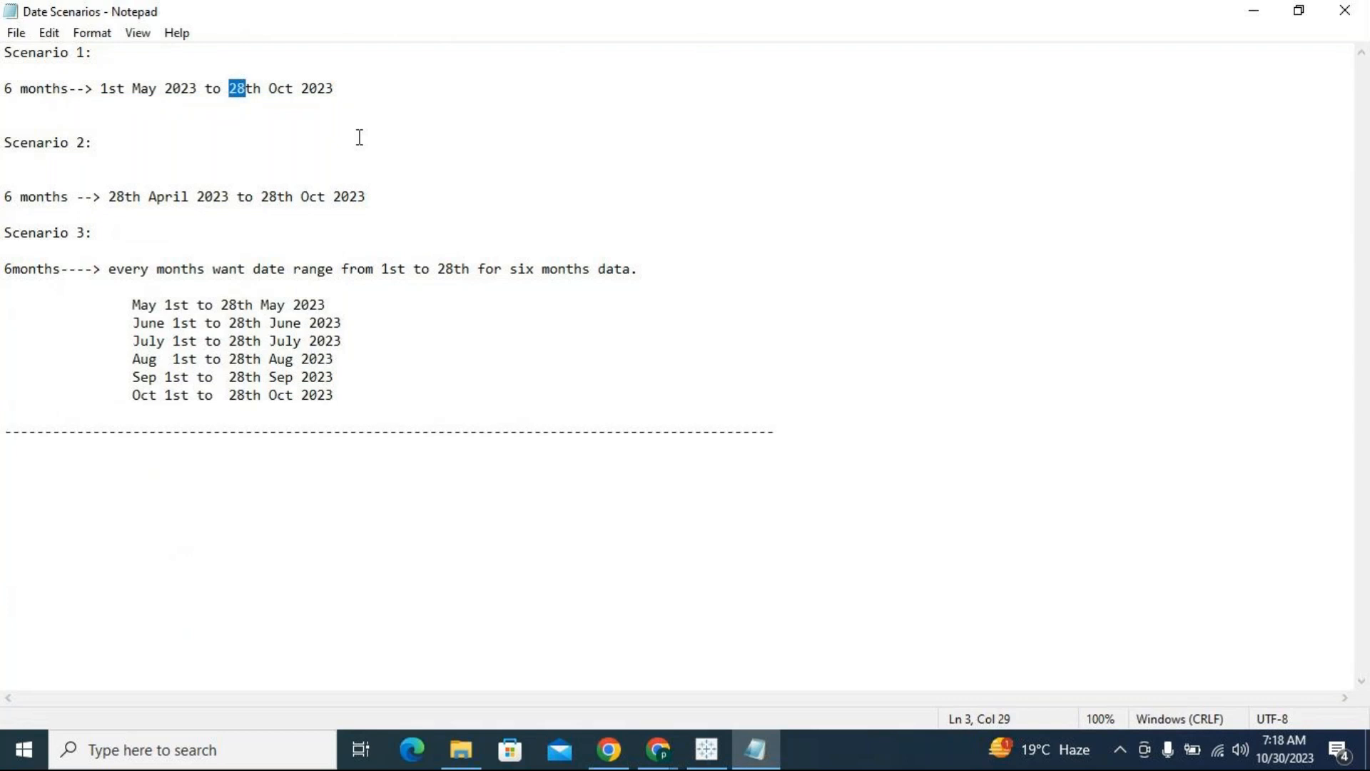
text(30)
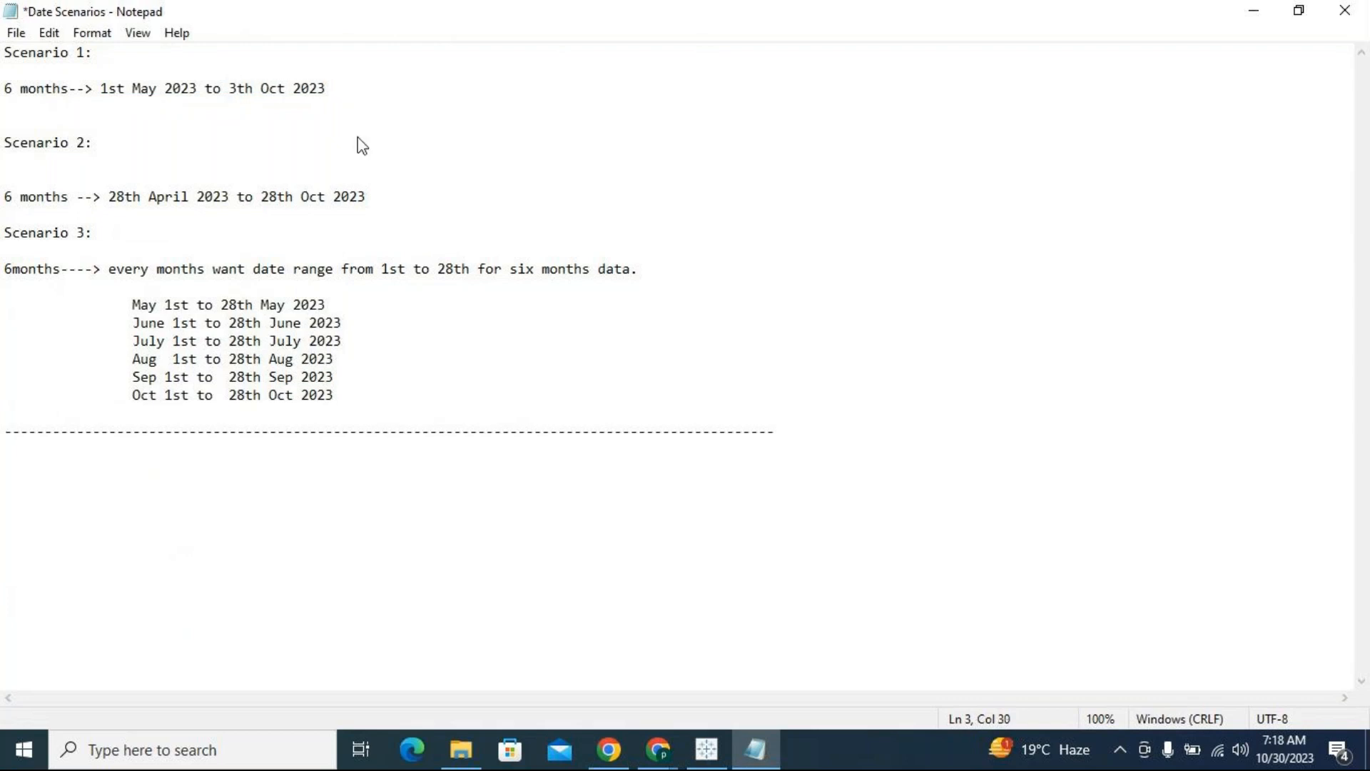
Set the Scenario 2 end date to 30th Oct 2023
click(277, 197)
key(BackSpace)
key(BackSpace)
text(30)
Set the end day to 30th on all six Scenario 3 month lines, from May through October 2023
drag(238, 305, 220, 303)
text(30)
mouse_move(246, 326)
mouse_down()
mouse_move(231, 324)
mouse_move(243, 341)
mouse_up()
text(3030)
drag(236, 362, 245, 362)
text(30)
drag(229, 377, 243, 378)
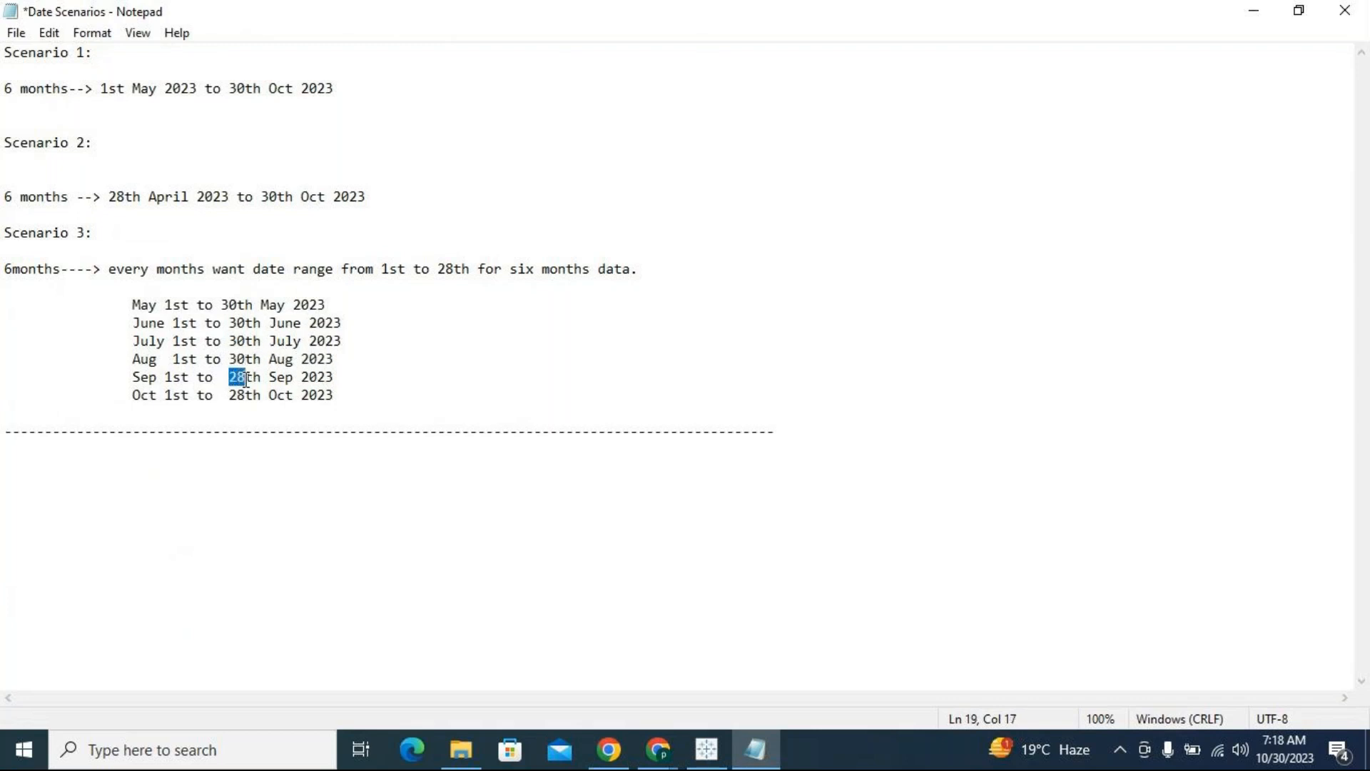
text(30)
drag(229, 395, 248, 395)
text(30)
Review the scenario date ranges and compare the Scenario 1 end date with the system date
click(330, 503)
click(349, 448)
click(300, 198)
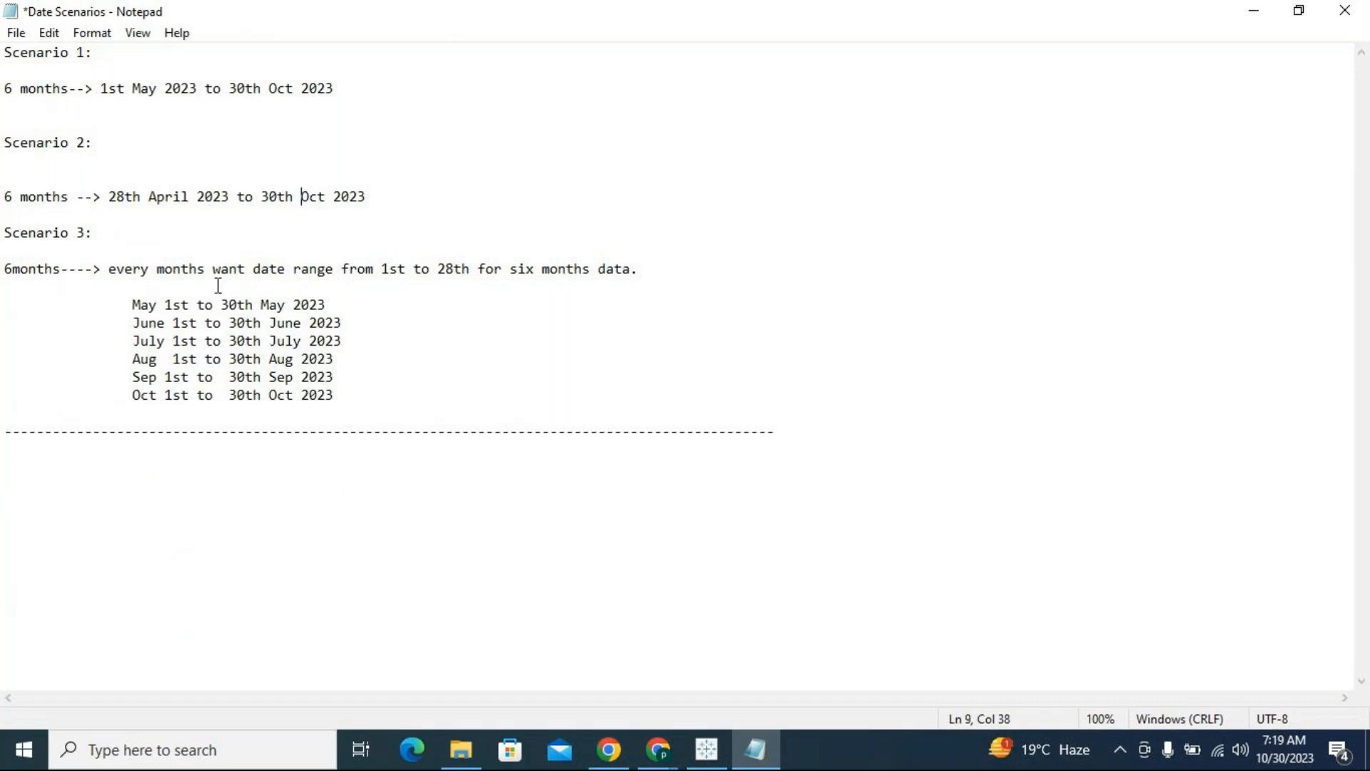
drag(102, 89, 344, 90)
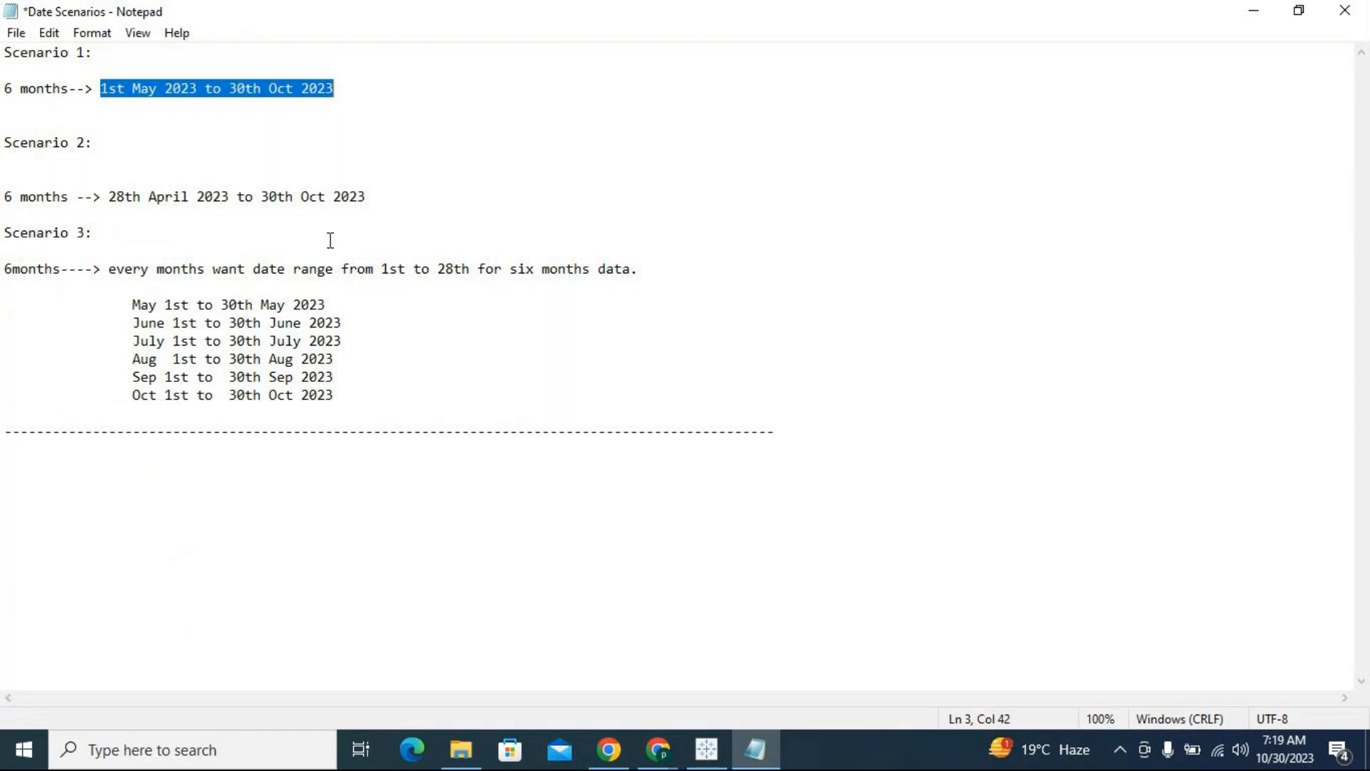
click(349, 95)
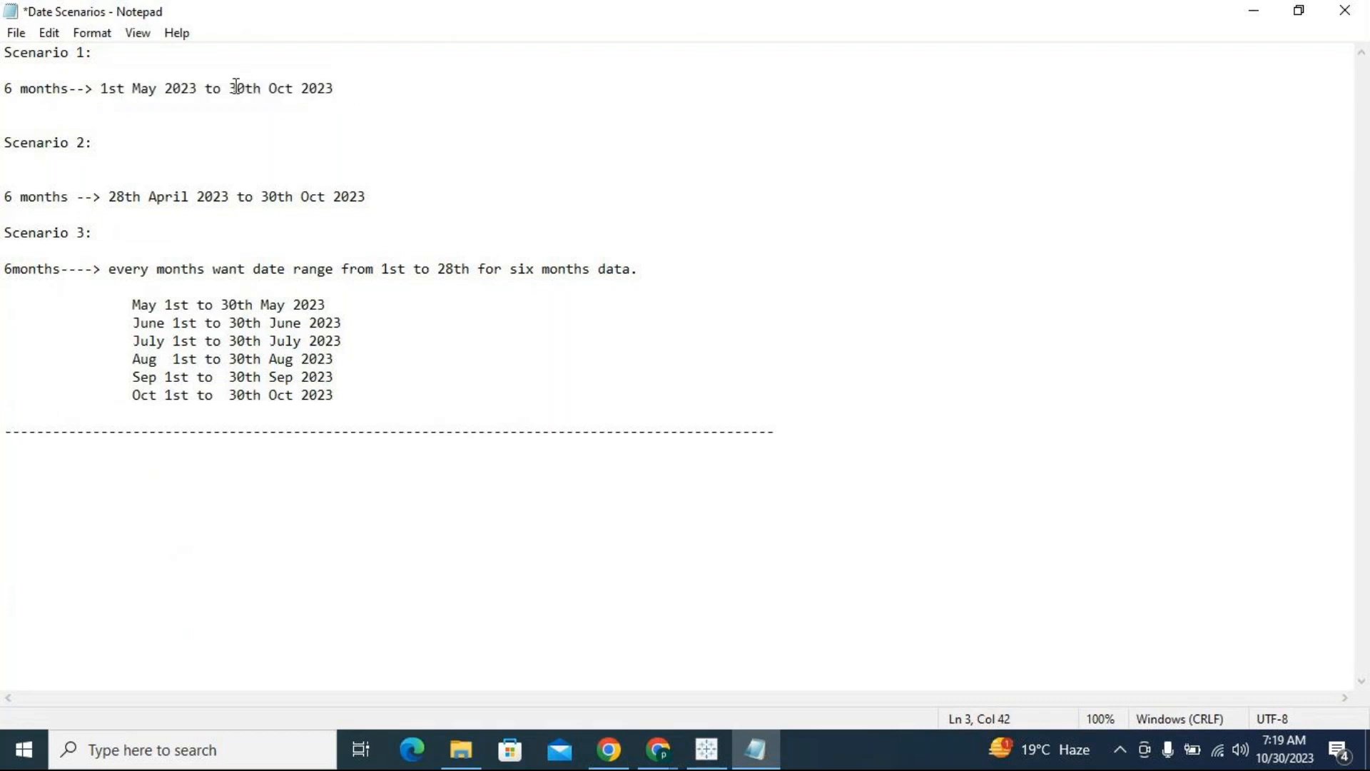
drag(229, 88, 246, 87)
click(235, 108)
drag(229, 88, 243, 87)
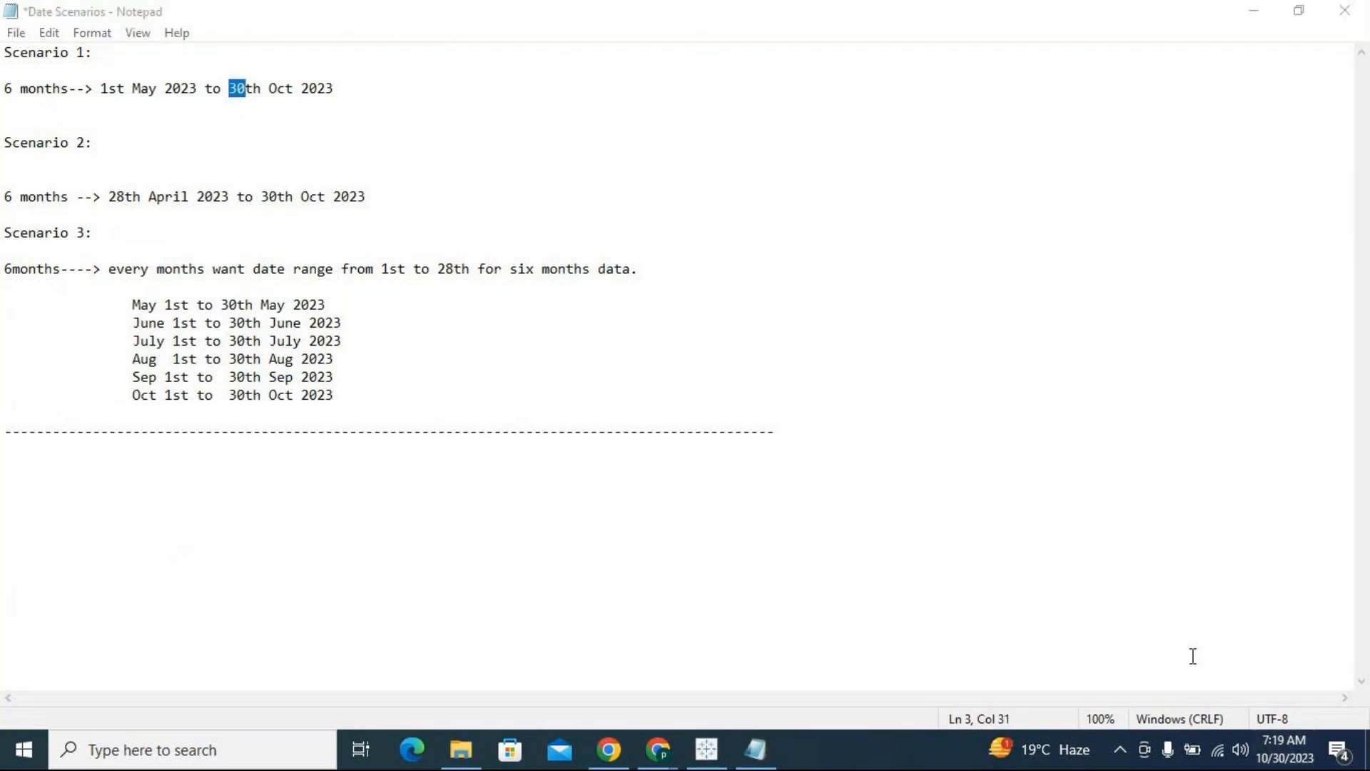
click(1292, 746)
click(245, 89)
Switch to Tableau, start a new calculated field and look up TODAY among the Date functions
click(706, 749)
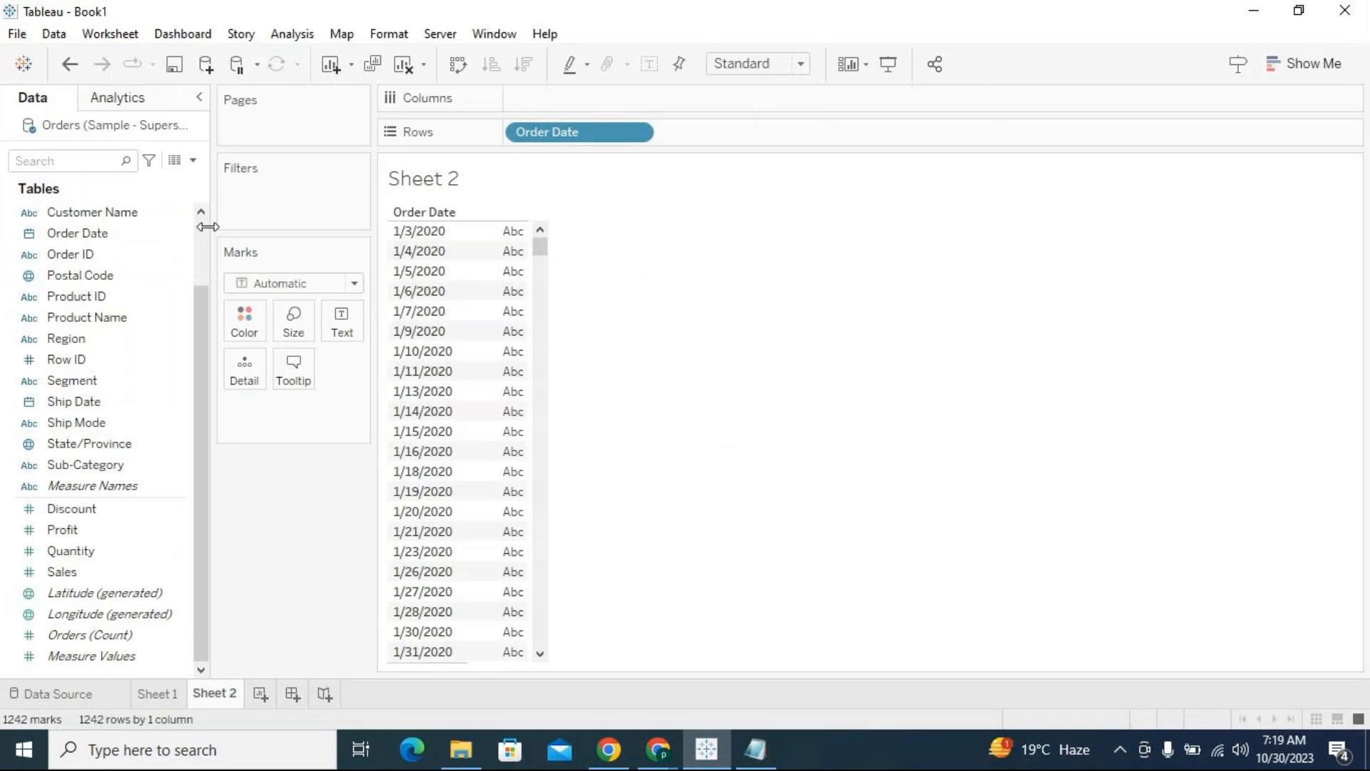
click(193, 161)
click(178, 177)
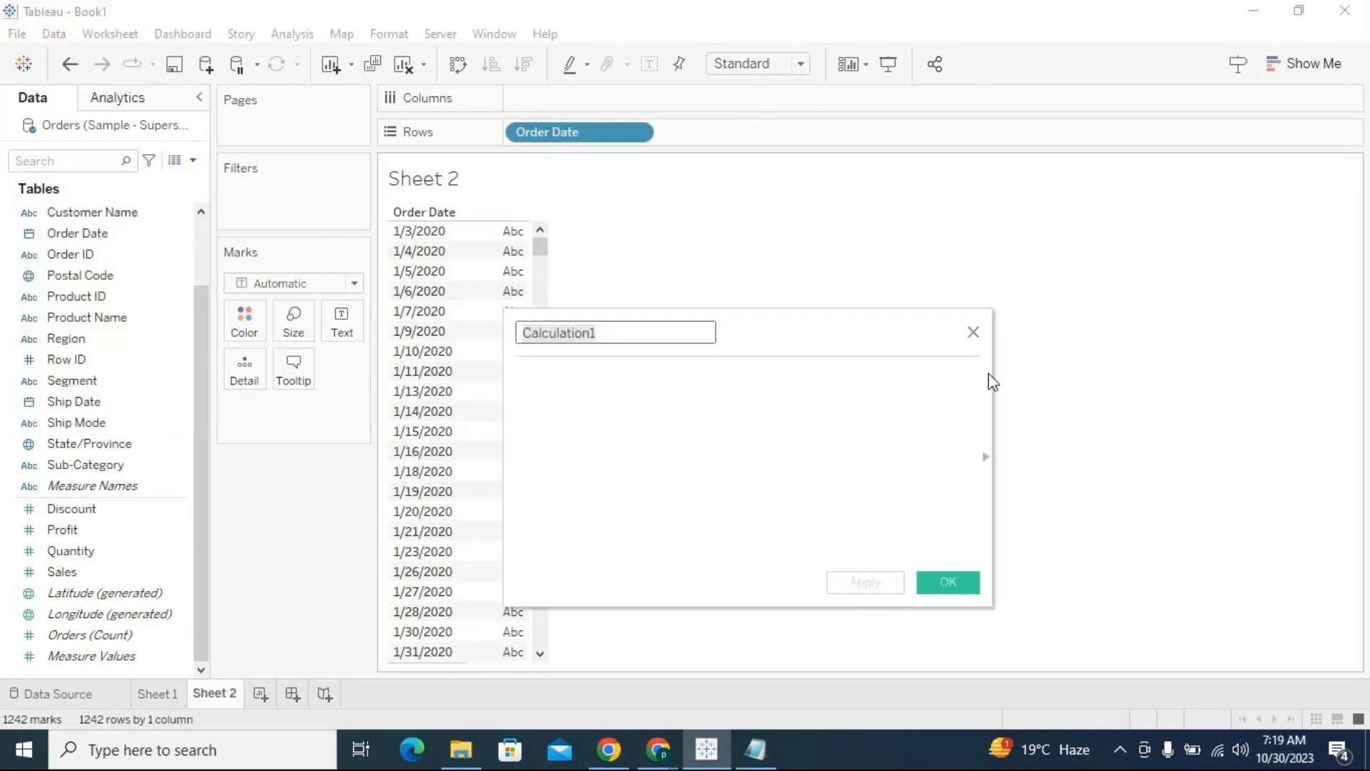
drag(892, 346, 774, 334)
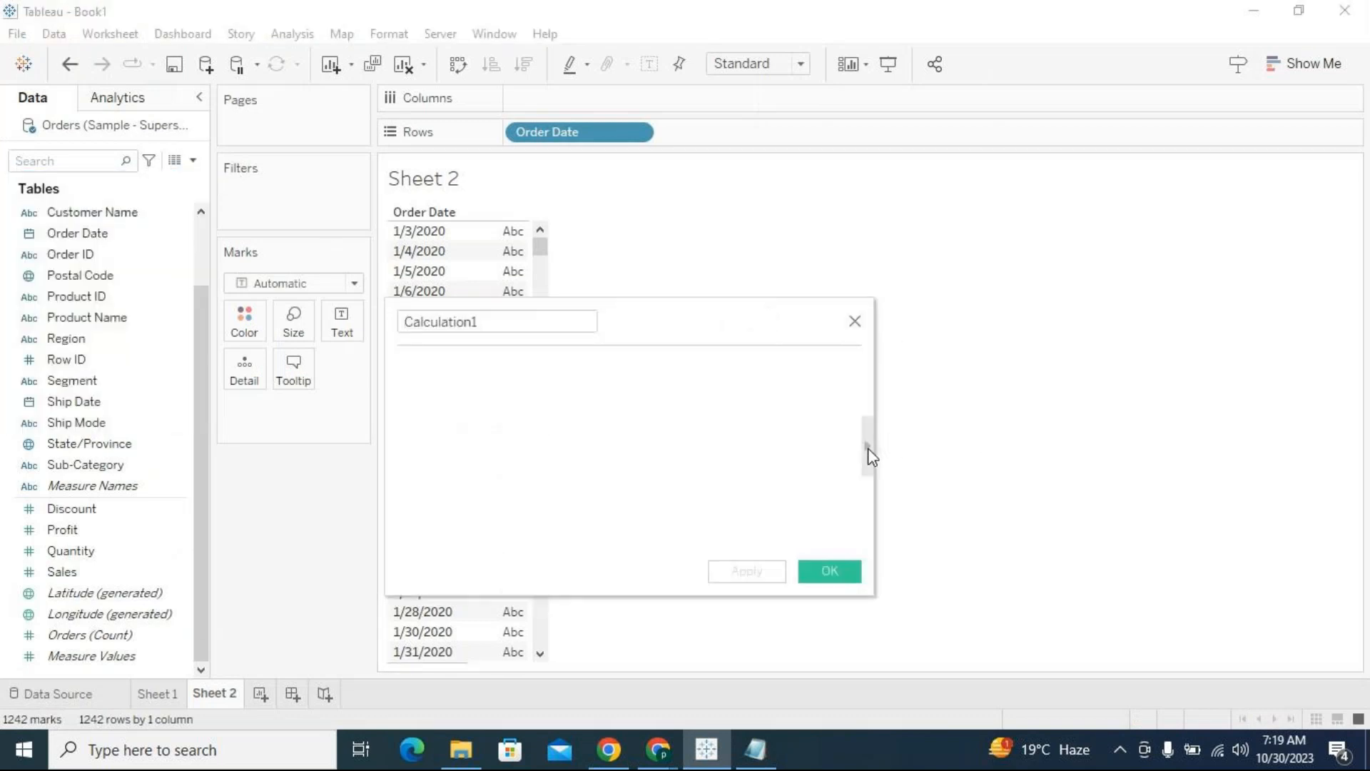
click(868, 447)
click(941, 328)
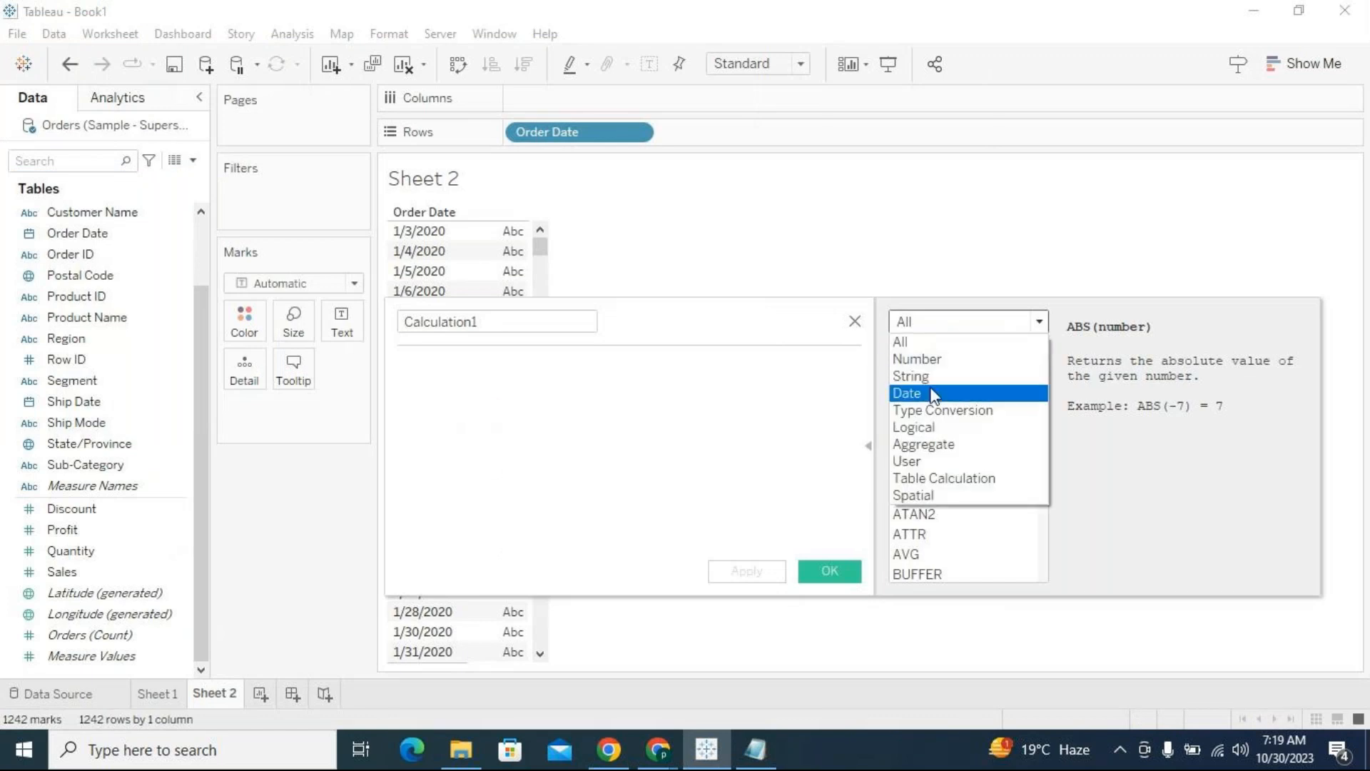
click(932, 393)
drag(1041, 412, 1075, 621)
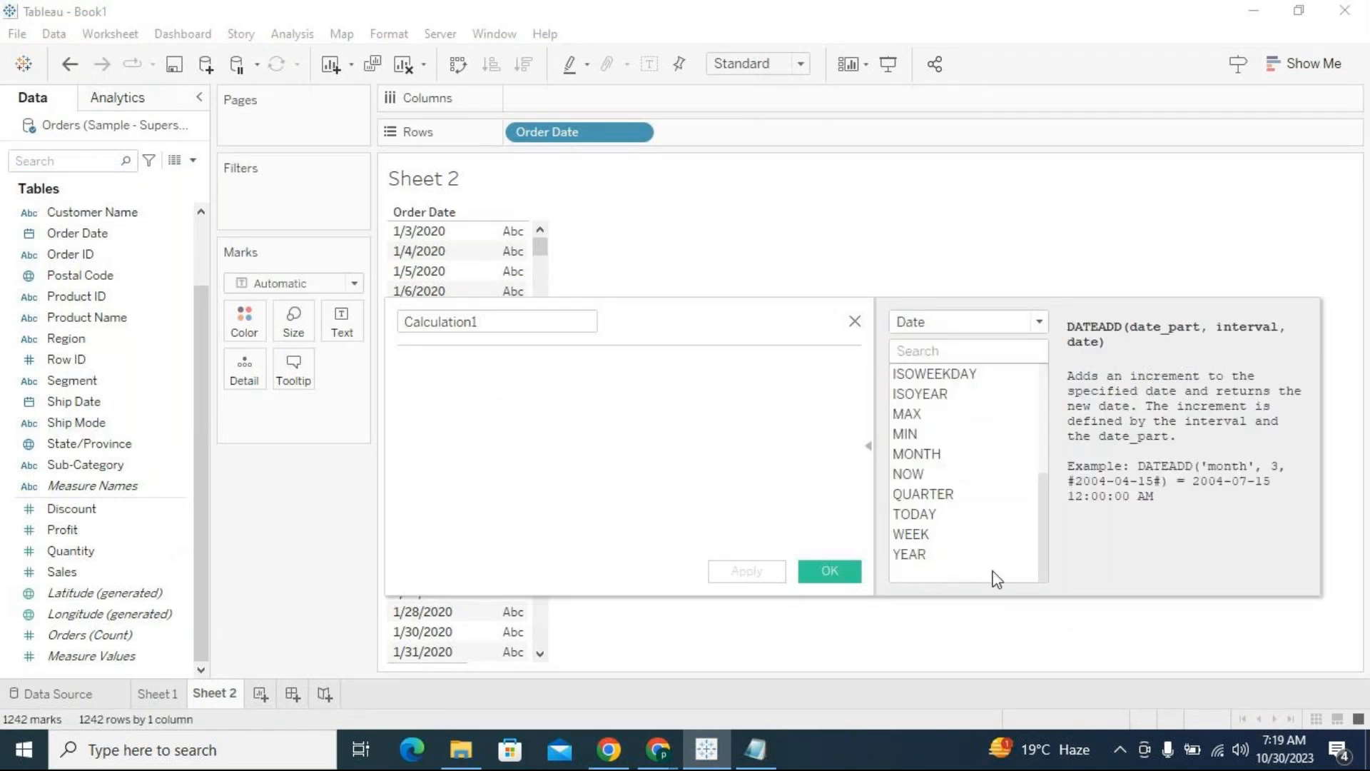
click(935, 516)
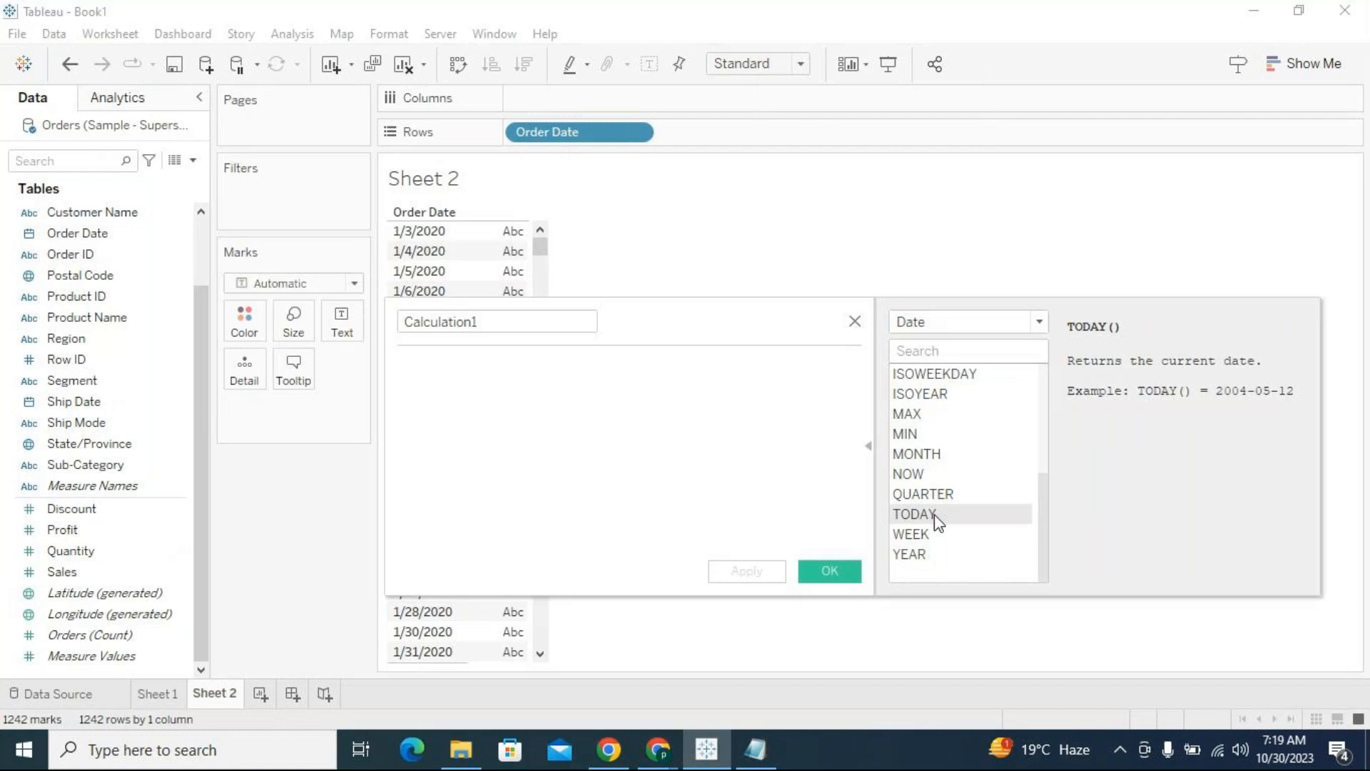
Name the calculated field Today, give it the formula TODAY() and save it
click(534, 316)
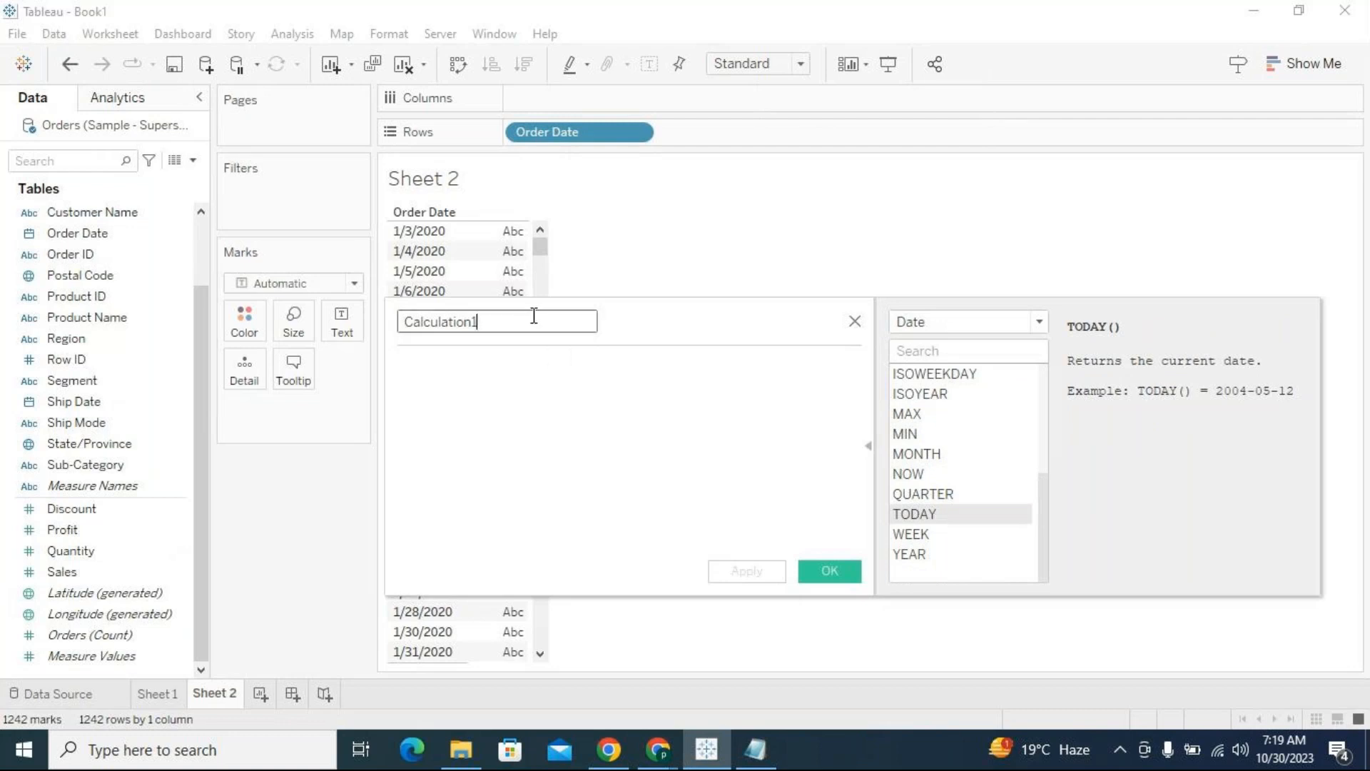
double_click(534, 315)
text(Today)
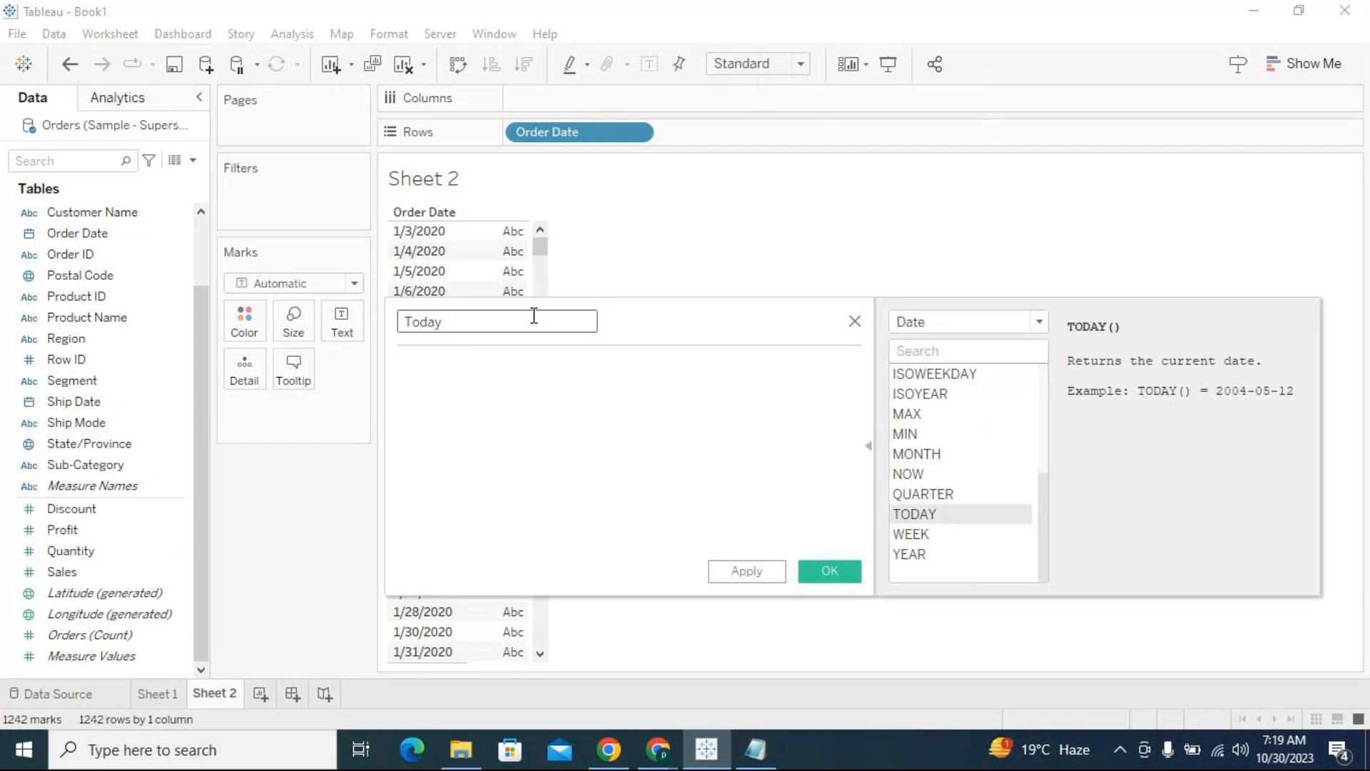
key(Tab)
text(today)
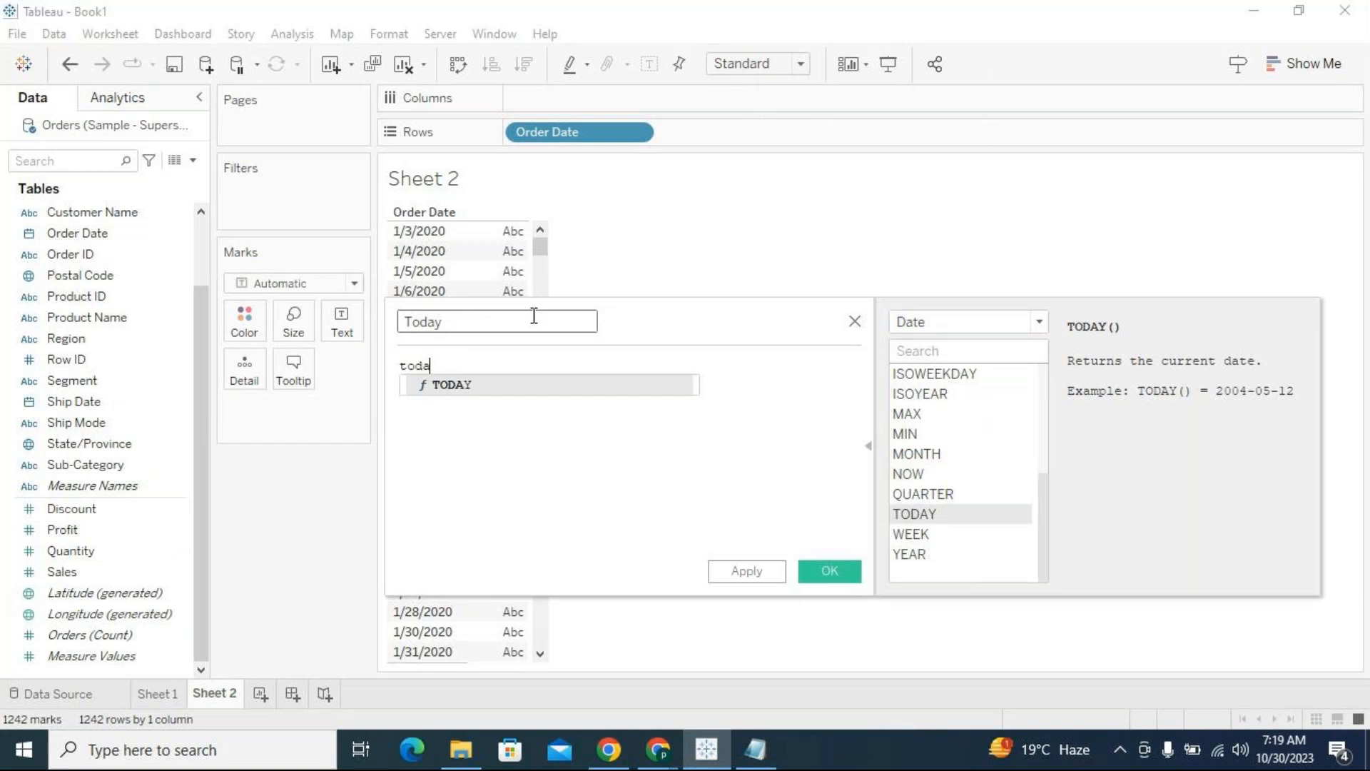
key(Return)
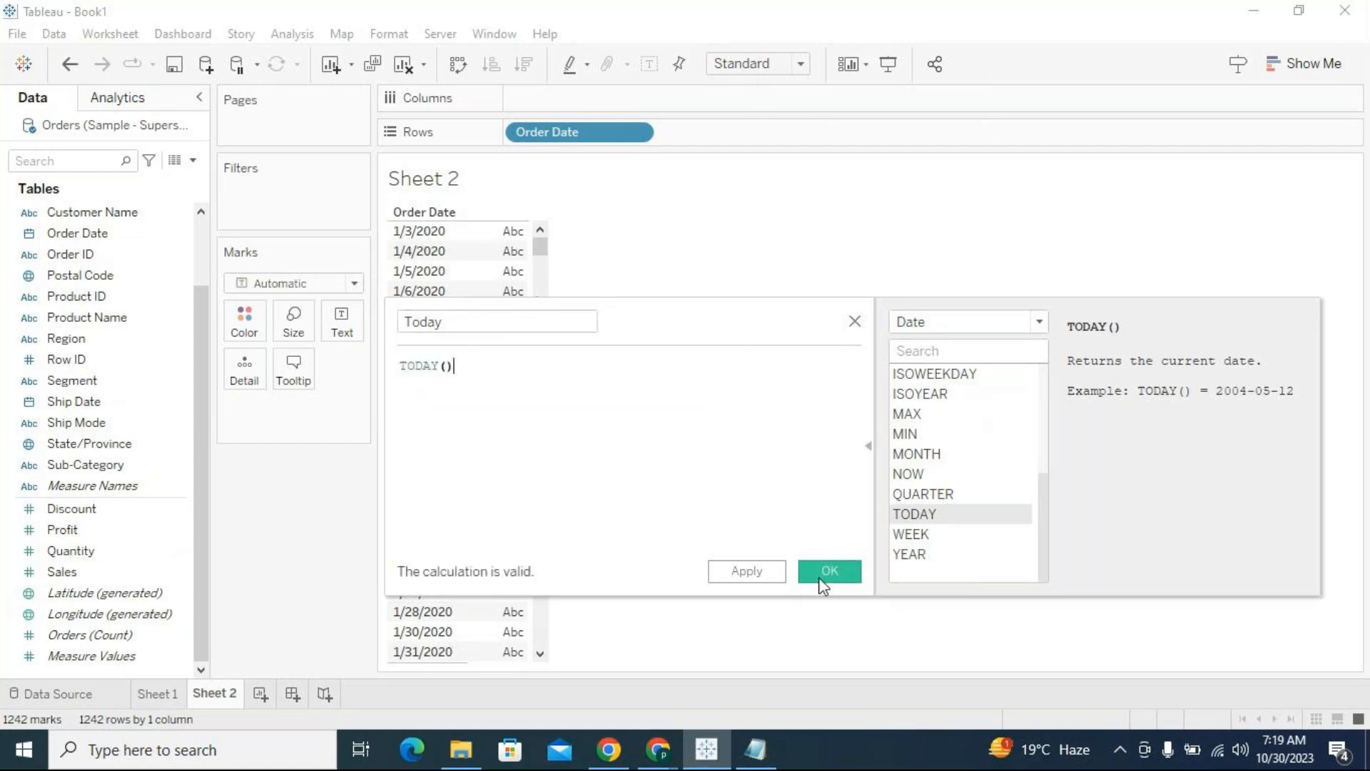
click(820, 575)
Add the Today field to Rows after Order Date and show it as a discrete exact date
drag(134, 484, 907, 135)
click(788, 133)
click(788, 591)
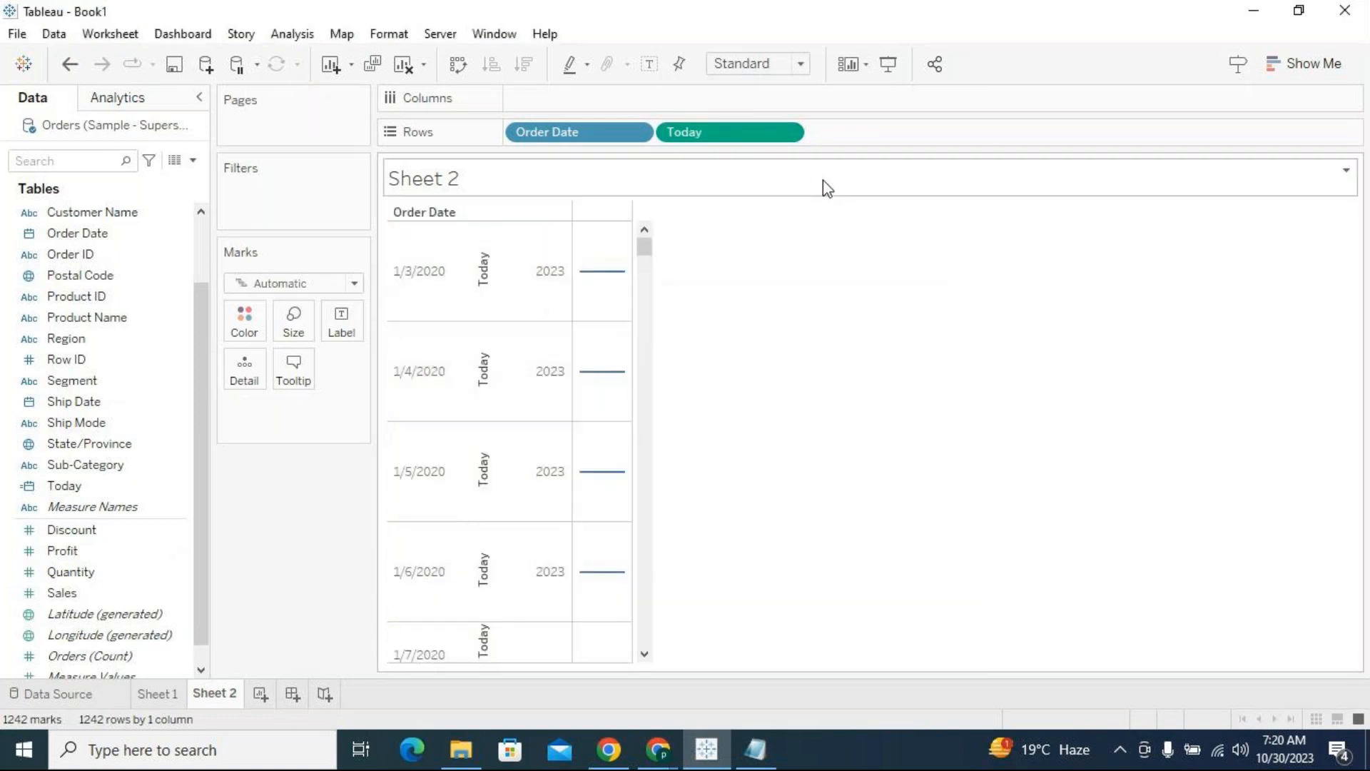
click(793, 133)
click(758, 679)
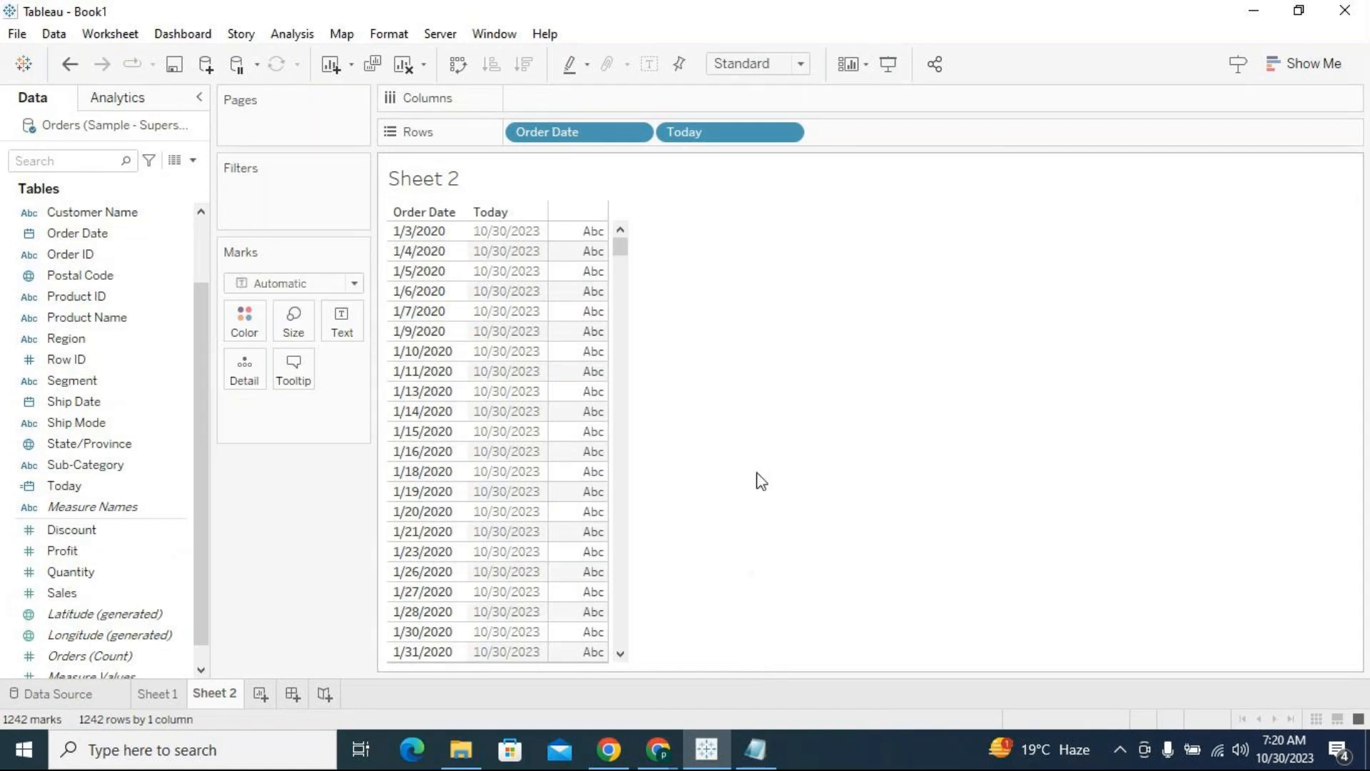
Compare the Today column's date with the Scenario 1 date range in the Notepad note, and return to Tableau
click(533, 237)
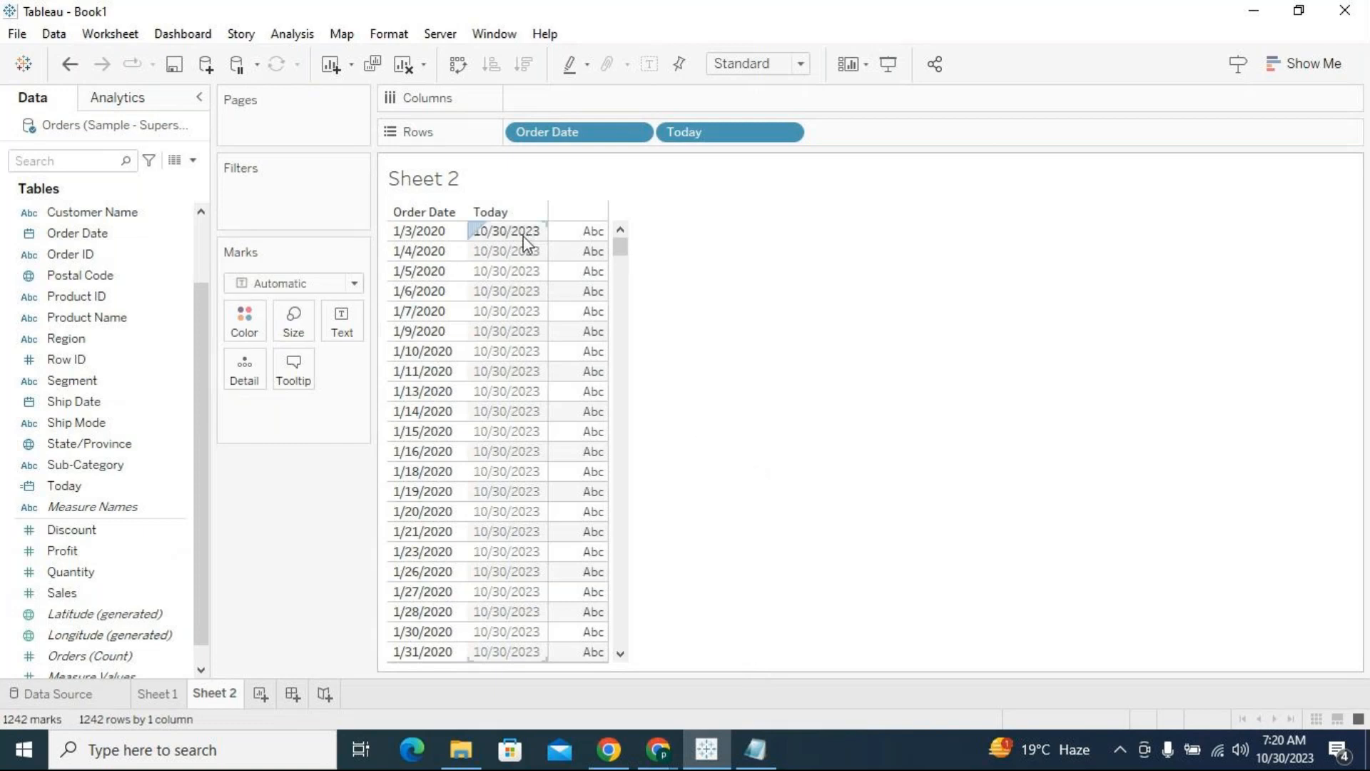
click(917, 569)
click(755, 742)
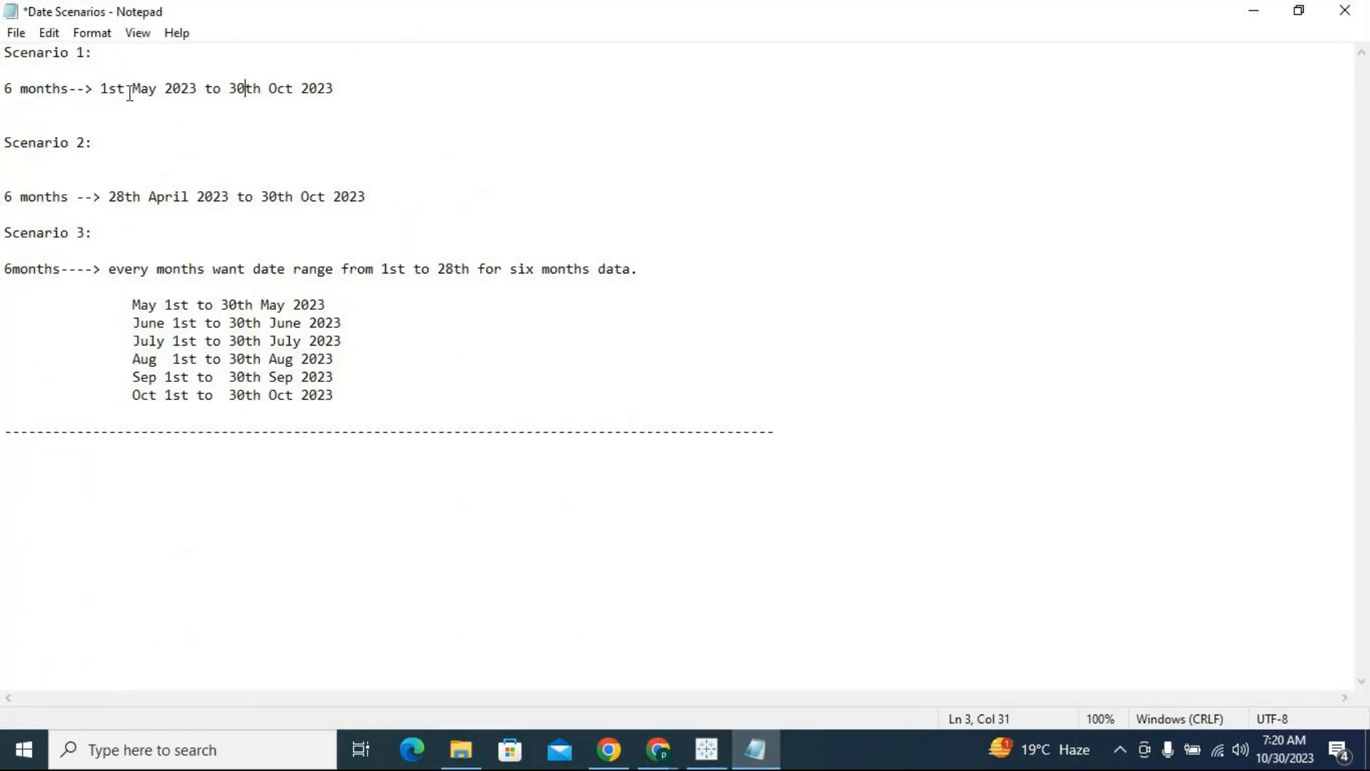
drag(100, 88, 357, 88)
click(619, 224)
click(1257, 14)
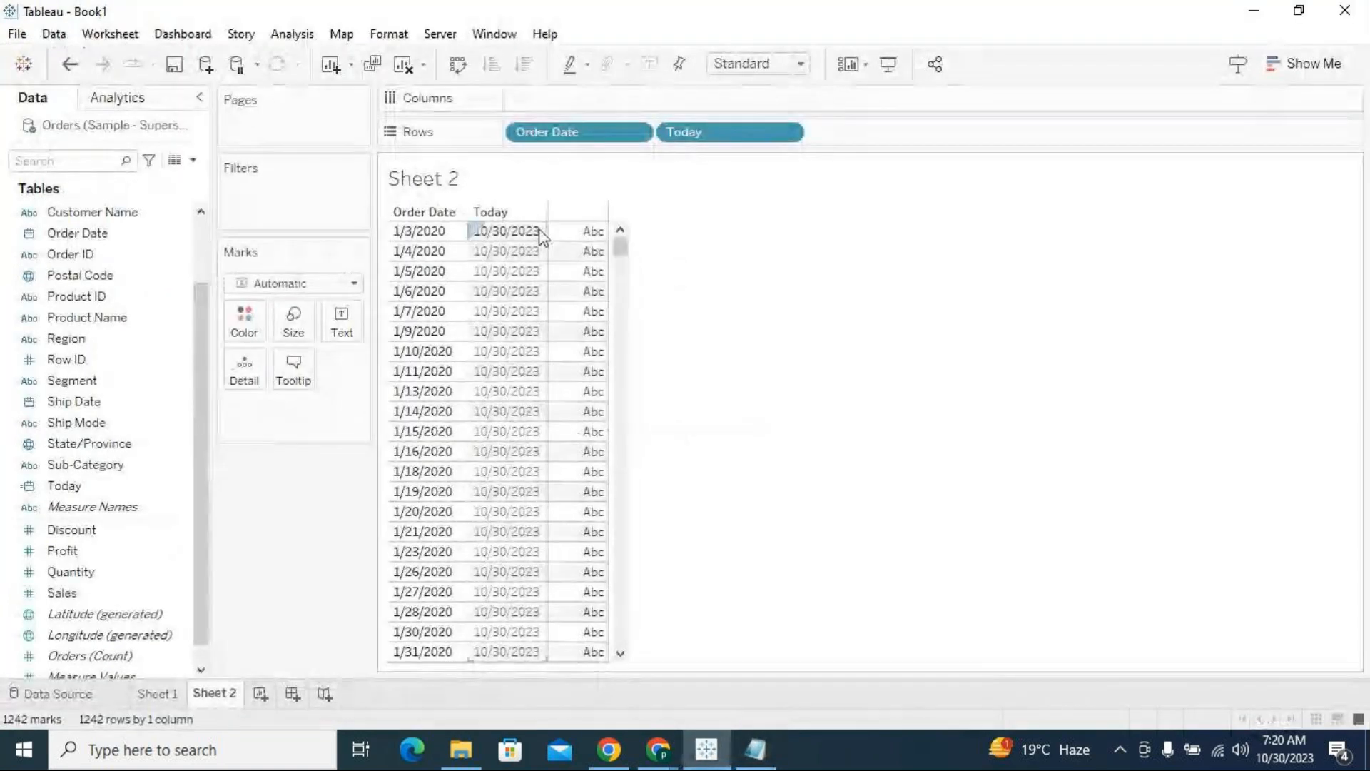
Create another calculated field named Last Six Months, widening its editor and moving it clear of the first table rows
click(194, 162)
click(151, 183)
click(867, 435)
drag(694, 314, 692, 283)
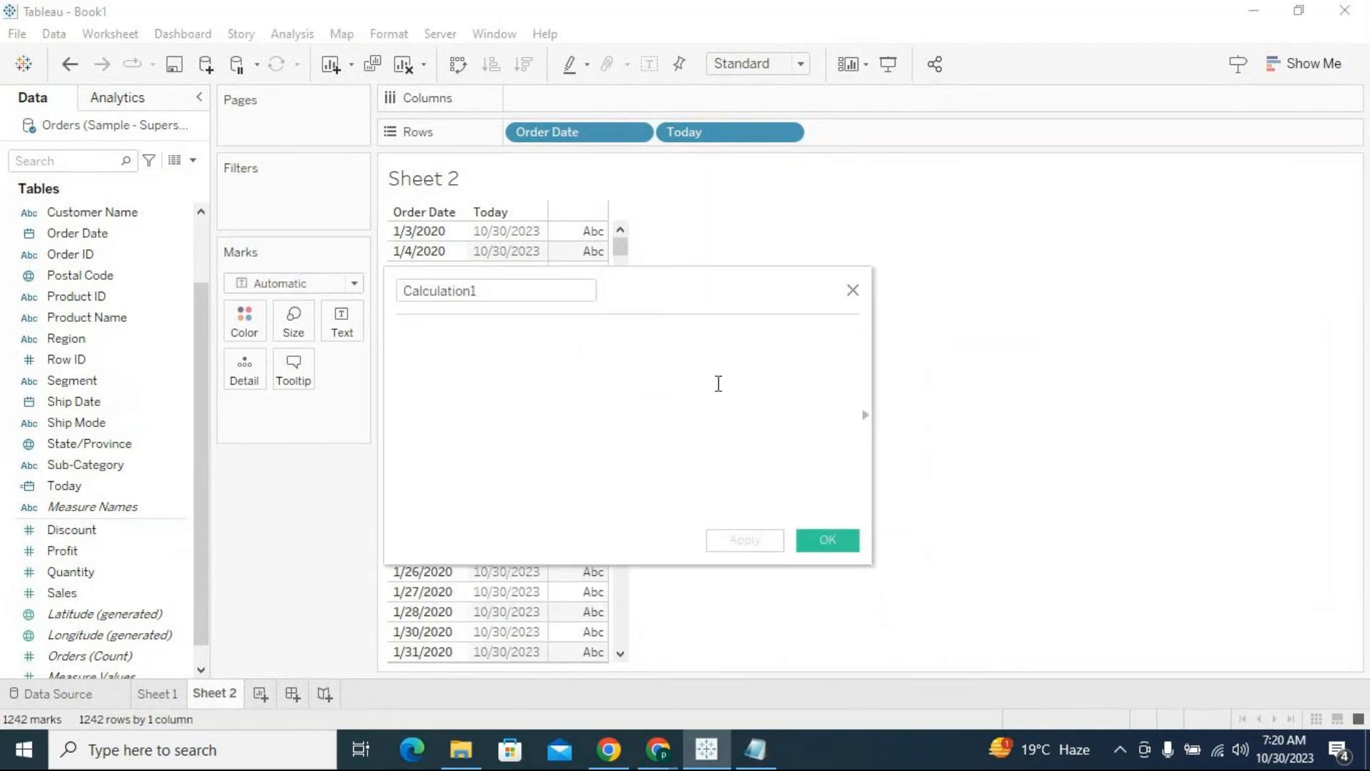
drag(876, 373, 1171, 368)
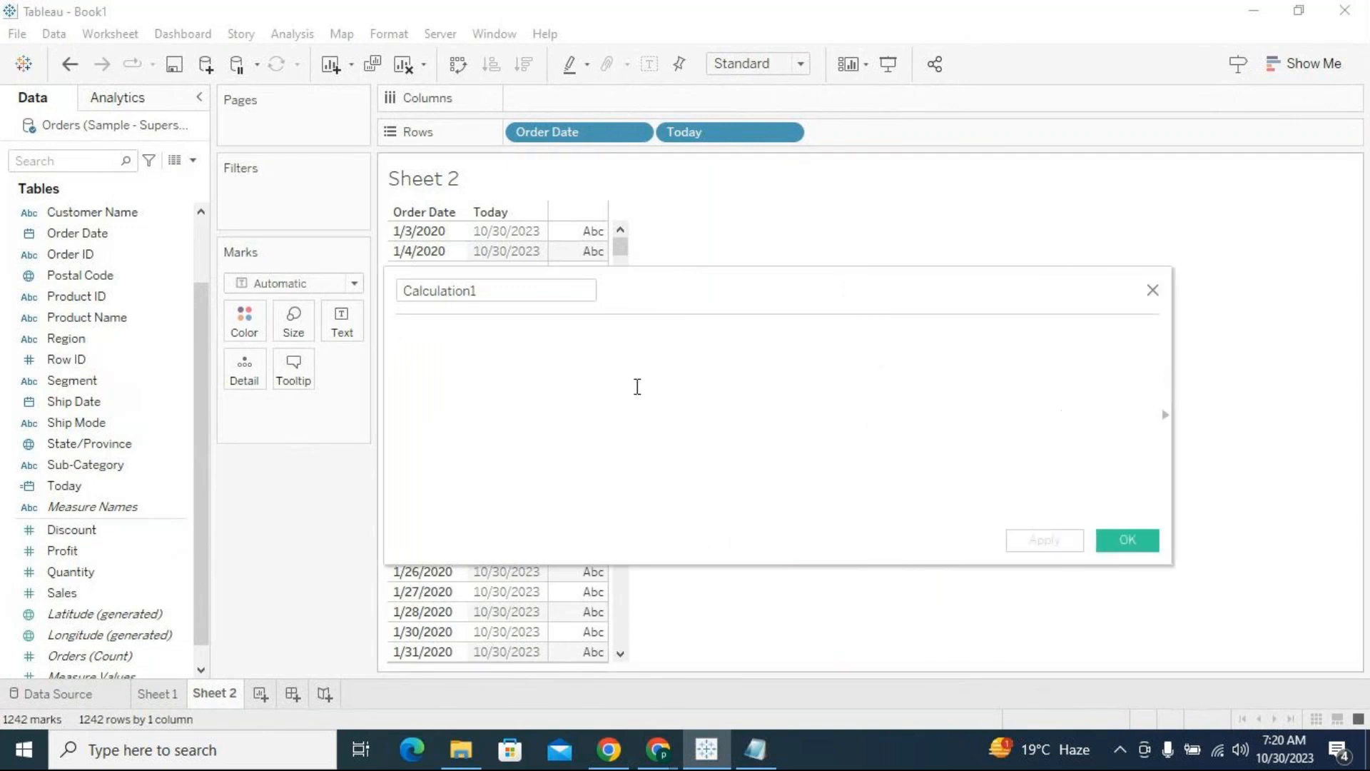
drag(528, 282, 397, 265)
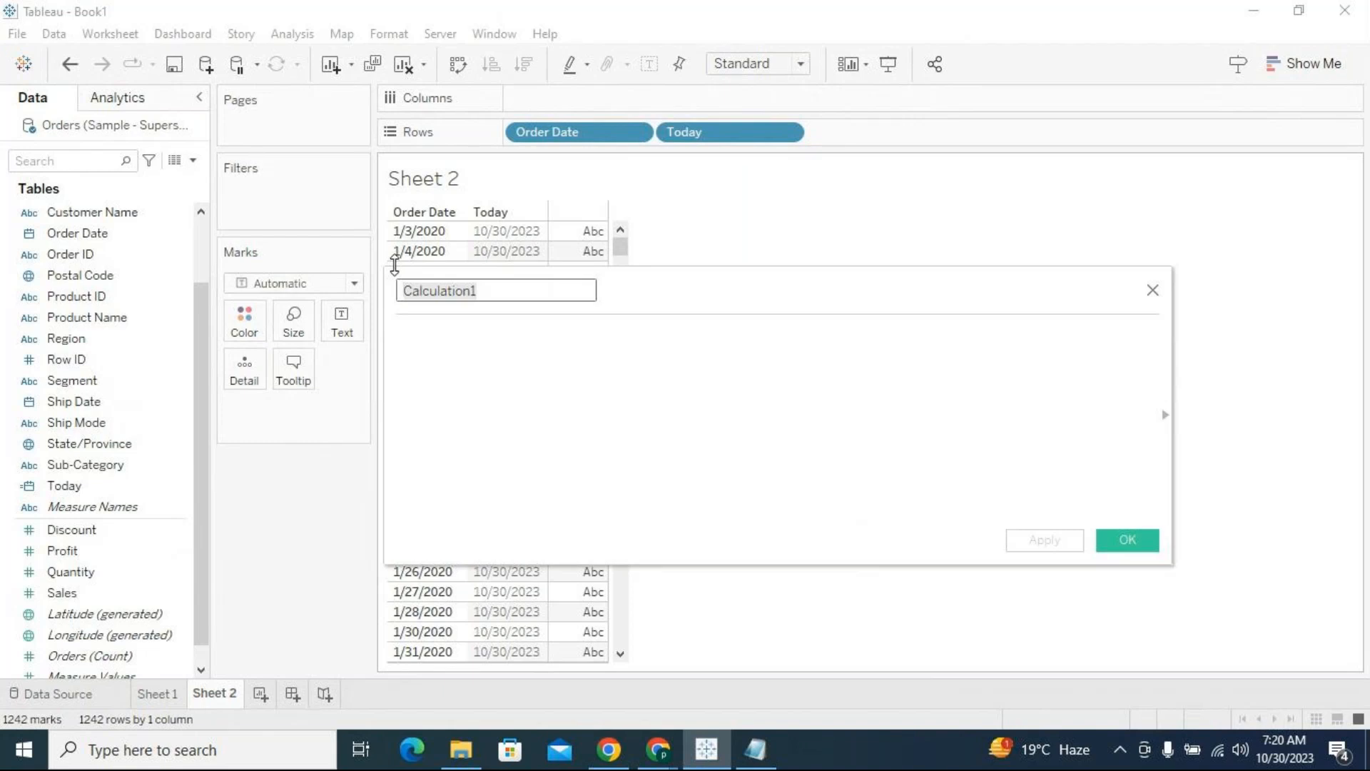
text(Last Six Months)
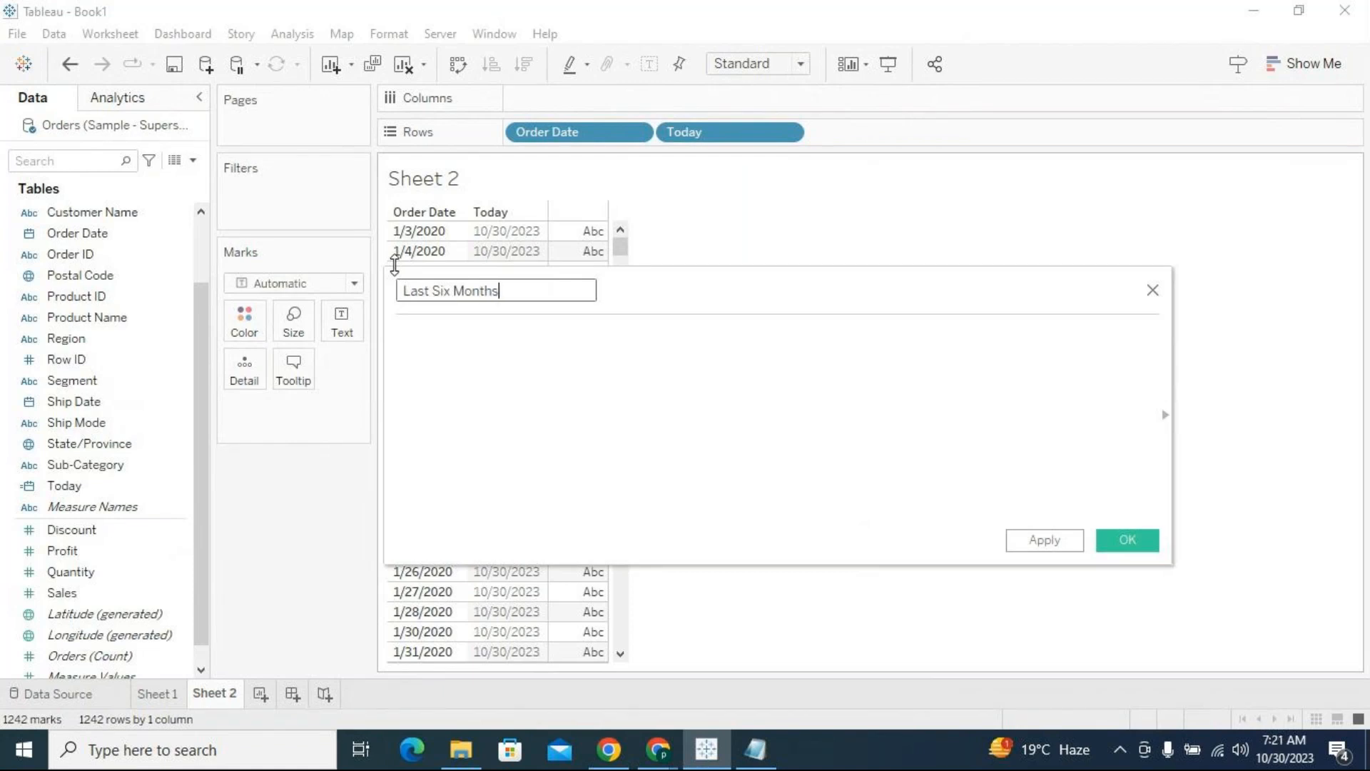
click(712, 354)
drag(731, 299, 725, 351)
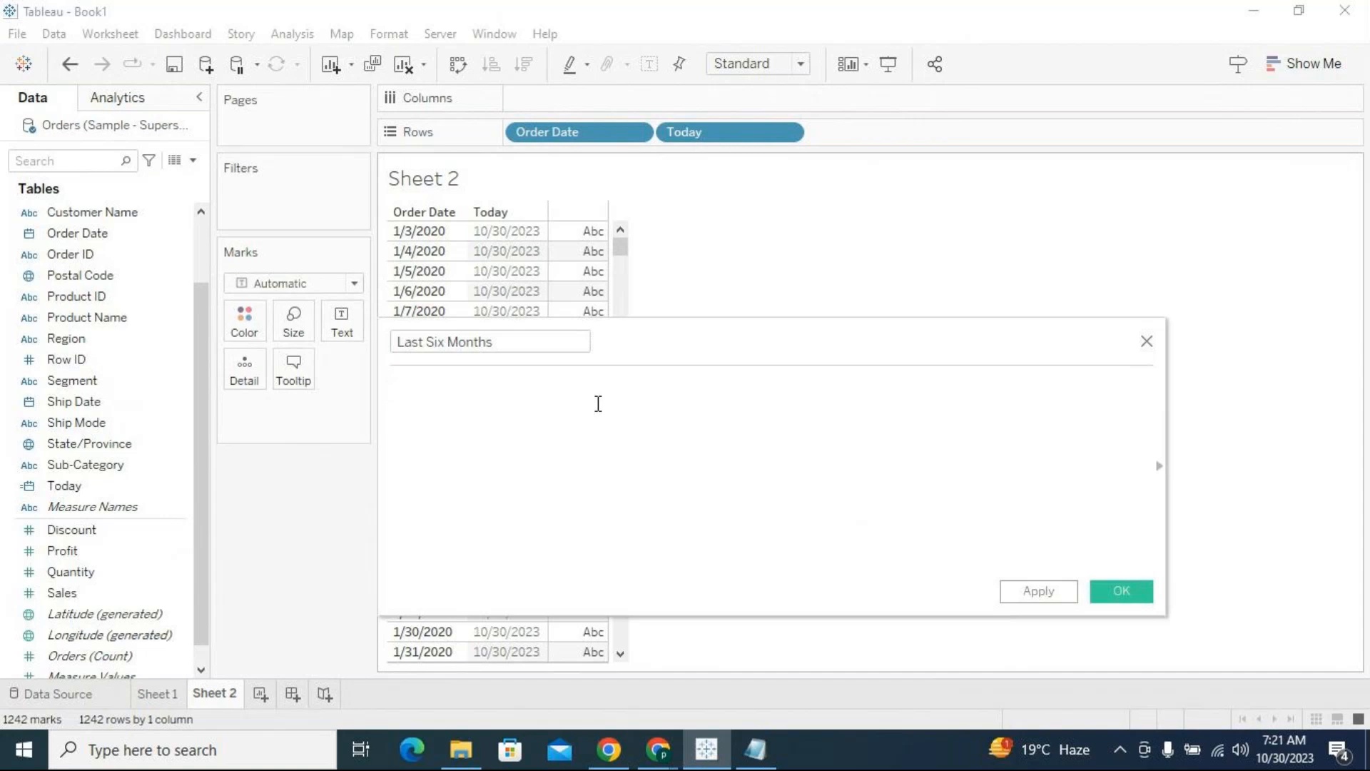
Enter TODAY() as the formula of the Last Six Months field and return to its start
text(today)
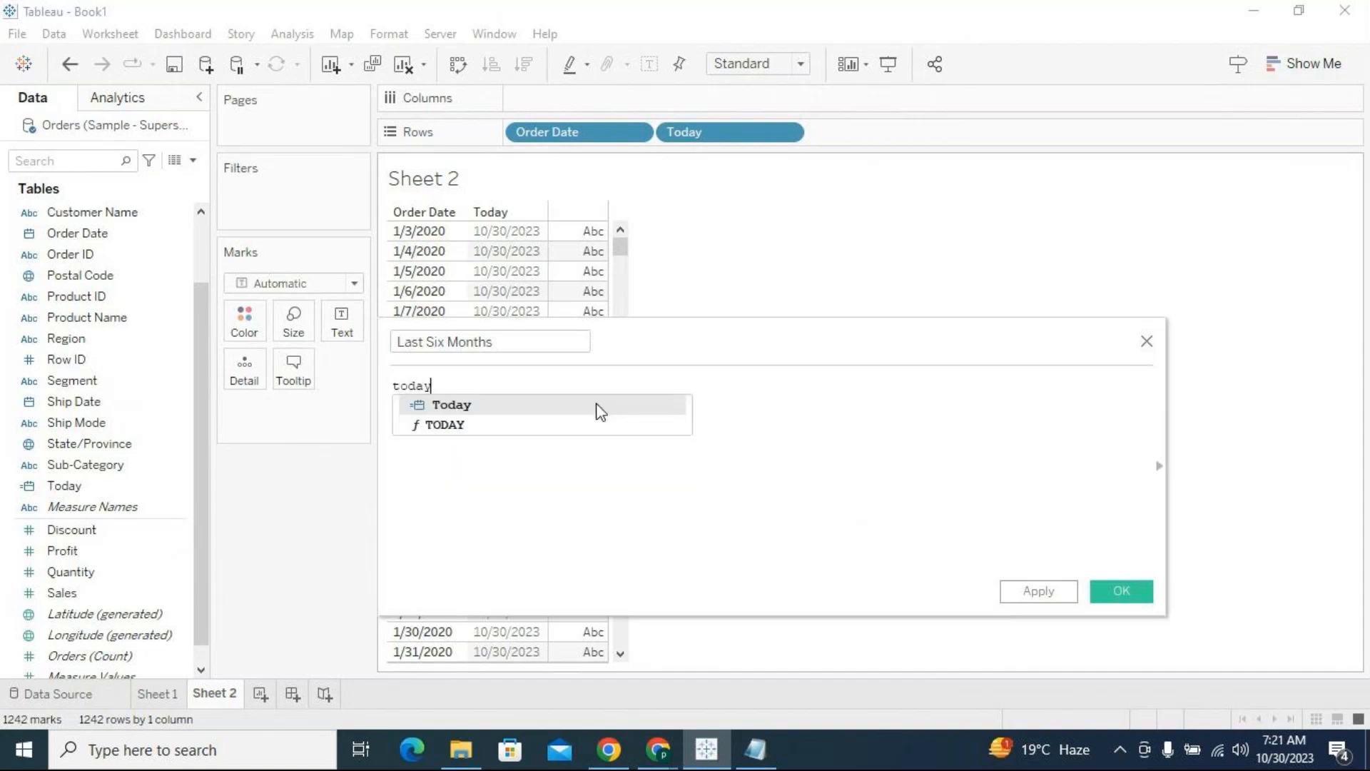
key(Down)
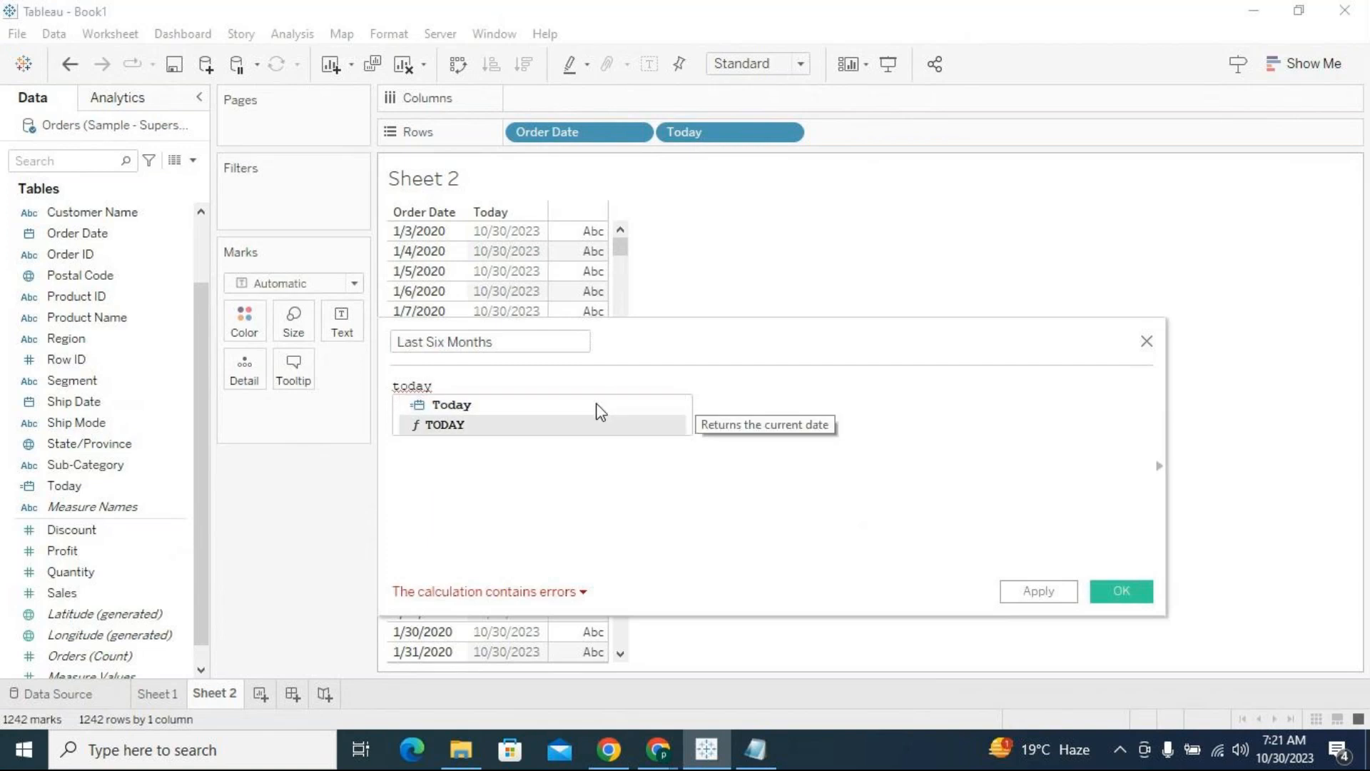
key(Return)
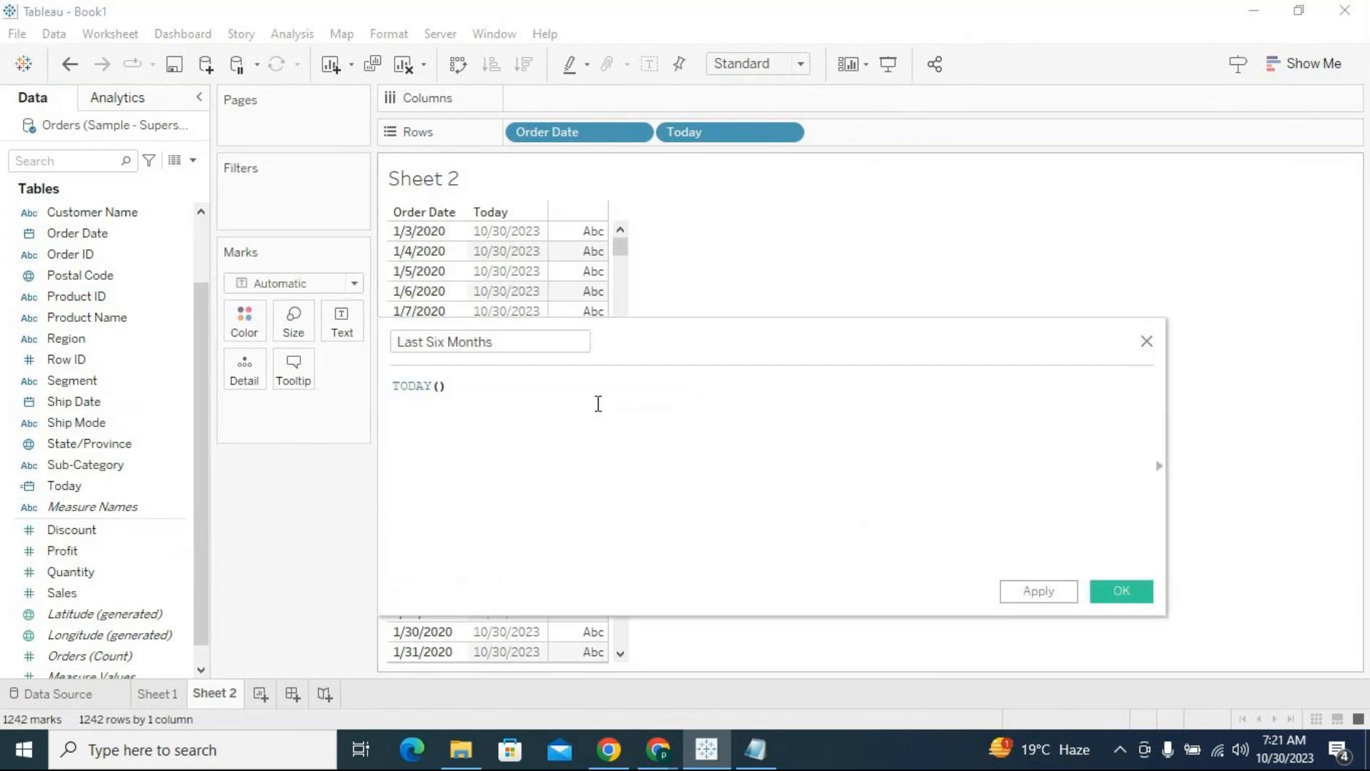
drag(454, 395, 392, 385)
click(393, 388)
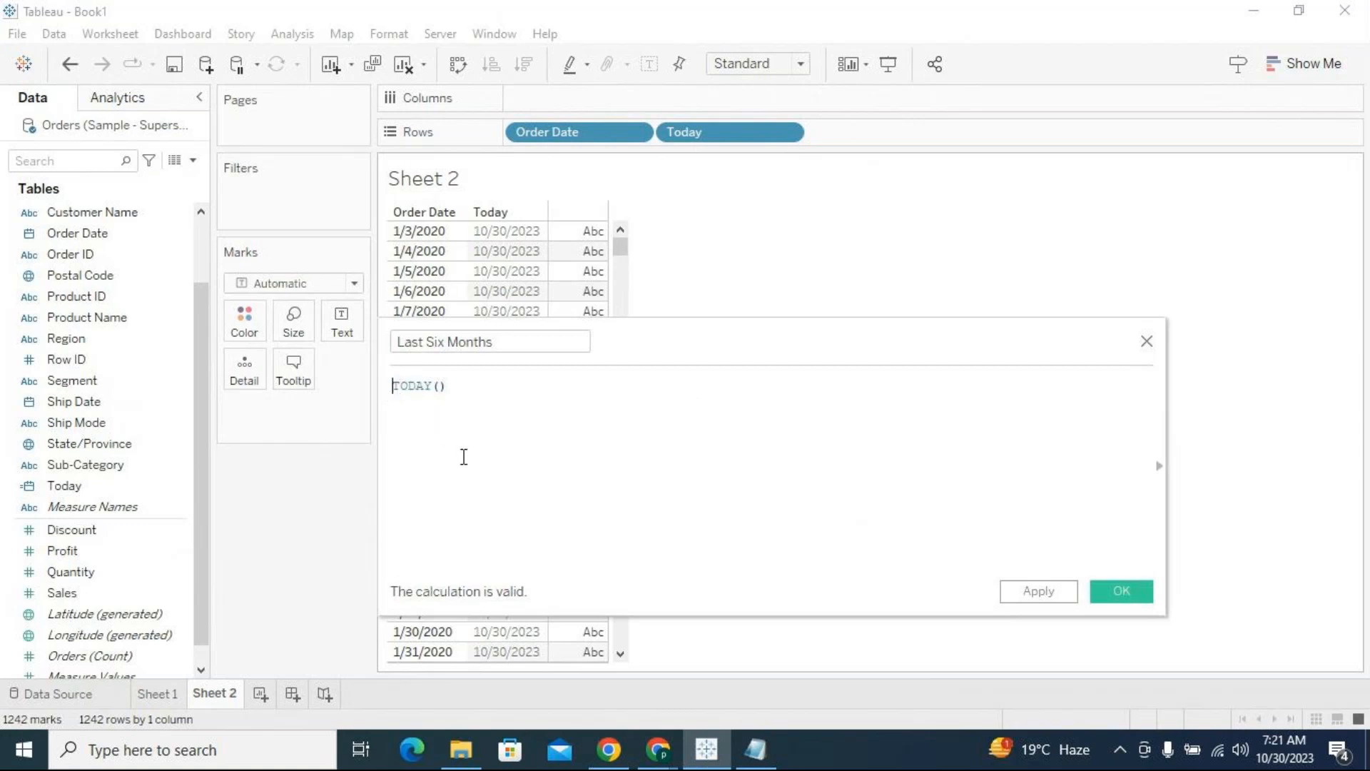
Replace the formula with a DATETRUNC function that has 'month' as its date part
text(date)
key(Down)
key(Down)
key(Down)
key(Down)
key(Down)
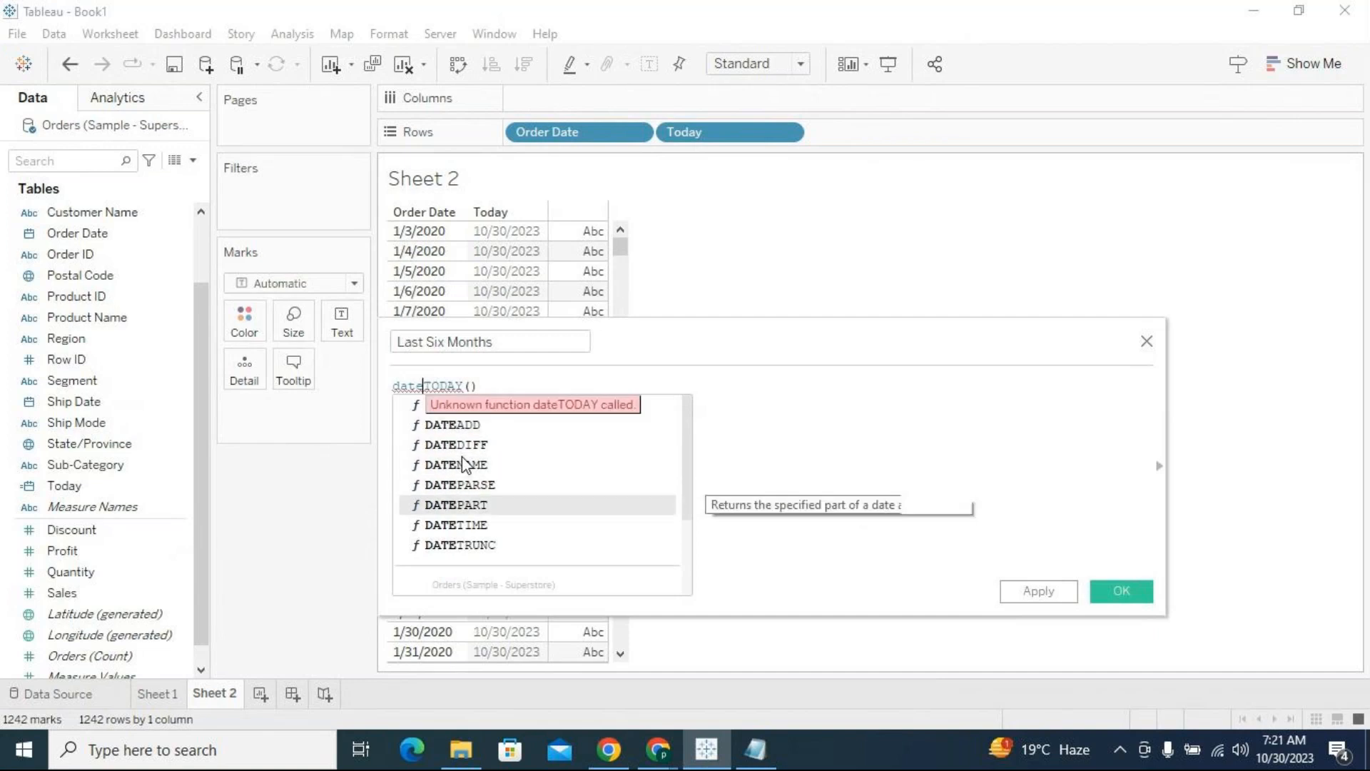
key(Down)
key(Down)
key(Return)
text('month',)
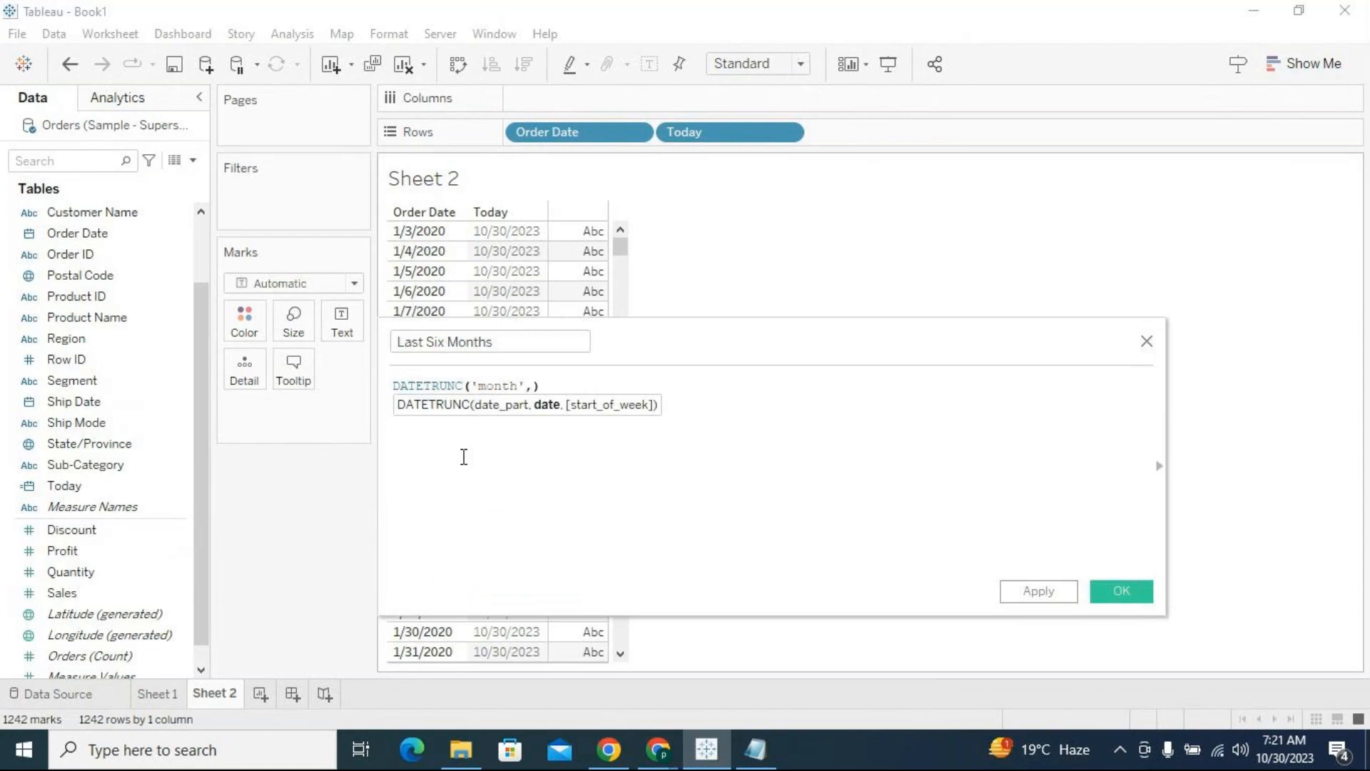
text(today)
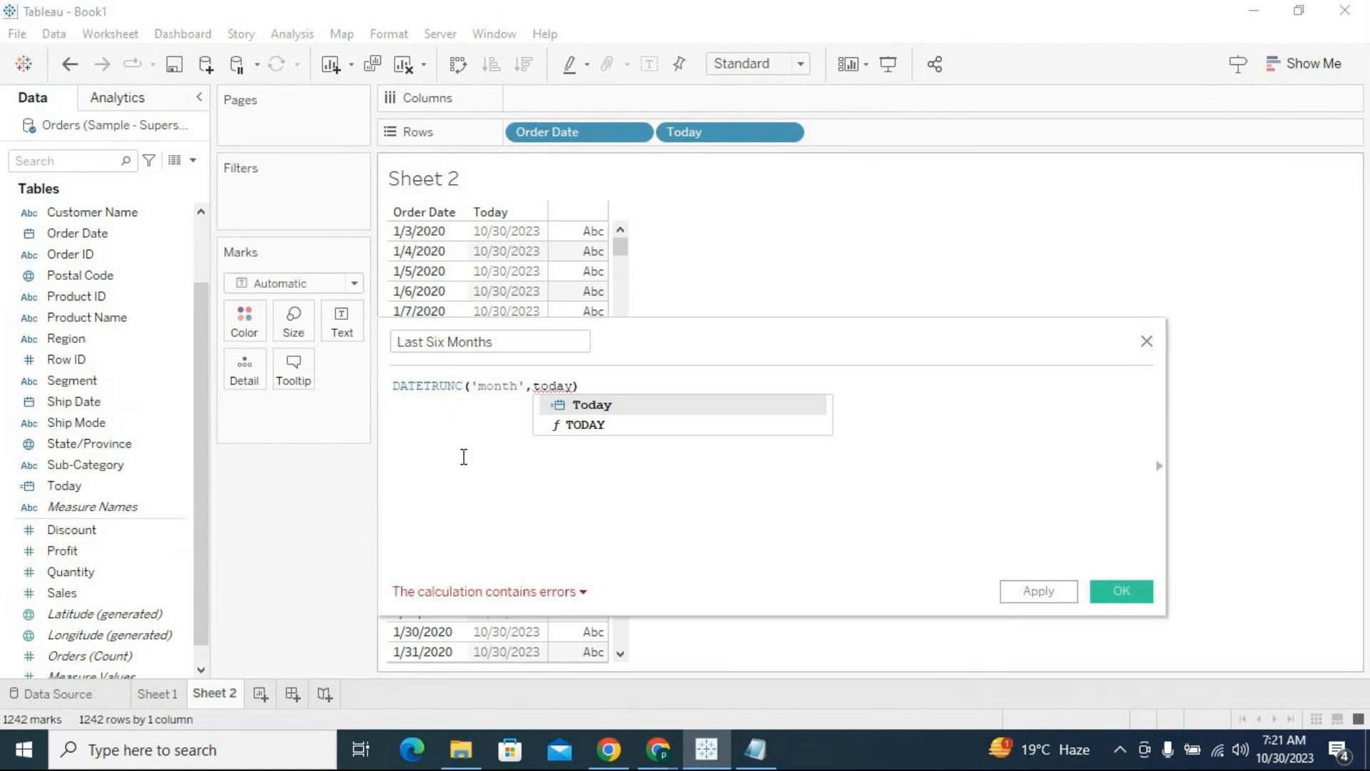
Try the Today field as the date argument of DATETRUNC and remove it again
key(Return)
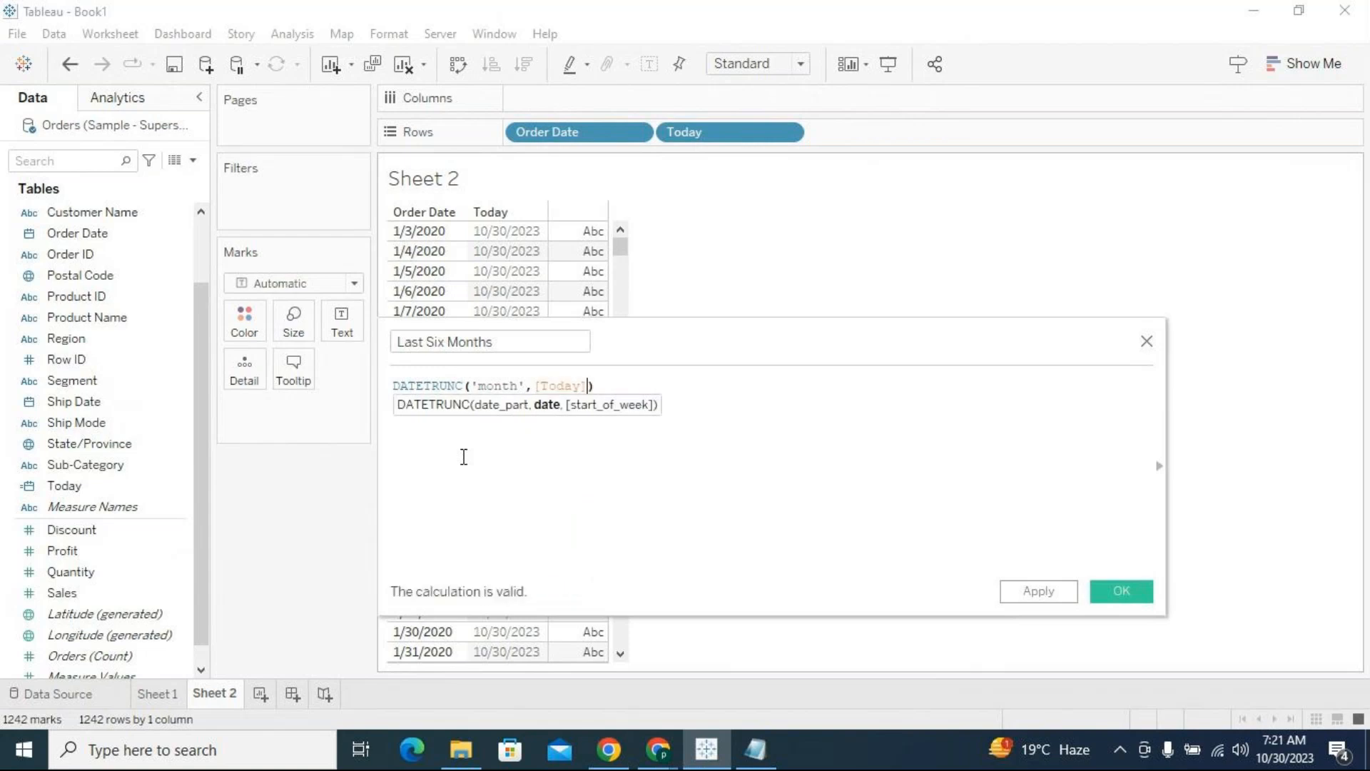
key(BackSpace)
key(BackSpace)
key(BackSpace)
key(BackSpace)
key(BackSpace)
key(BackSpace)
key(BackSpace)
key(BackSpace)
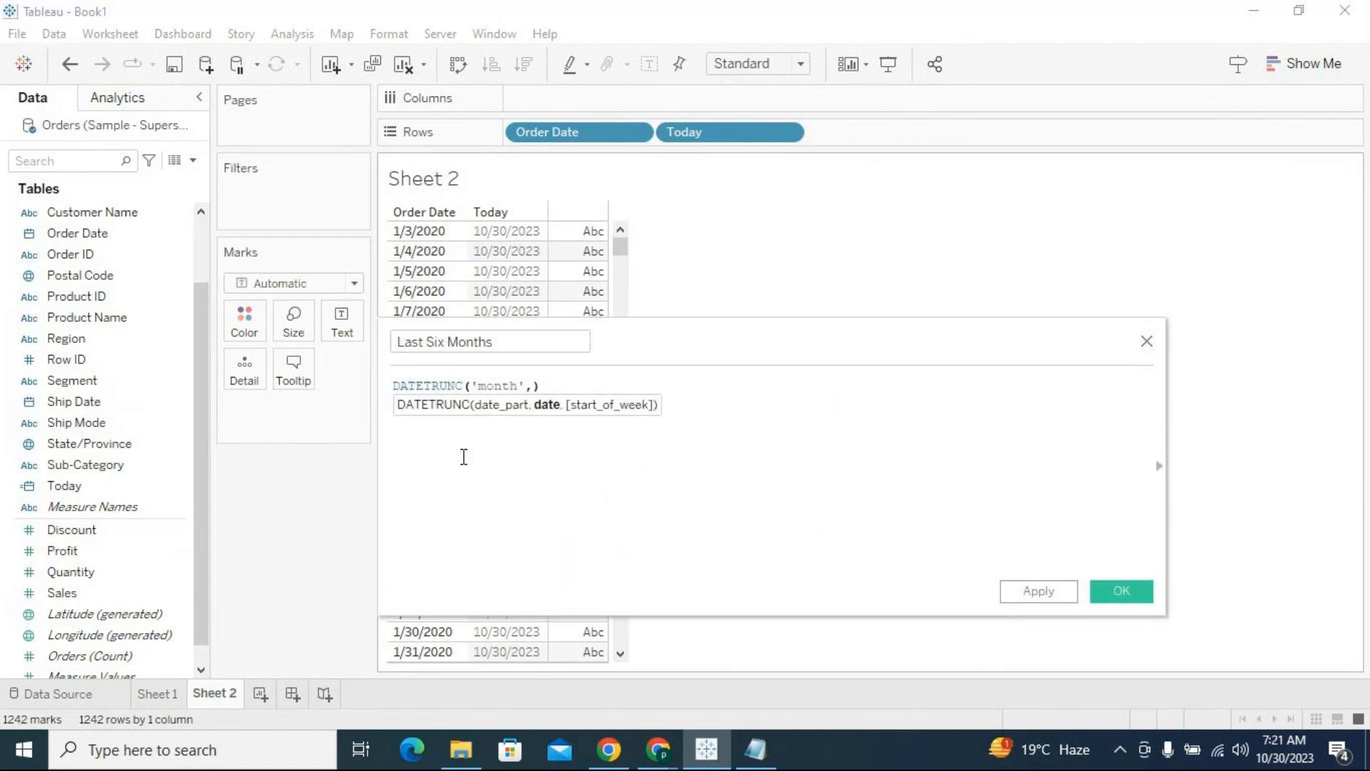
Use the TODAY() function as the date argument and close the formula as DATETRUNC('month',TODAY())
text(today)
key(Down)
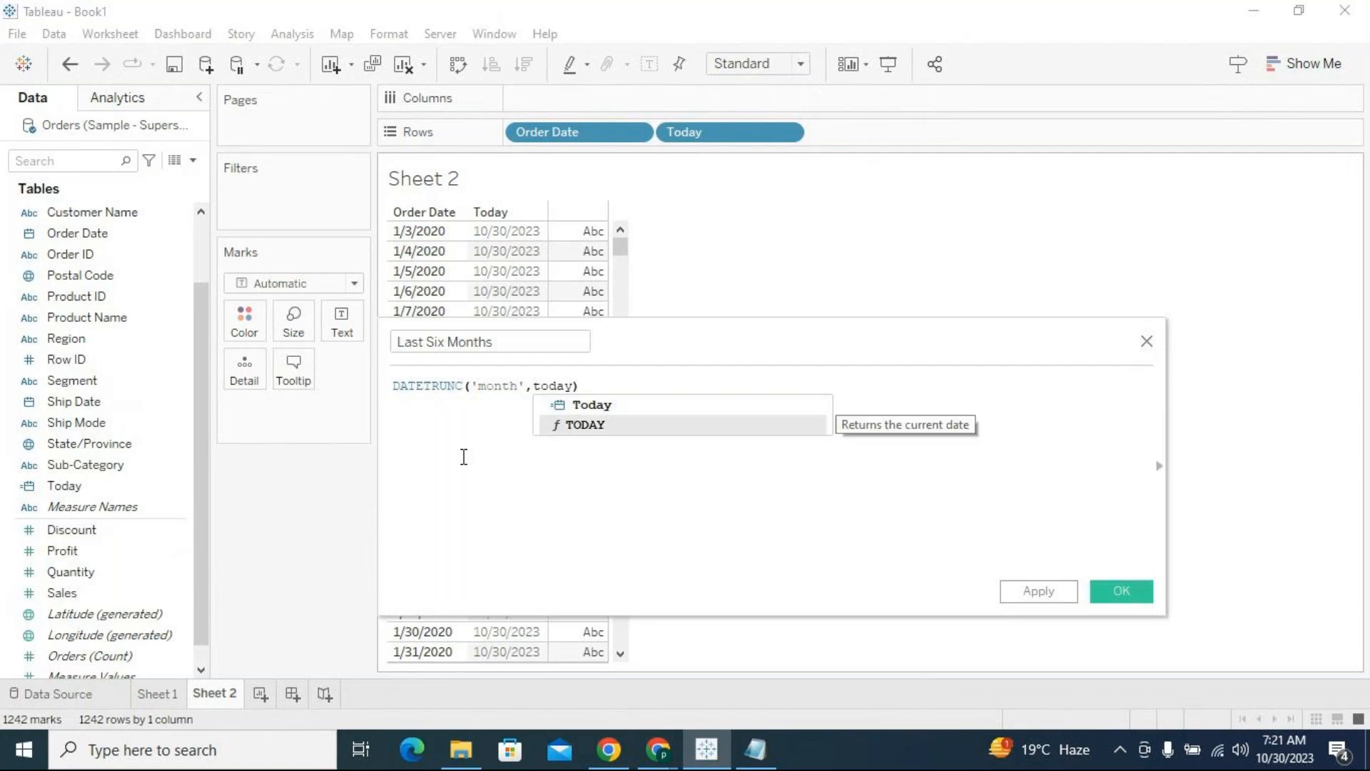
key(Return)
text())
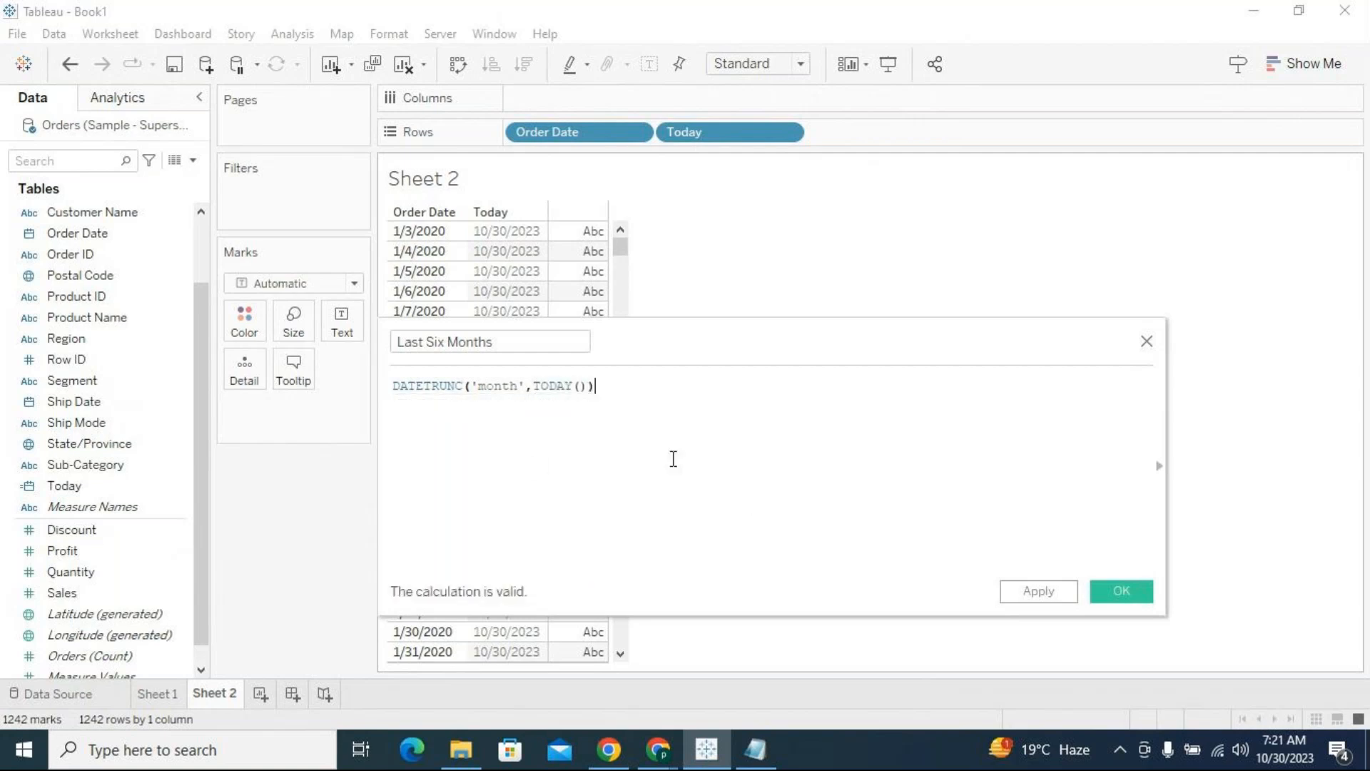
drag(612, 385, 393, 384)
click(496, 431)
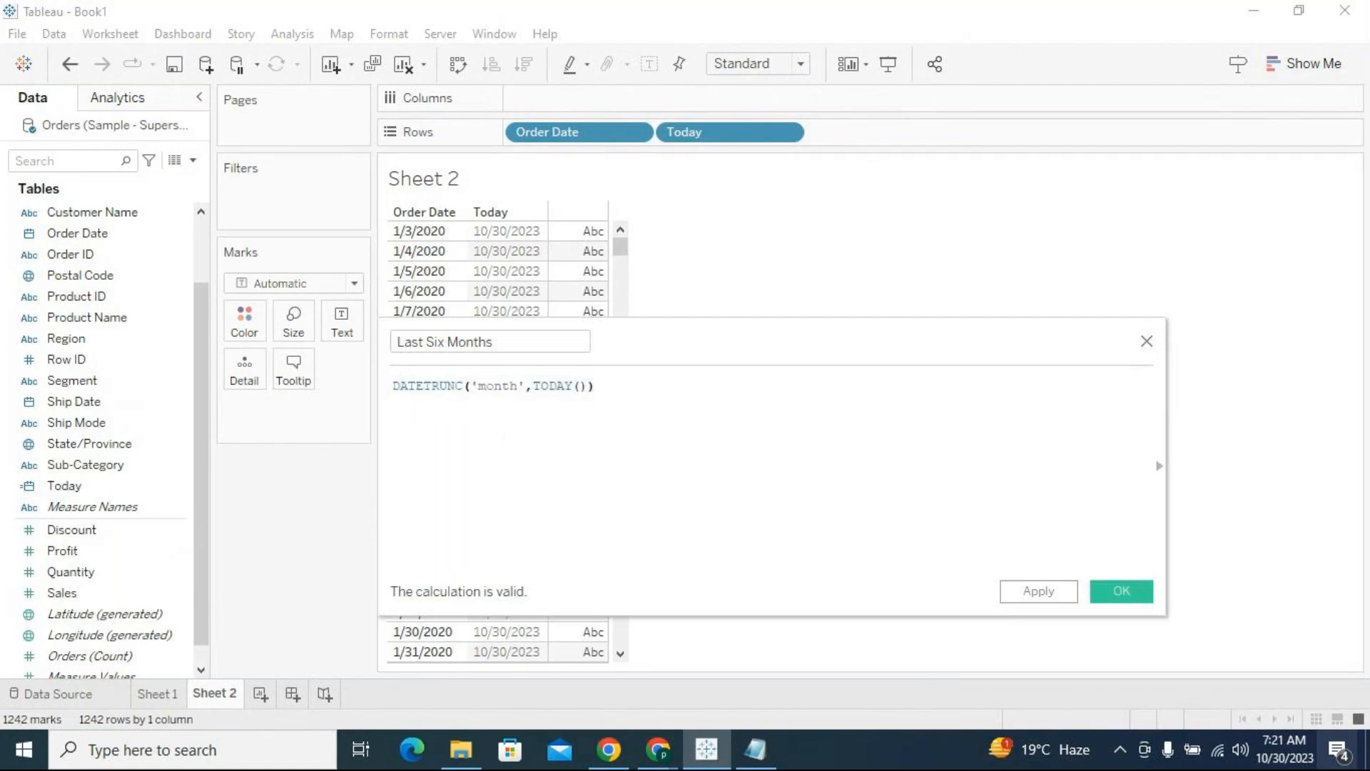
click(536, 386)
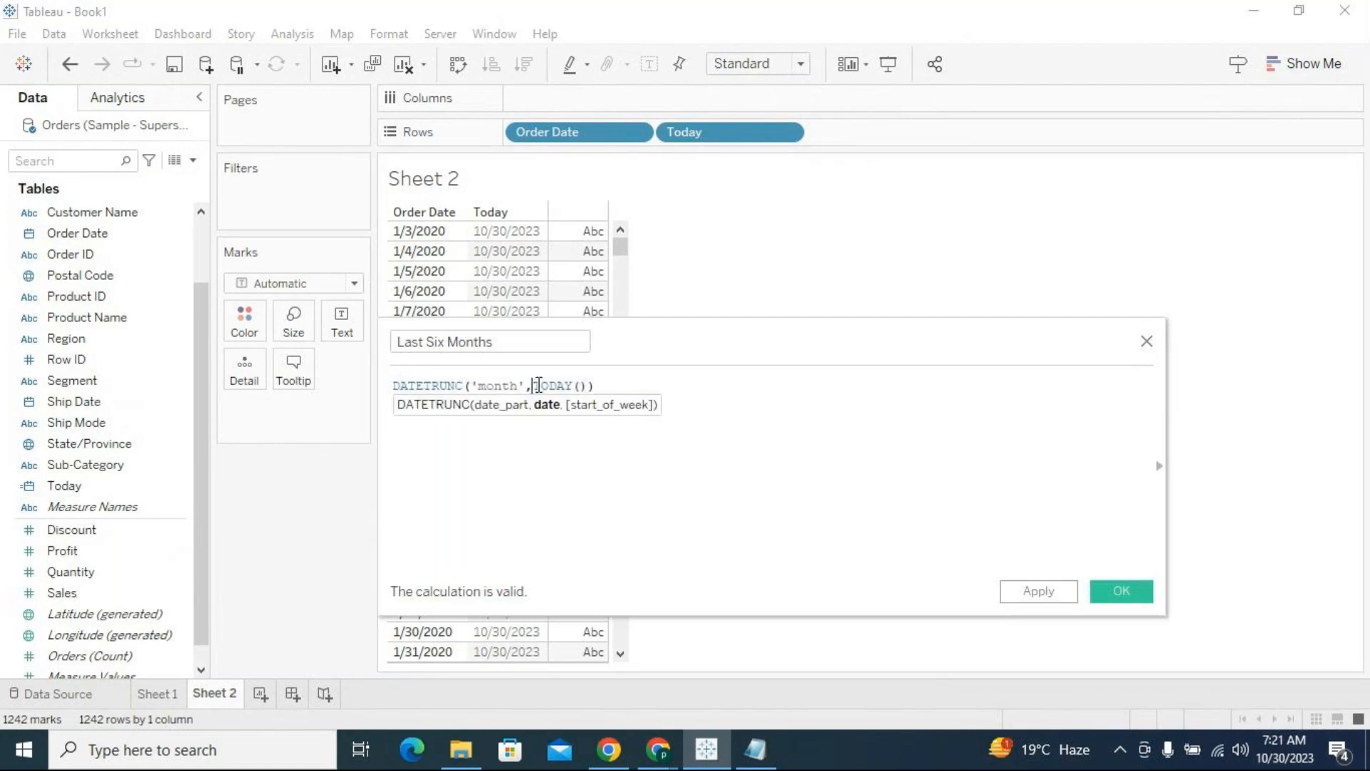
drag(538, 385, 588, 385)
click(588, 385)
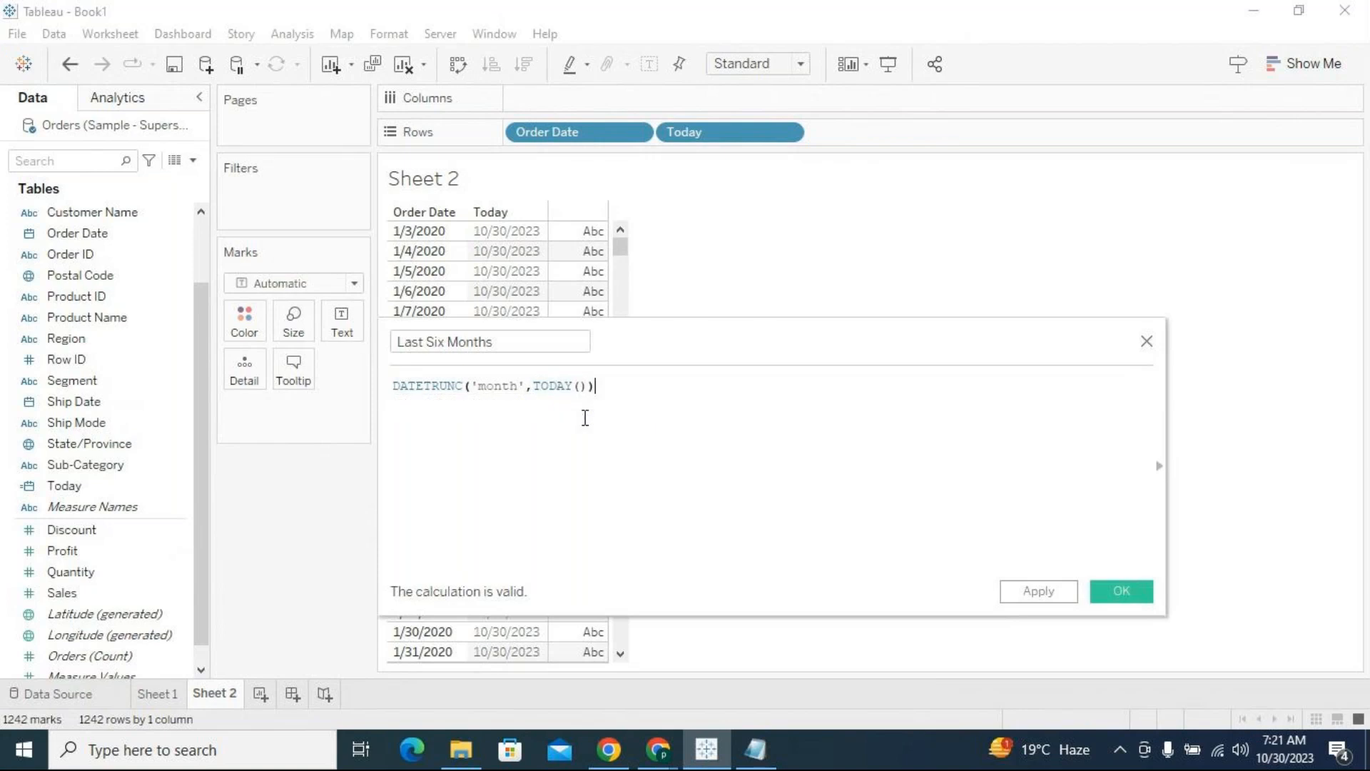
Cut the DATETRUNC expression and start a DATEADD function in its place, without its closing parenthesis
drag(590, 385, 393, 389)
key(ctrl+c)
click(397, 394)
key(Return)
text(date)
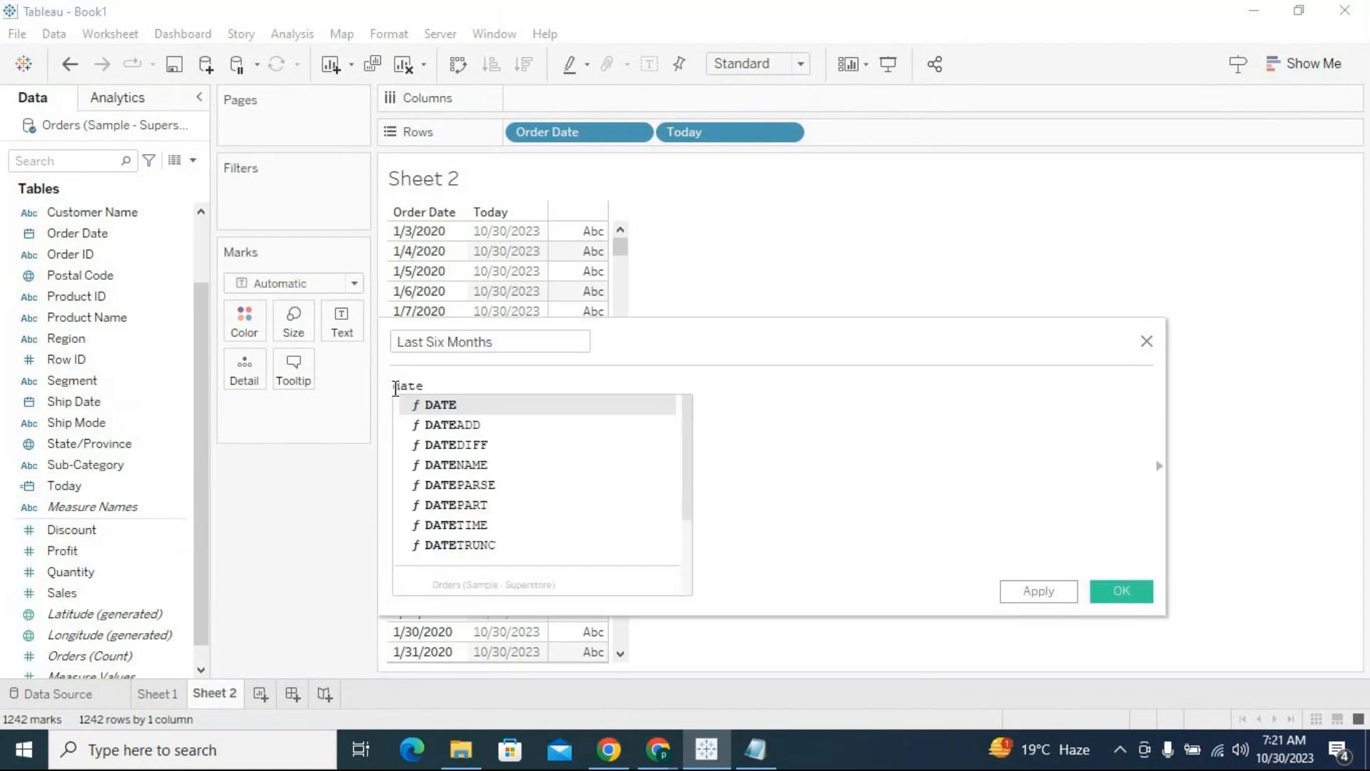
key(Down)
key(Return)
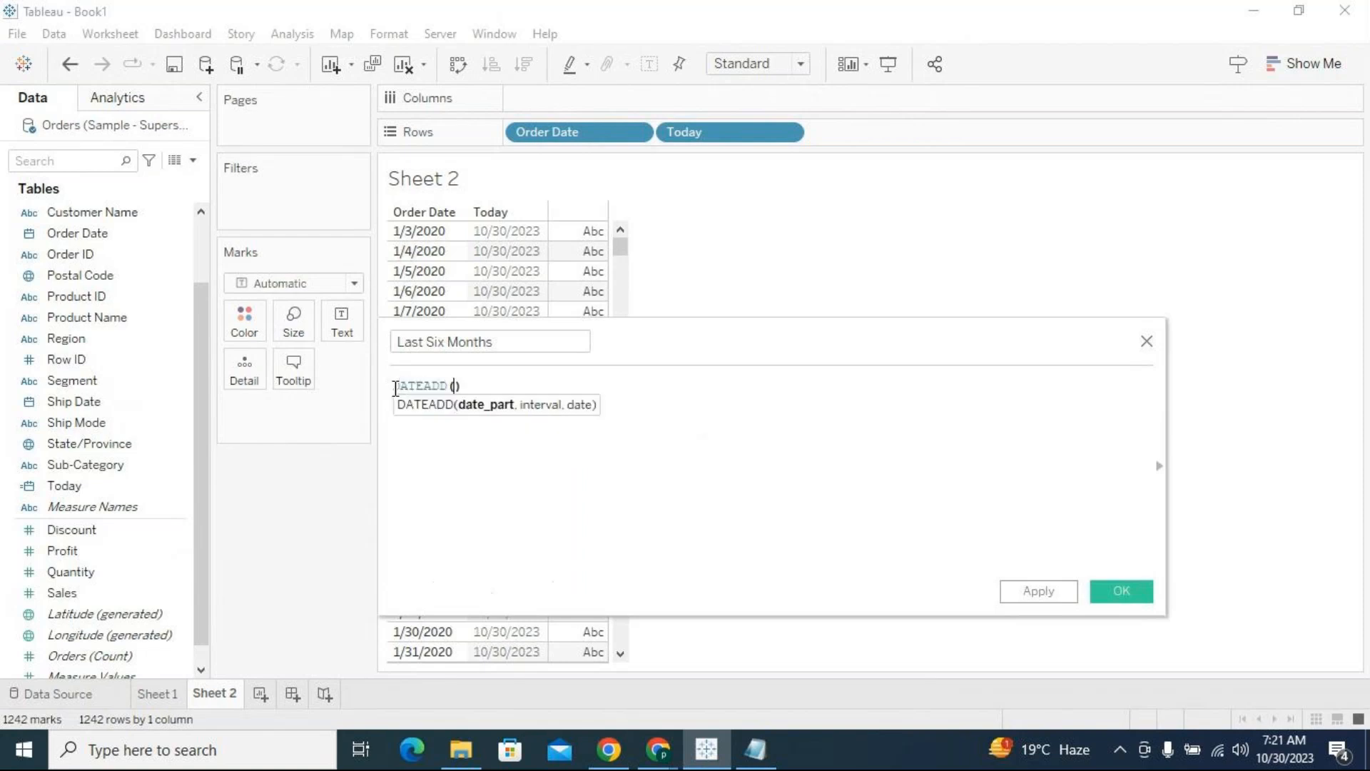
key(Delete)
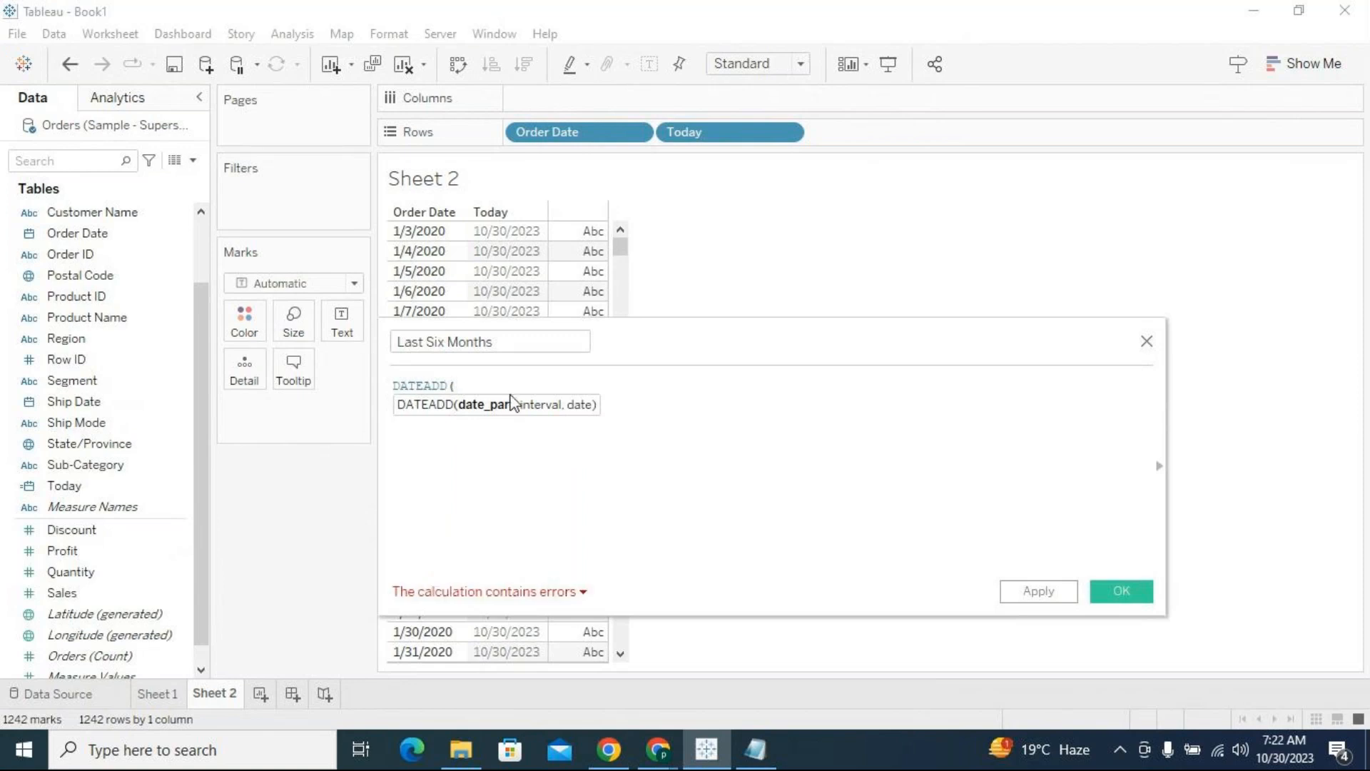
Paste the DATETRUNC expression inside DATEADD and follow it with an interval of -5 and a comma
key(ctrl+v)
click(664, 387)
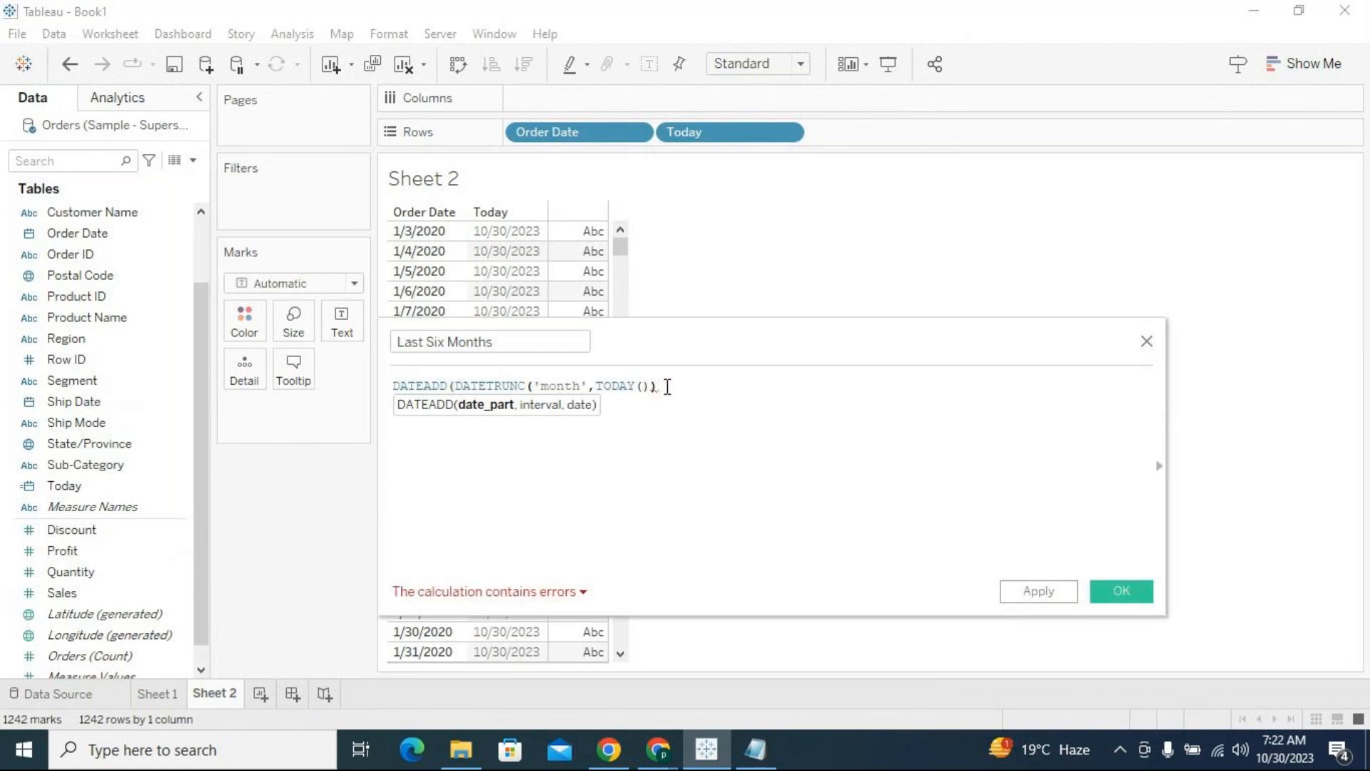
text(,-5)
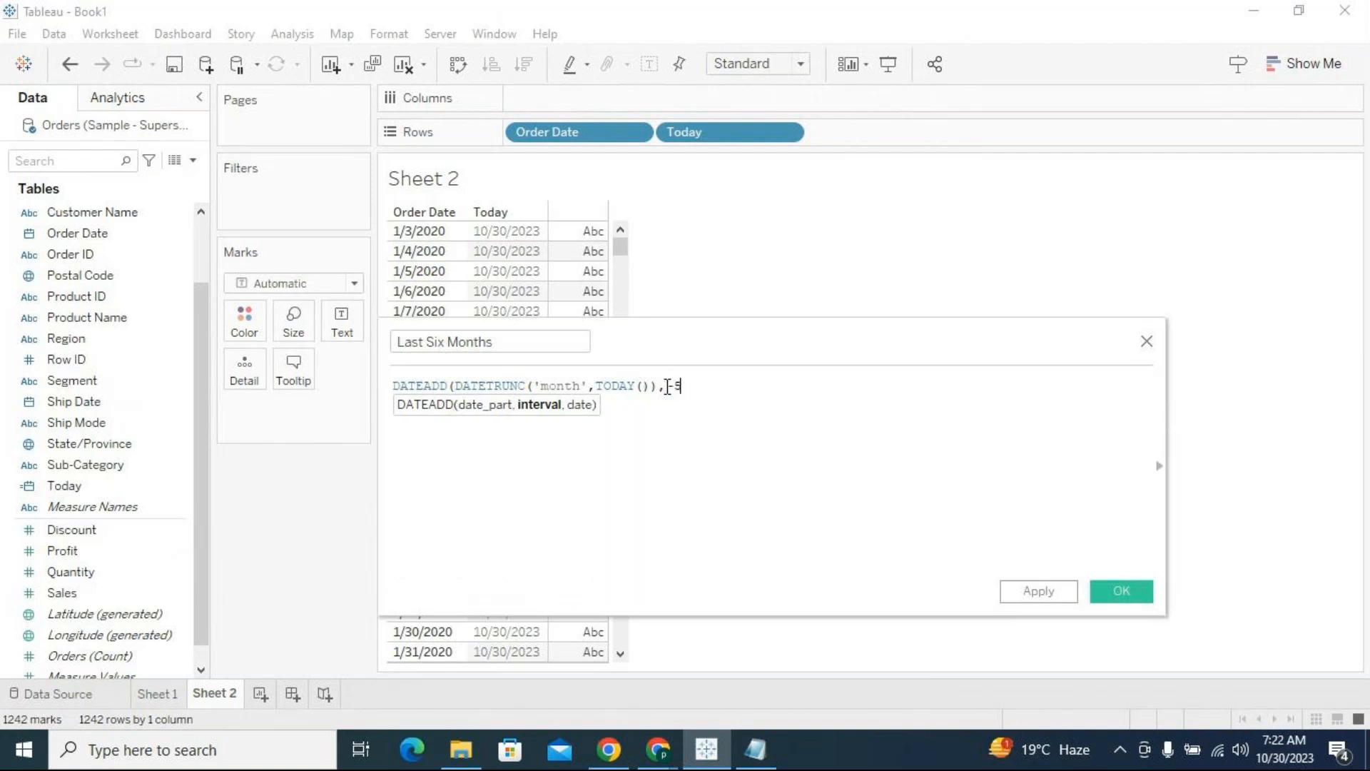
text(,)
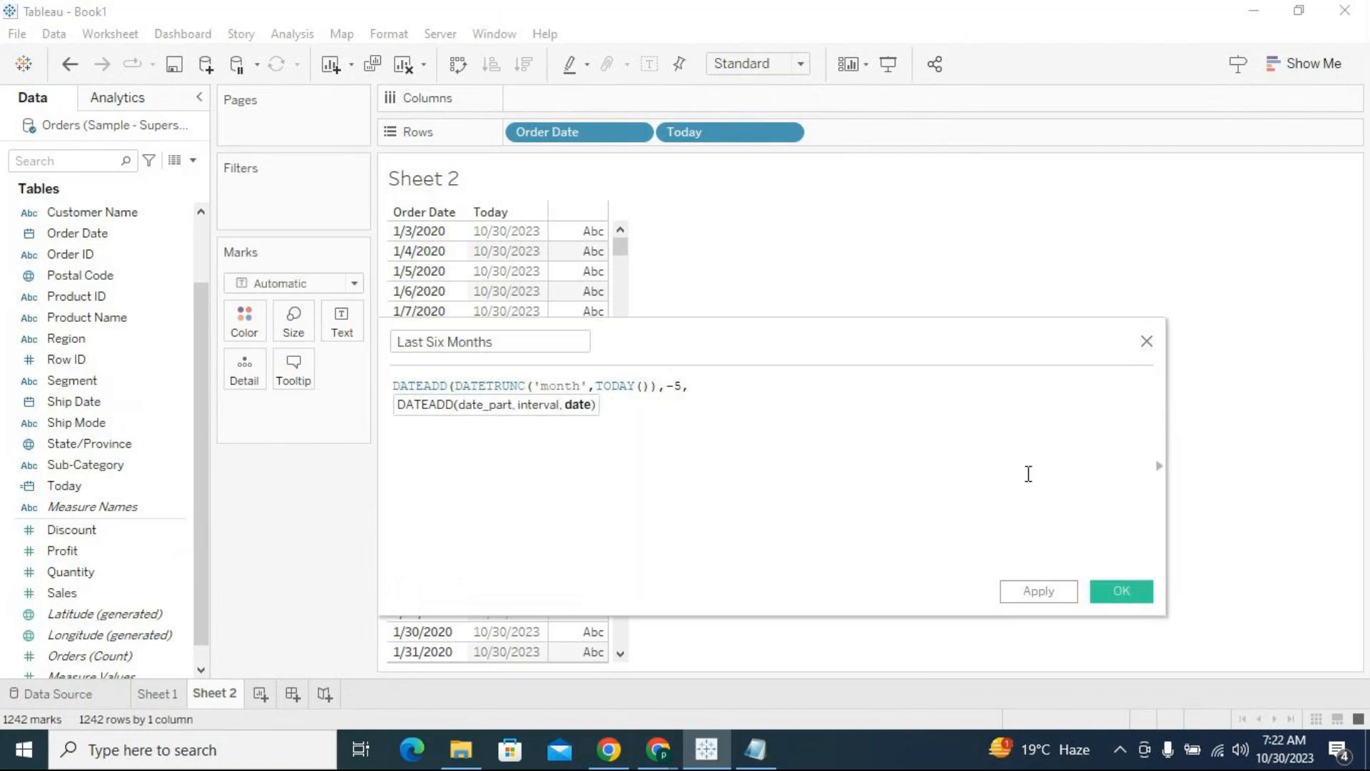
Check today's date in the system calendar and the Scenario 1 start date in the Notepad note, and return to Tableau
click(1294, 762)
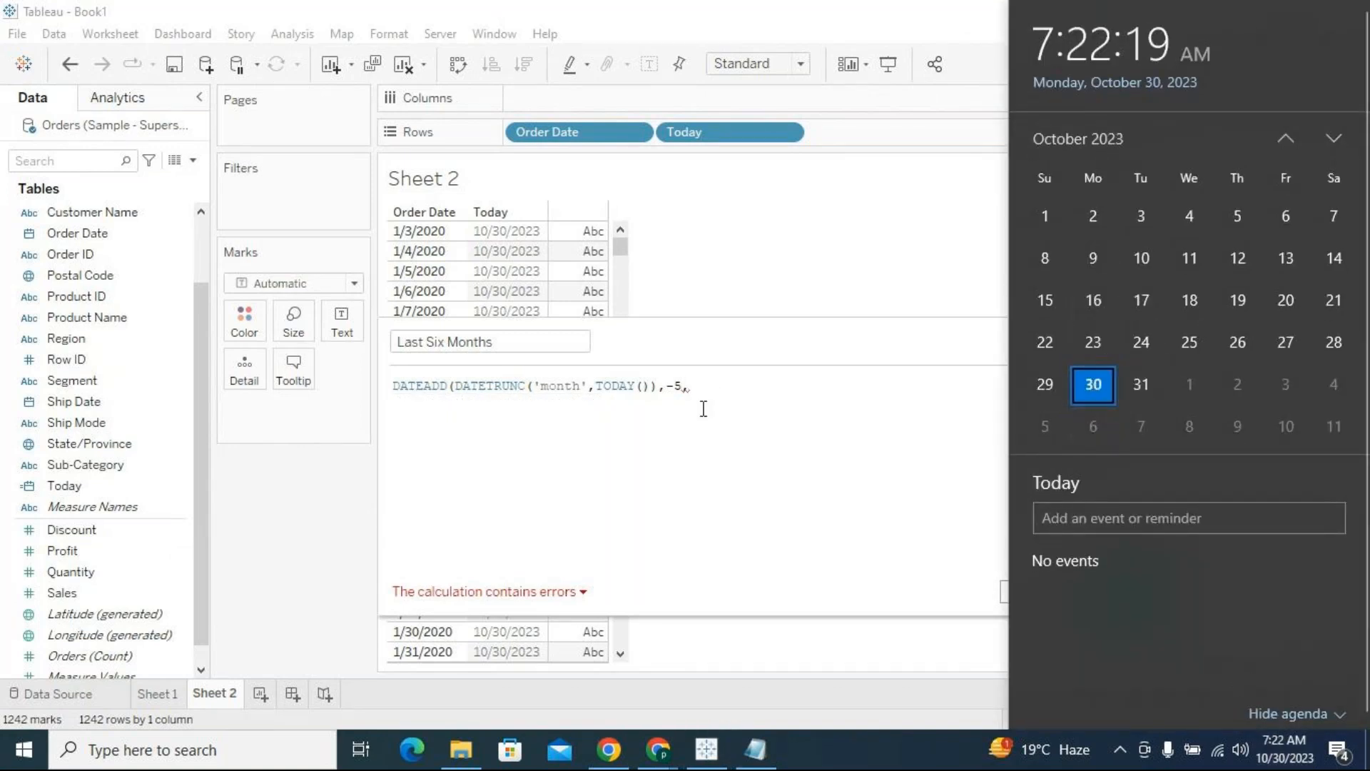
click(842, 474)
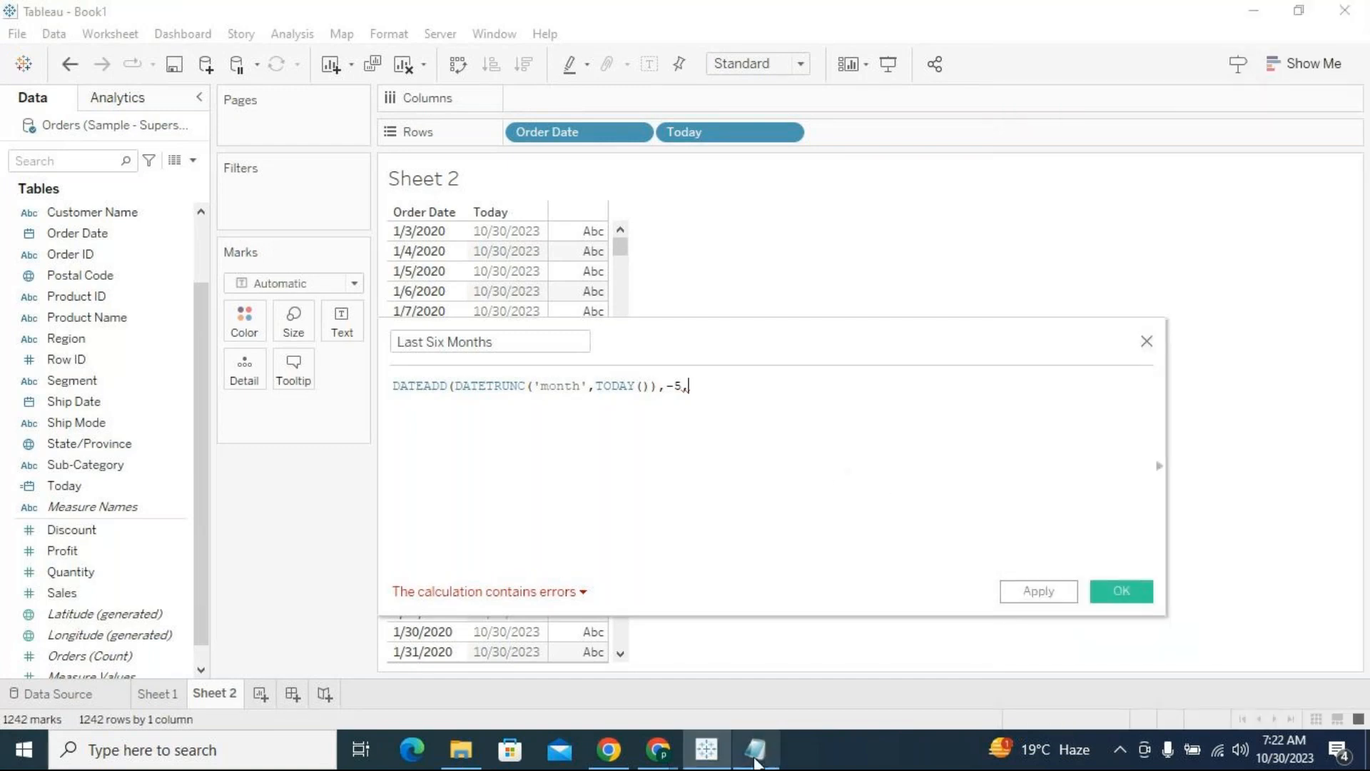
click(755, 748)
drag(100, 87, 197, 88)
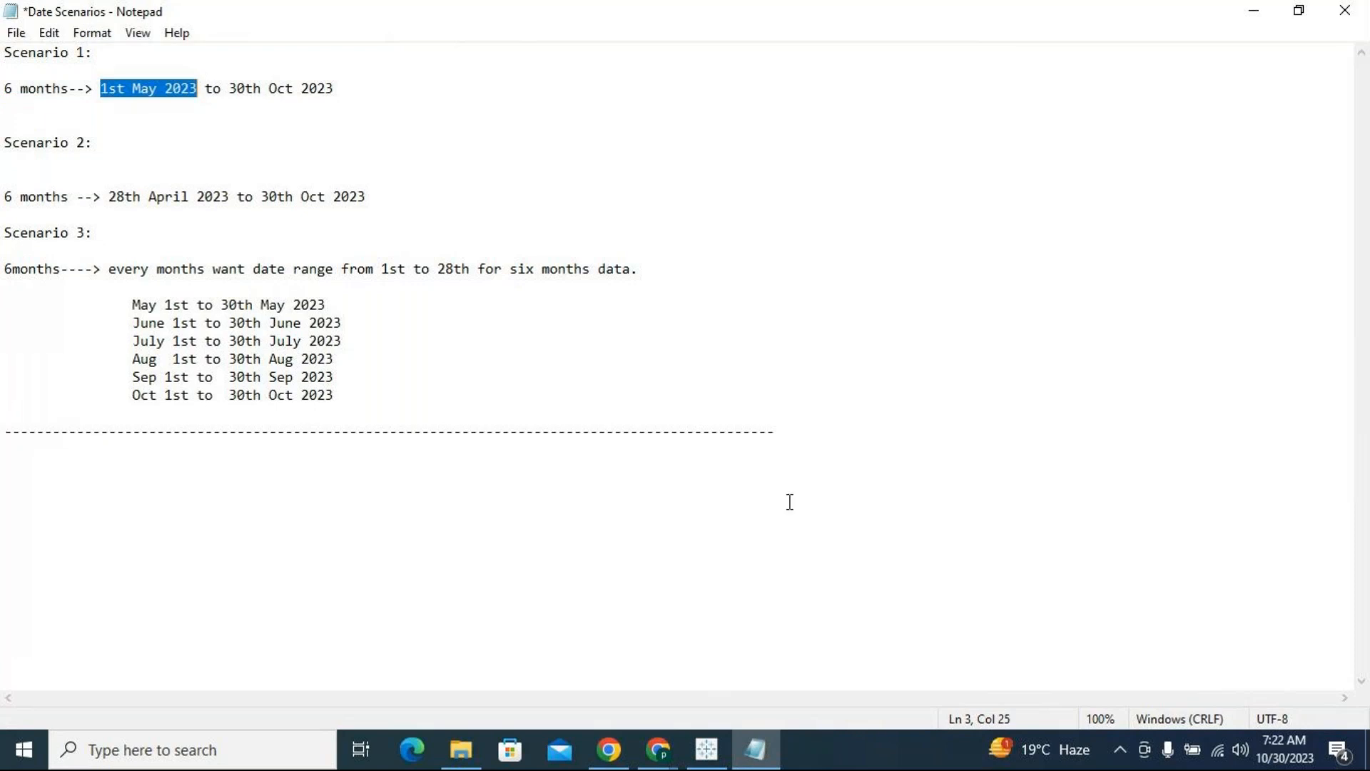
click(707, 748)
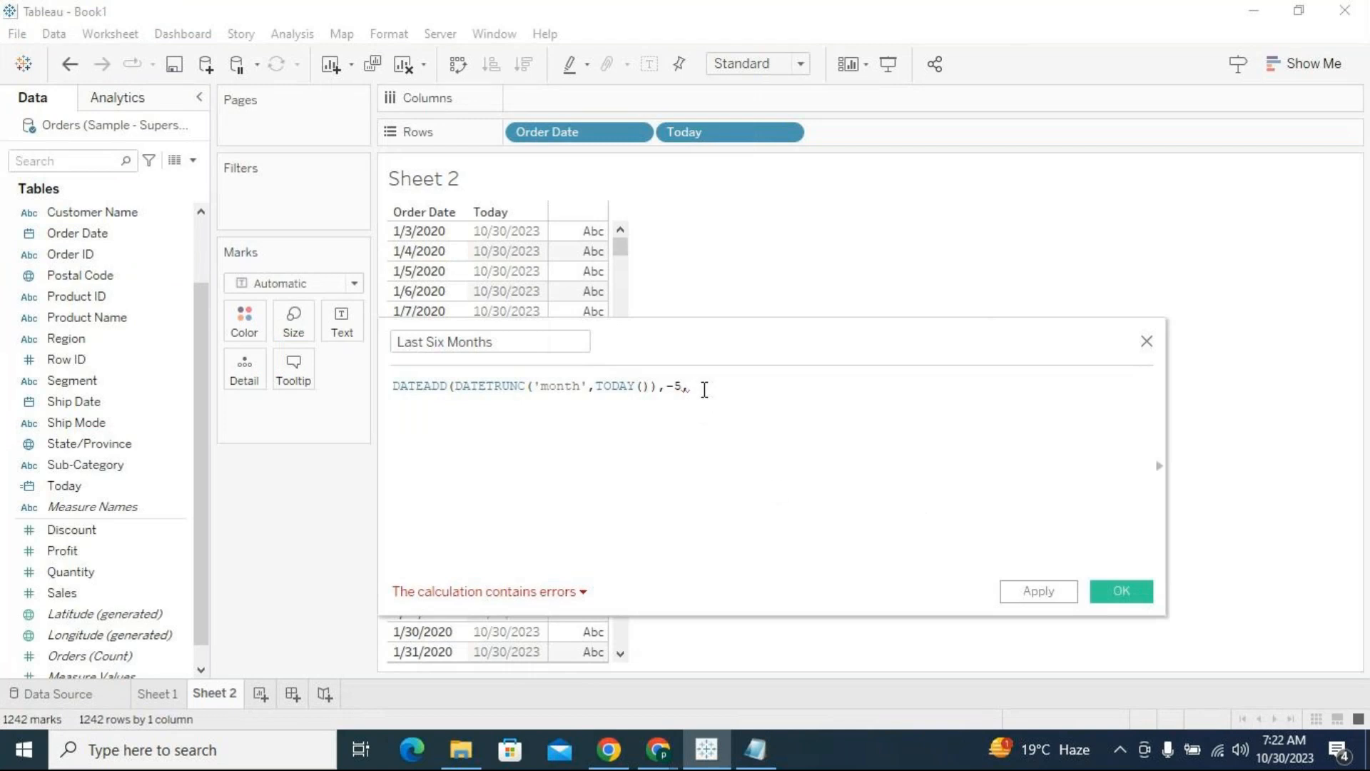
Move the DATETRUNC expression from the start of the DATEADD arguments to the end, after -5, as the date argument
drag(657, 386, 457, 380)
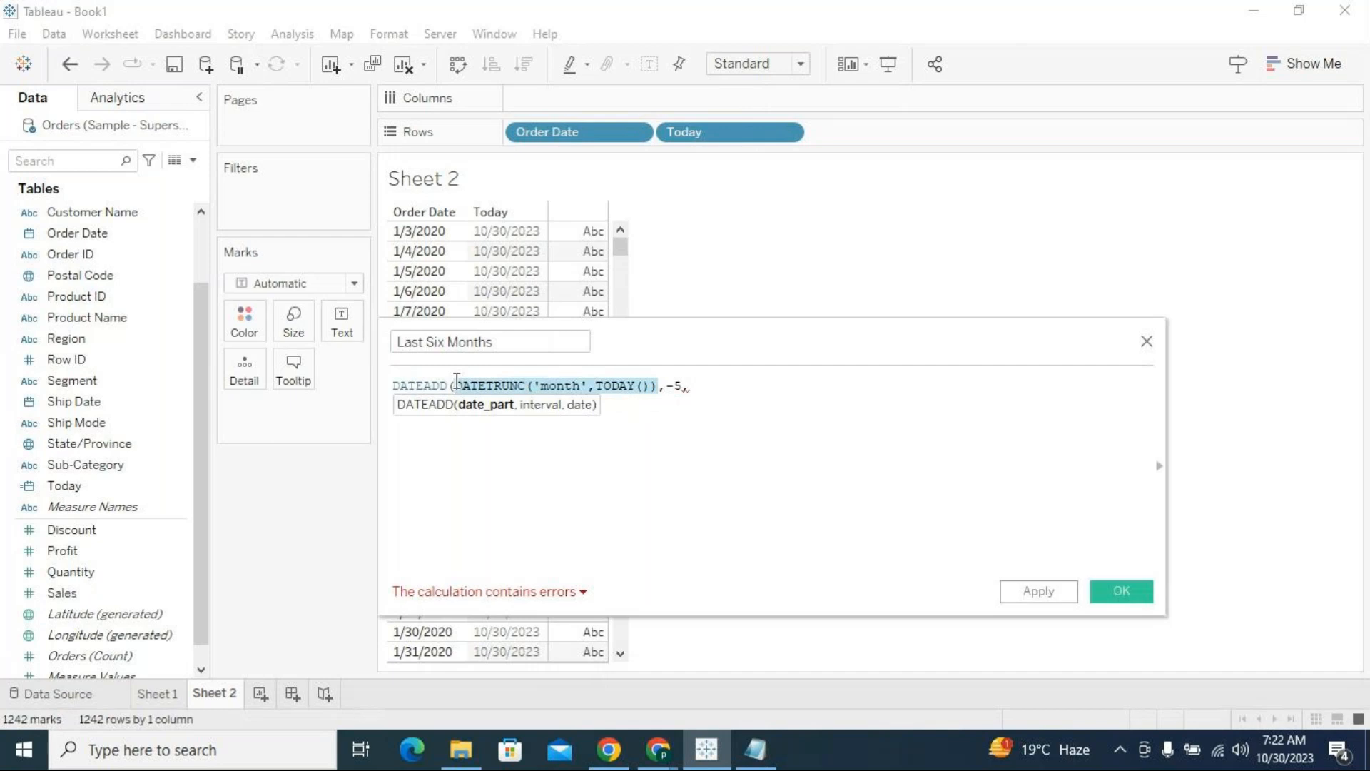
key(ctrl+x)
key(End)
key(ctrl+v)
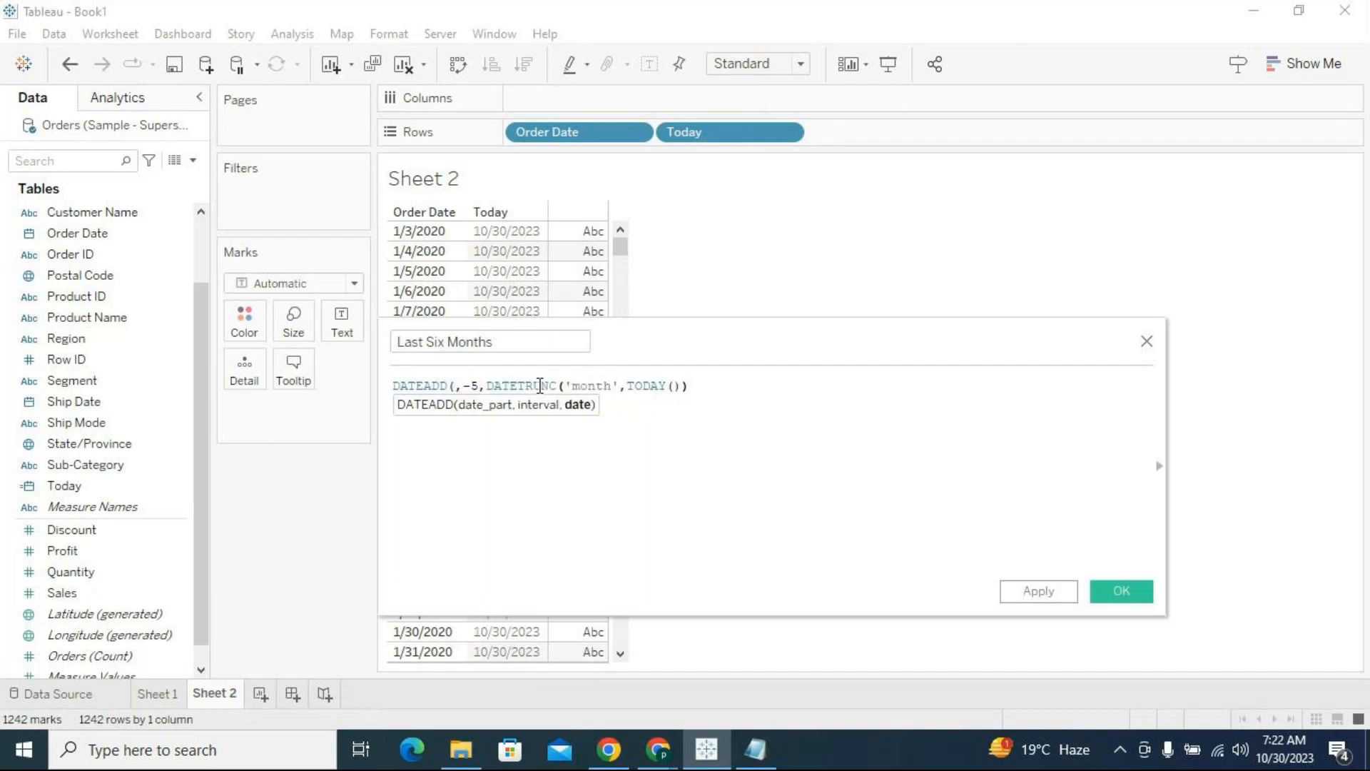
Complete the formula as DATEADD('month',-5,DATETRUNC('month',TODAY())) and apply it, keeping the editor open
click(452, 385)
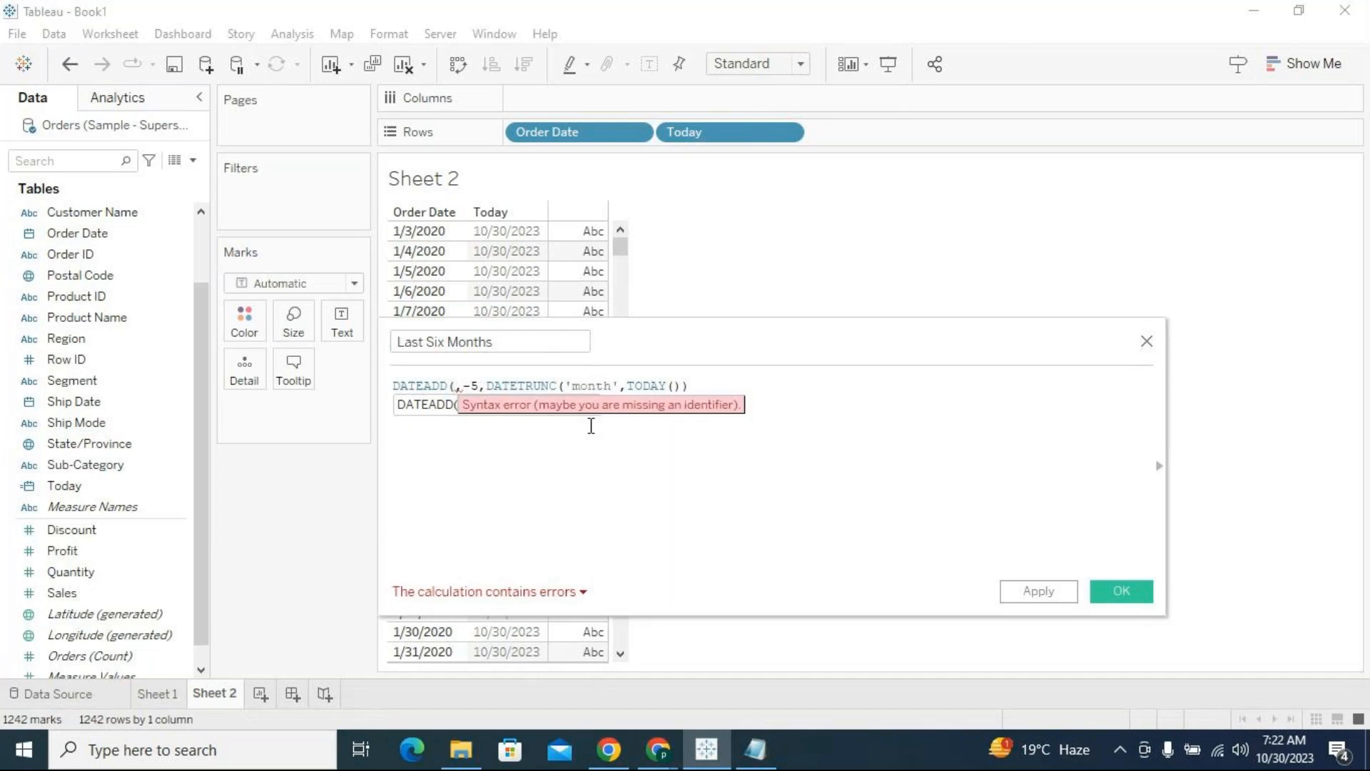
text(mo)
key(BackSpace)
key(BackSpace)
text('month')
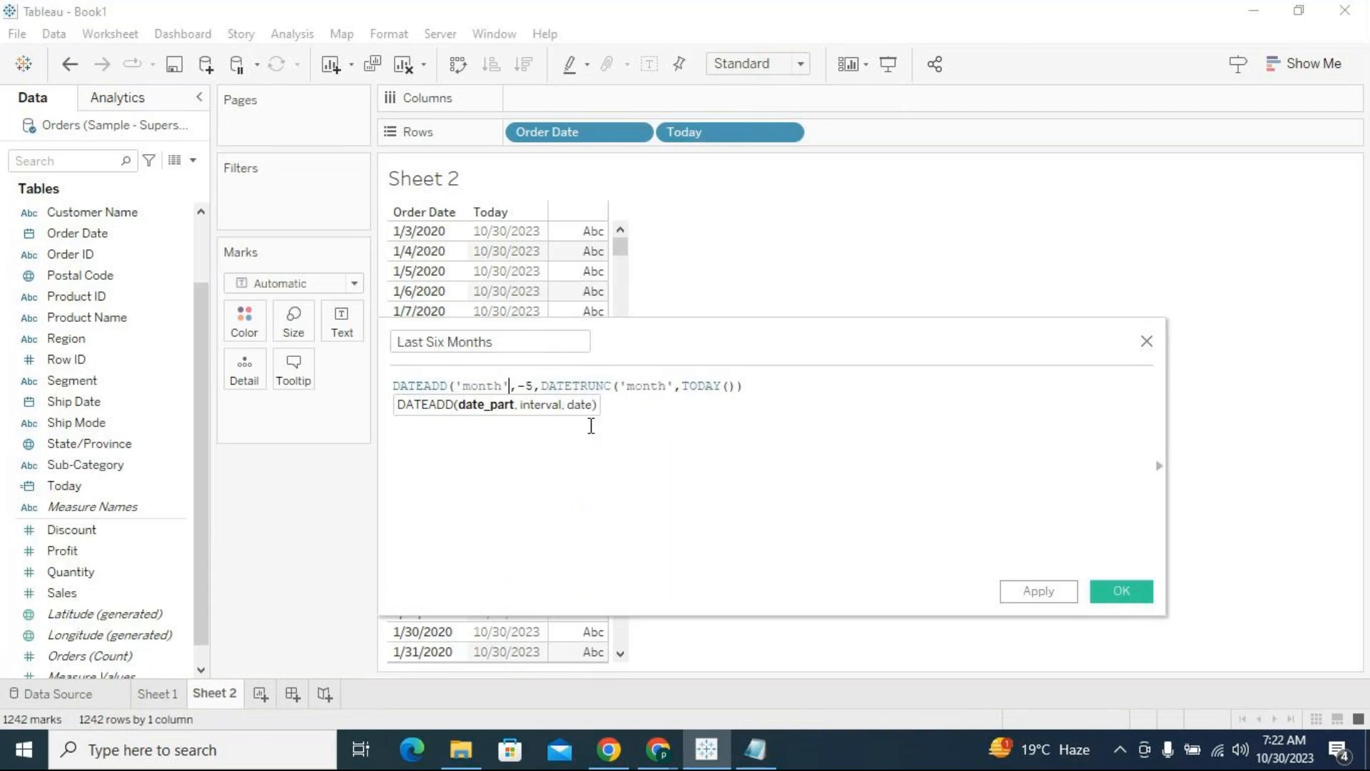
click(817, 392)
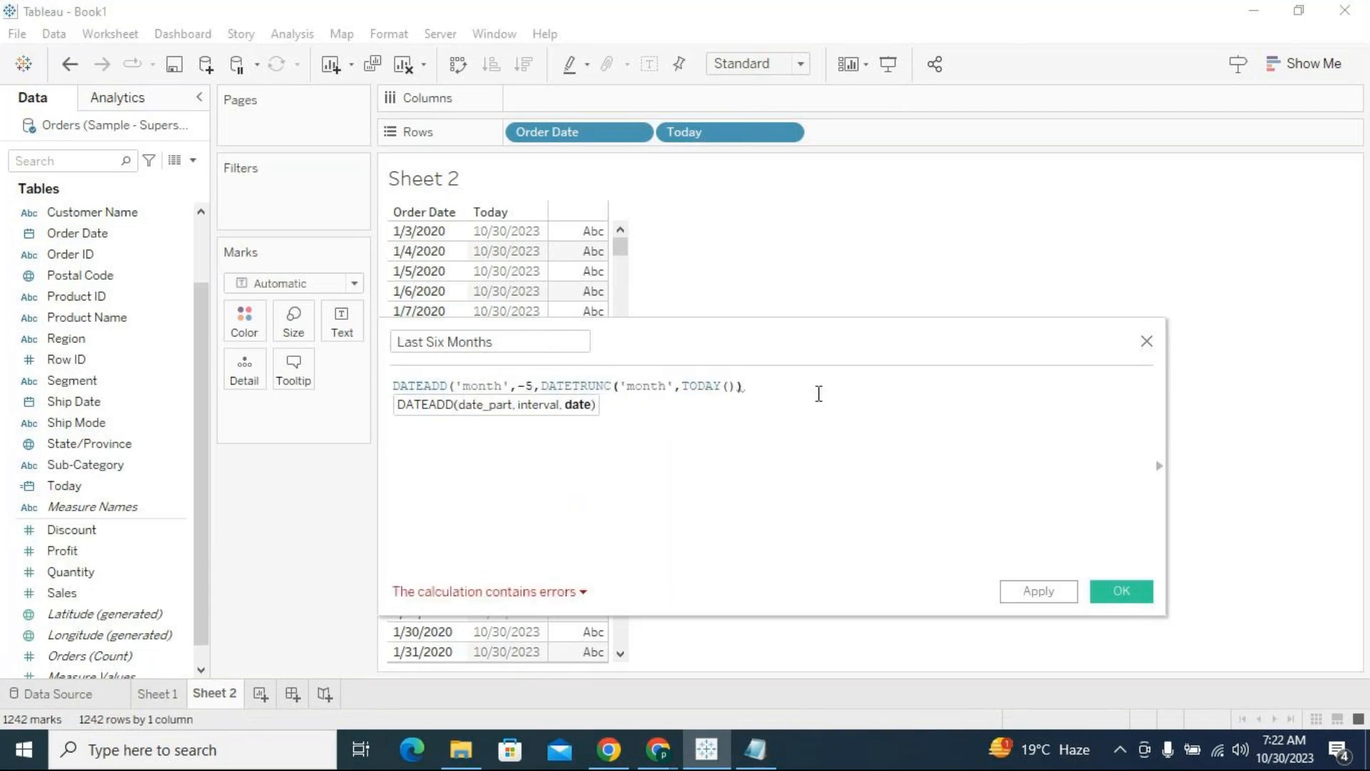
text())
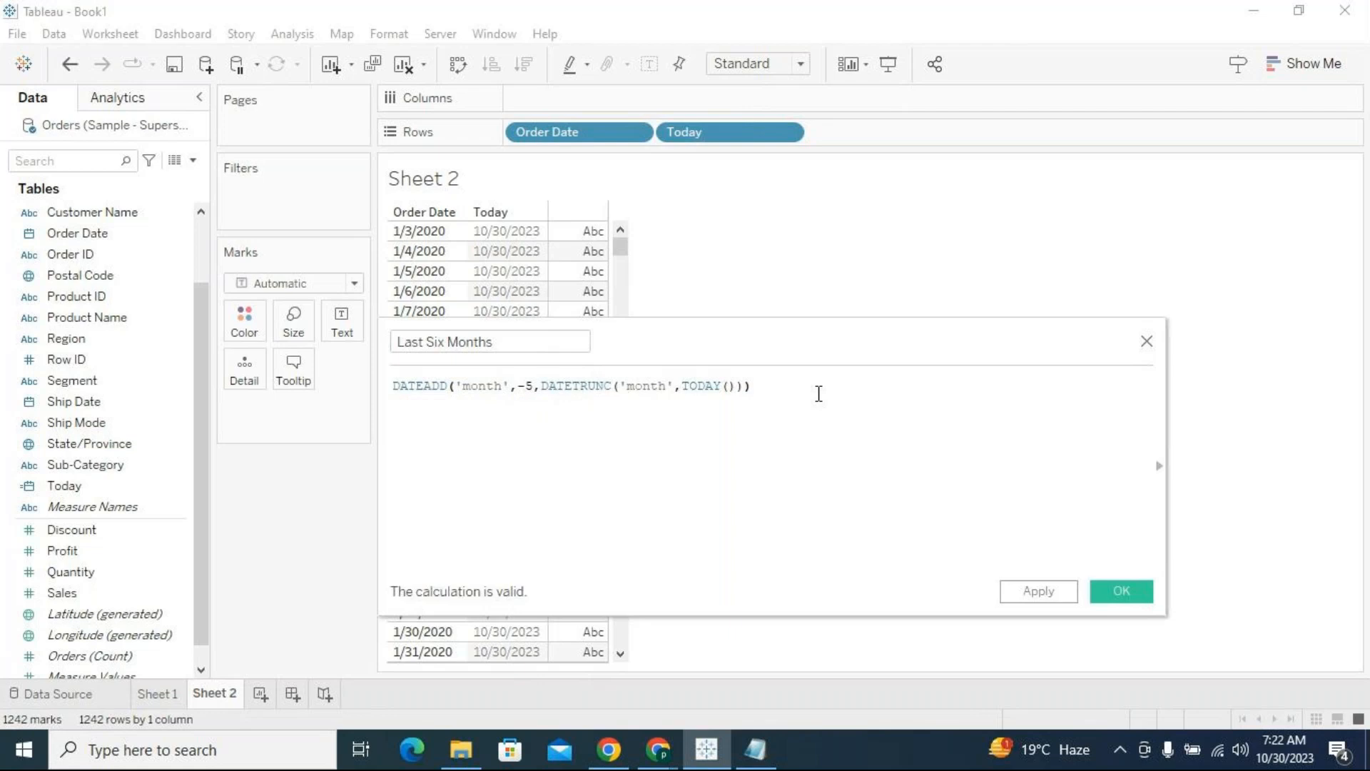
drag(765, 389, 389, 390)
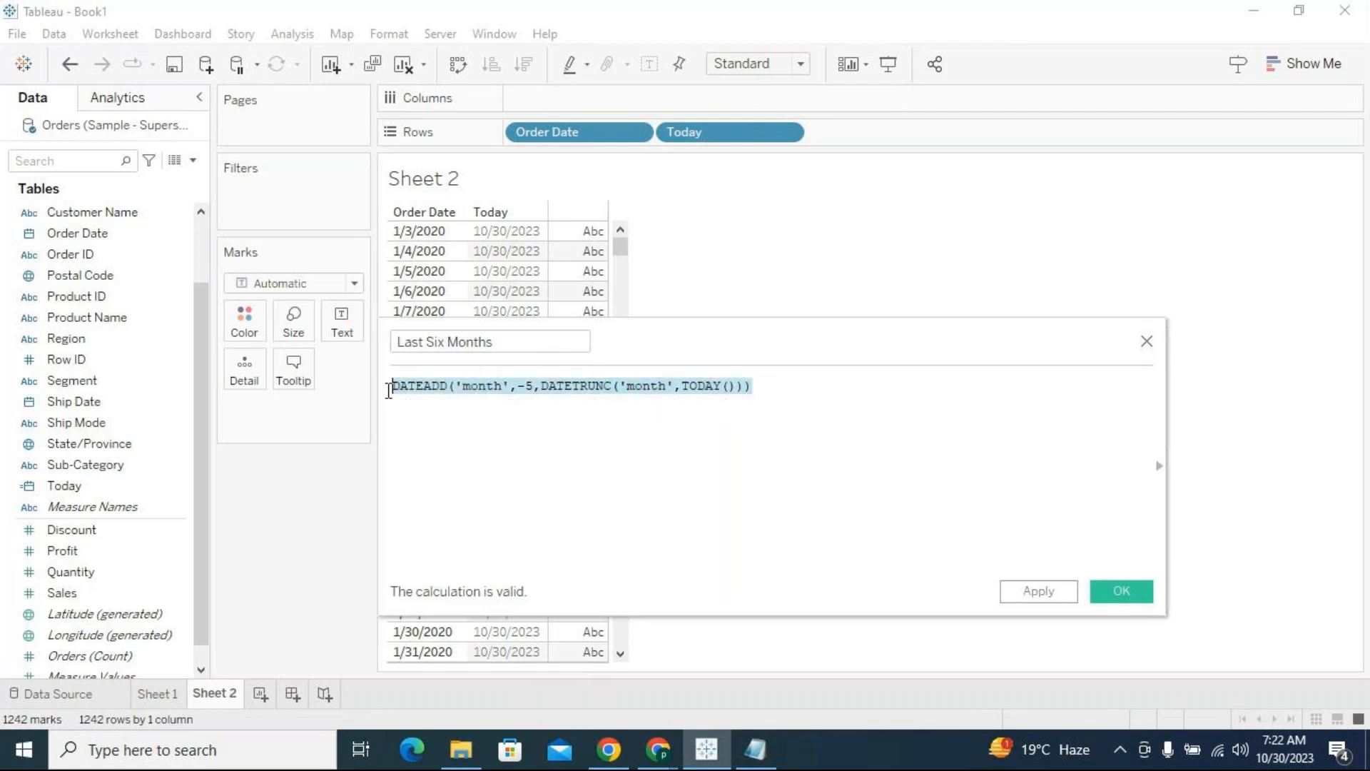
click(897, 486)
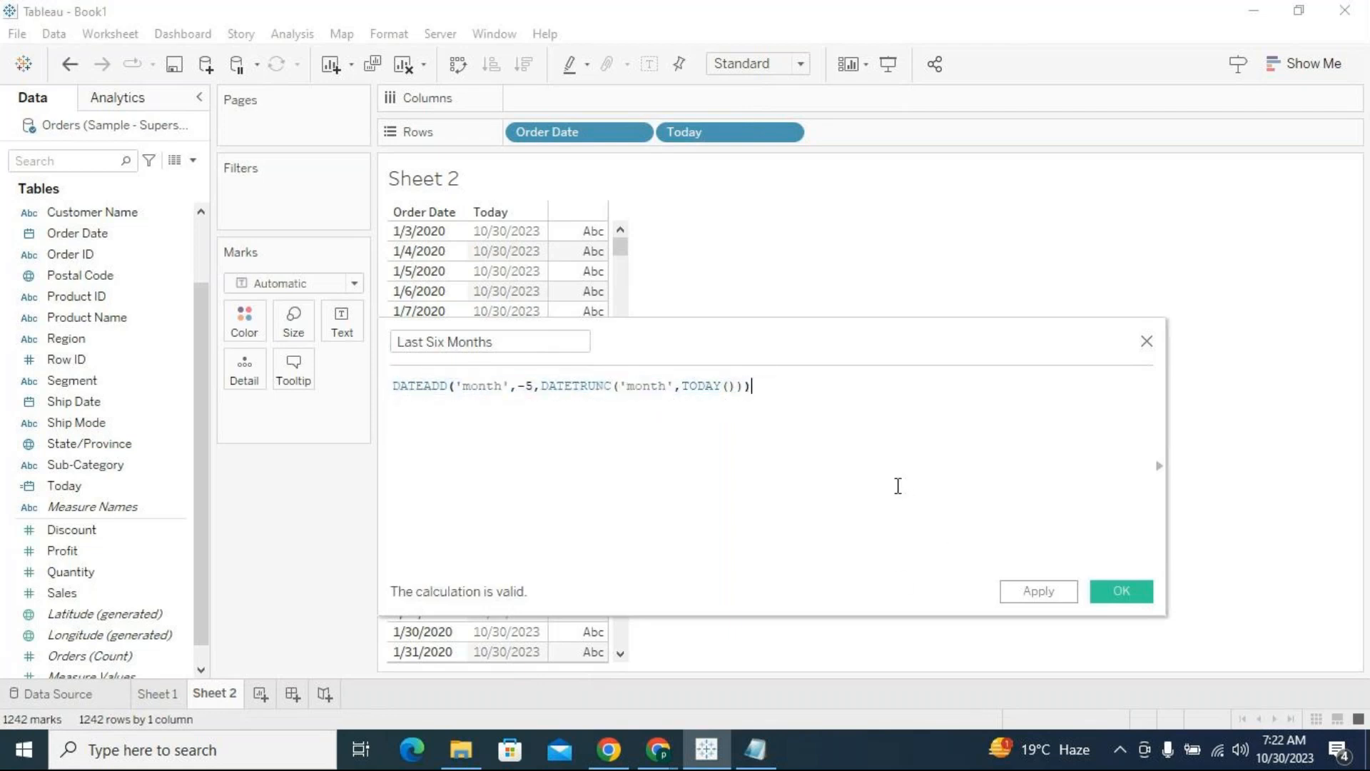
click(1042, 593)
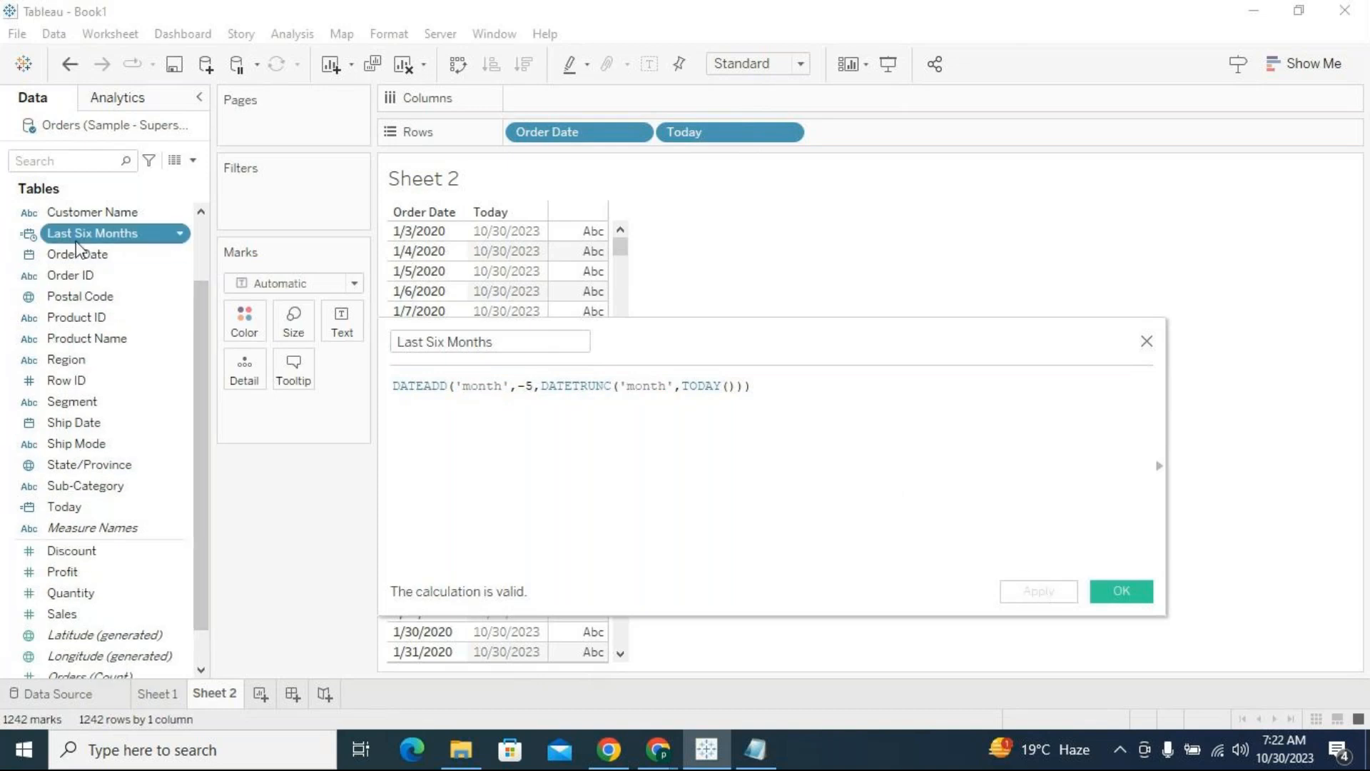
Add Last Six Months to Rows after Today and show it as a discrete exact date
drag(64, 236, 903, 136)
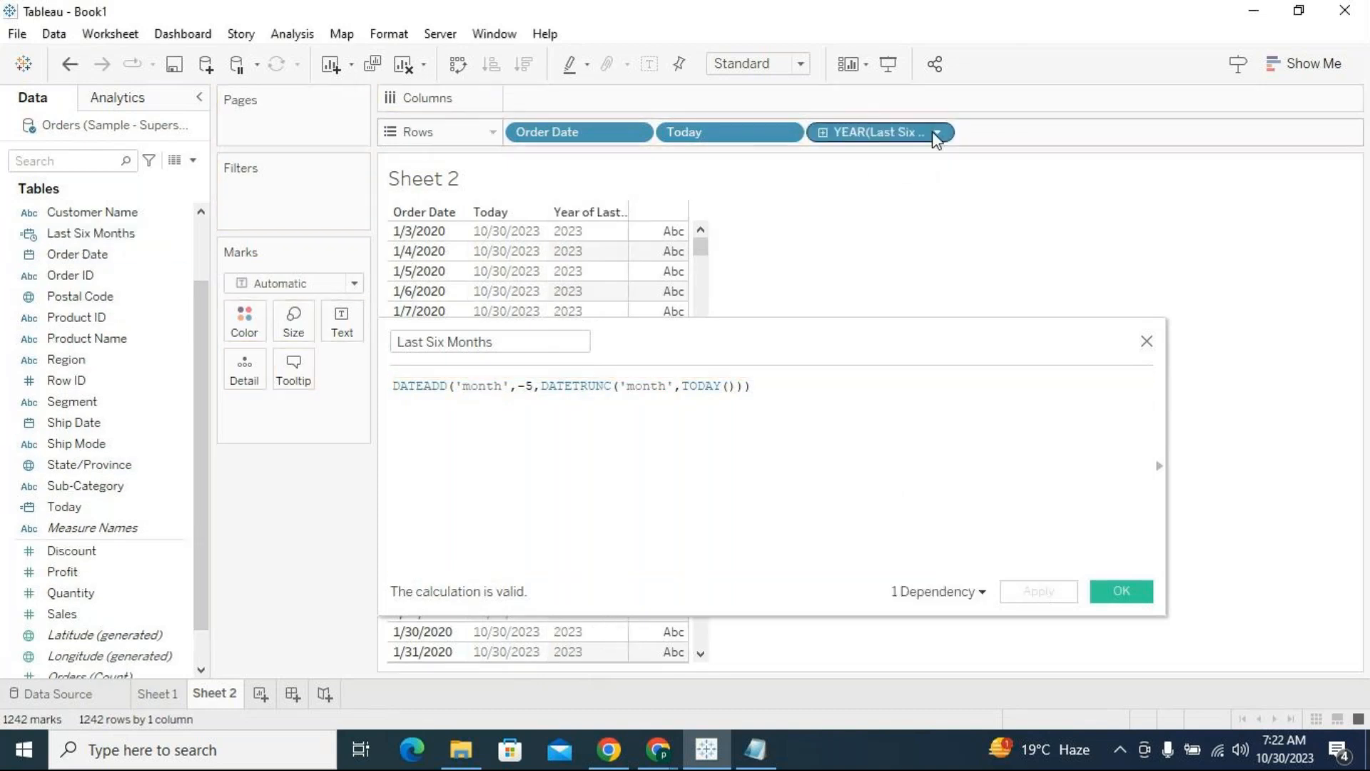
click(941, 132)
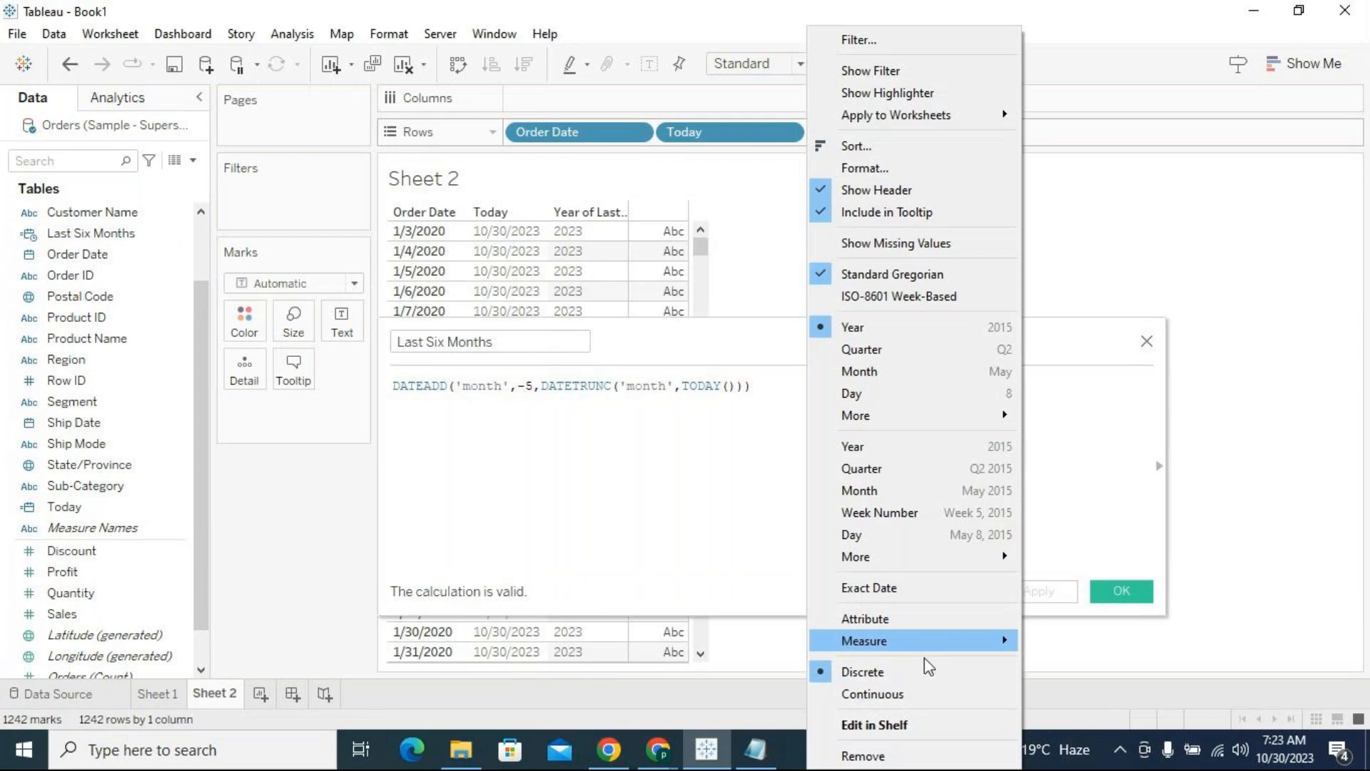
click(914, 588)
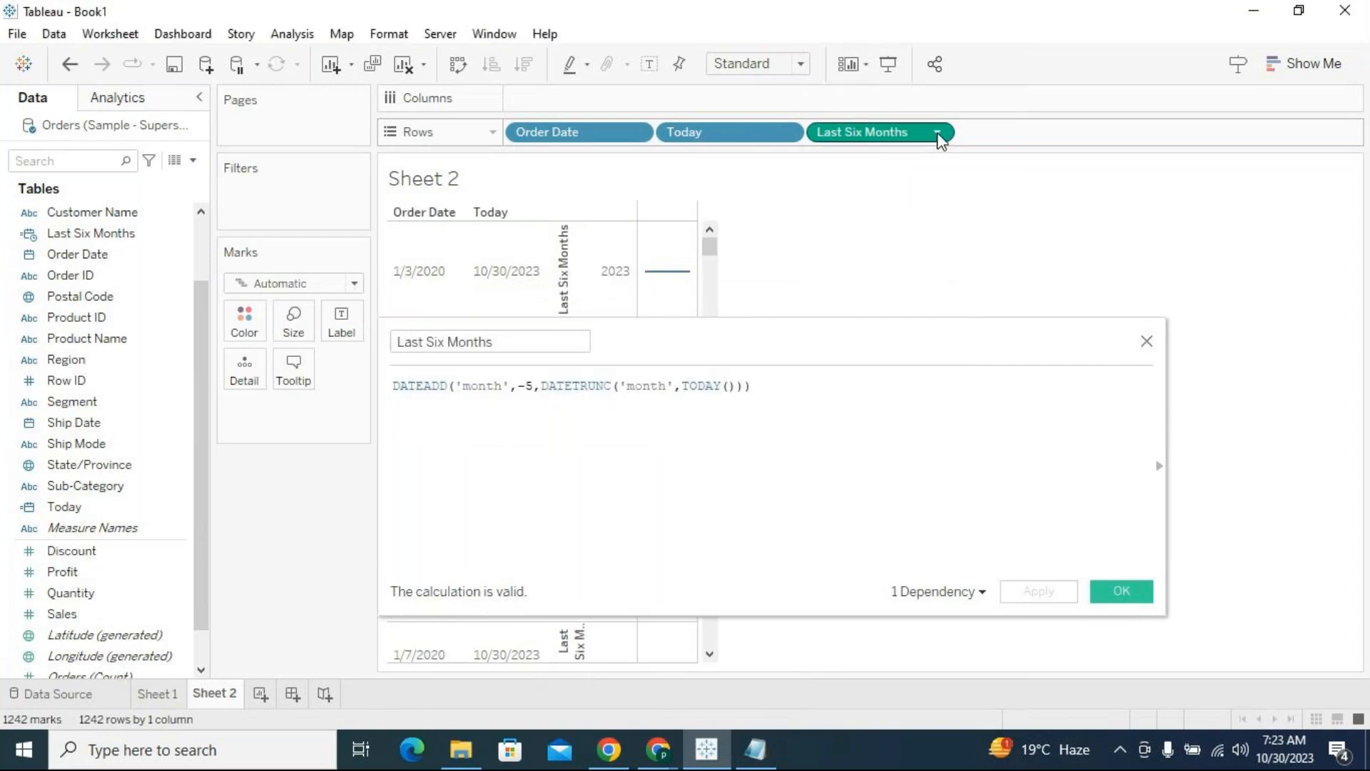
click(942, 138)
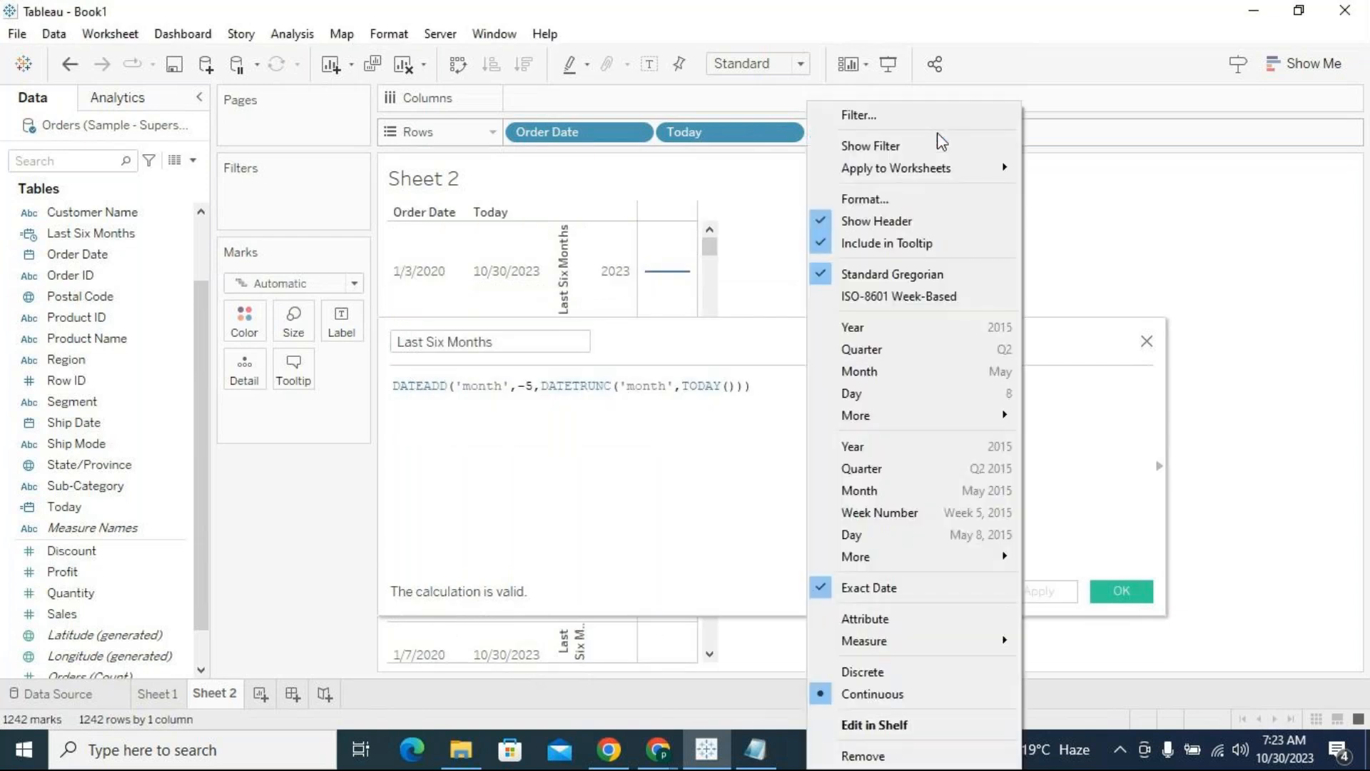
click(916, 670)
Compare the first Last Six Months value in the table with the Scenario 1 start date in the Notepad note, and return to Tableau
drag(734, 336, 743, 378)
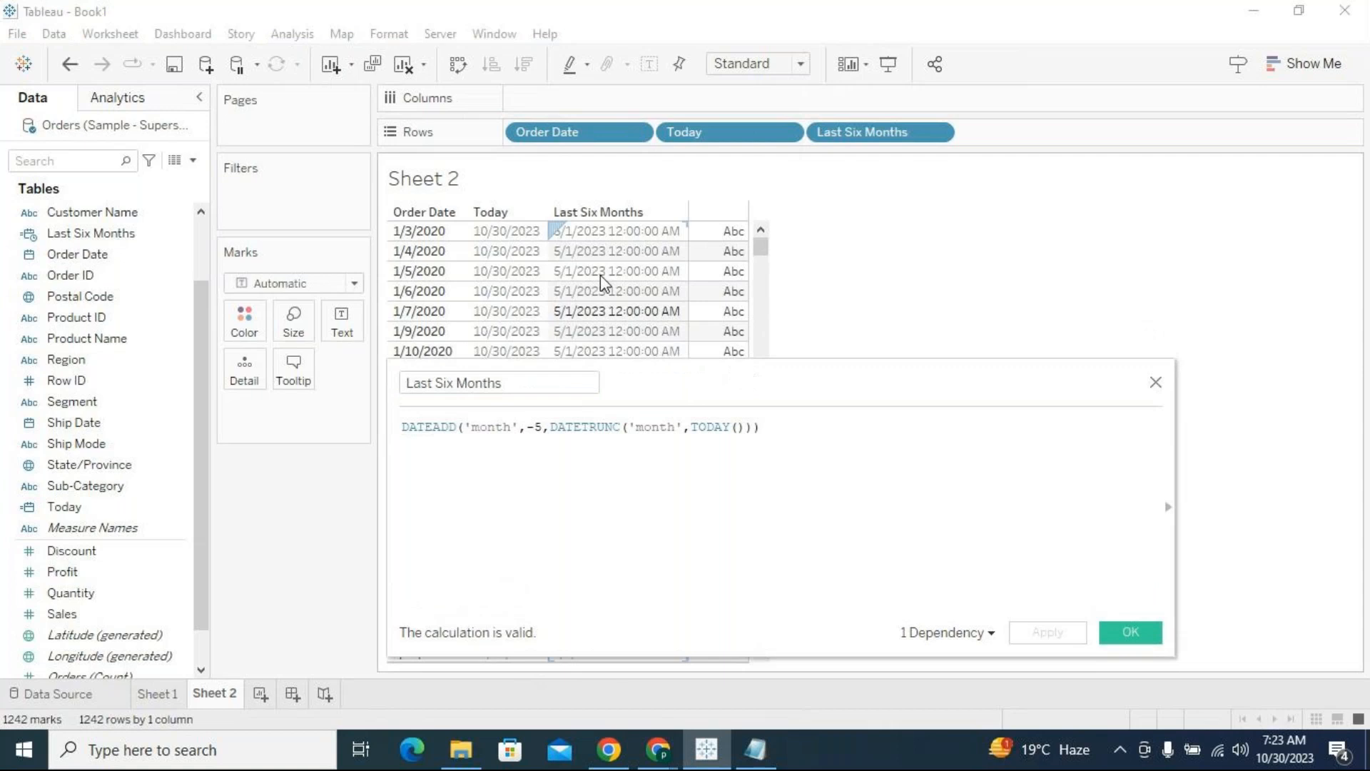
click(585, 237)
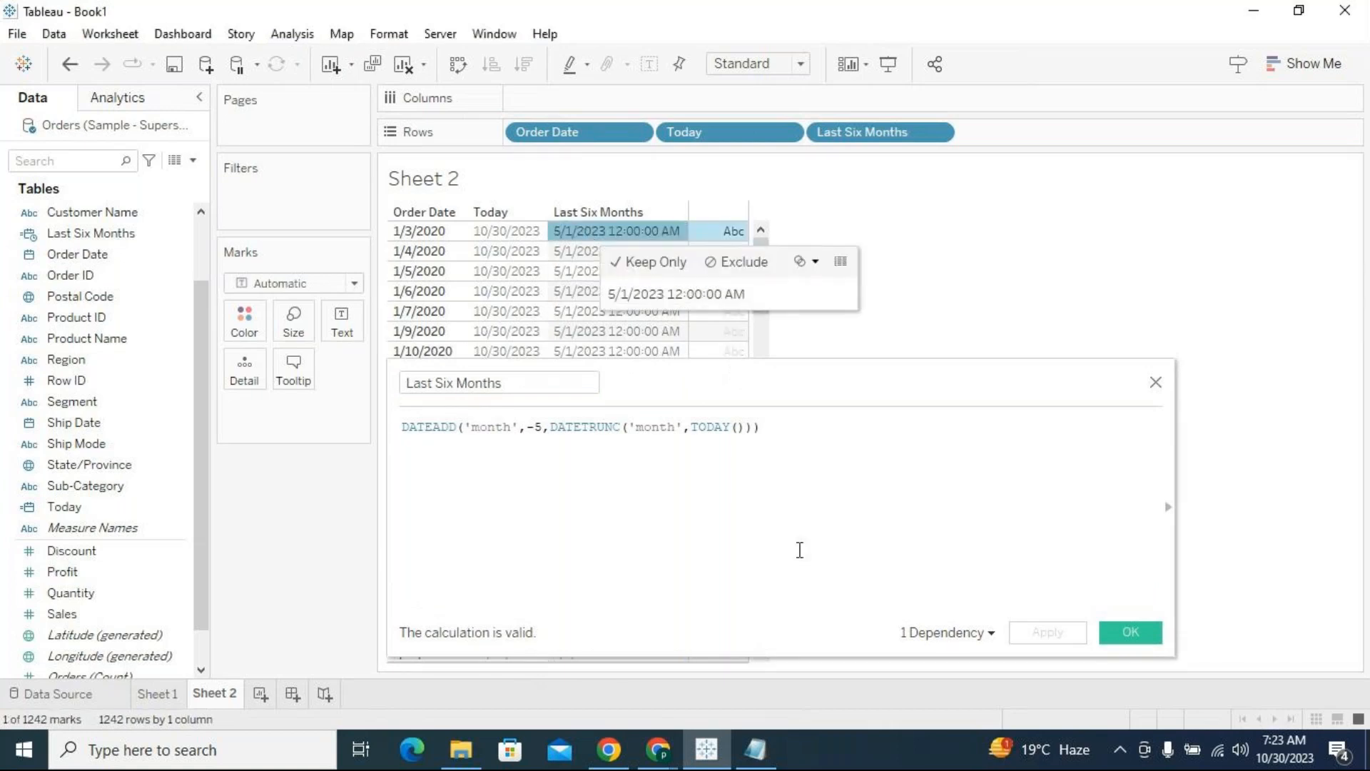
click(756, 750)
click(181, 122)
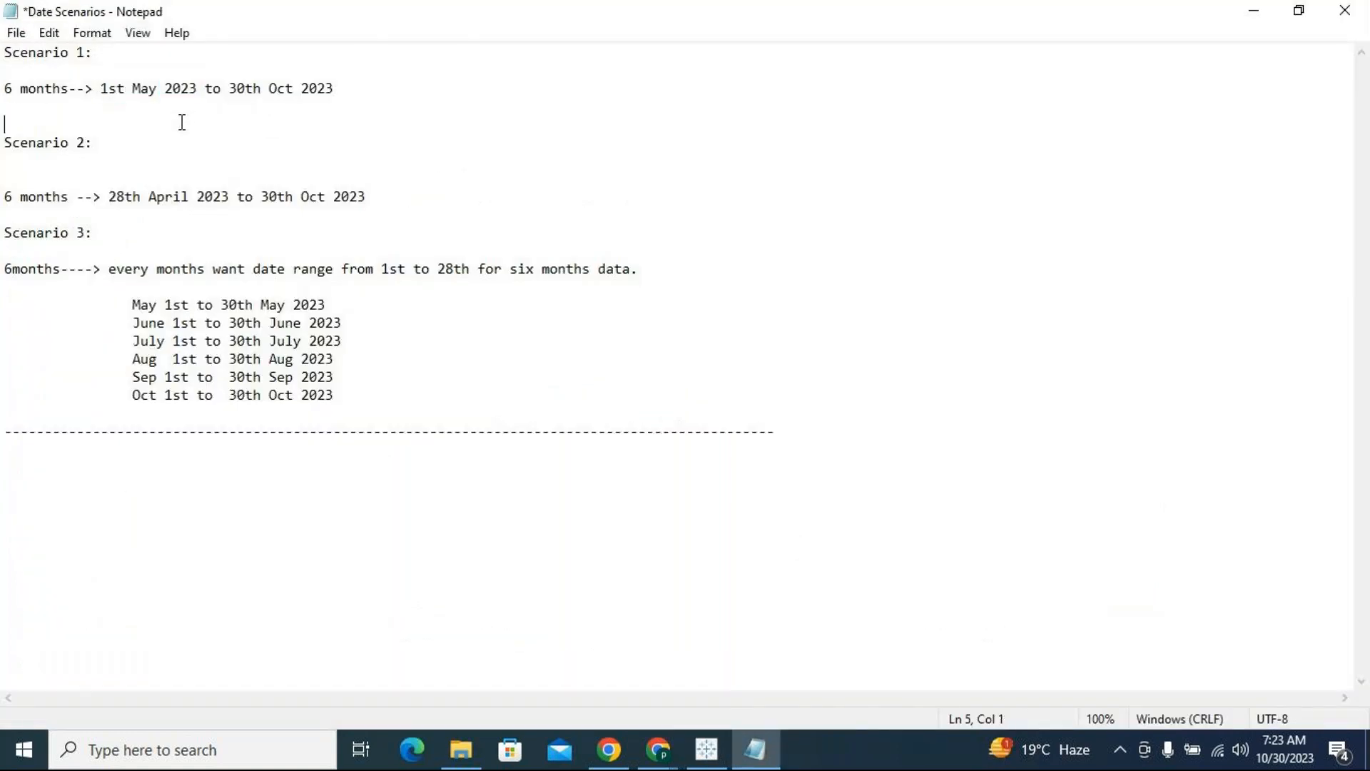
drag(196, 86, 101, 88)
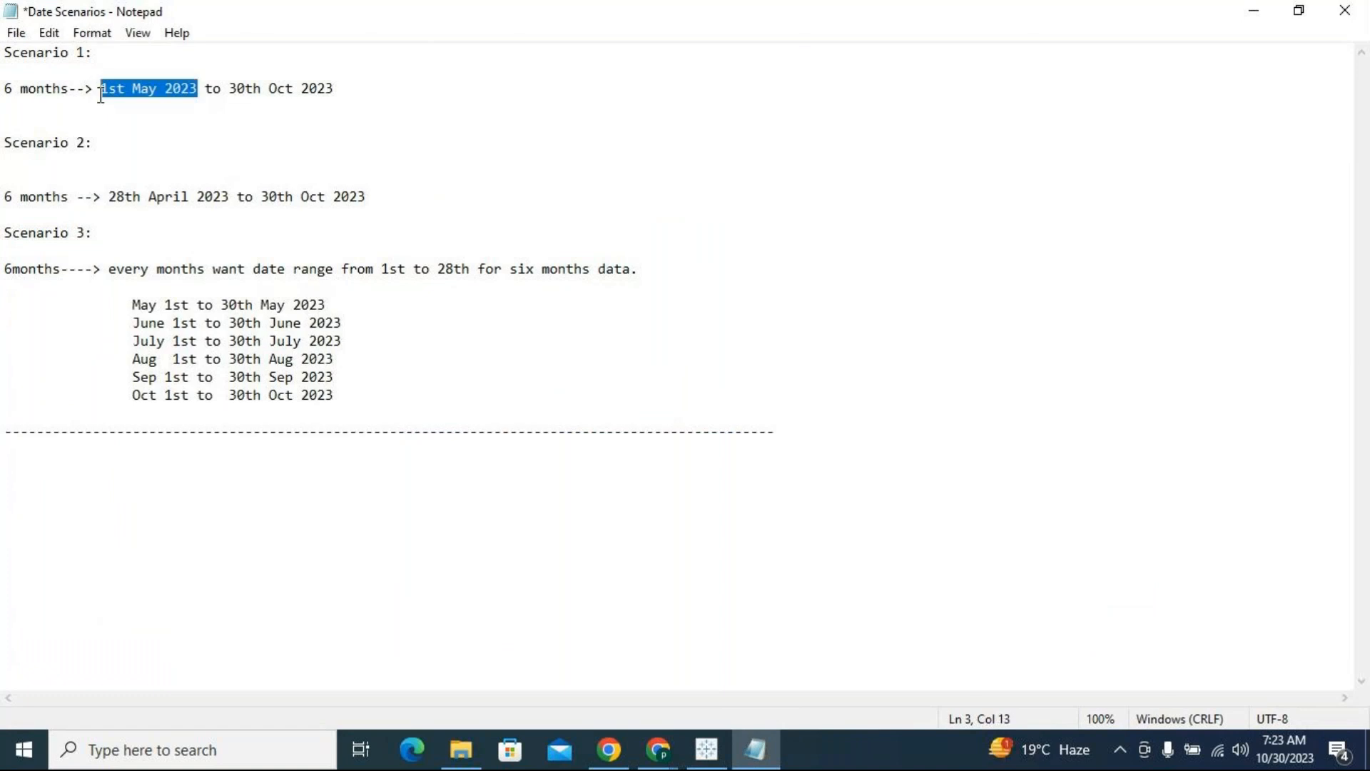
click(707, 749)
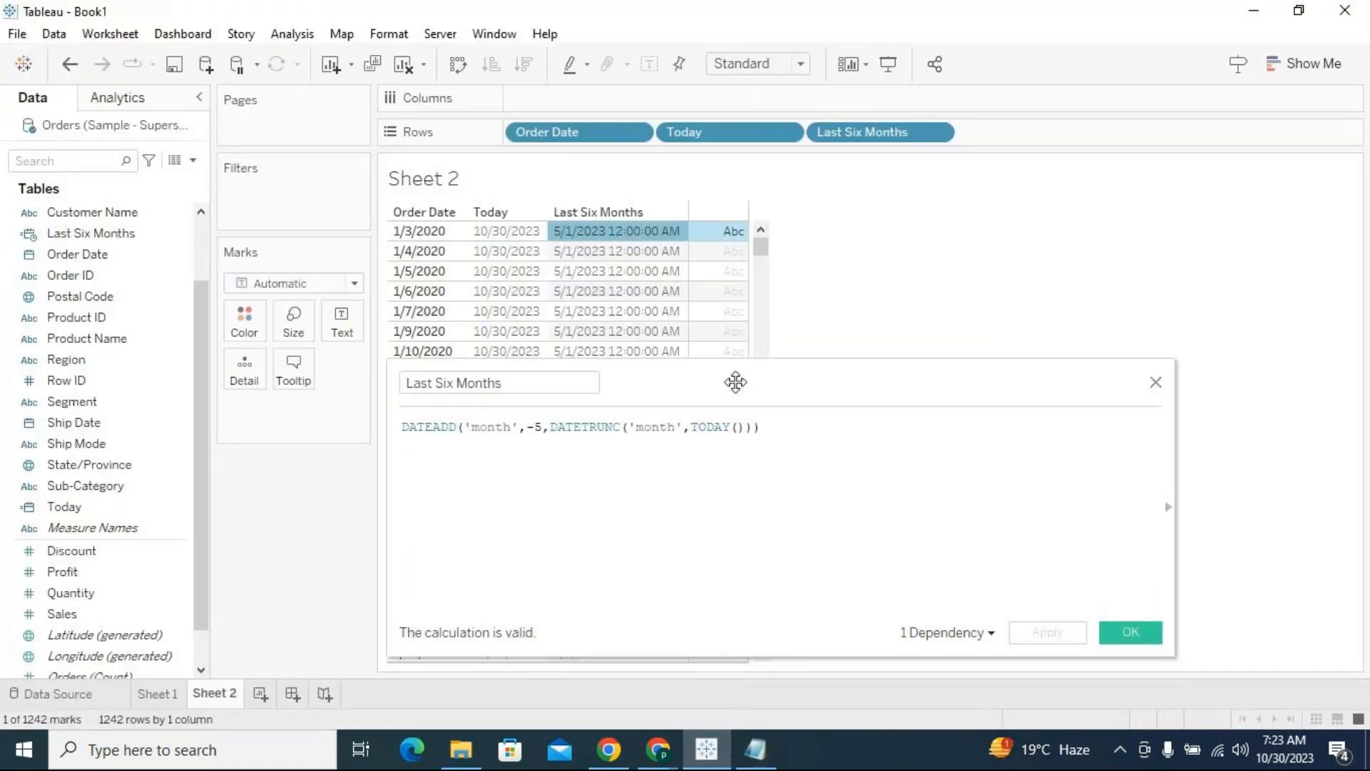
Check the Last Six Months values across further Order Date rows and return to the start of the table
drag(740, 391, 729, 513)
scroll(661, 353, down, 15)
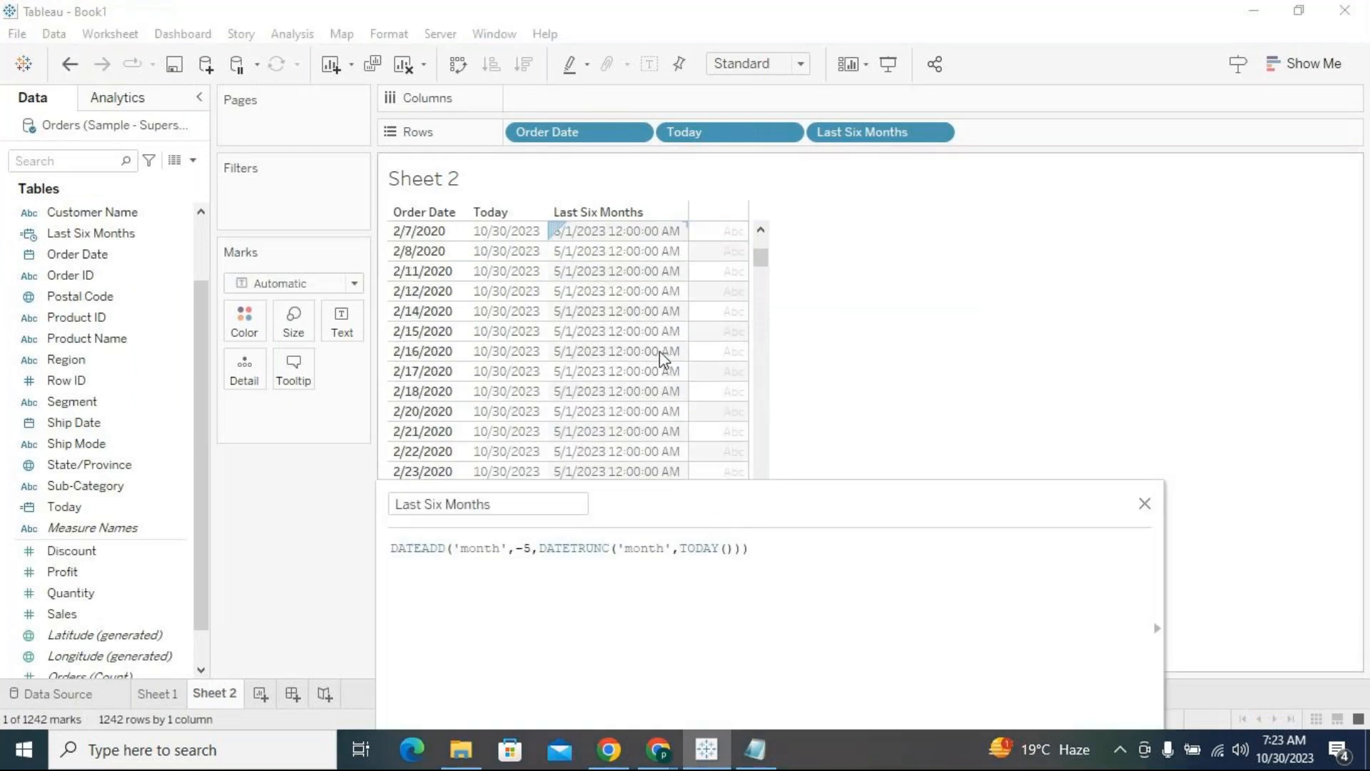
scroll(658, 351, down, 4)
drag(761, 277, 764, 232)
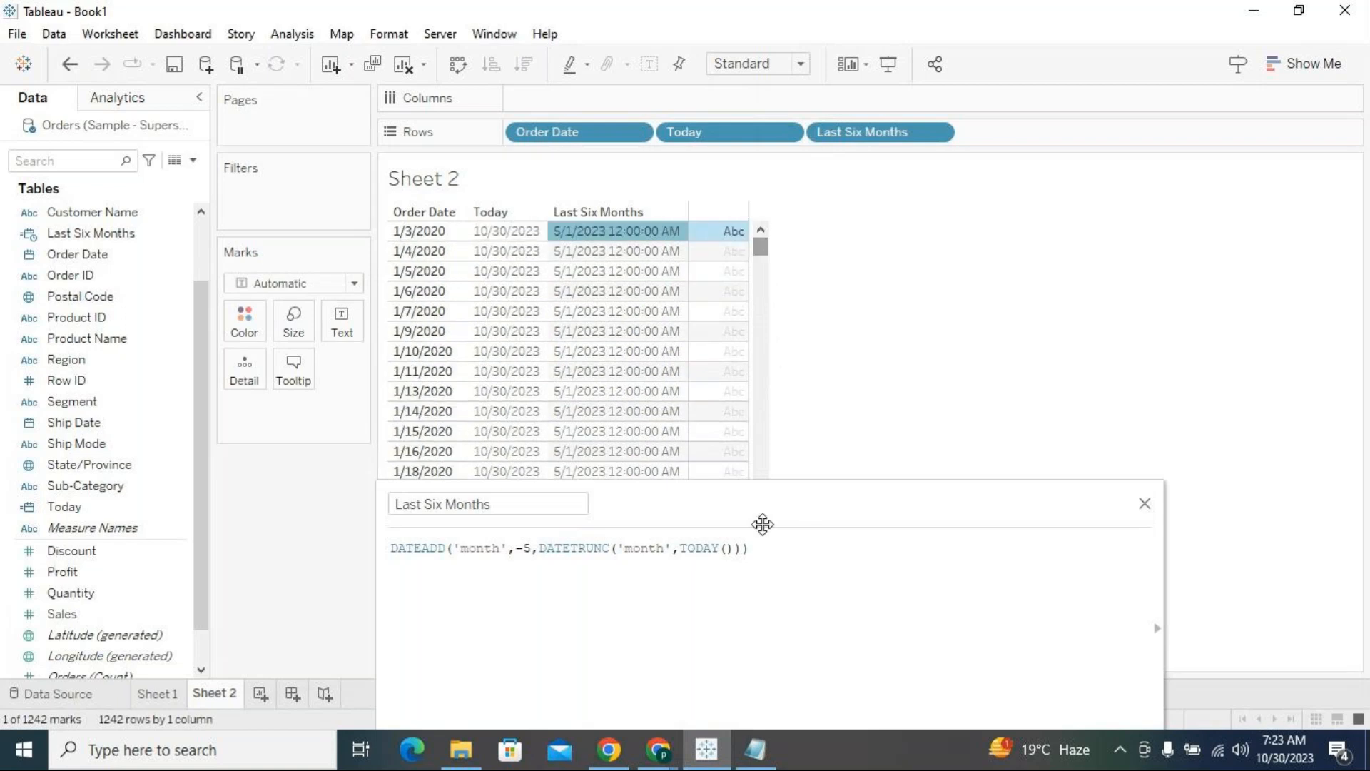
Extend the Last Six Months formula with <=[Order Date] after the DATEADD expression
drag(762, 509, 728, 333)
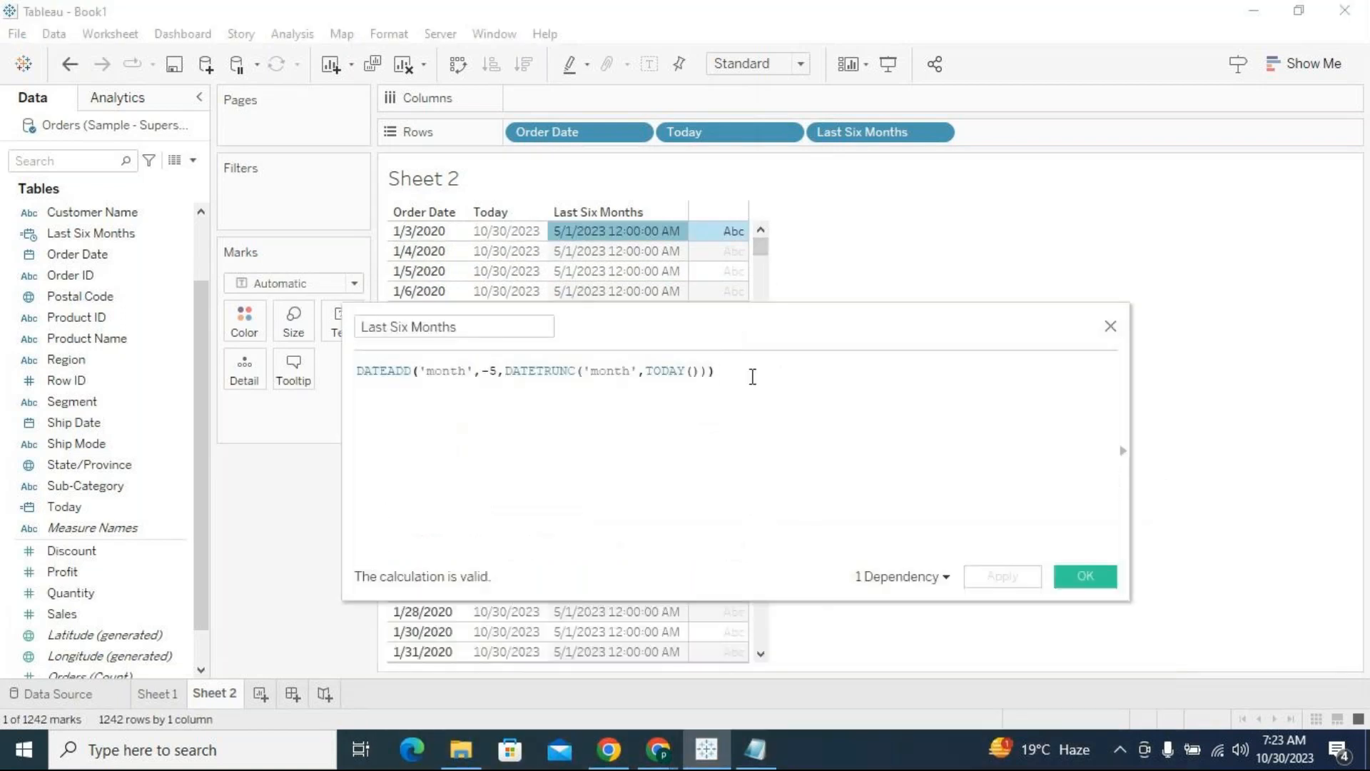
text(<=)
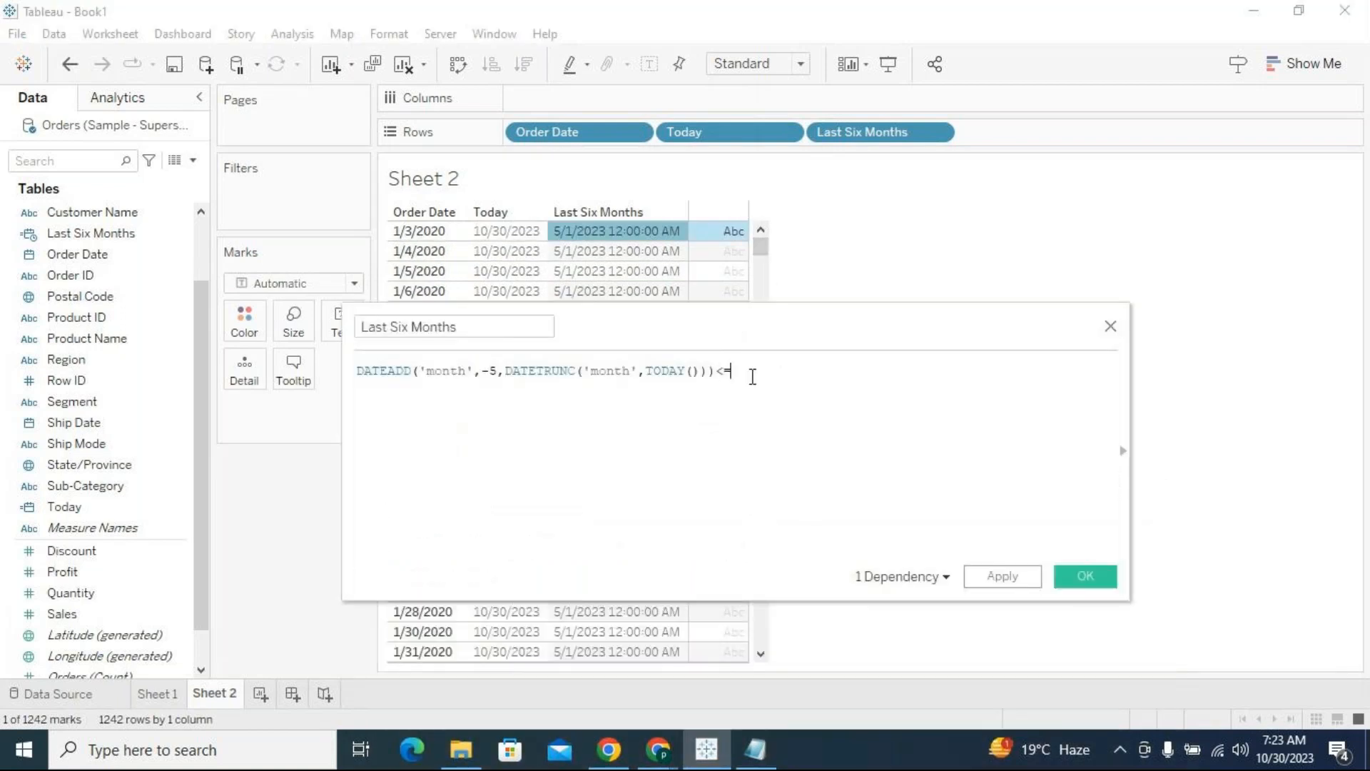
text(Order)
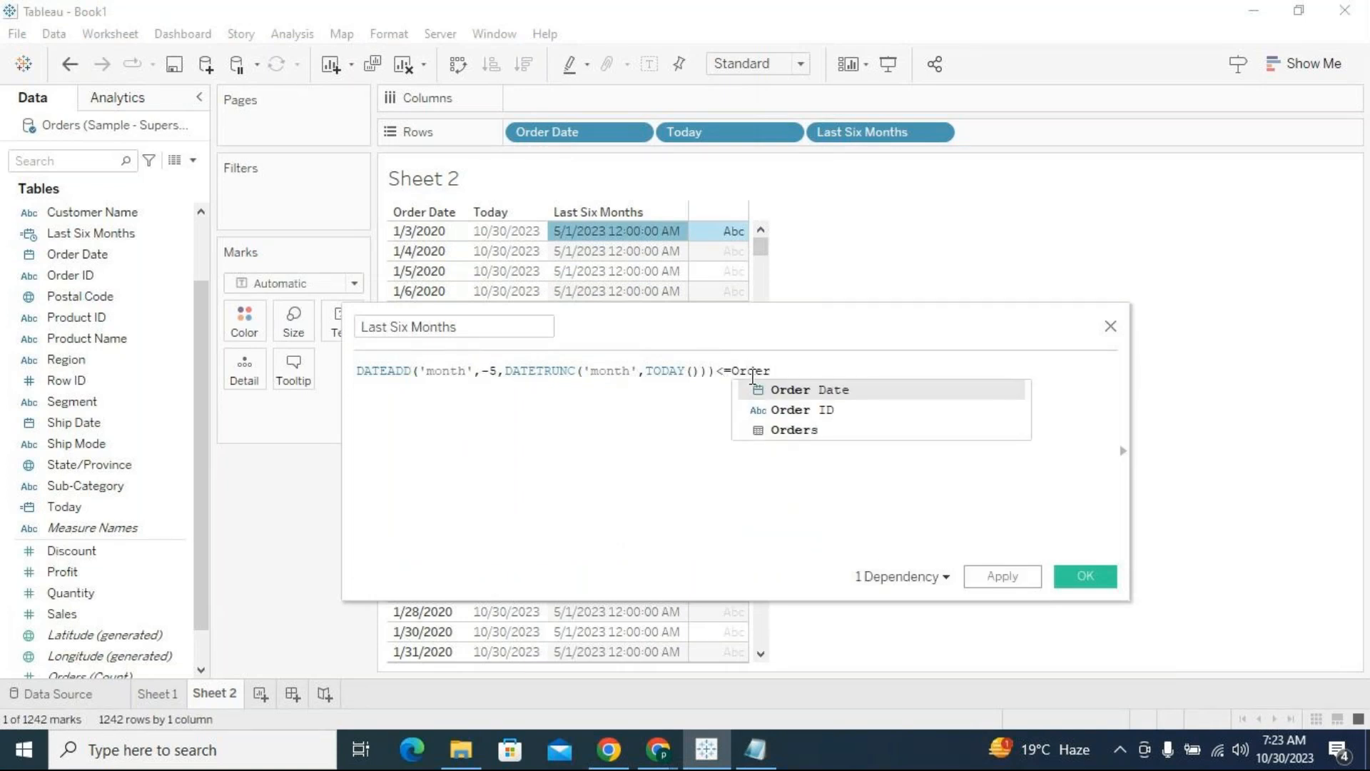
key(Return)
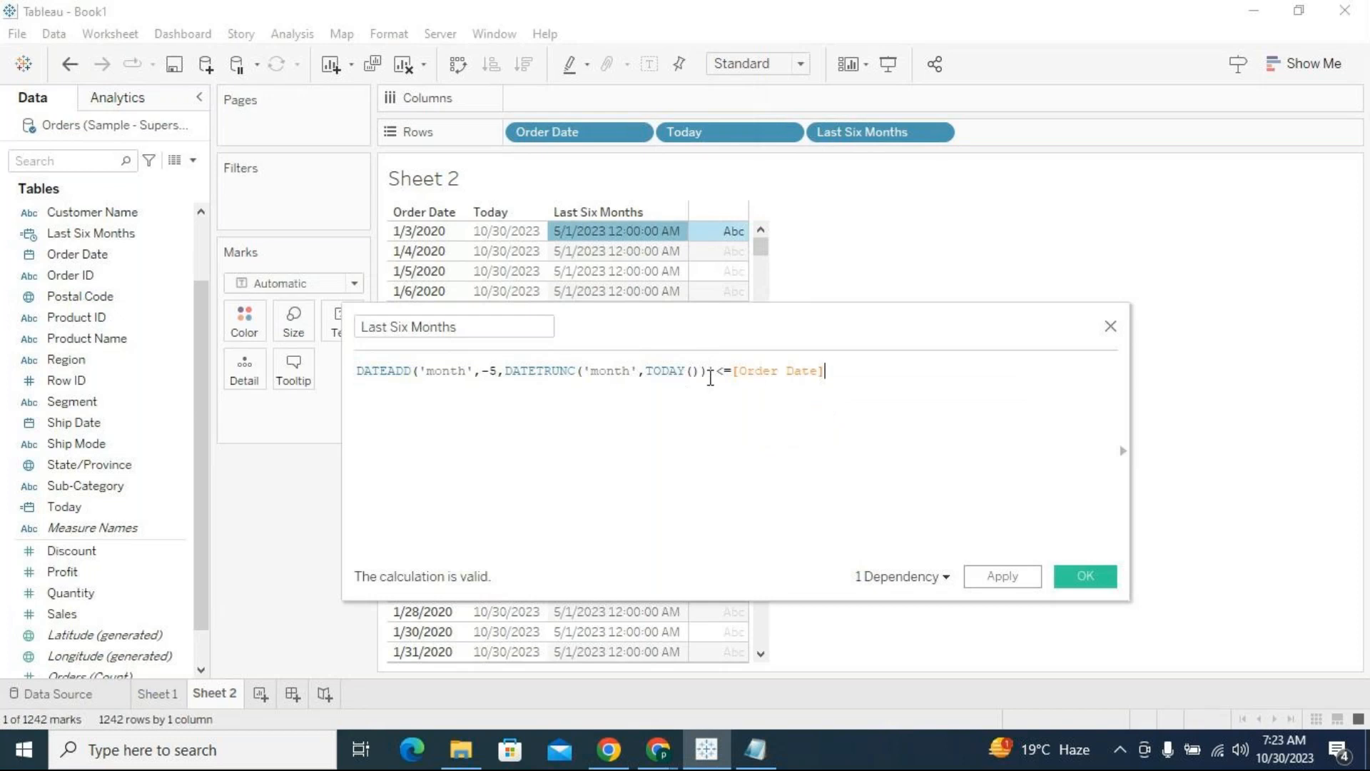
Review both sides of the new condition against the Last Six Months date and the latest Order Date in the table
drag(718, 372, 357, 370)
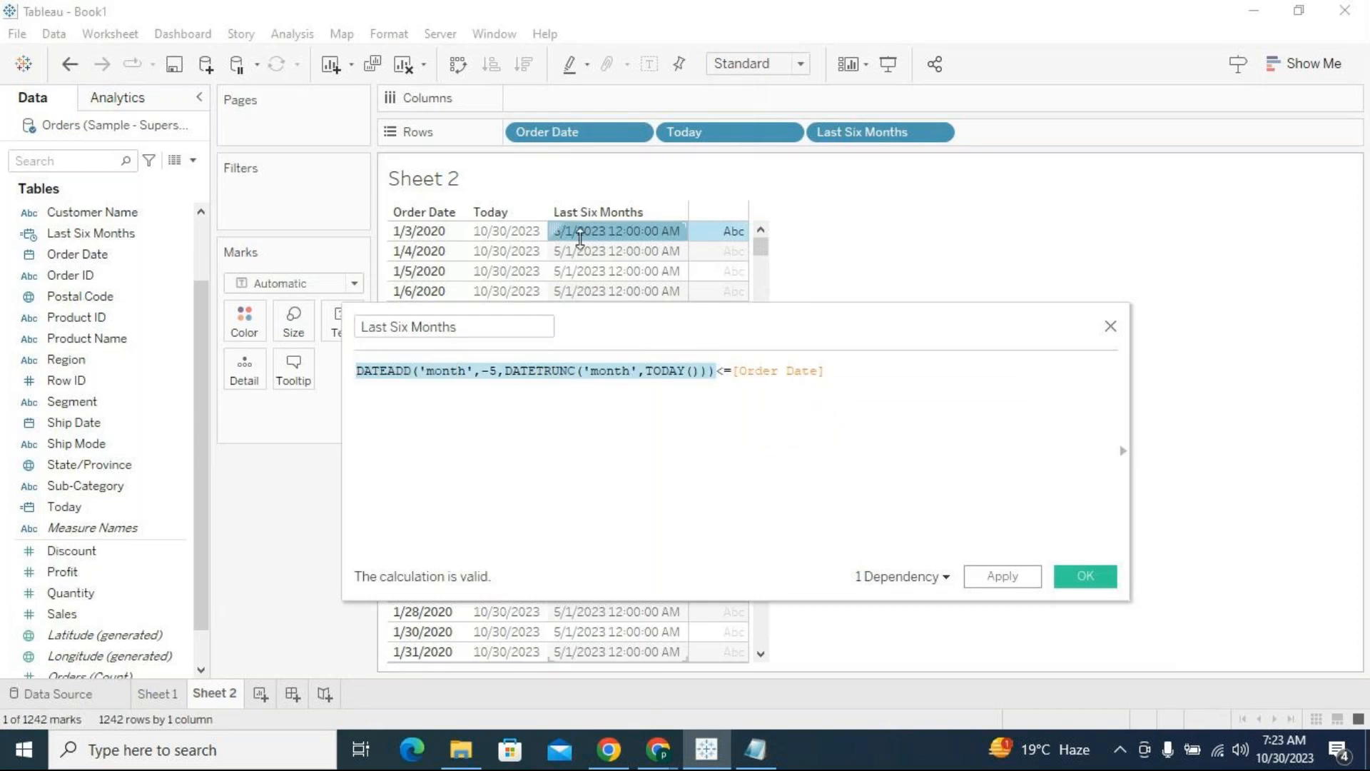
mouse_move(581, 238)
click(806, 376)
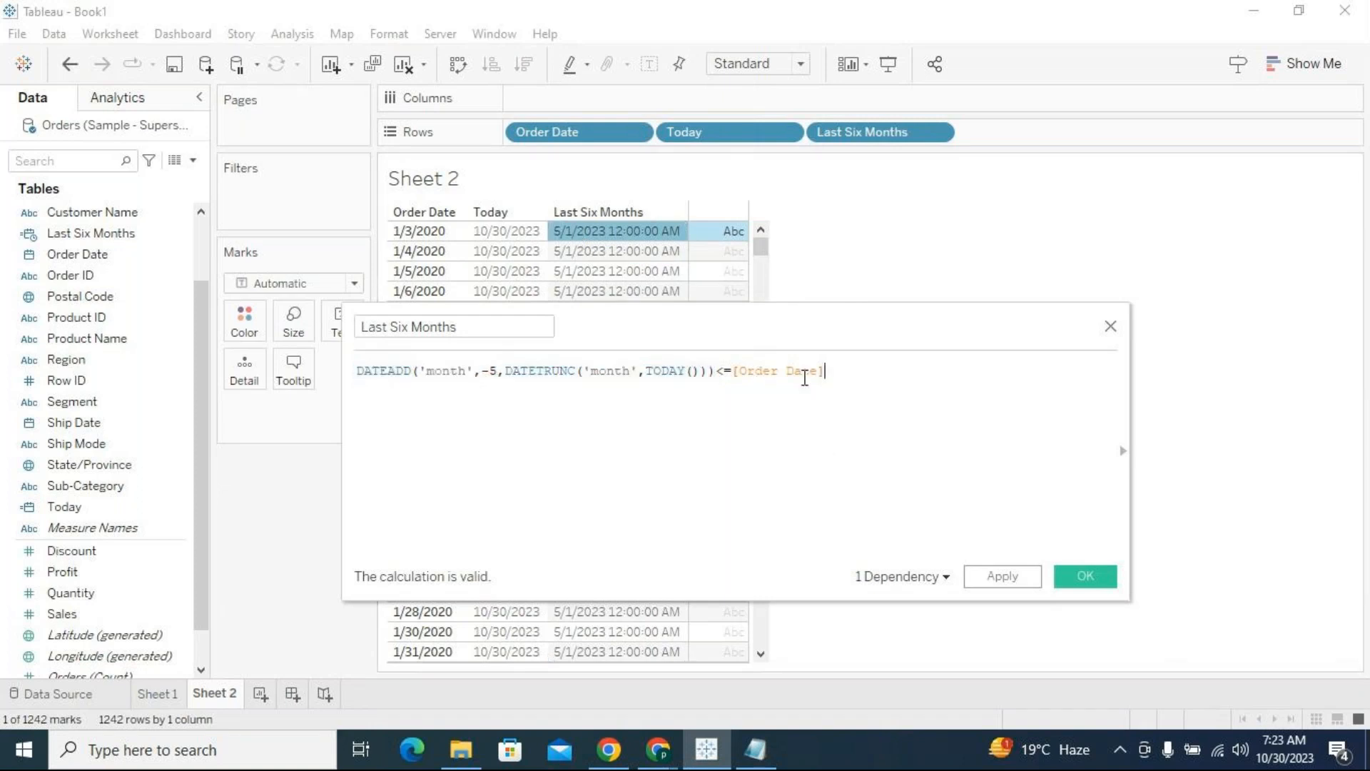
drag(830, 376, 747, 378)
click(829, 374)
drag(761, 247, 538, 651)
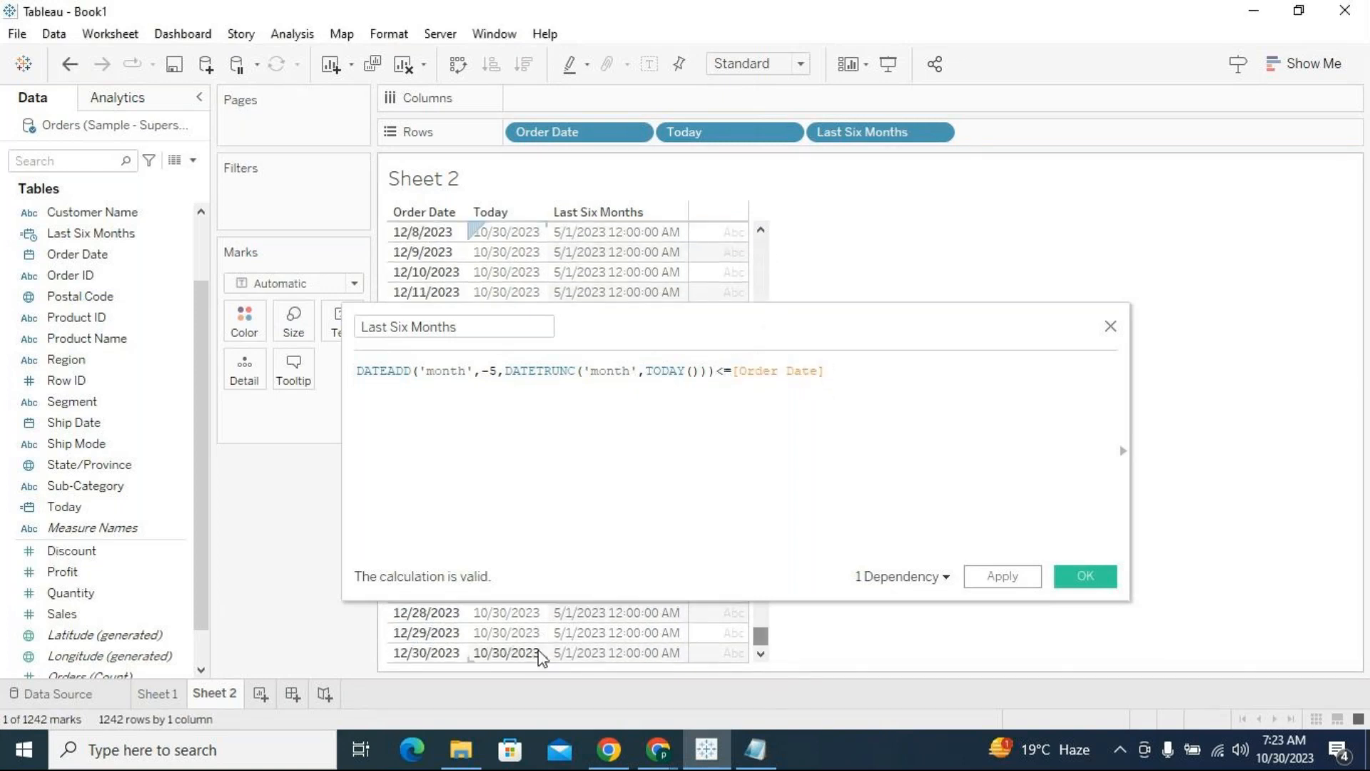
click(442, 654)
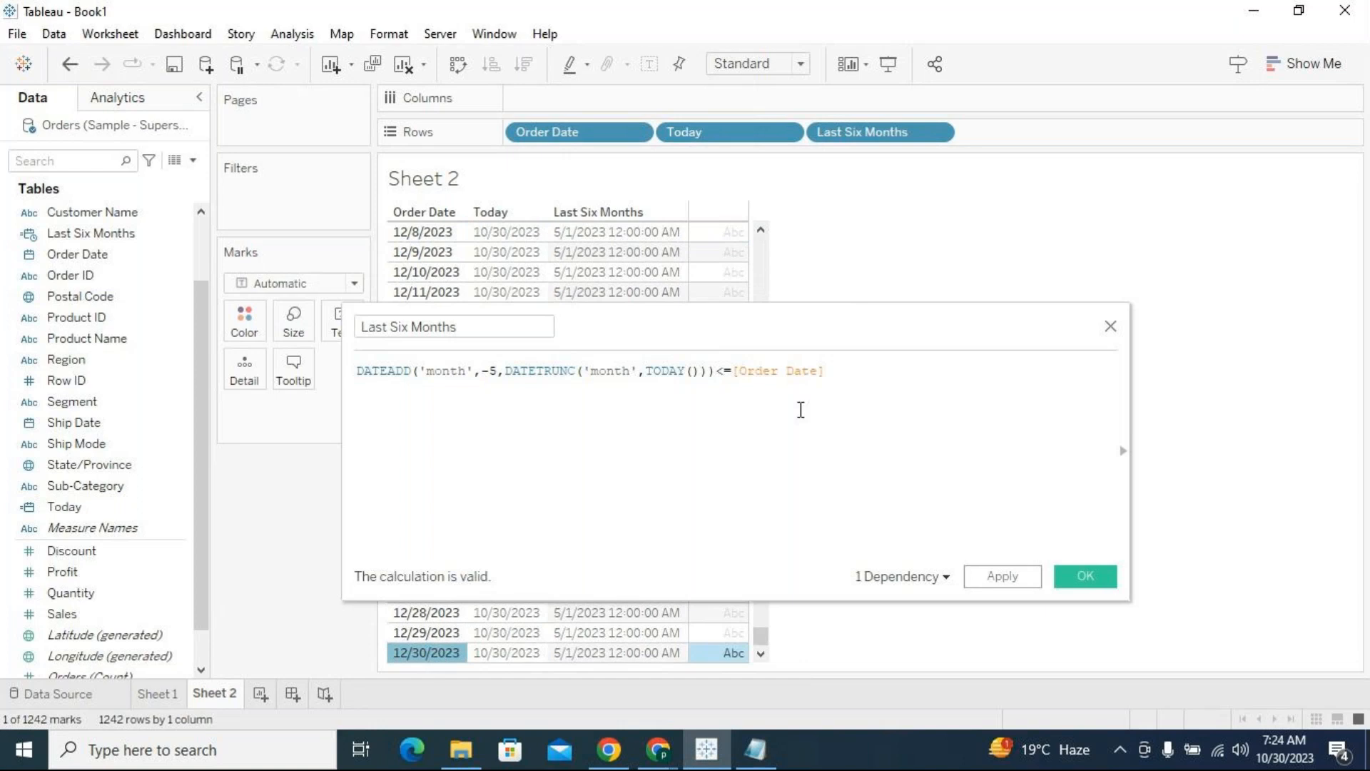
Add a second condition to the formula, joined with and: [Order Date]<=TODAY()
click(833, 371)
key(Return)
text(and )
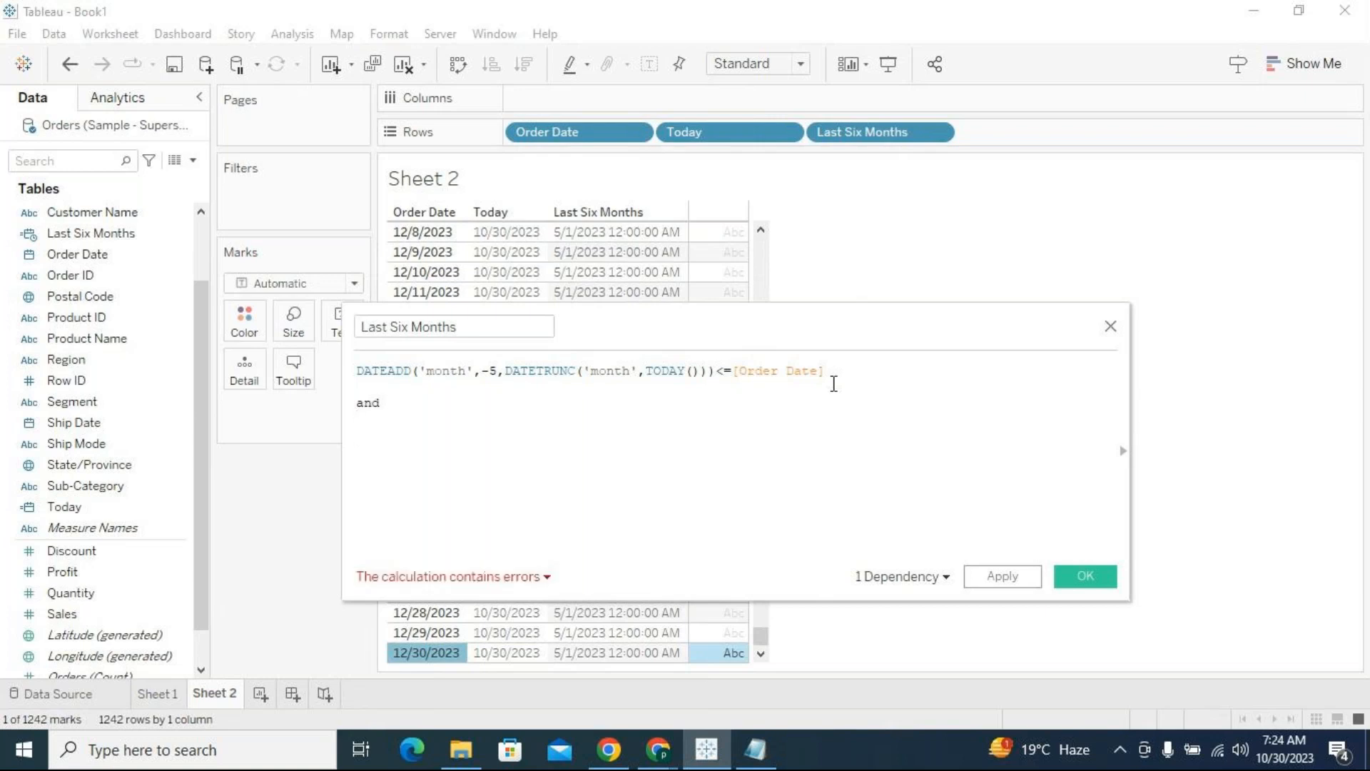
text([Order)
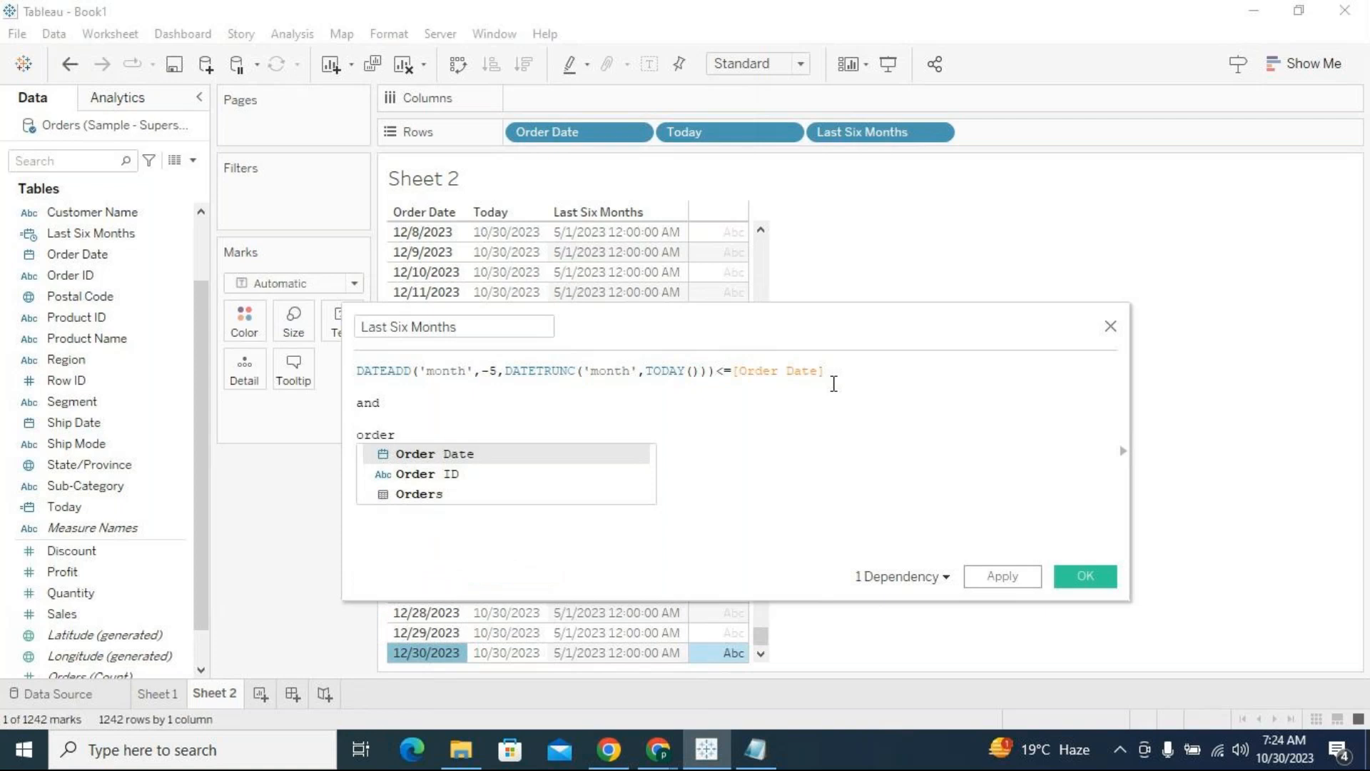
key(Return)
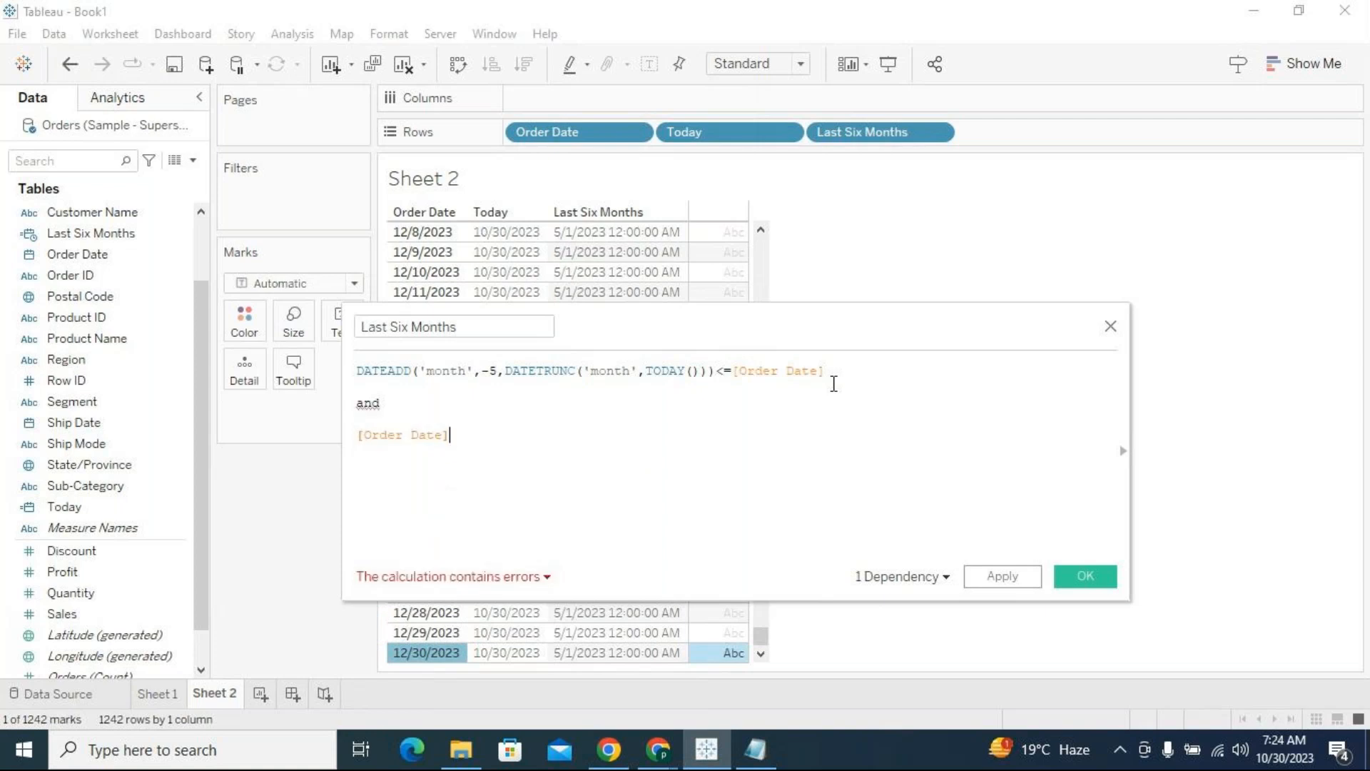
text(<=)
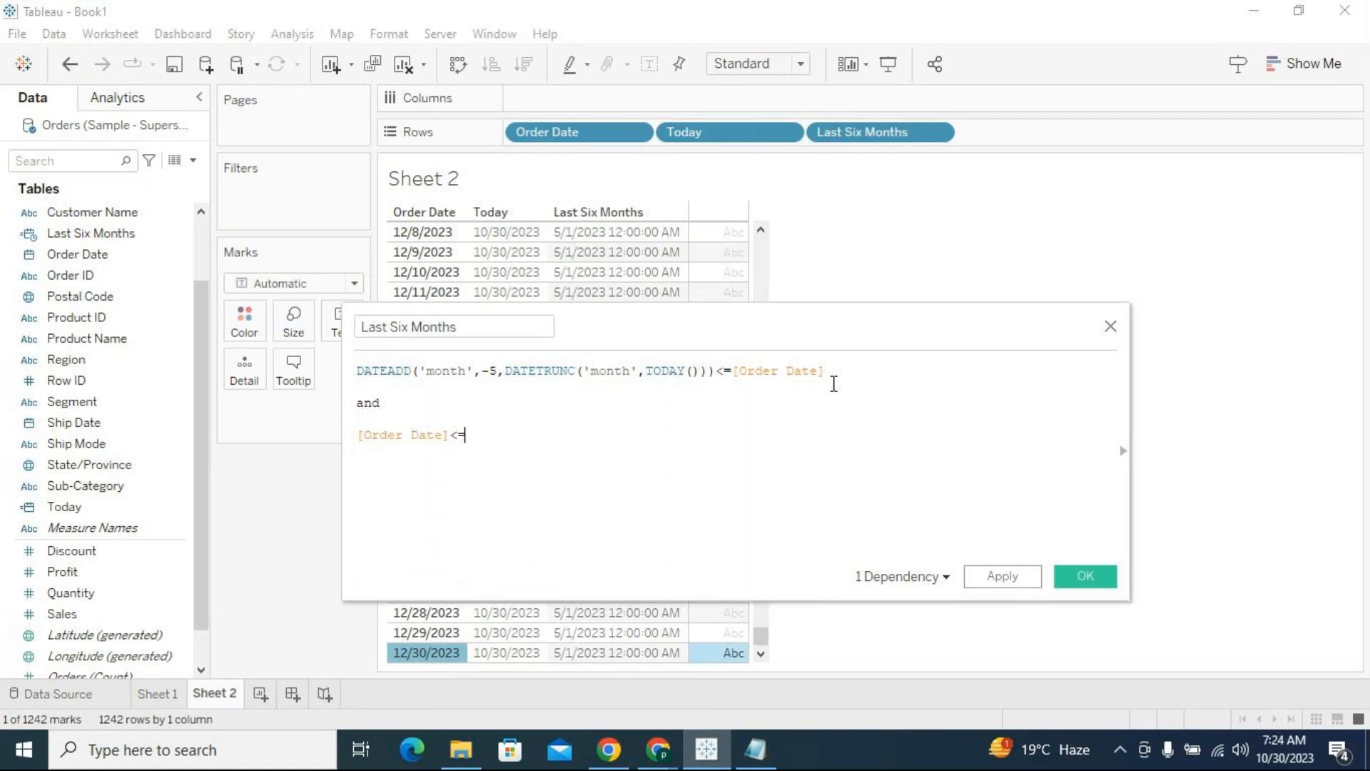
text(today)
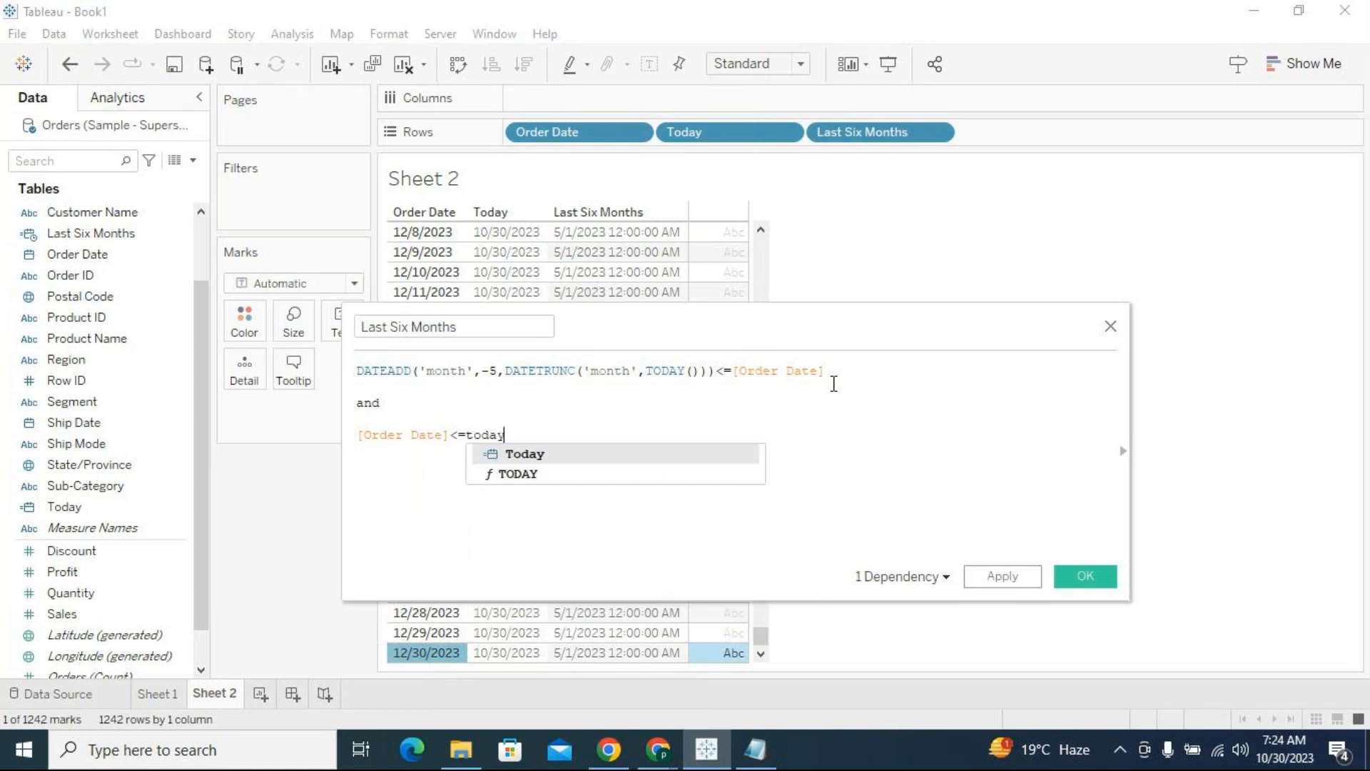
key(Down)
key(Return)
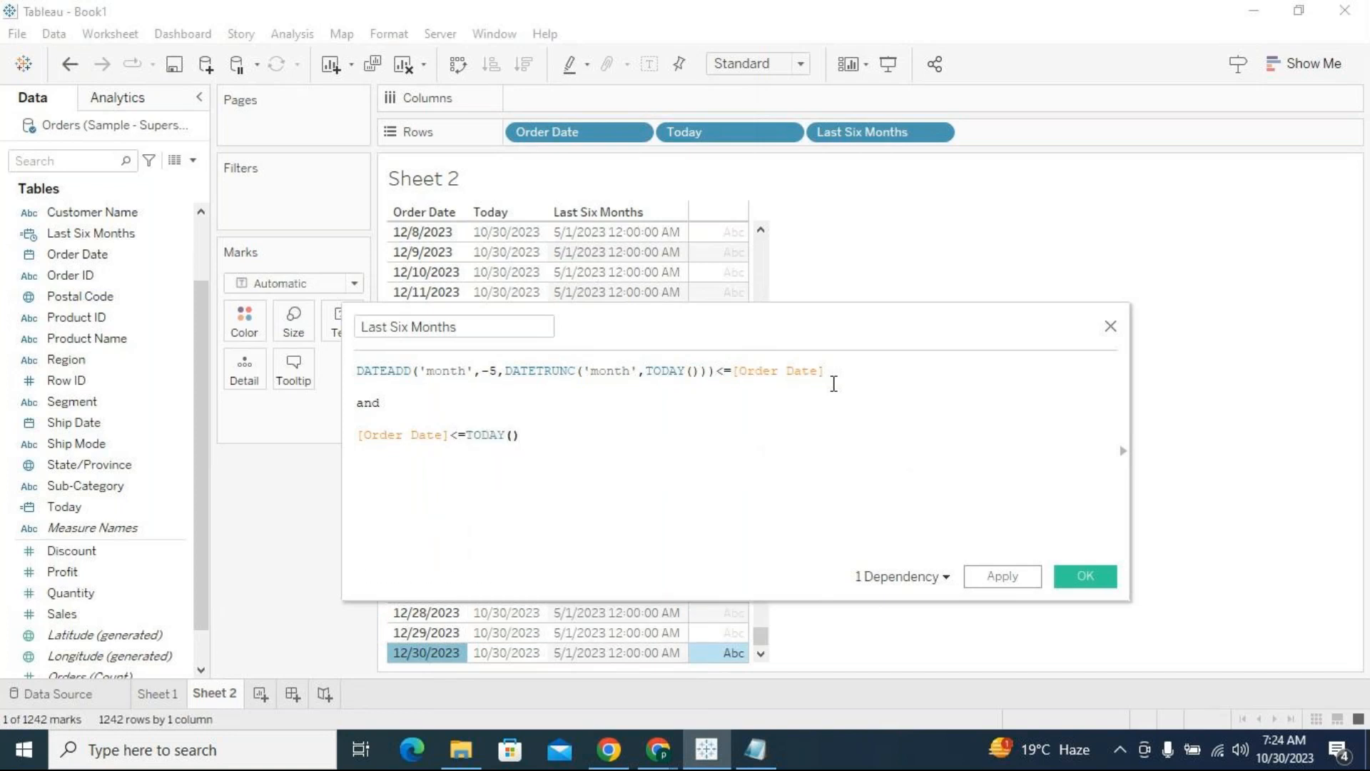
drag(523, 437, 475, 438)
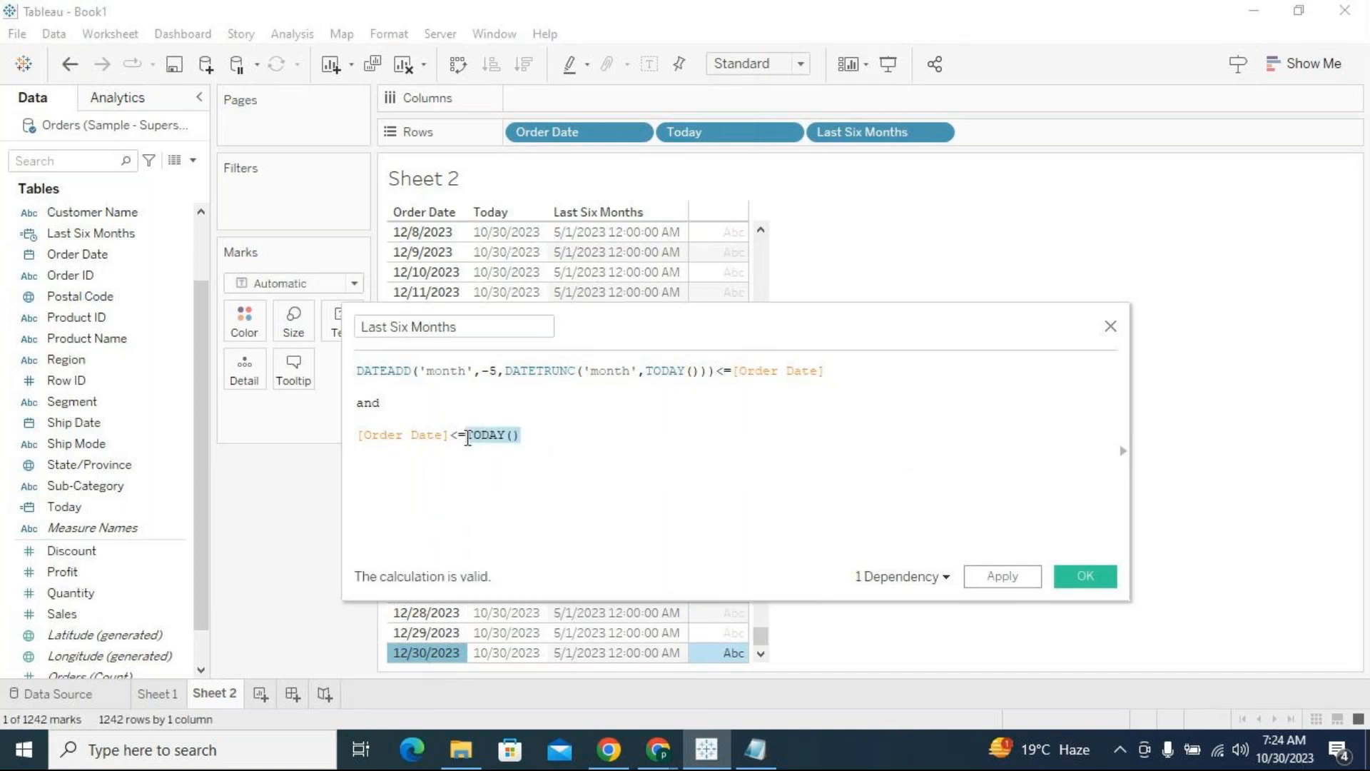
key(Right)
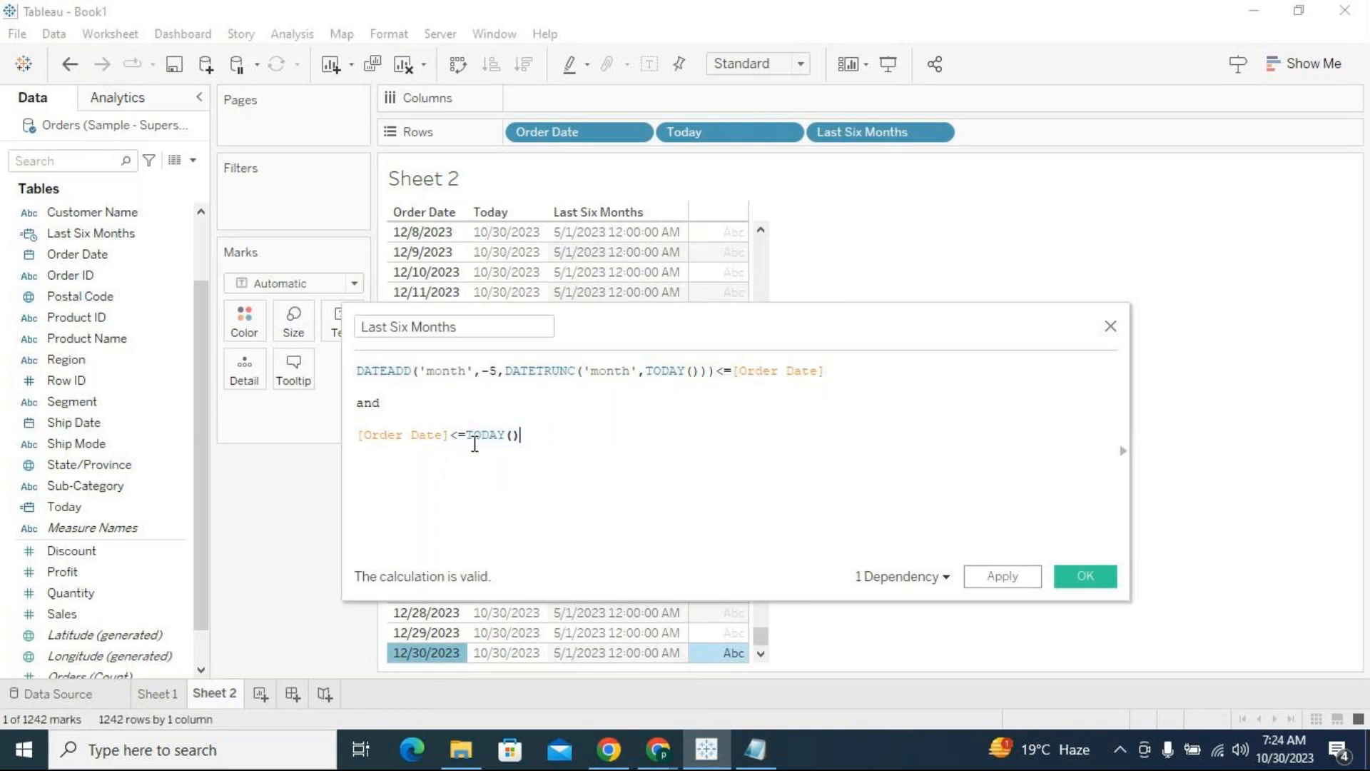
drag(465, 436, 522, 436)
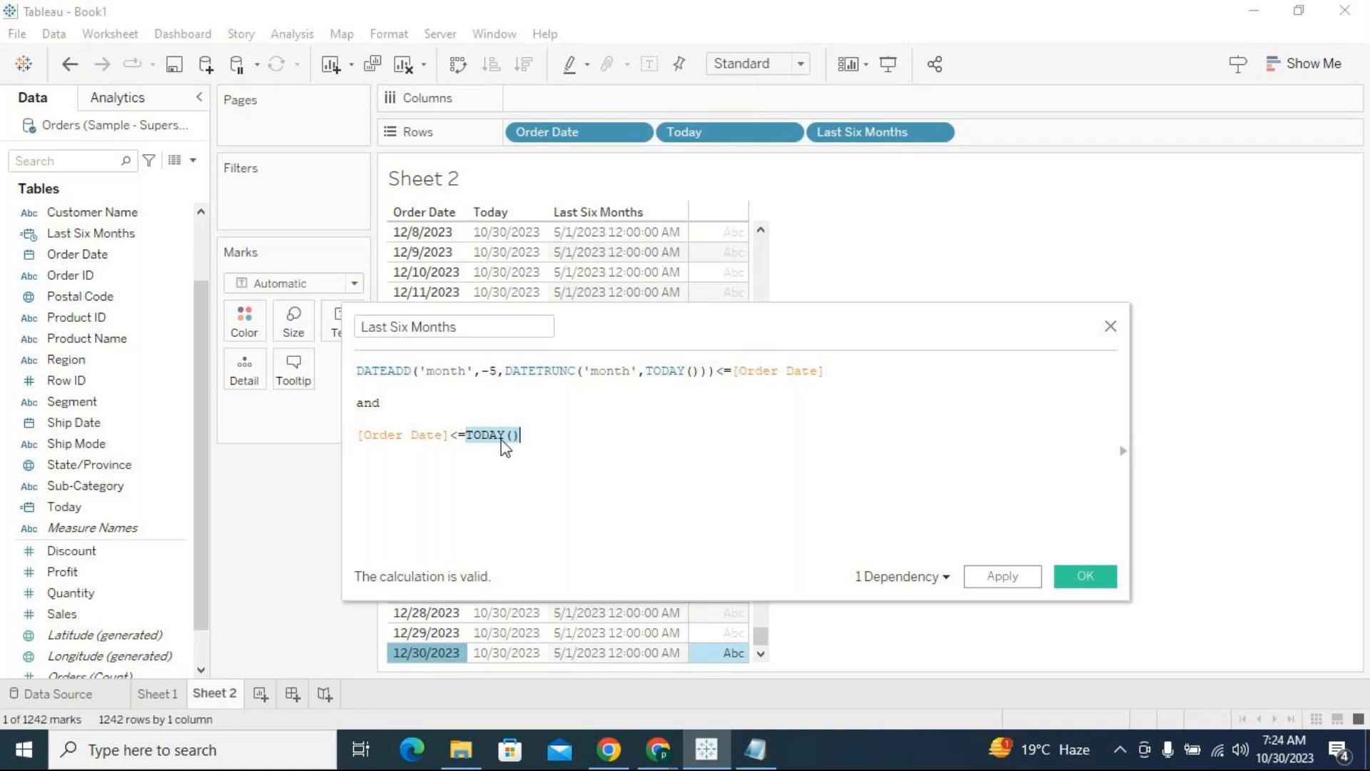
drag(502, 440, 503, 427)
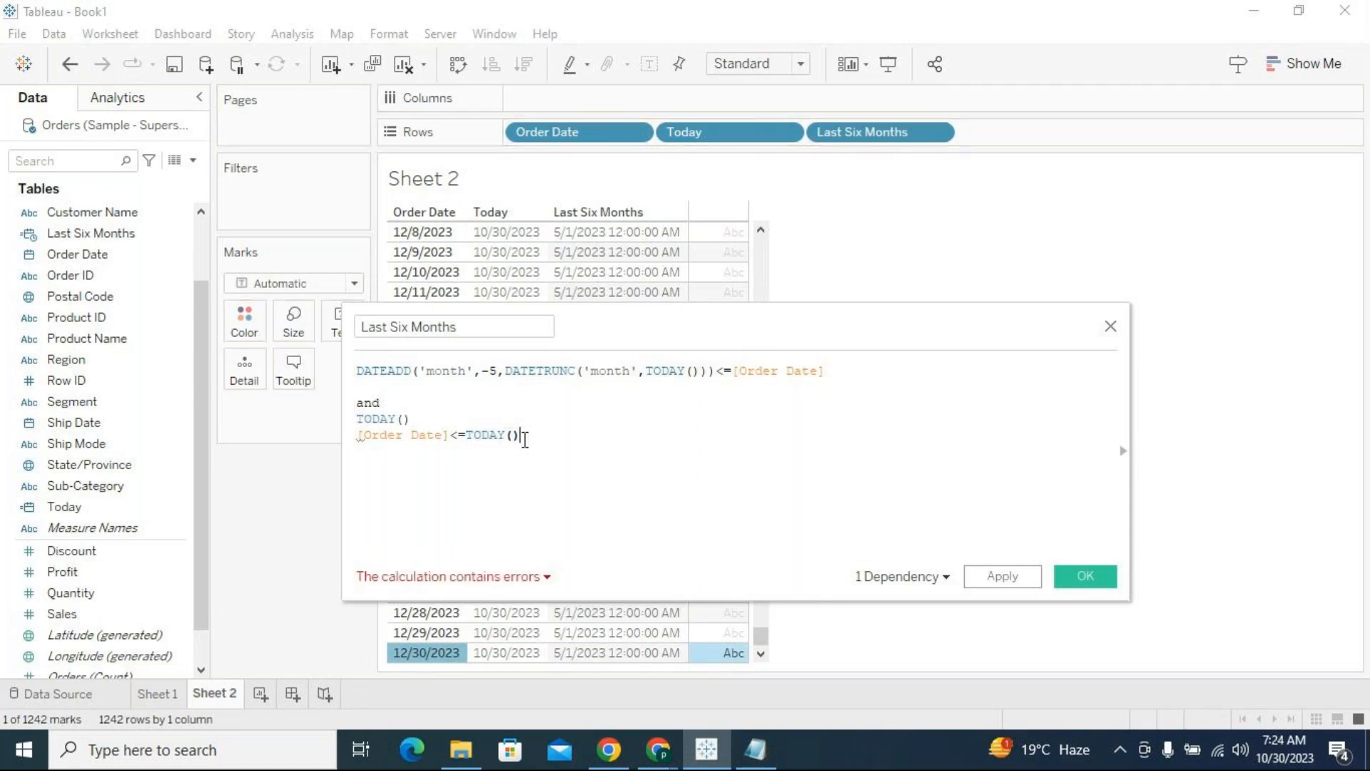
drag(412, 420, 352, 422)
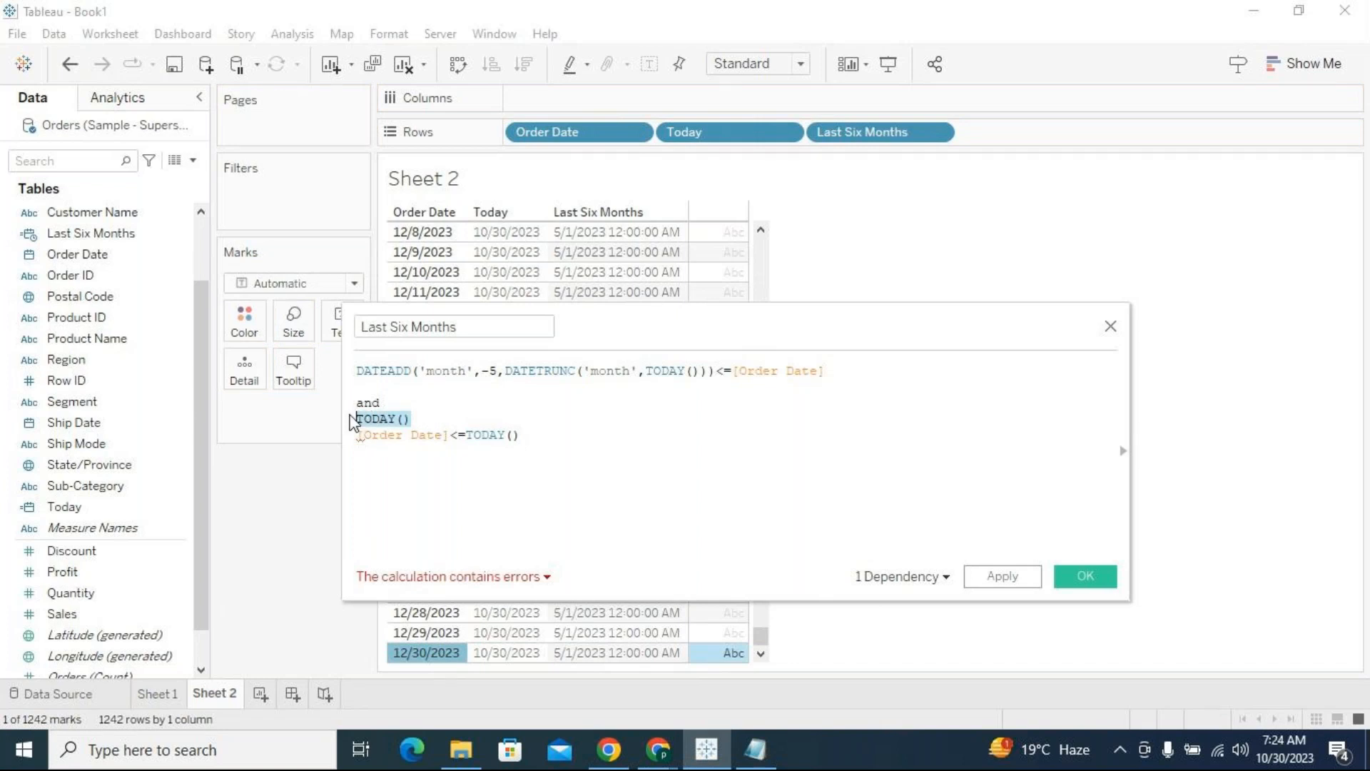
key(BackSpace)
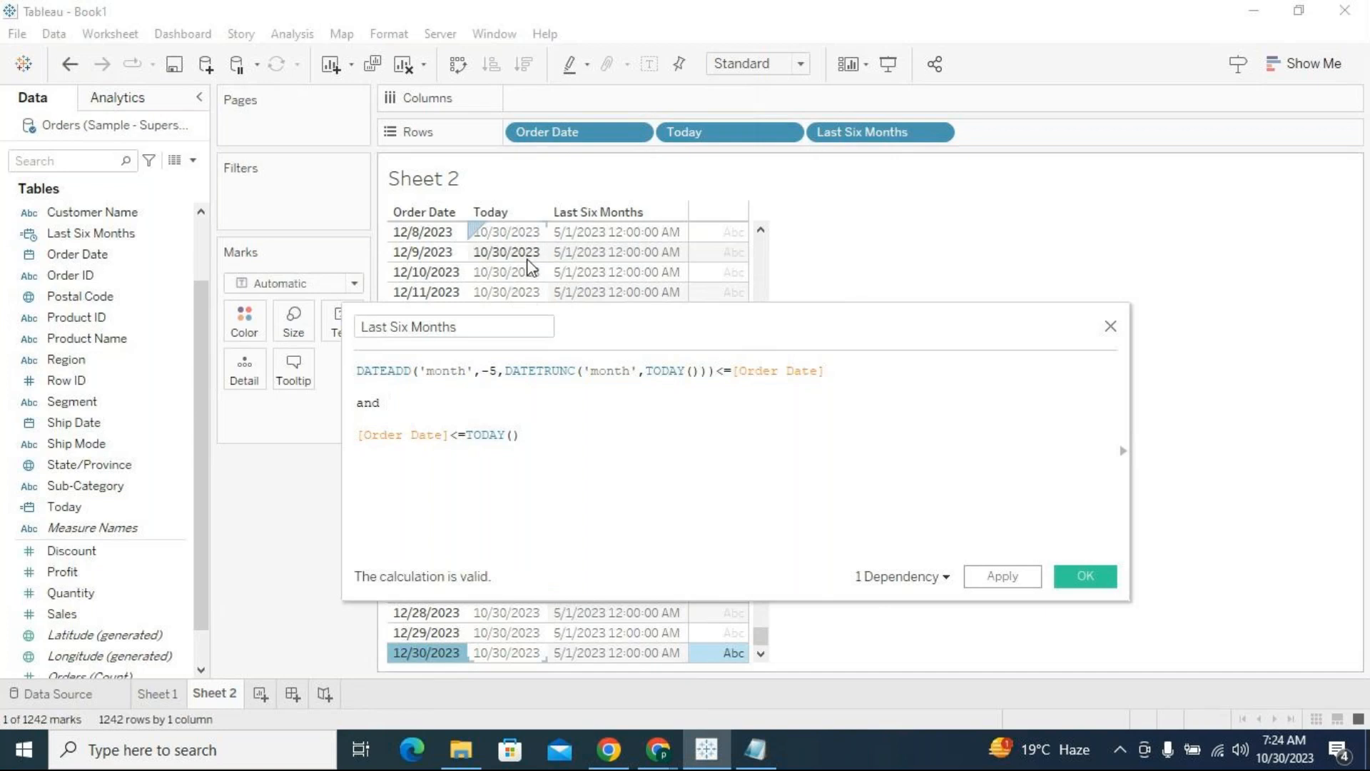
Compare the DATEADD condition in the formula with the Last Six Months date shown in the table's 12/8/2023 row
click(615, 234)
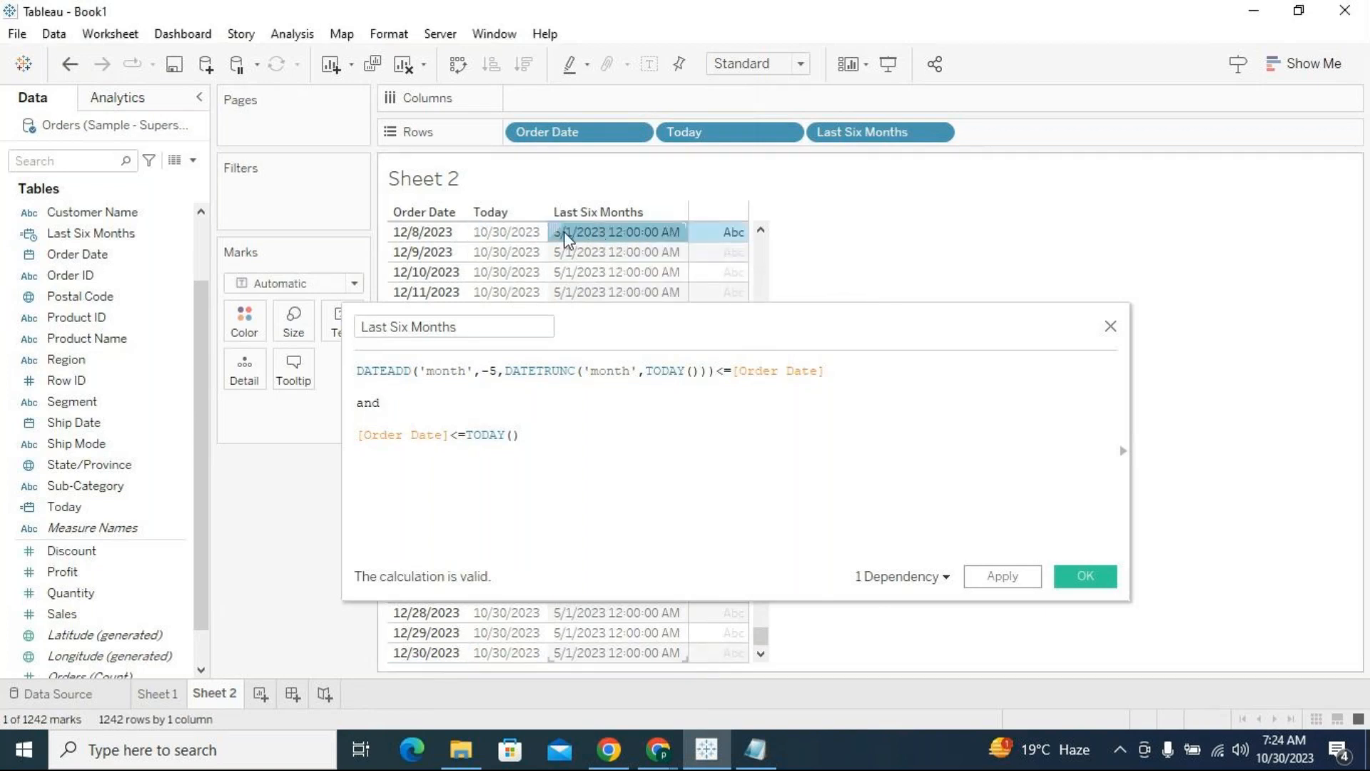
mouse_move(563, 231)
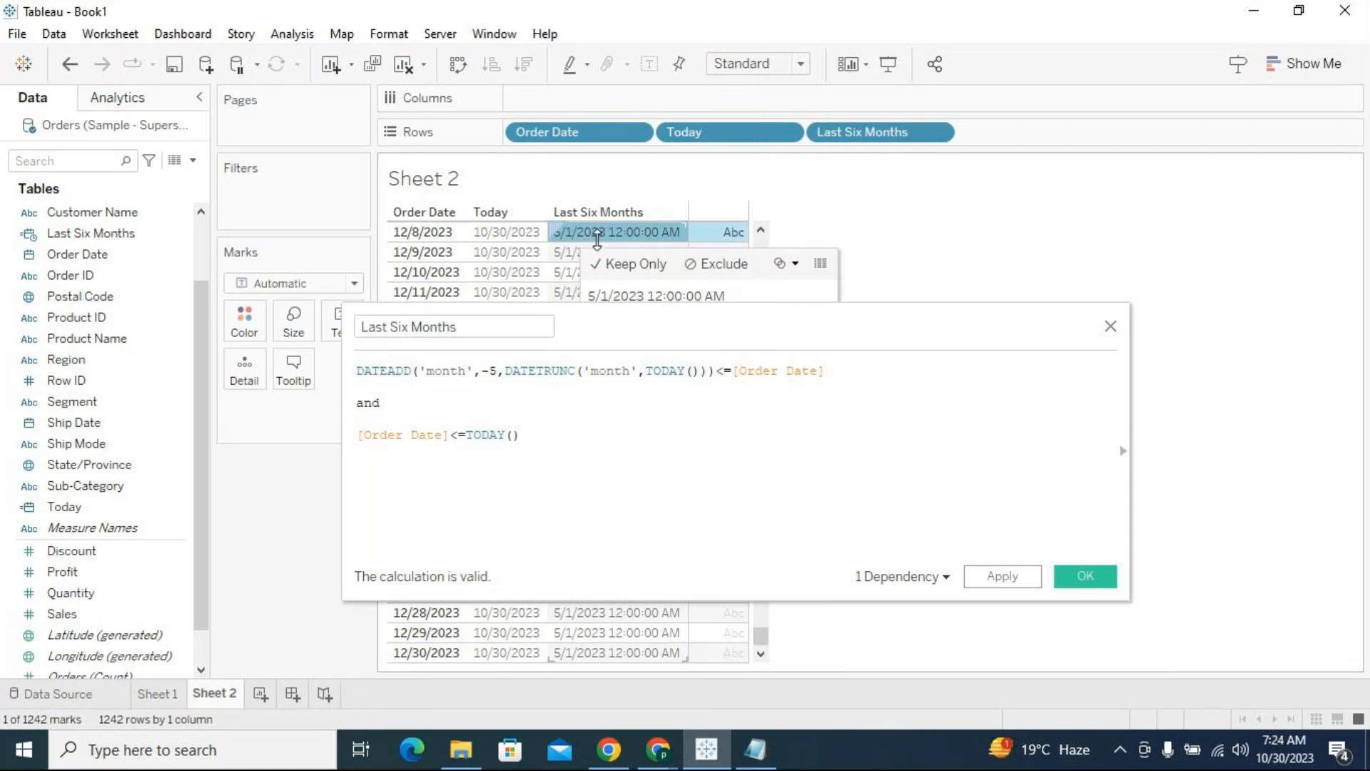
drag(828, 371, 362, 367)
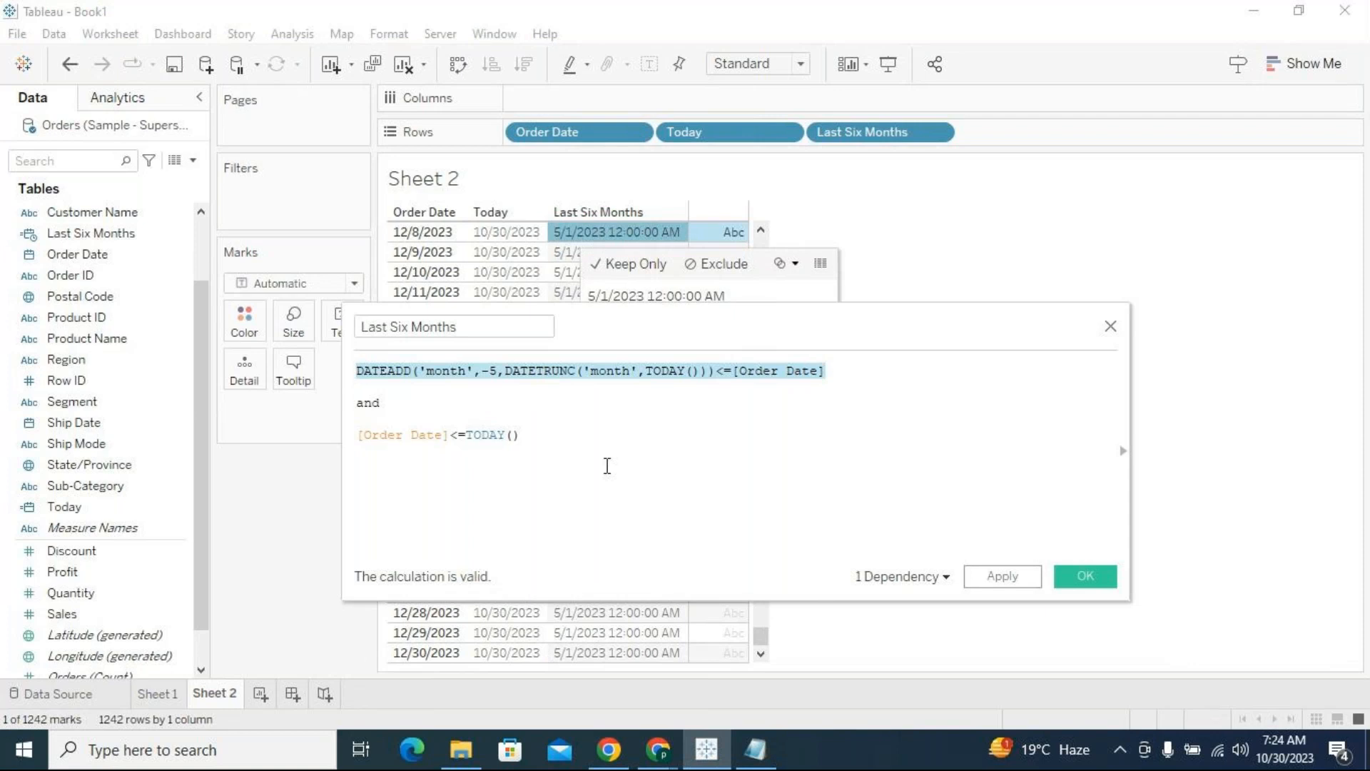
click(568, 412)
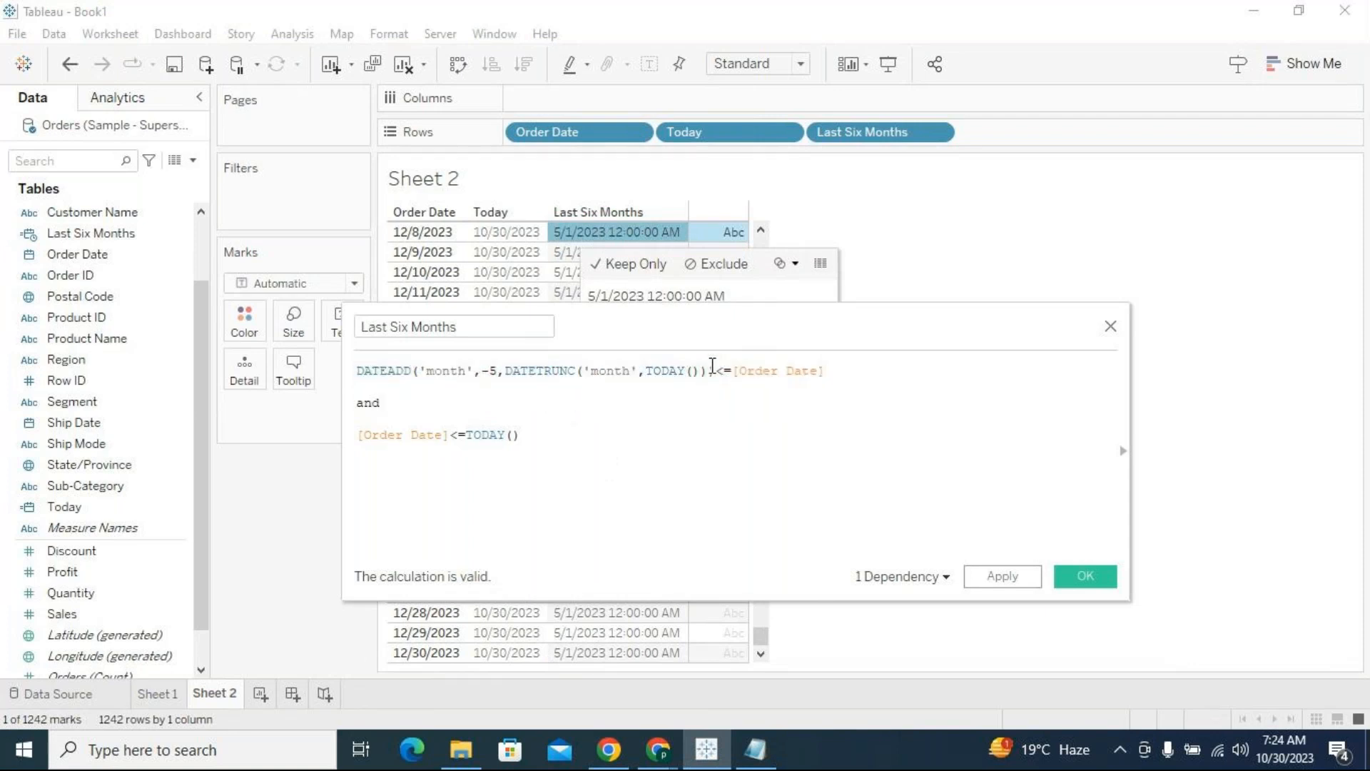
Review the DATEADD condition against Order Date, then apply and save the Last Six Months calculation
drag(718, 372, 356, 370)
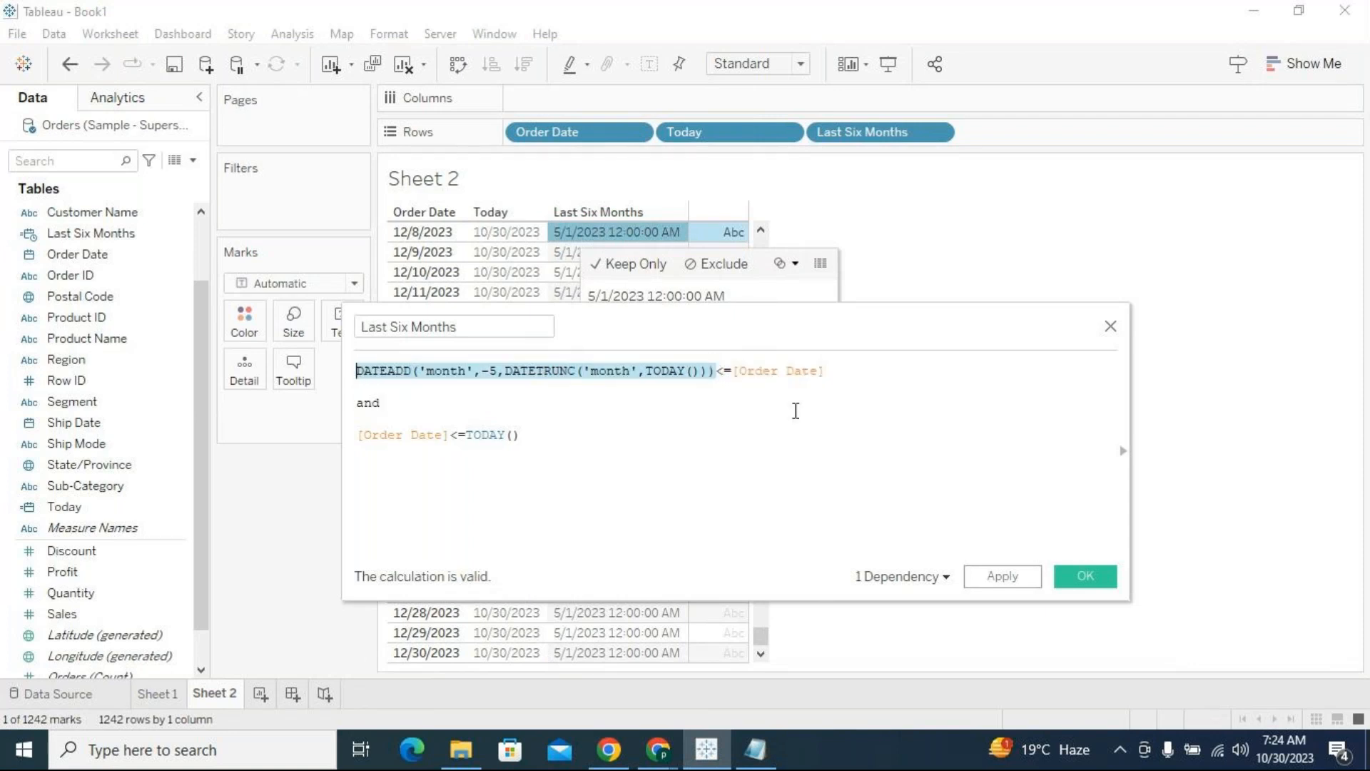
drag(822, 371, 735, 370)
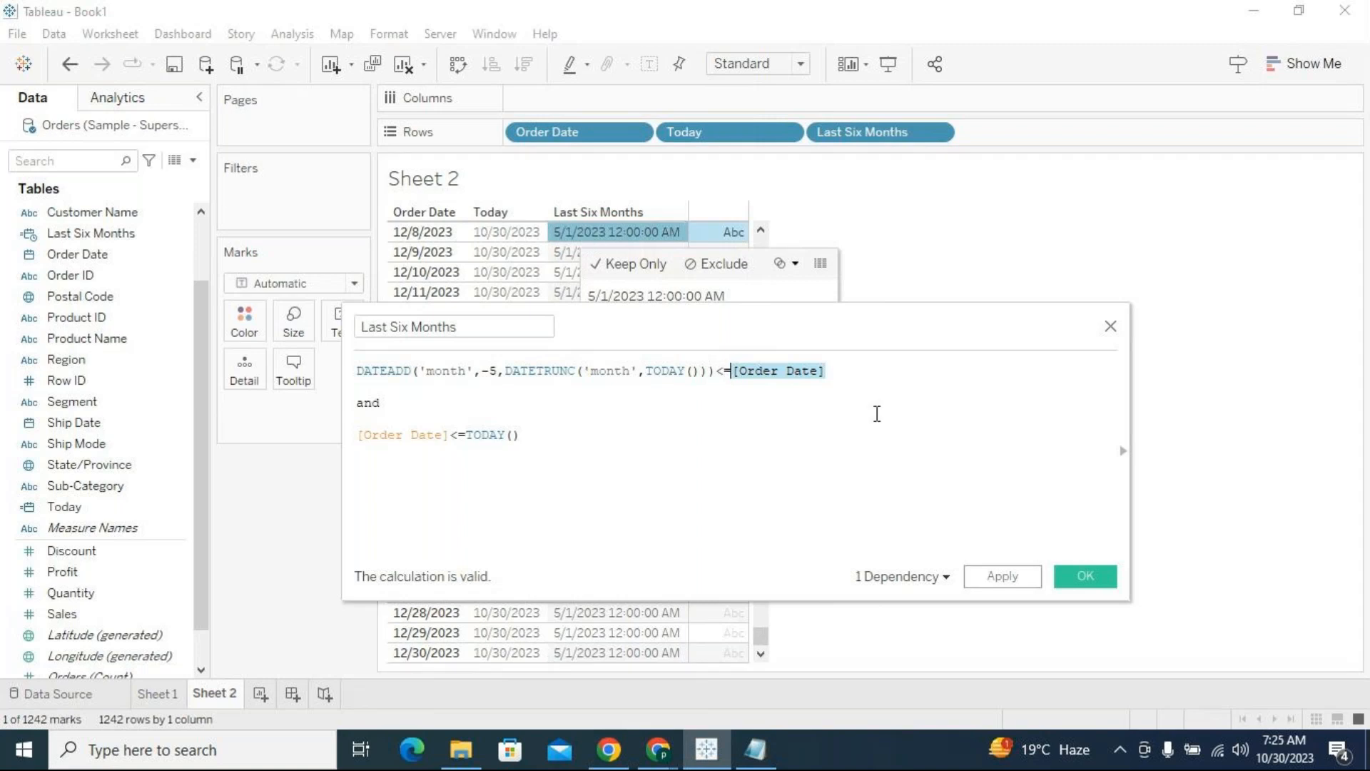
click(887, 505)
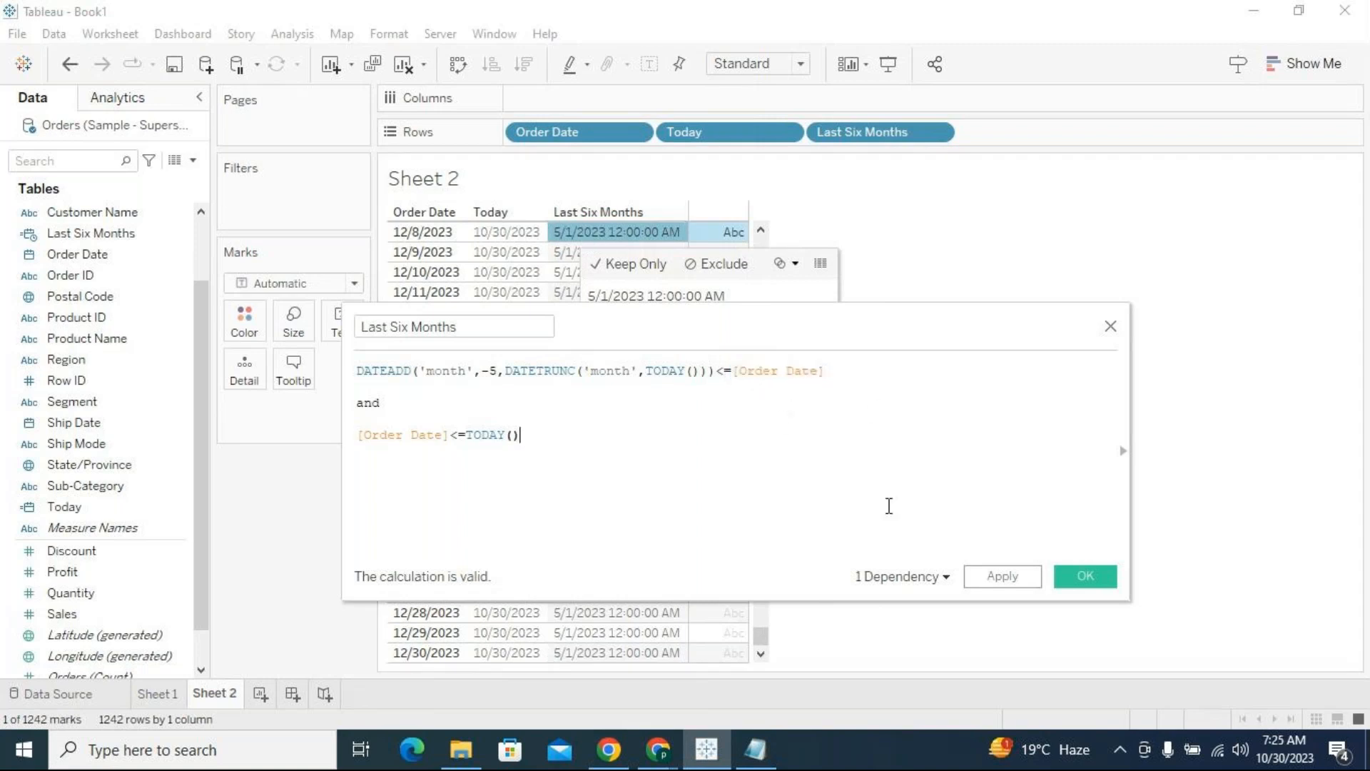
click(968, 579)
click(1080, 581)
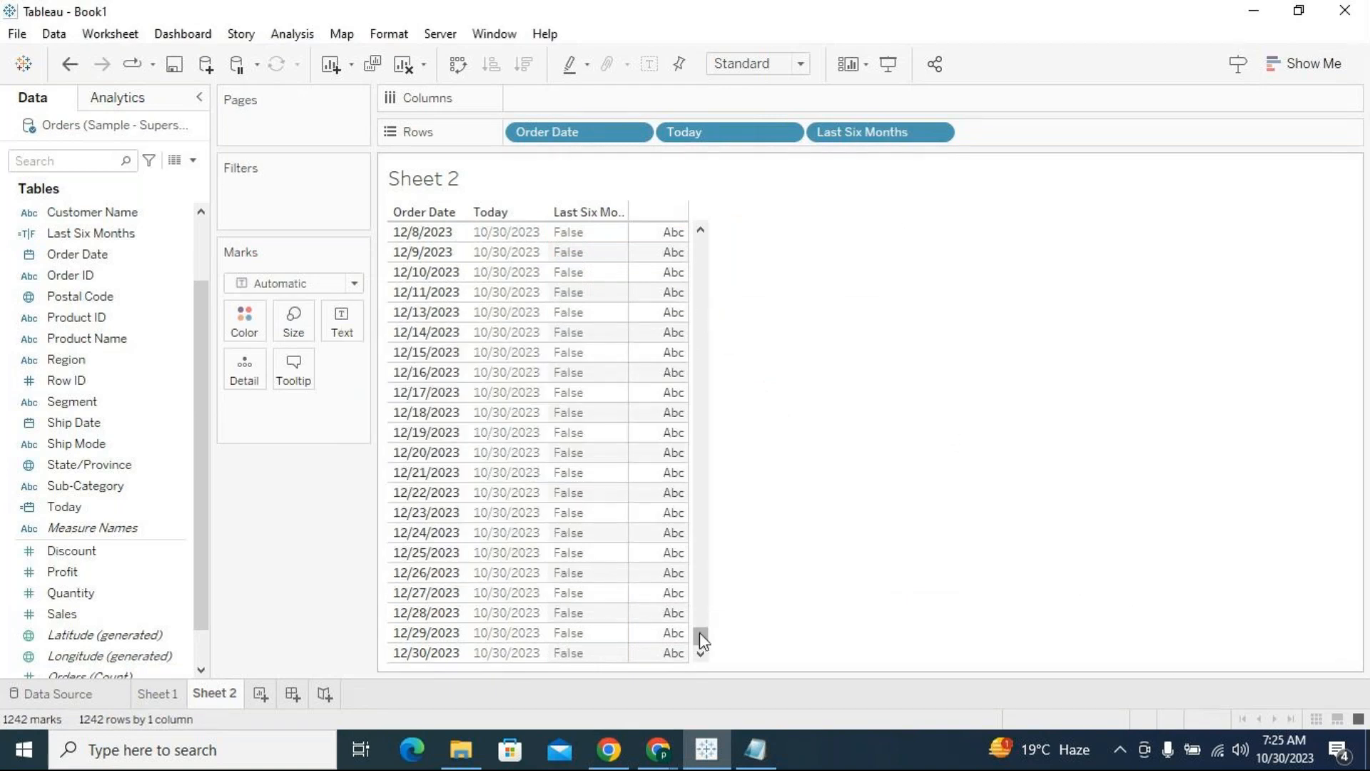
Check the Last Six Months values in the table around the 5/1/2023 and 10/30/2023 order dates and at the table's end
drag(701, 636, 702, 573)
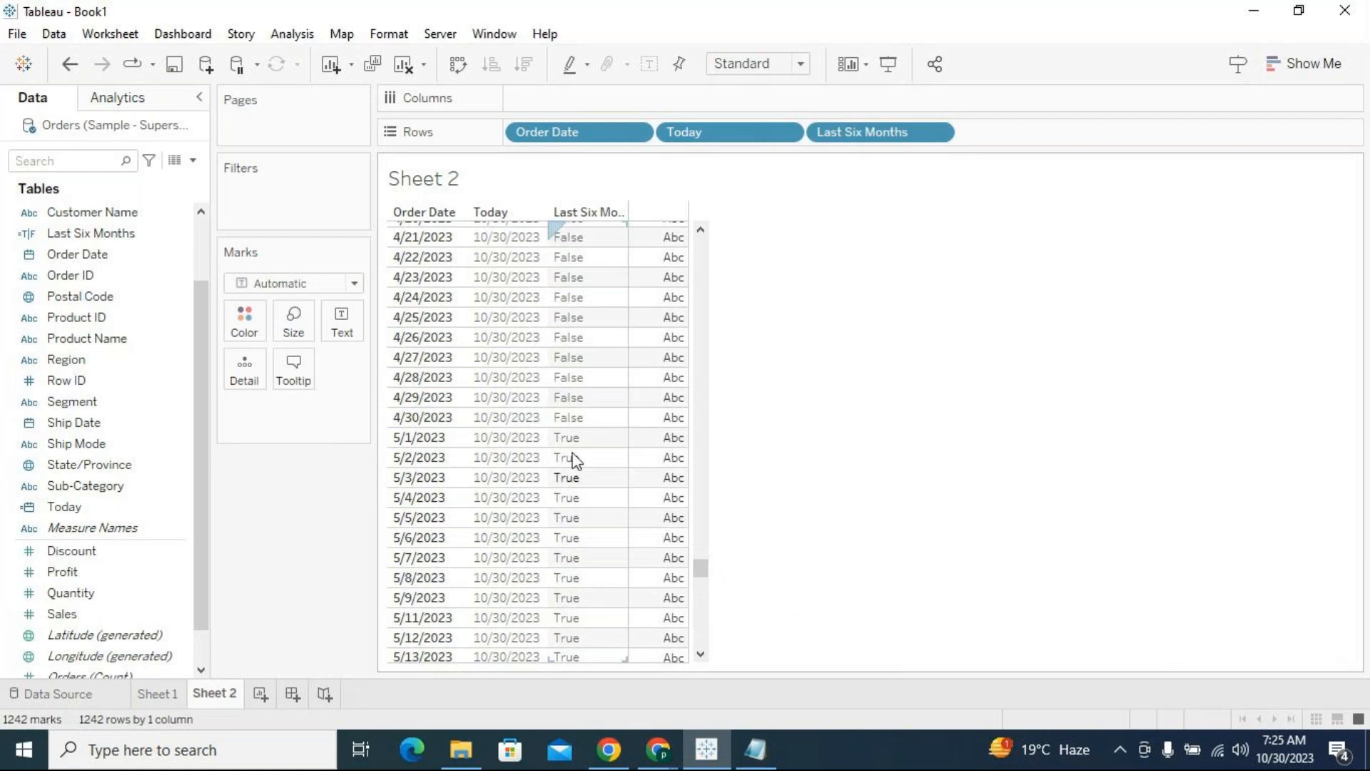
click(427, 438)
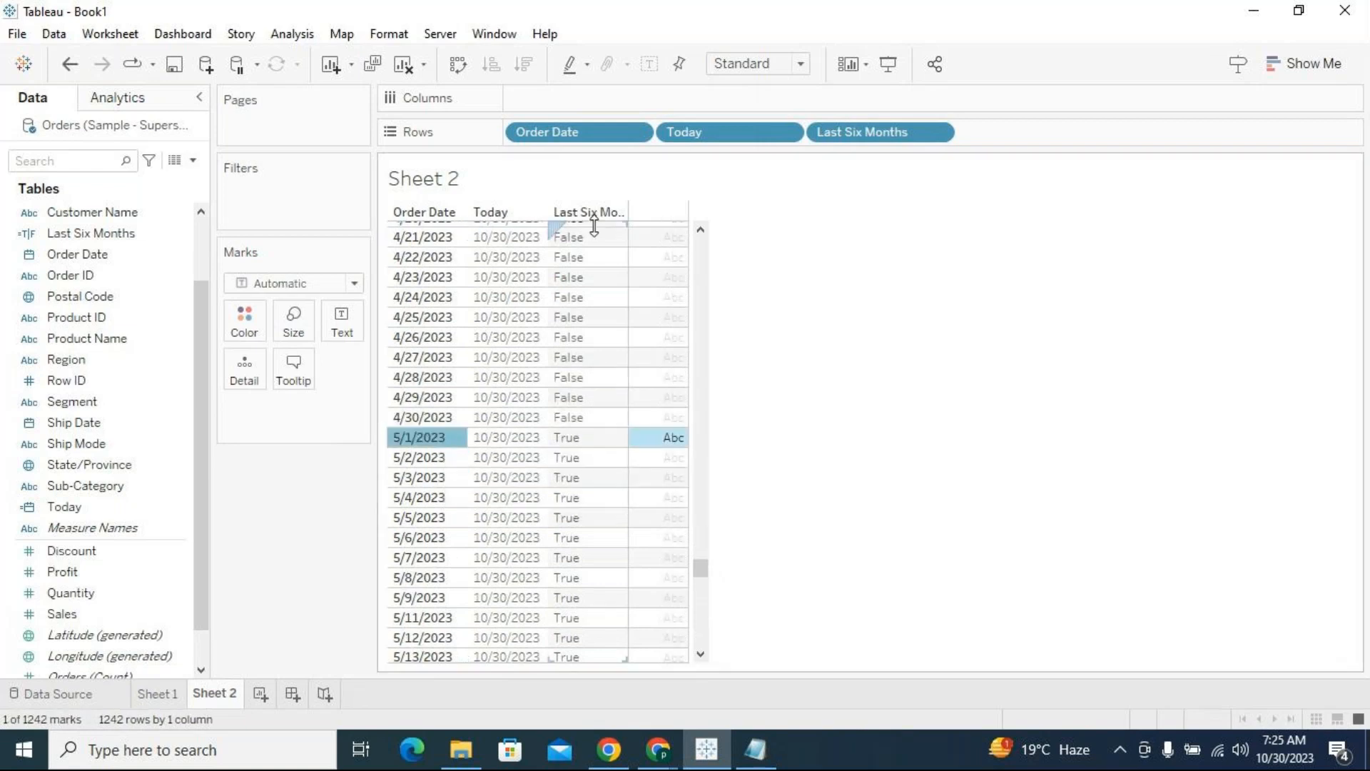
drag(700, 567, 697, 620)
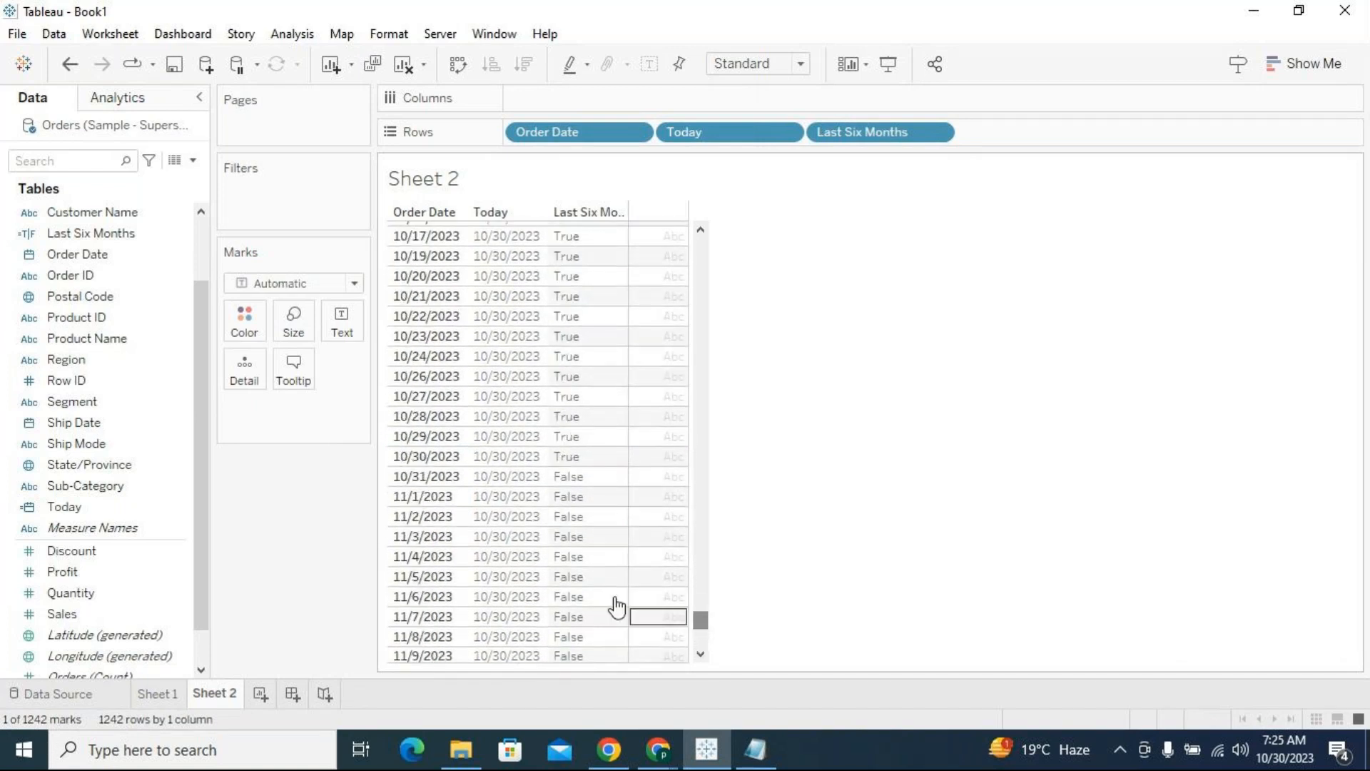
click(425, 458)
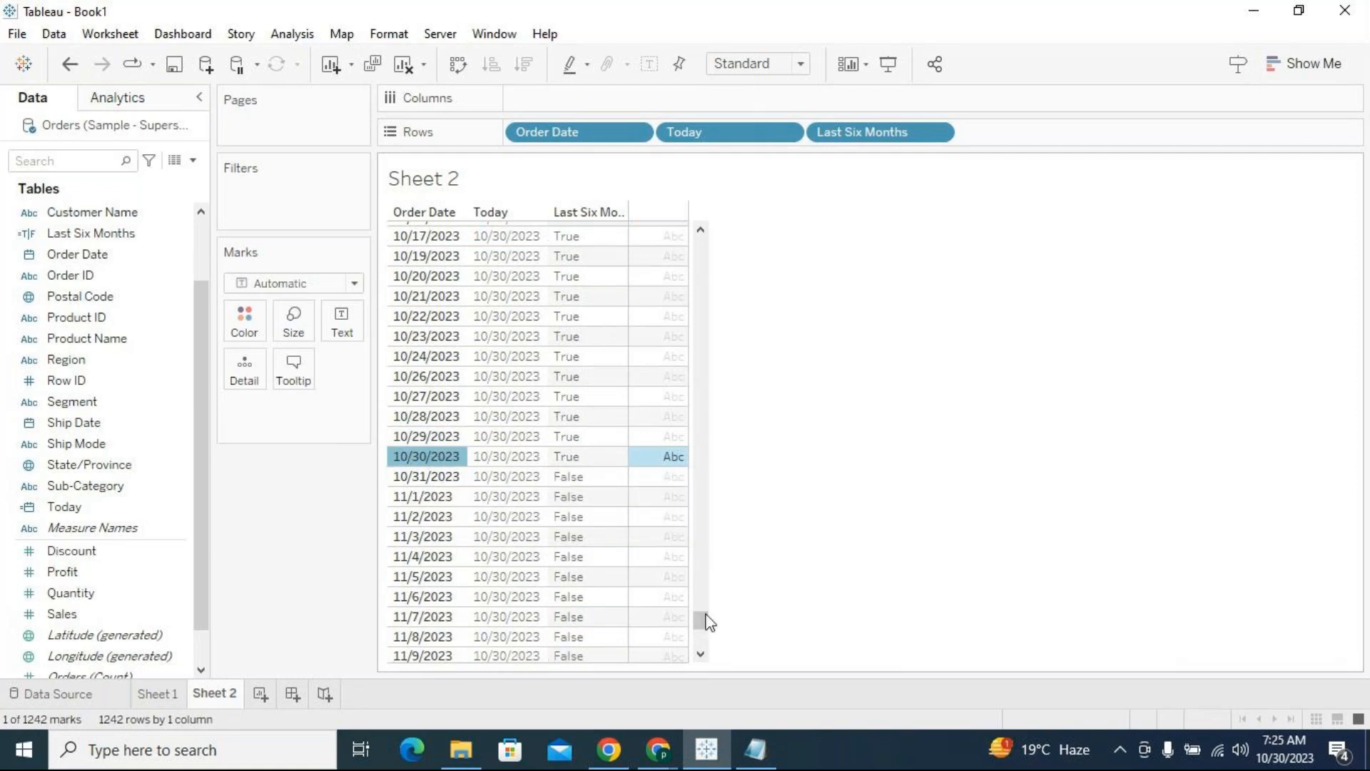
drag(706, 615, 702, 641)
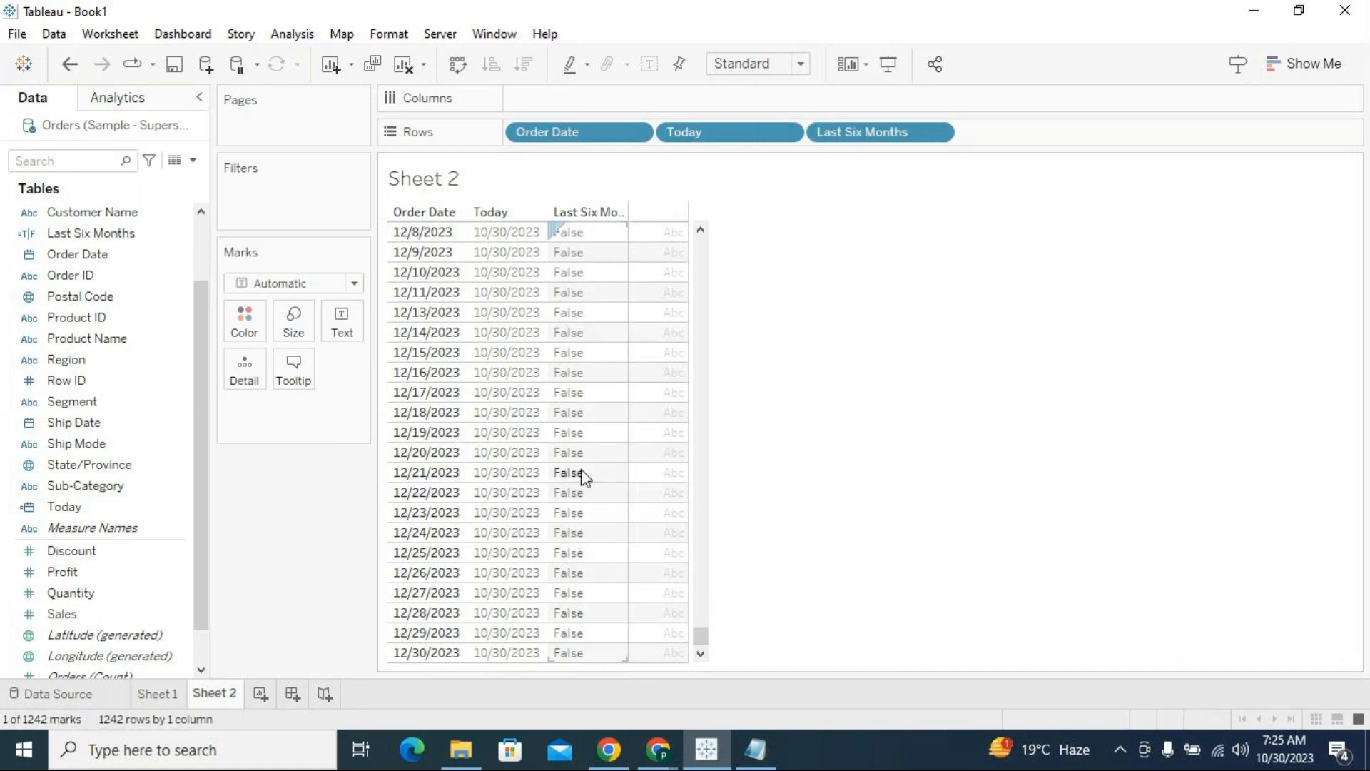
click(920, 426)
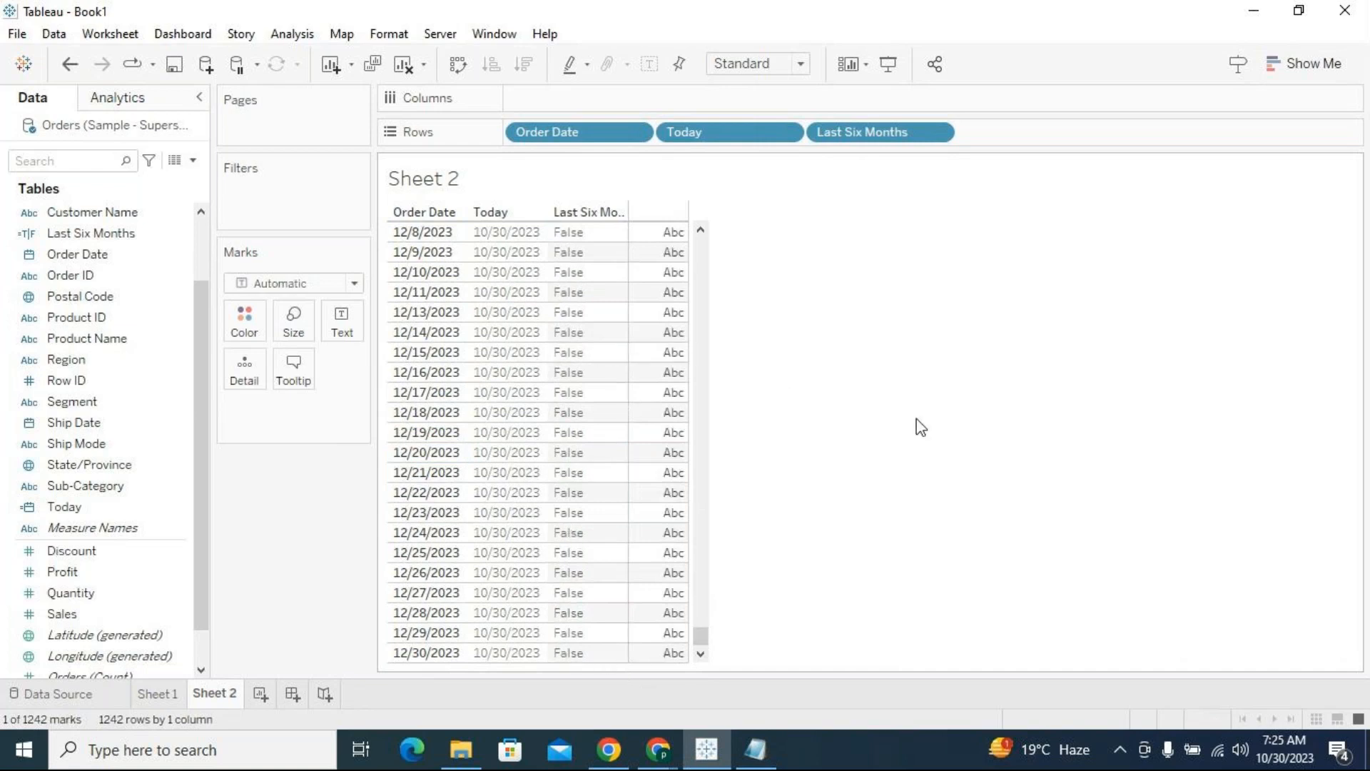
Remove Last Six Months from Rows and use it as a filter that keeps only True
click(849, 134)
key(Delete)
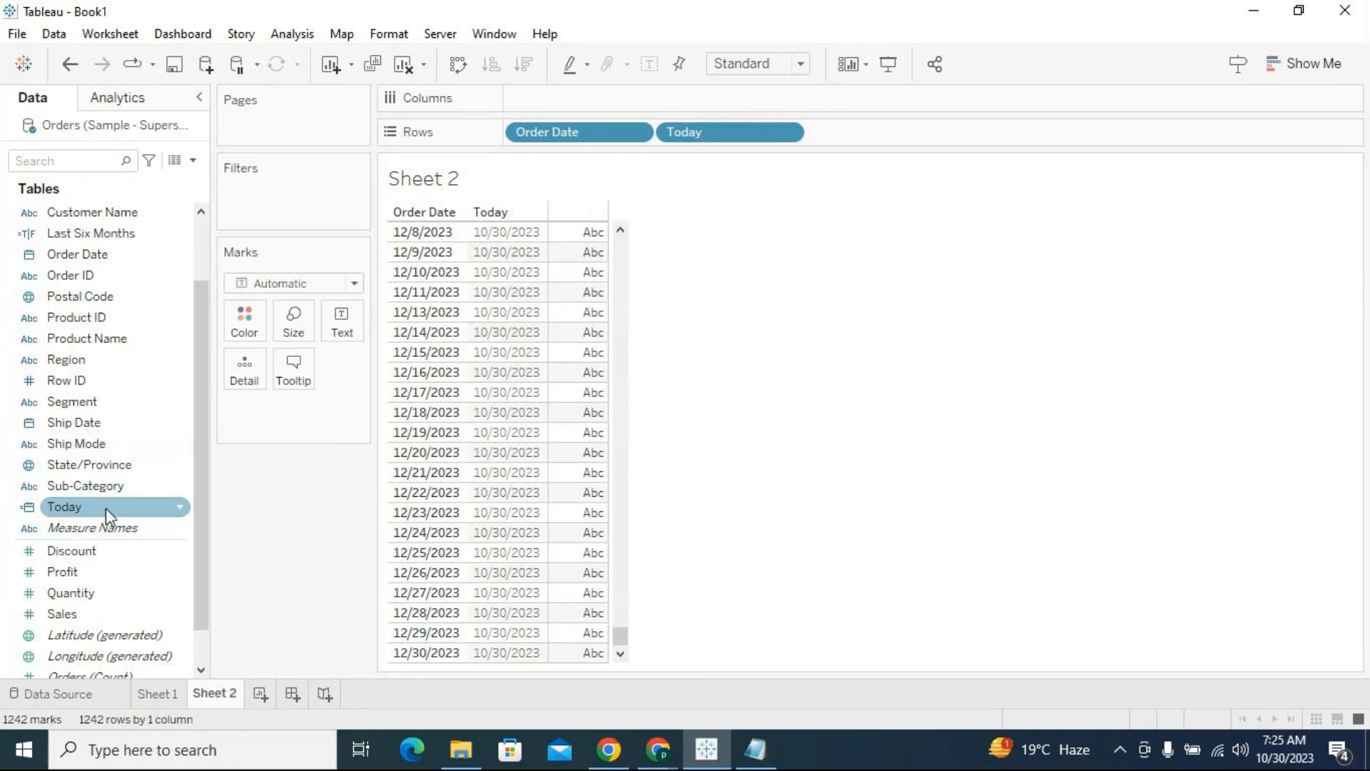
scroll(101, 511, up, 3)
scroll(102, 488, up, 1)
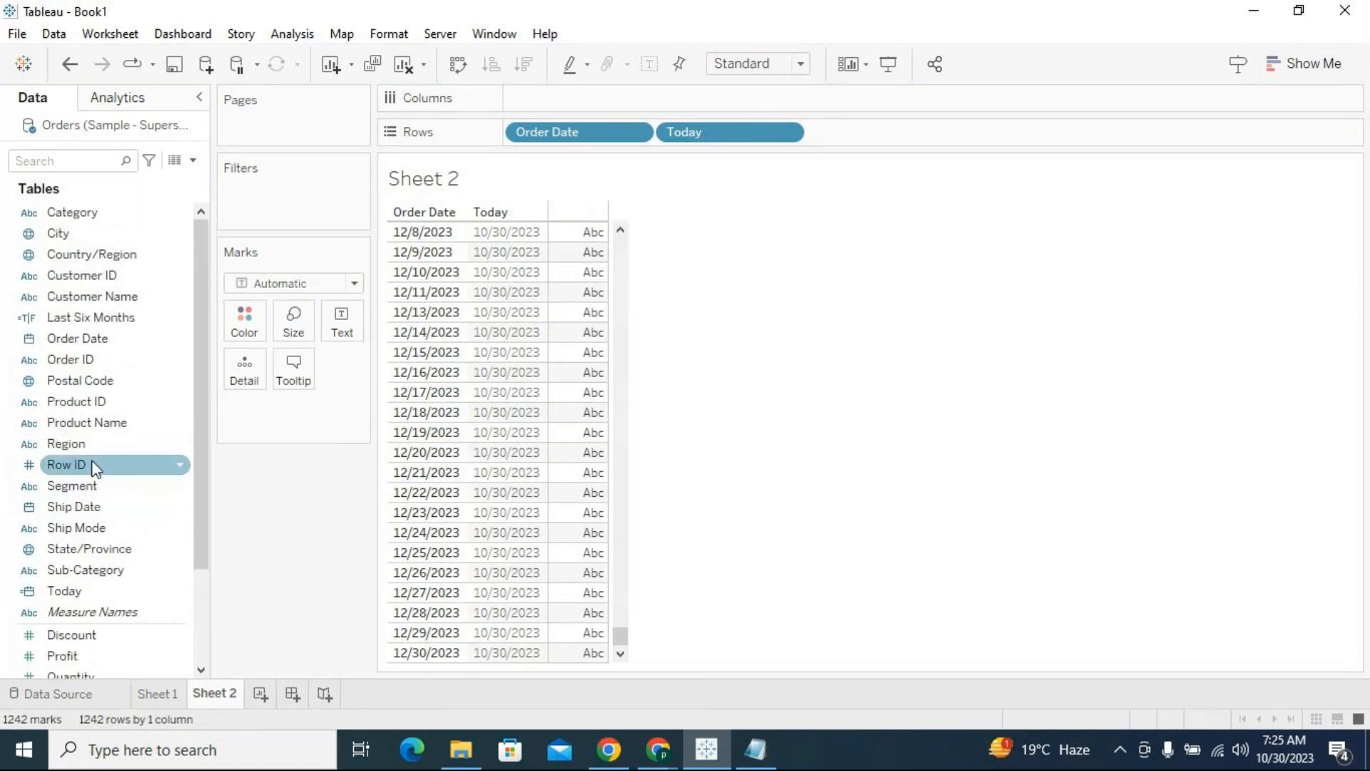
click(84, 321)
drag(84, 321, 298, 198)
click(497, 243)
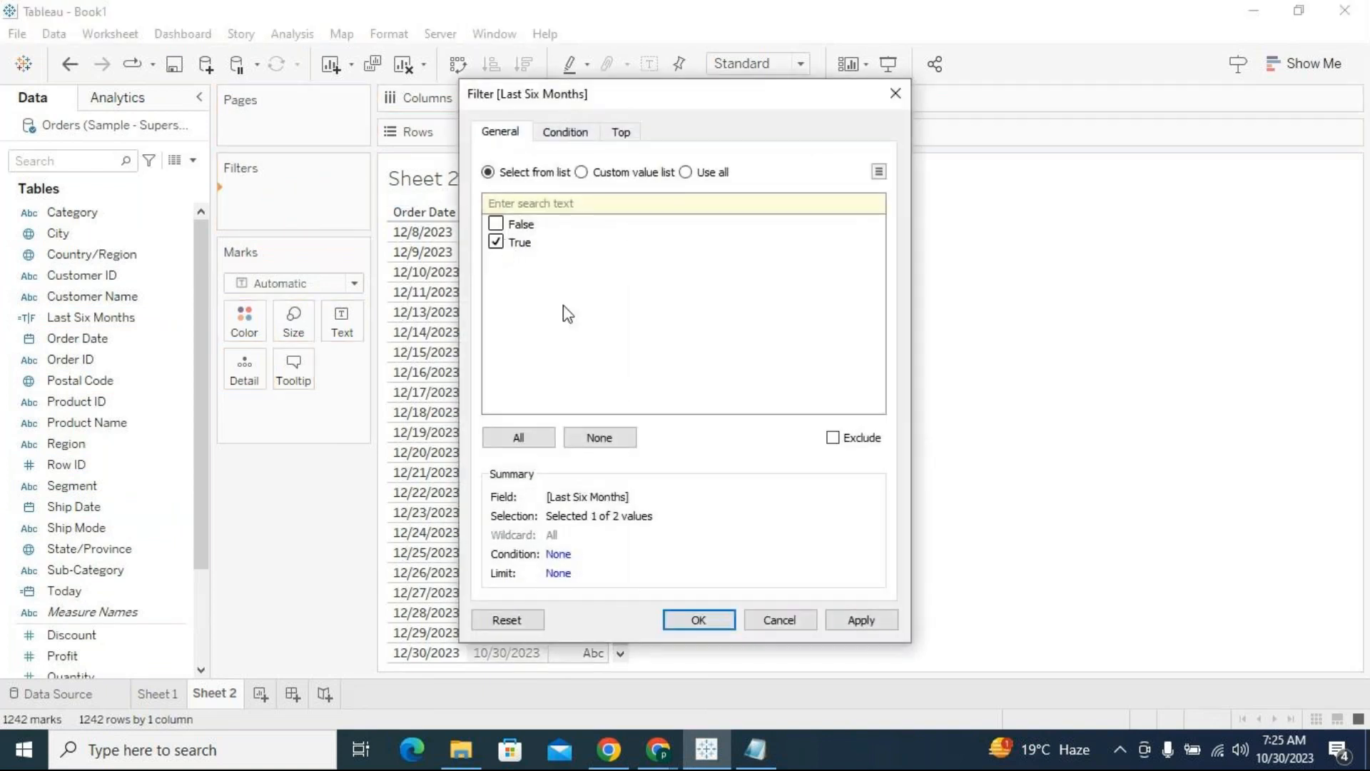
click(861, 619)
click(729, 627)
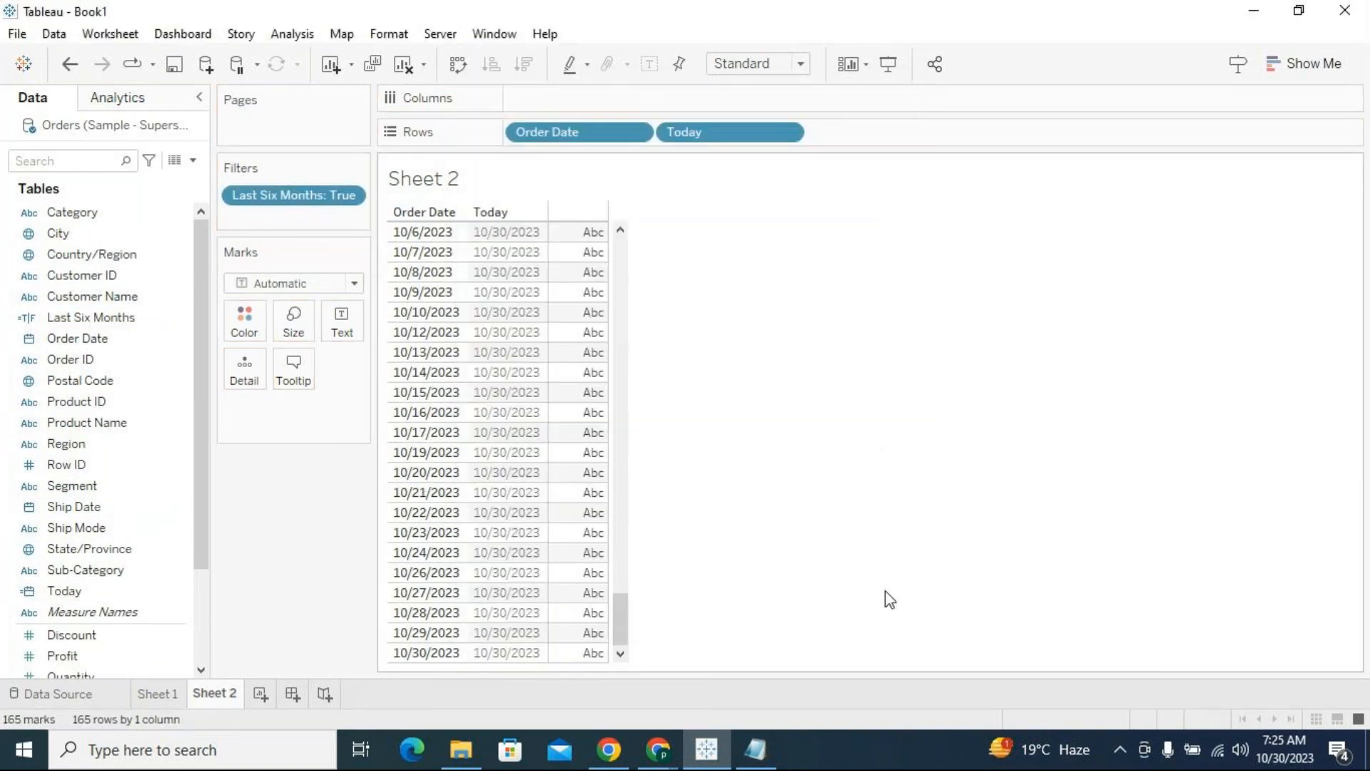
Remove the Today field from Rows so the filtered sheet lists only Order Date
drag(626, 623, 619, 202)
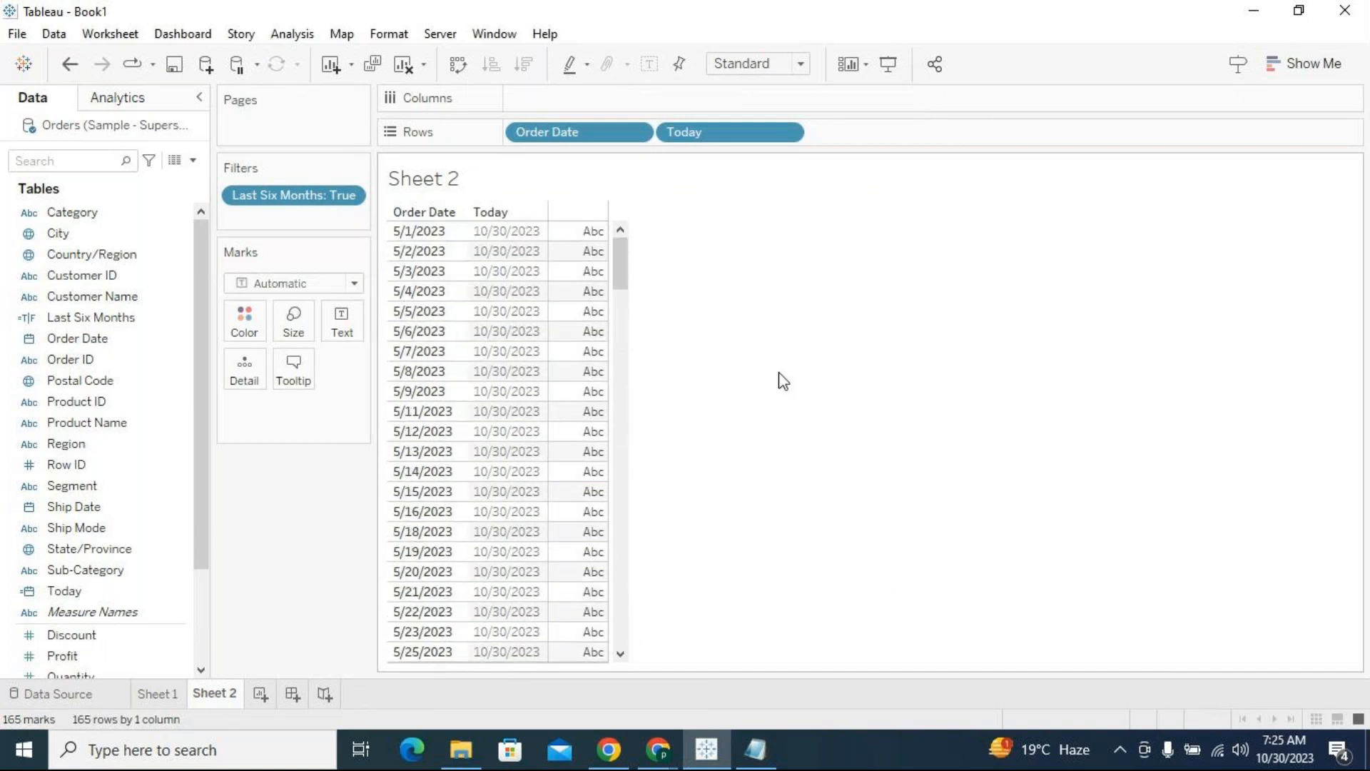
mouse_move(615, 256)
mouse_down()
mouse_move(619, 277)
mouse_move(615, 237)
mouse_up()
drag(685, 132, 928, 264)
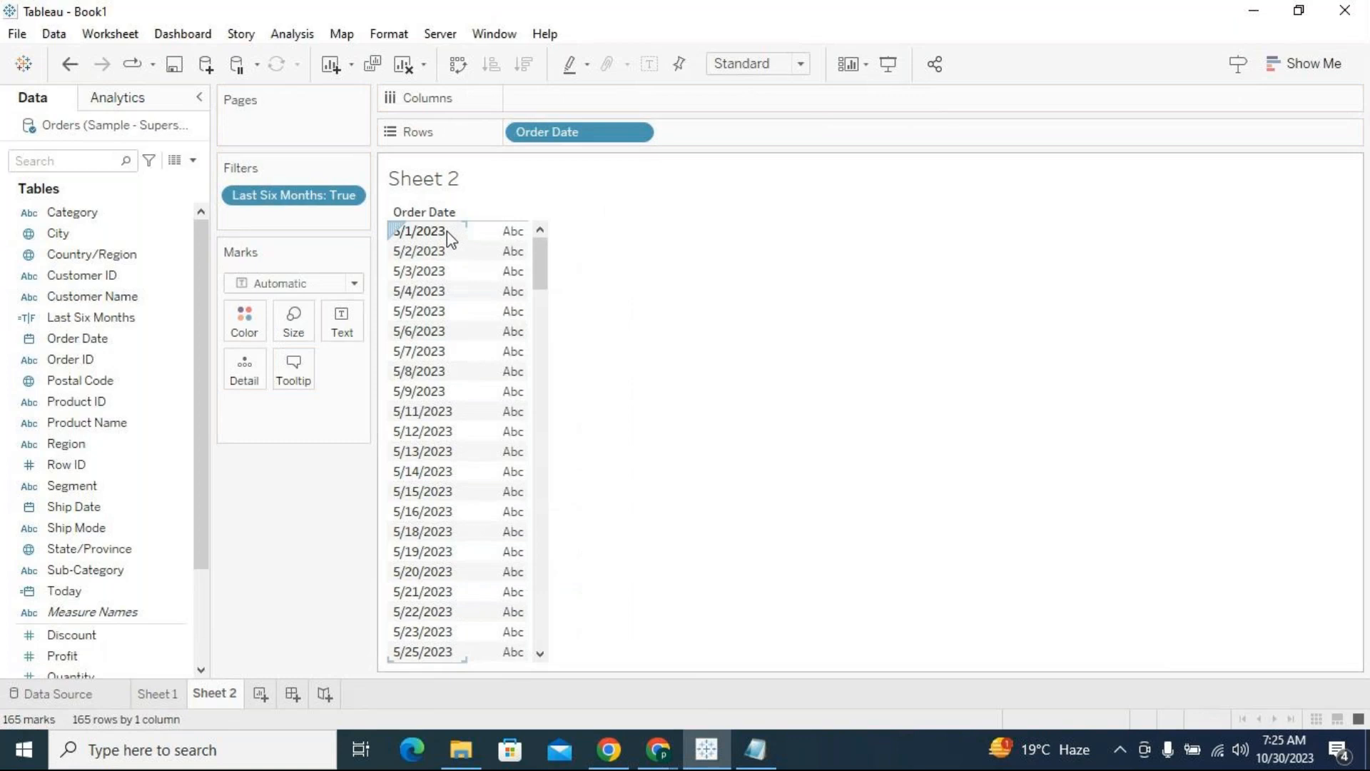
Check the first and last Order Date rows of the filtered table
drag(540, 269, 511, 692)
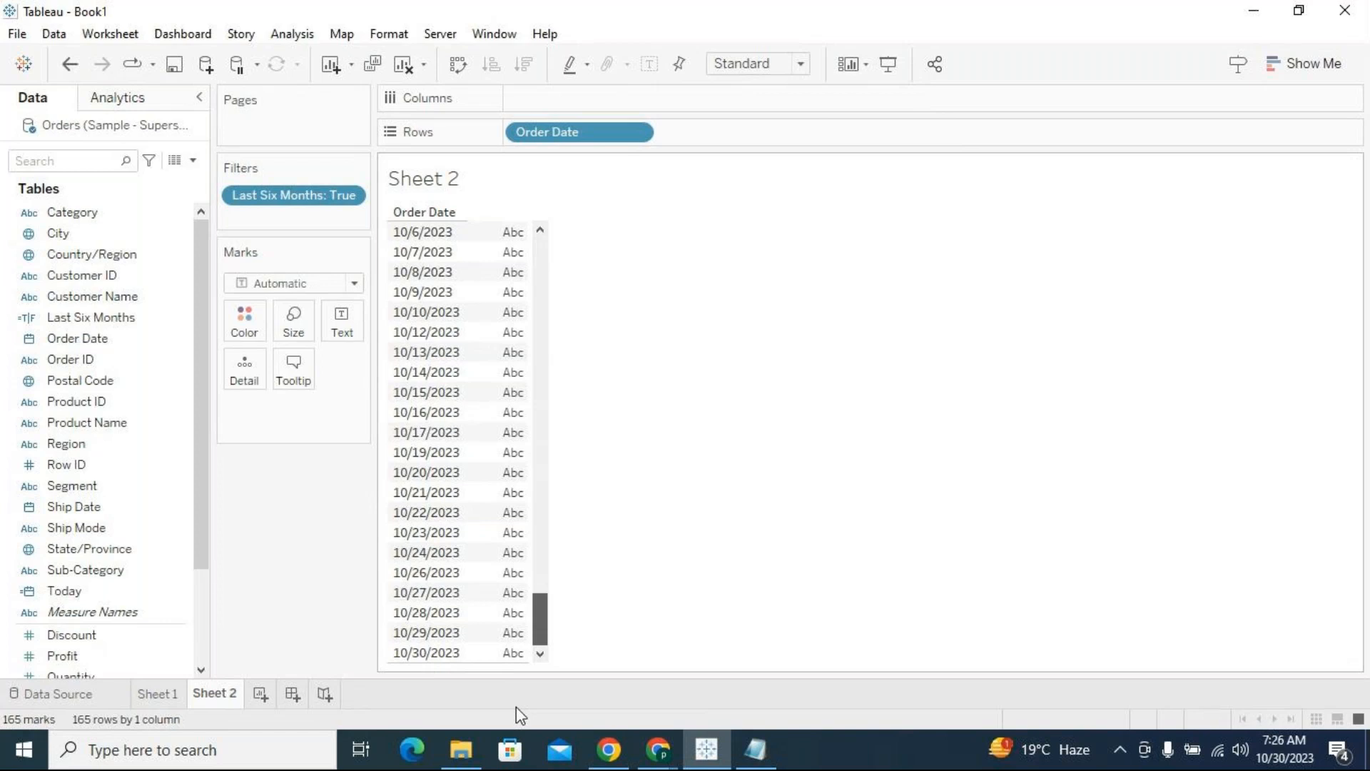
click(461, 653)
click(590, 604)
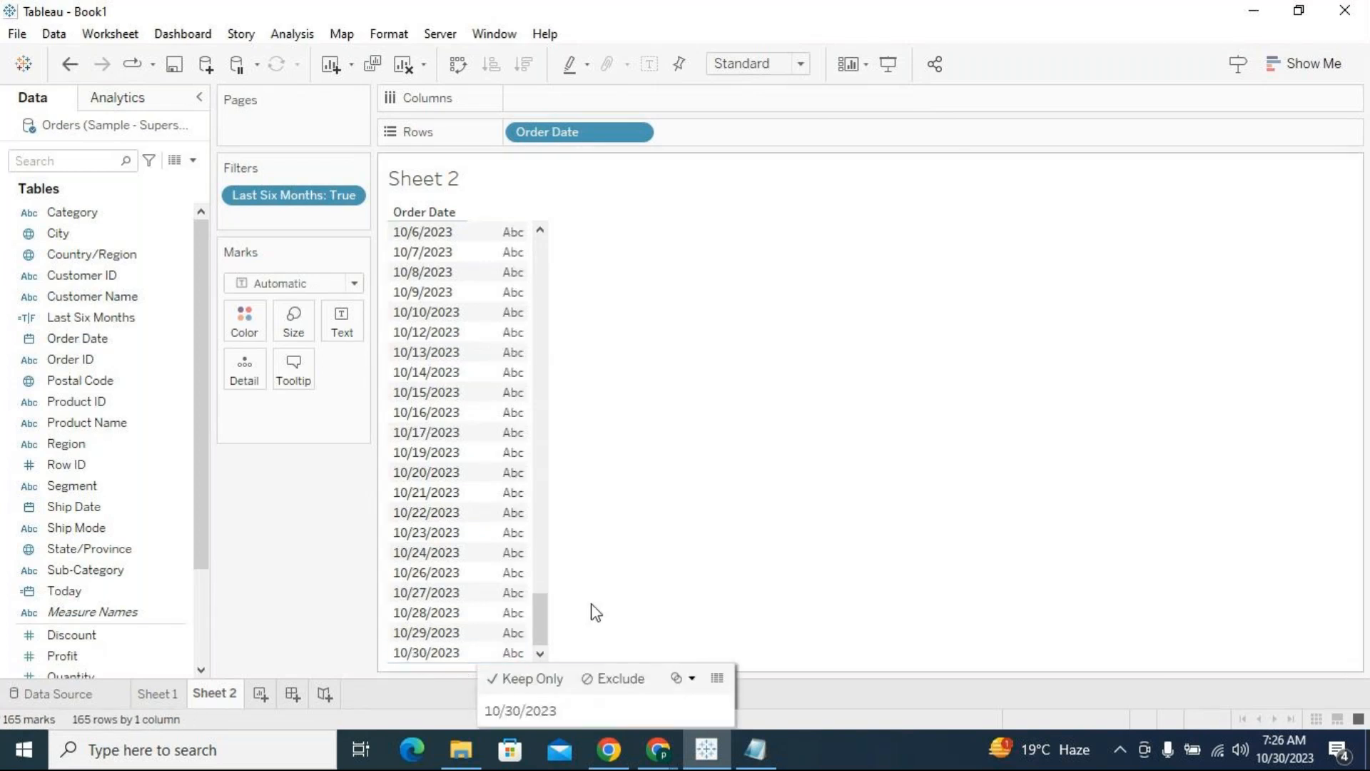
click(460, 652)
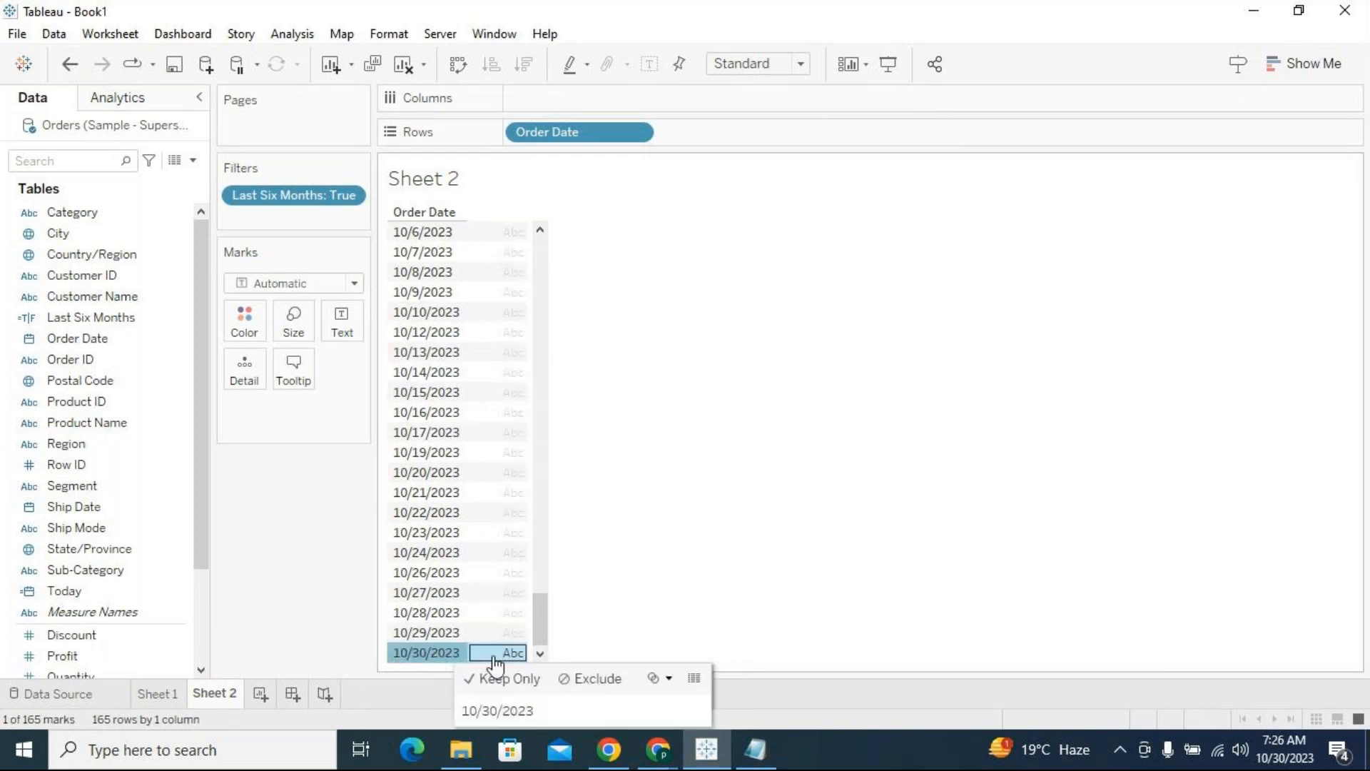
click(584, 612)
drag(540, 631, 527, 234)
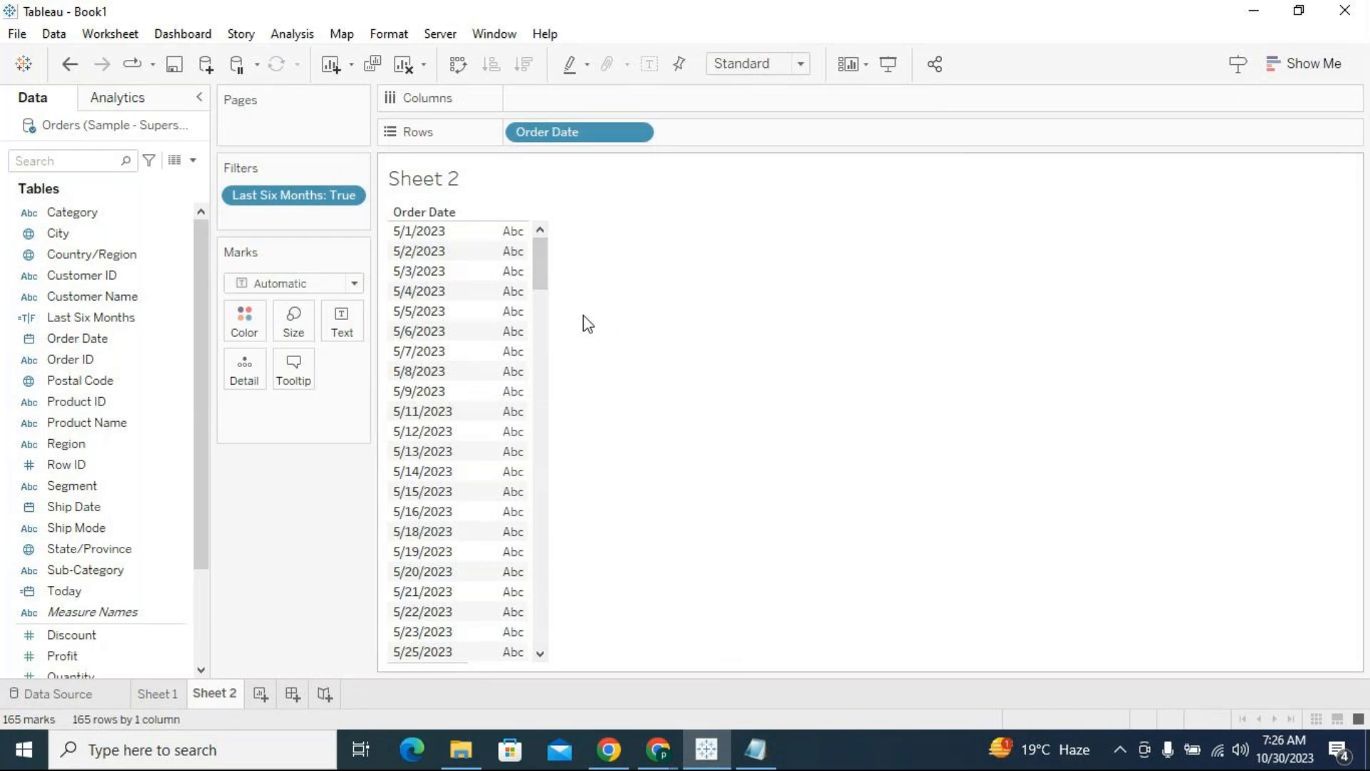
Switch to the Date Scenarios notes in Notepad and review the date ranges of Scenario 1 and Scenario 2
click(755, 747)
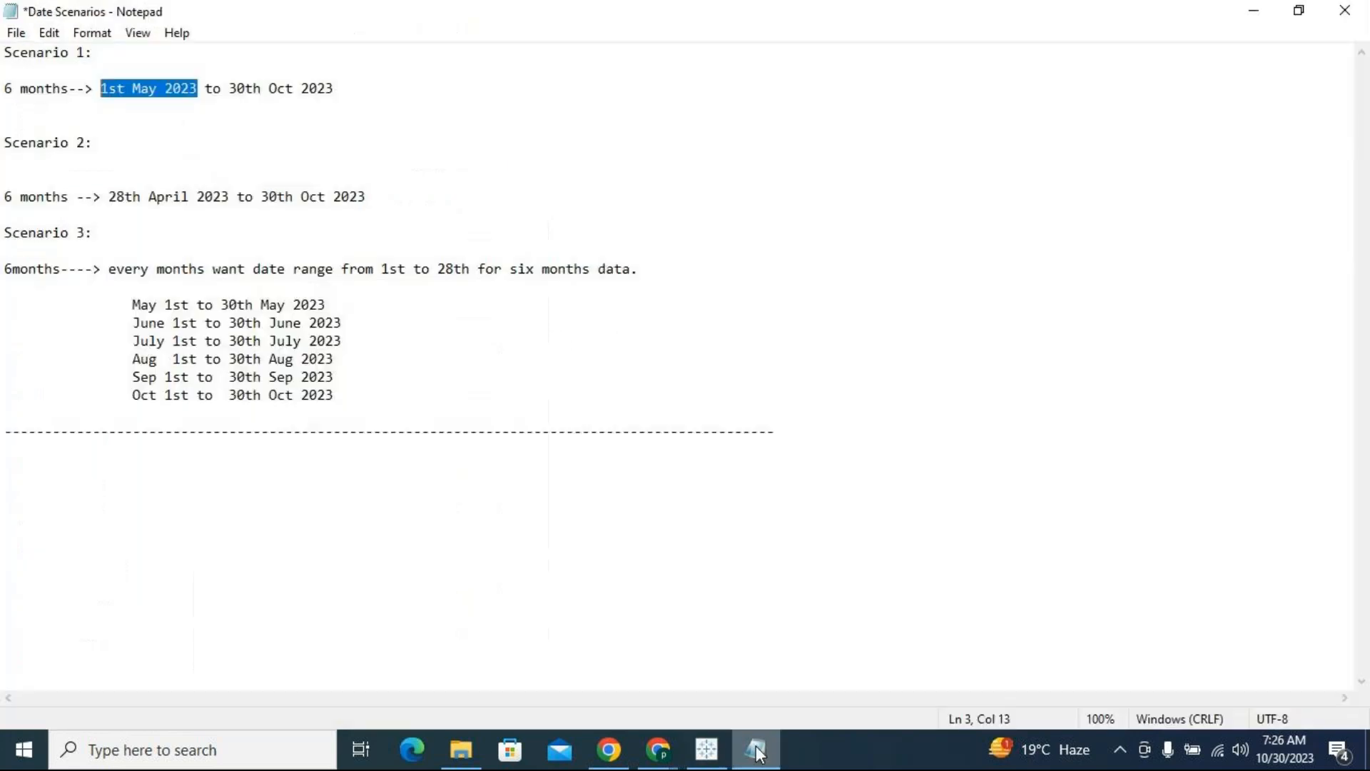
drag(358, 88, 100, 89)
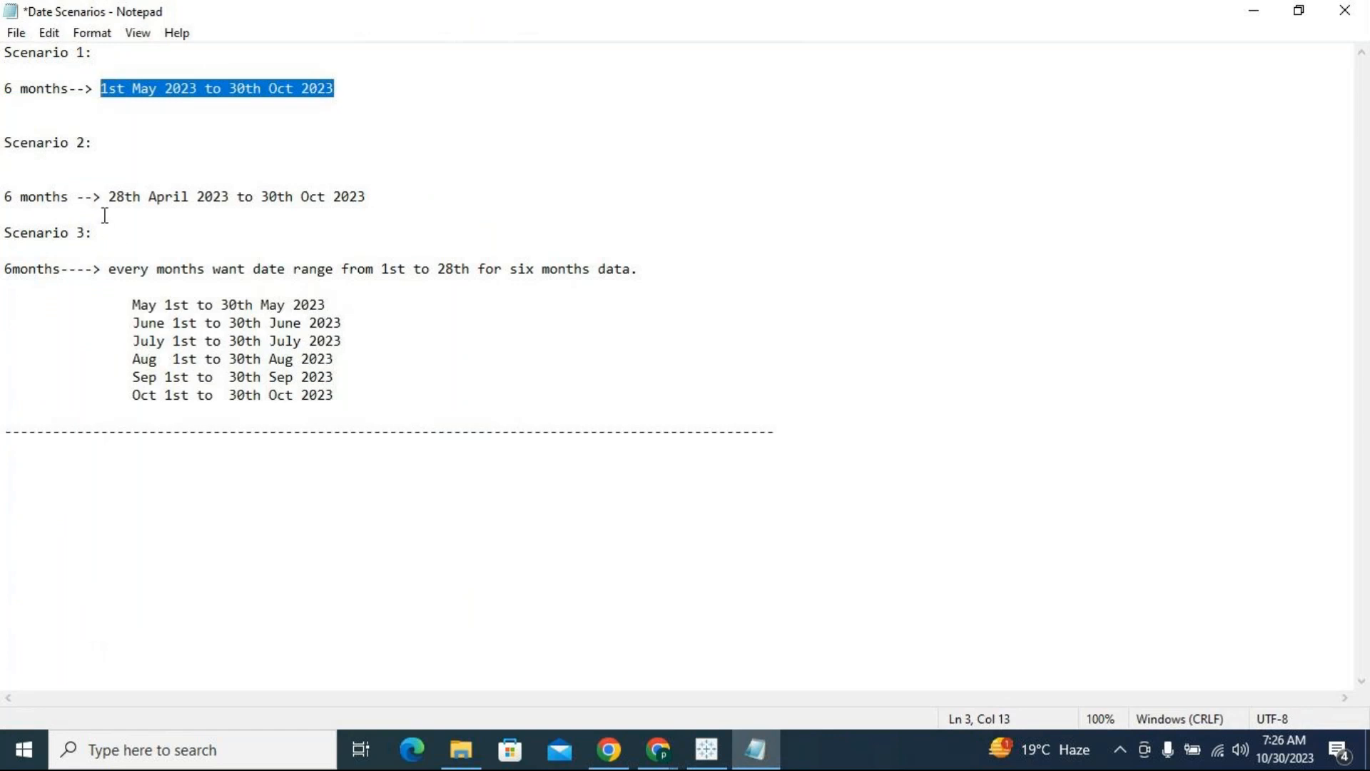
drag(111, 193, 373, 199)
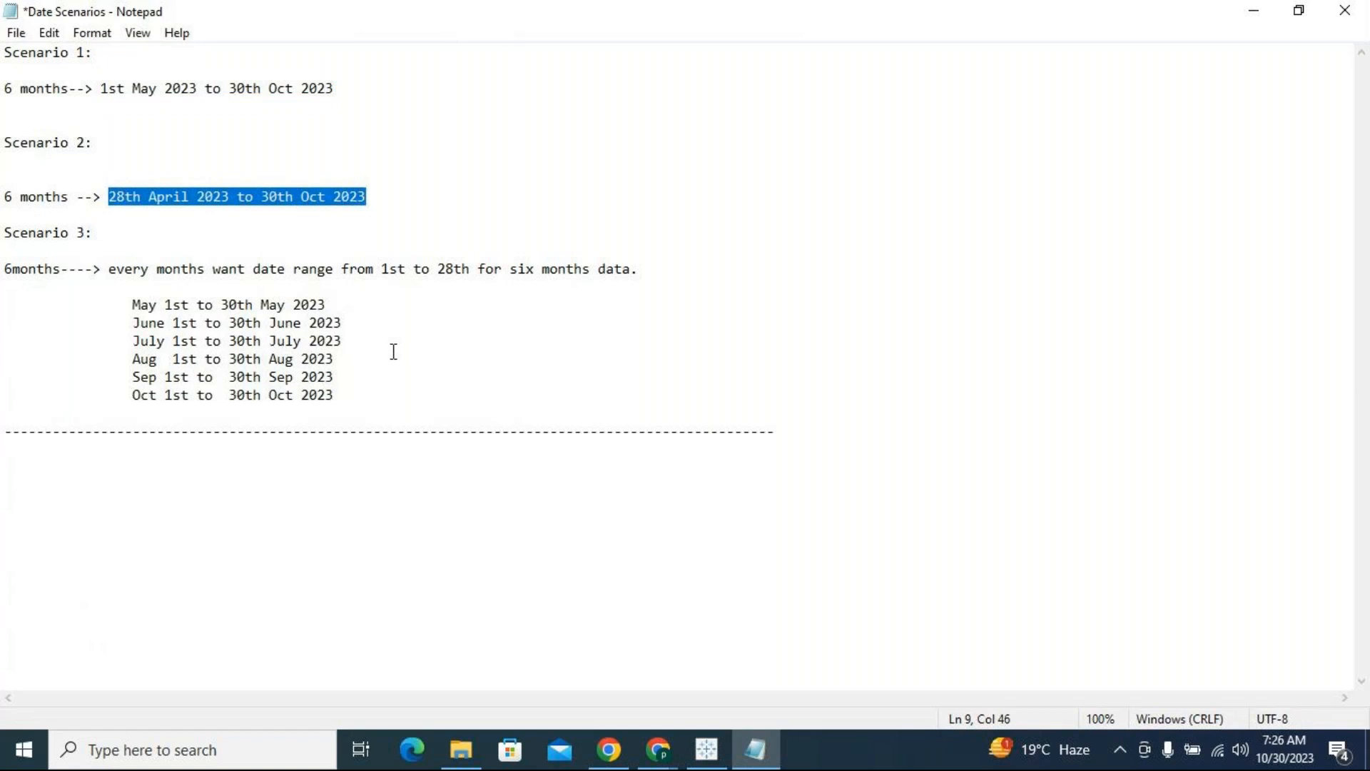
click(175, 250)
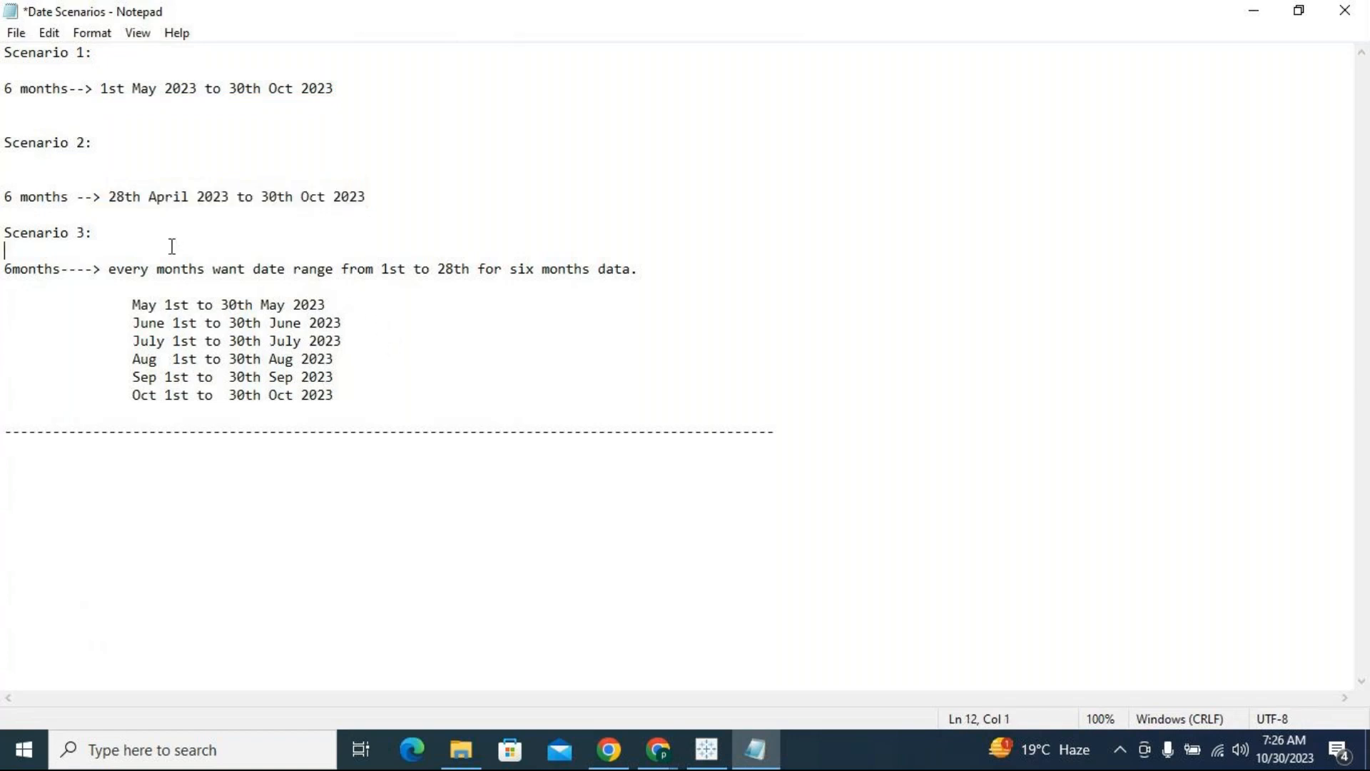
Change the start date of the Scenario 2 range to 30th April 2023
drag(110, 196, 281, 199)
click(181, 236)
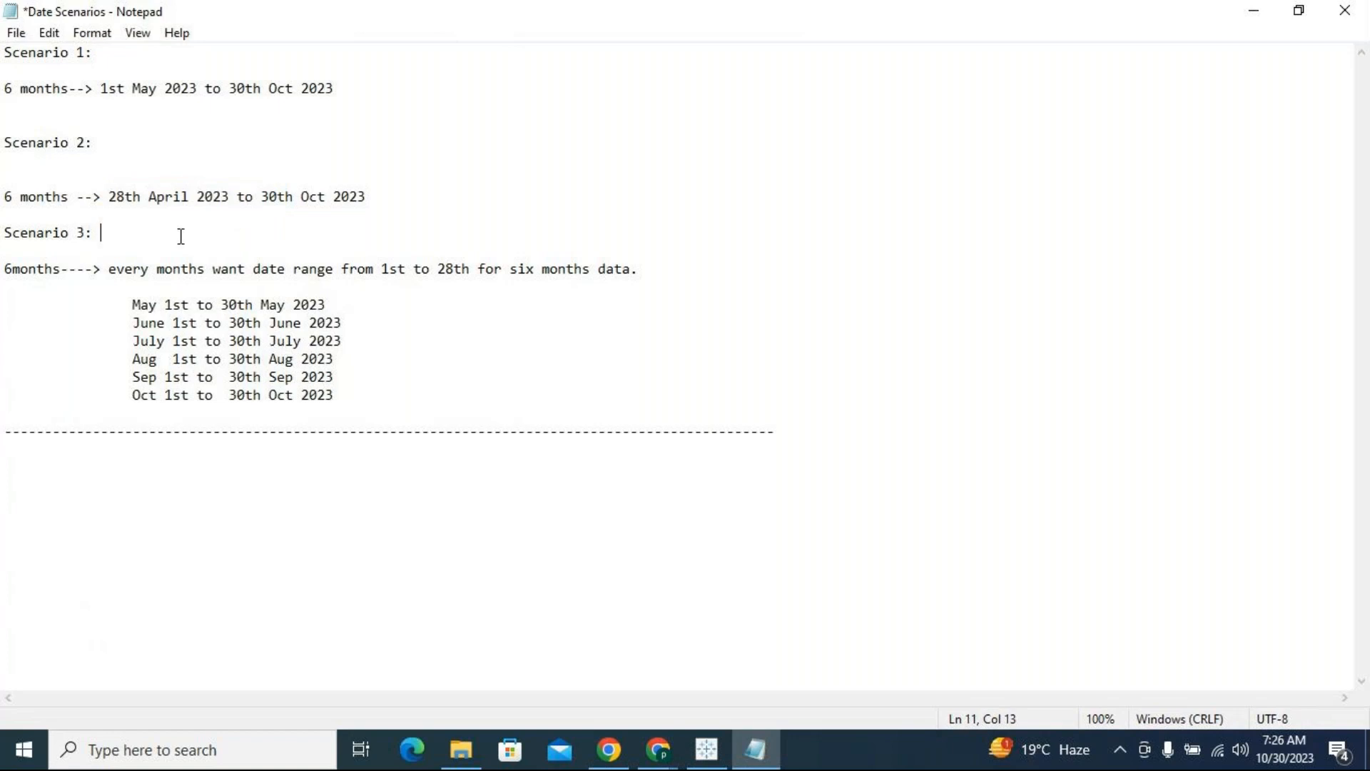
click(126, 197)
key(BackSpace)
key(BackSpace)
text(30)
Compare the start and end days of the Scenario 2 range with today's date in the system calendar
drag(109, 198, 369, 199)
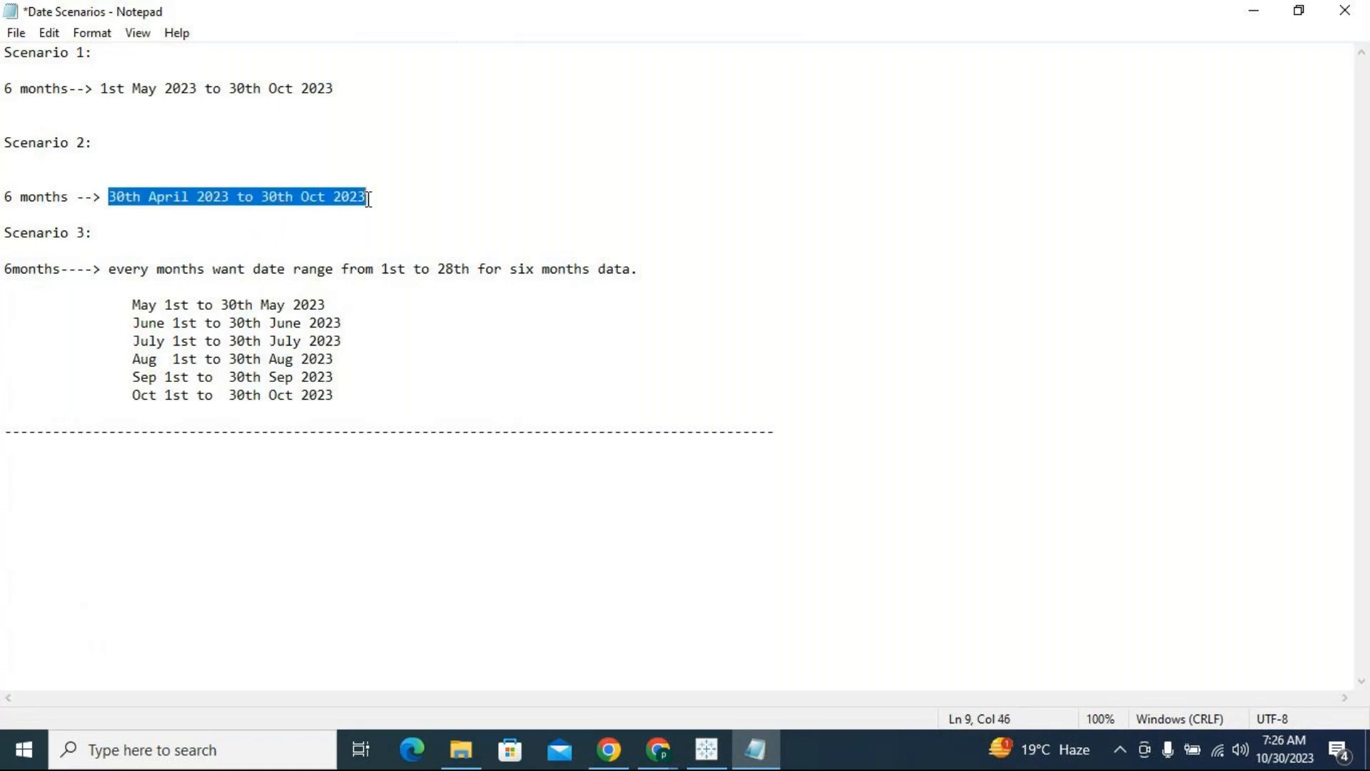
click(293, 199)
click(264, 196)
drag(263, 196, 278, 197)
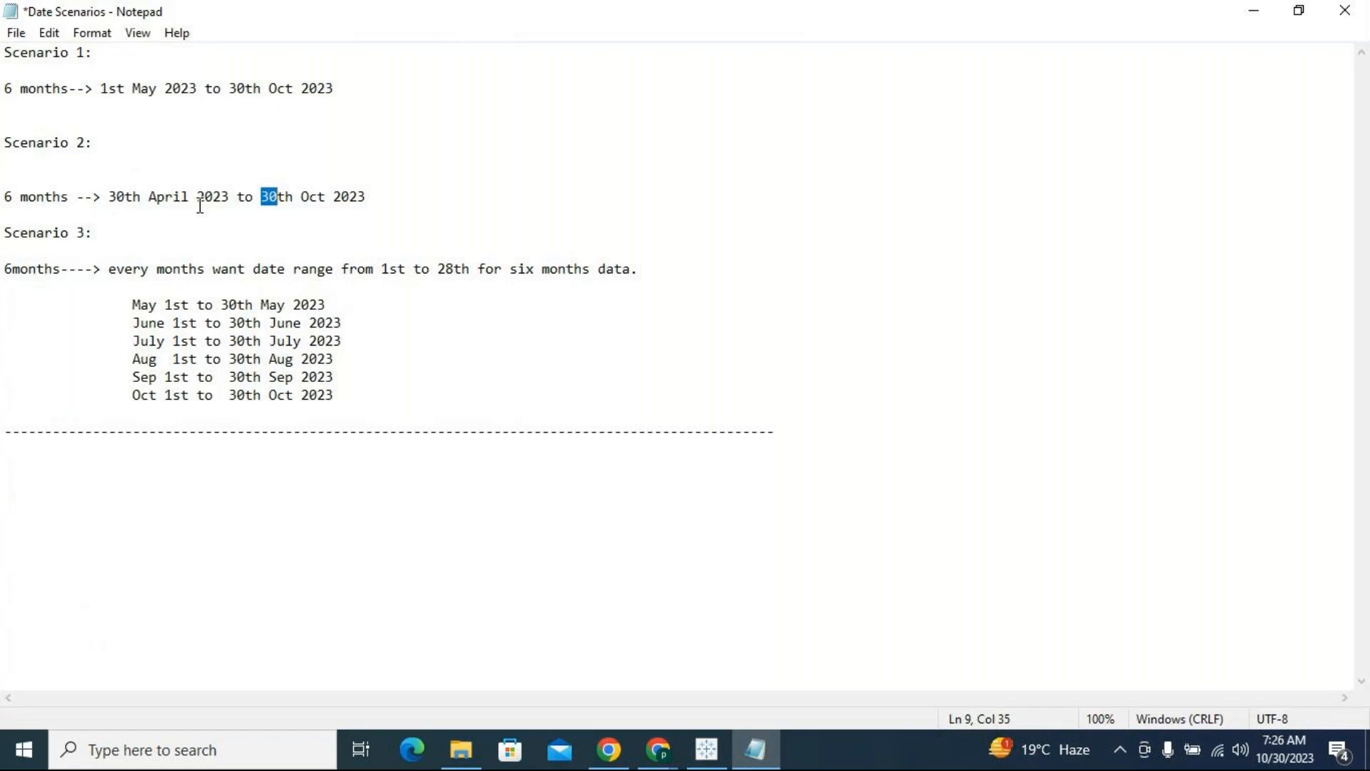
click(1284, 749)
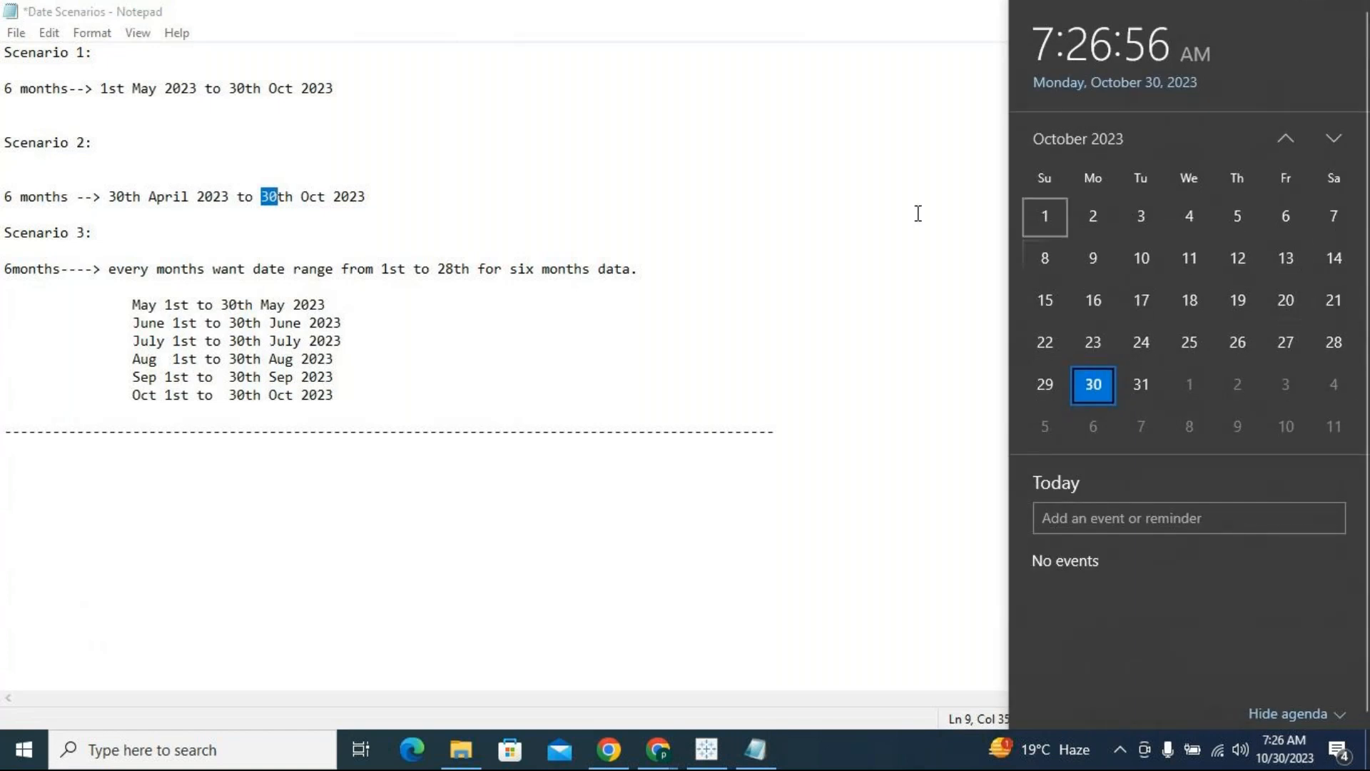
drag(147, 197, 117, 197)
click(229, 291)
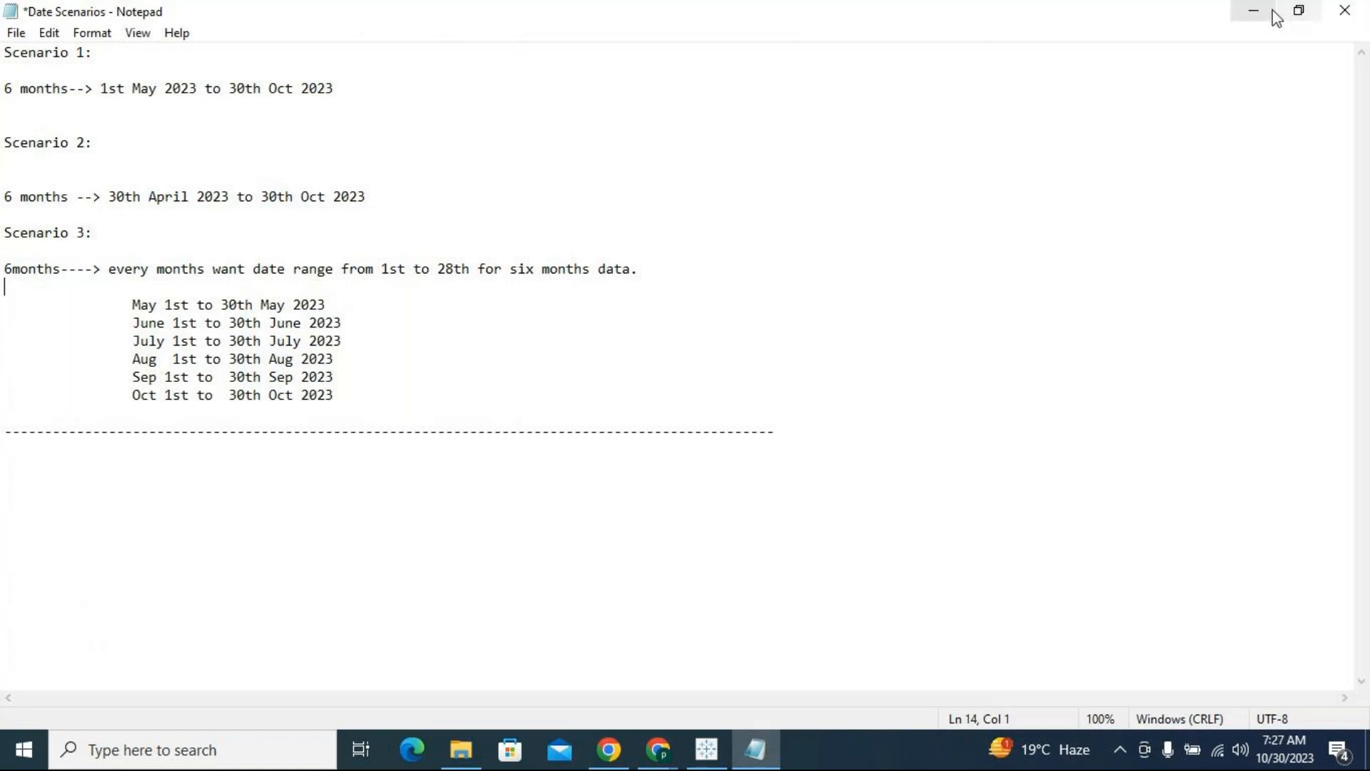
Return to Tableau and, on a new worksheet, add Order Date to Rows as a discrete exact date
click(1252, 12)
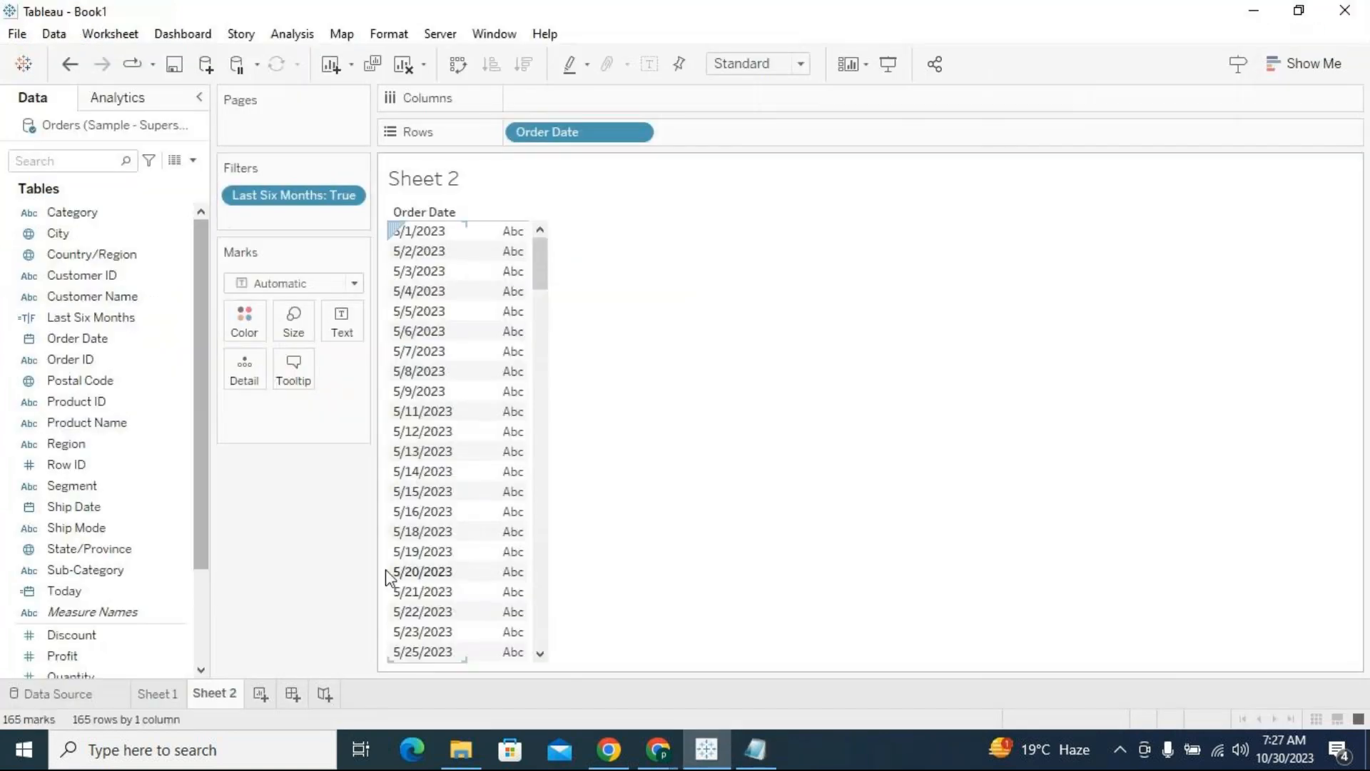
click(261, 693)
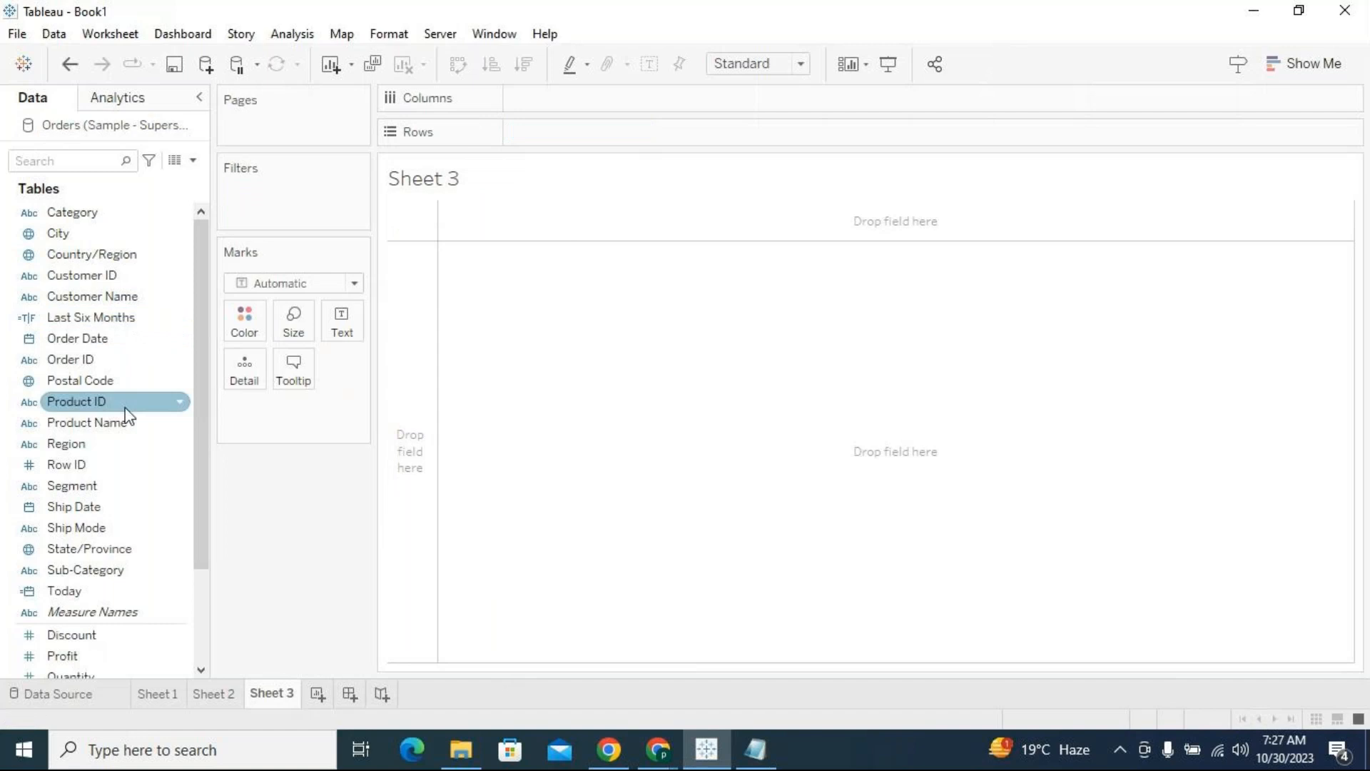
scroll(113, 494, down, 1)
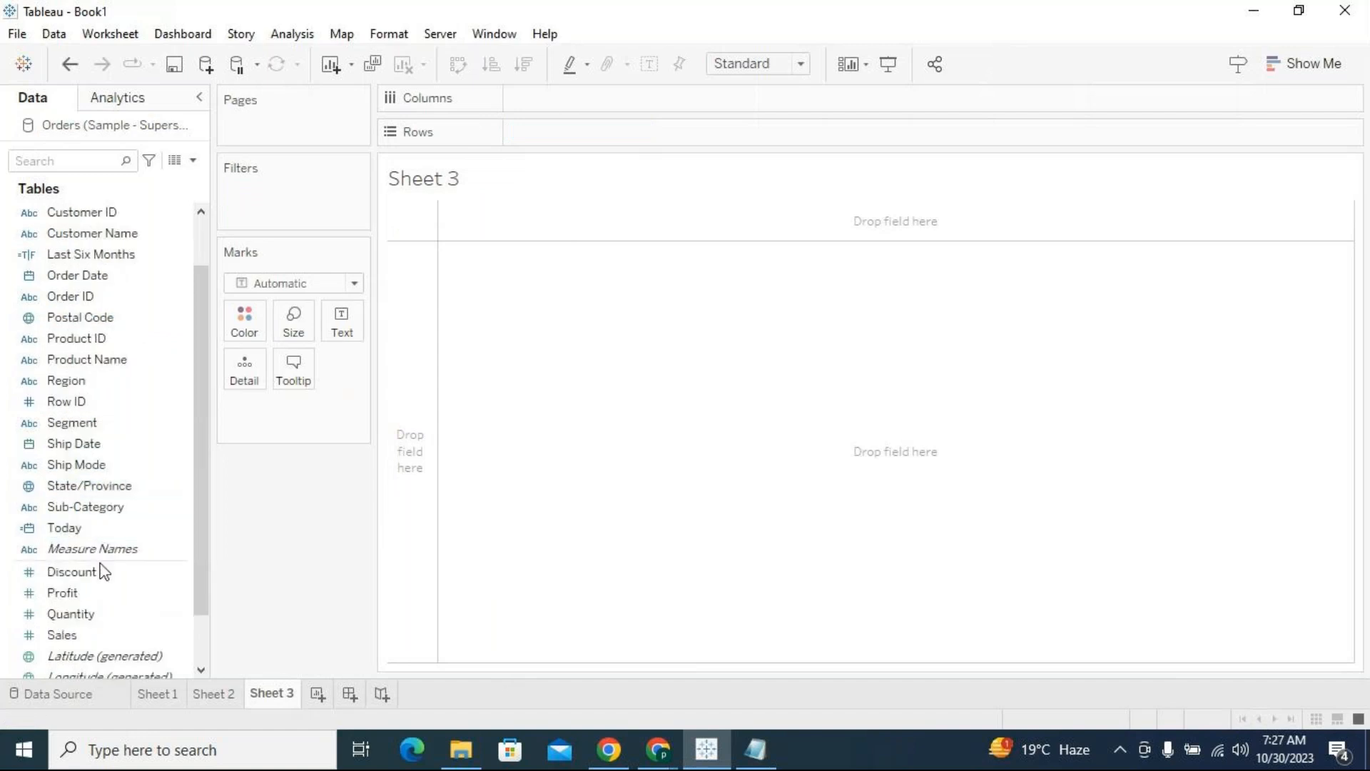
drag(75, 279, 606, 149)
click(637, 136)
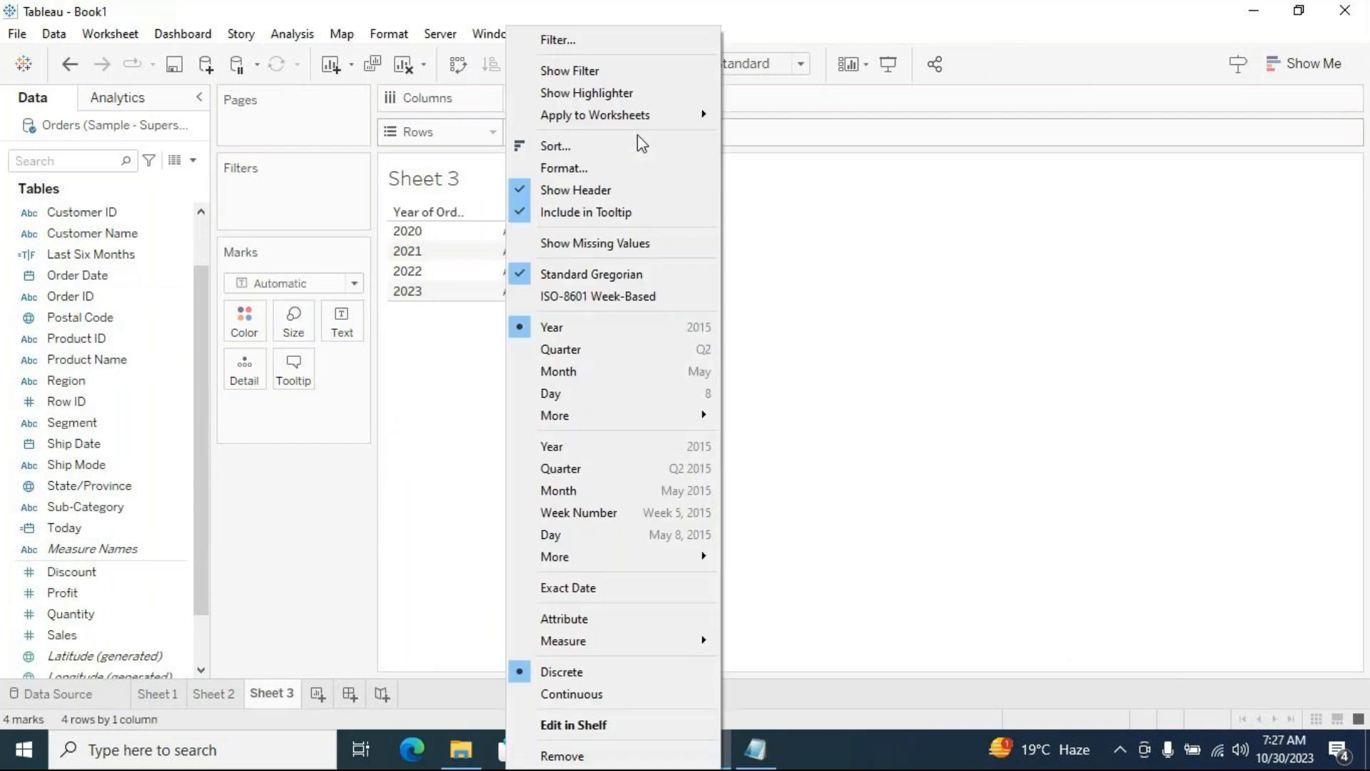
click(609, 602)
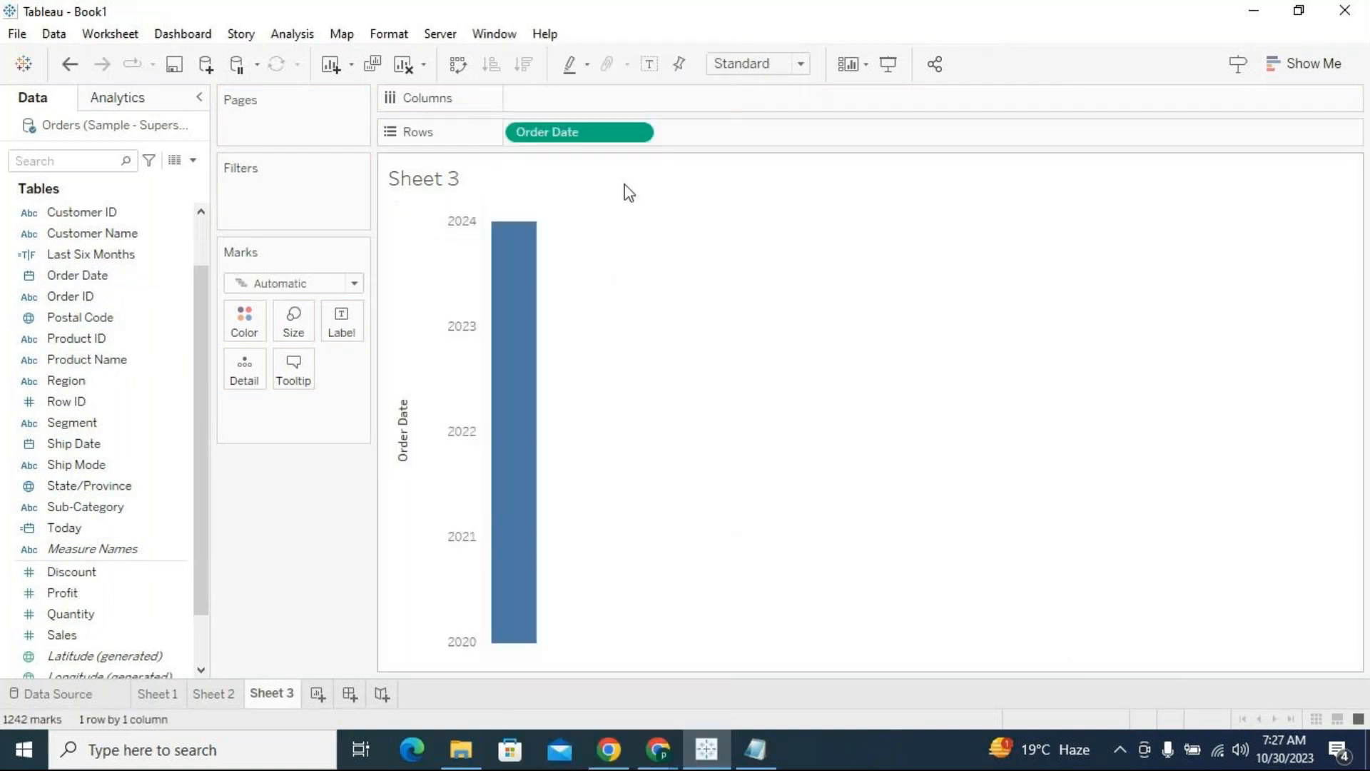
click(641, 136)
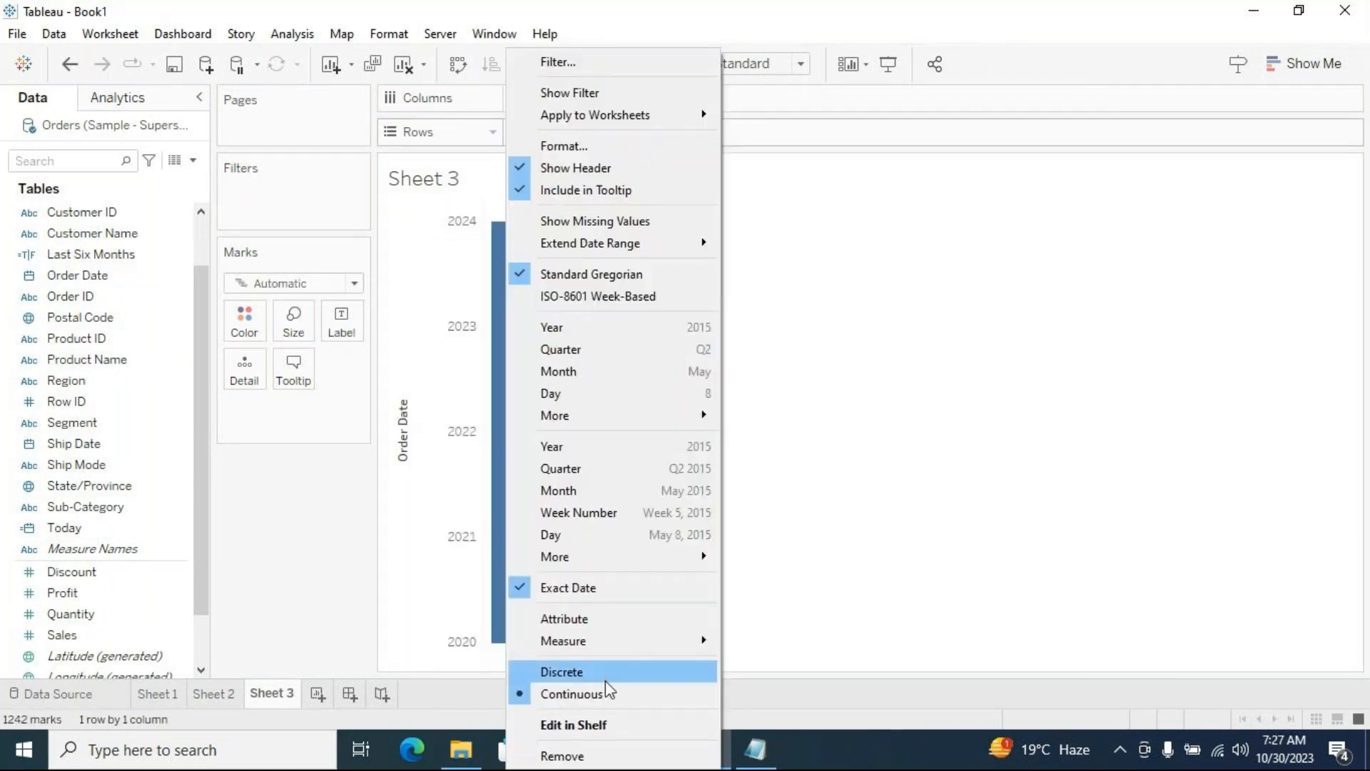
click(606, 678)
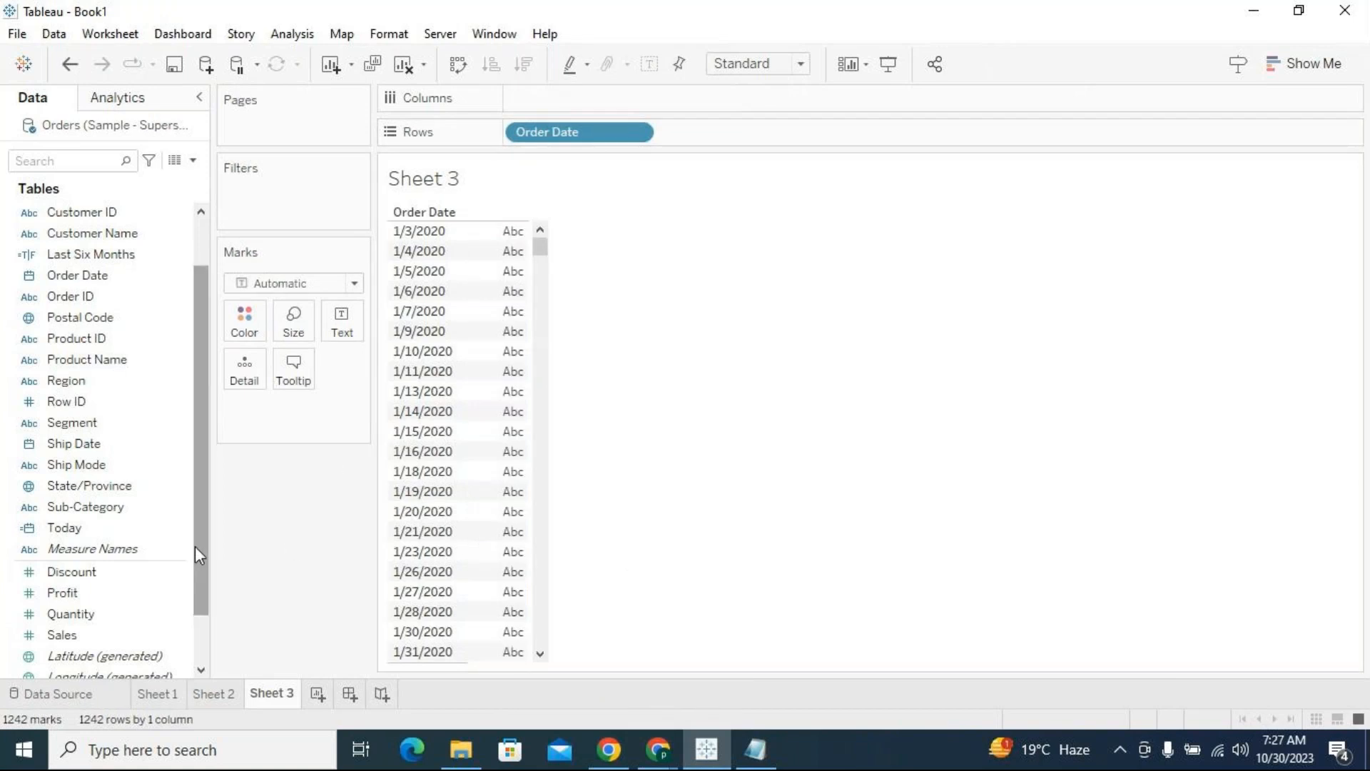
Create a new calculated field named Last Six months
click(193, 160)
click(99, 180)
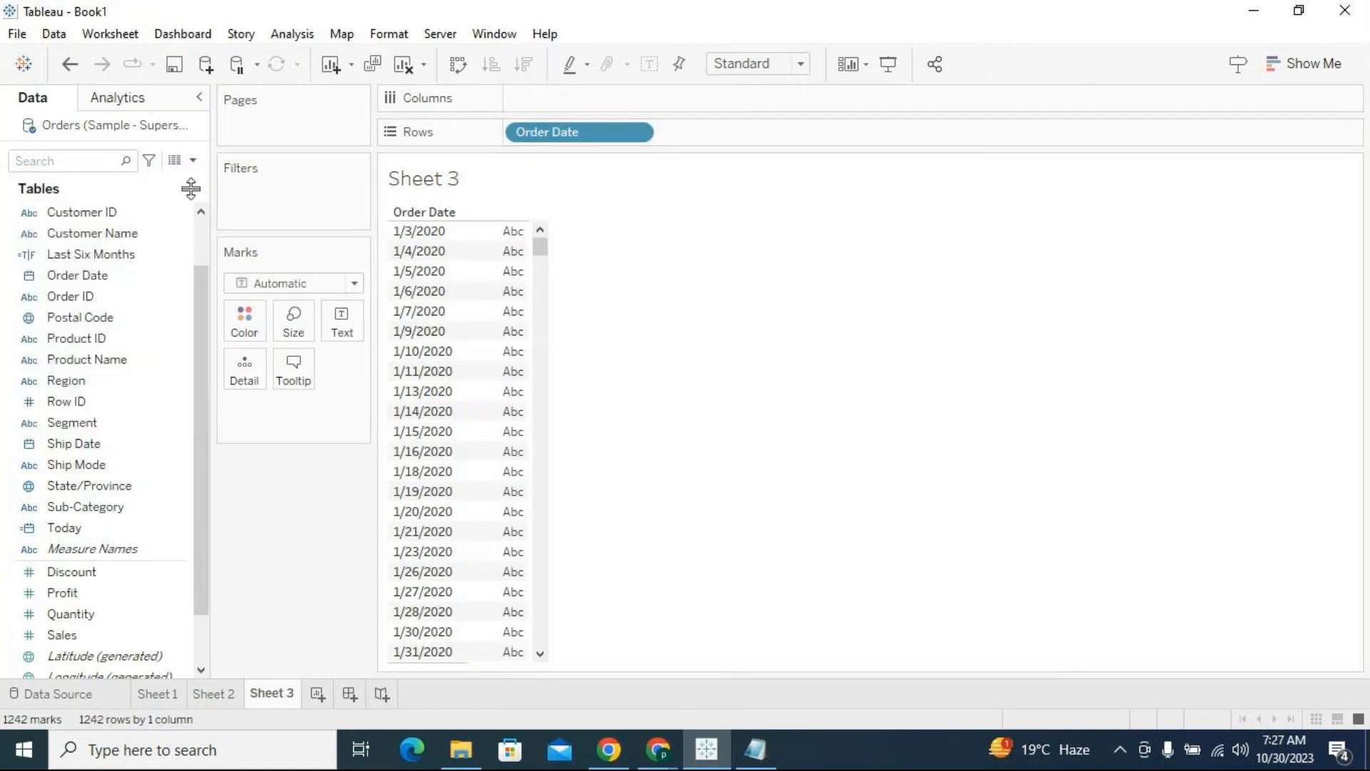
drag(645, 325, 648, 365)
click(479, 368)
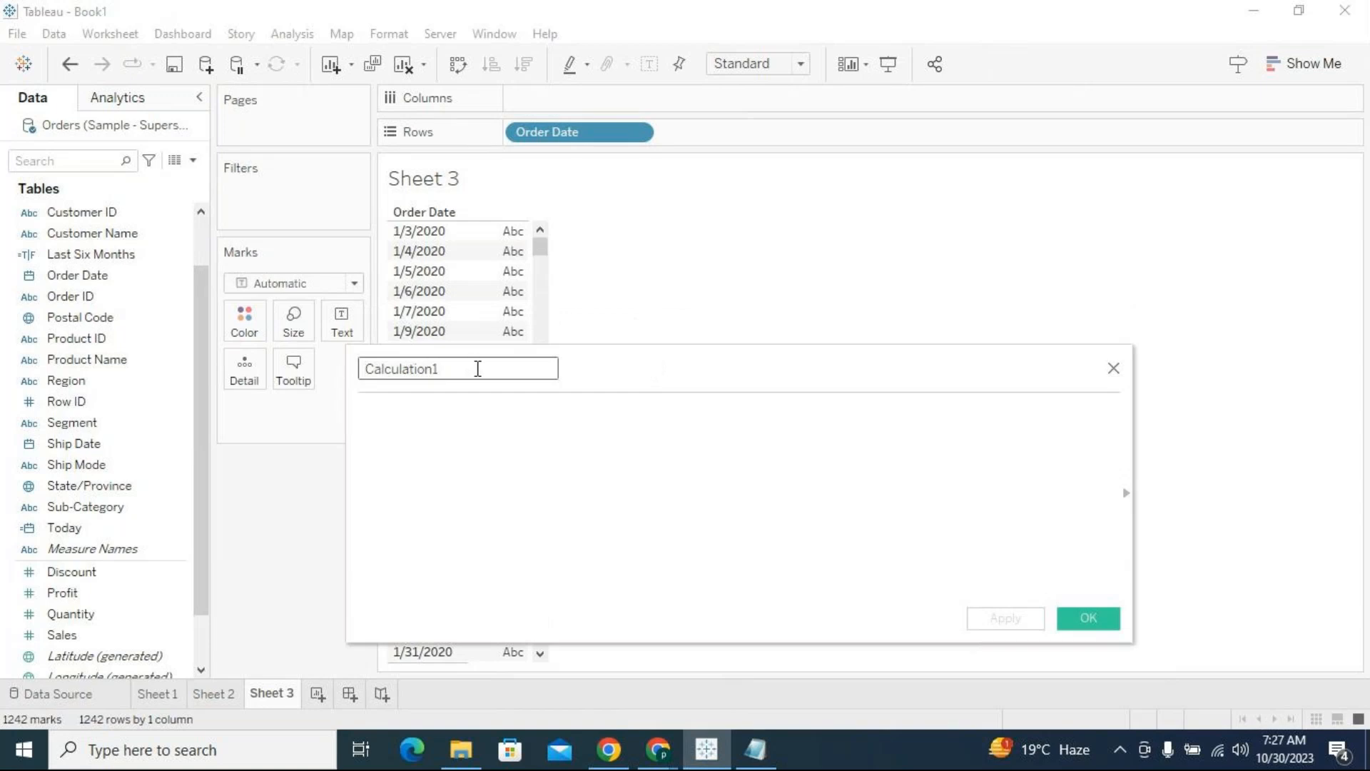
key(ctrl+a)
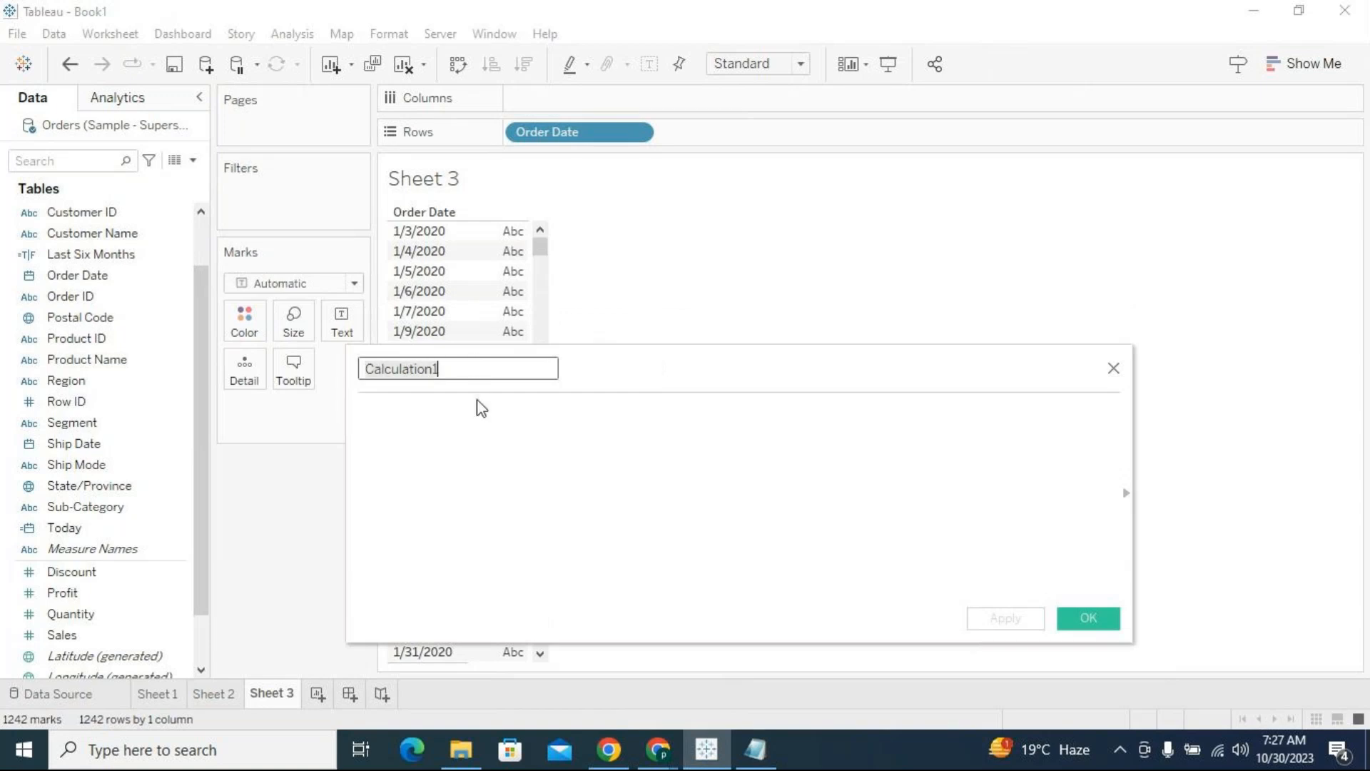
text(Last)
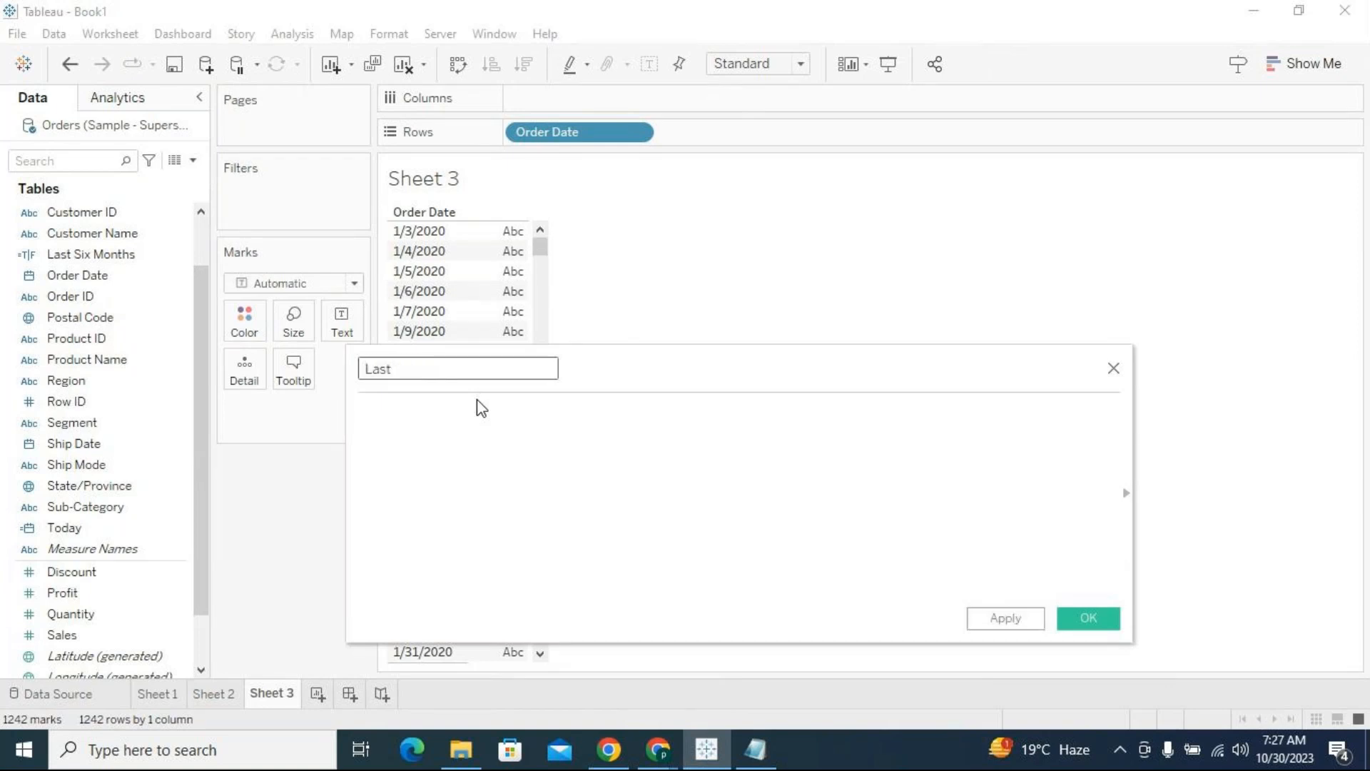
text( Six months)
Enter the formula DATEADD('month',-5,TODAY()) for the Last Six months calculation and apply it
click(484, 437)
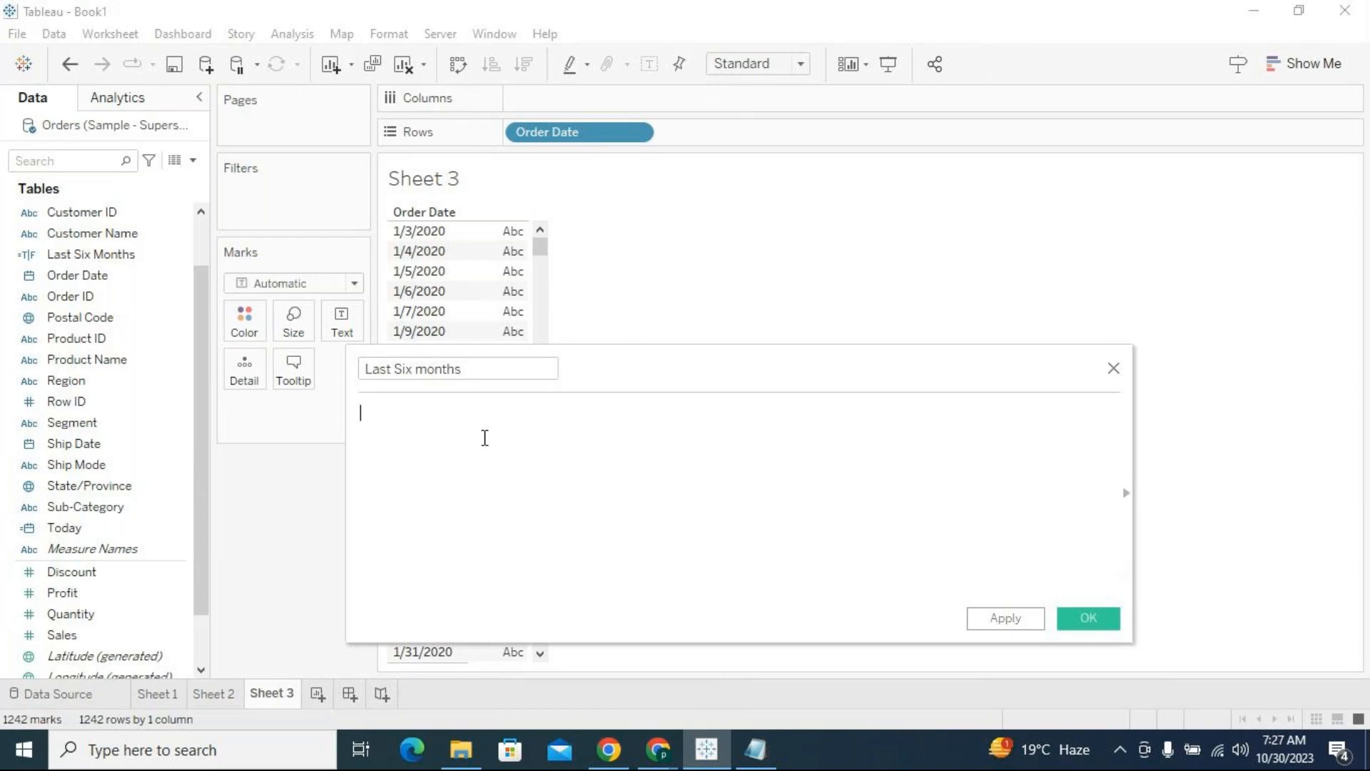
text(date)
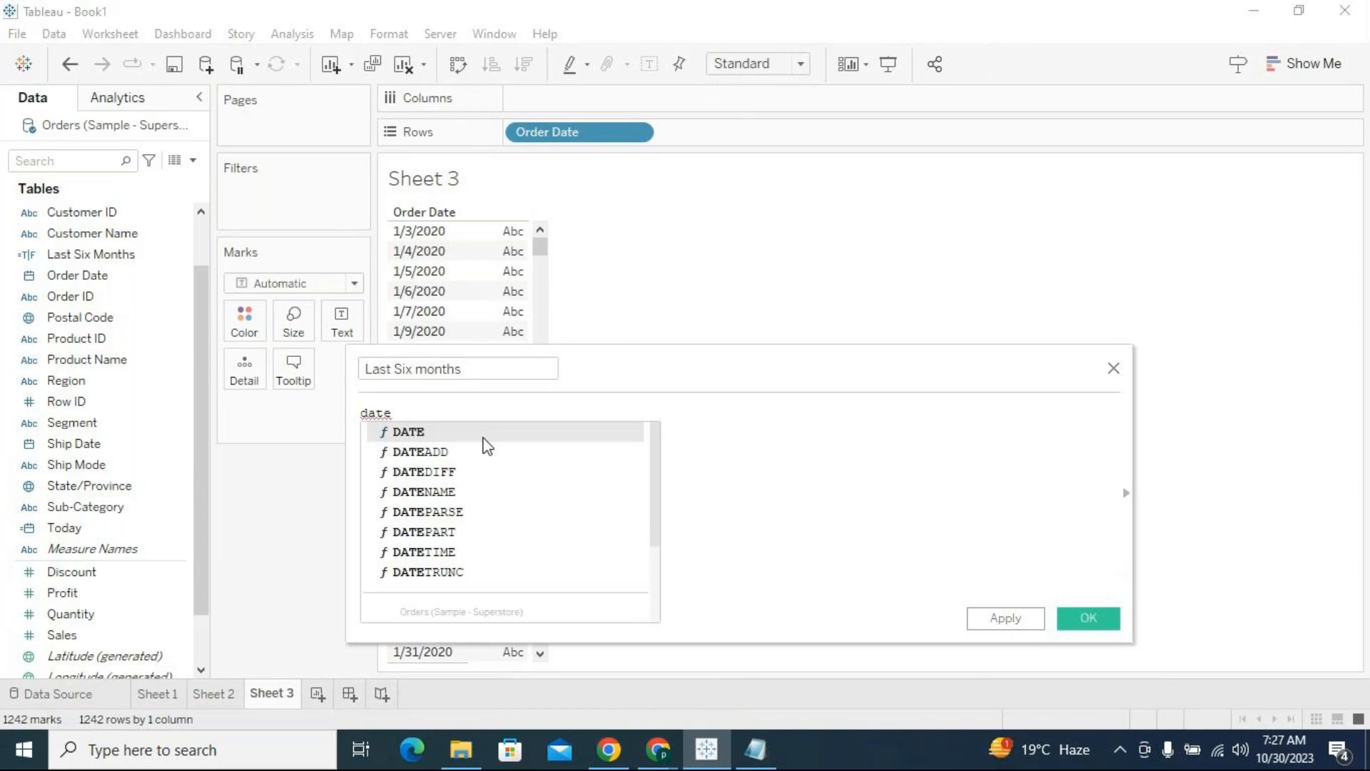
key(Down)
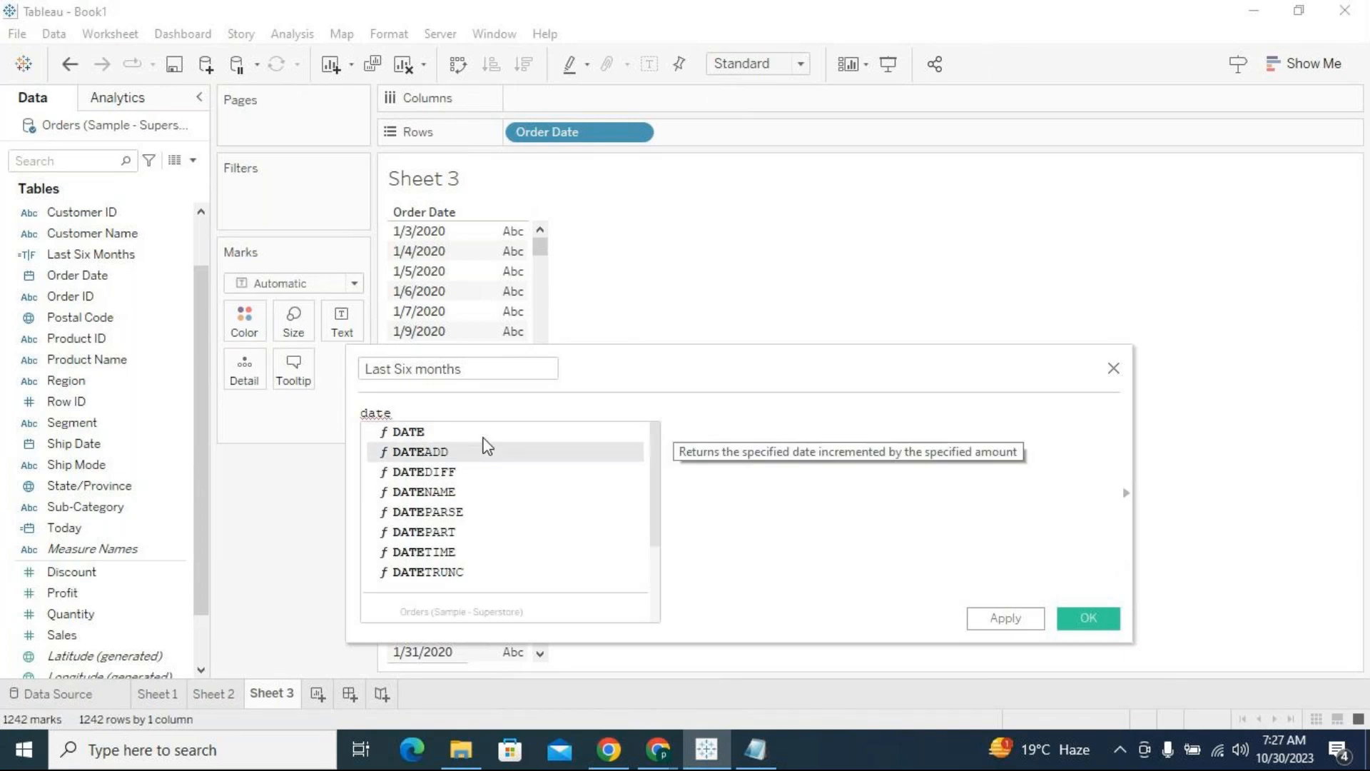
key(Return)
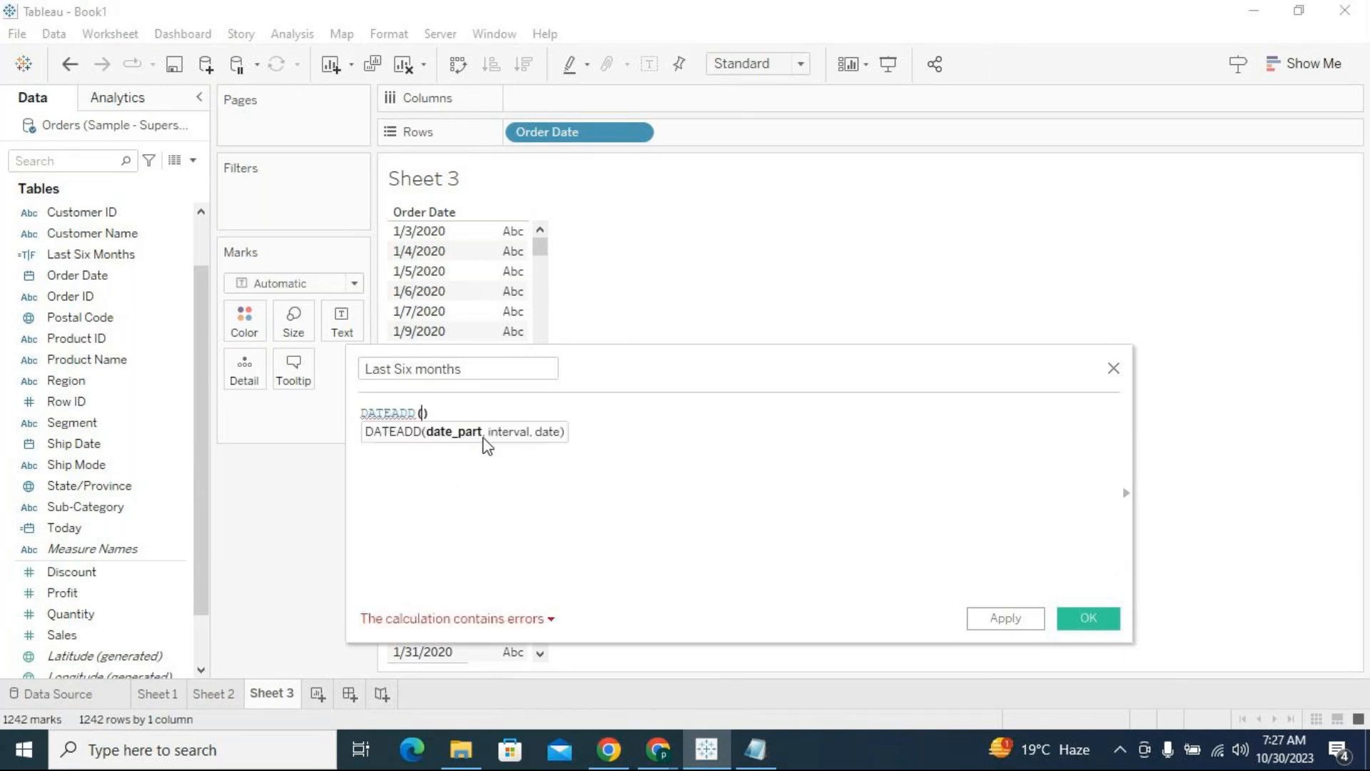
text('month)
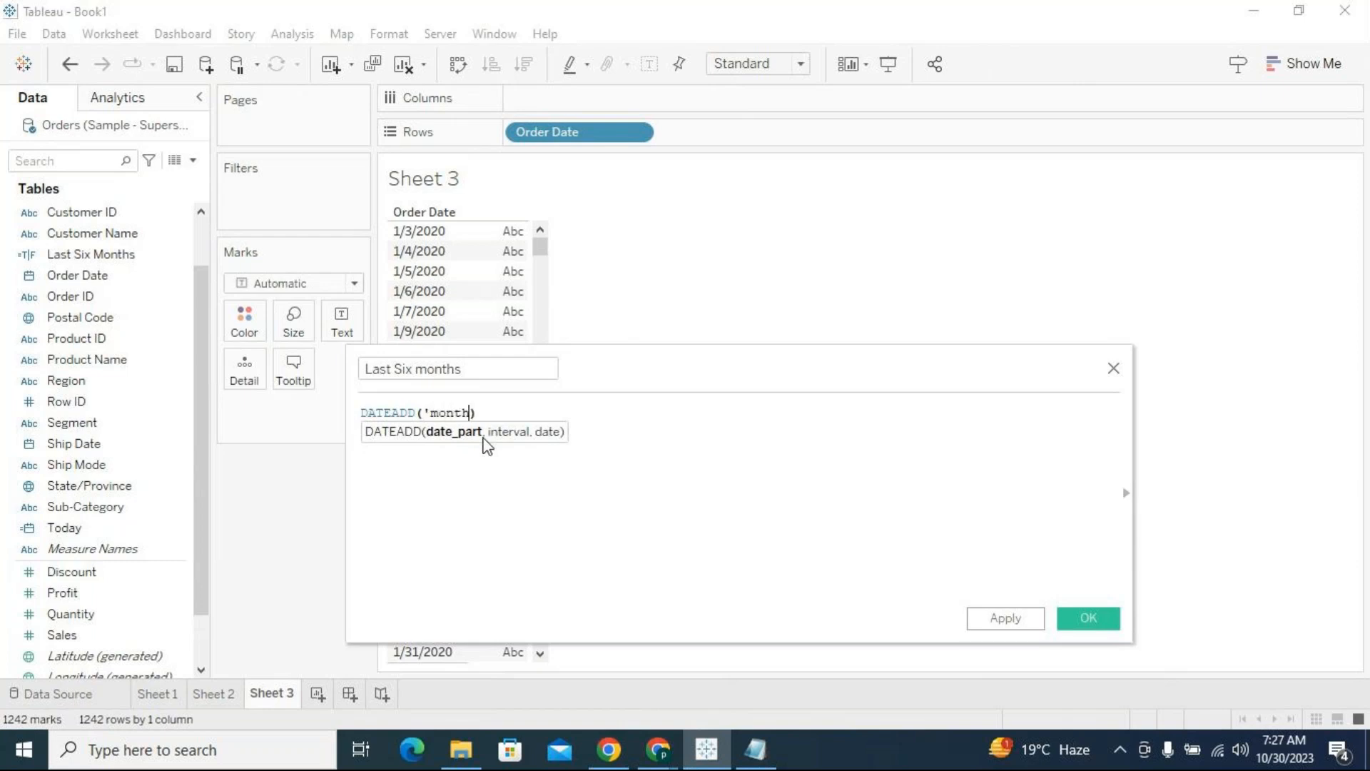
text(',)
text(-5)
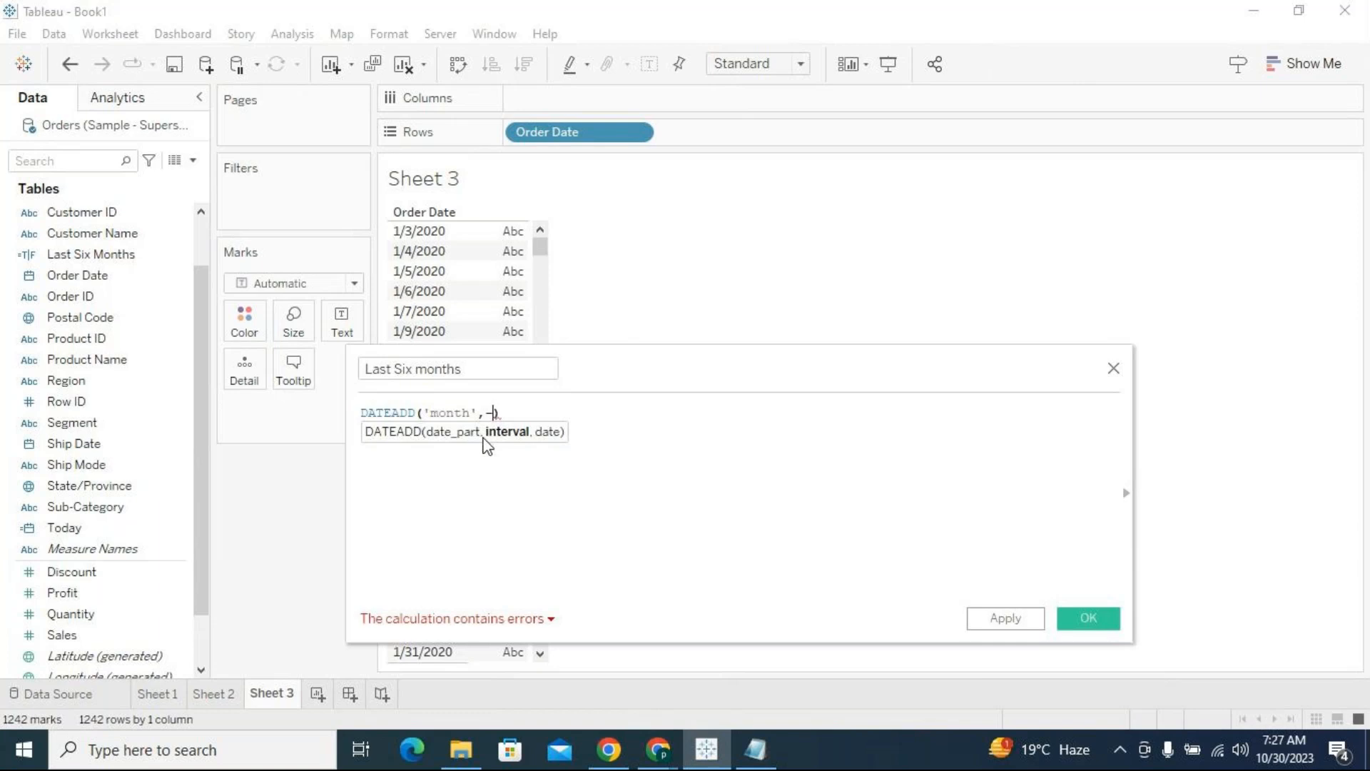
text(6)
key(BackSpace)
text(5,today)
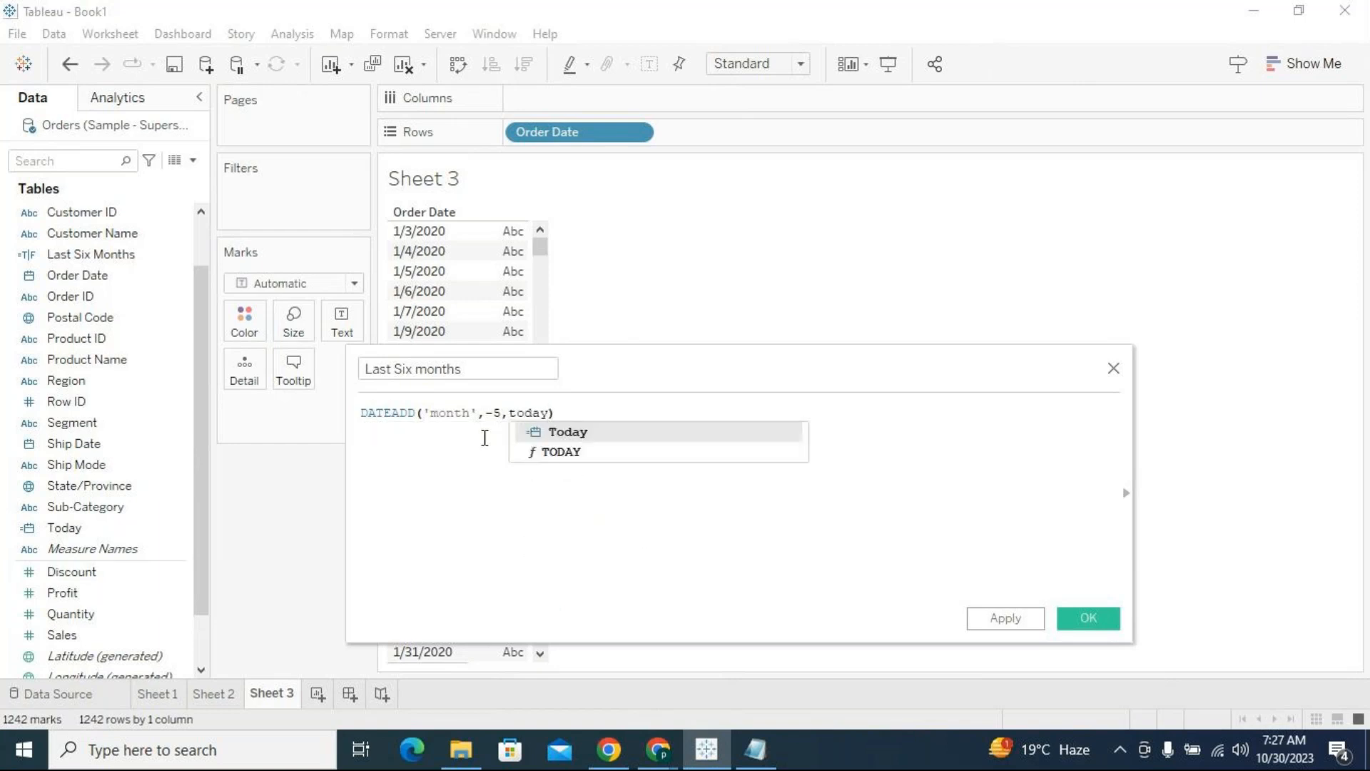
key(Down)
key(Return)
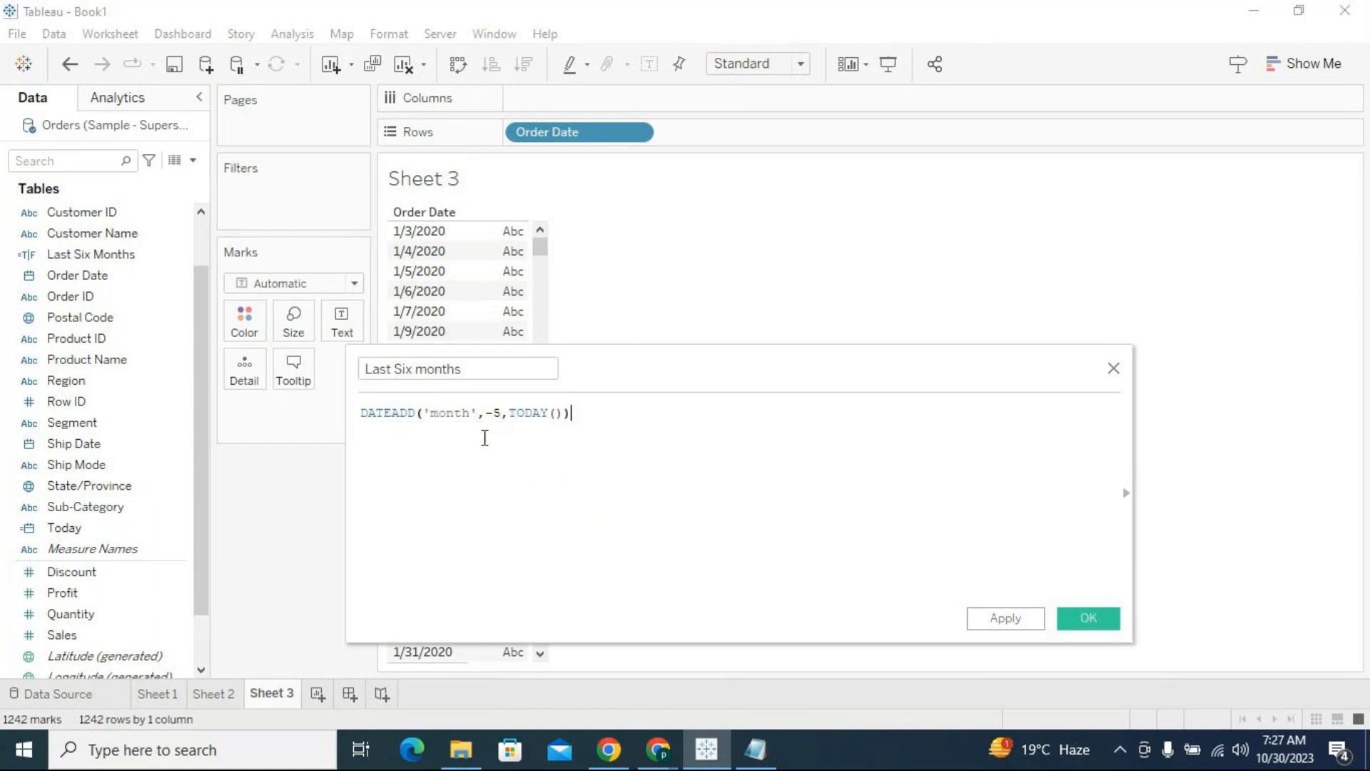
click(997, 619)
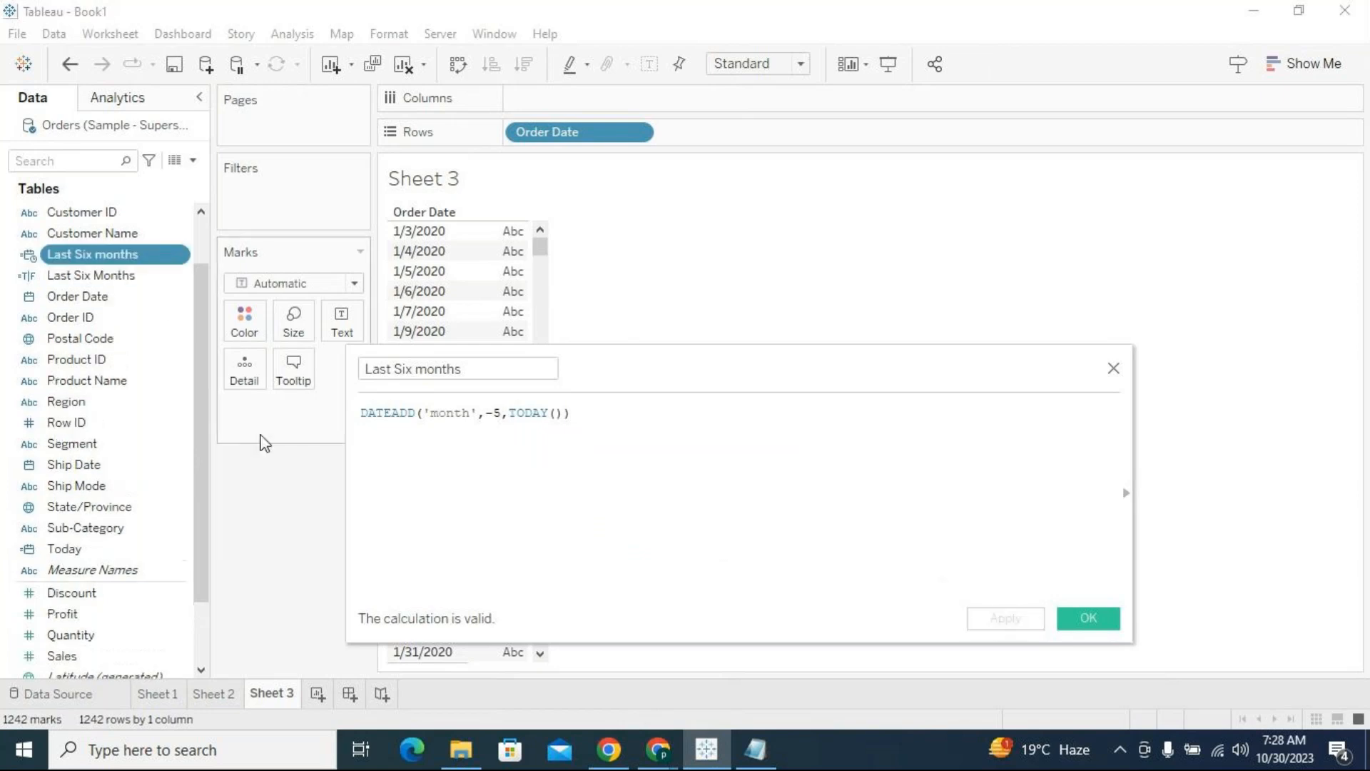
Add the Last Six months date field to Rows after Order Date as a discrete exact date
drag(135, 255, 842, 137)
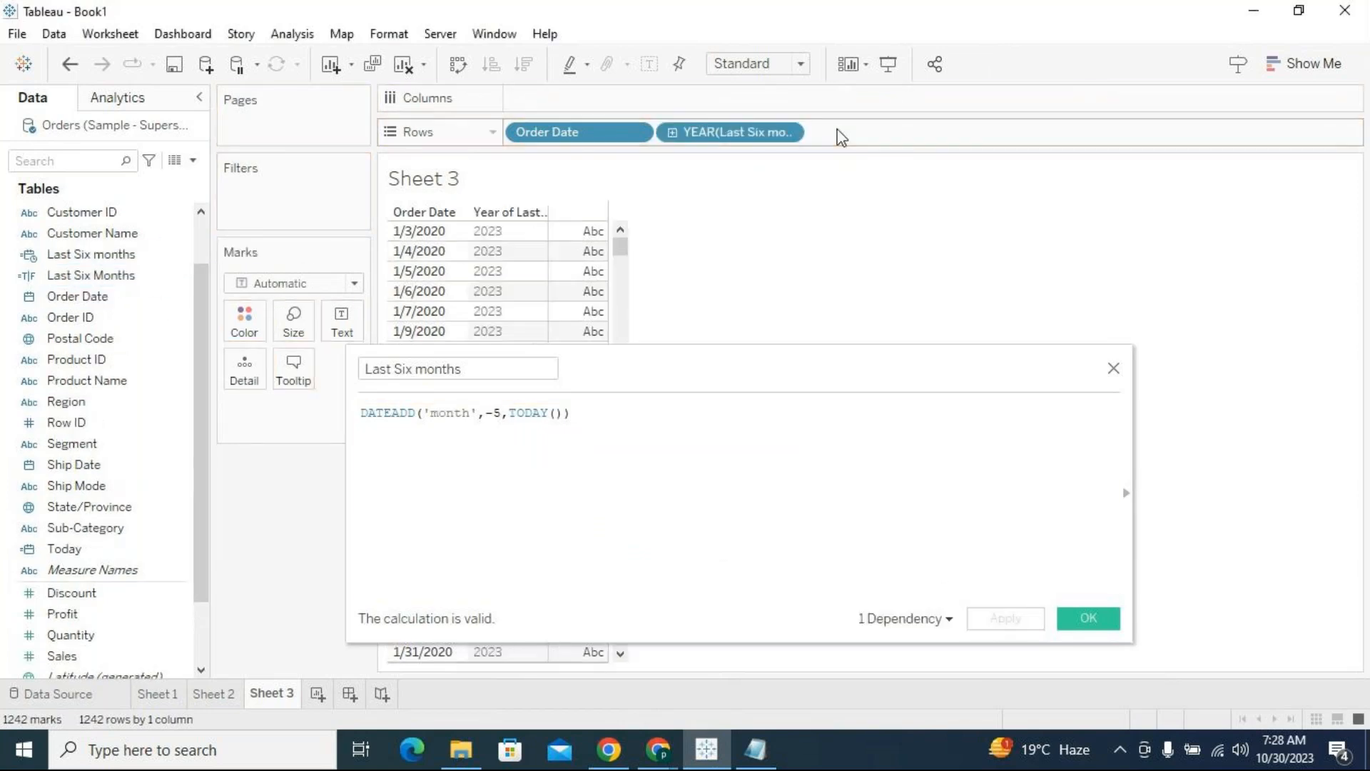
click(790, 134)
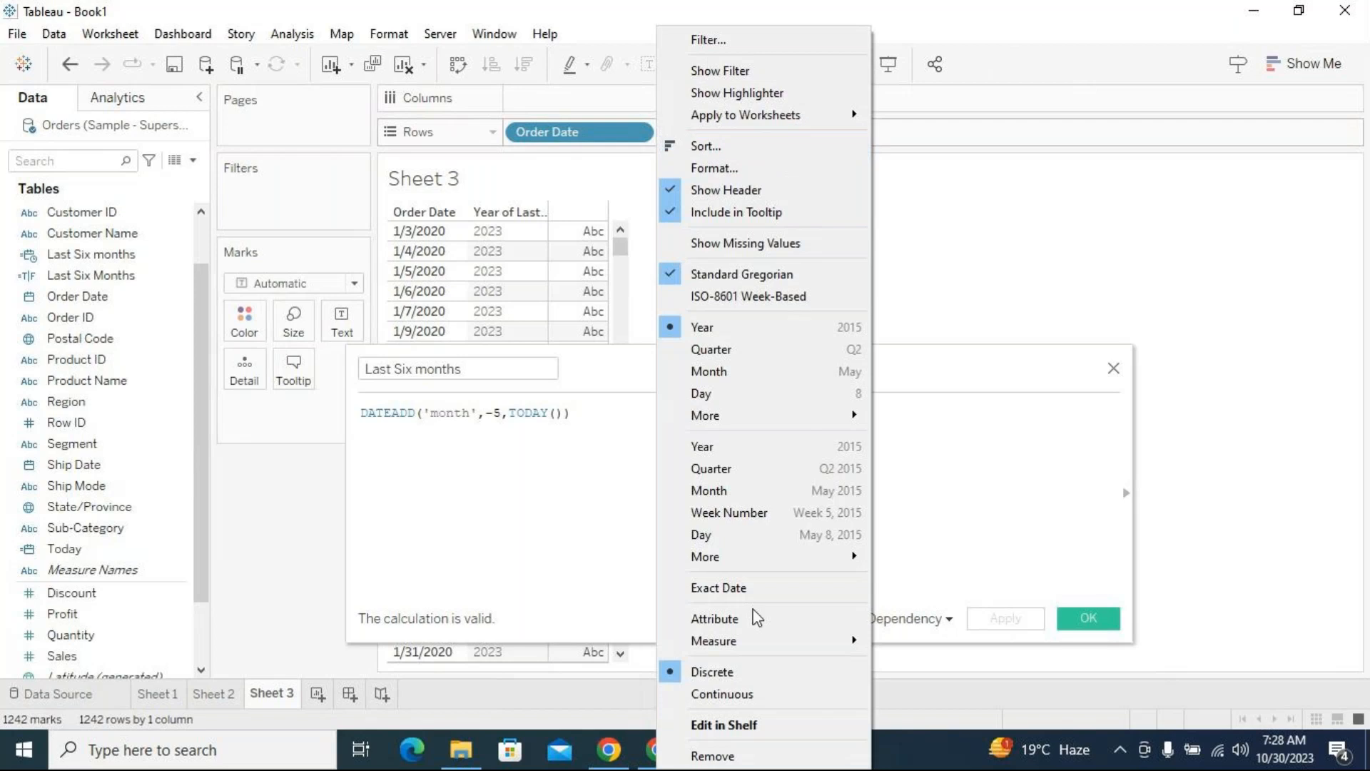
click(759, 589)
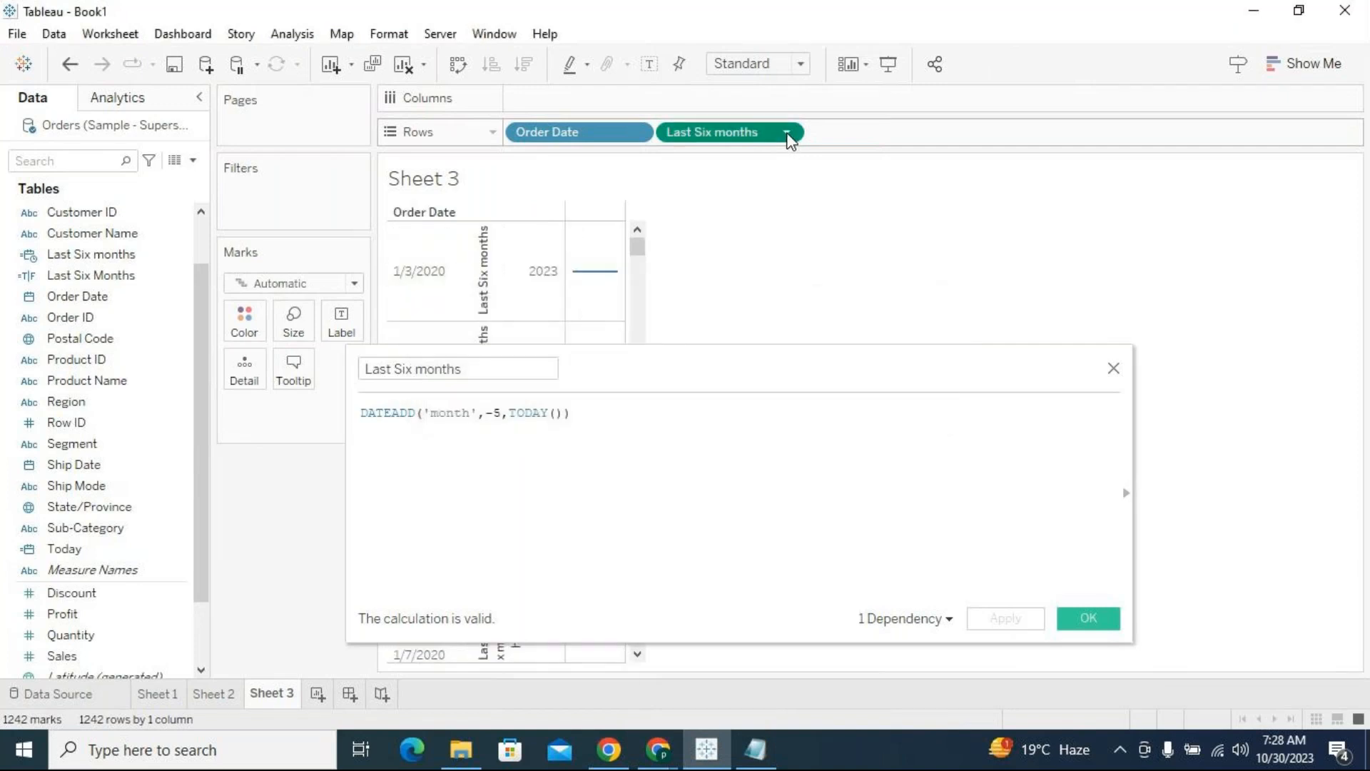
click(788, 136)
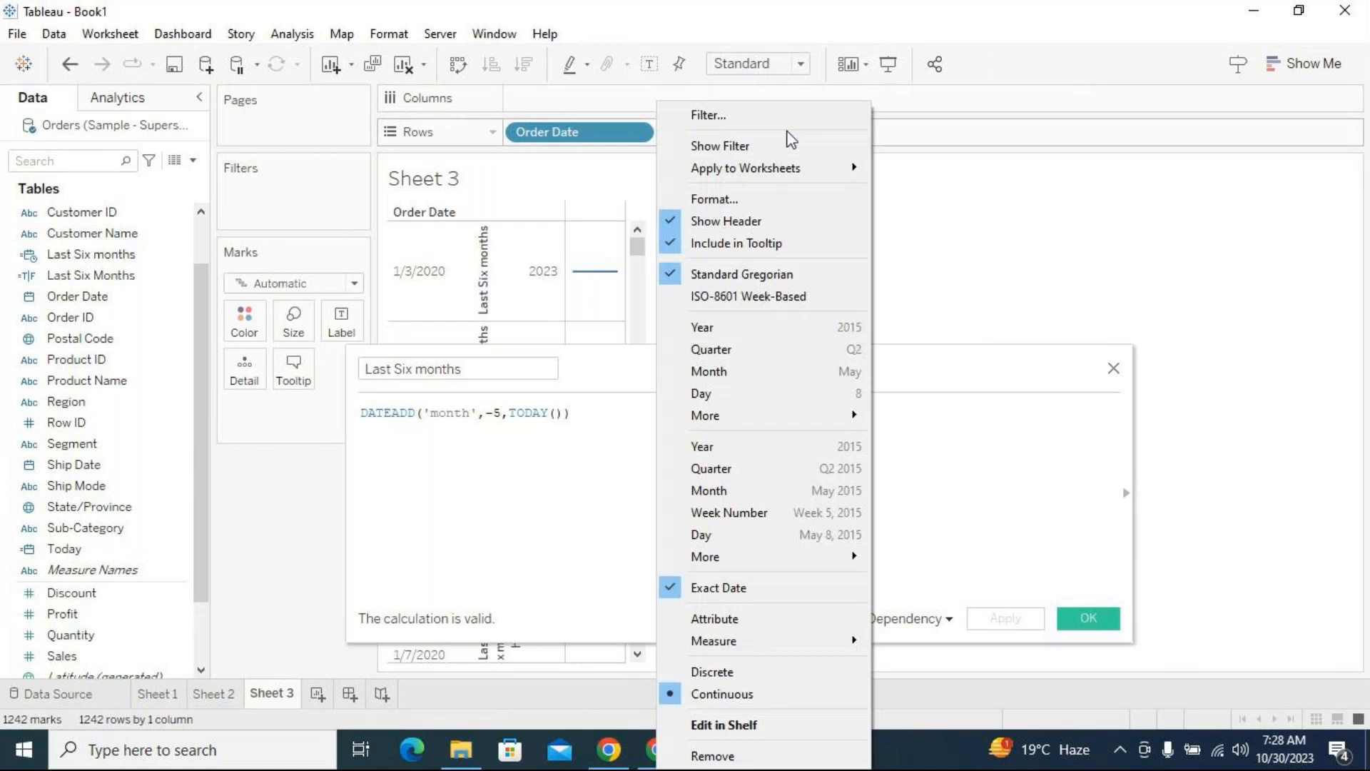
click(729, 675)
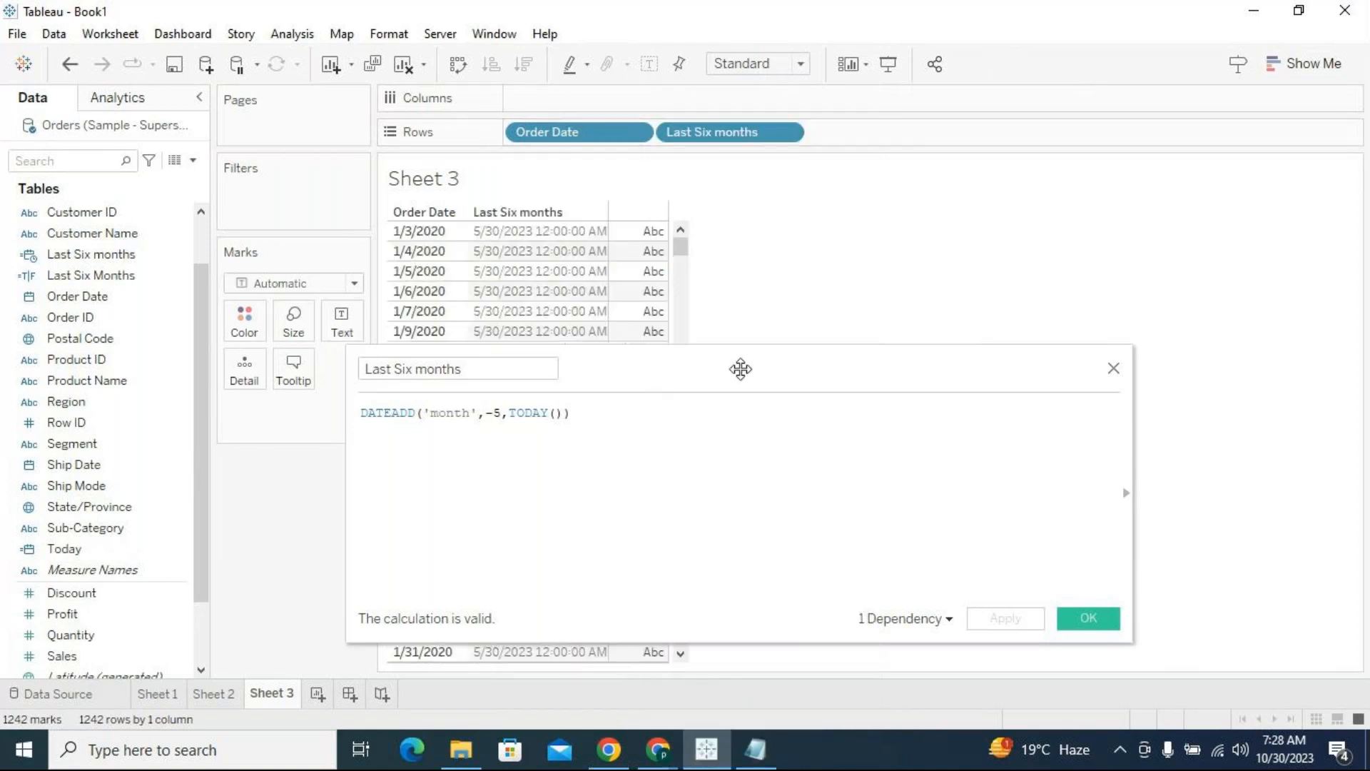
Inspect the Last Six months dates in the first and last rows of the table
drag(740, 364, 718, 341)
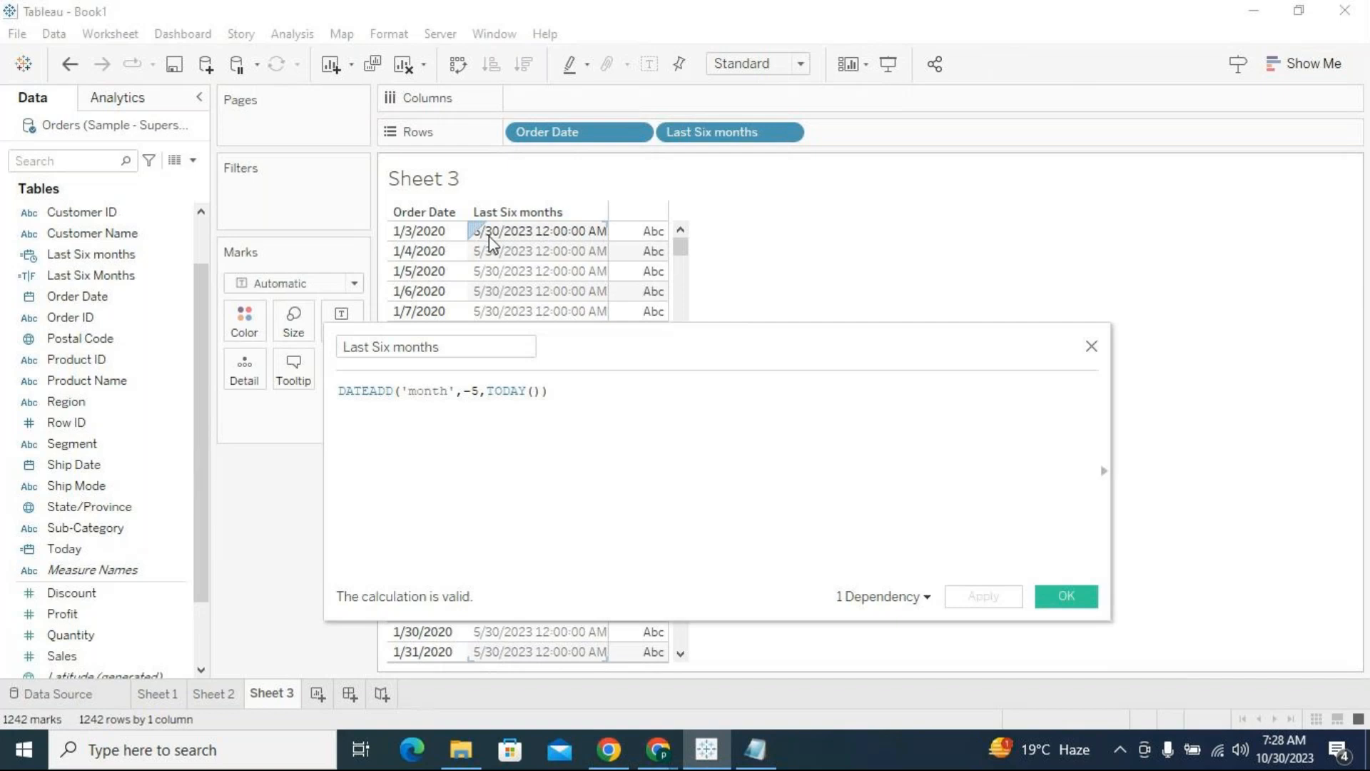
click(493, 239)
drag(680, 246, 587, 667)
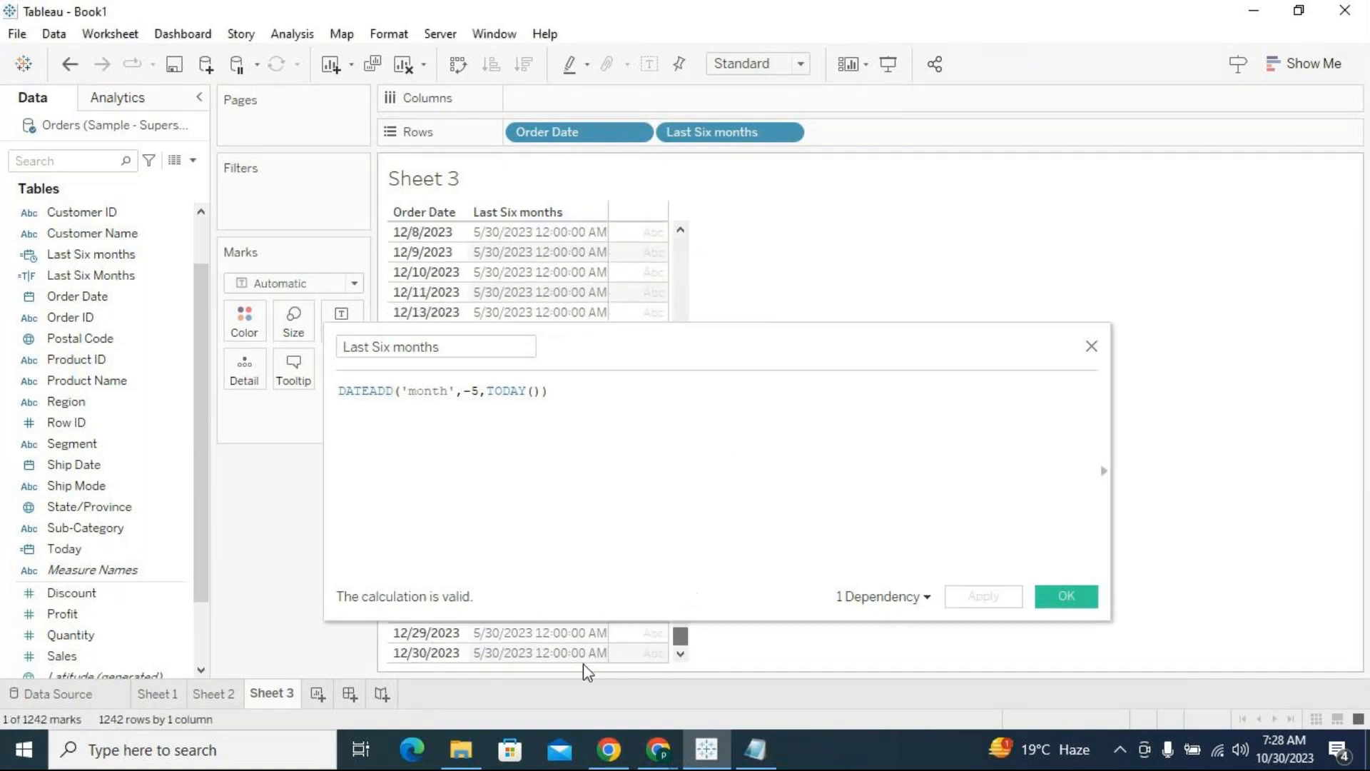
click(505, 651)
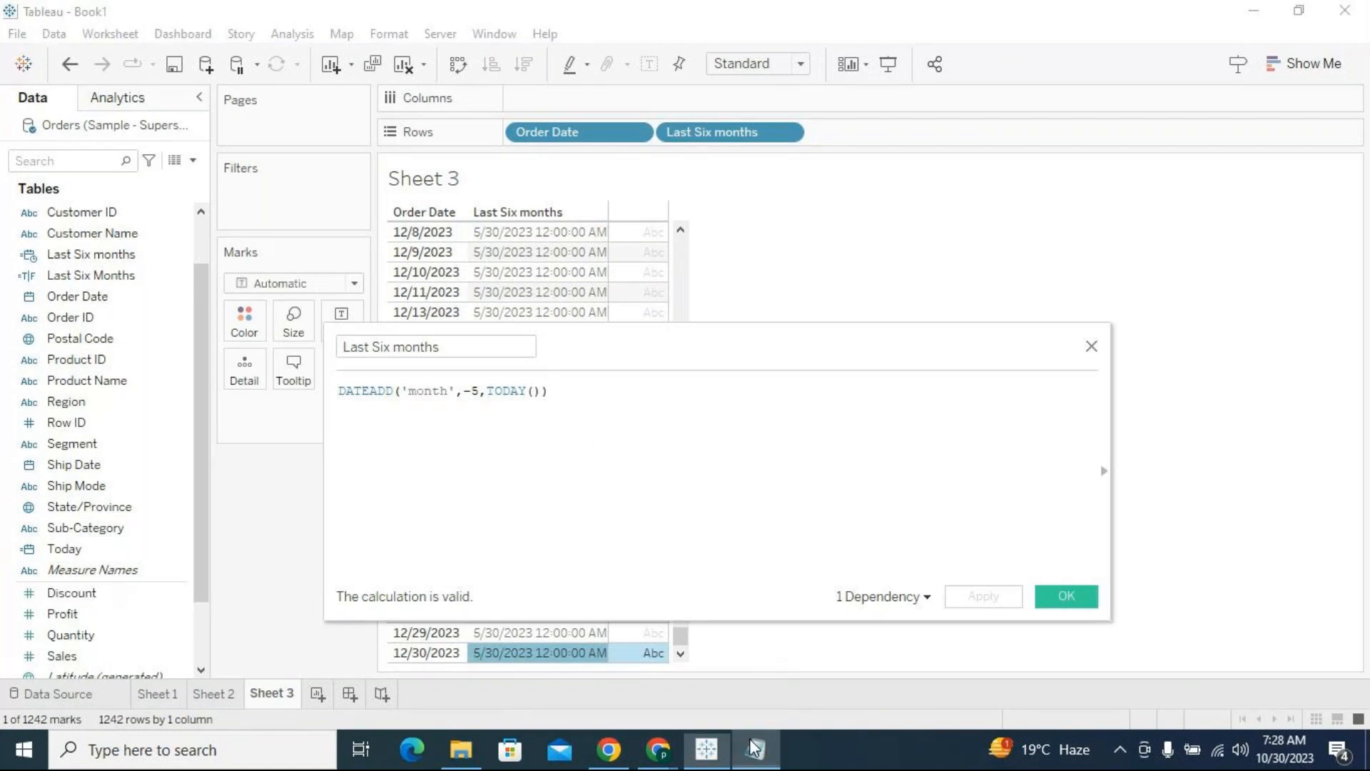
Review the Scenario 2 date range in the Notepad notes, then return to Tableau and check today's date in the system calendar
click(754, 747)
drag(392, 195, 113, 199)
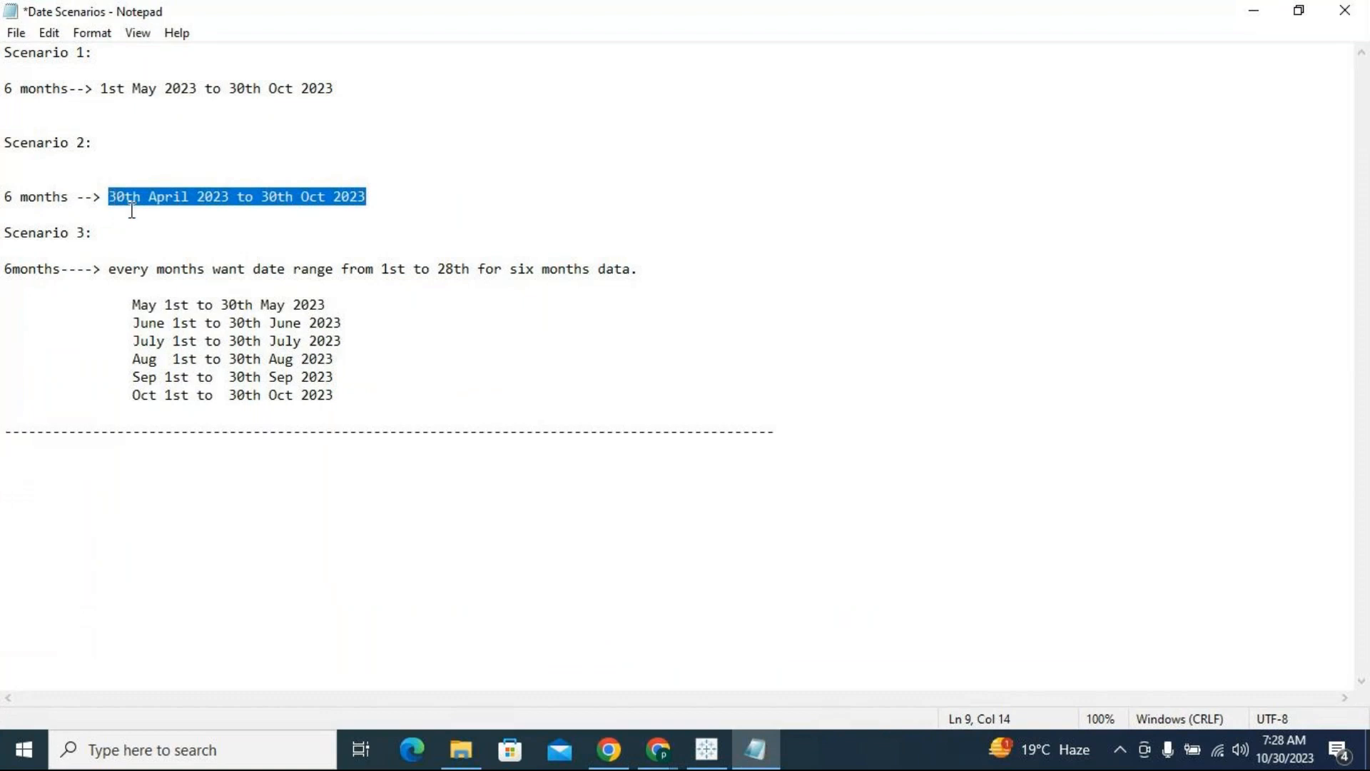
click(131, 211)
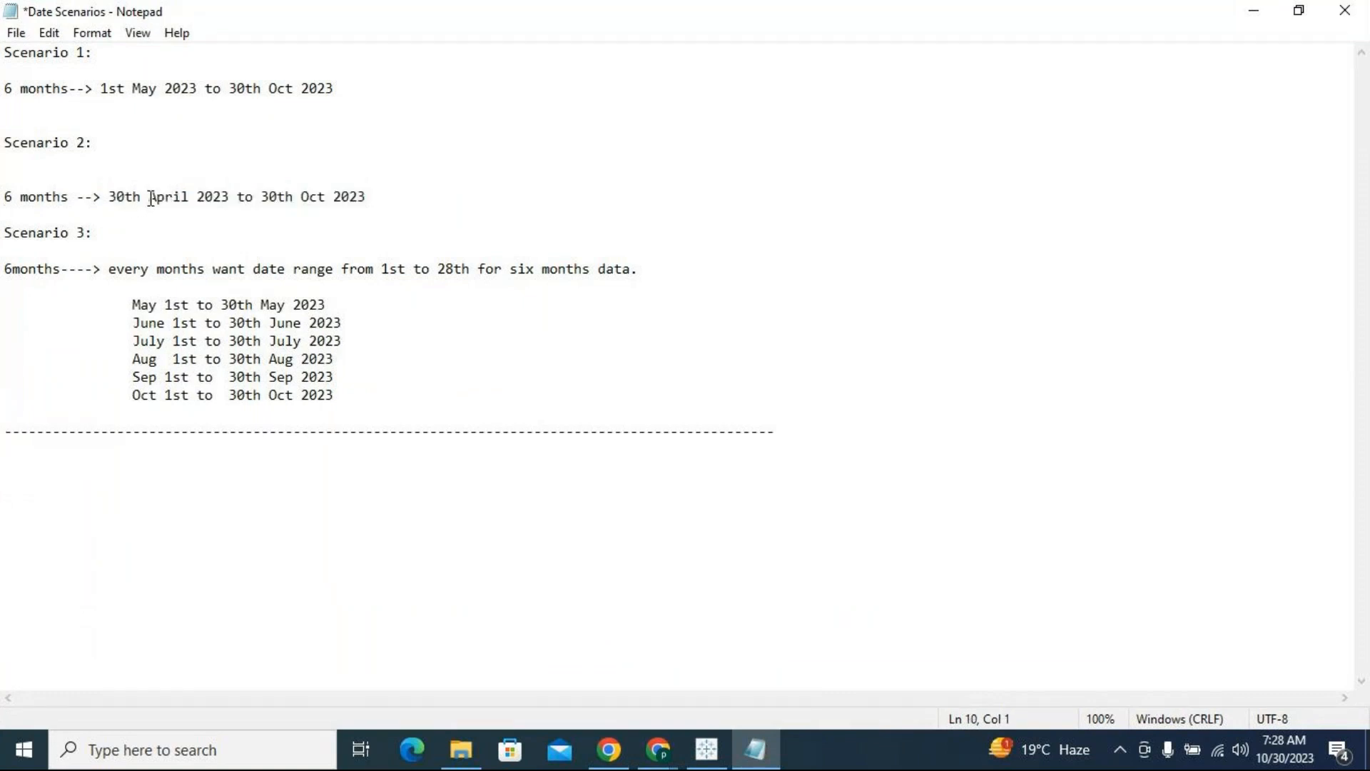
click(1257, 15)
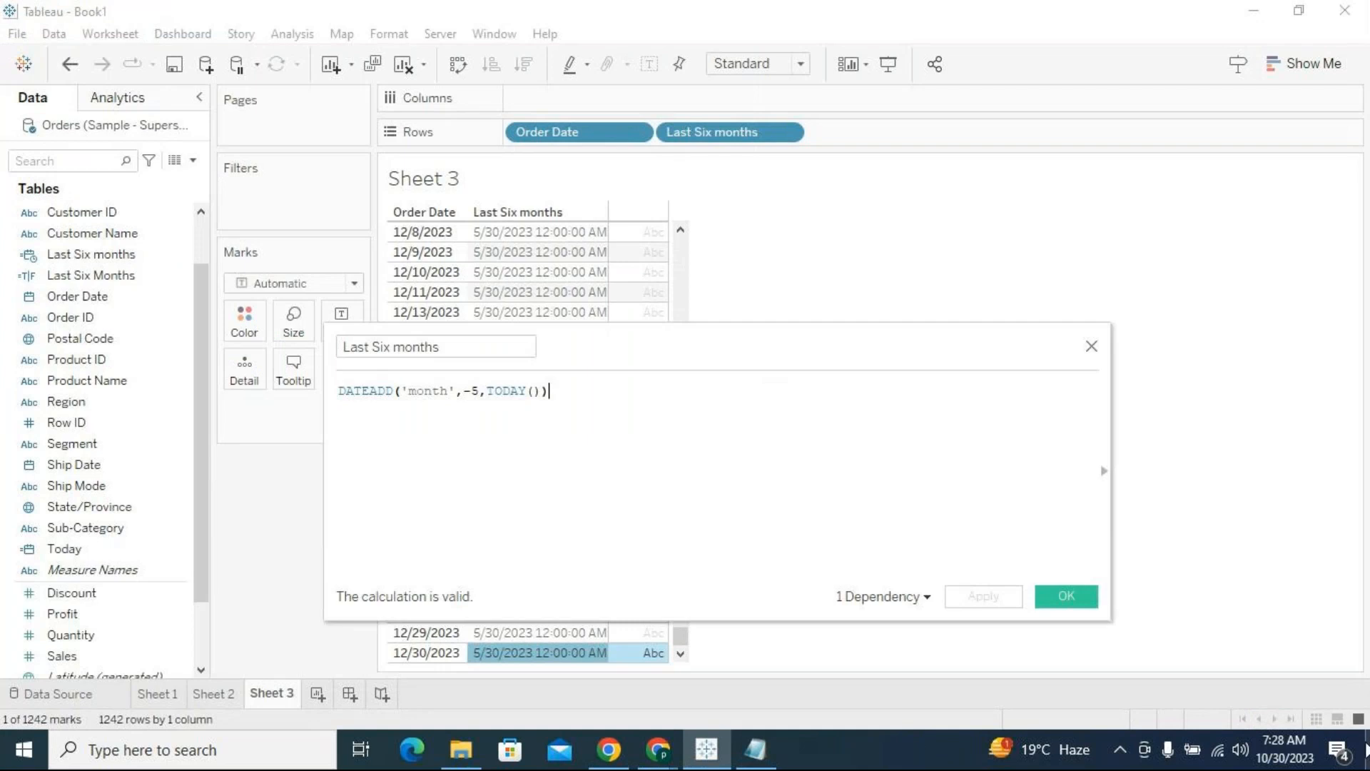
click(1292, 755)
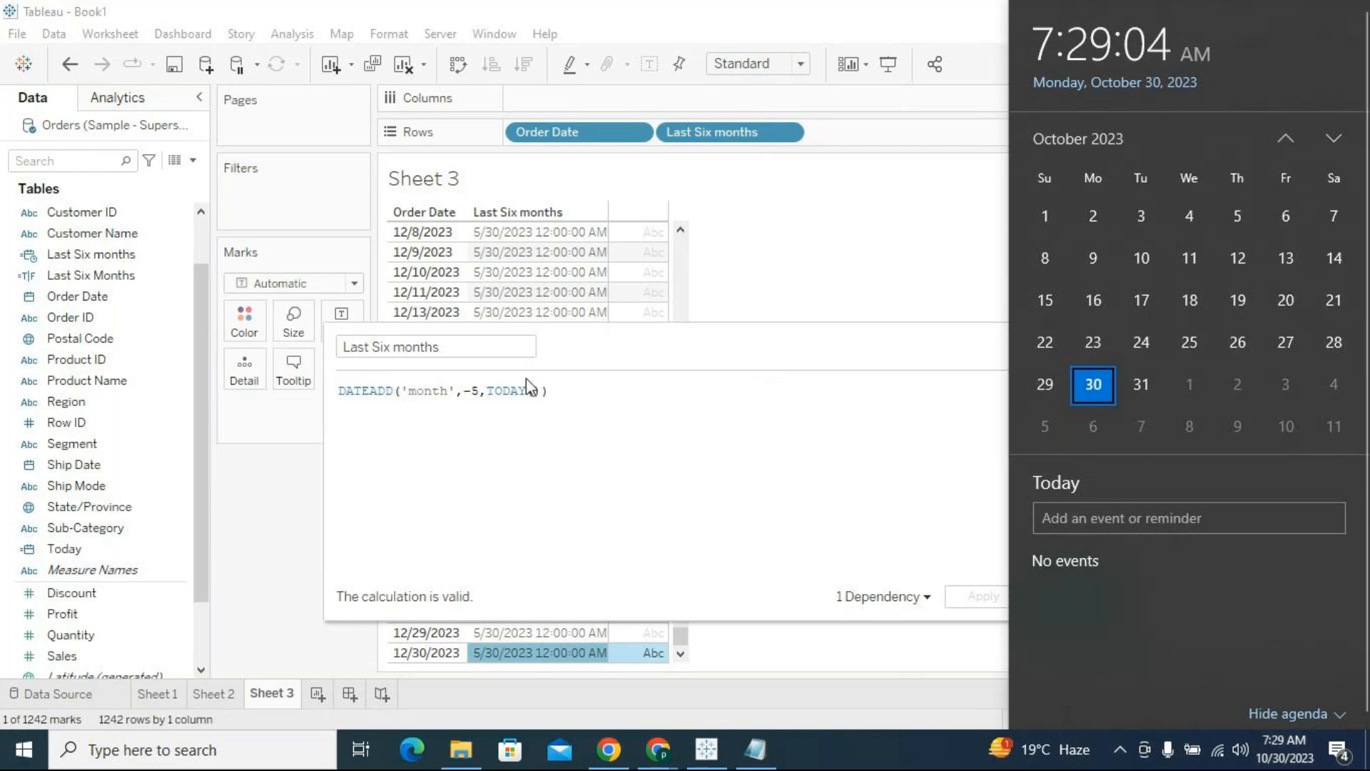
Change the month interval in the Last Six months formula to -6, apply it and close the calculation editor
click(475, 390)
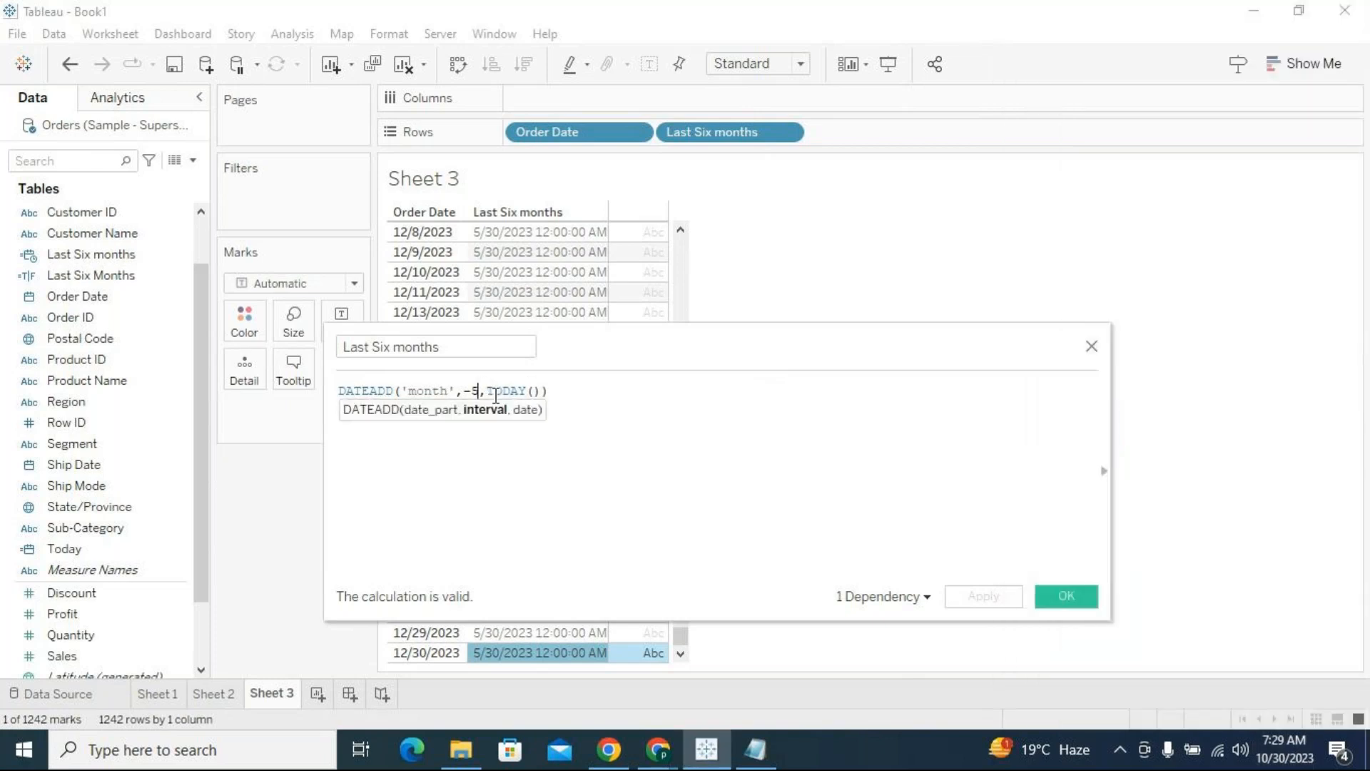
text(6)
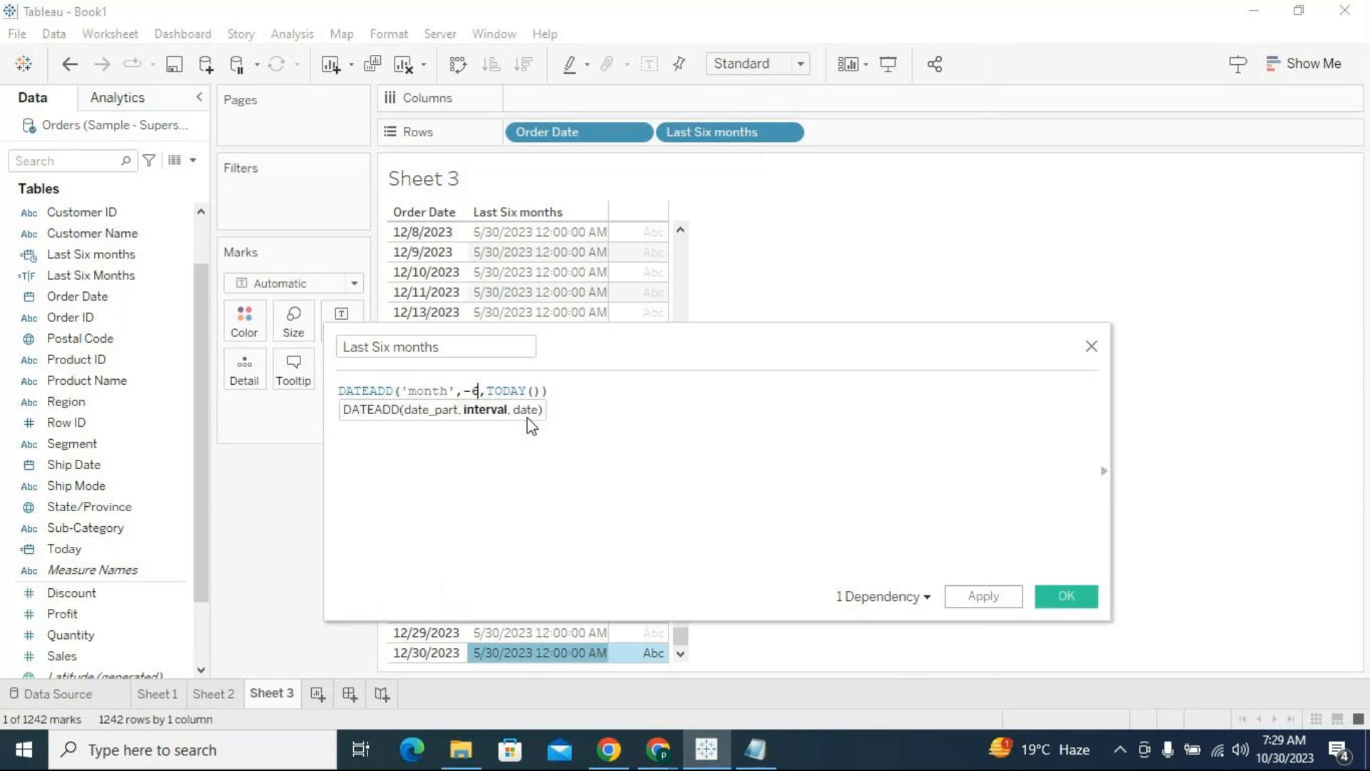
click(985, 599)
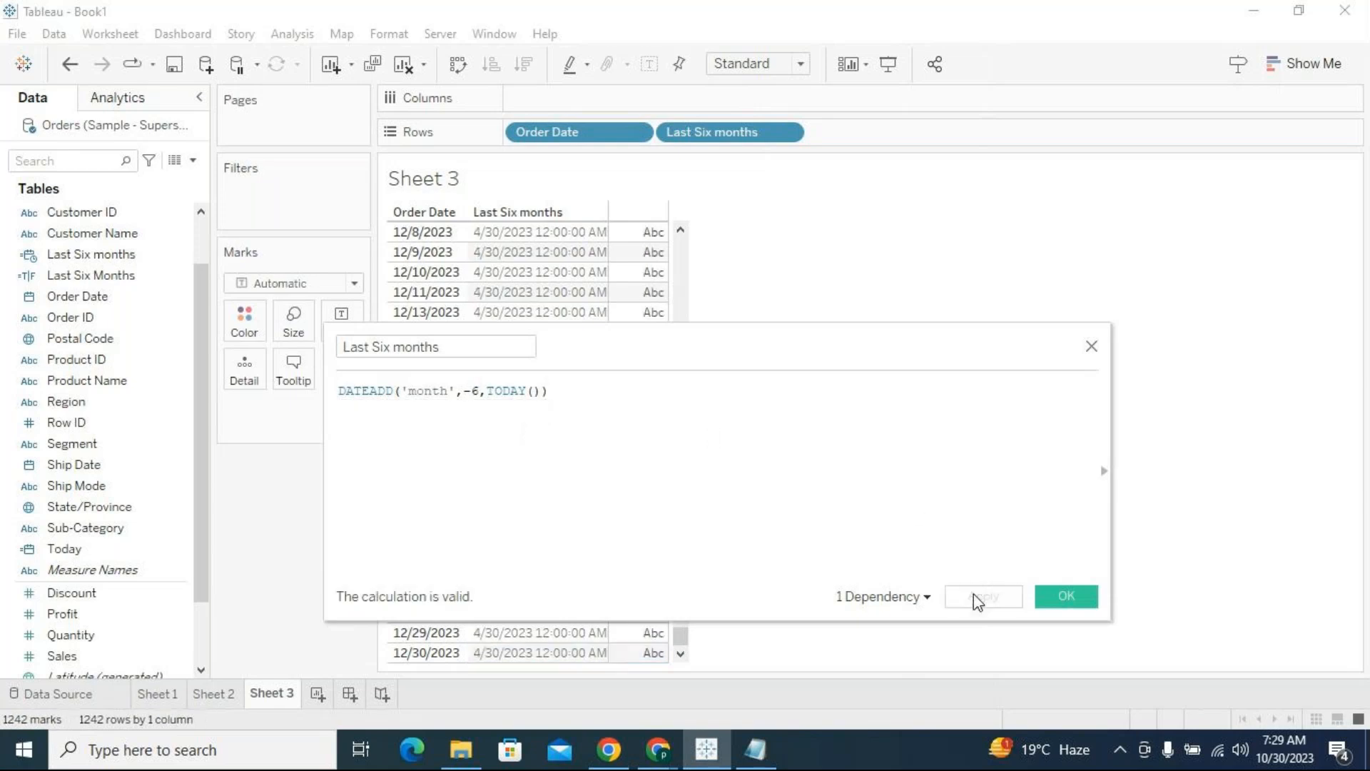
drag(728, 355, 764, 278)
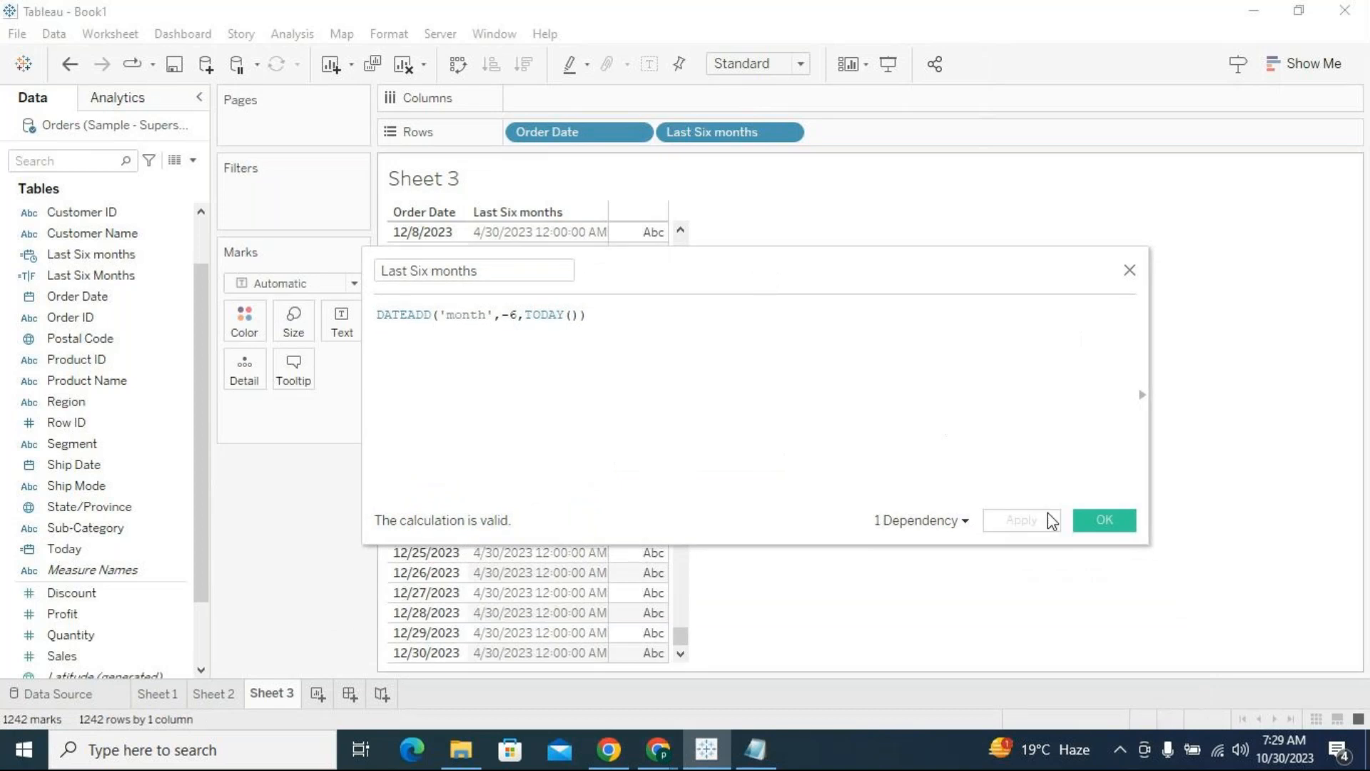
click(1103, 526)
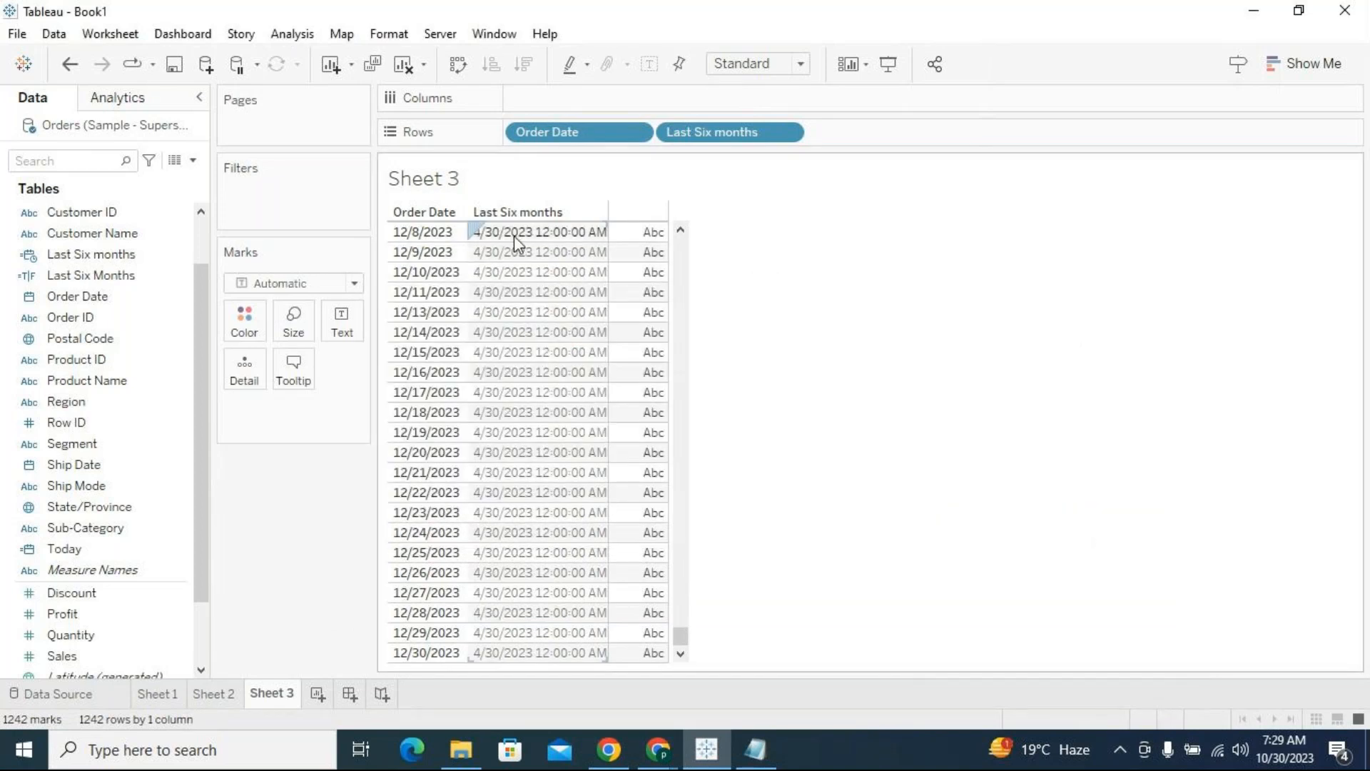
Compare the recalculated Last Six months date with the start and end dates of the Scenario 2 range in the Notepad notes
click(534, 235)
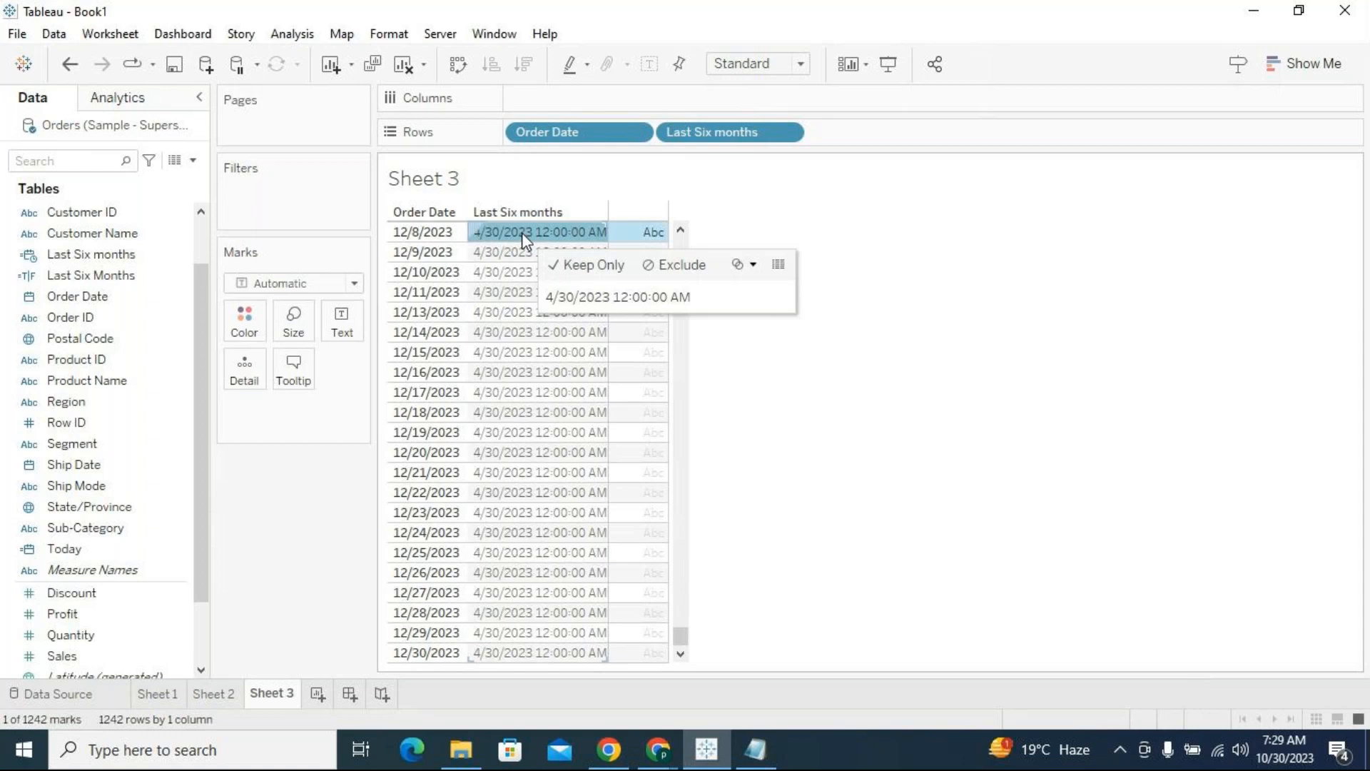
click(755, 749)
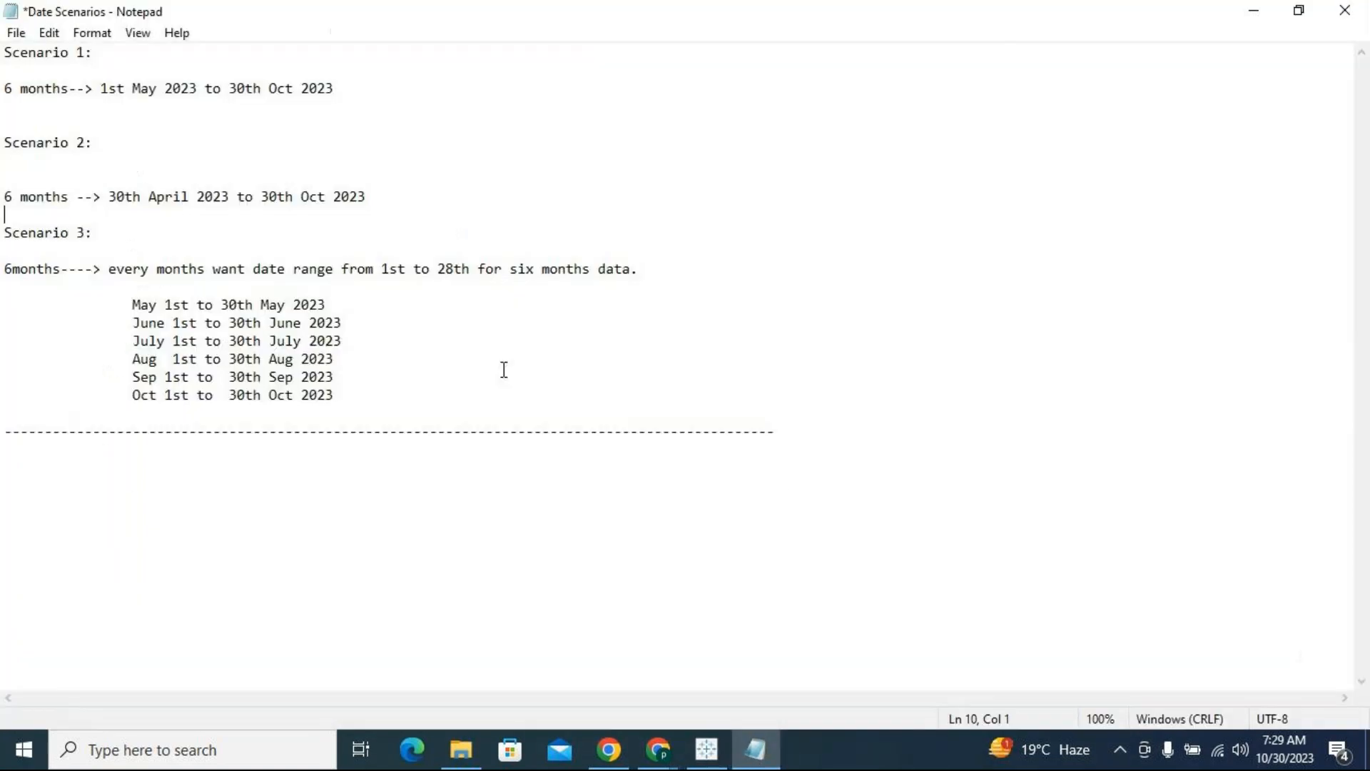
drag(263, 196, 370, 199)
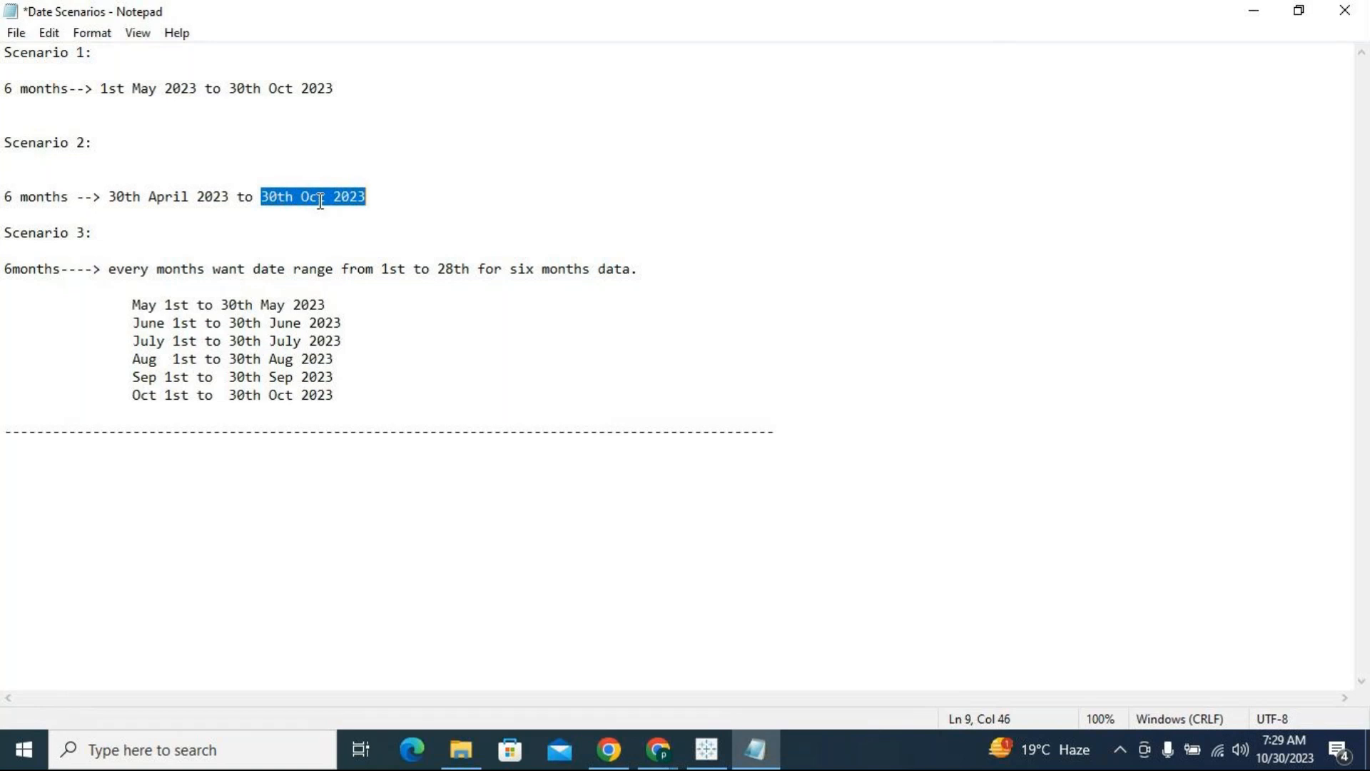
click(267, 201)
click(262, 197)
drag(262, 197, 294, 198)
drag(141, 202, 108, 198)
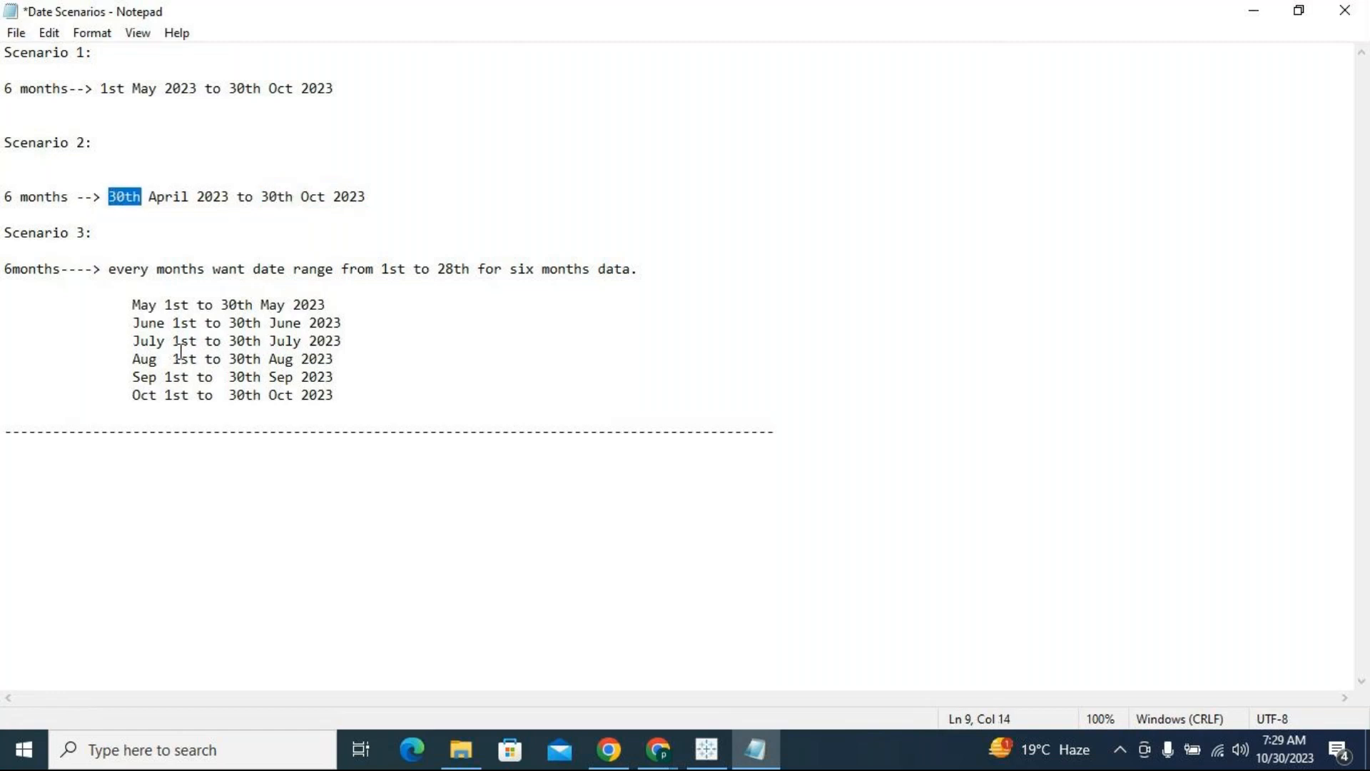
click(132, 198)
drag(111, 198, 368, 200)
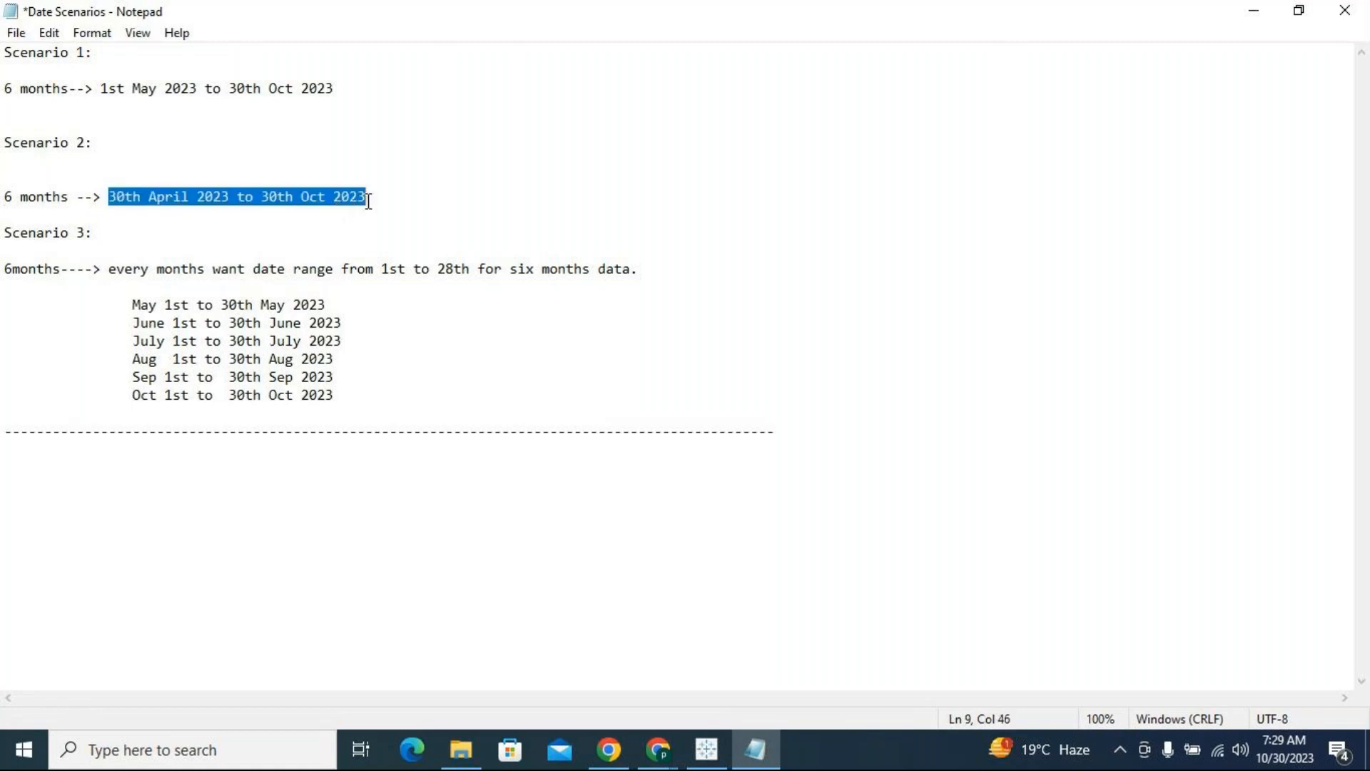
Switch to Tableau and inspect the Last Six months date in the first displayed row of the table
click(715, 758)
click(501, 232)
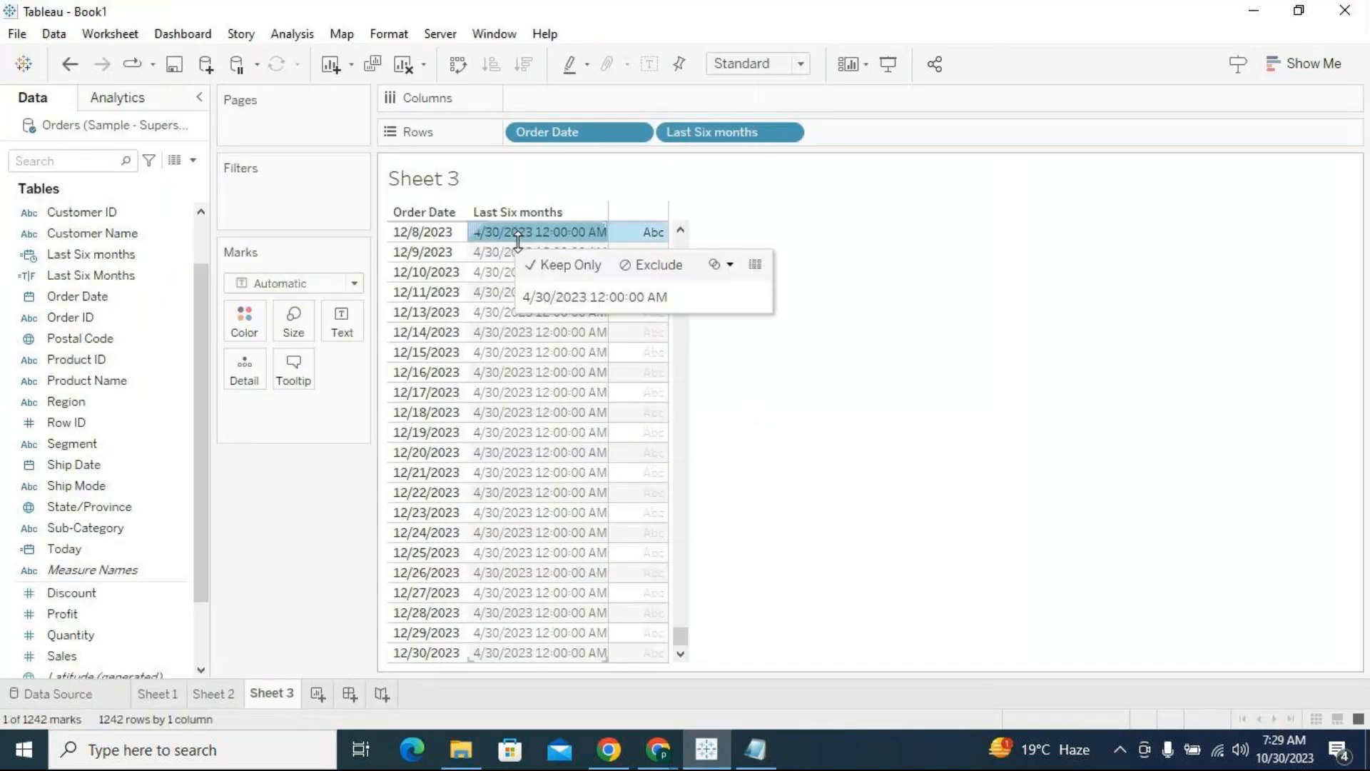
click(792, 434)
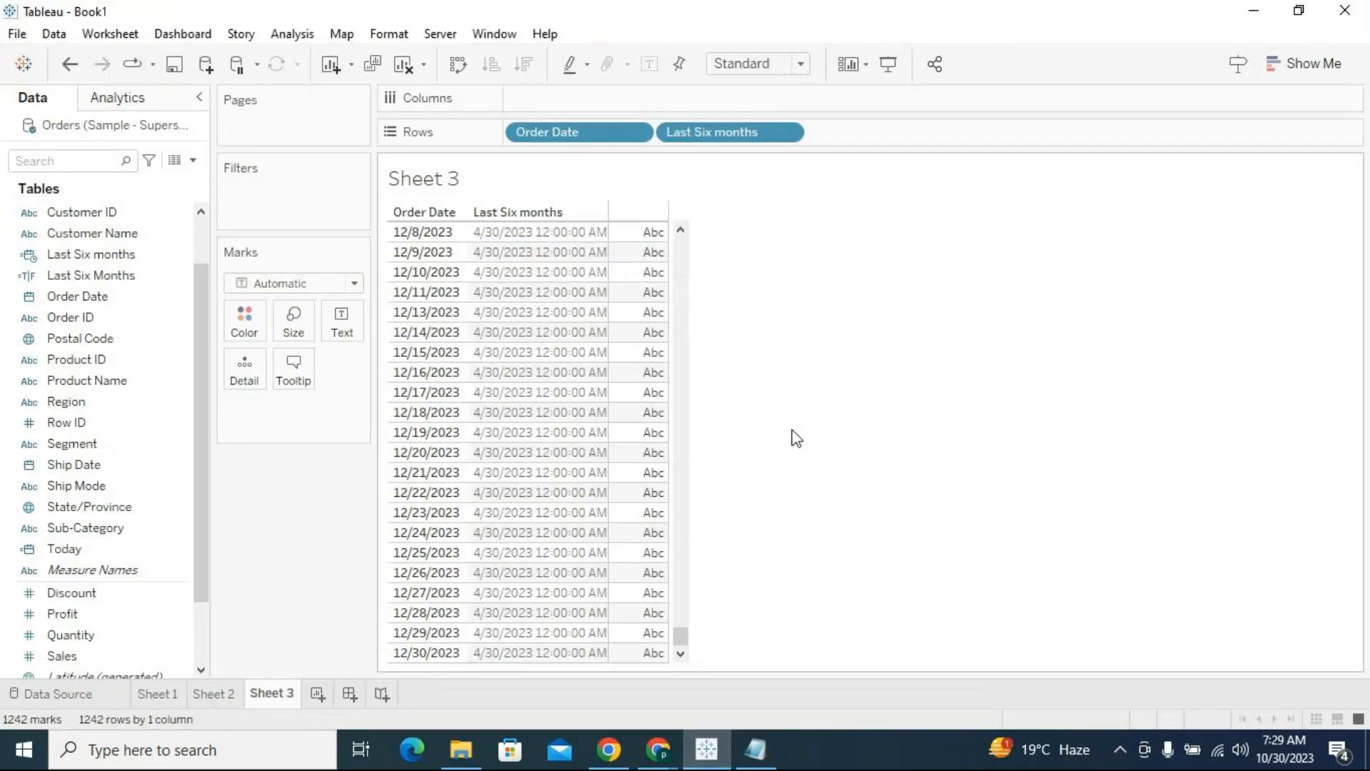
Extend the Last Six months formula to DATEADD('month',-6,TODAY())<=[Order Date], apply it and close the calculation editor
click(172, 255)
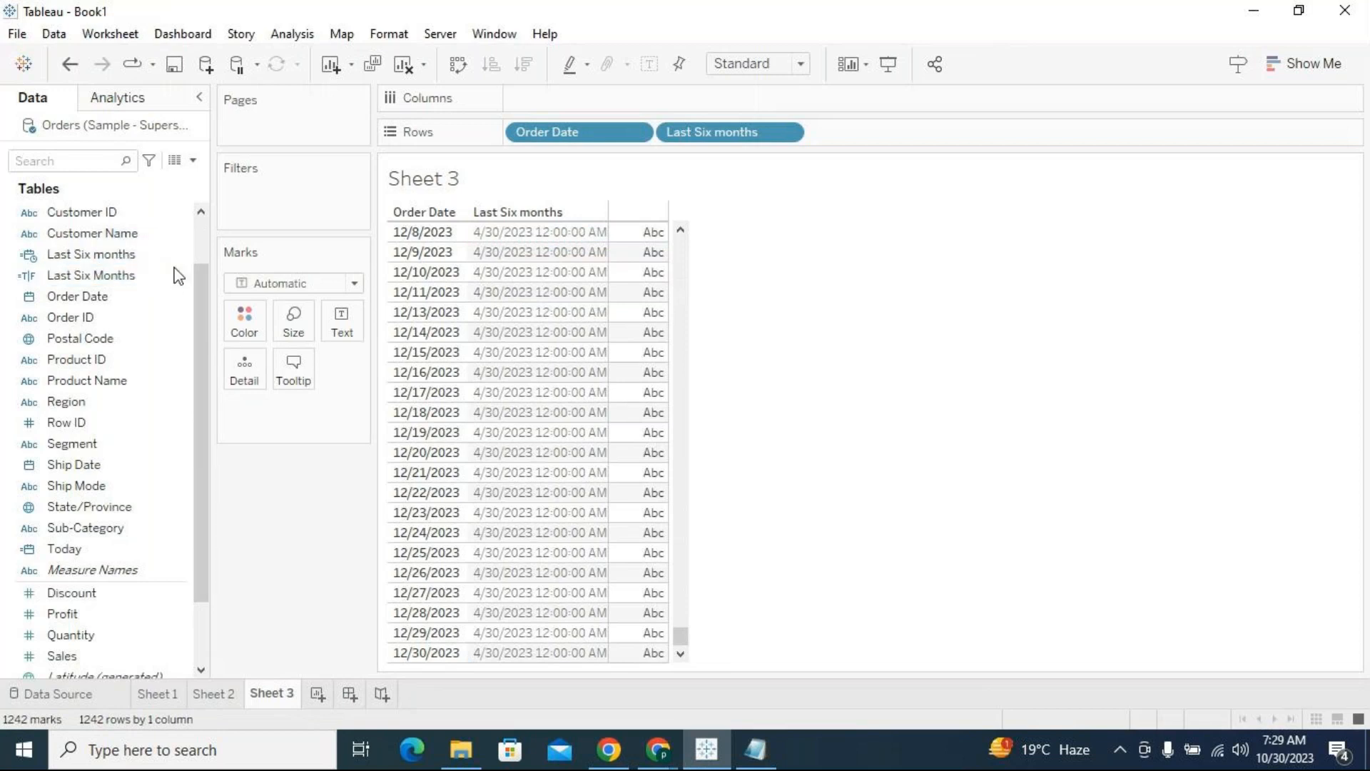
click(181, 260)
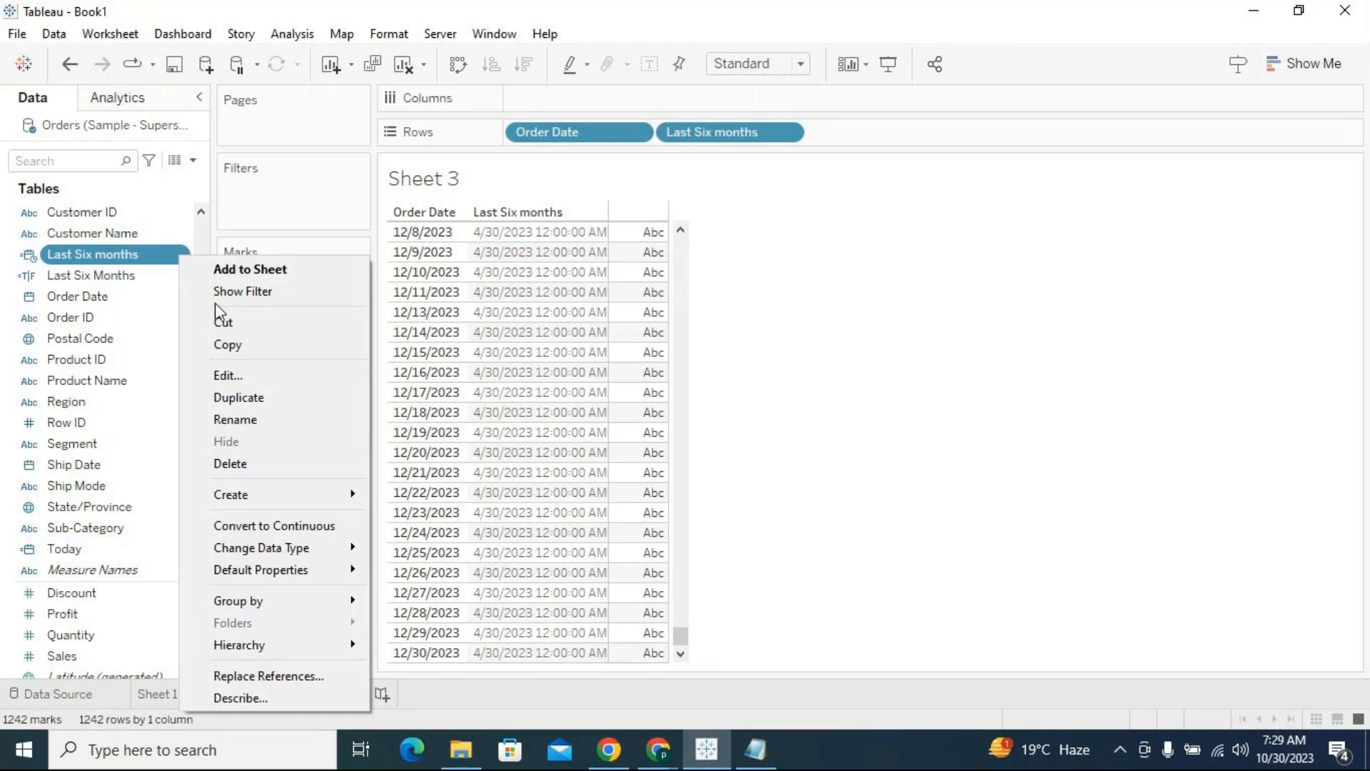
click(254, 376)
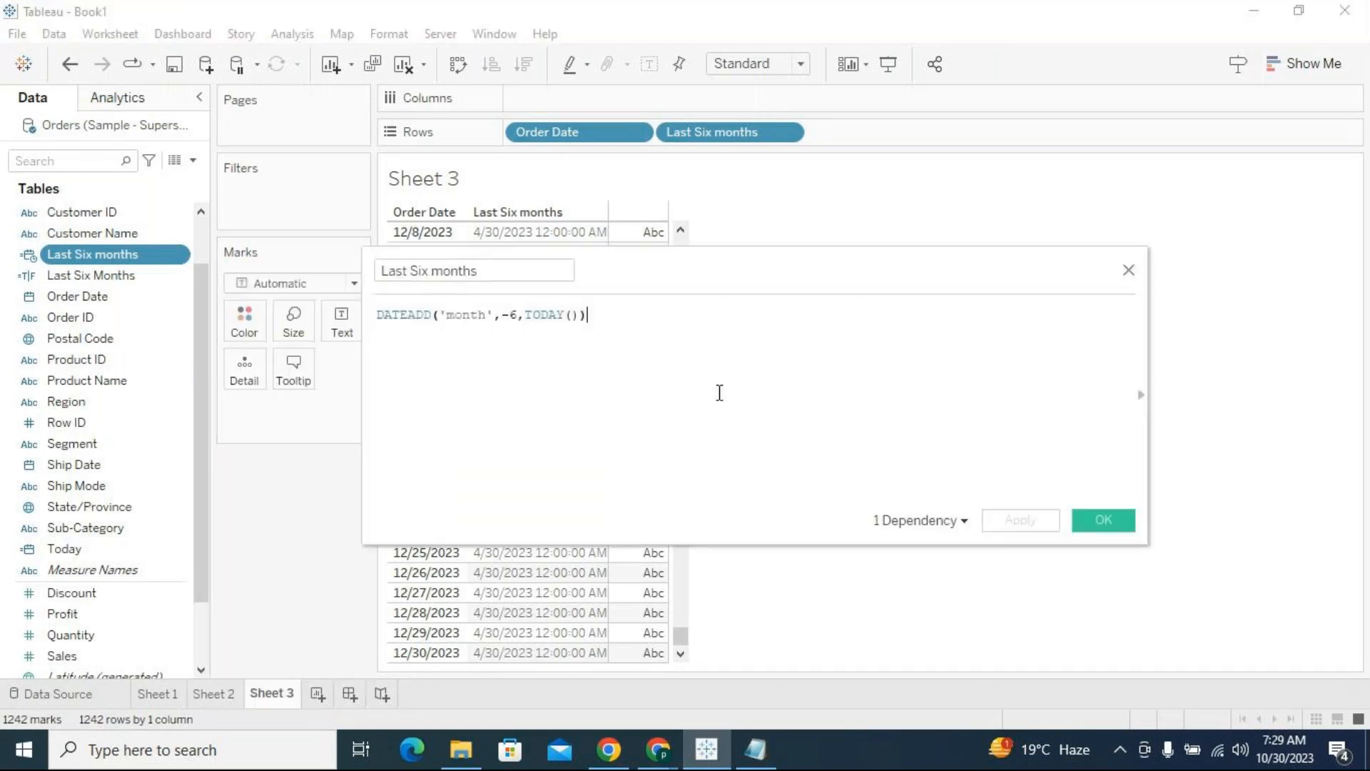
text(<=[)
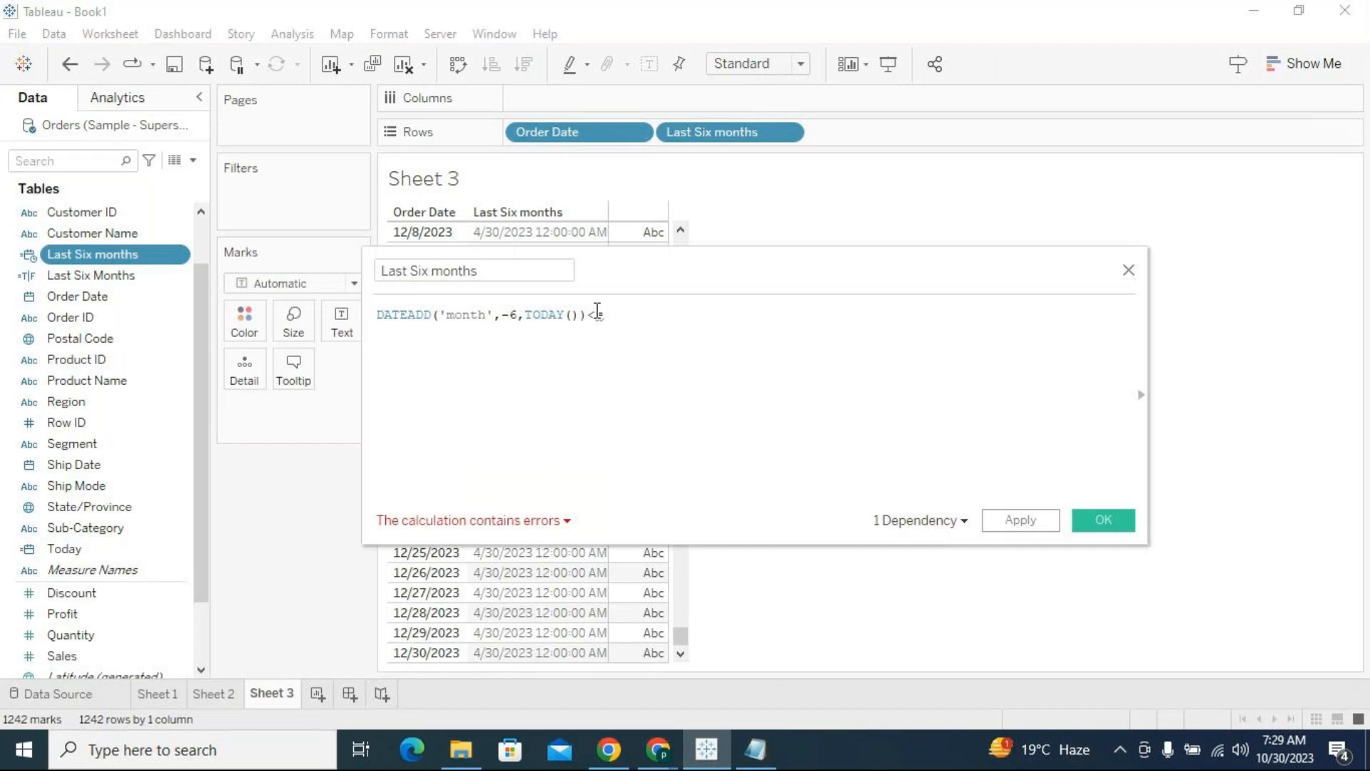
text(Orde)
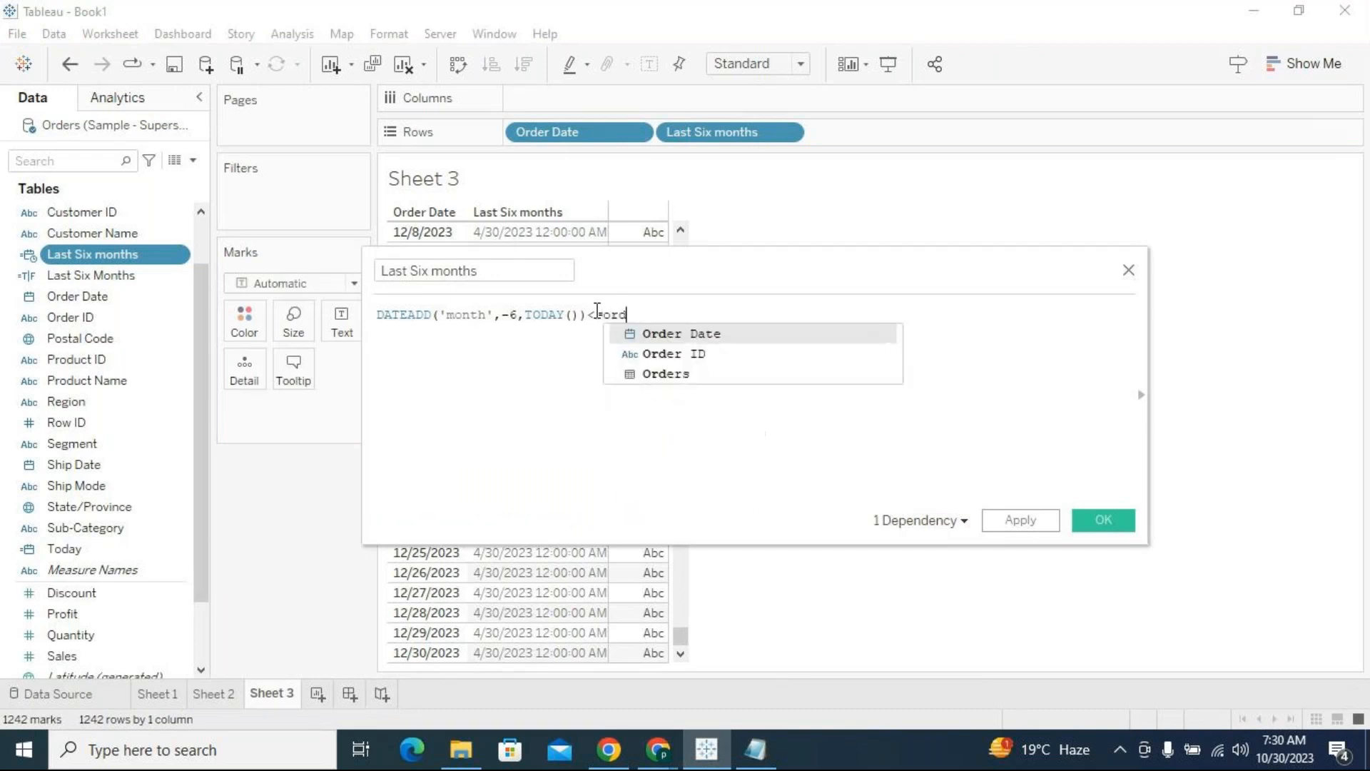
key(Return)
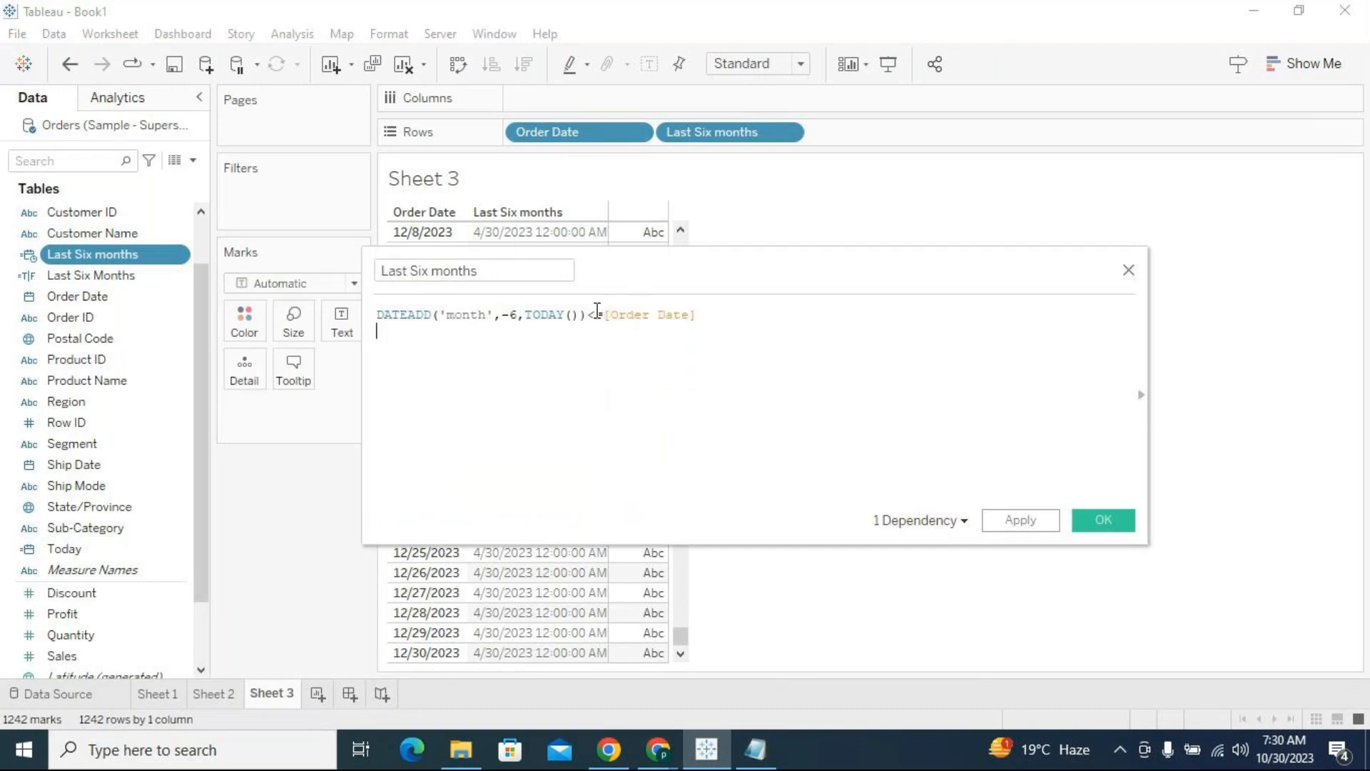
click(1028, 521)
click(1090, 527)
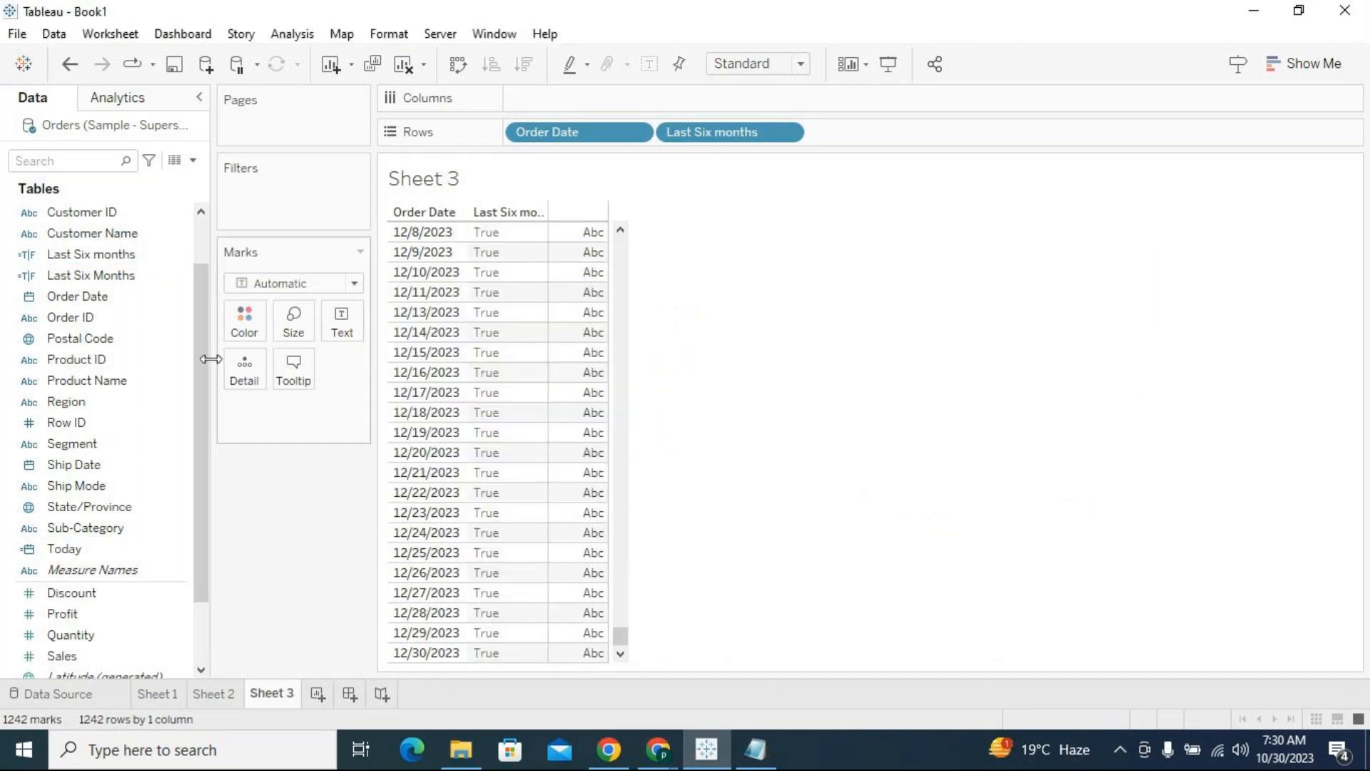
Rename the Last Six months calculated field, the one on Rows, as "Last Six months 2"
right_click(184, 261)
click(262, 382)
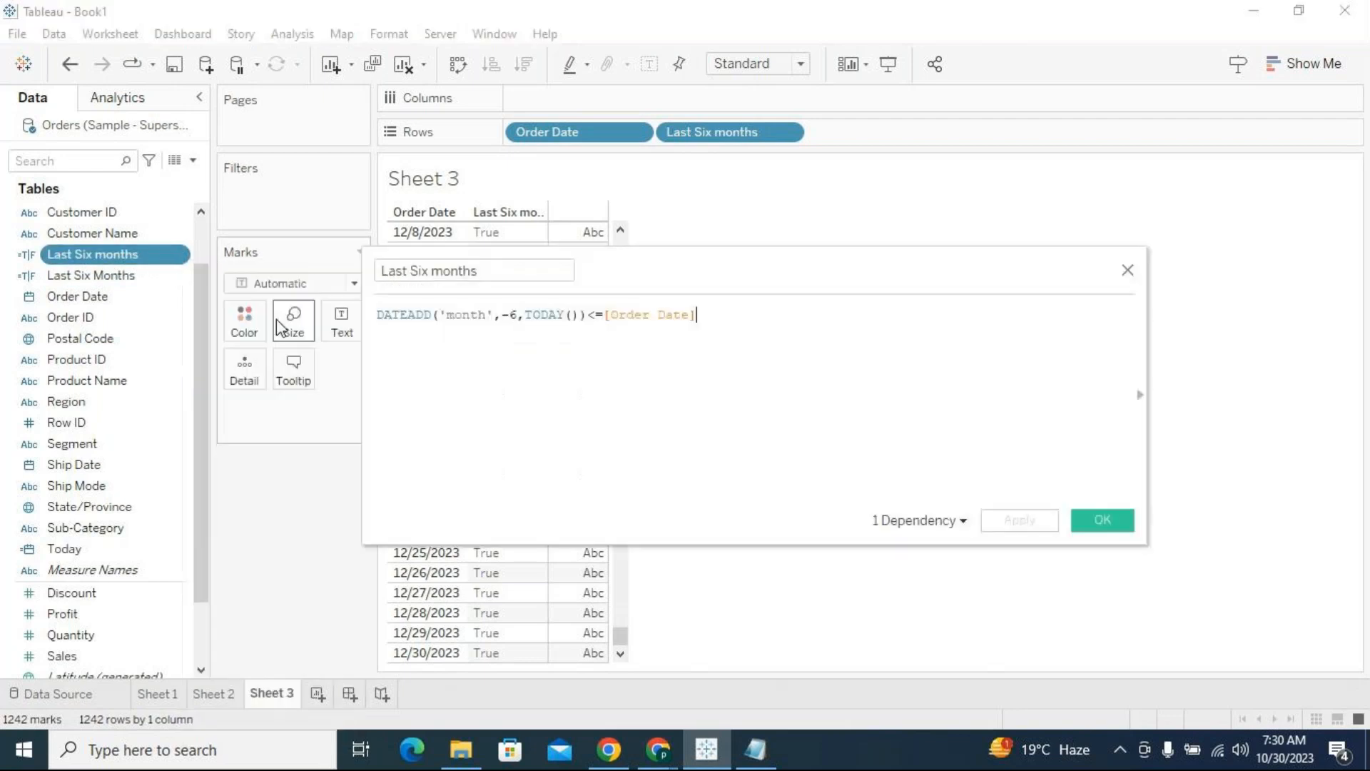
click(516, 268)
text(2)
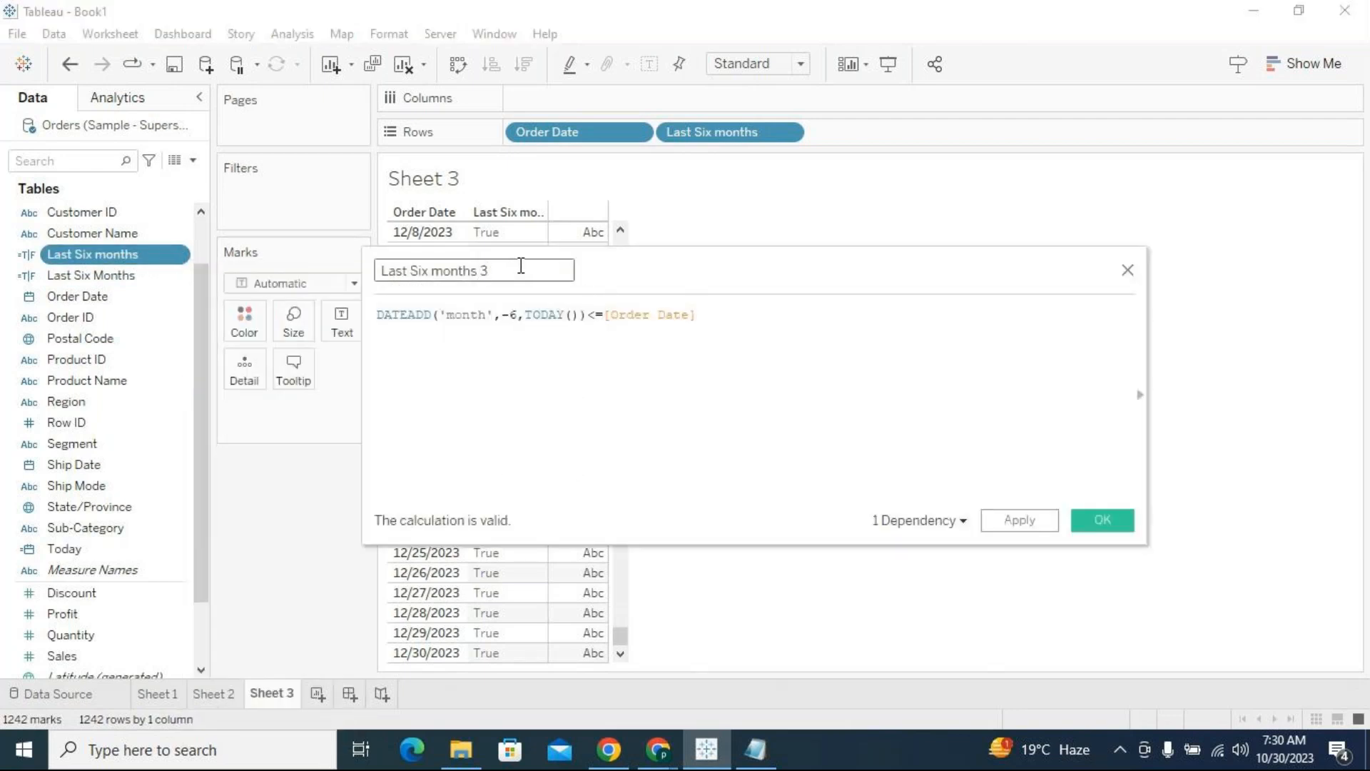
click(1076, 515)
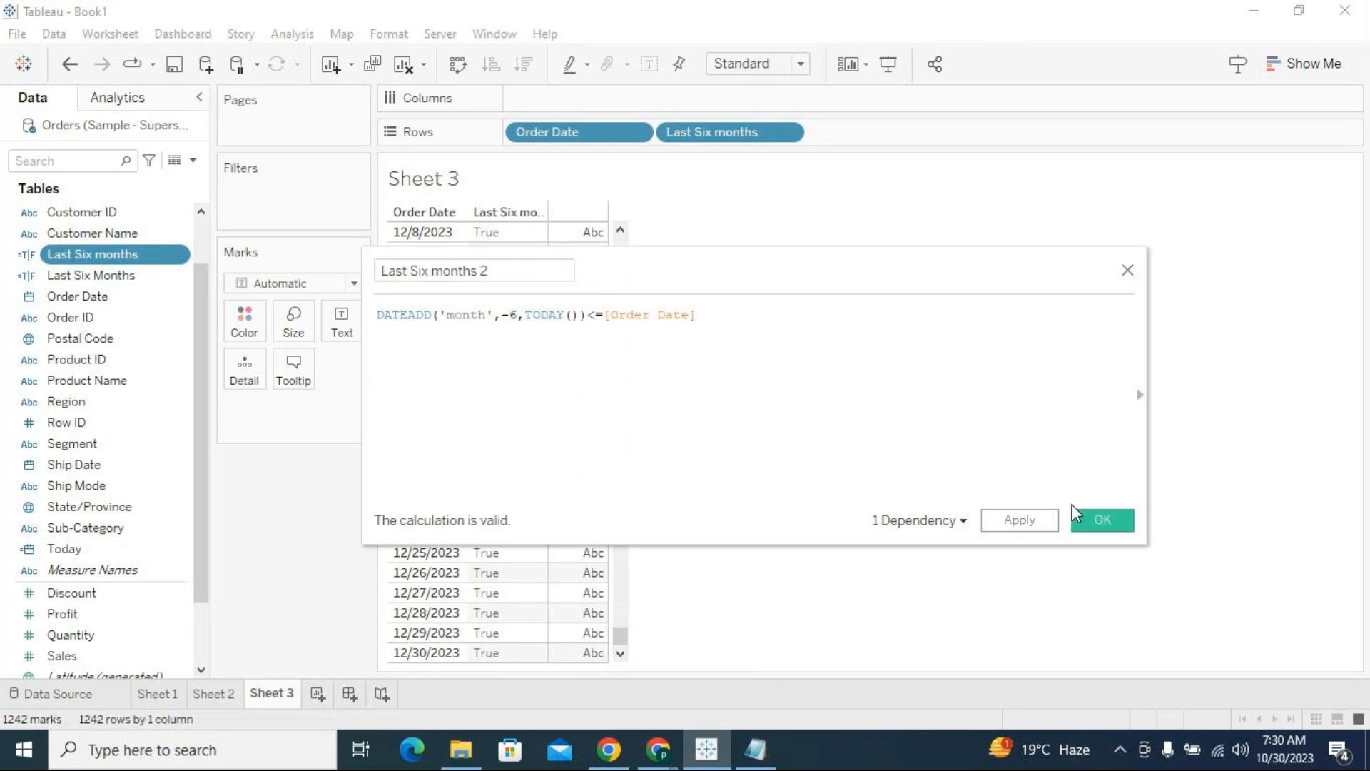
Filter the sheet by Last Six months 2, keeping only True values
drag(136, 275, 285, 210)
click(599, 437)
click(496, 242)
click(698, 619)
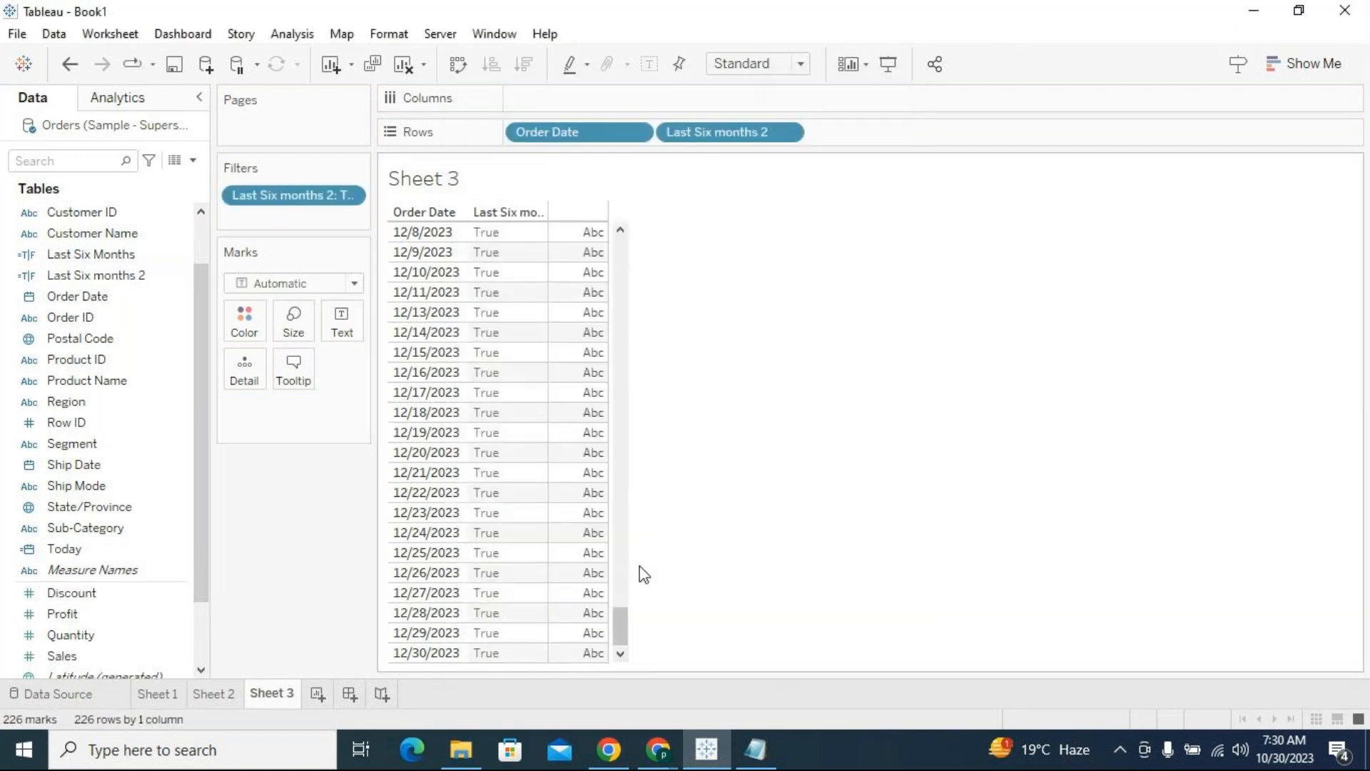
Check the earliest and latest Order Date values in the filtered table, including the dates around the end of October
drag(628, 633, 630, 238)
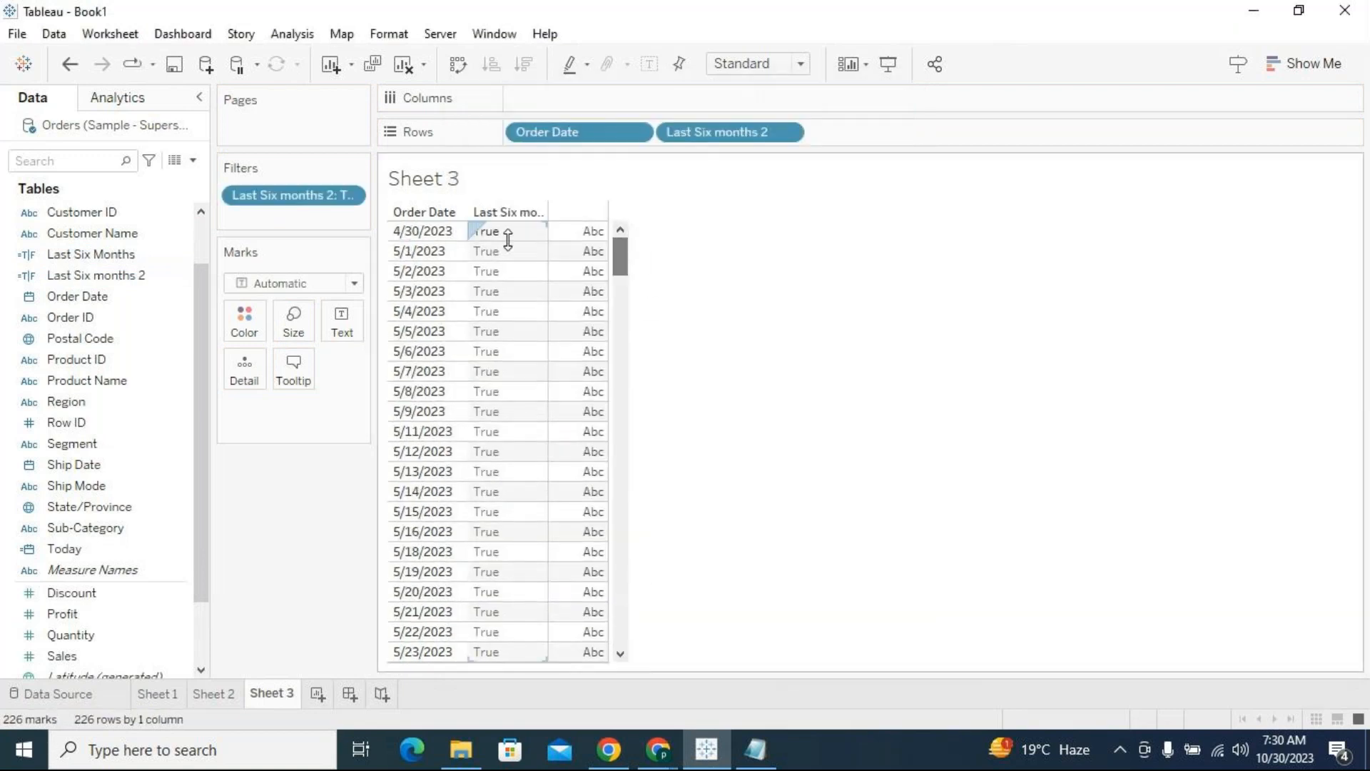
click(450, 238)
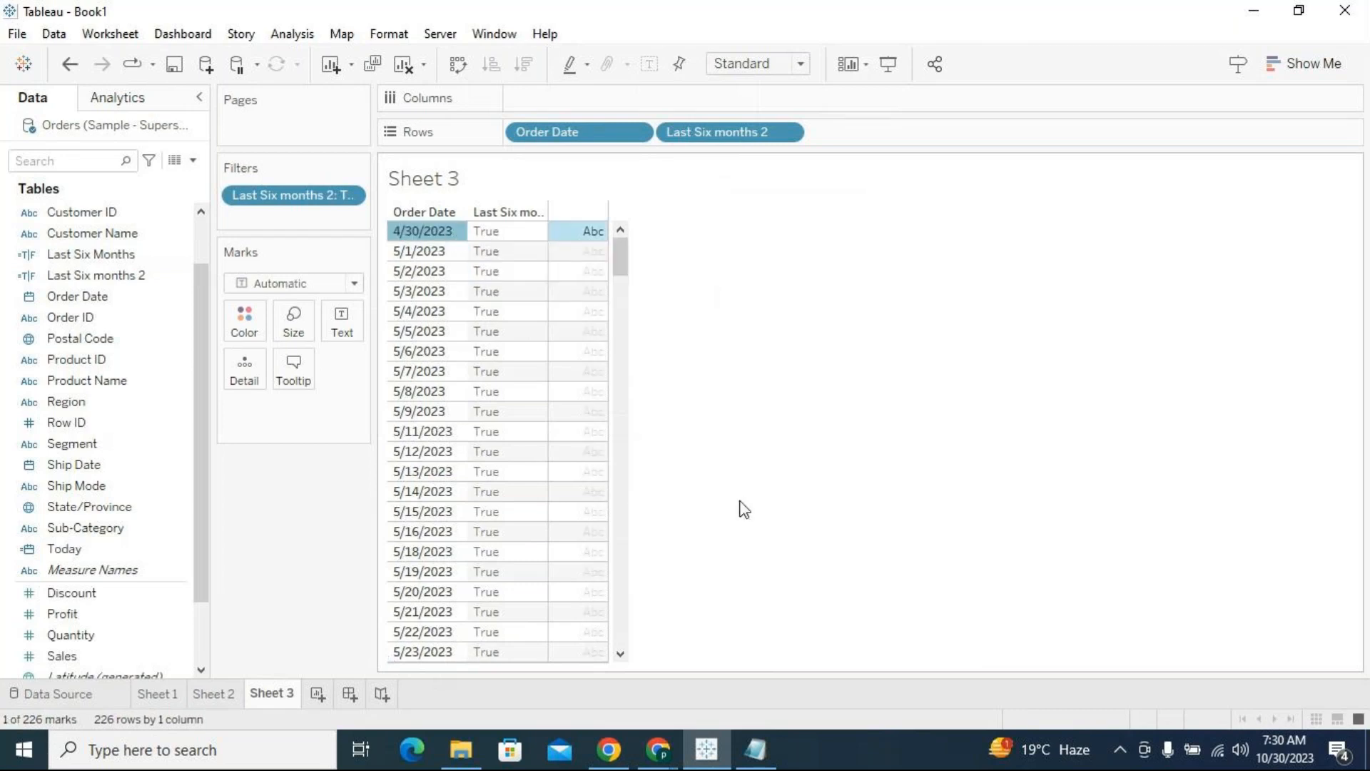
drag(623, 264, 625, 646)
click(426, 653)
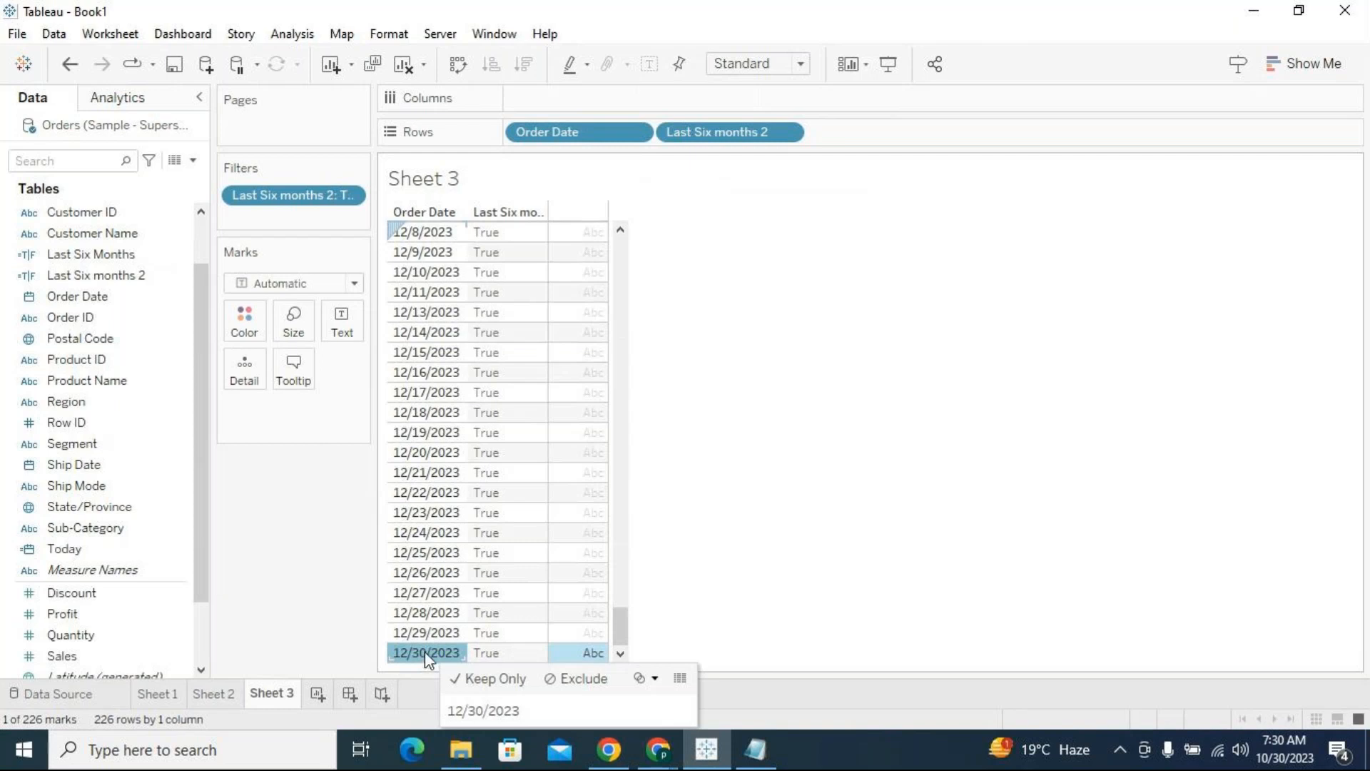
scroll(442, 429, up, 4)
scroll(439, 414, up, 12)
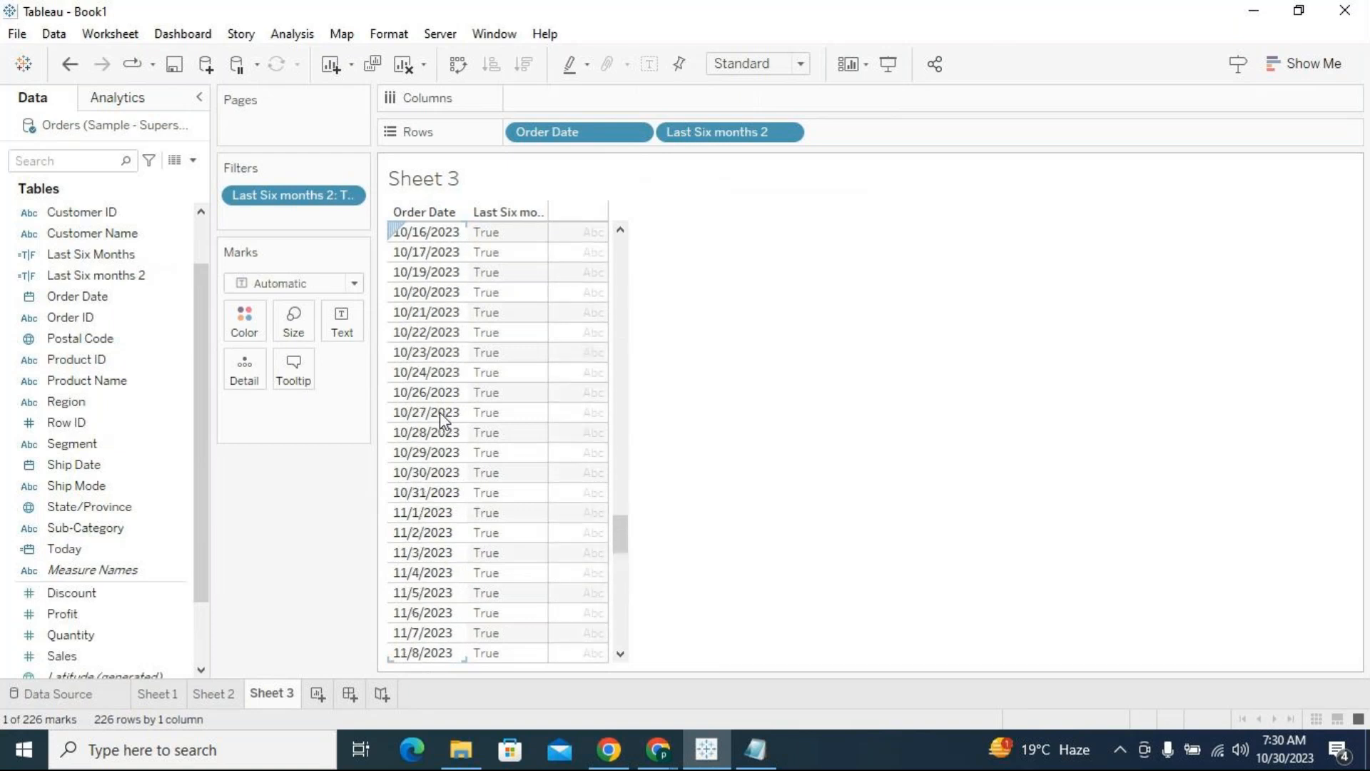
Add the condition "and [Order Date]<=TODAY()" to the Last Six months 2 formula, apply it and close the calculation editor
click(180, 260)
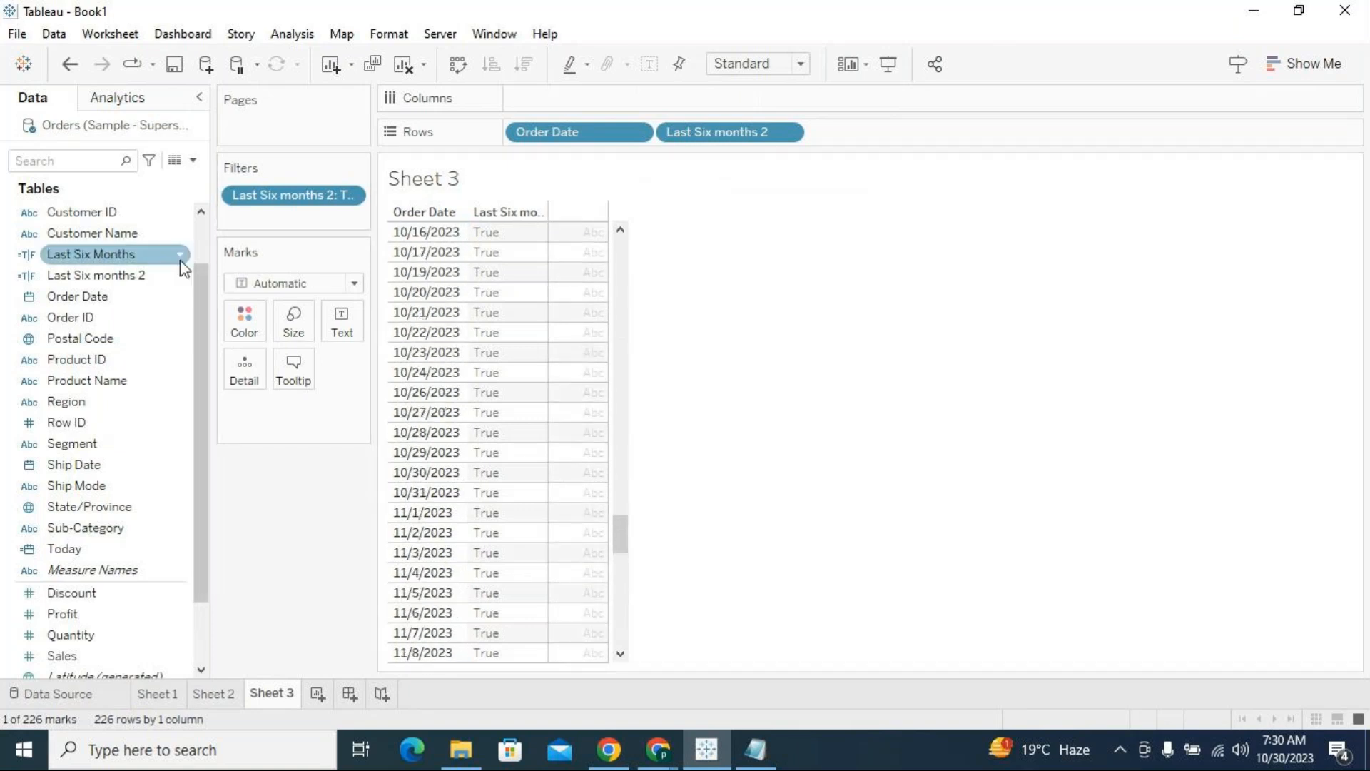
click(180, 276)
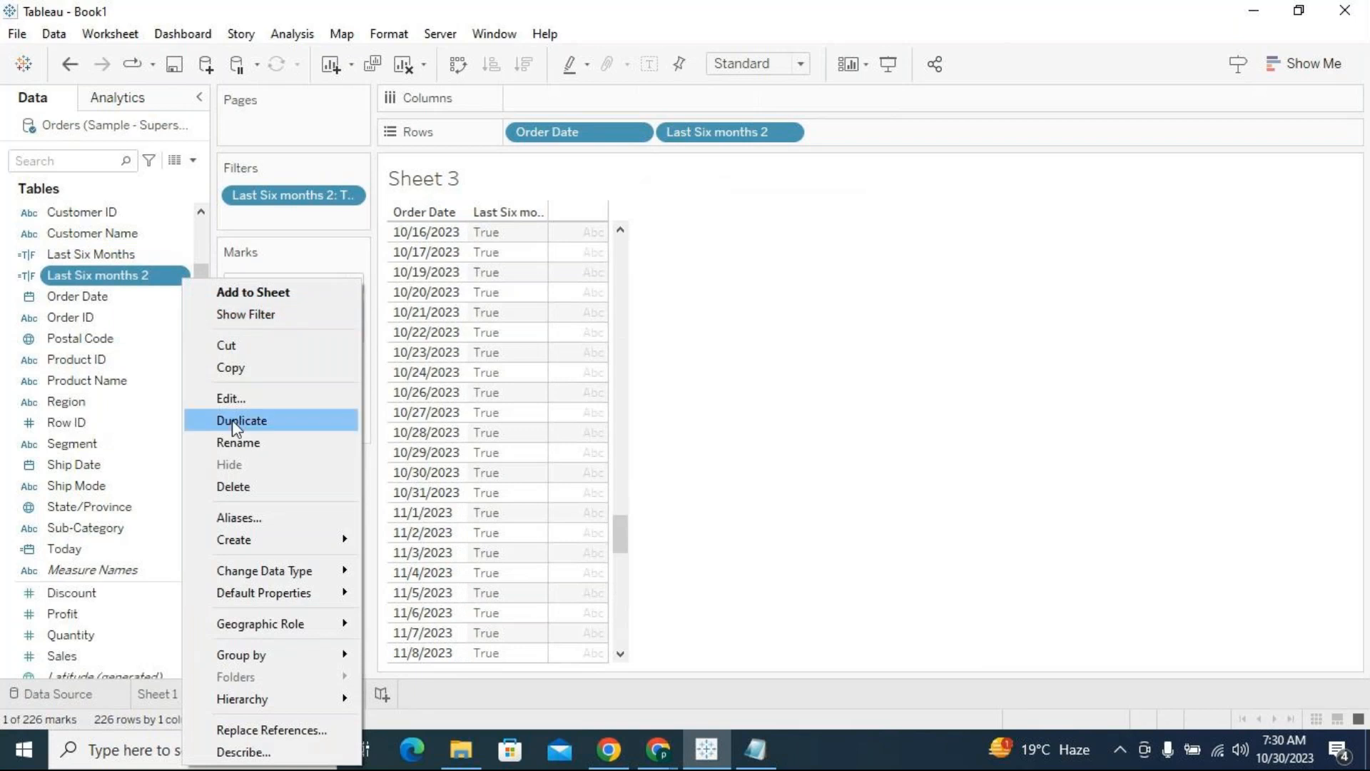
click(237, 398)
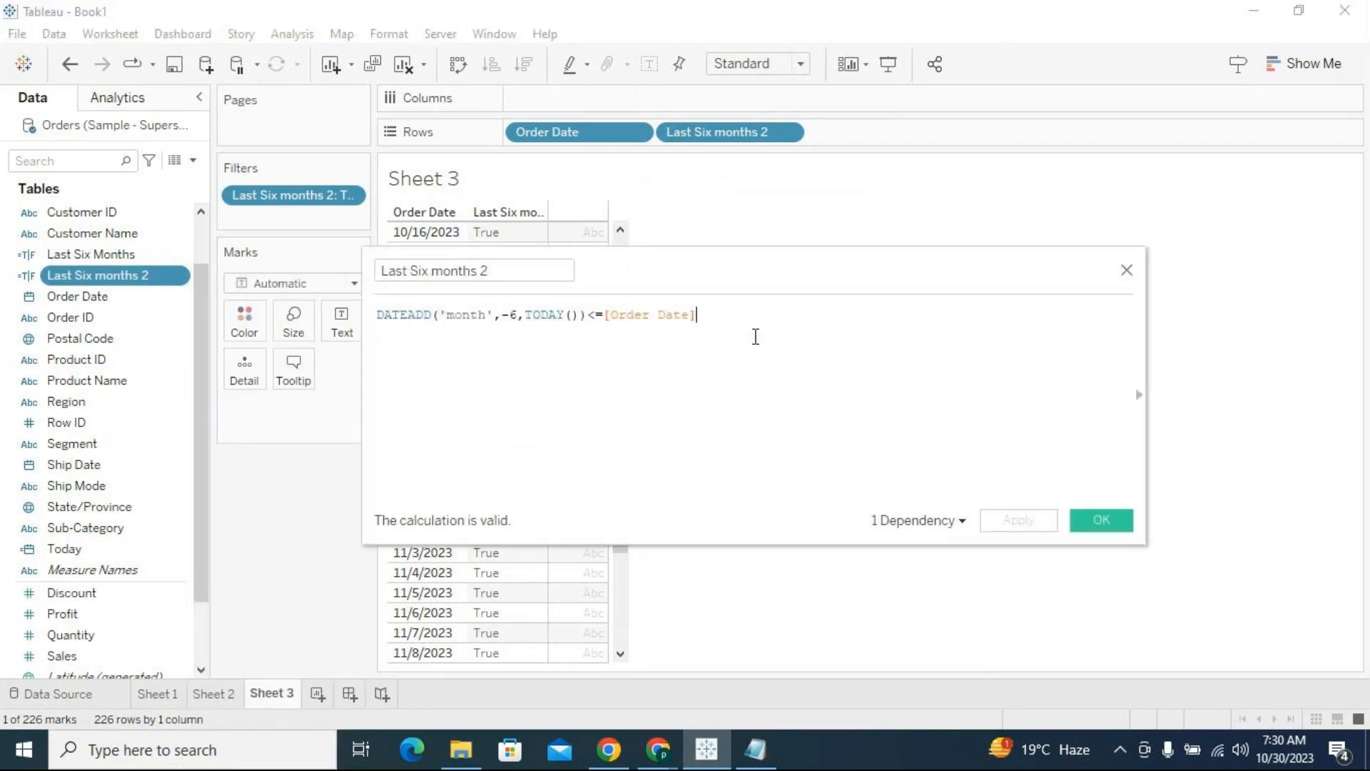
key(Return)
text(and)
key(Return)
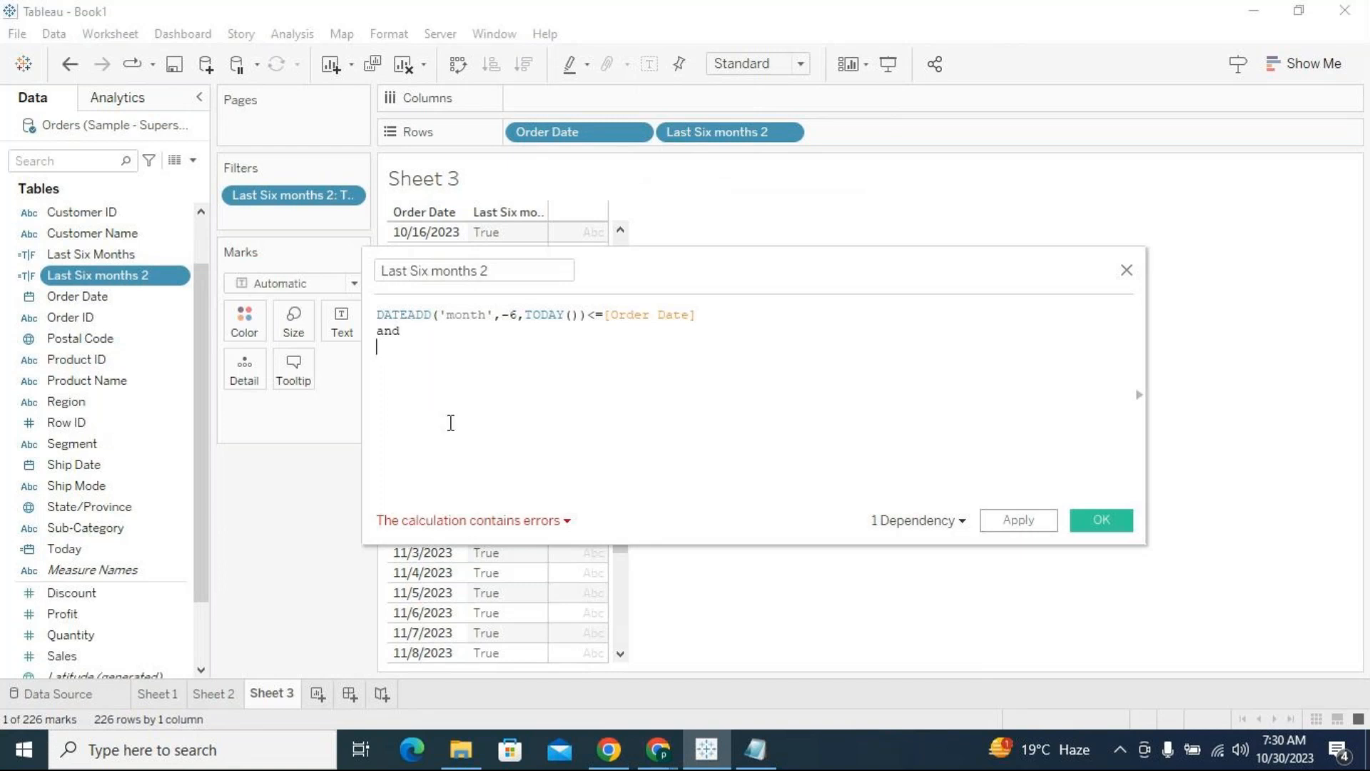
text(order)
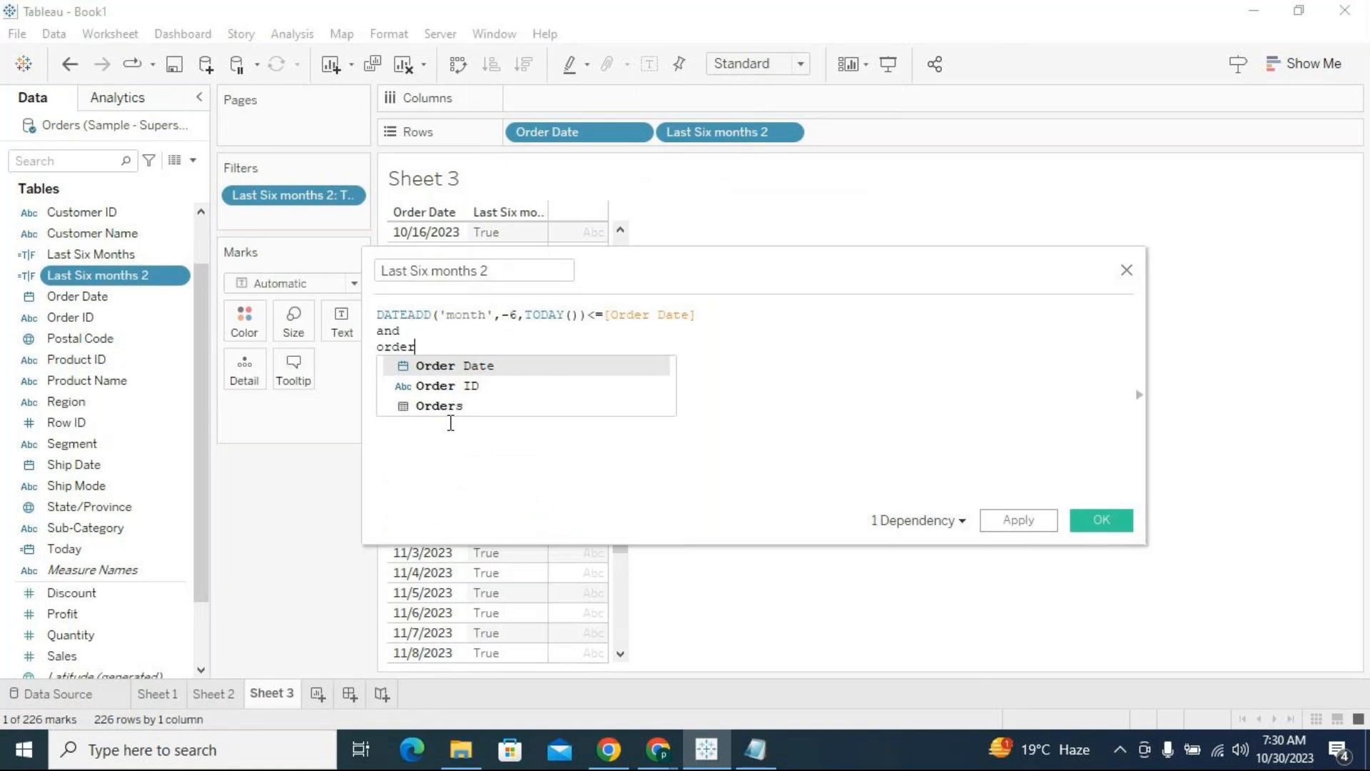
key(Return)
text(<=)
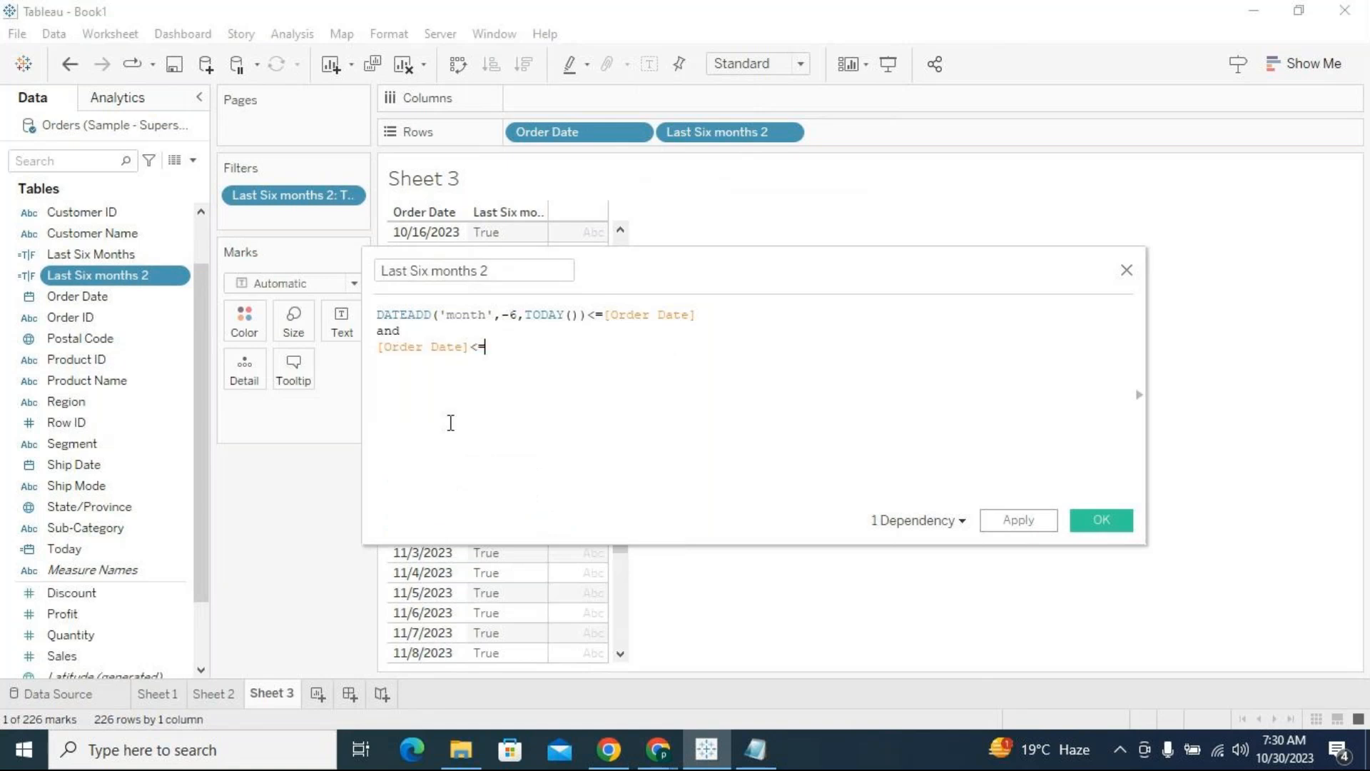
text(today)
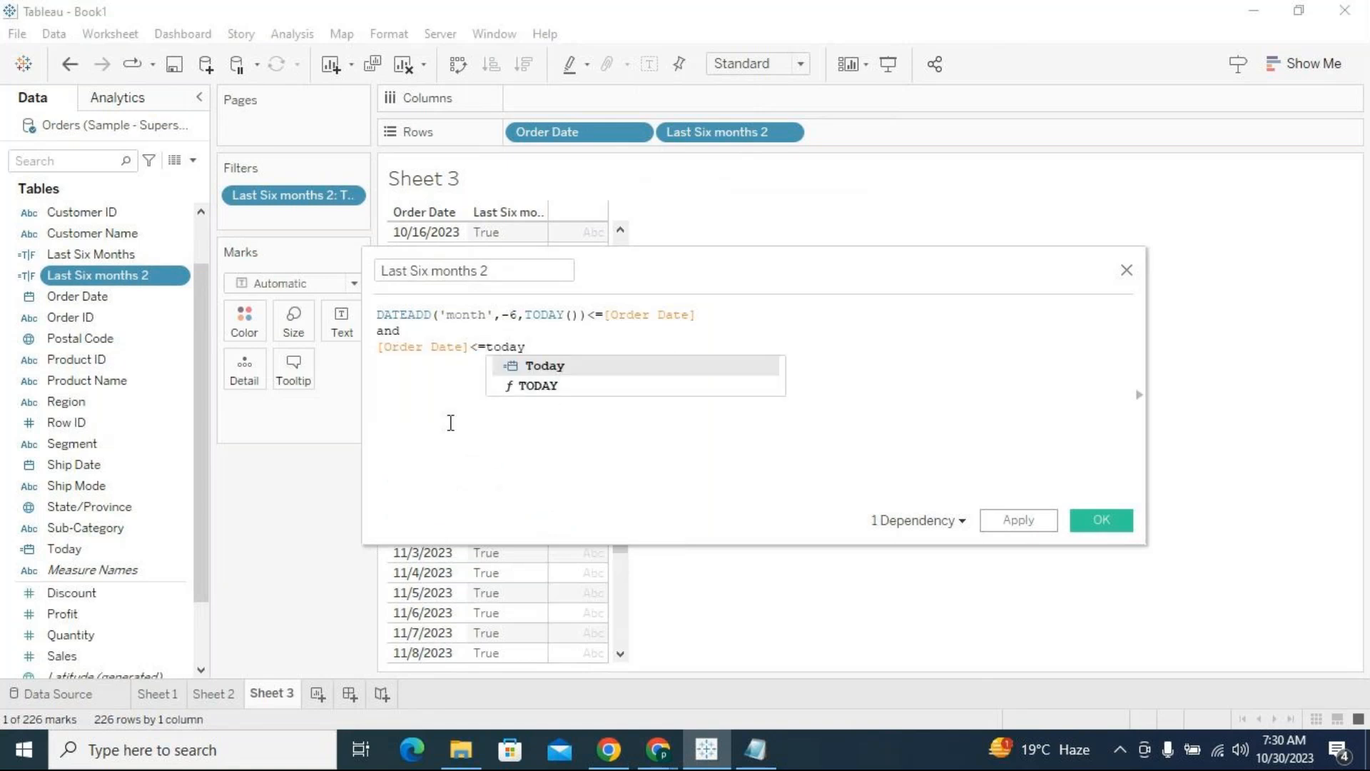
key(Down)
key(Return)
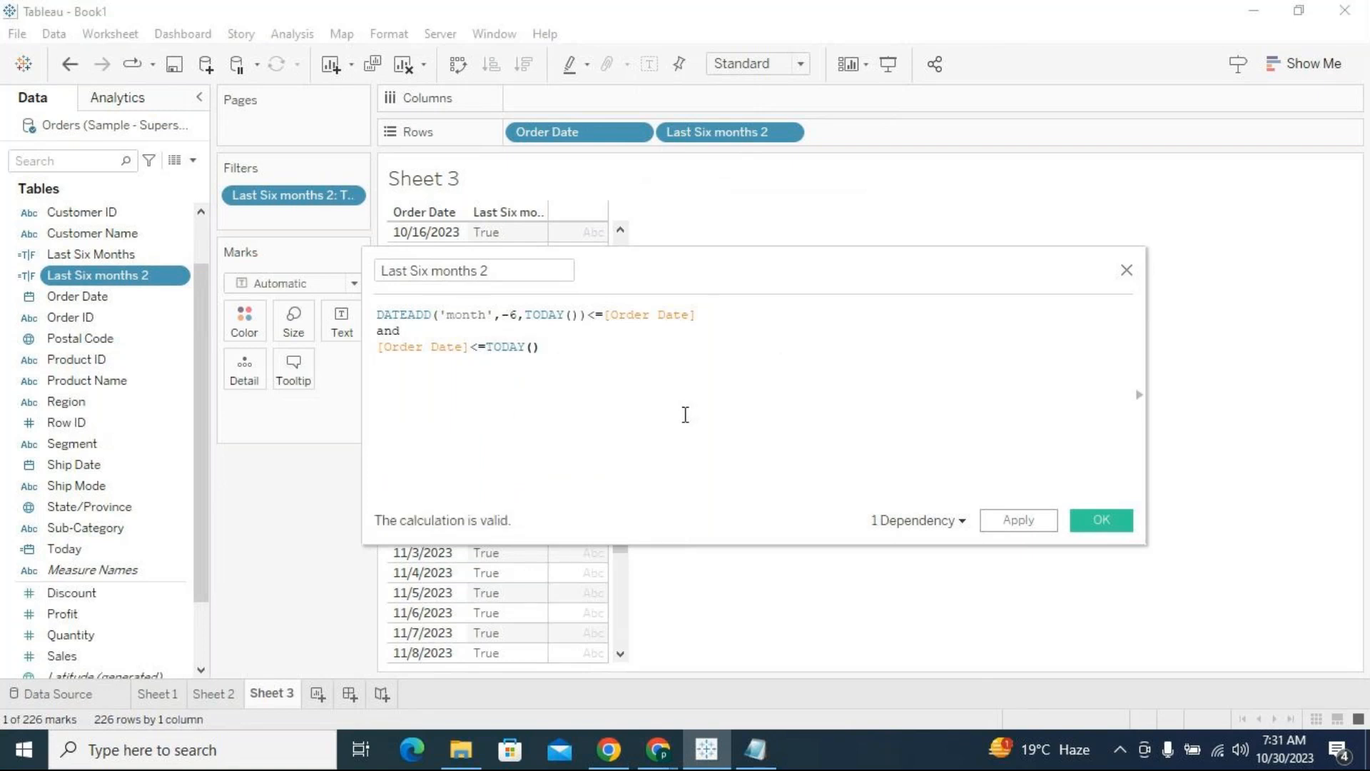
click(1039, 522)
click(1121, 523)
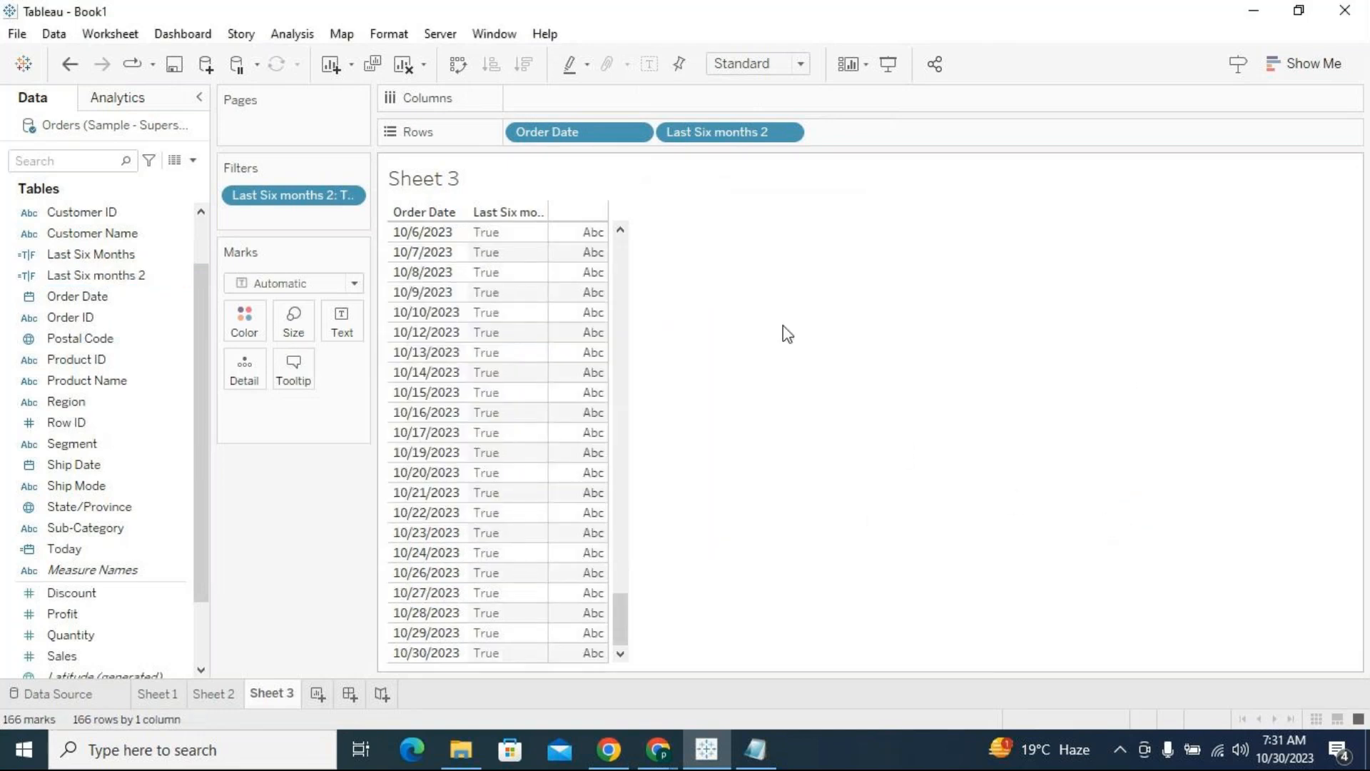
Remove Last Six months 2 from Rows and check the first and last Order Date values in the table
drag(679, 132, 671, 494)
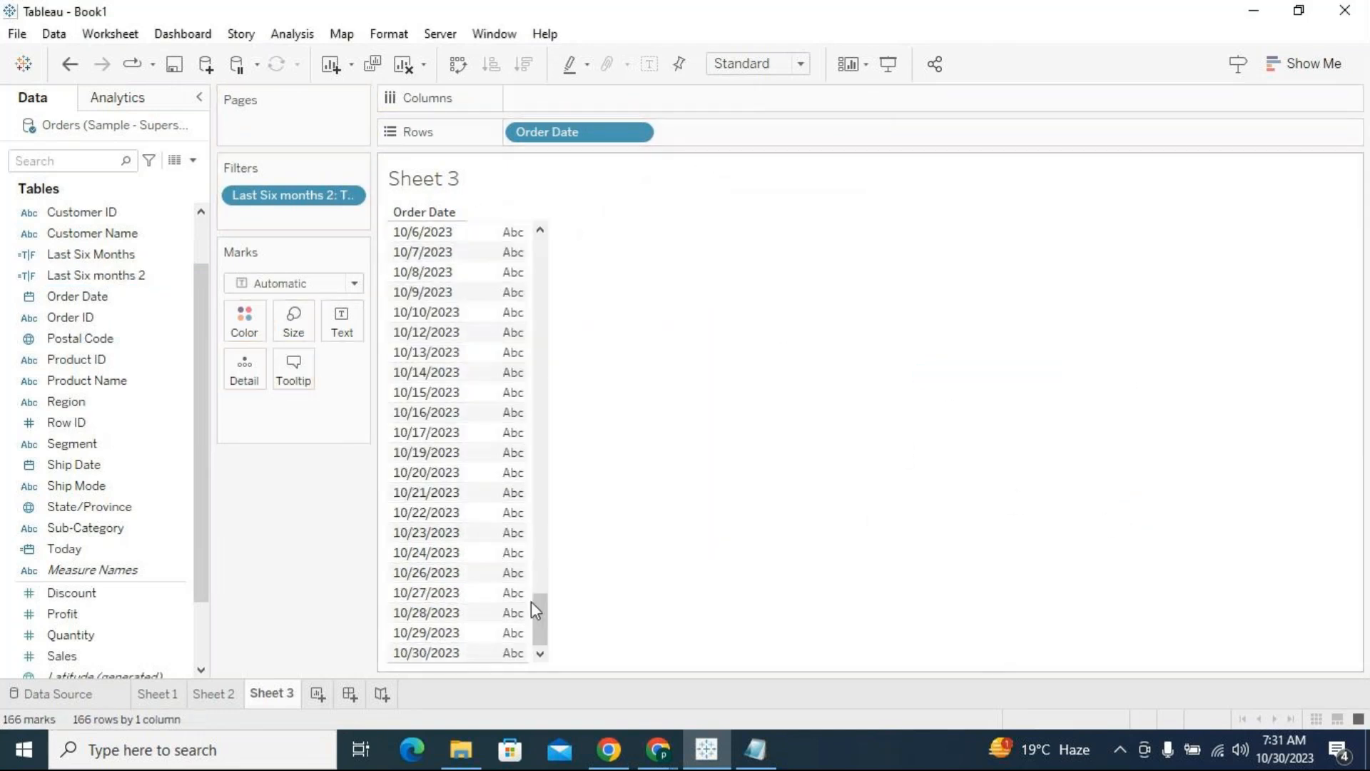
drag(538, 618, 575, 246)
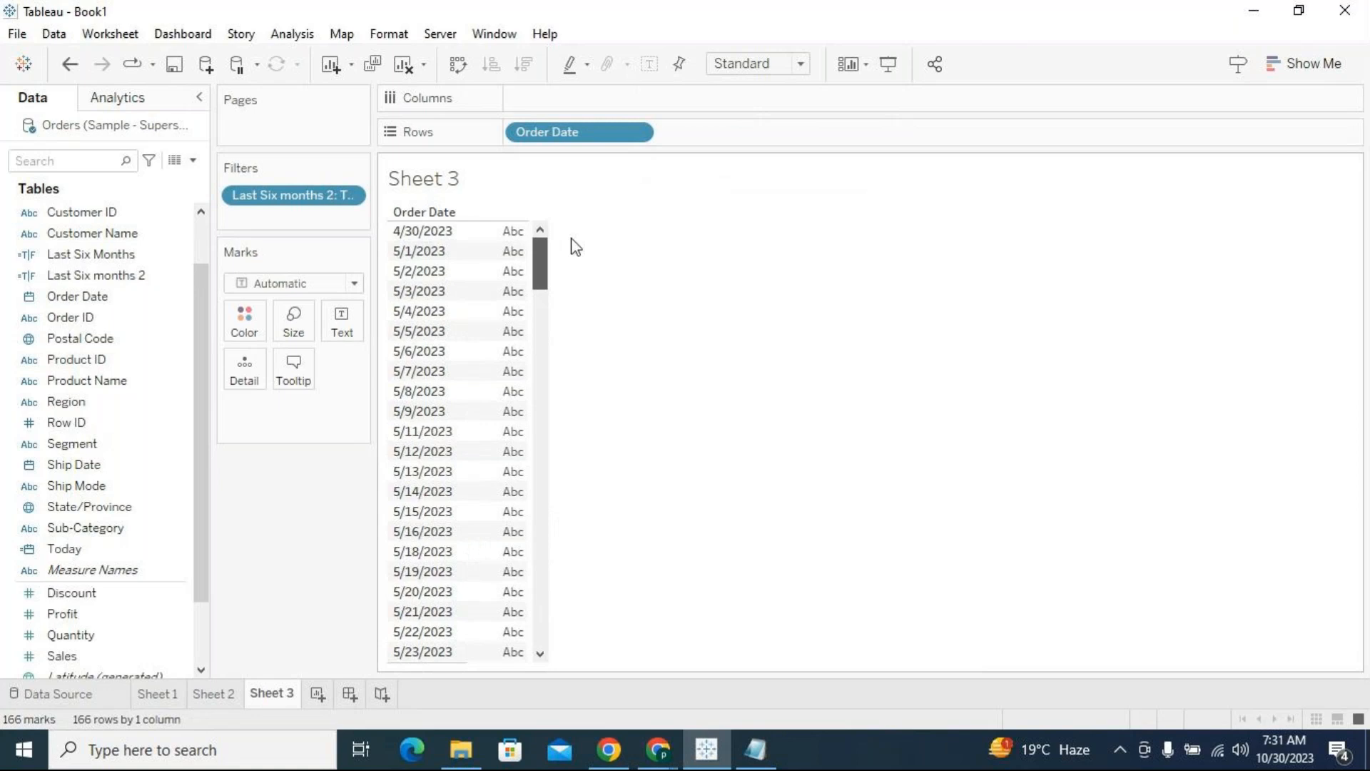
click(414, 232)
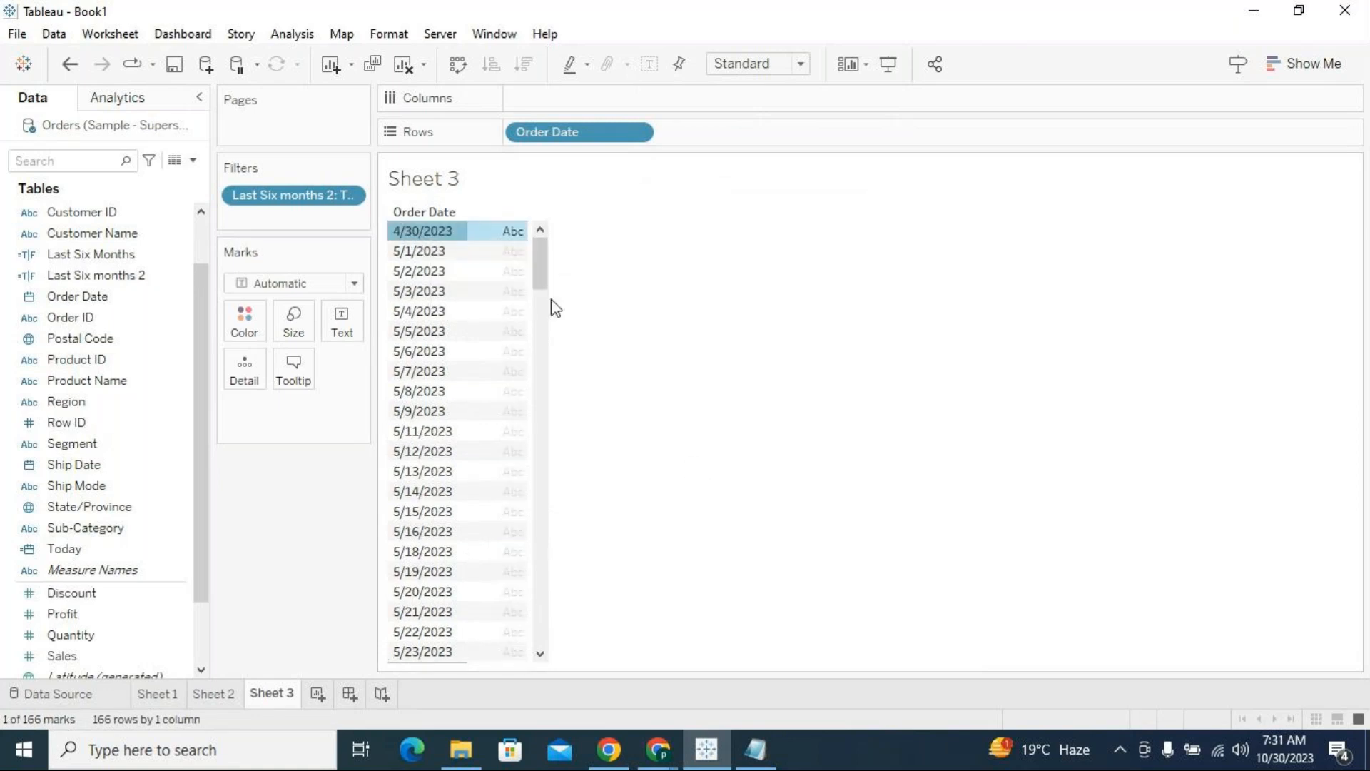
drag(542, 307, 433, 657)
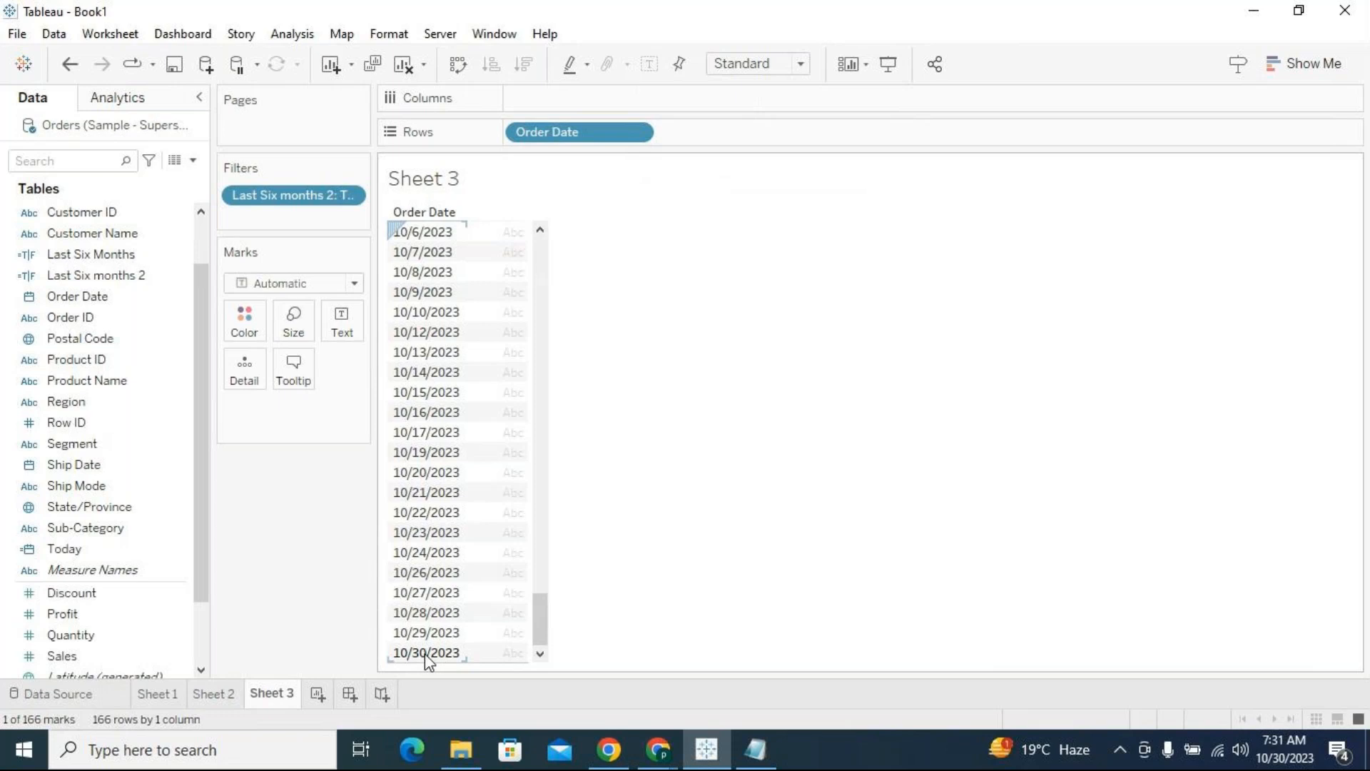
drag(532, 623, 566, 648)
Switch to the Notepad notes and review the start and end dates of the Scenario 2 range
click(756, 749)
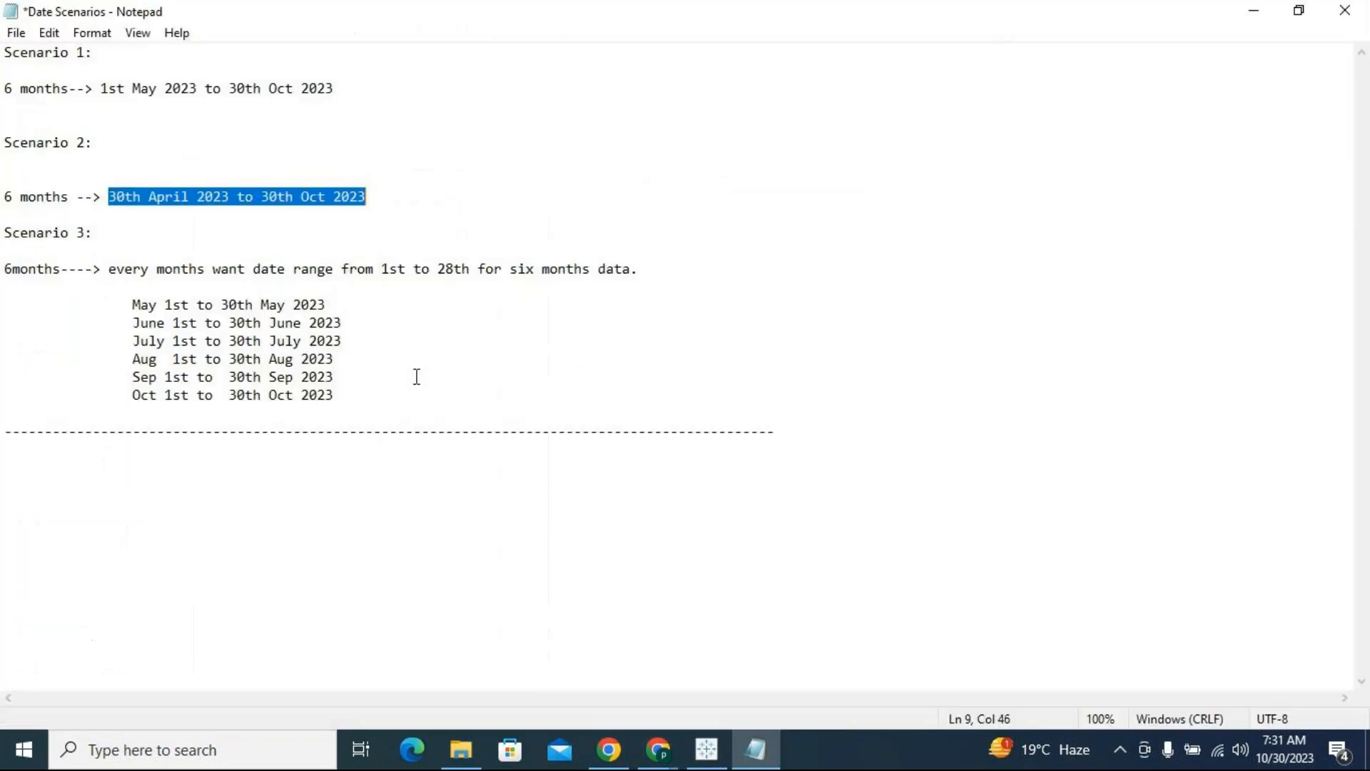
click(173, 216)
click(112, 193)
drag(261, 196, 368, 197)
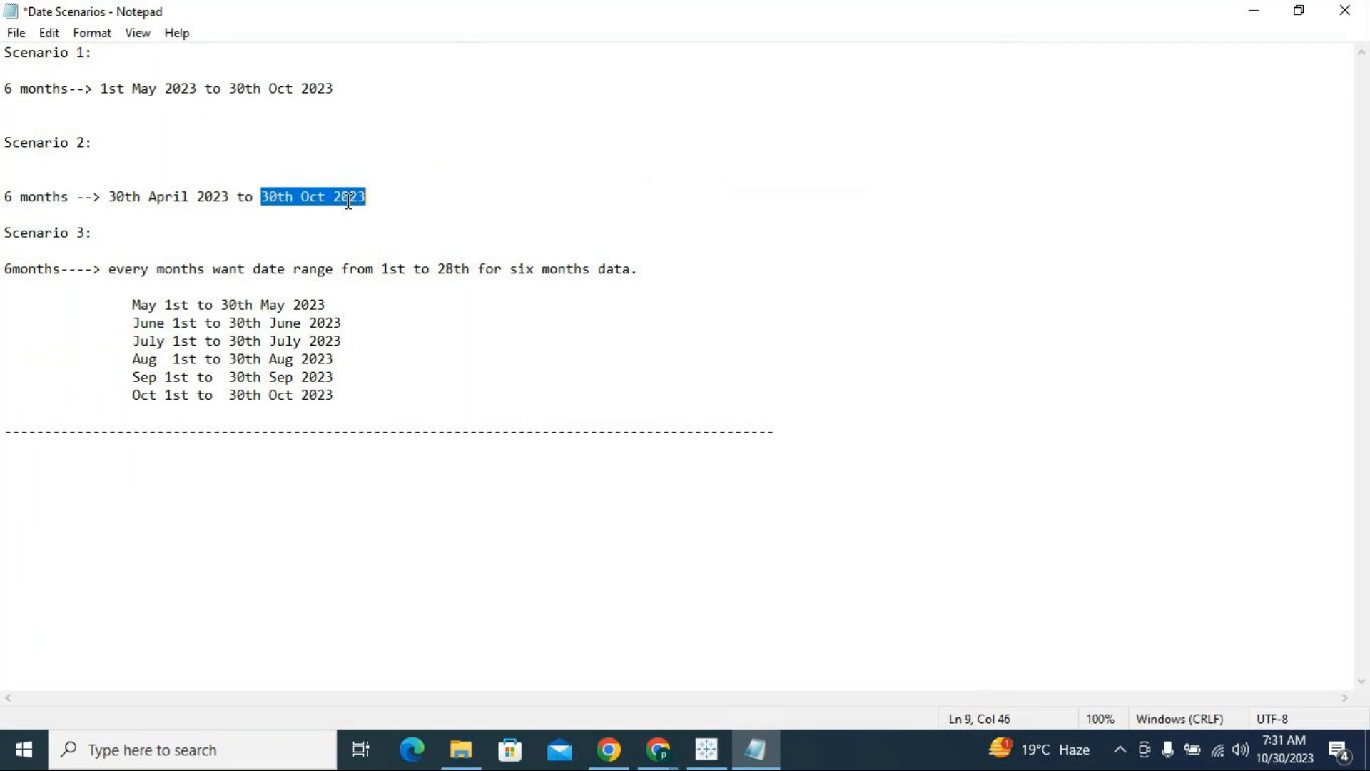
drag(225, 197, 108, 197)
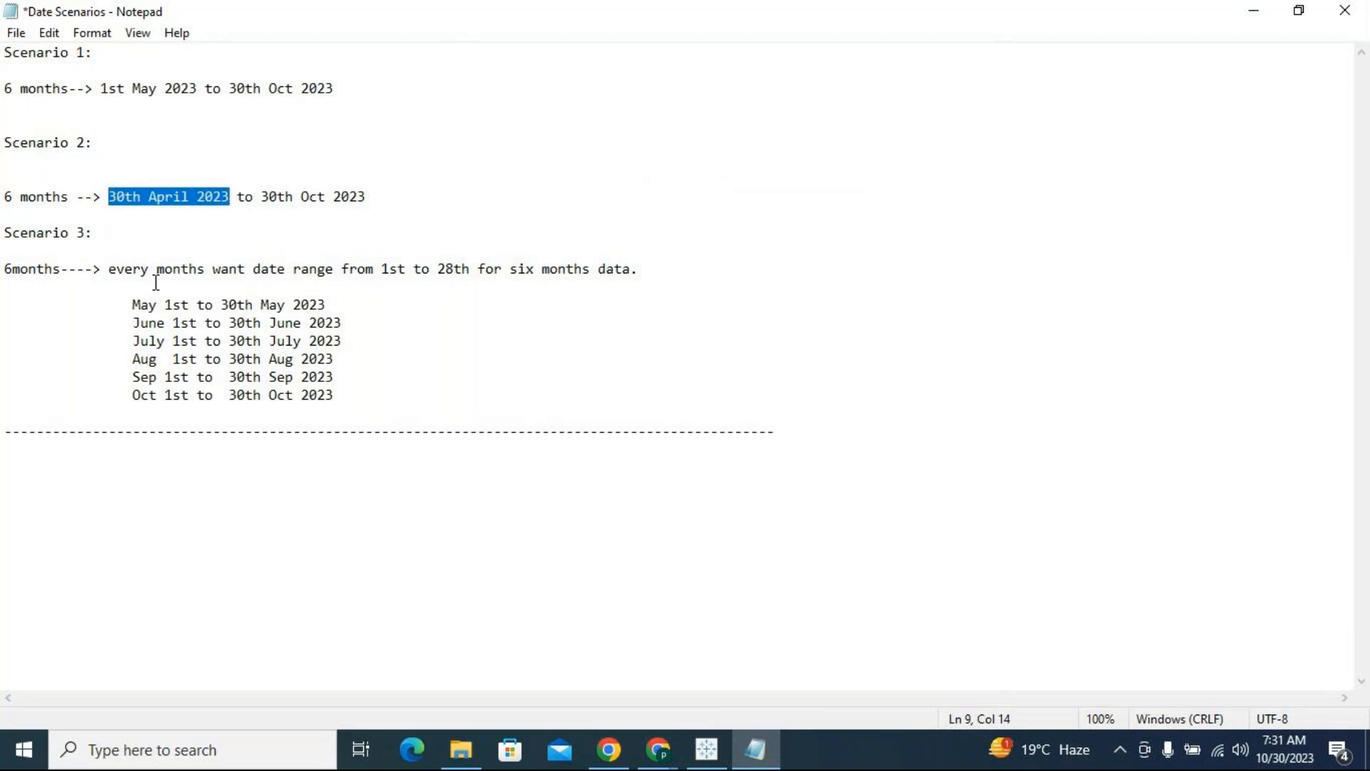
click(149, 197)
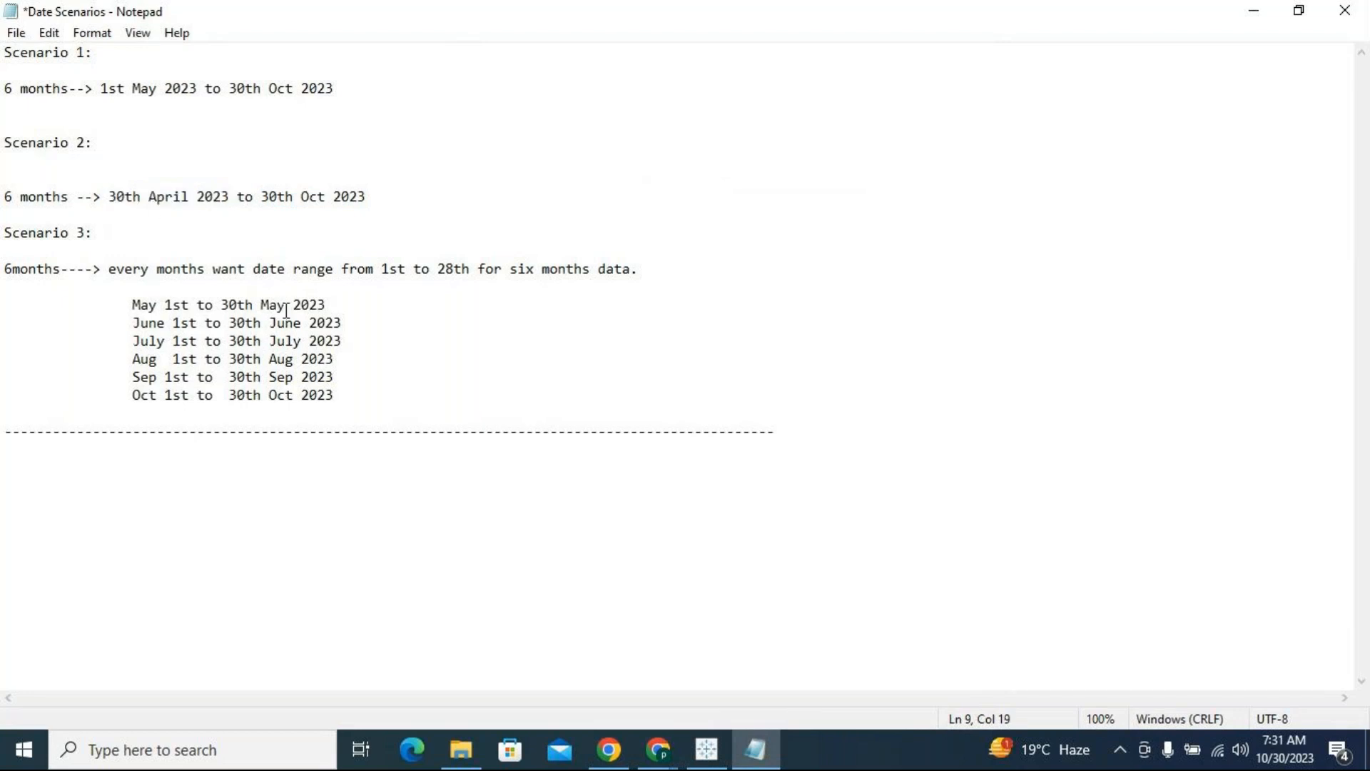
drag(368, 197, 110, 199)
Review the Scenario 3 rule and its monthly date ranges from May to October 2023 in the notes
click(132, 323)
drag(109, 269, 631, 274)
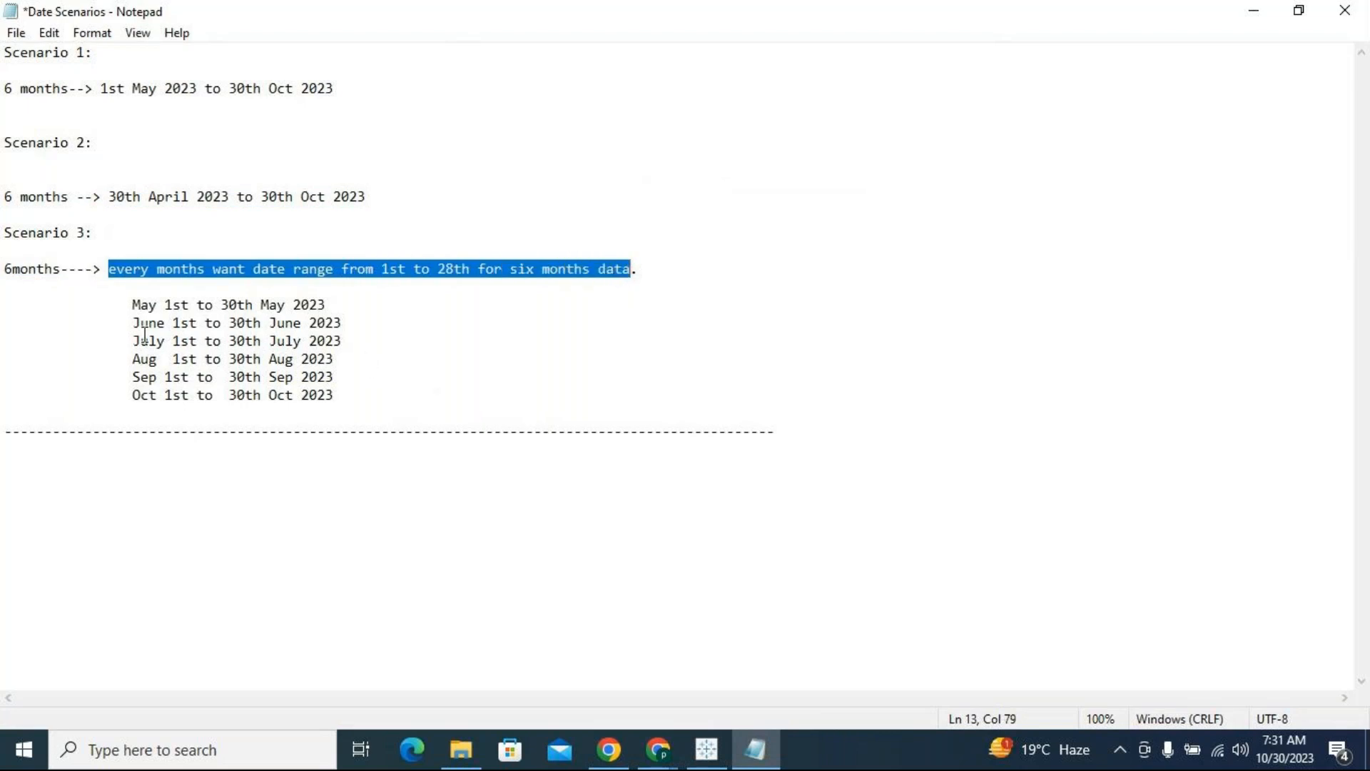
drag(333, 397, 230, 398)
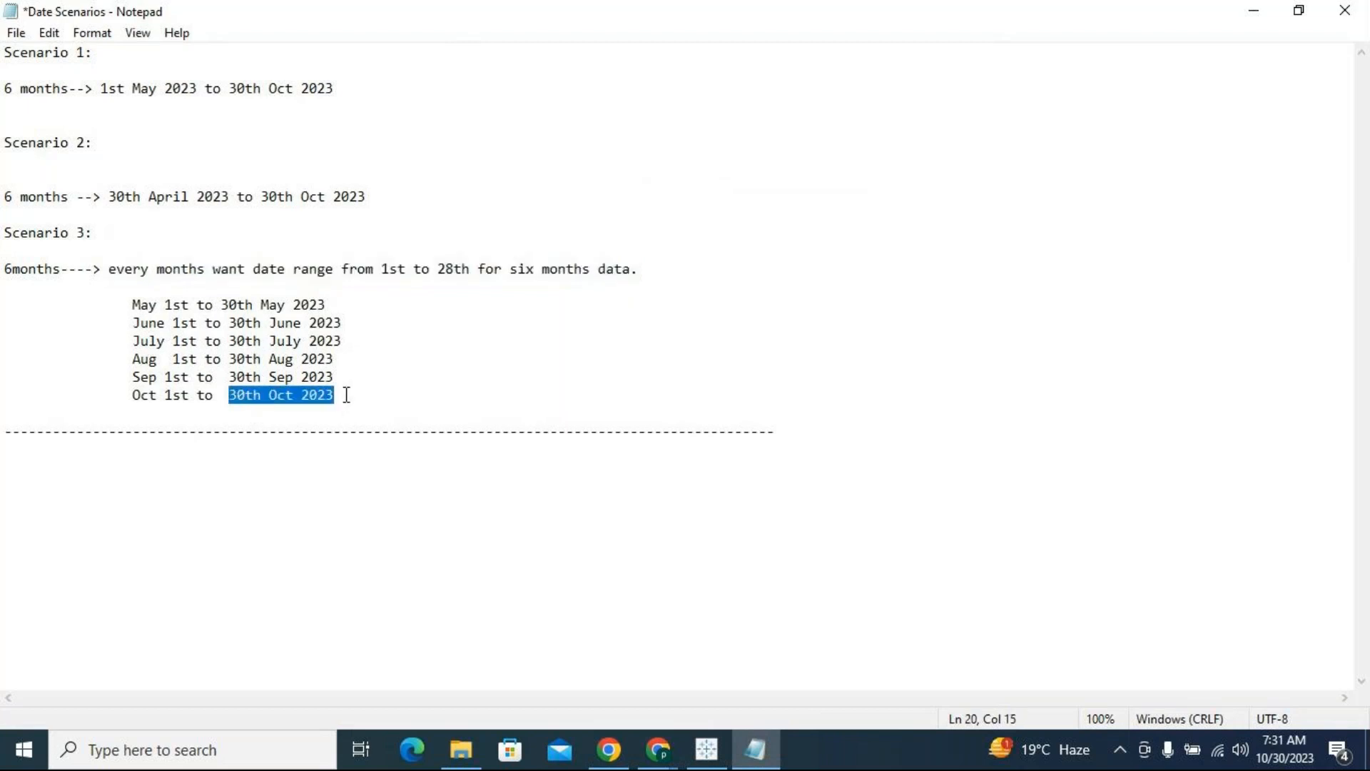
click(225, 397)
drag(229, 397, 336, 397)
drag(134, 306, 230, 394)
click(252, 430)
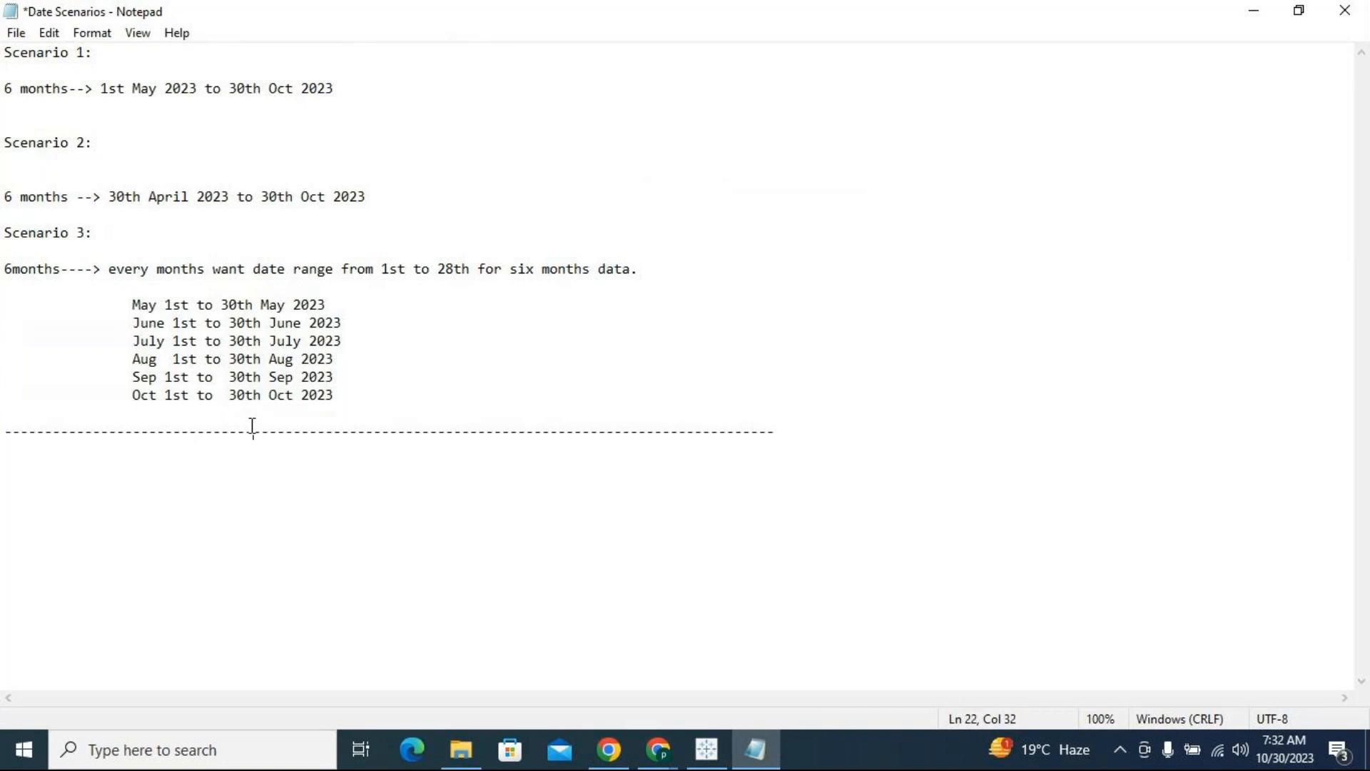
Compare the end dates of the Scenario 3 months with today's date, checking October against the earlier months
drag(229, 393, 250, 391)
drag(332, 377, 134, 307)
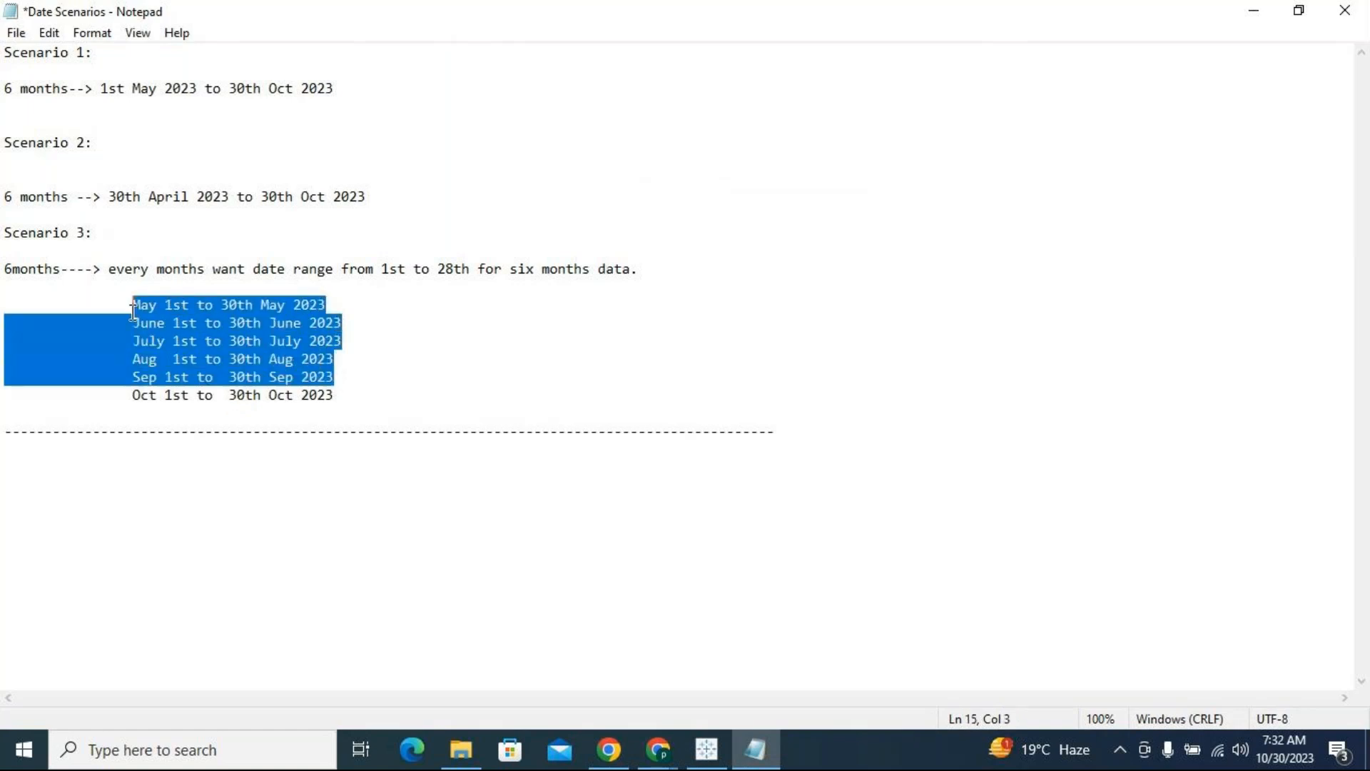
click(233, 379)
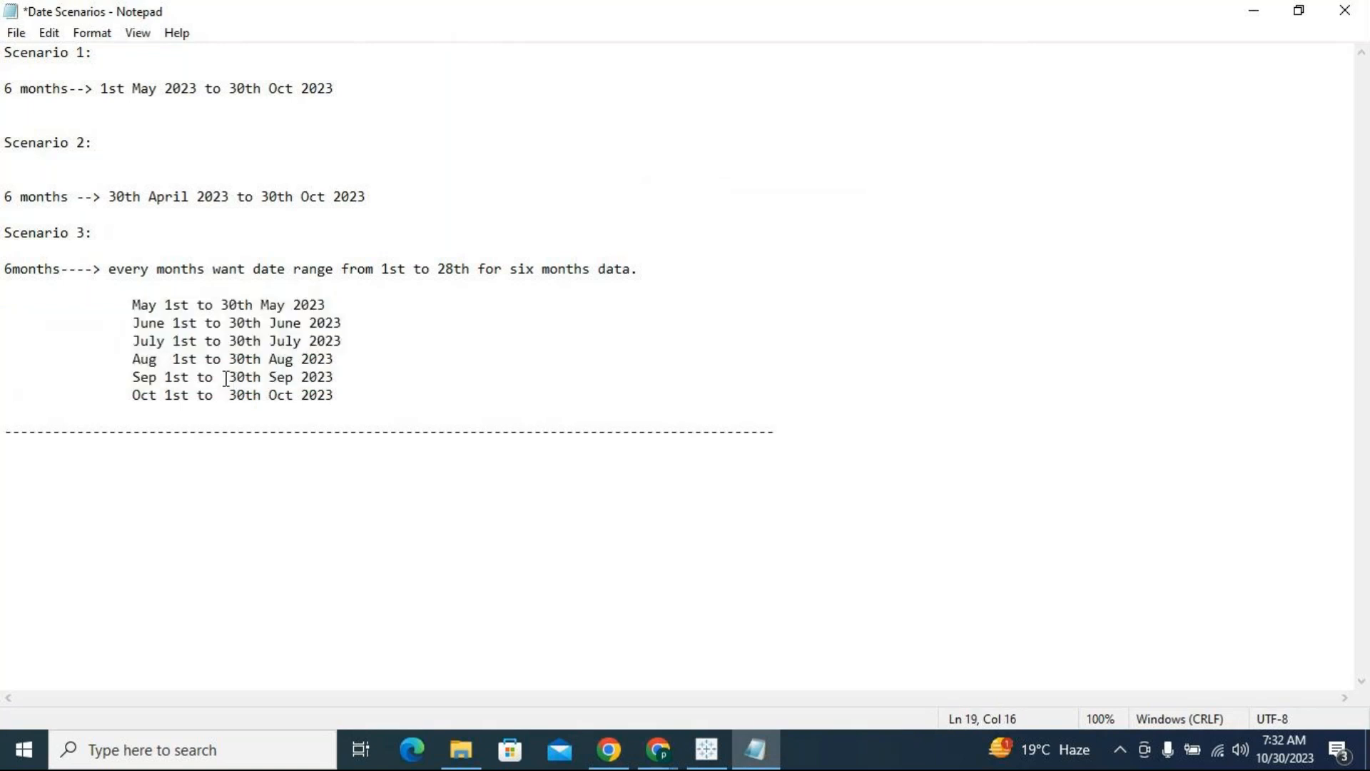
drag(229, 378, 245, 379)
click(1274, 761)
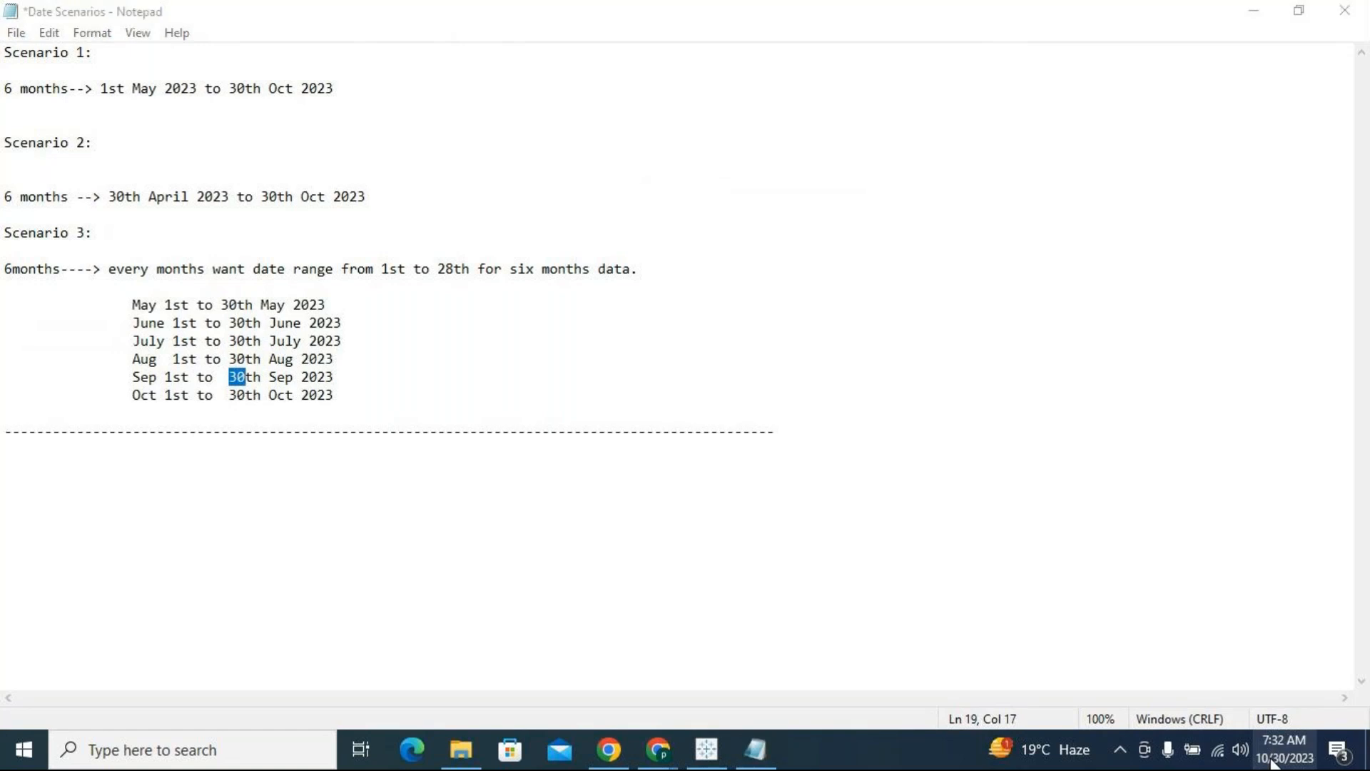
click(333, 396)
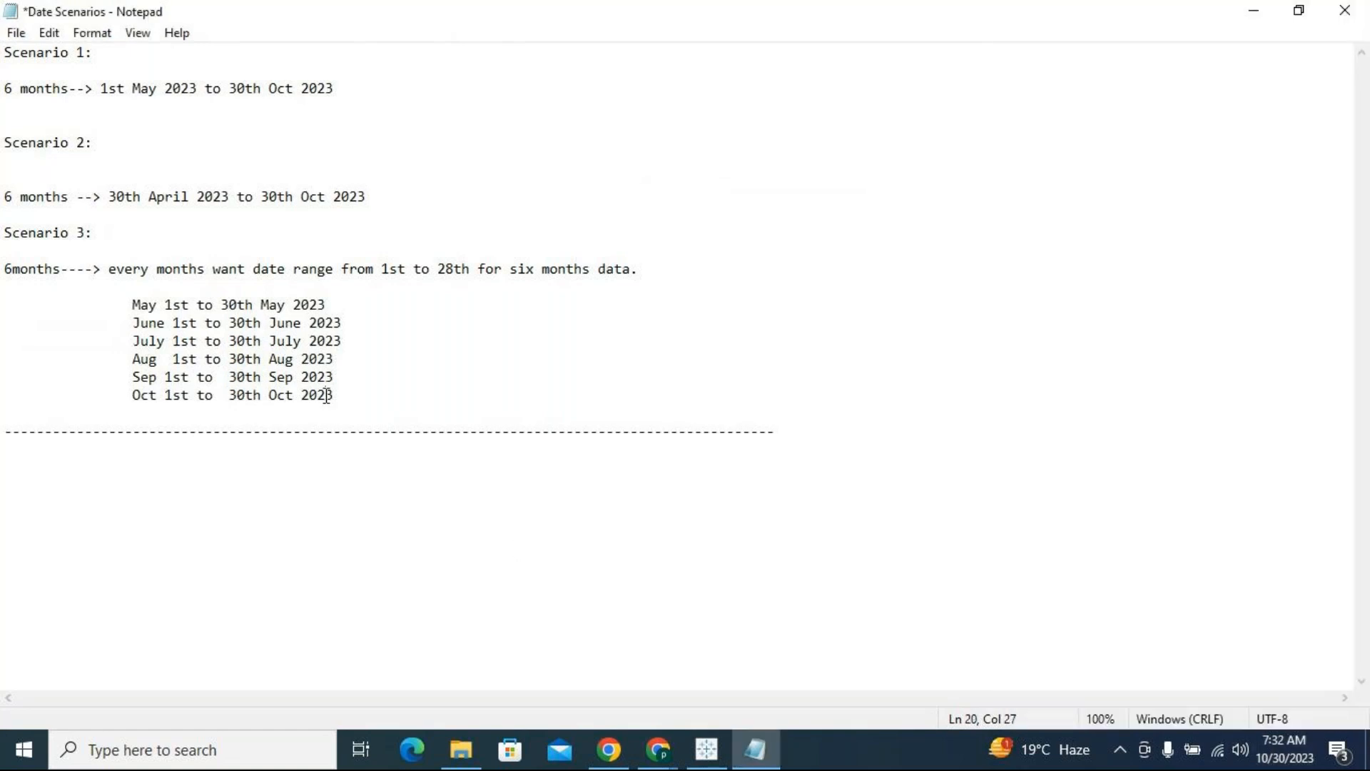
click(244, 396)
drag(229, 394, 295, 397)
drag(222, 305, 336, 379)
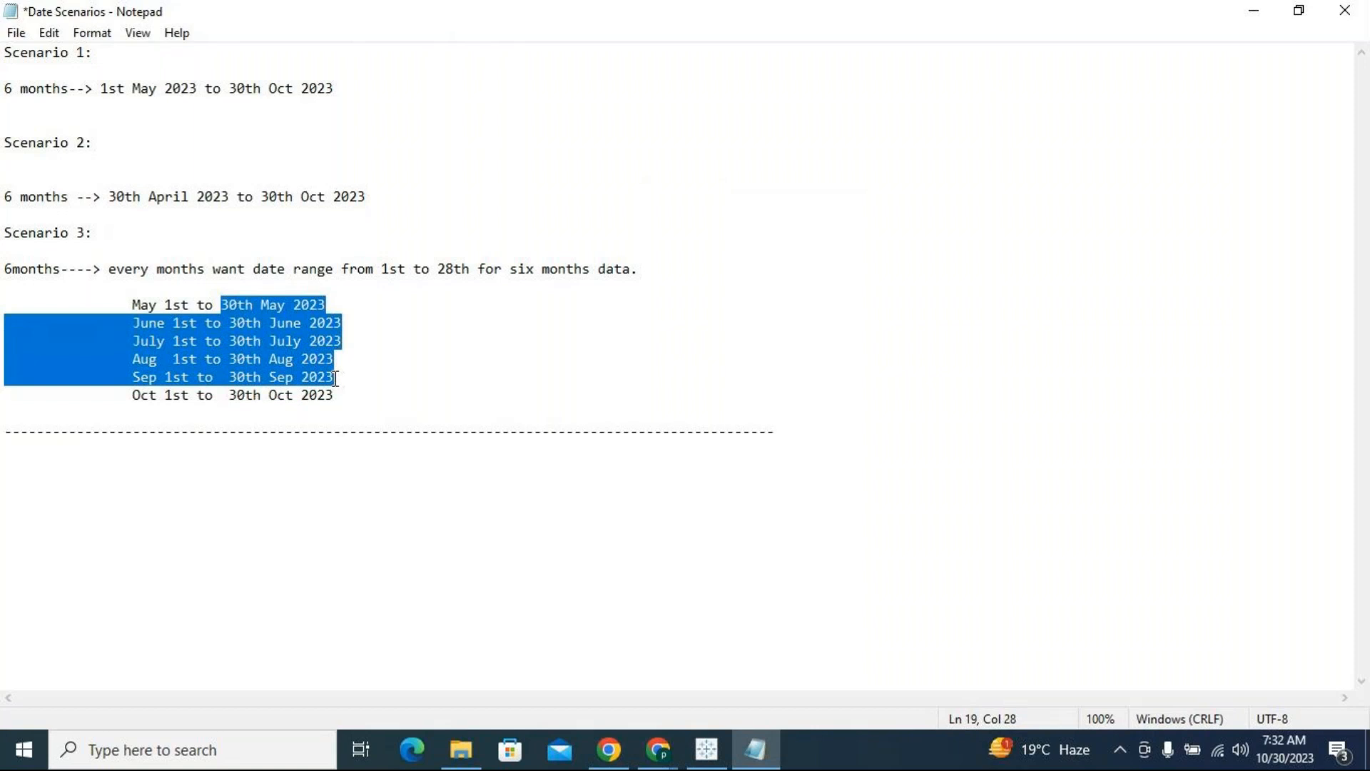
click(212, 323)
drag(221, 305, 341, 398)
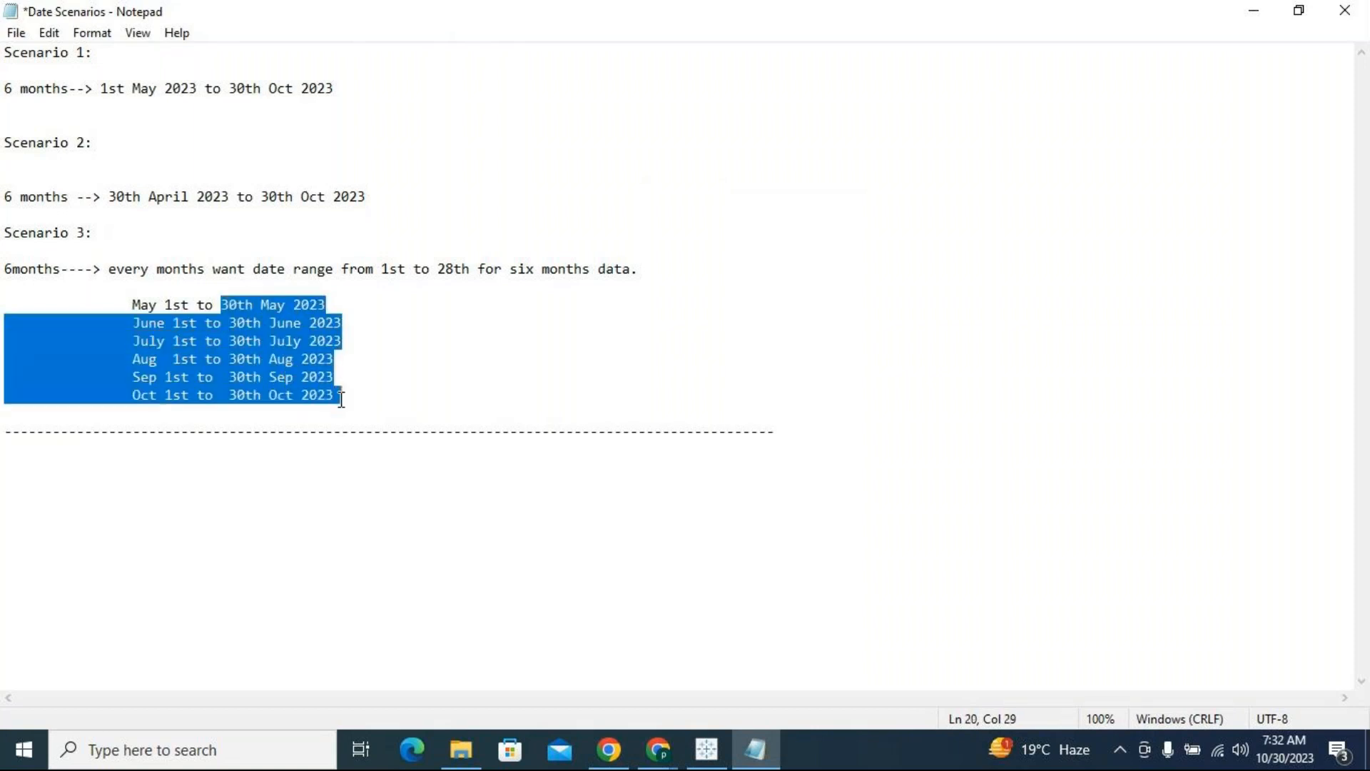
click(412, 481)
drag(229, 395, 342, 396)
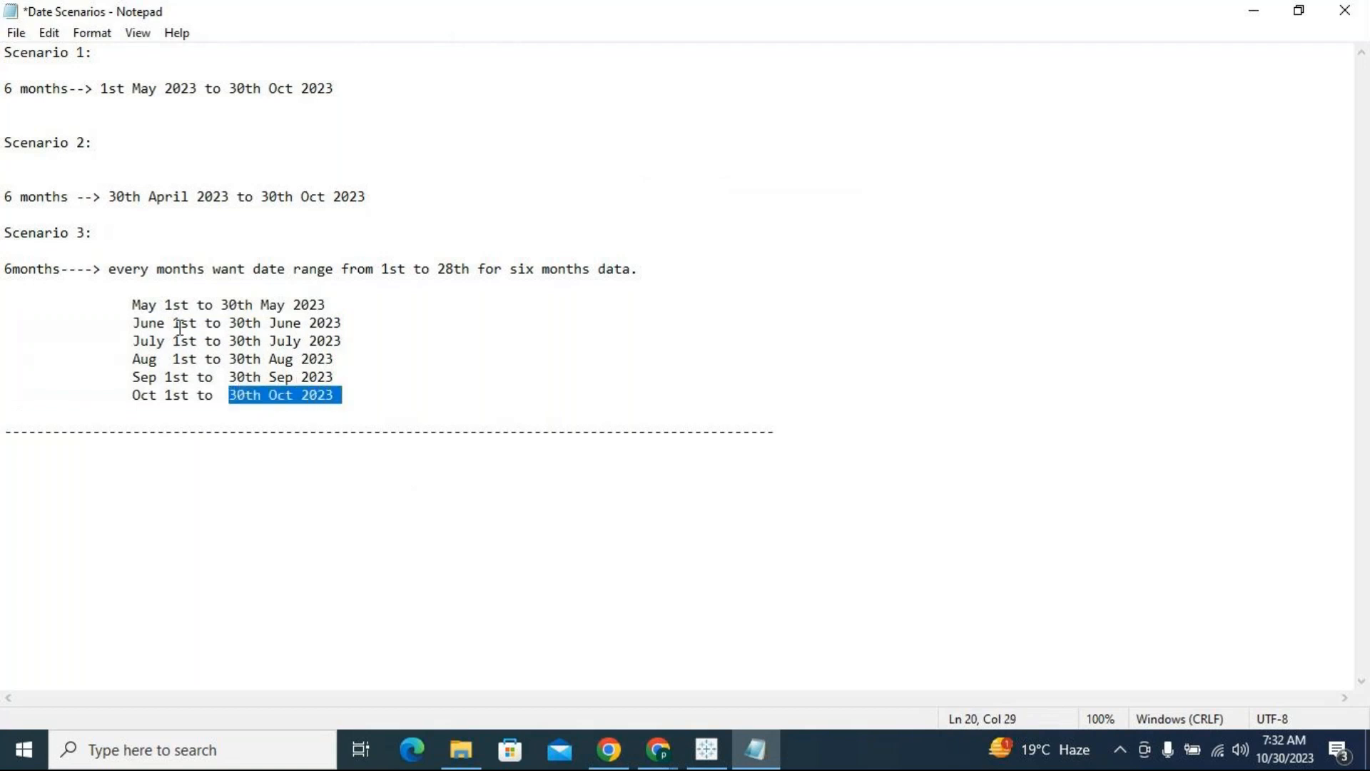
Examine the start day of each Scenario 3 month and the full span from the May range to the October range
drag(166, 305, 172, 306)
drag(230, 395, 336, 396)
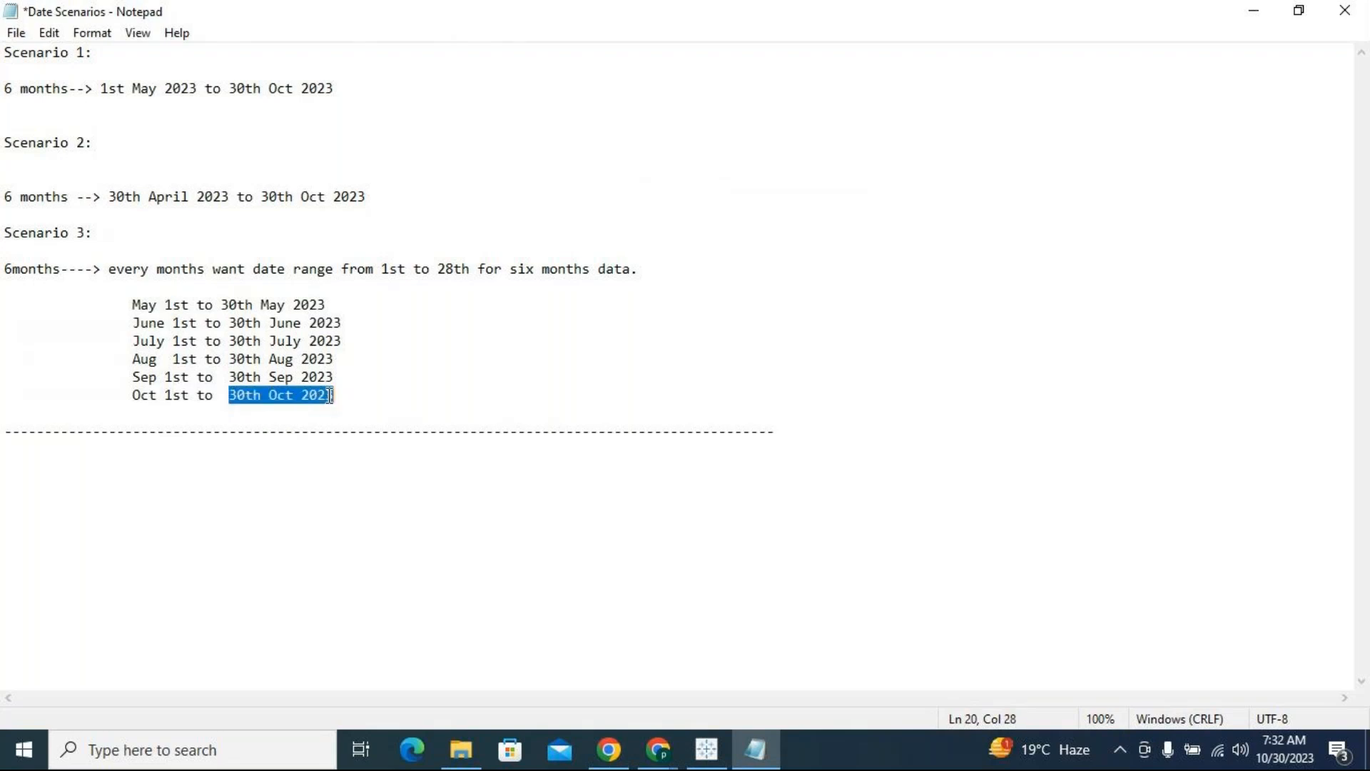
drag(134, 304, 336, 376)
click(139, 305)
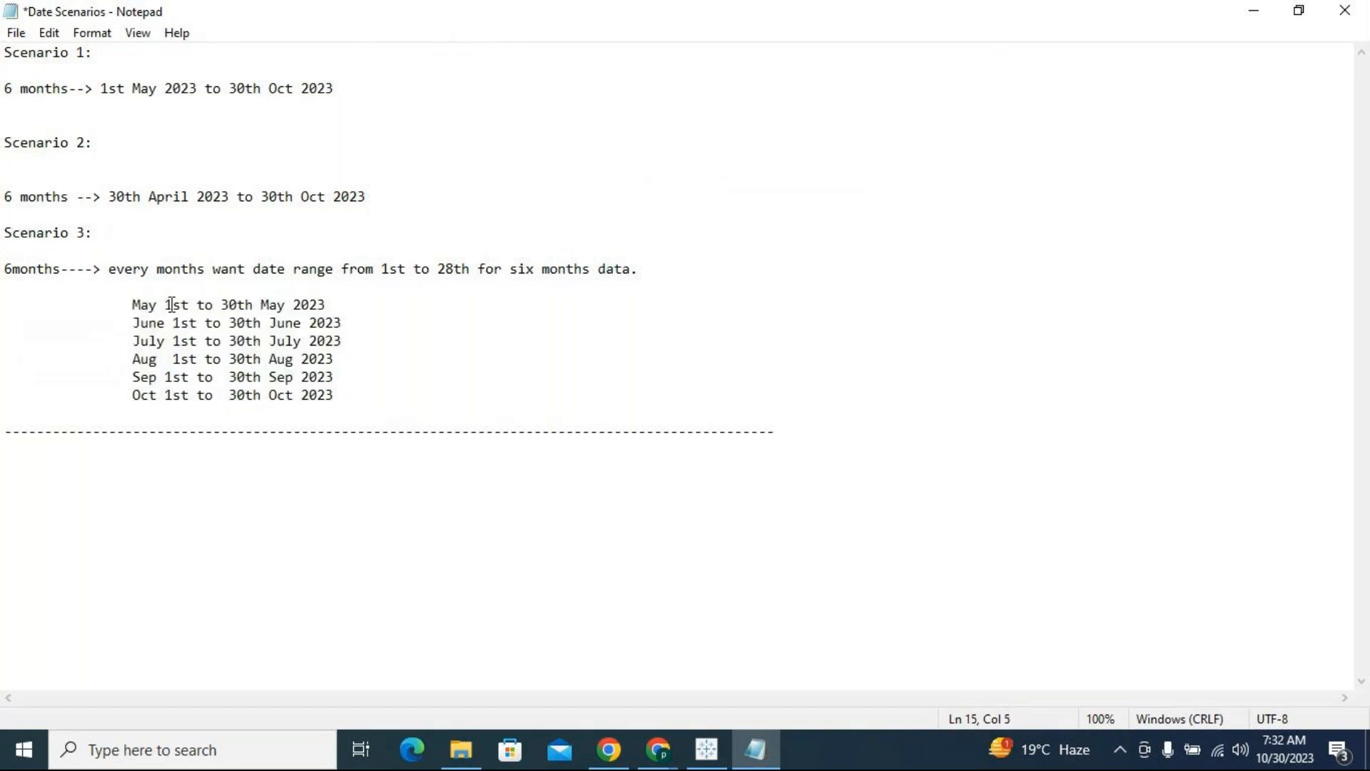
click(168, 302)
click(151, 327)
drag(173, 325, 189, 394)
click(154, 395)
click(293, 394)
drag(131, 303, 361, 297)
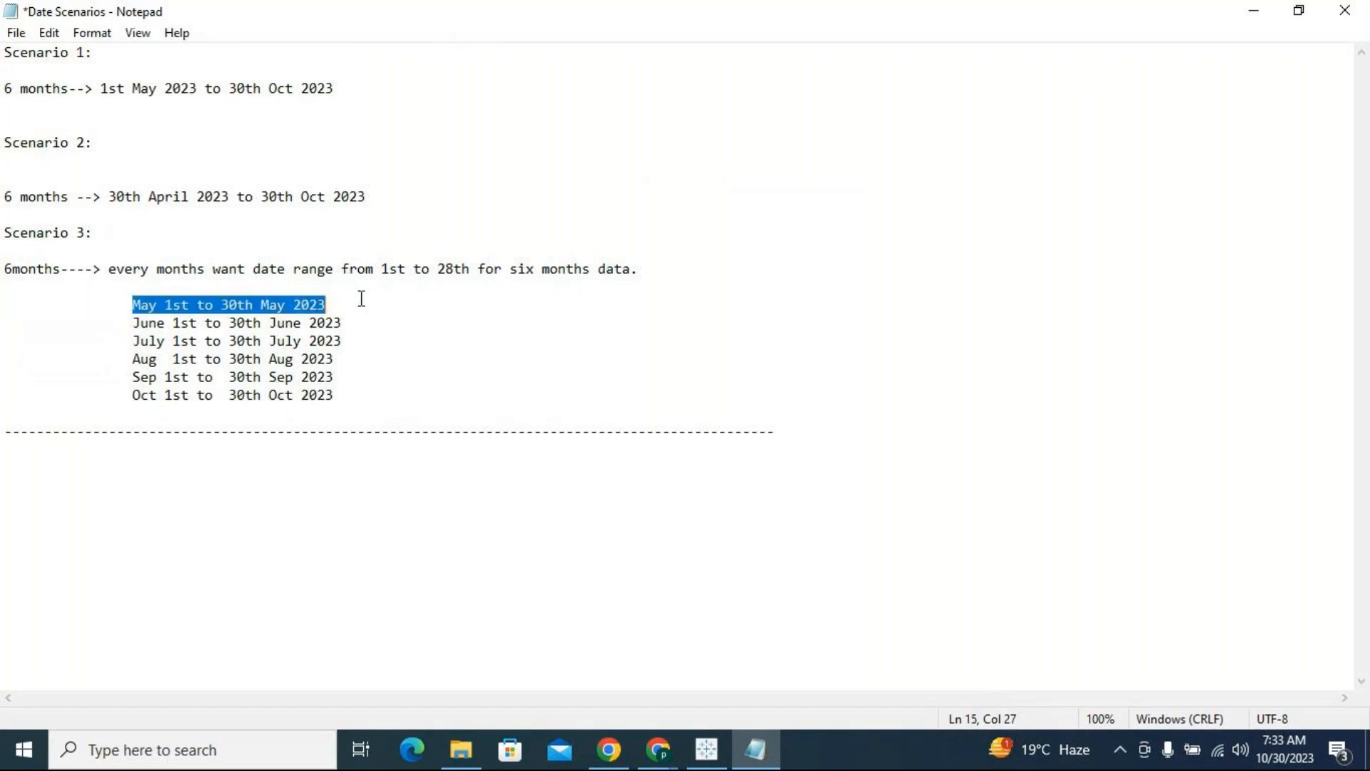
drag(132, 323, 317, 396)
click(383, 405)
click(341, 396)
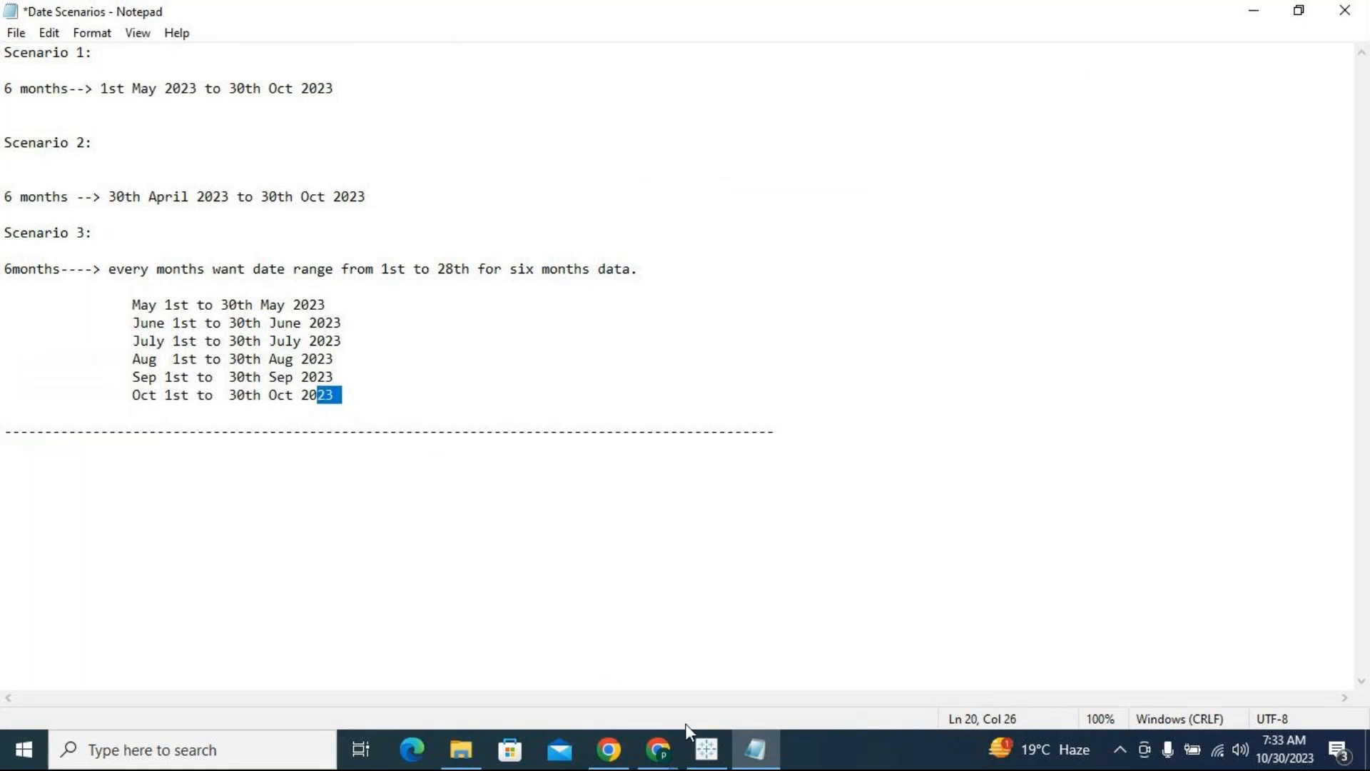
Switch to Tableau and add a new worksheet
click(705, 749)
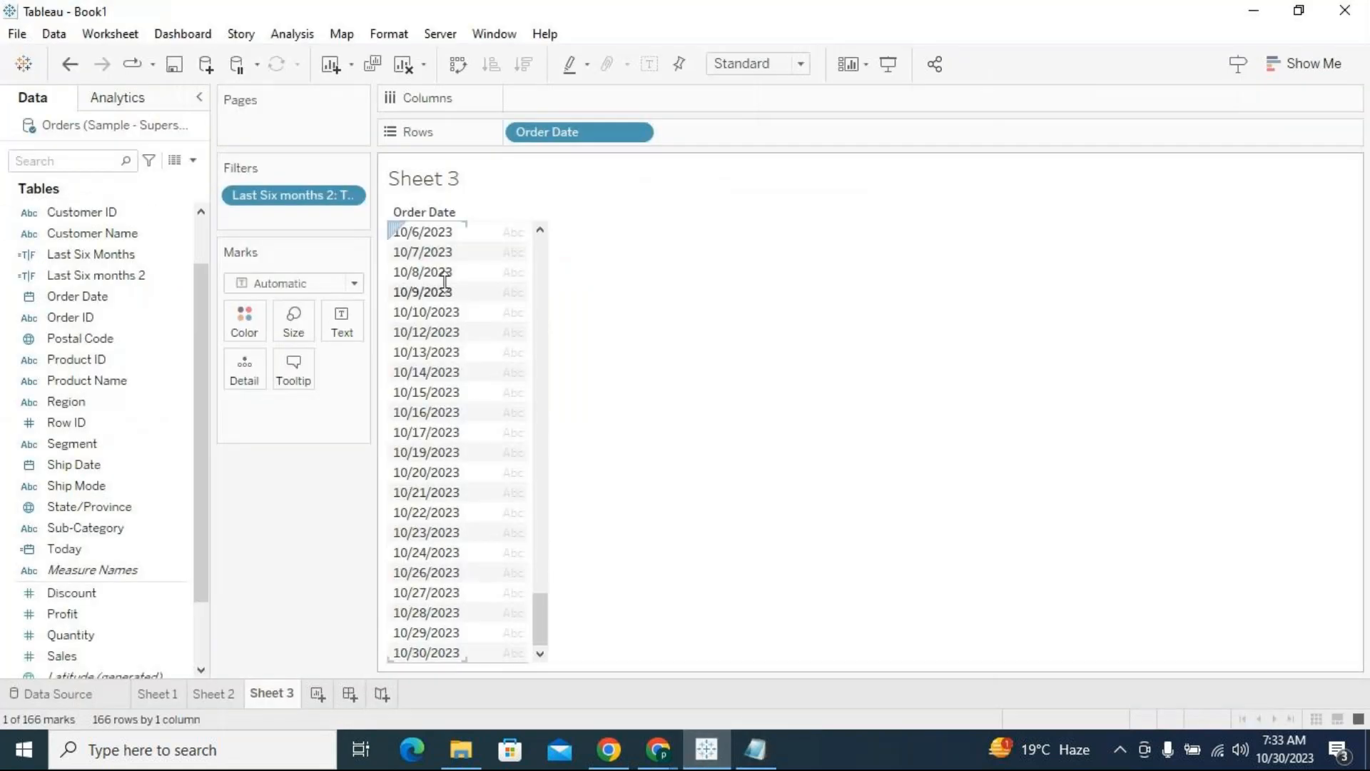
click(366, 266)
click(317, 694)
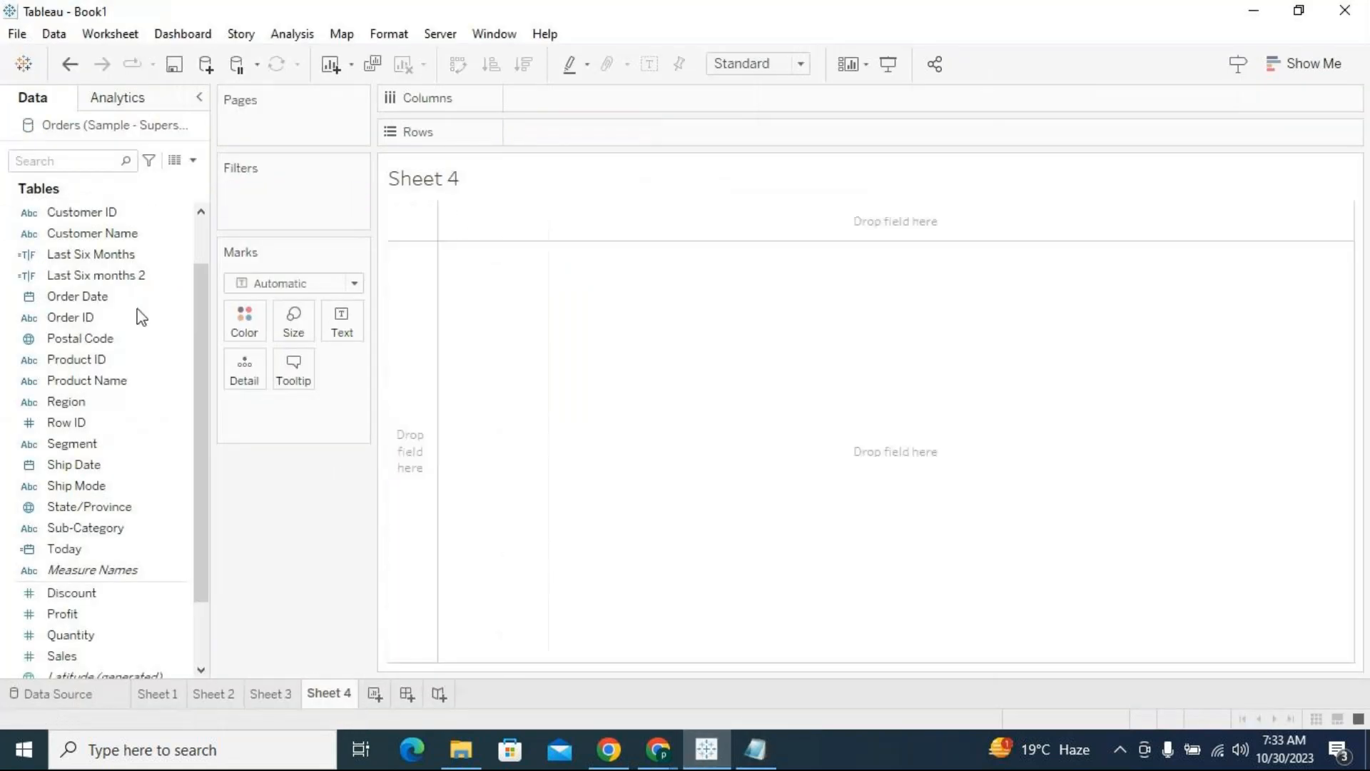
Place Order Date on Rows and show it as discrete exact dates
scroll(202, 244, up, 3)
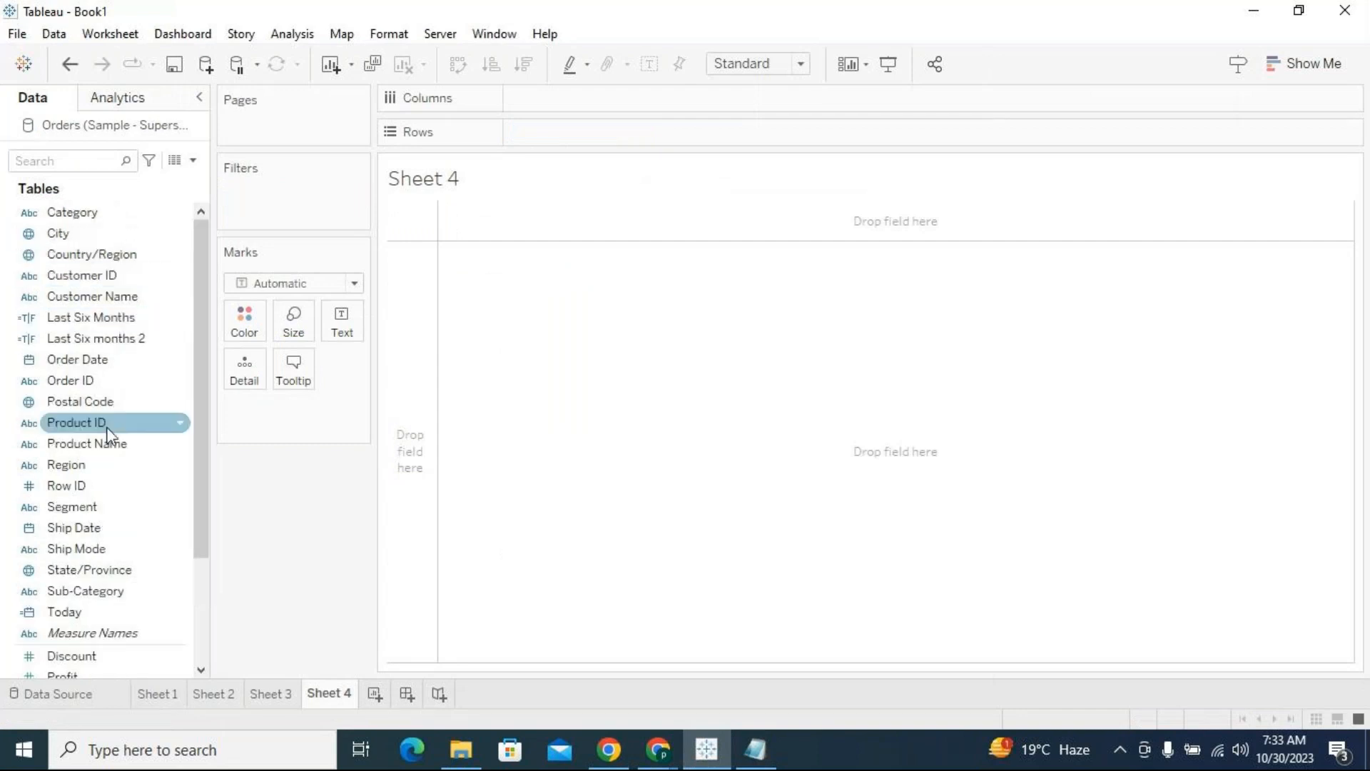
drag(80, 361, 634, 135)
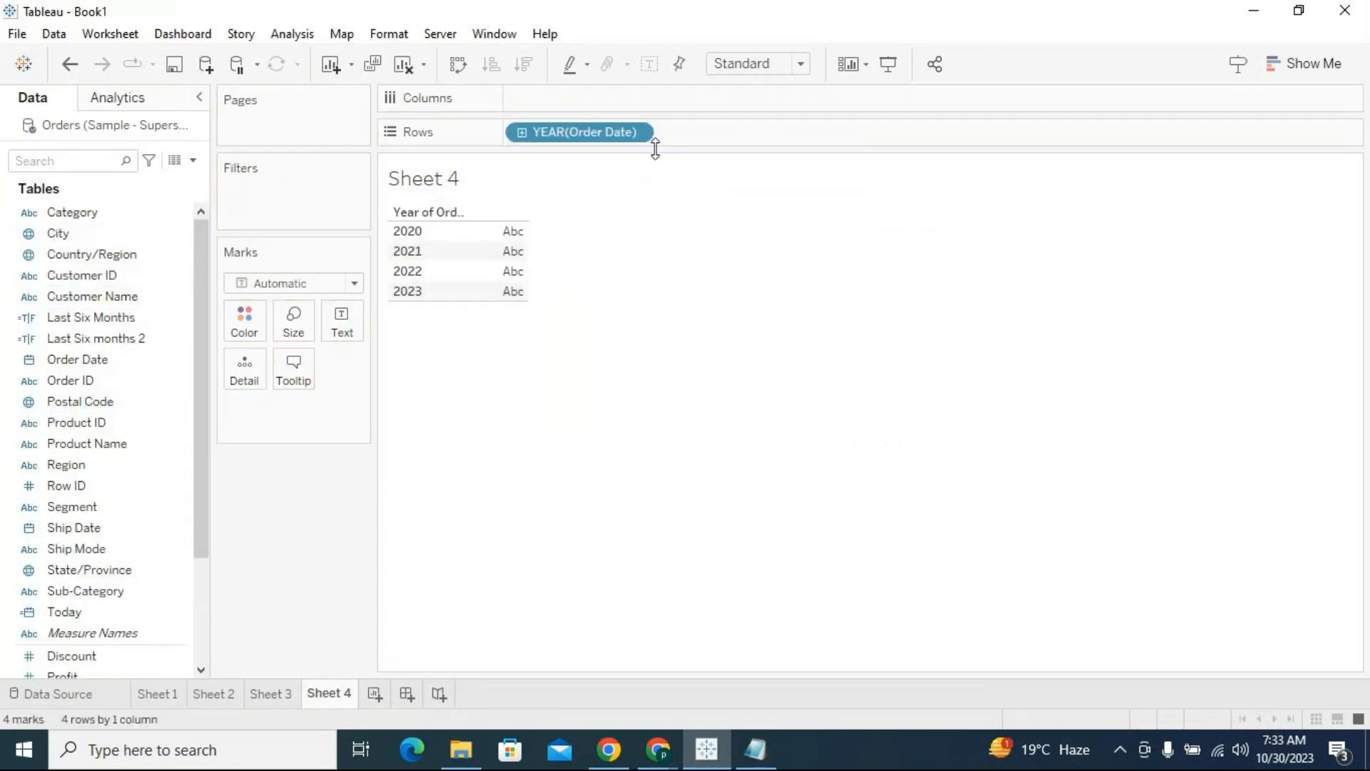
click(642, 134)
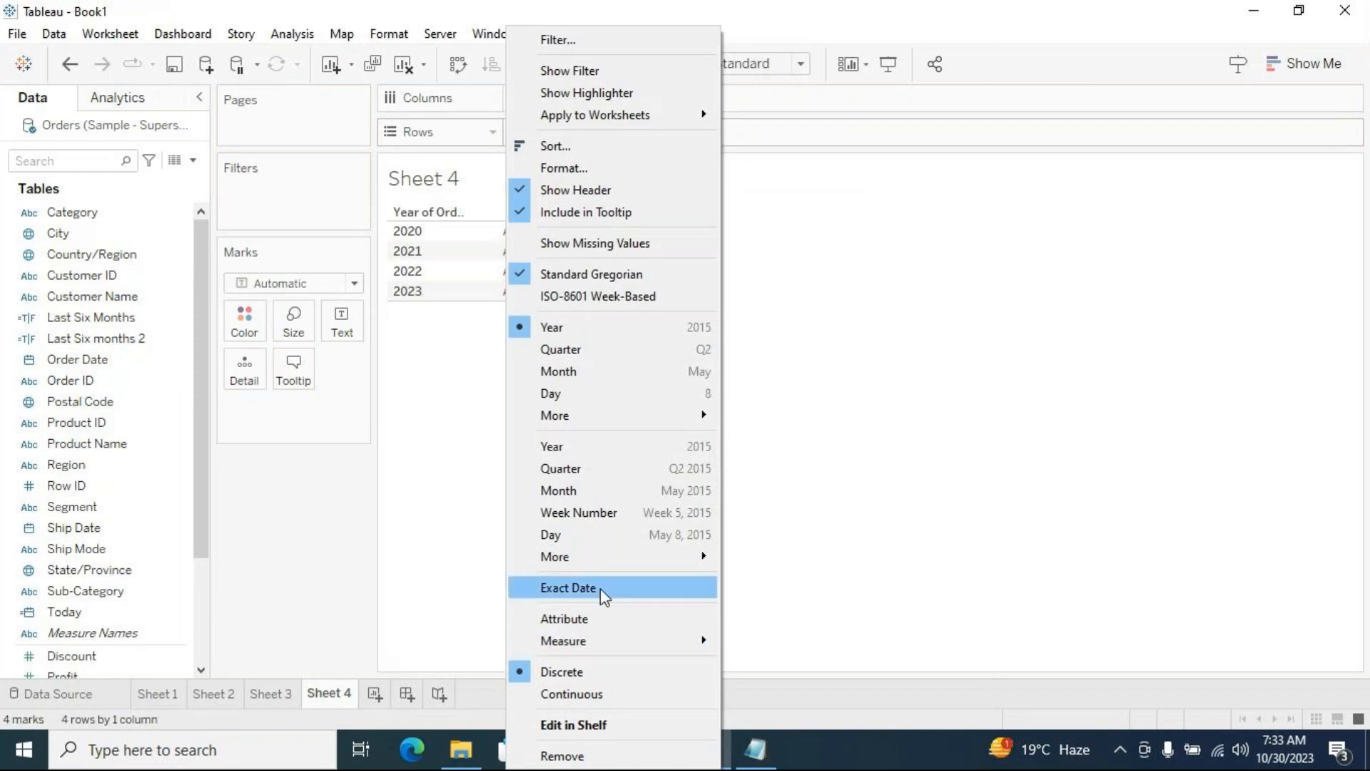
click(601, 588)
click(642, 133)
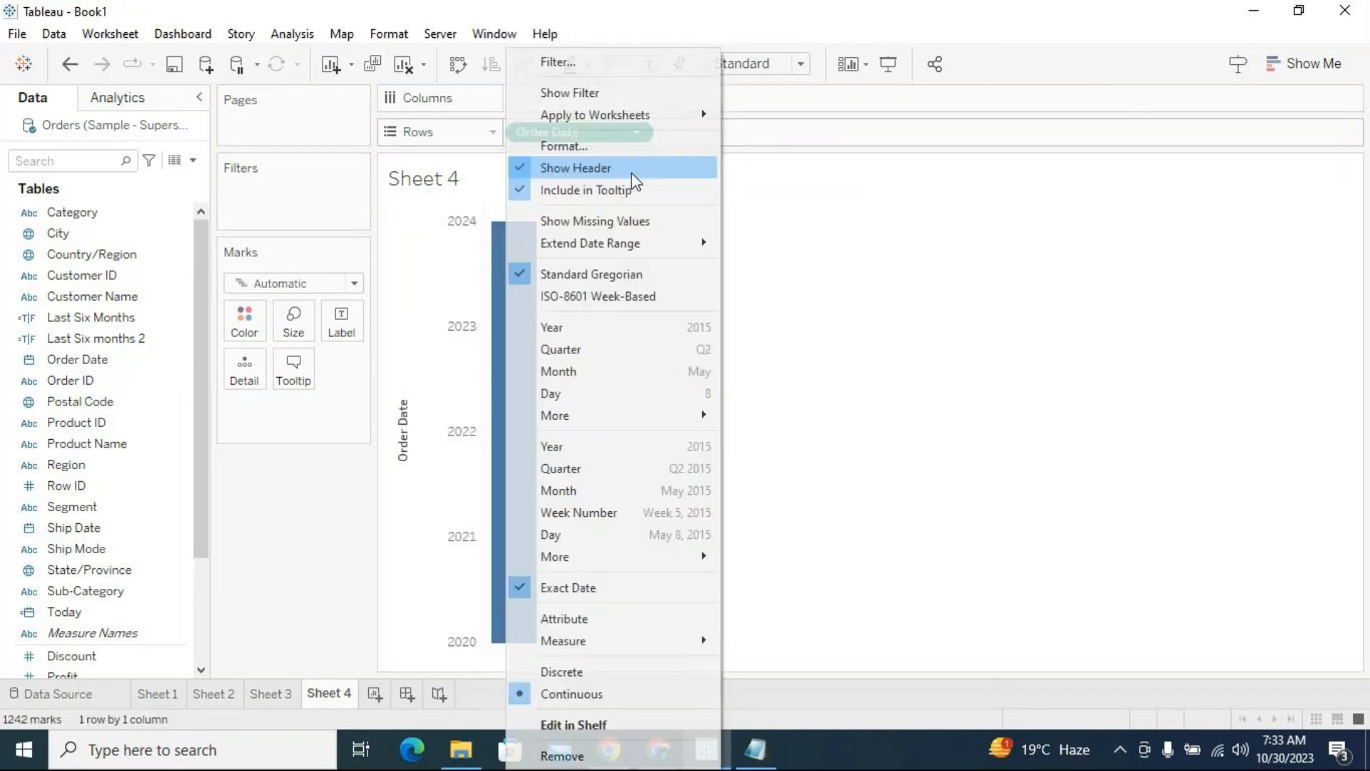
click(598, 674)
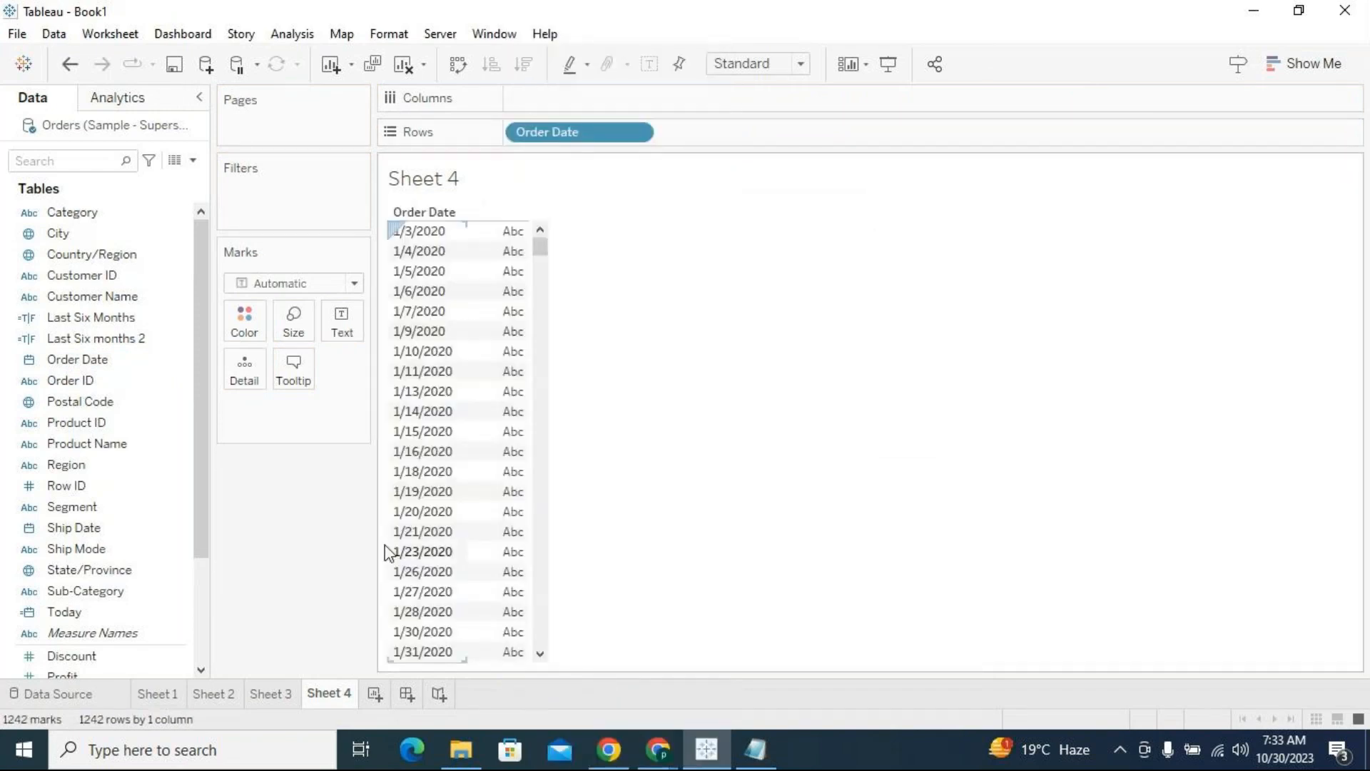
Create a calculated field named Last Six Months 3 and get its empty formula area ready for entry
click(192, 159)
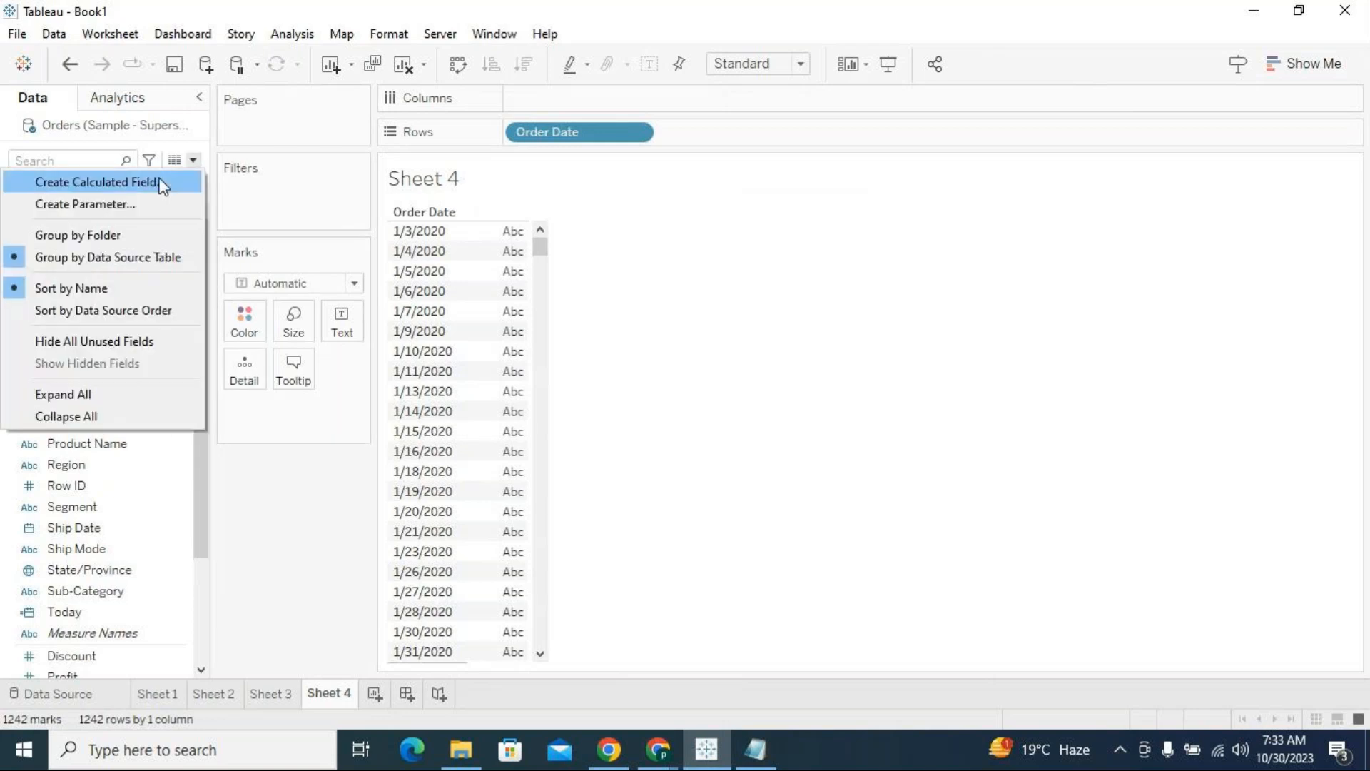
click(158, 182)
drag(767, 292, 772, 448)
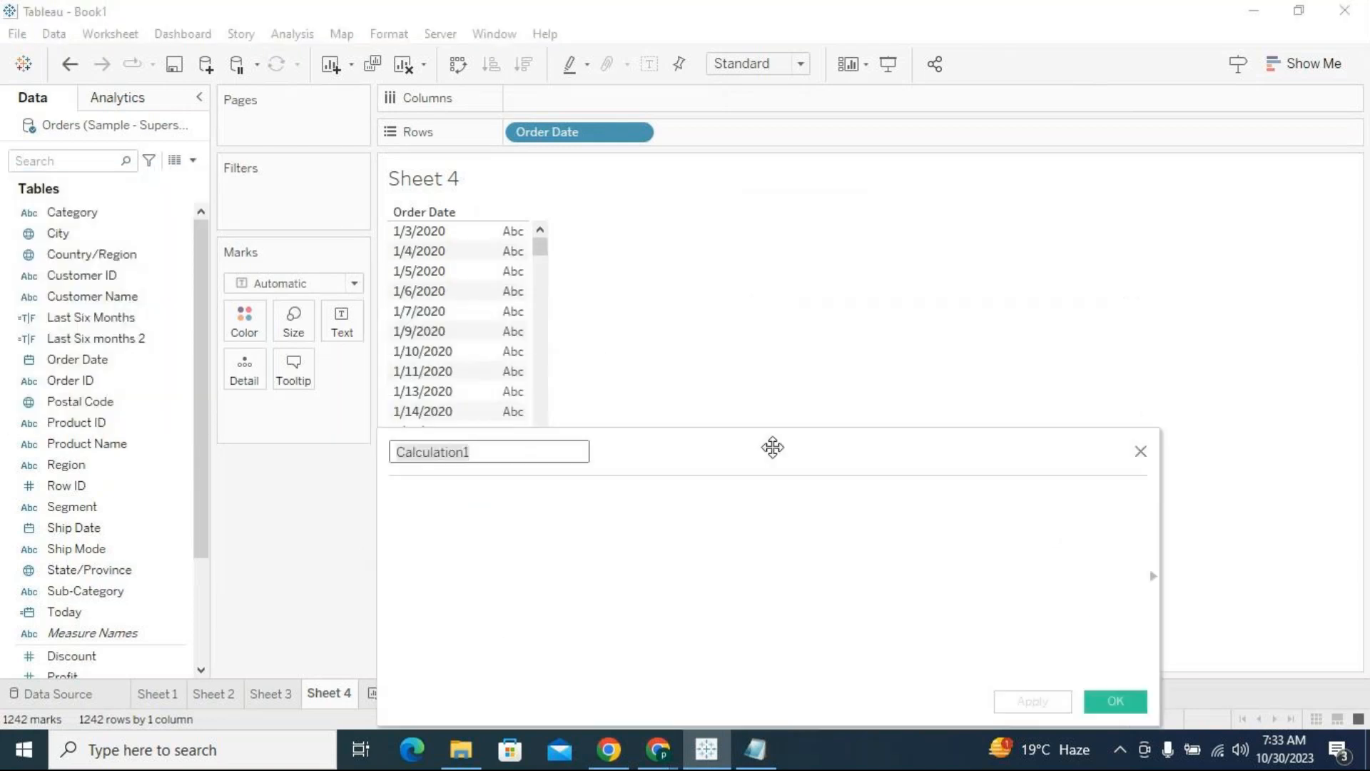
click(504, 448)
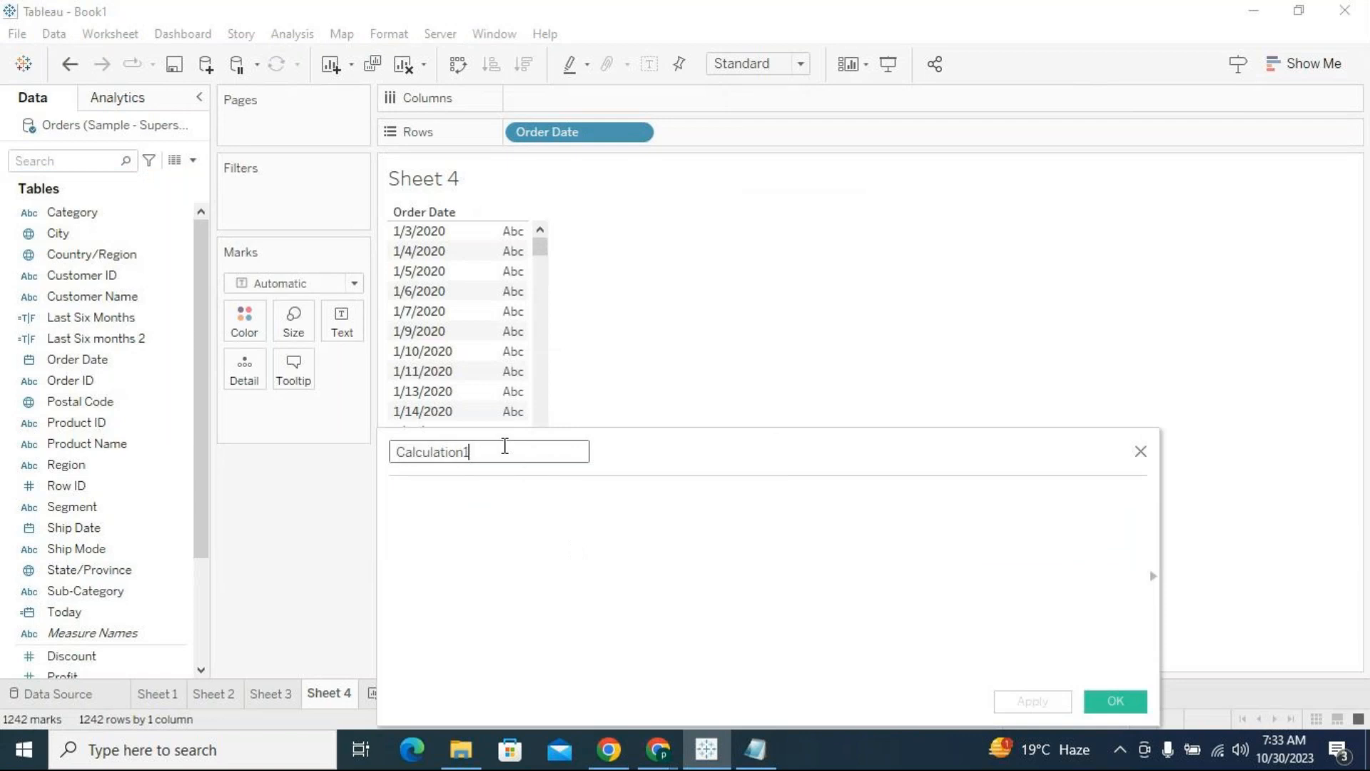
drag(501, 452, 394, 443)
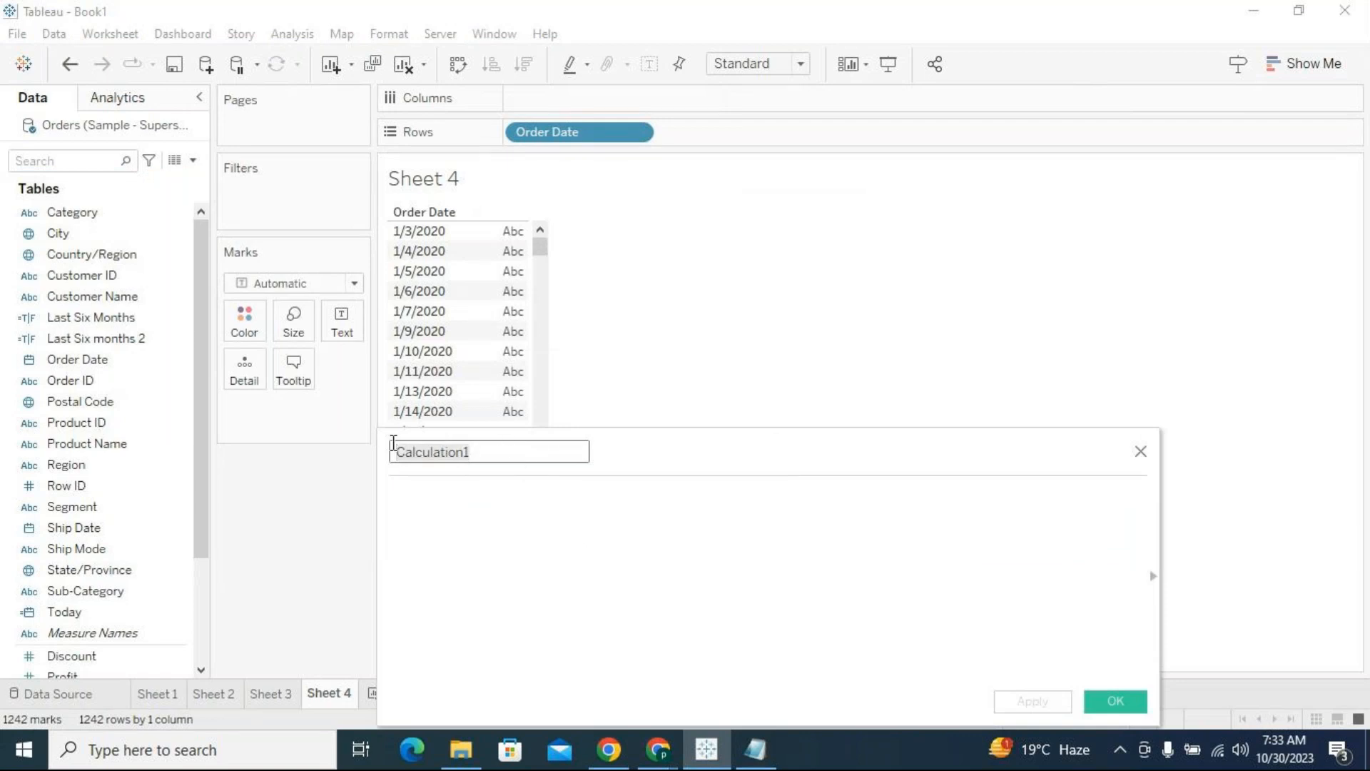
key(BackSpace)
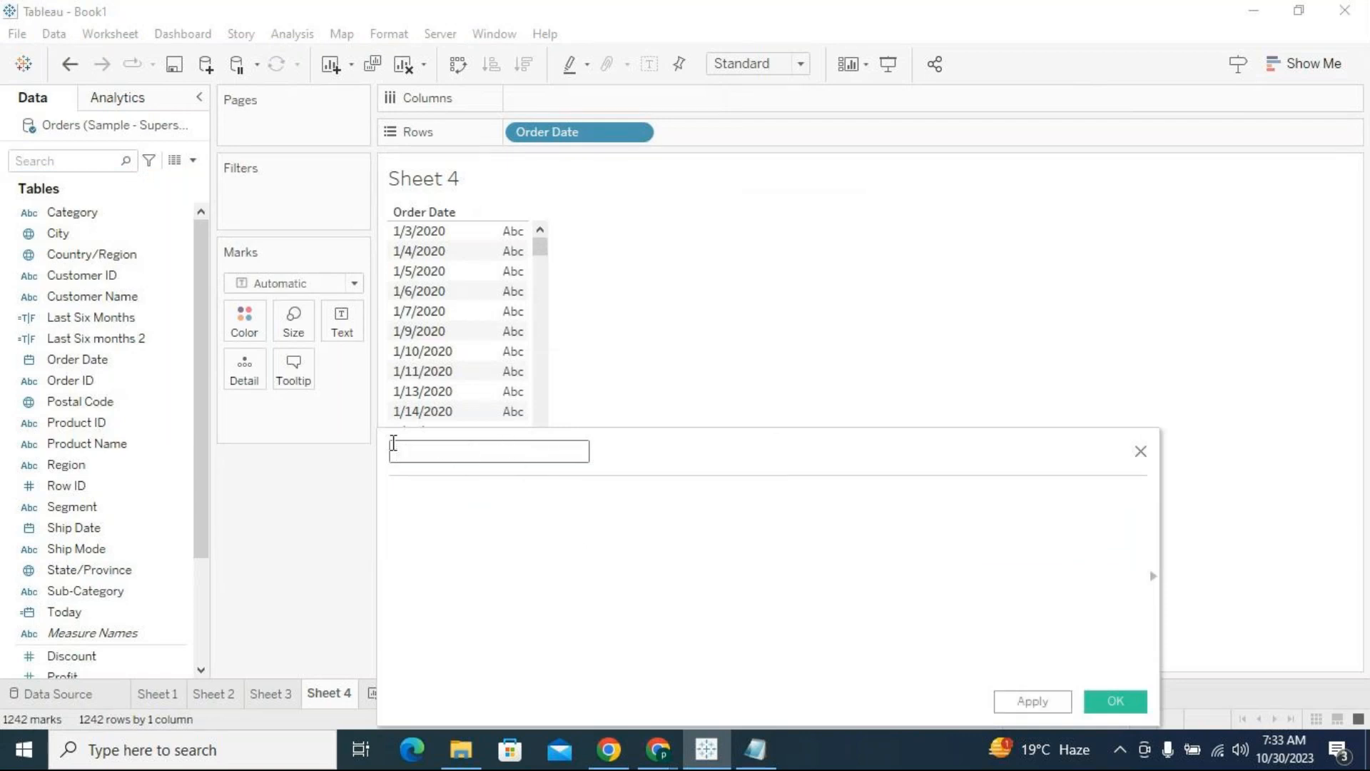
text(Last Six Months 3)
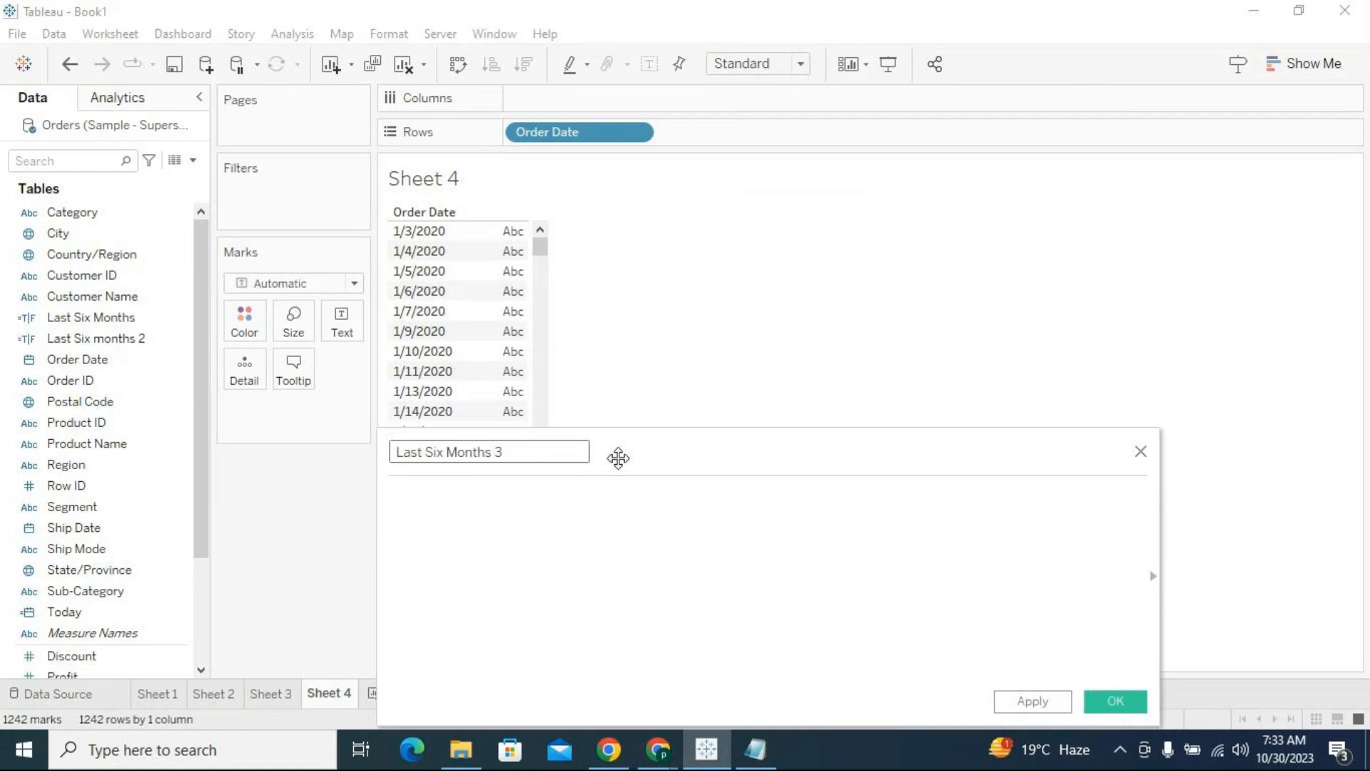
drag(748, 462, 758, 407)
click(754, 457)
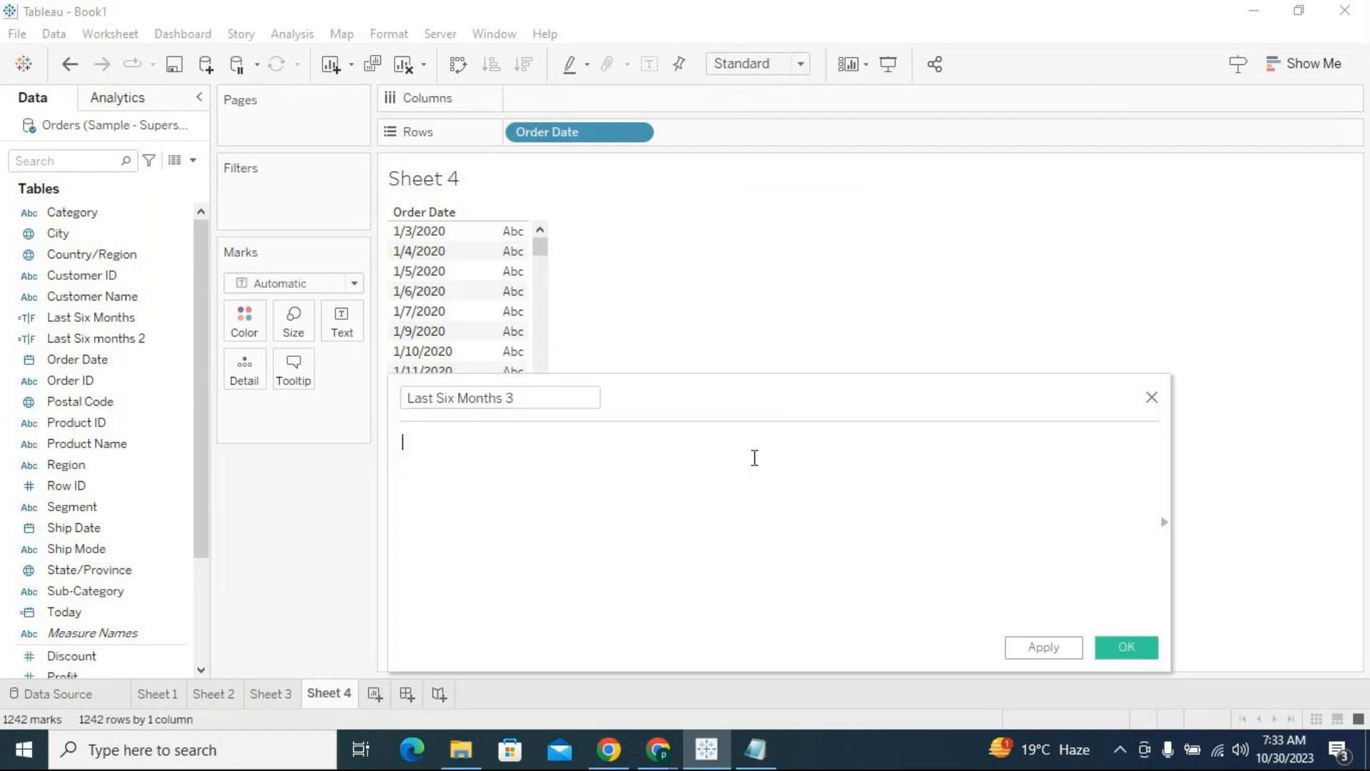
text(date)
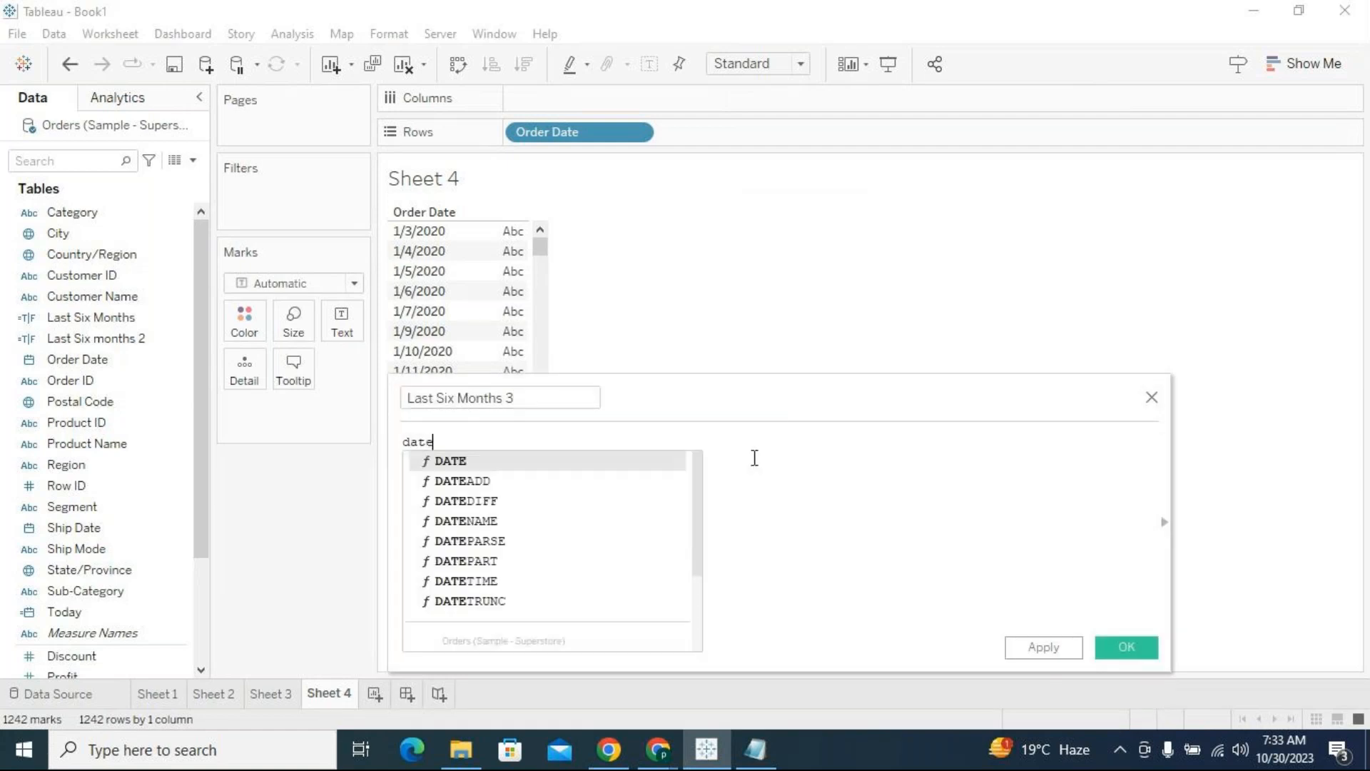
key(Down)
key(BackSpace)
key(BackSpace)
key(BackSpace)
key(BackSpace)
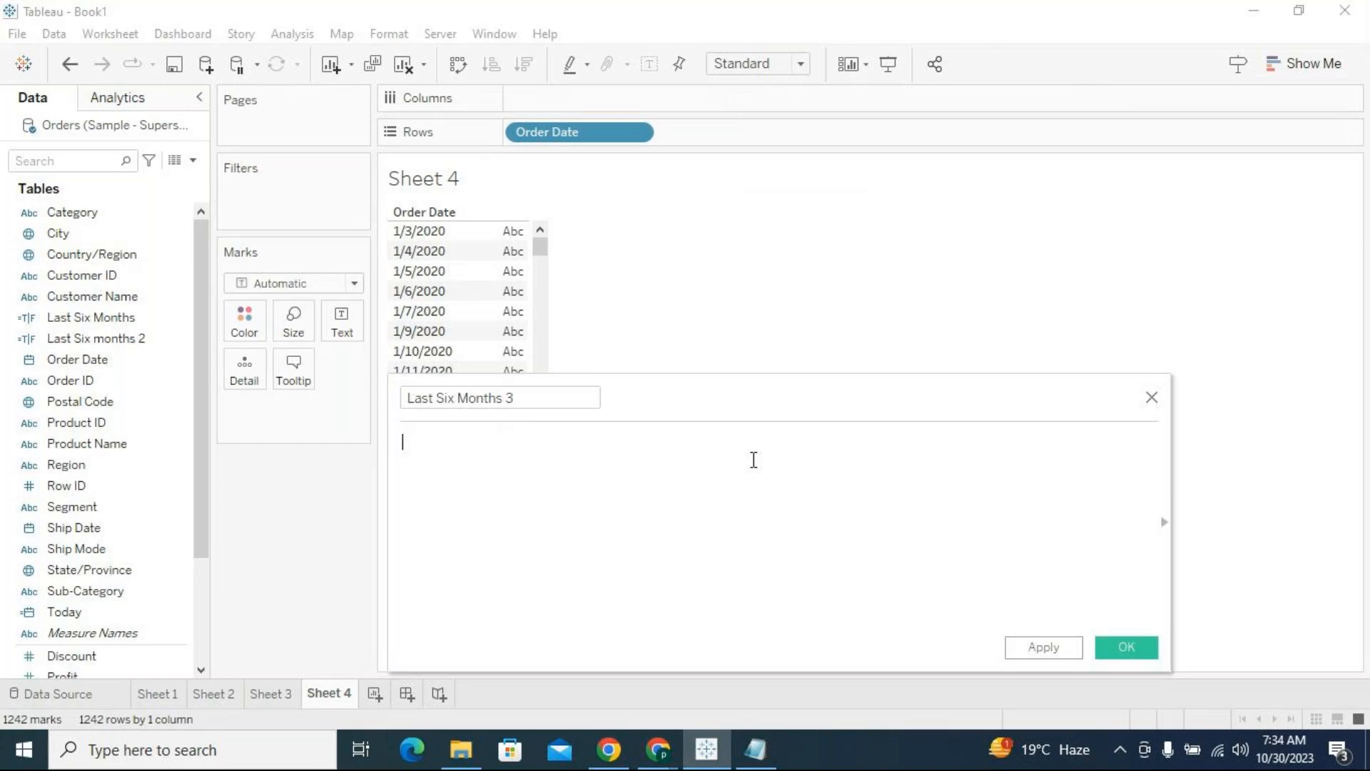
Start the Last Six Months 3 formula with the DATETRUNC function
text(dat)
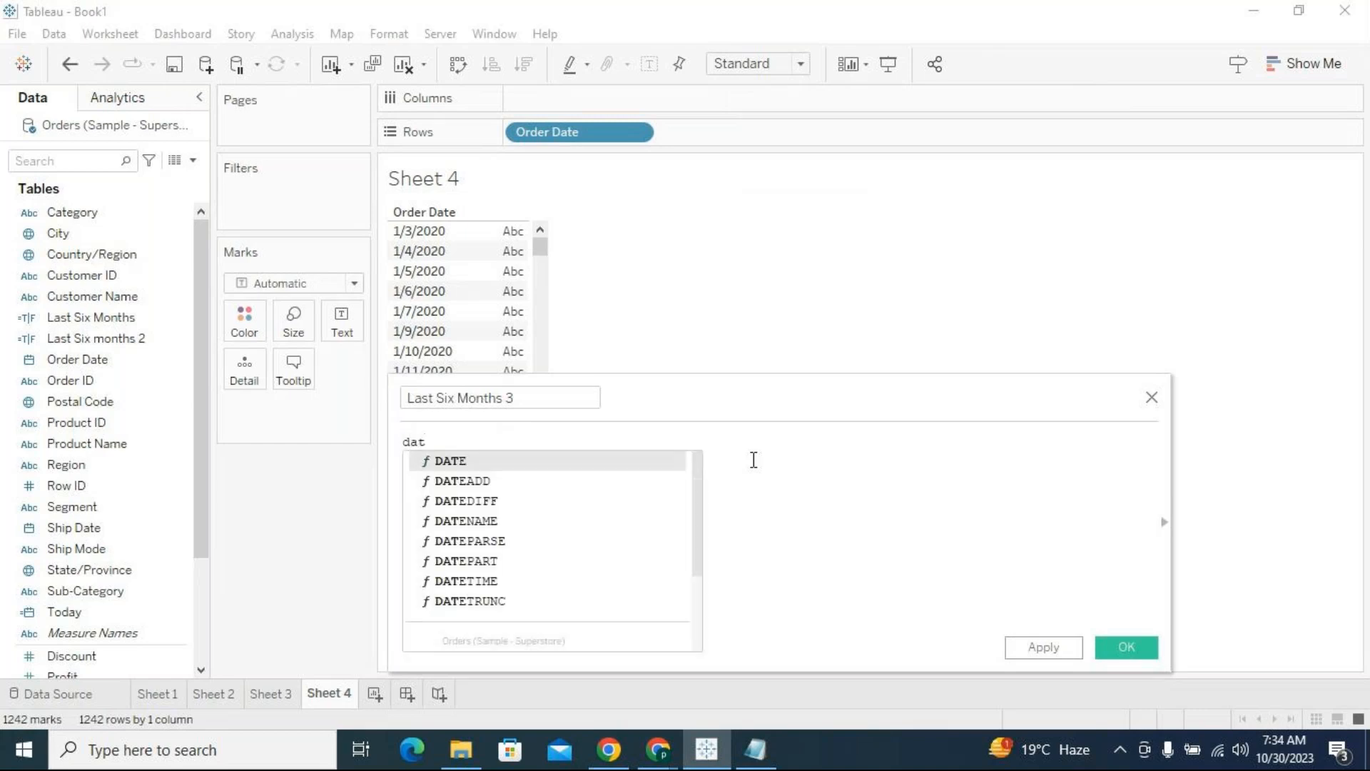
key(Down)
key(Down)
key(Down)
key(Down)
key(Down)
key(Down)
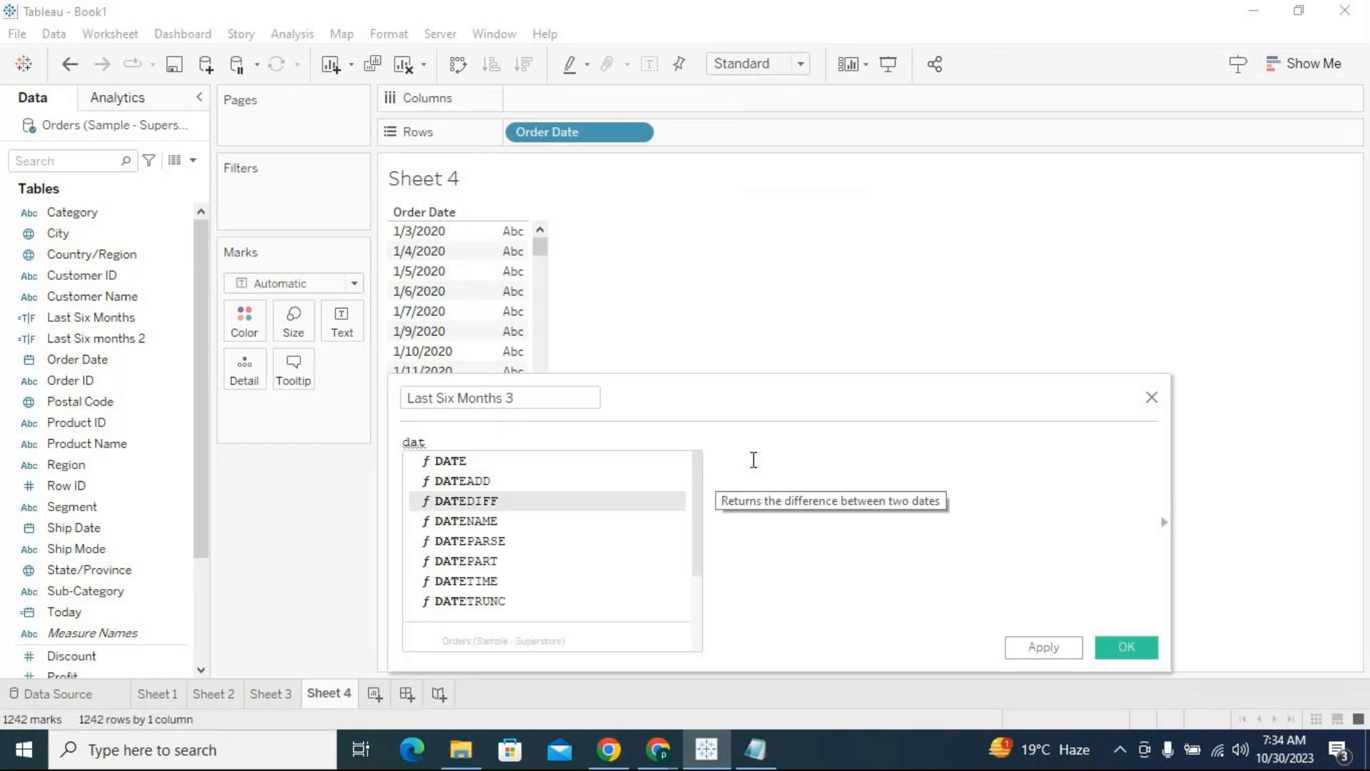
key(Down)
key(Return)
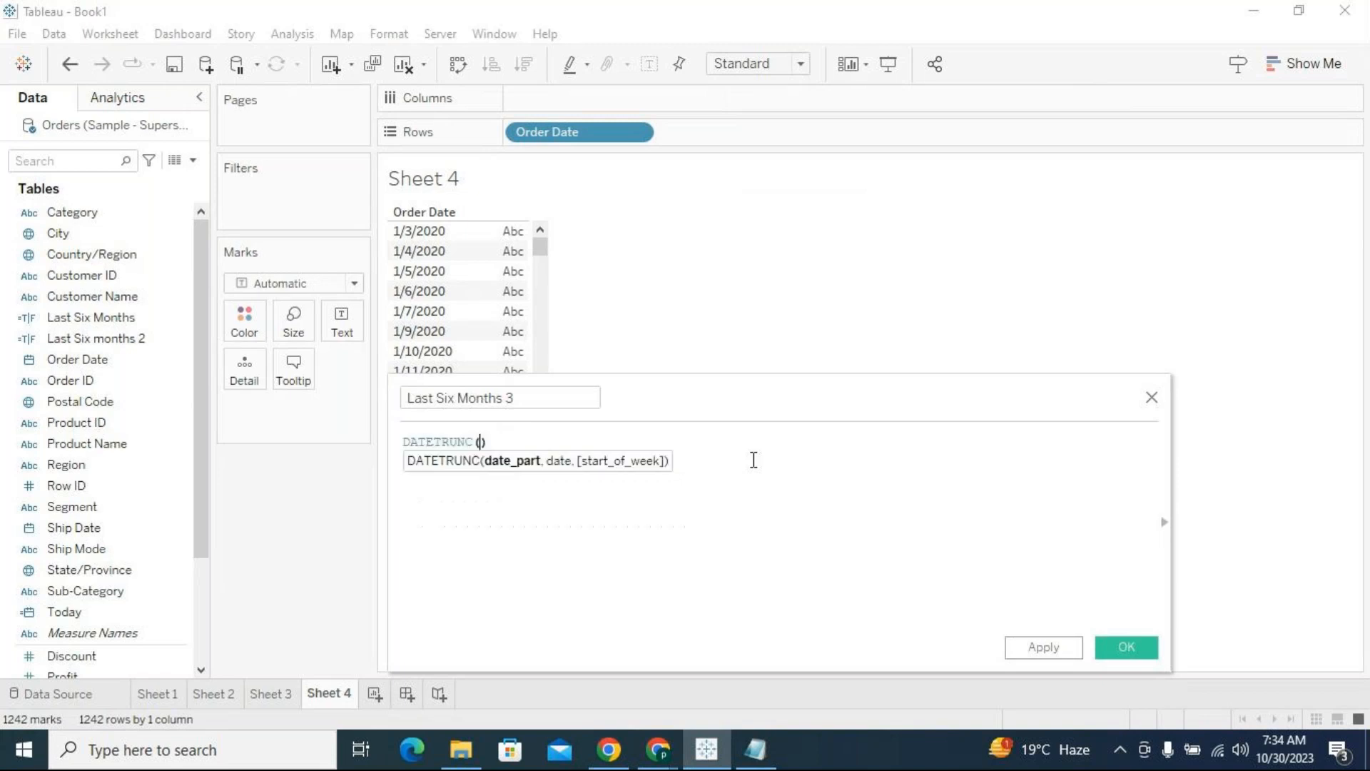
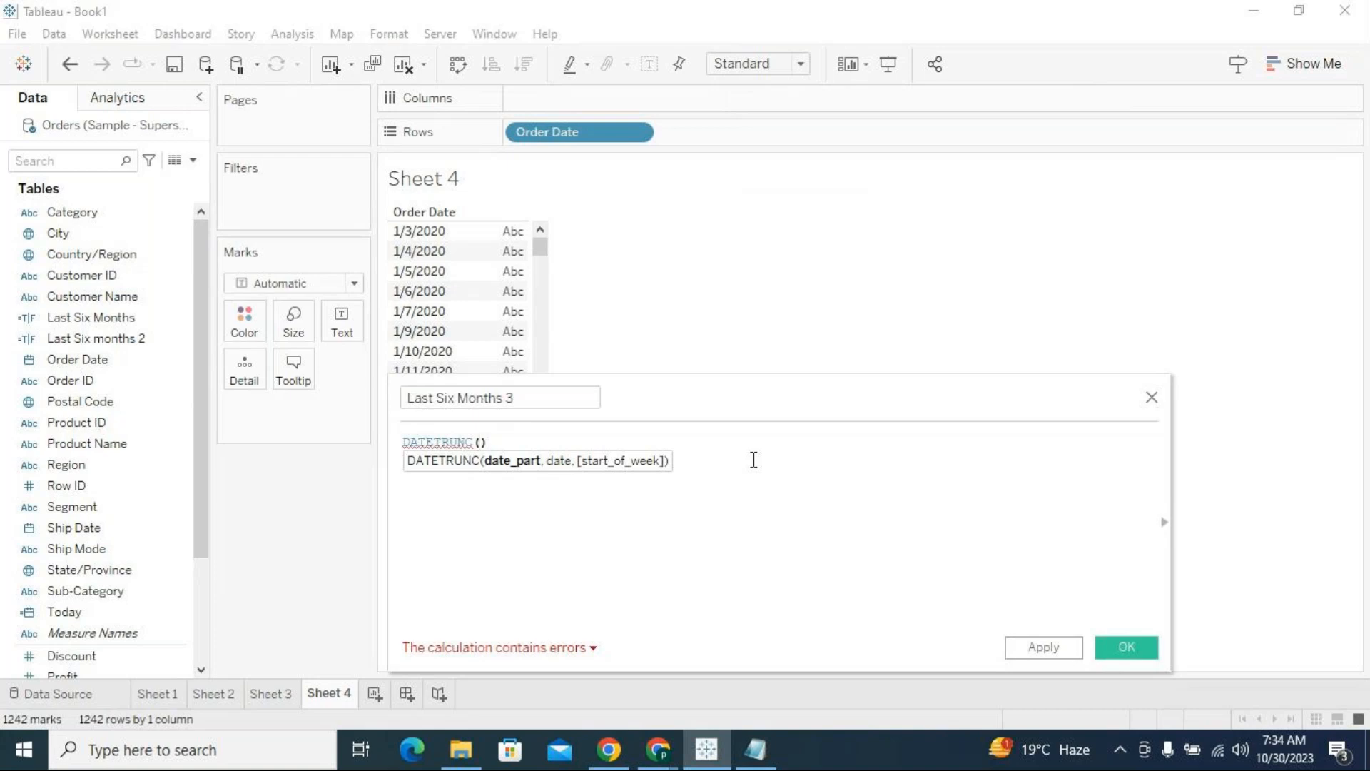
Complete the DATETRUNC call with 'month' as the date part and the TODAY() function as the date
text('month',)
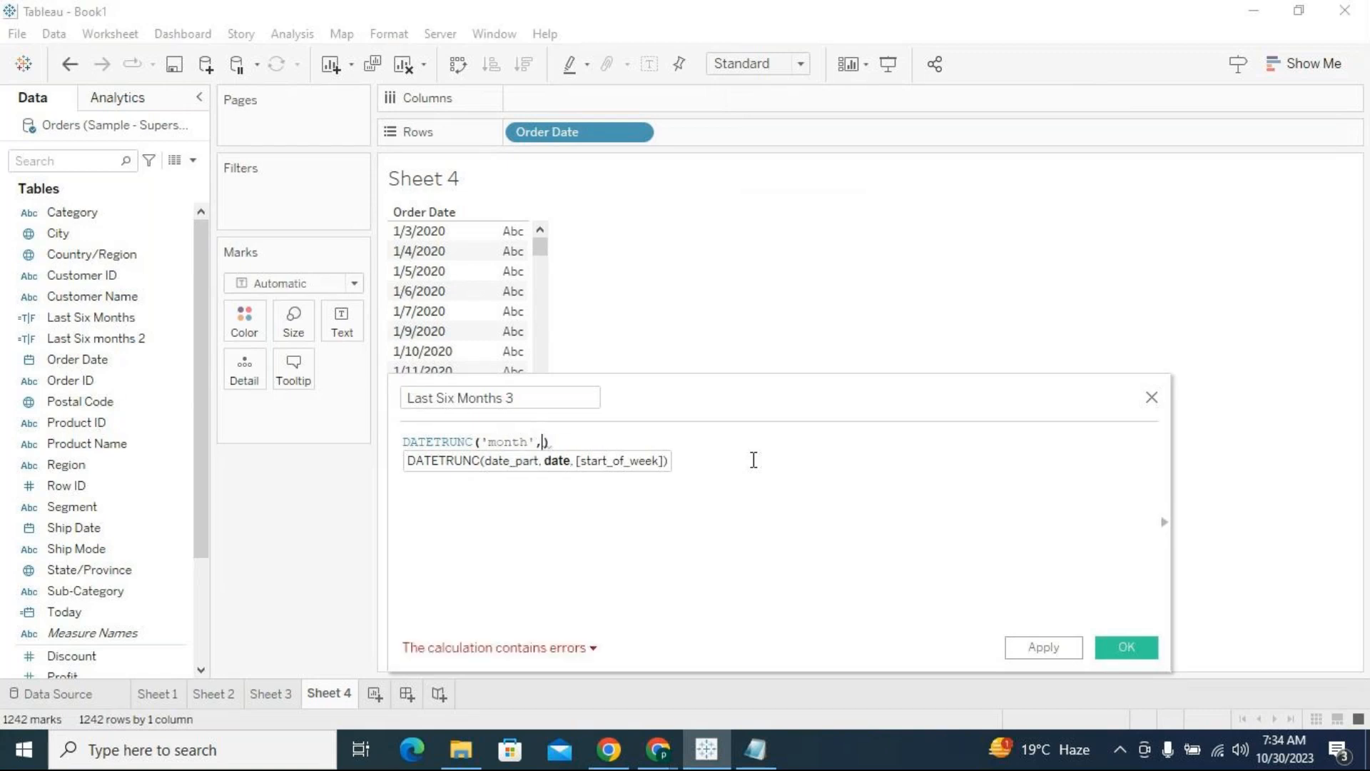
text(today)
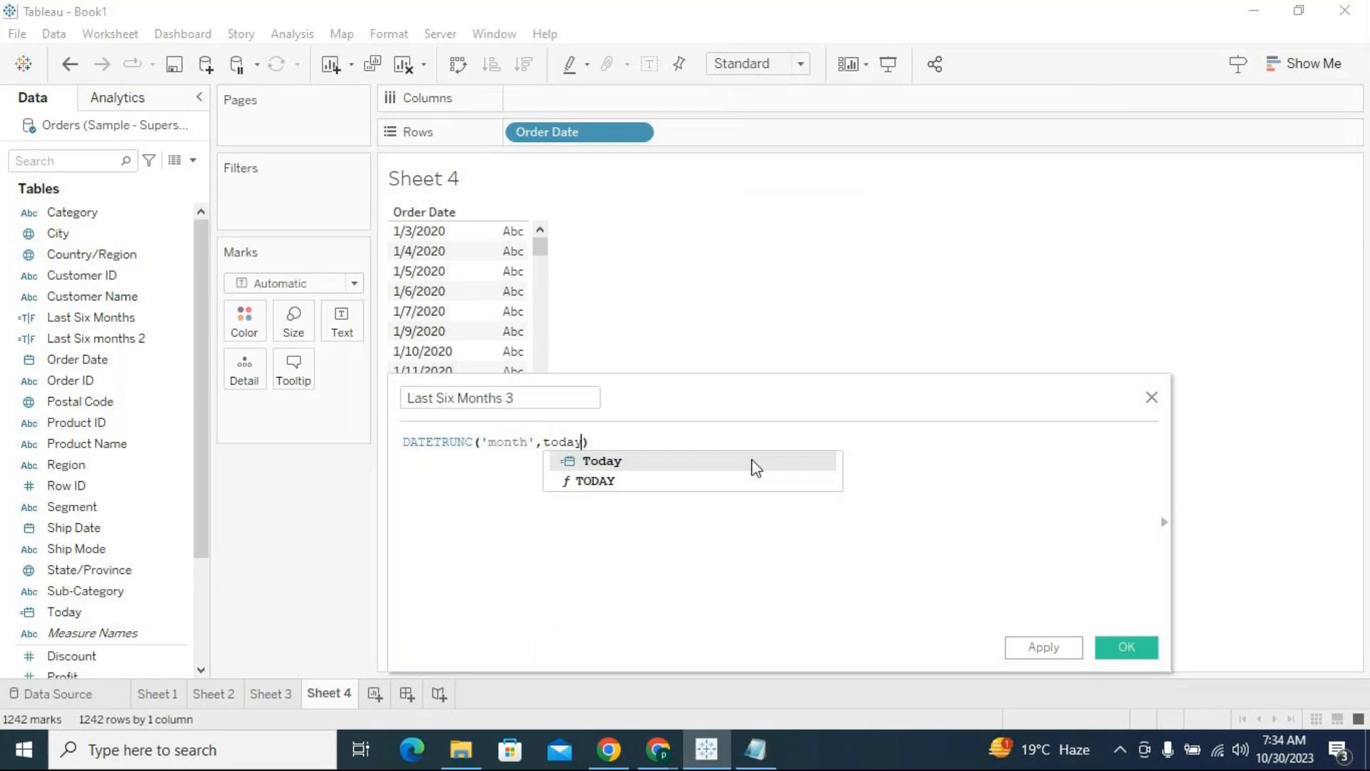
key(Down)
key(Return)
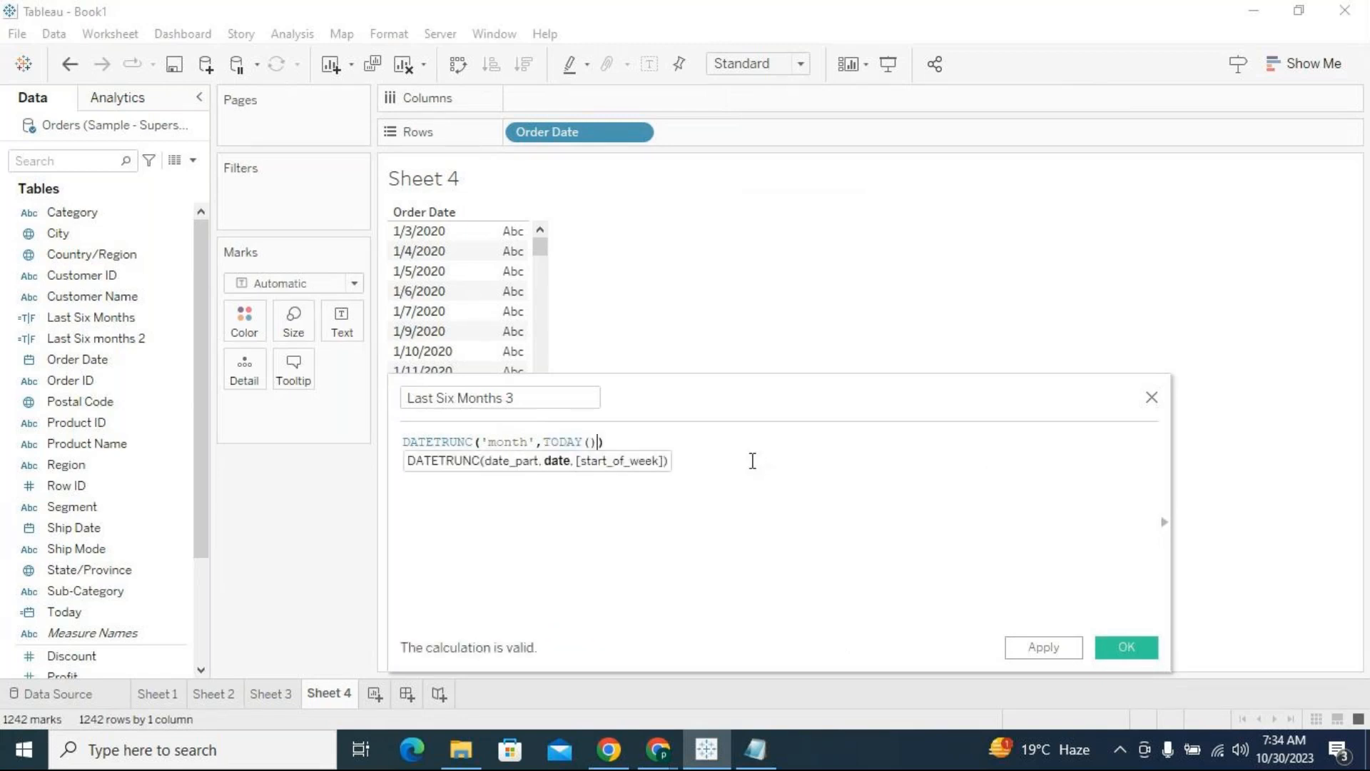
drag(618, 444, 388, 422)
click(428, 494)
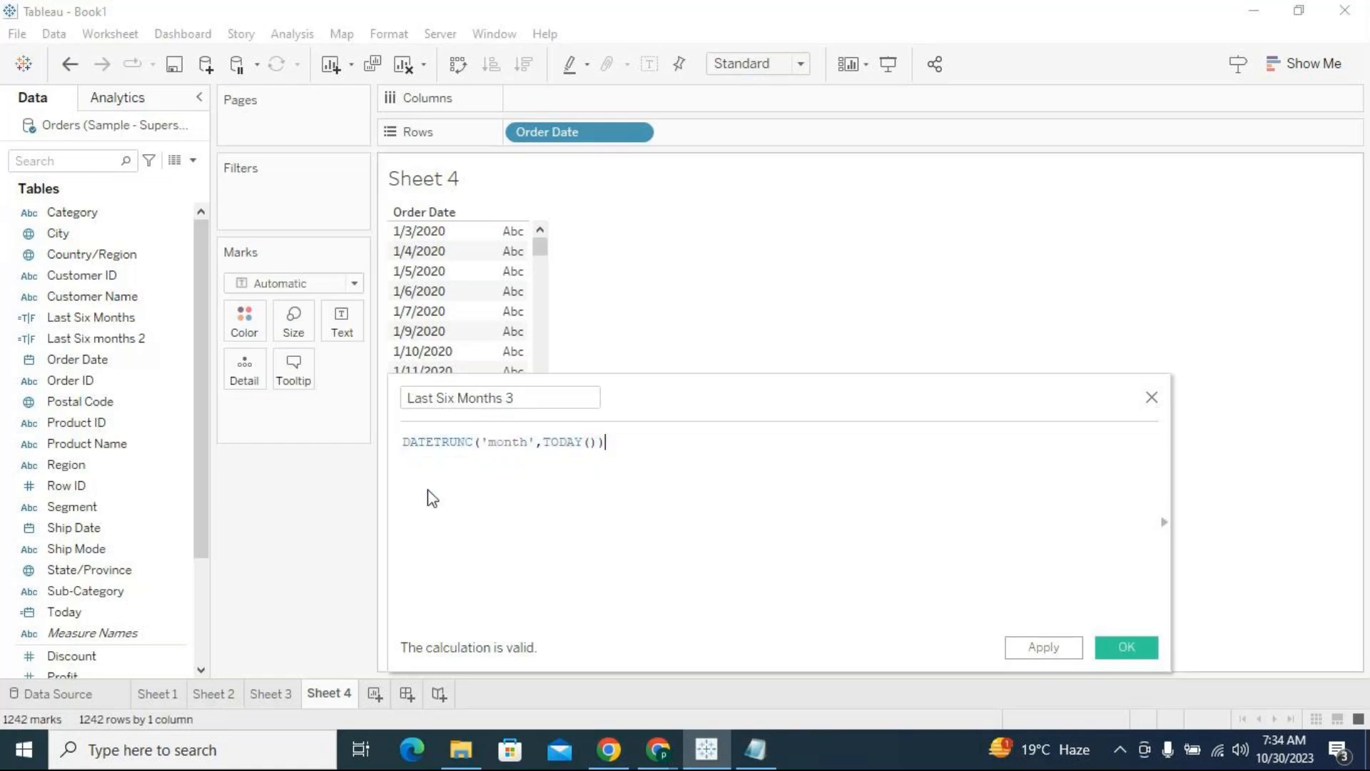
On a new line above the DATETRUNC expression, start a DATEADD call with date part 'month' and interval -6
drag(613, 443, 401, 422)
key(ctrl+c)
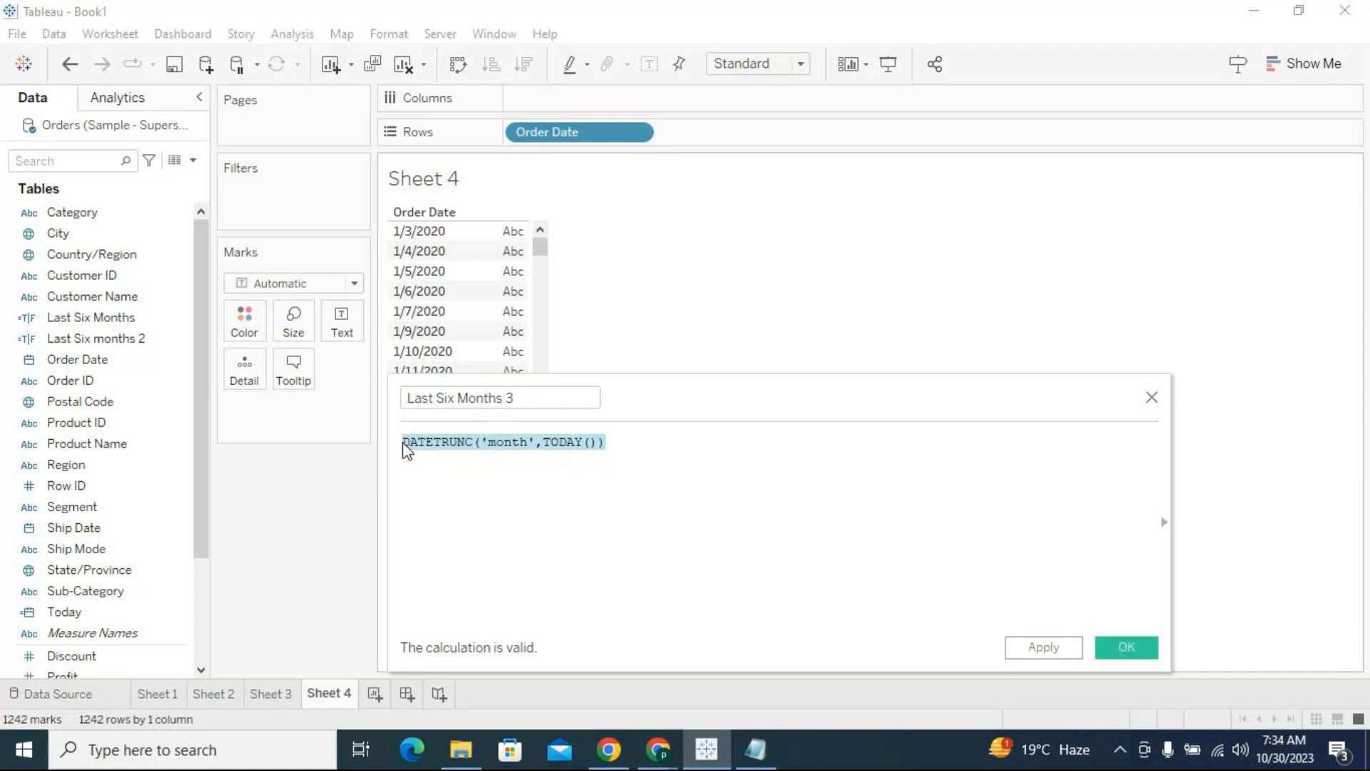
click(405, 444)
key(Return)
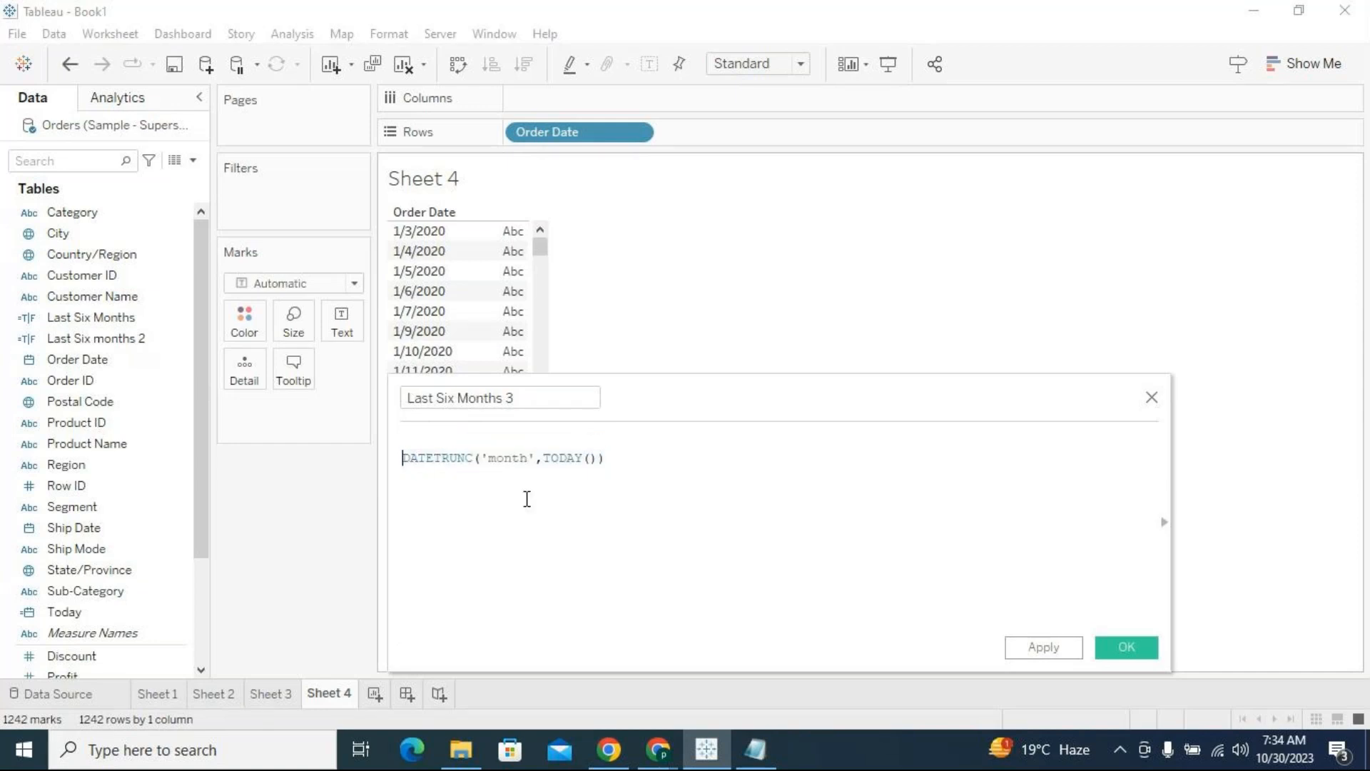
text(datea)
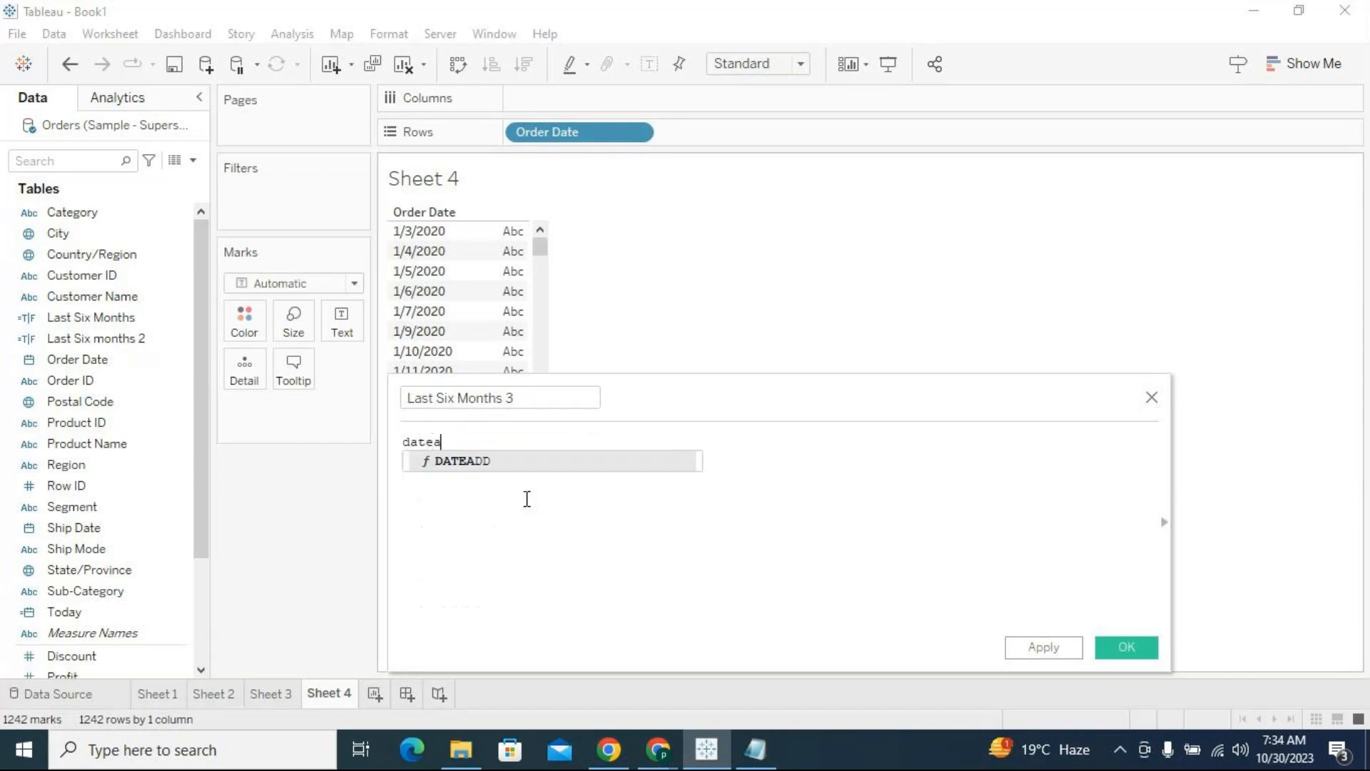
key(Return)
text(')
text(month)
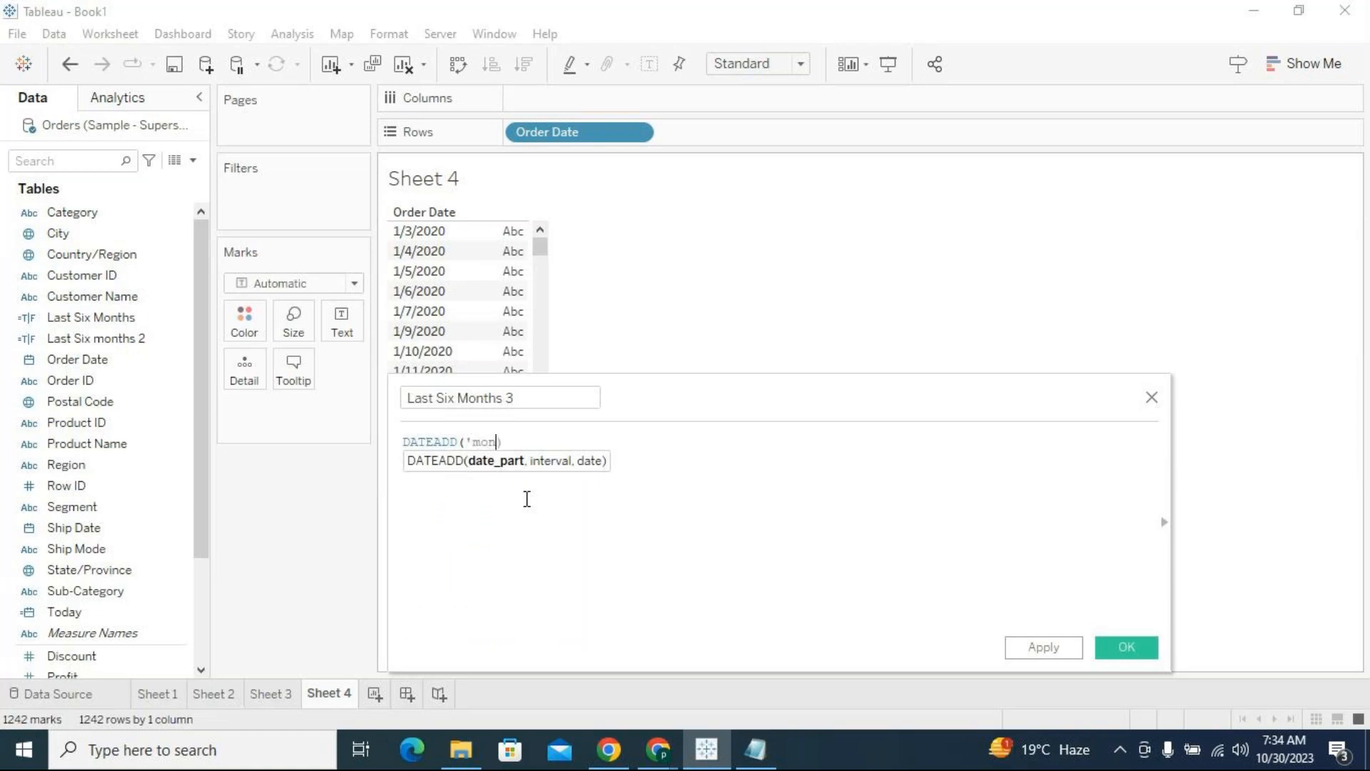
text(')
key(BackSpace)
text(',-6)
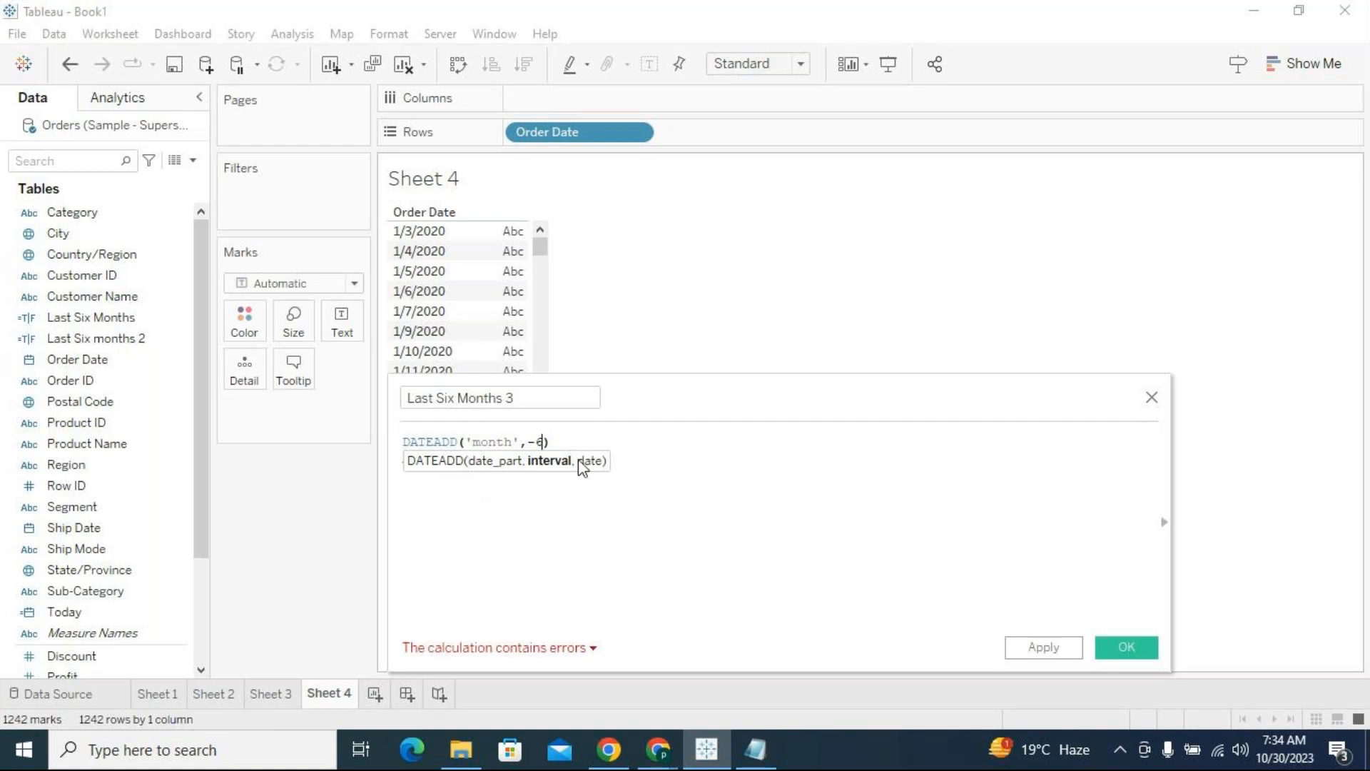
text(,)
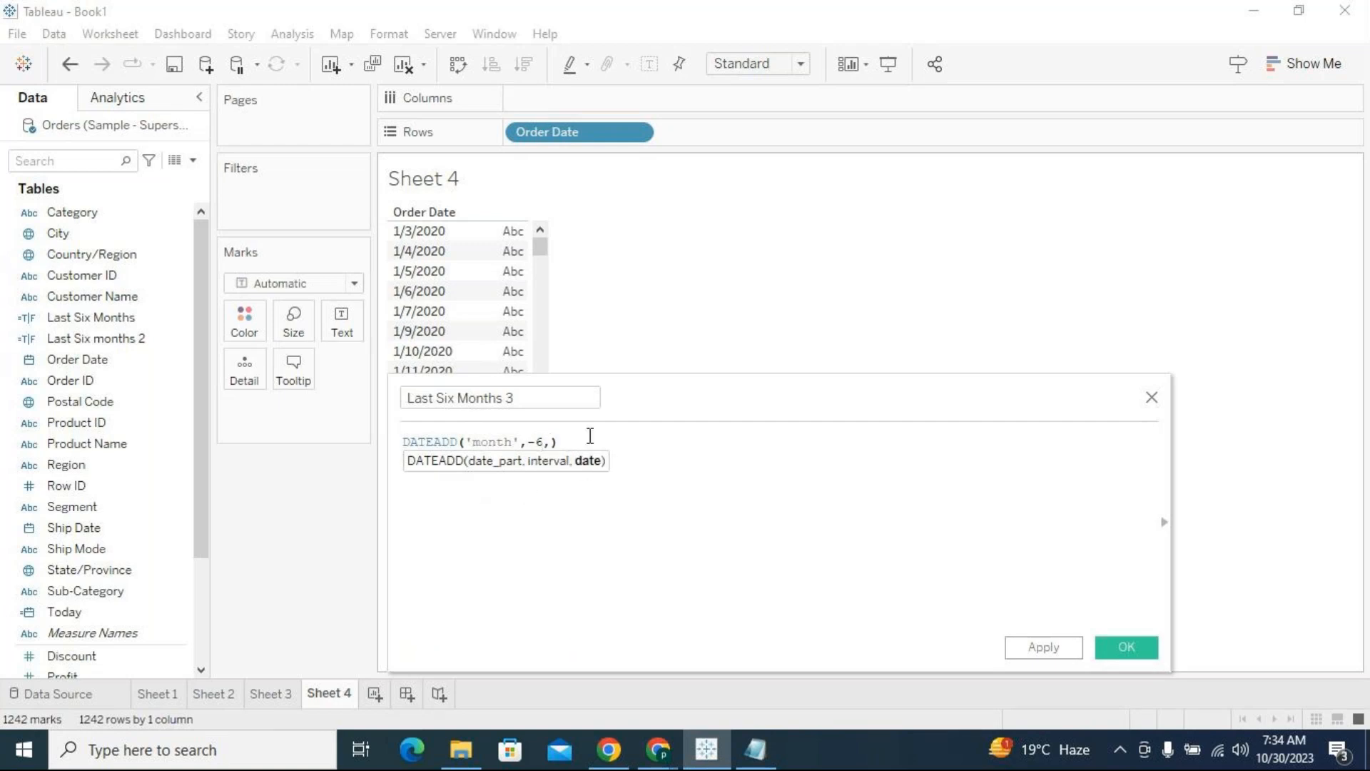
Nest the DATETRUNC expression inside DATEADD as its date argument and close the outer parenthesis
key(ctrl+v)
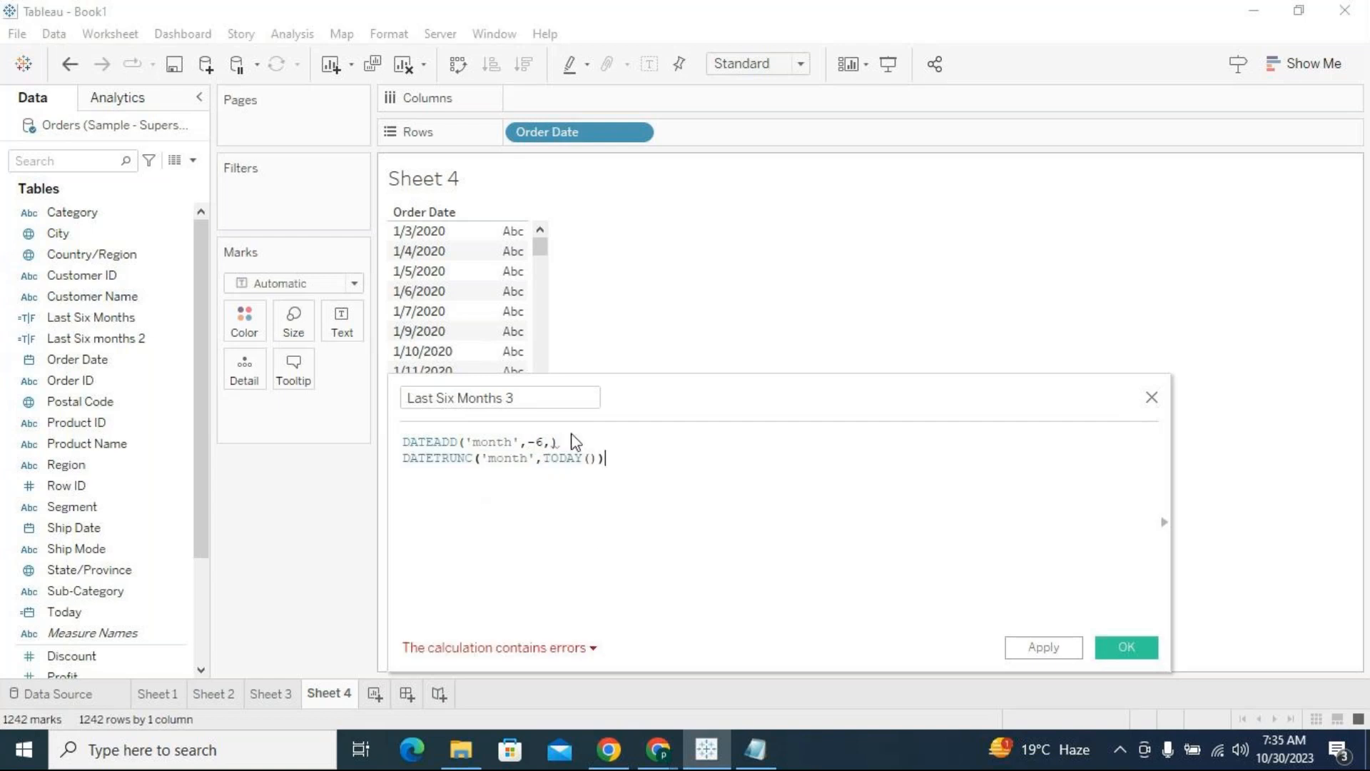
click(590, 441)
key(BackSpace)
key(Delete)
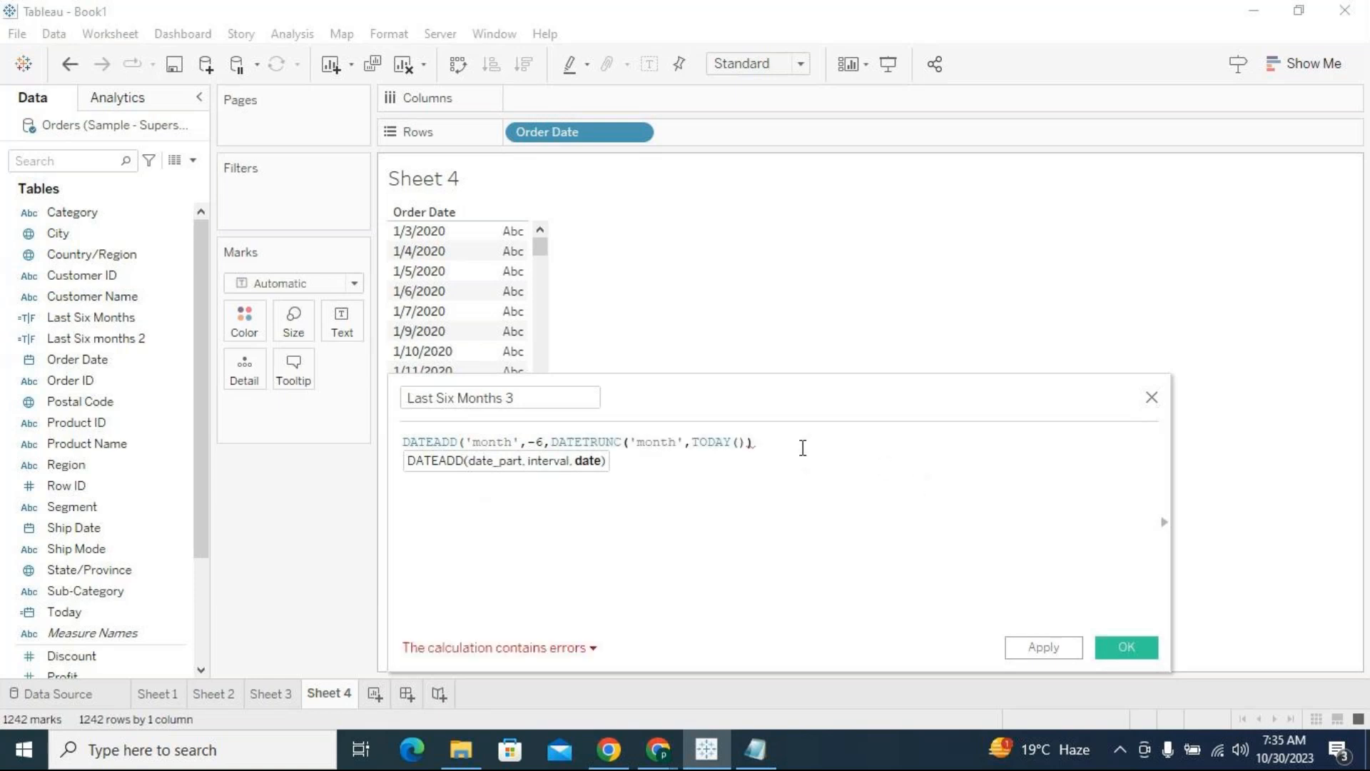
text())
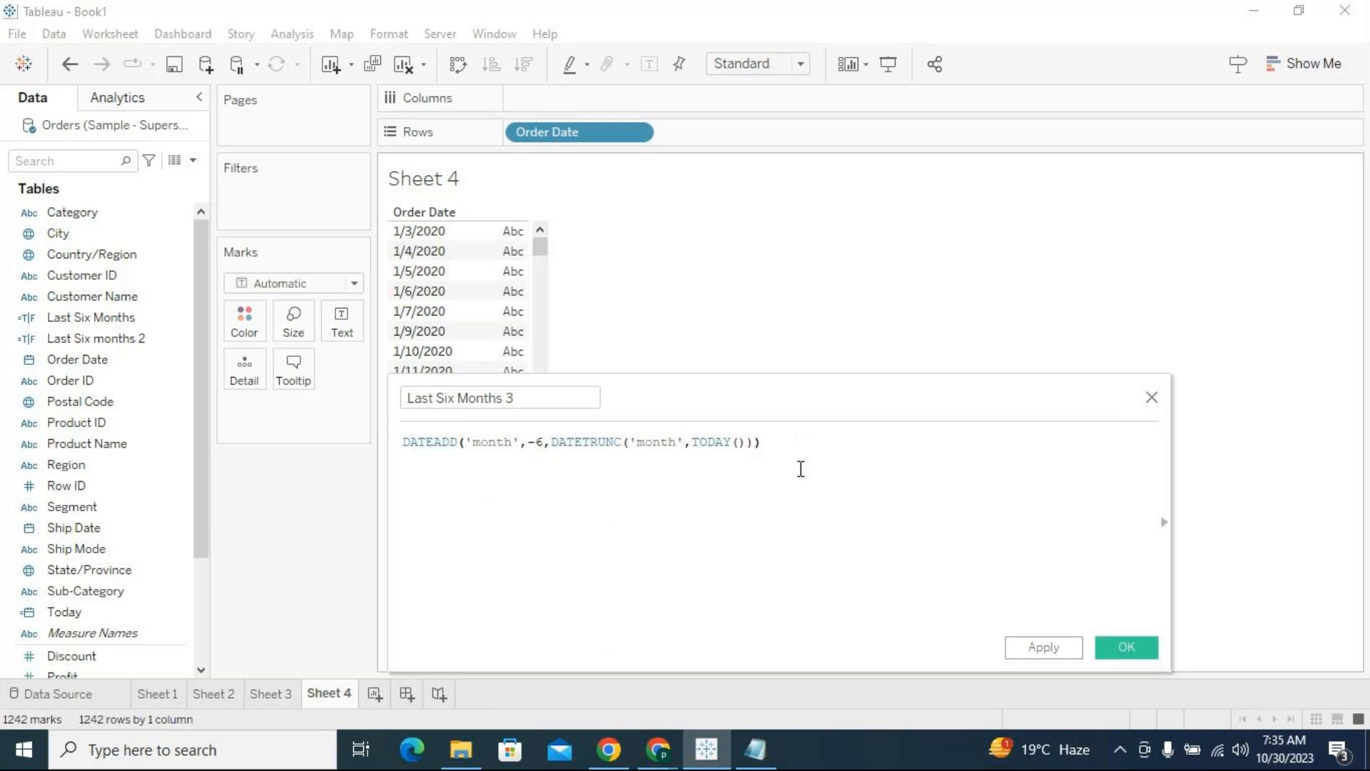
Set the DATEADD interval to -5 and apply the Last Six Months 3 calculation
drag(551, 442, 624, 442)
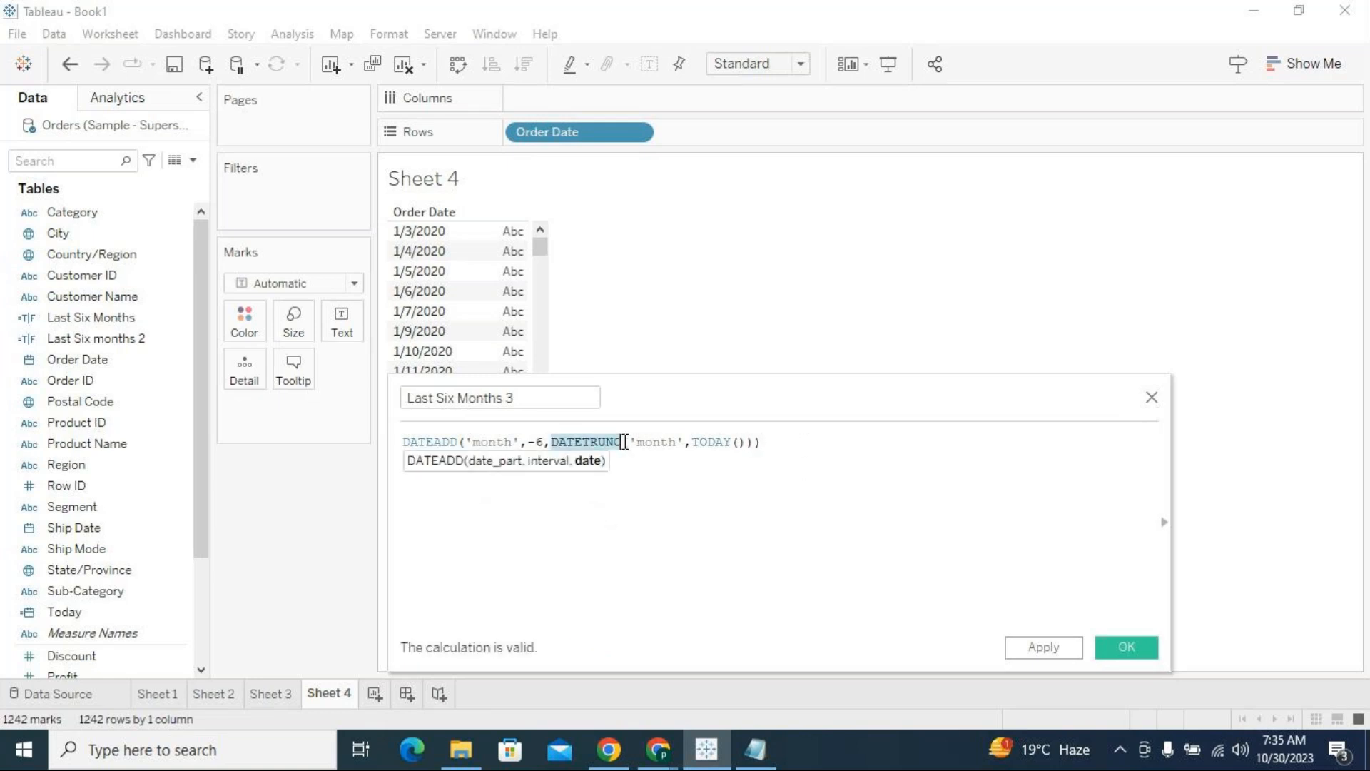
click(545, 441)
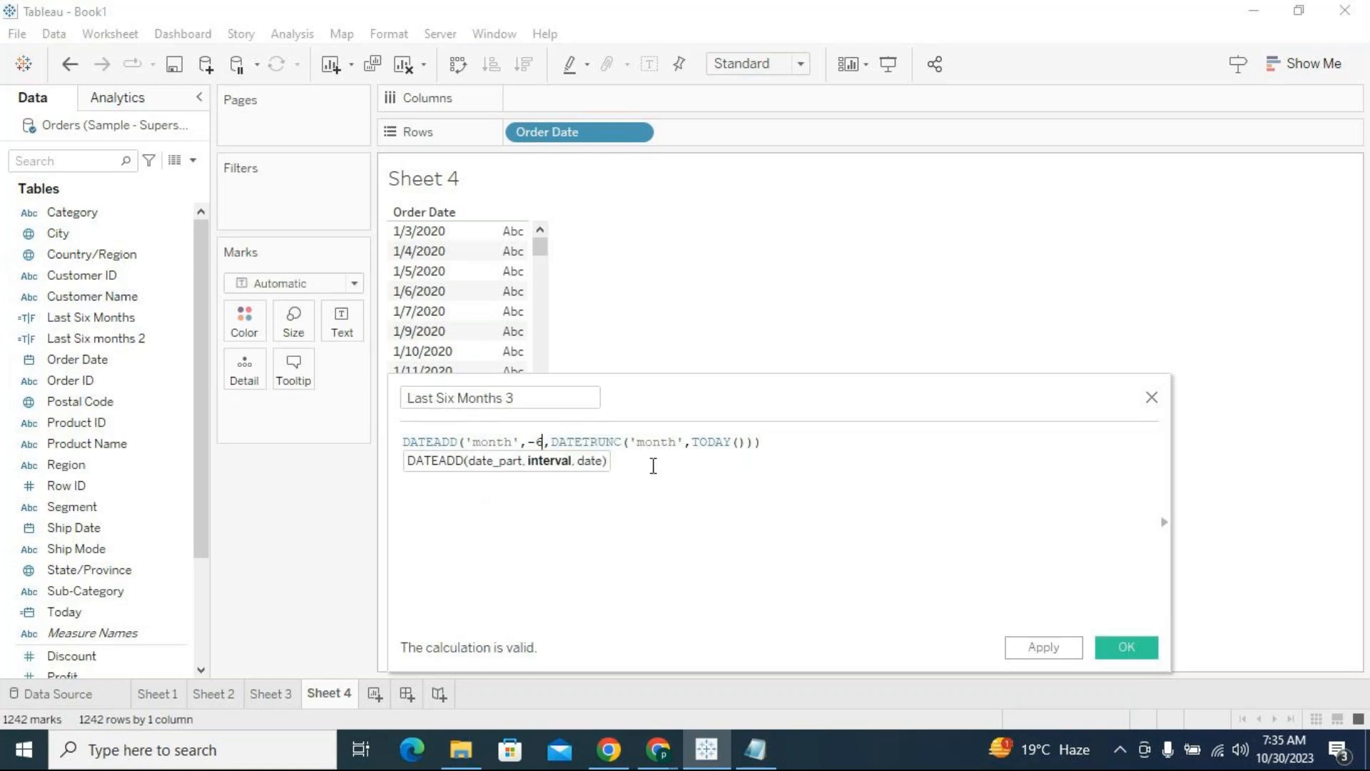
key(BackSpace)
text(5)
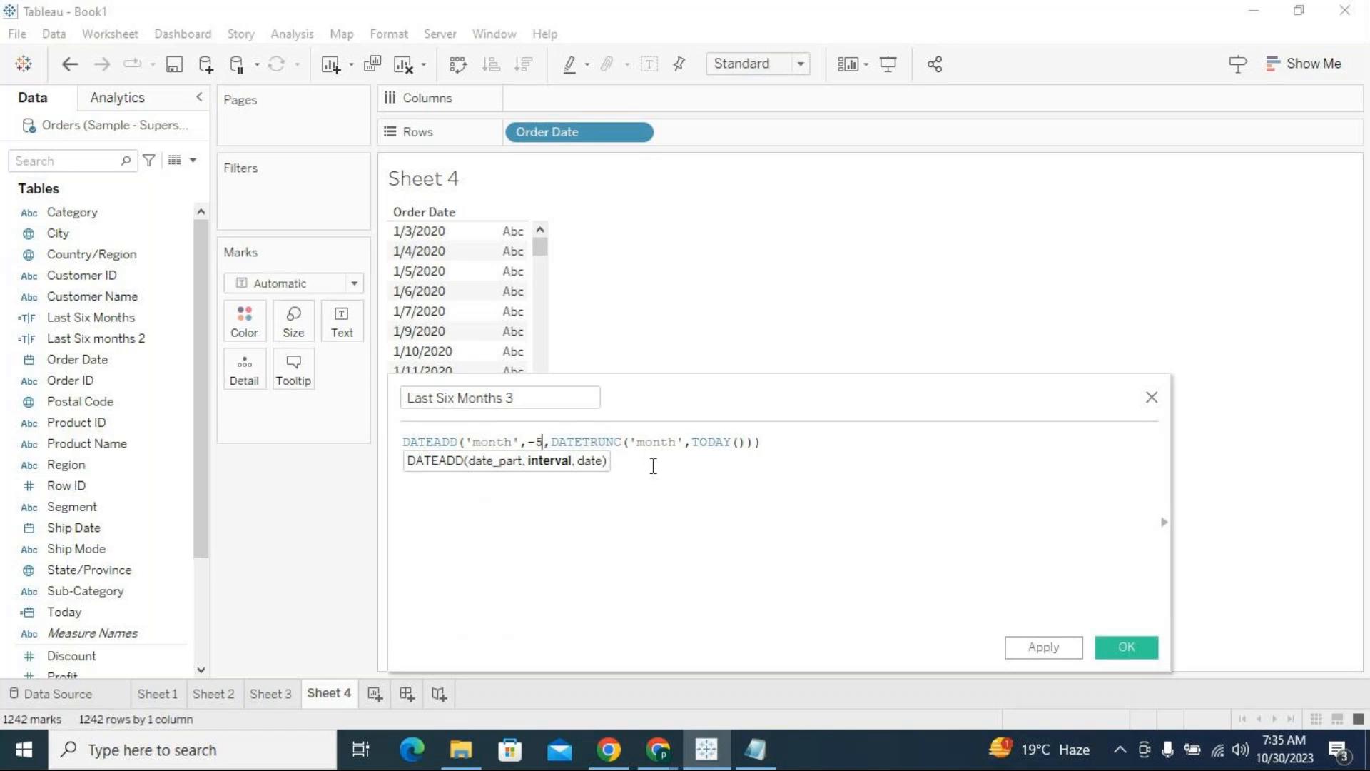
click(655, 478)
drag(767, 442, 428, 443)
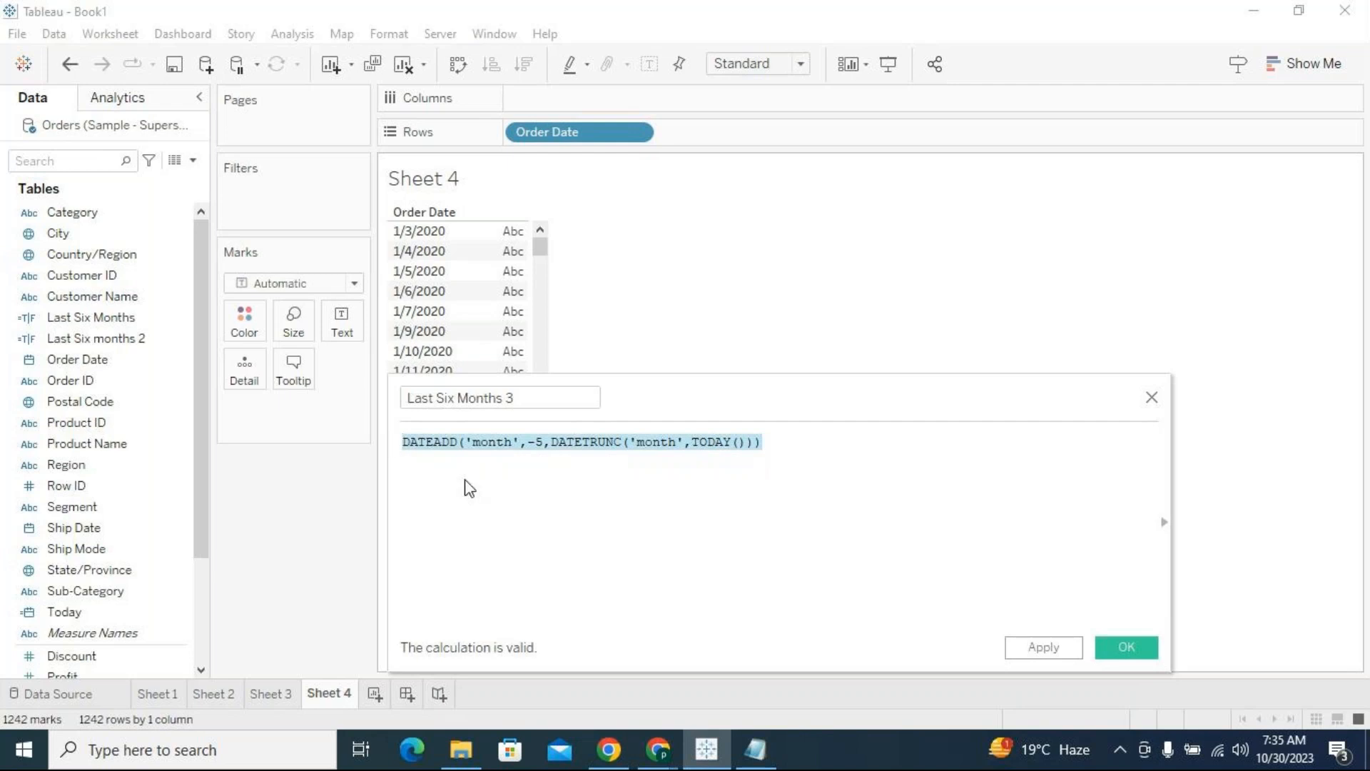
click(468, 488)
click(1035, 644)
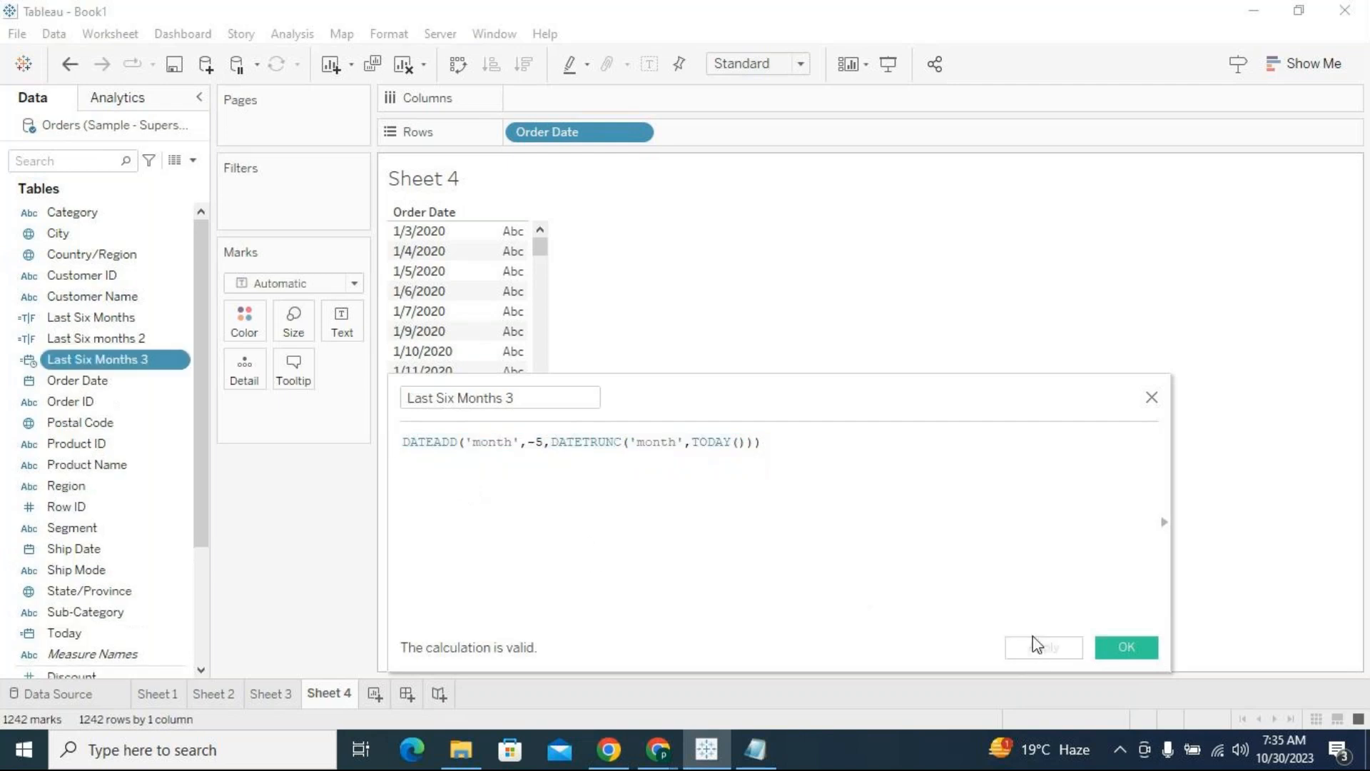
Place Last Six Months 3 on Rows after Order Date and show it as a discrete exact date
drag(136, 359, 904, 134)
click(792, 134)
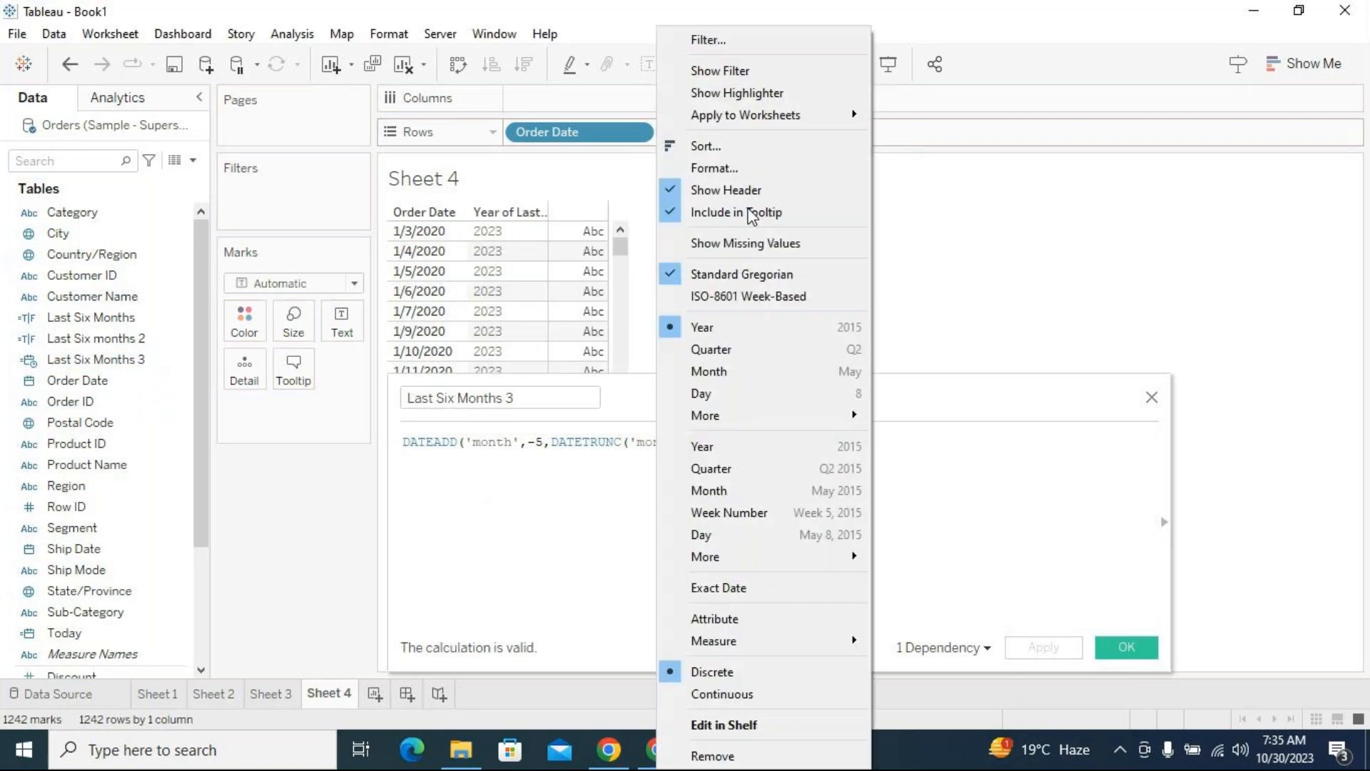
click(777, 595)
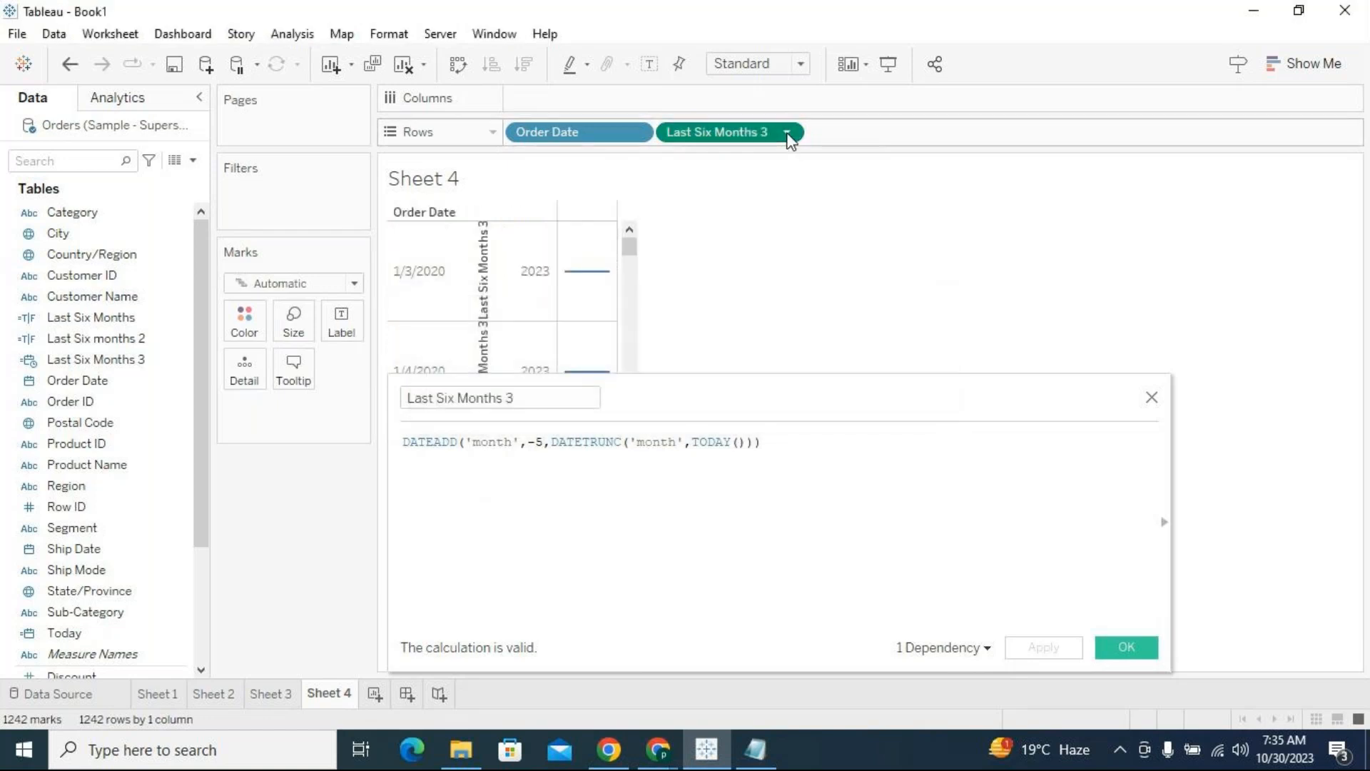
click(789, 137)
click(746, 672)
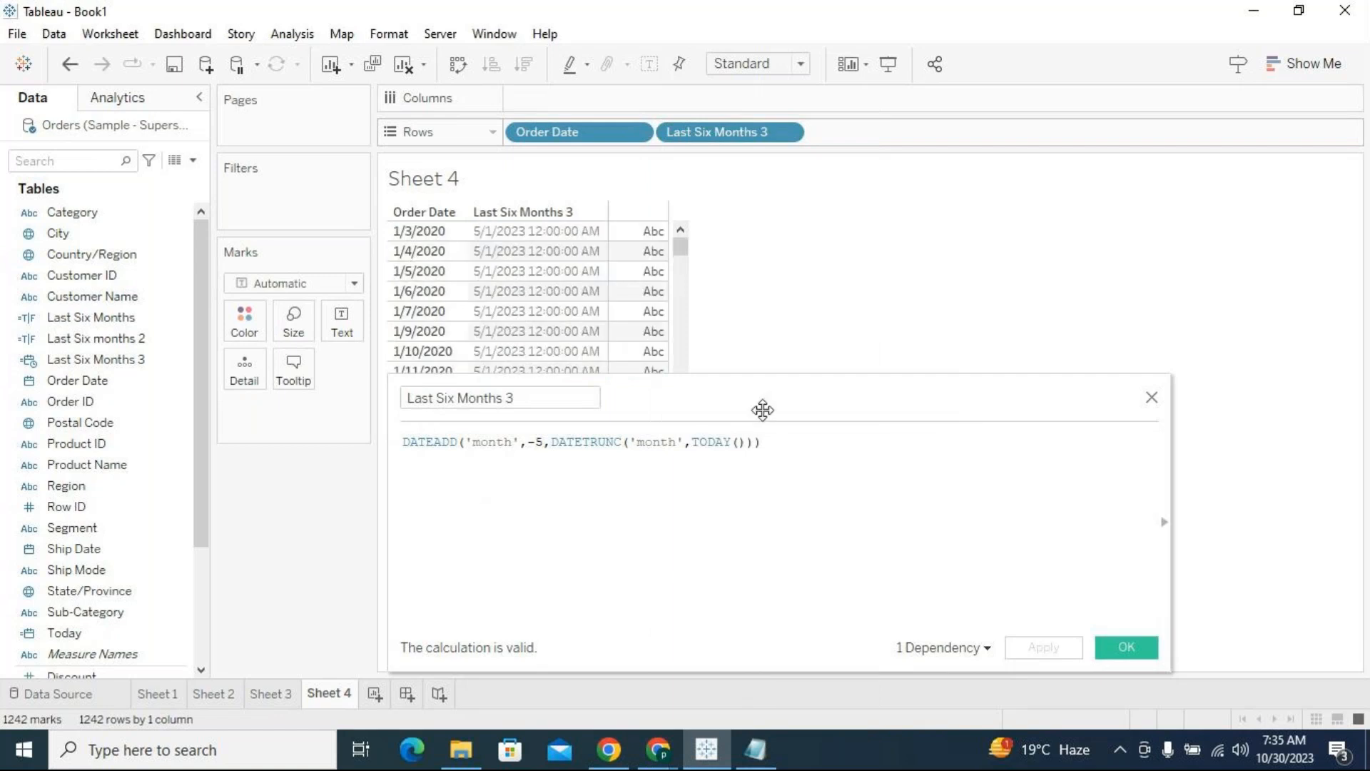
click(525, 234)
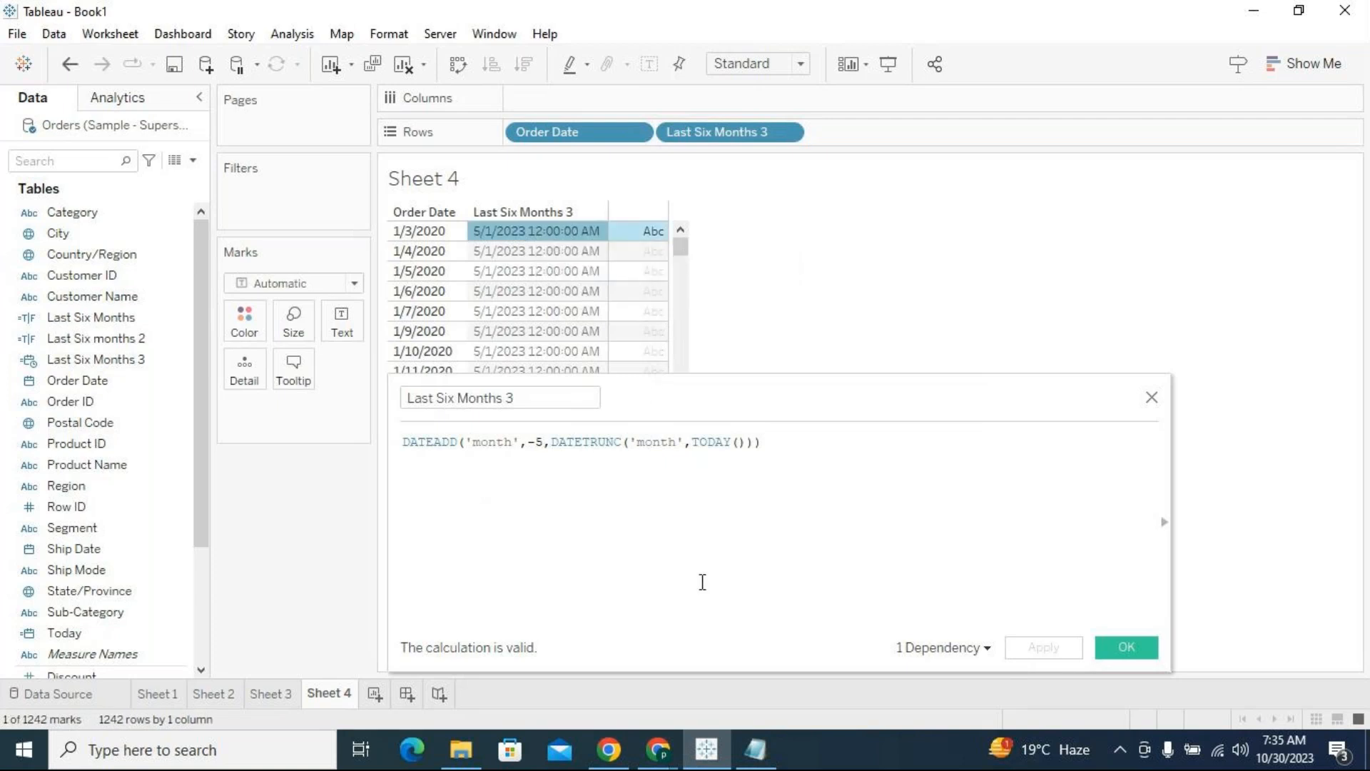
mouse_move(580, 224)
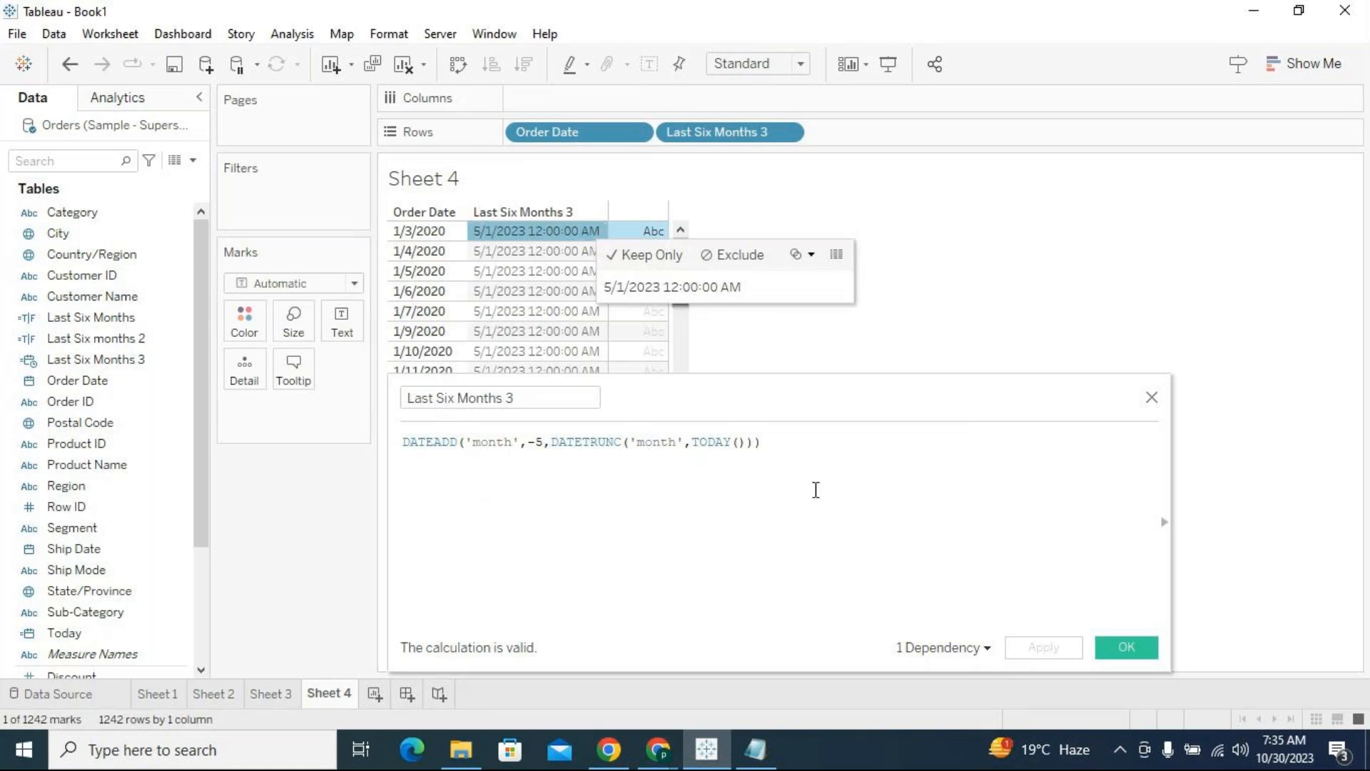
Append <=[Order Date] to the Last Six Months 3 formula and apply the calculation
click(764, 443)
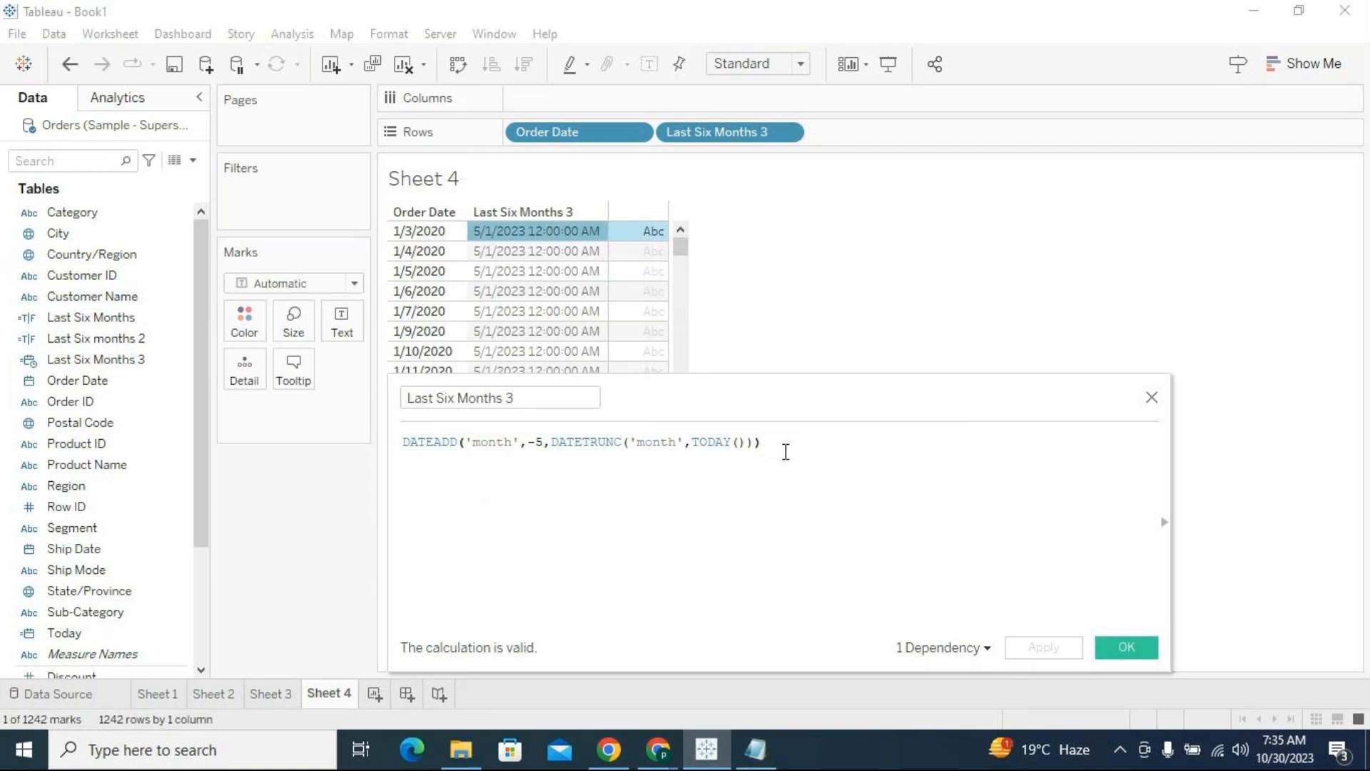
text(<=)
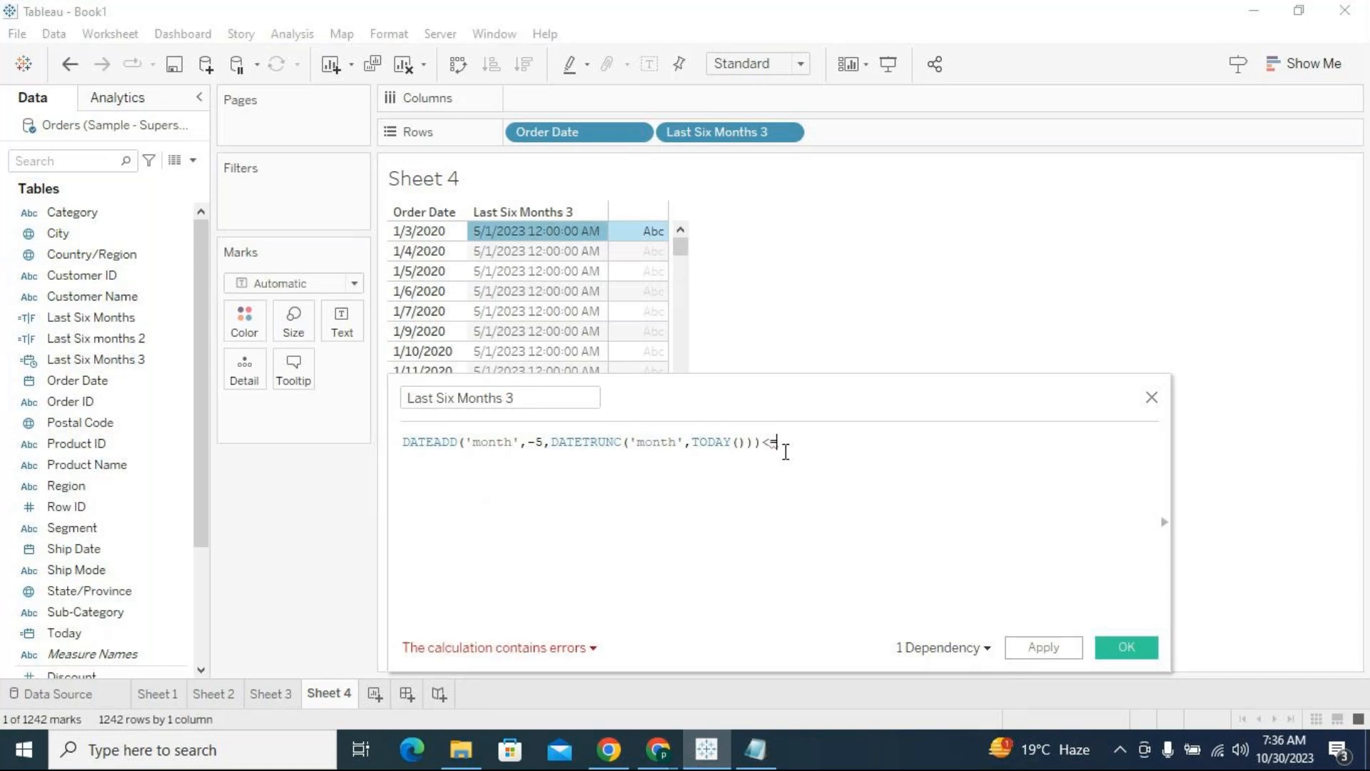
text(order)
click(786, 459)
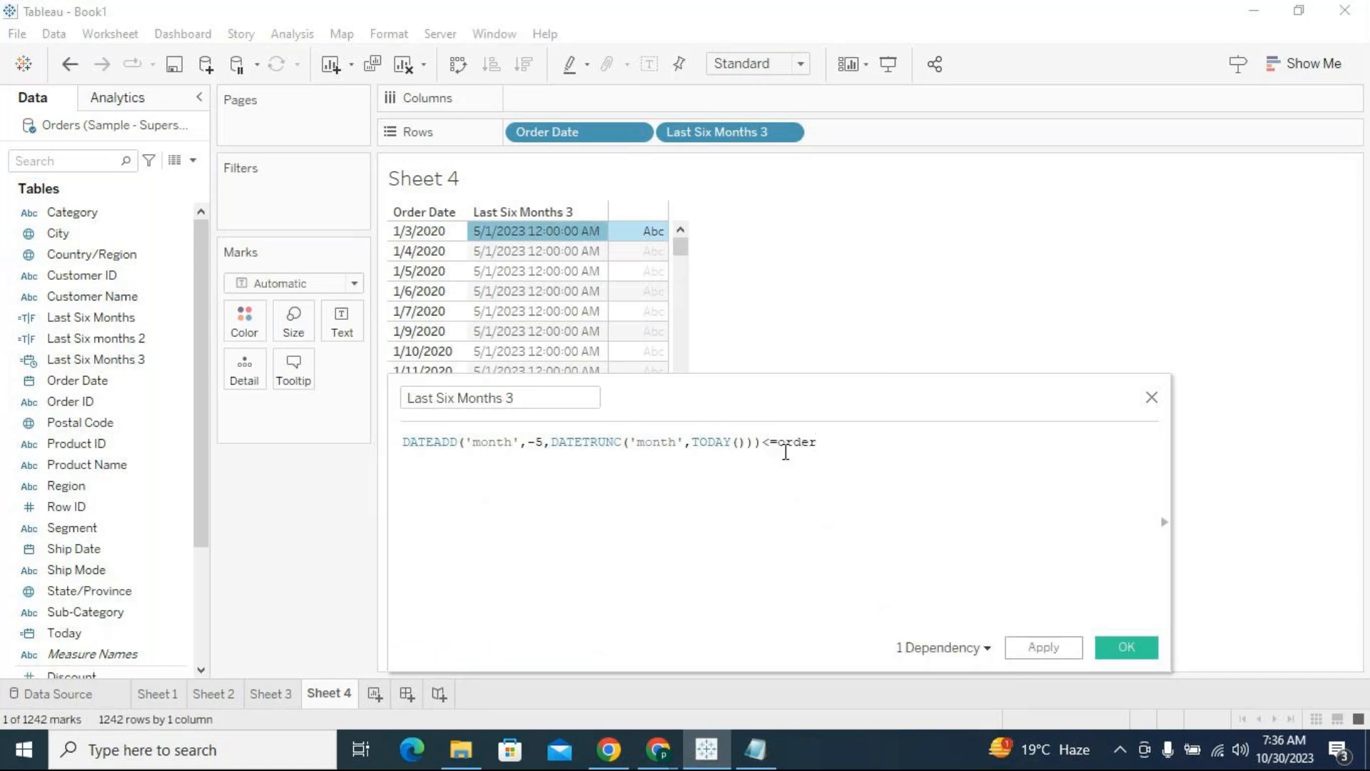
click(1042, 647)
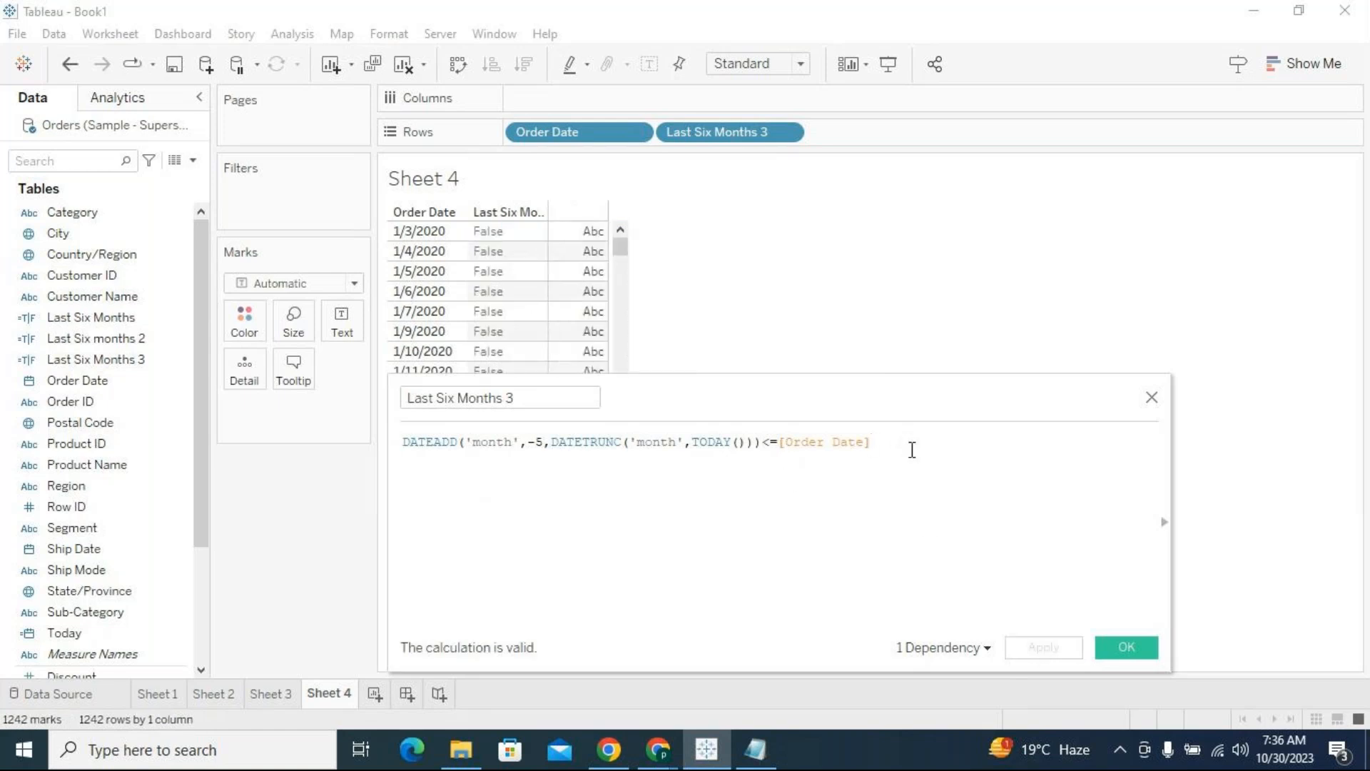
Add the second condition "and [Order Date]<=TODAY()" on new lines of the formula and apply the calculation
key(Return)
drag(863, 400, 870, 446)
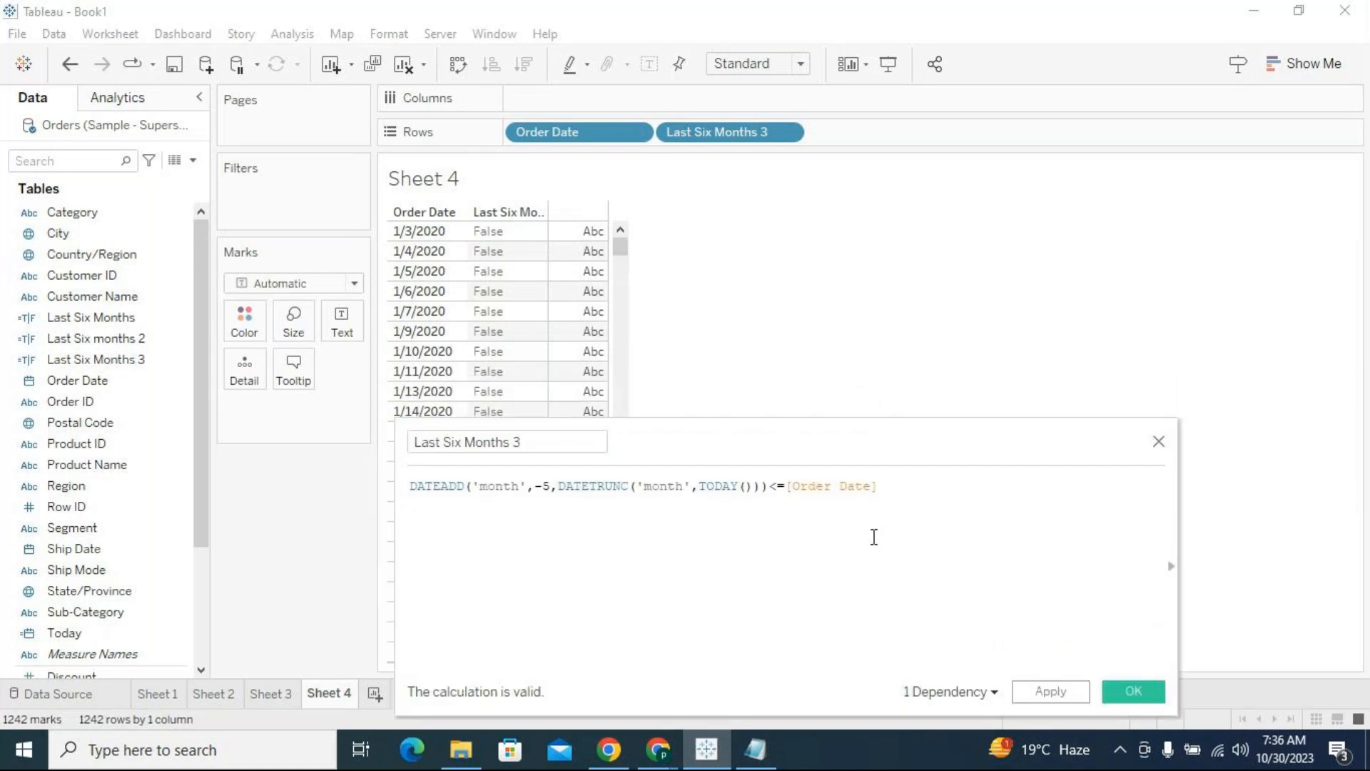
click(883, 488)
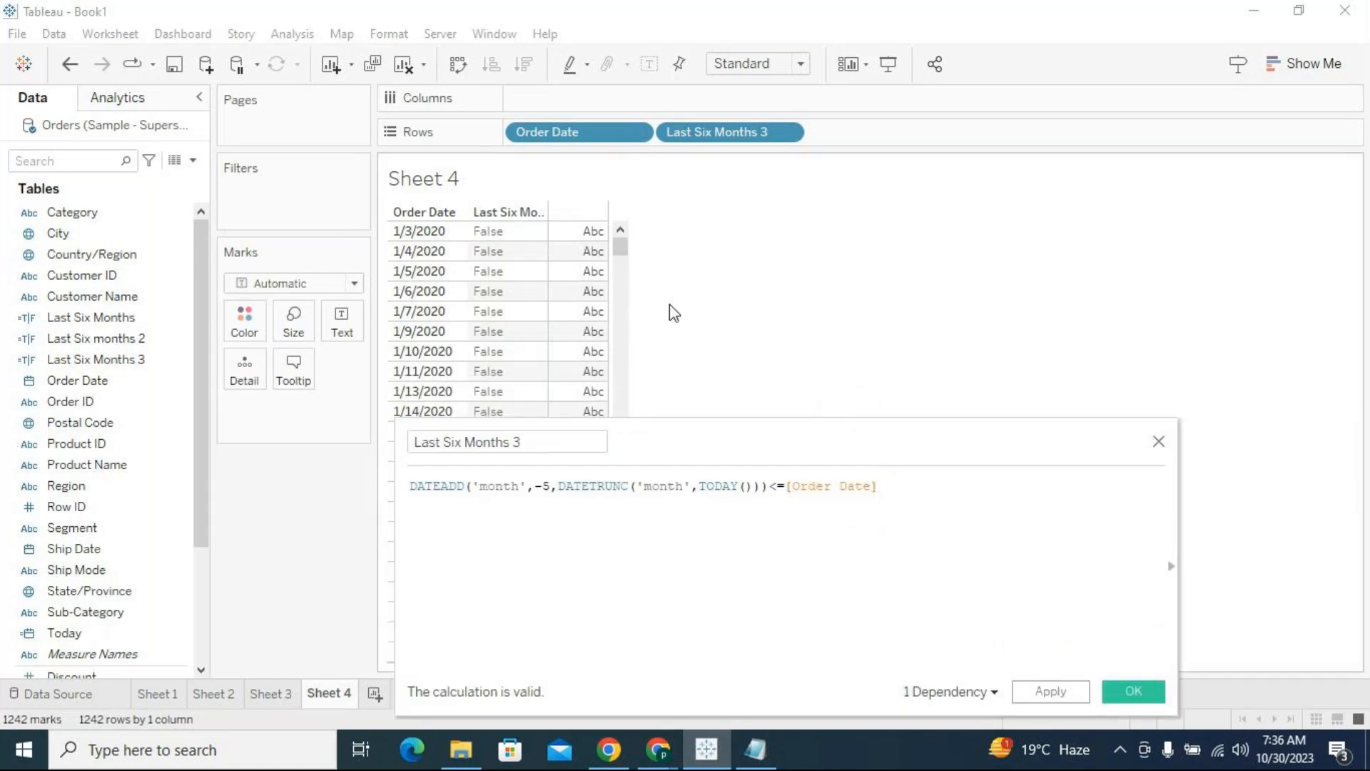
drag(623, 253, 624, 694)
drag(704, 426, 783, 304)
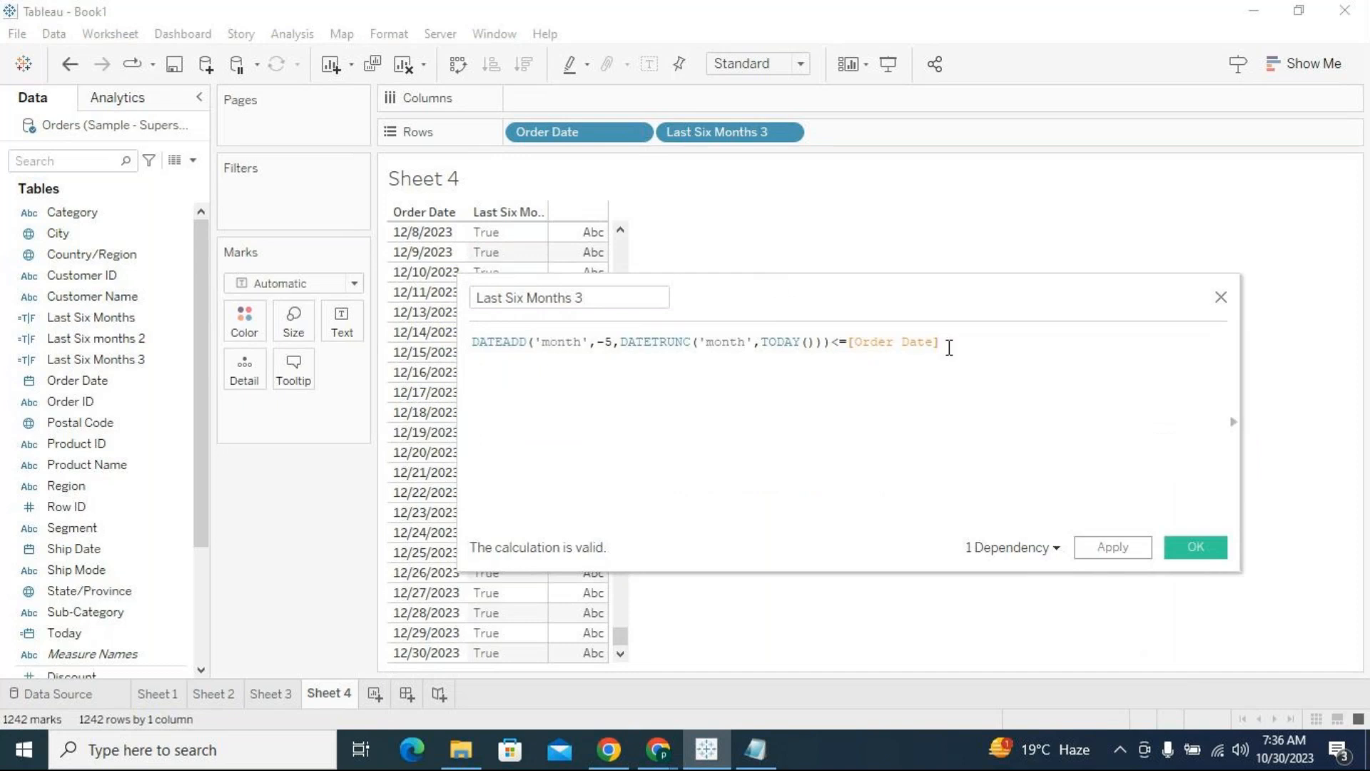
key(Return)
text(and)
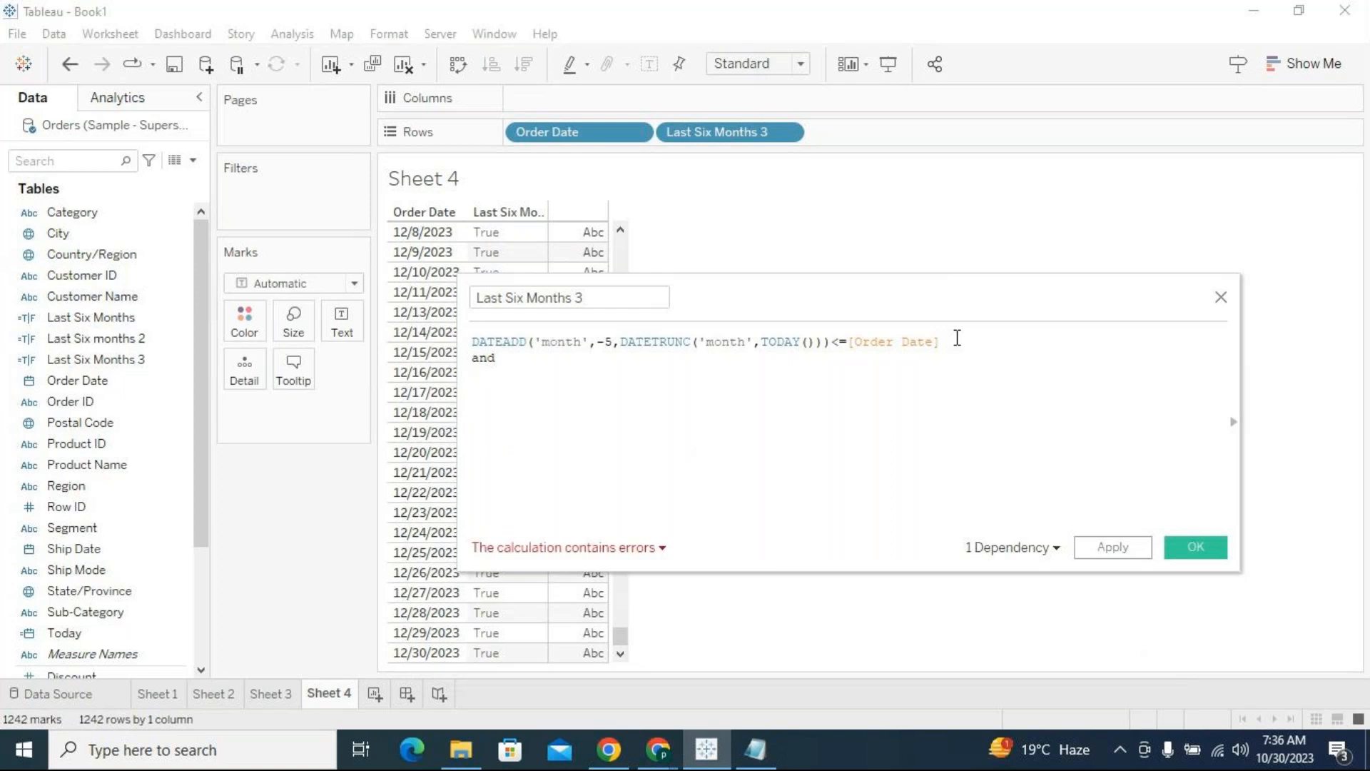
text( [Order)
key(Return)
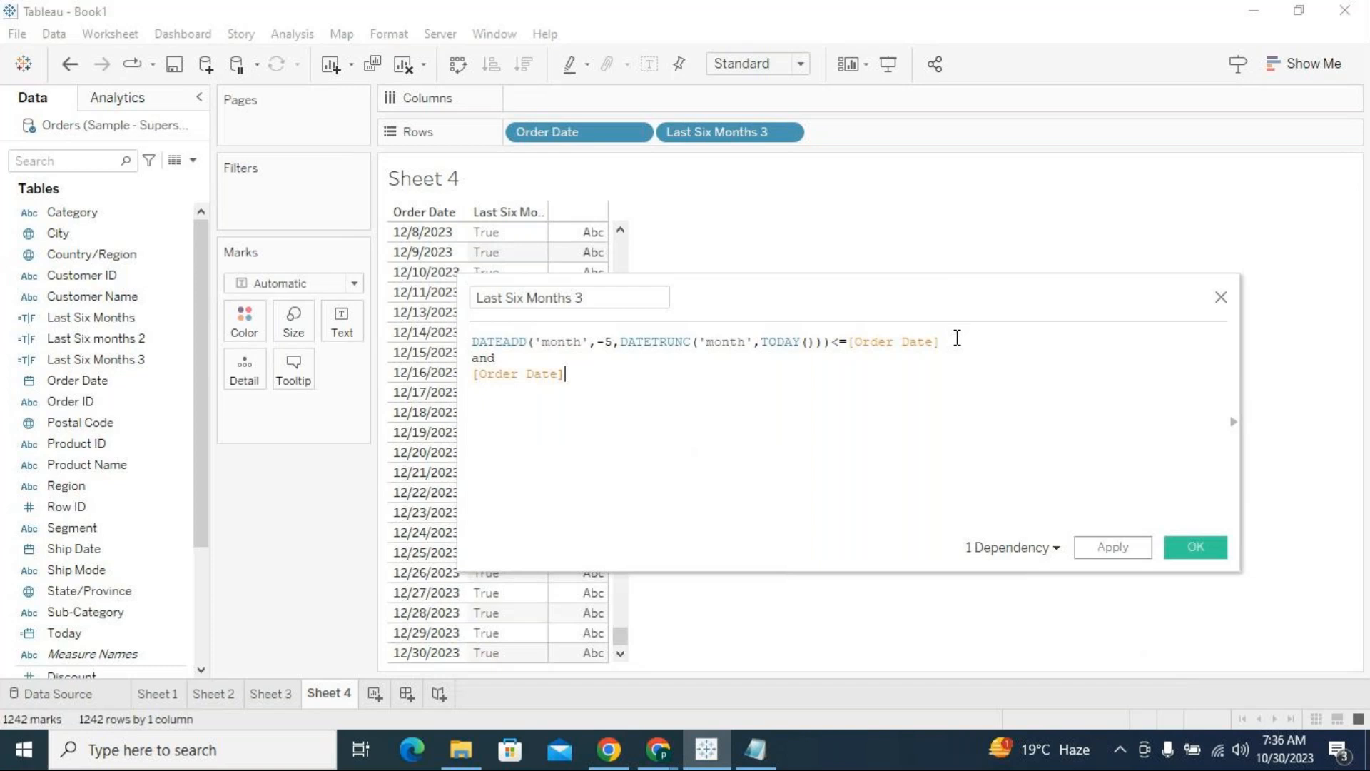
text(<=tod)
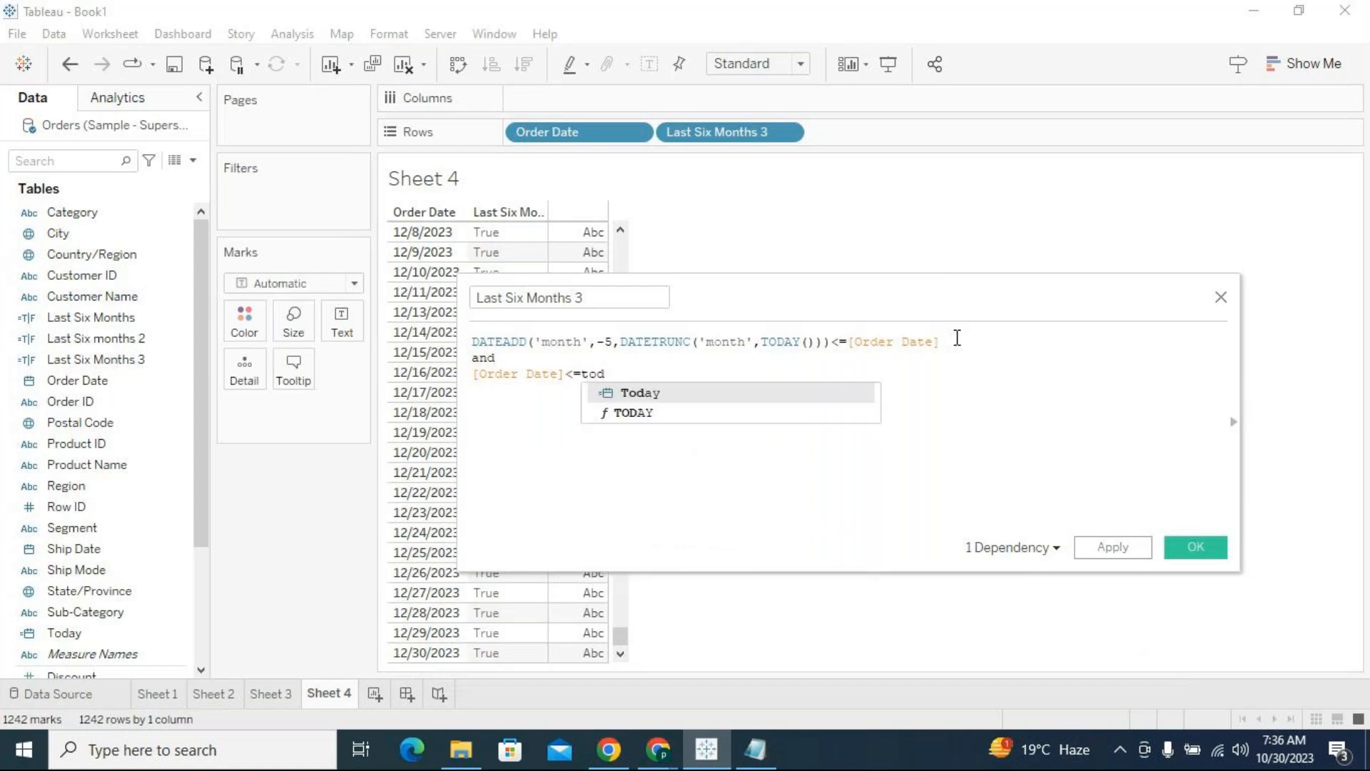
key(Down)
key(Return)
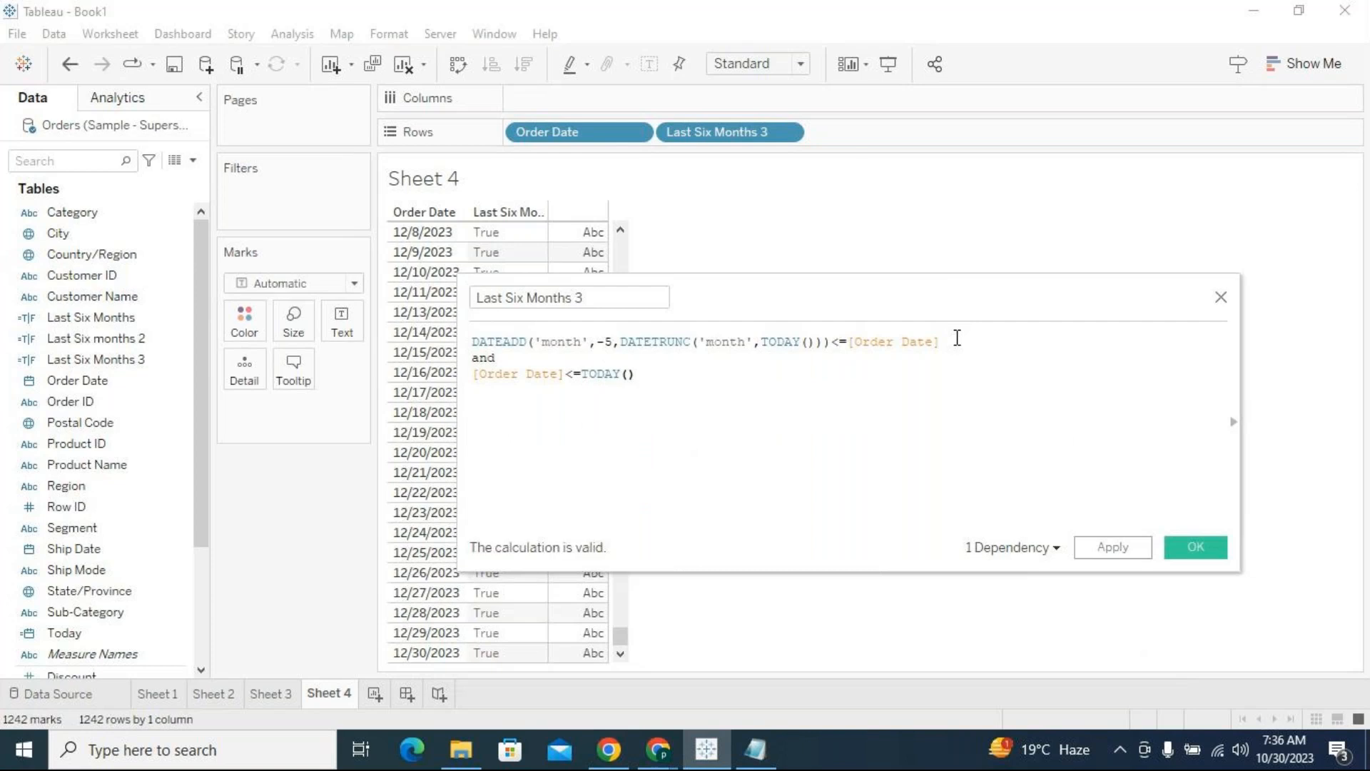
click(1111, 555)
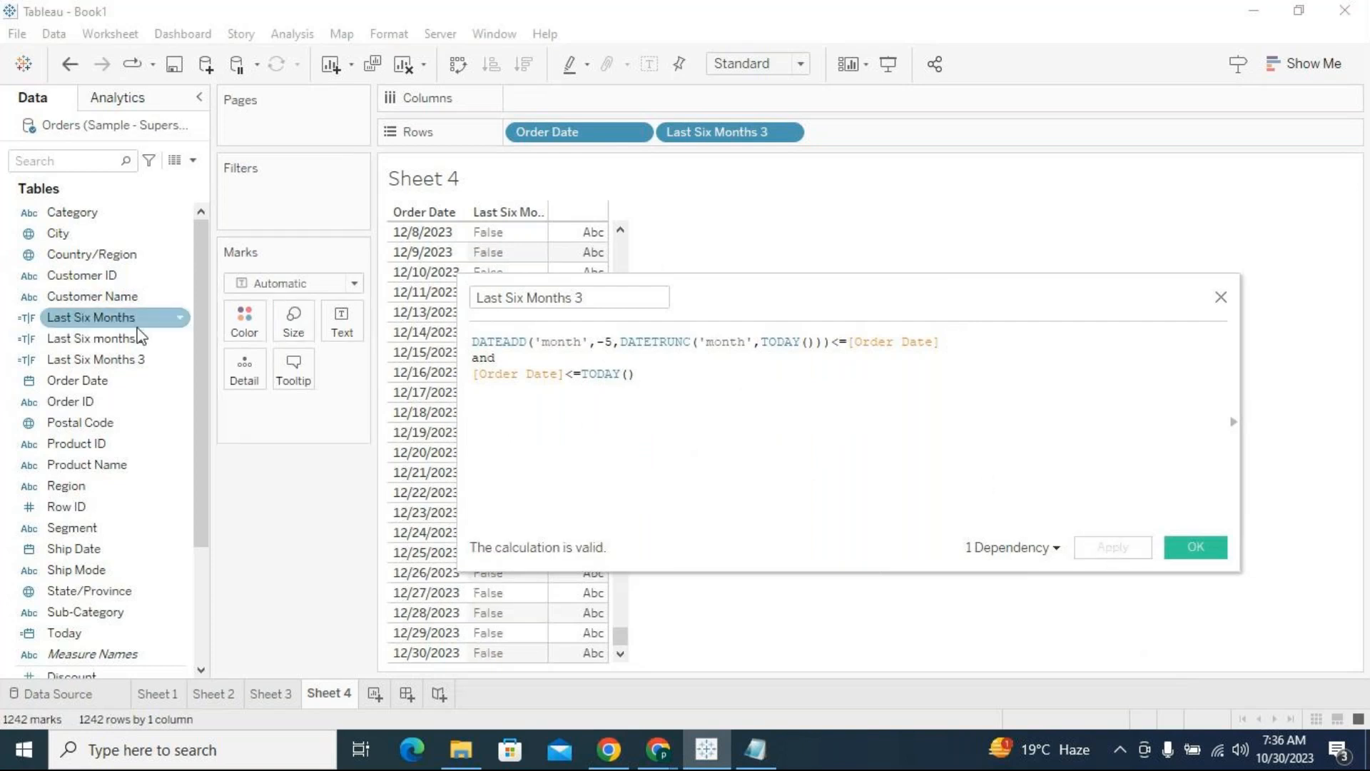
Filter the sheet by Last Six Months 3, keeping only the value True
drag(135, 357, 272, 207)
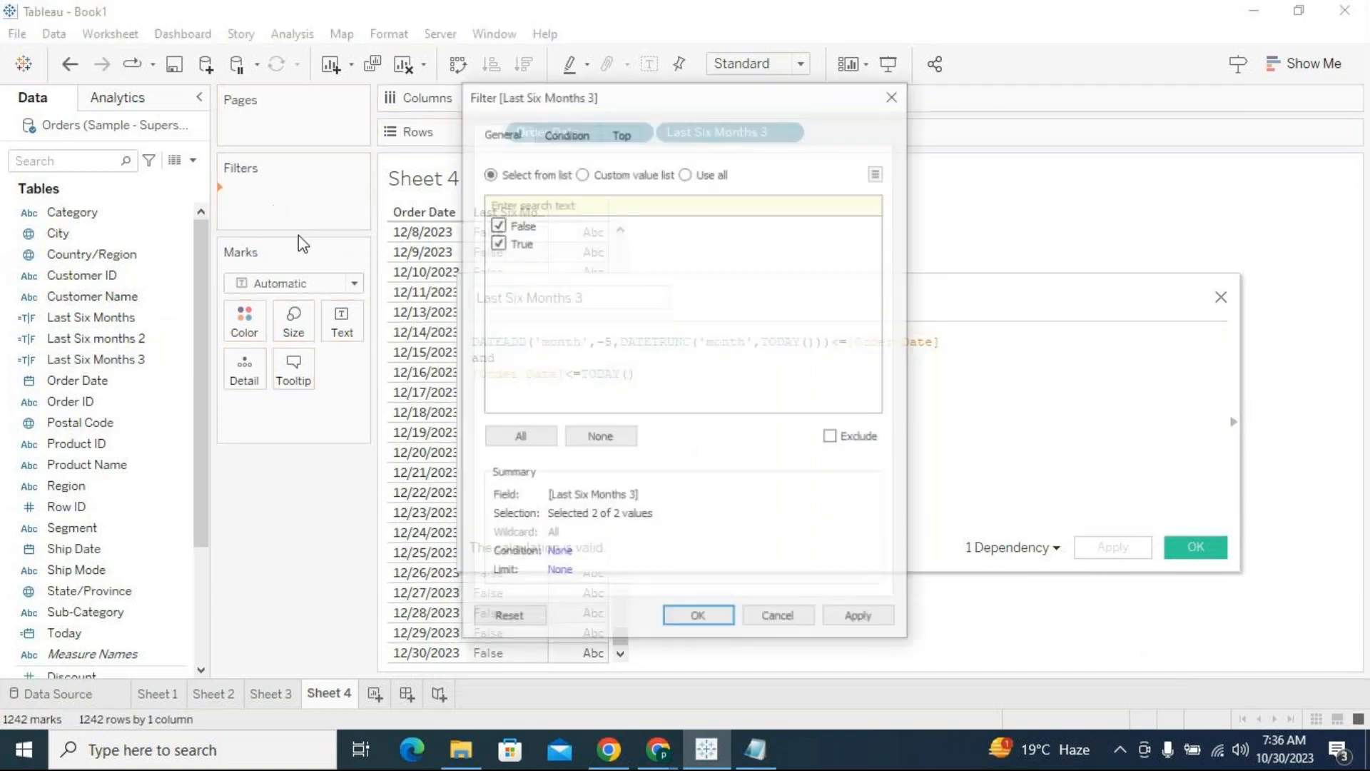
click(597, 436)
click(501, 242)
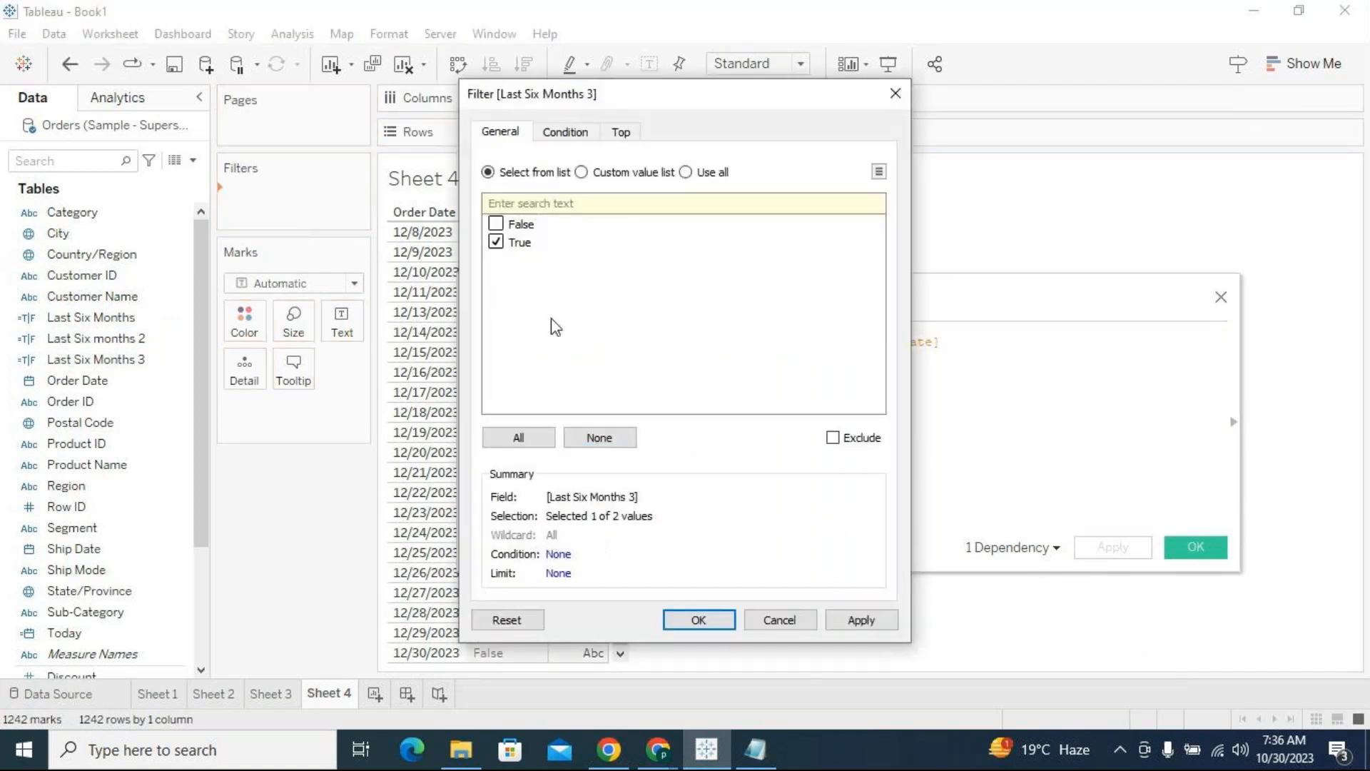
click(719, 623)
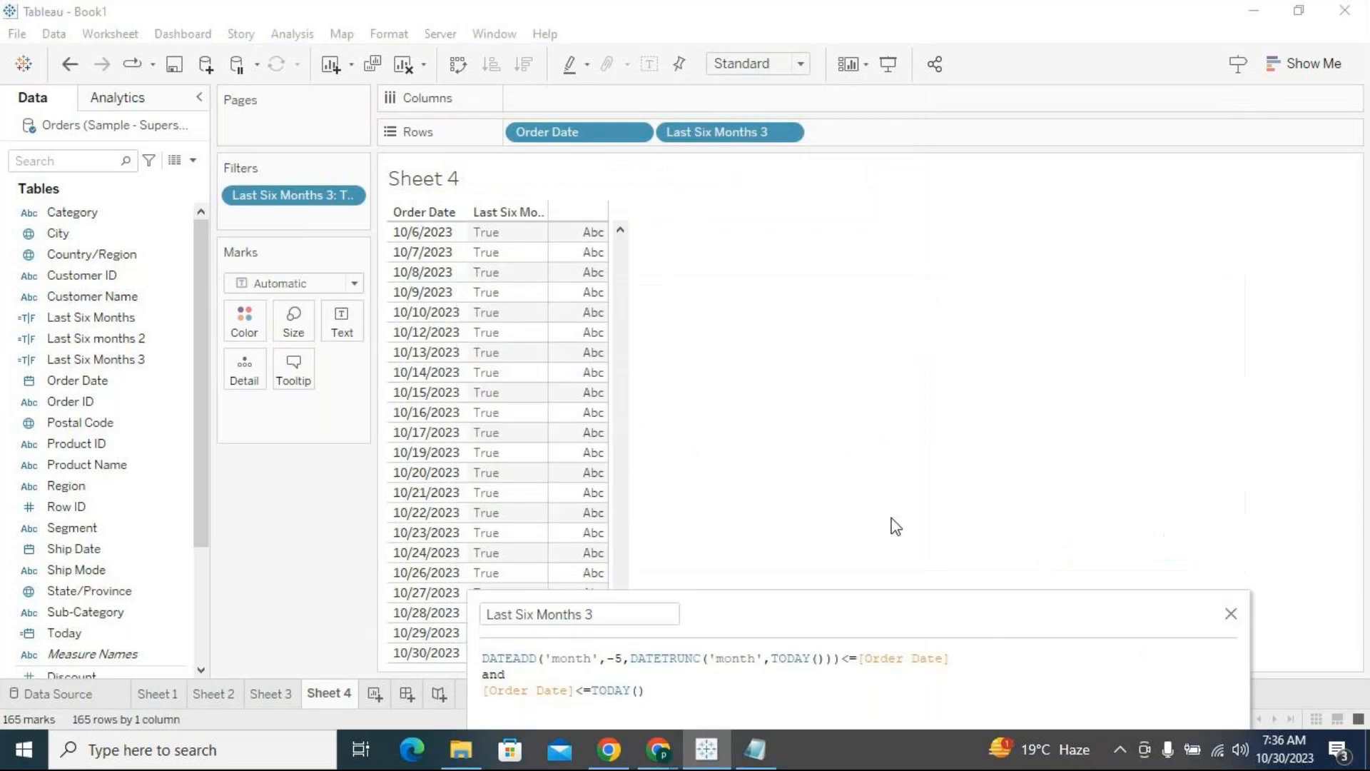
Examine the filtered Order Date rows from October back to the end of August, including 8/31/2023, against today's date
scroll(578, 331, up, 10)
drag(620, 535, 620, 578)
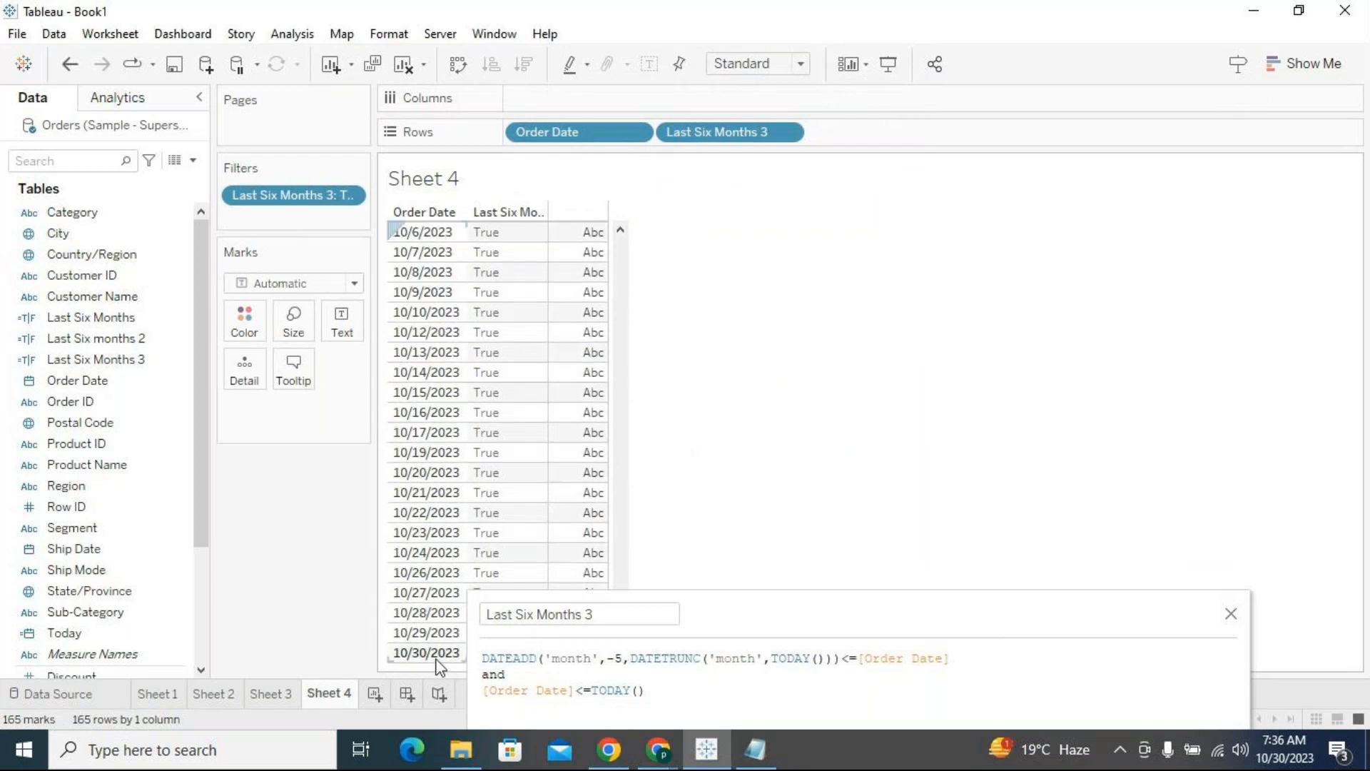
drag(769, 619, 822, 314)
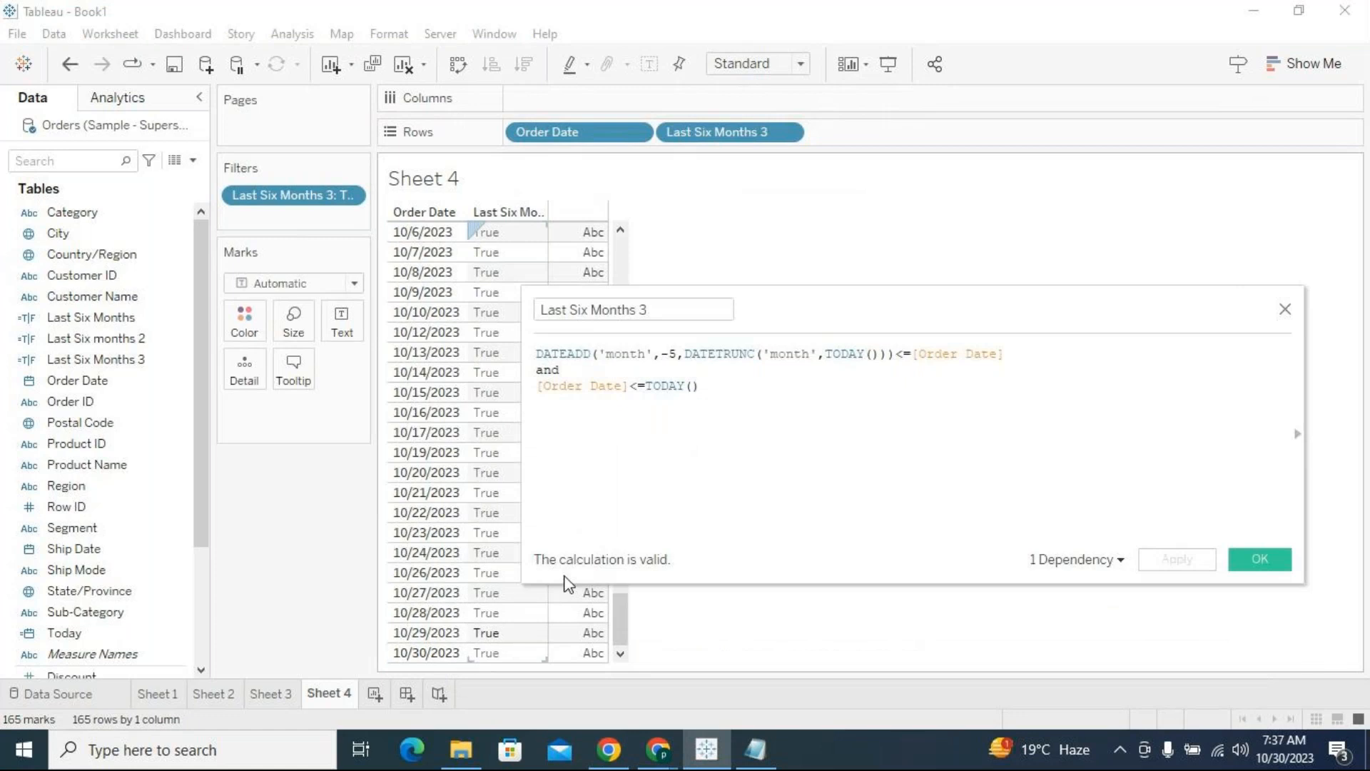
scroll(489, 389, up, 2)
scroll(489, 389, up, 5)
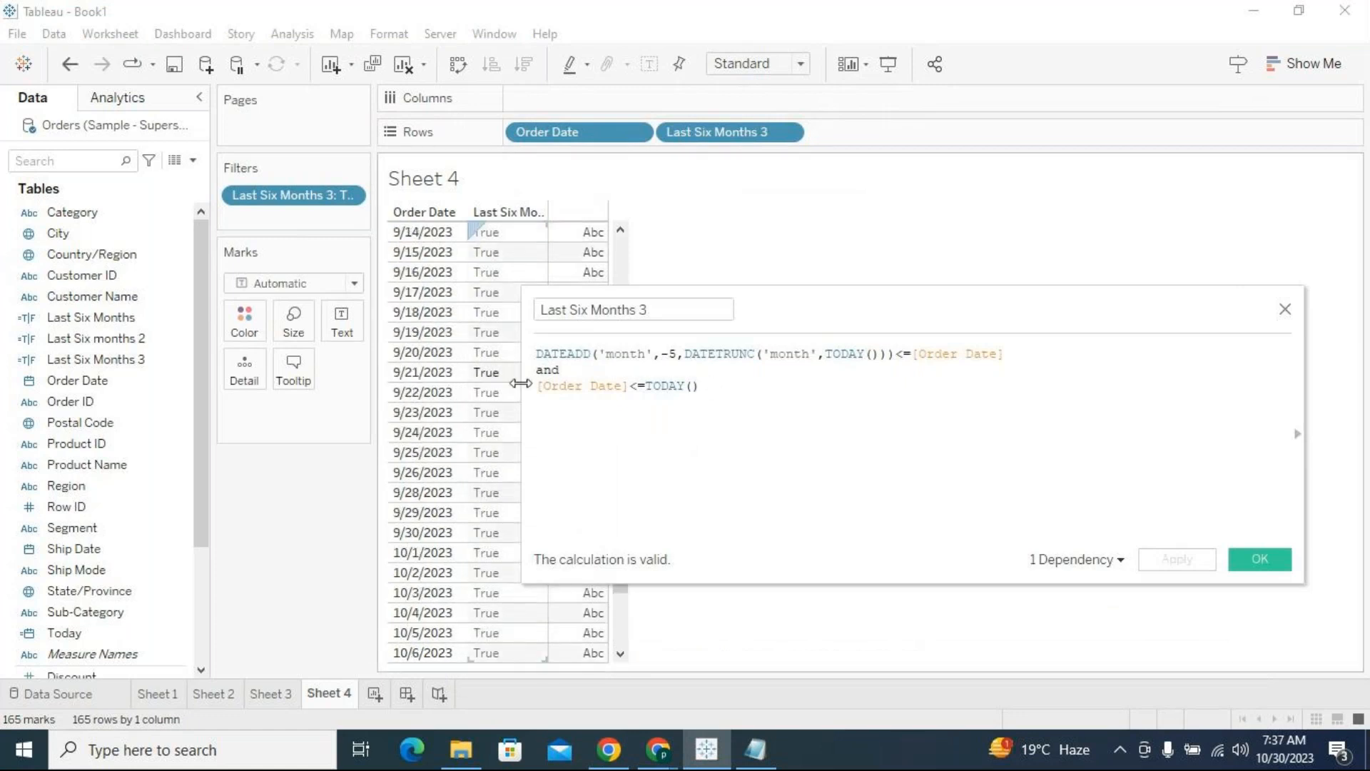
scroll(428, 542, up, 5)
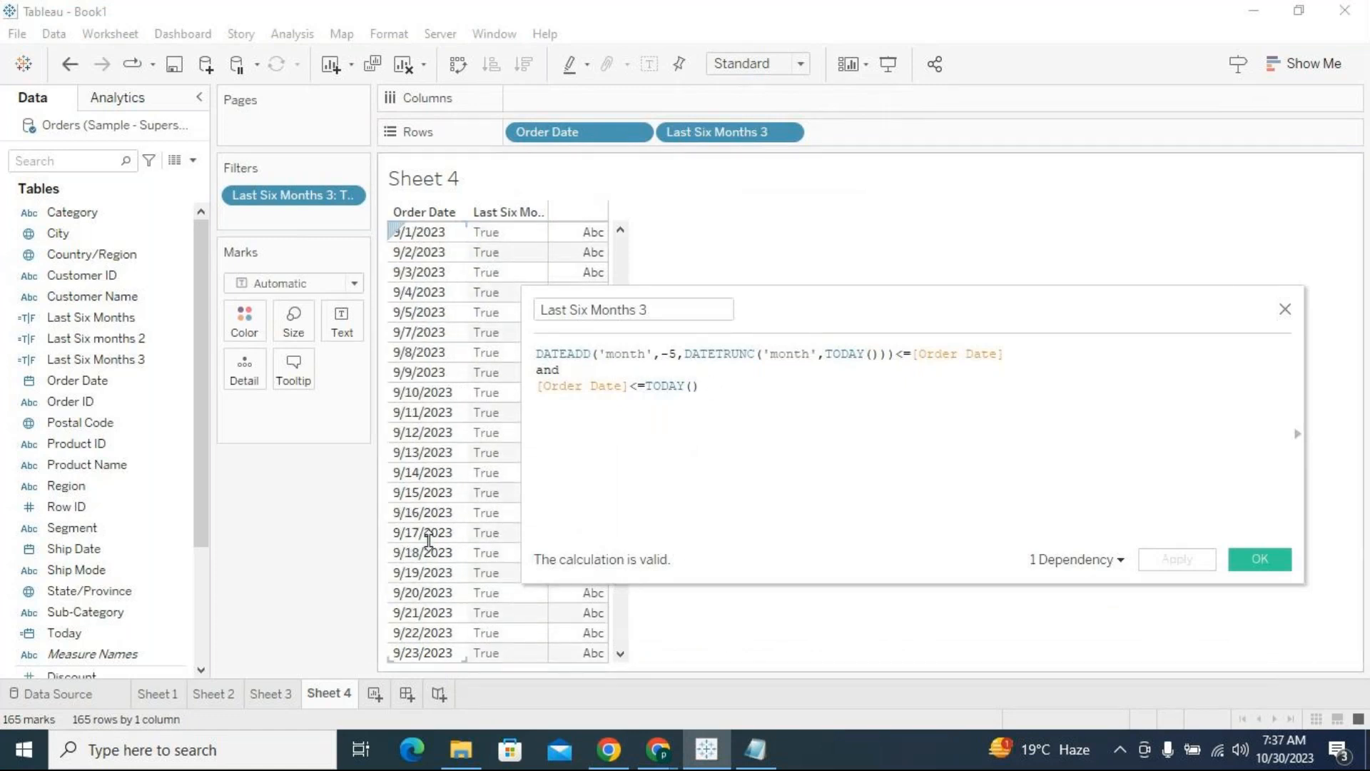
click(429, 274)
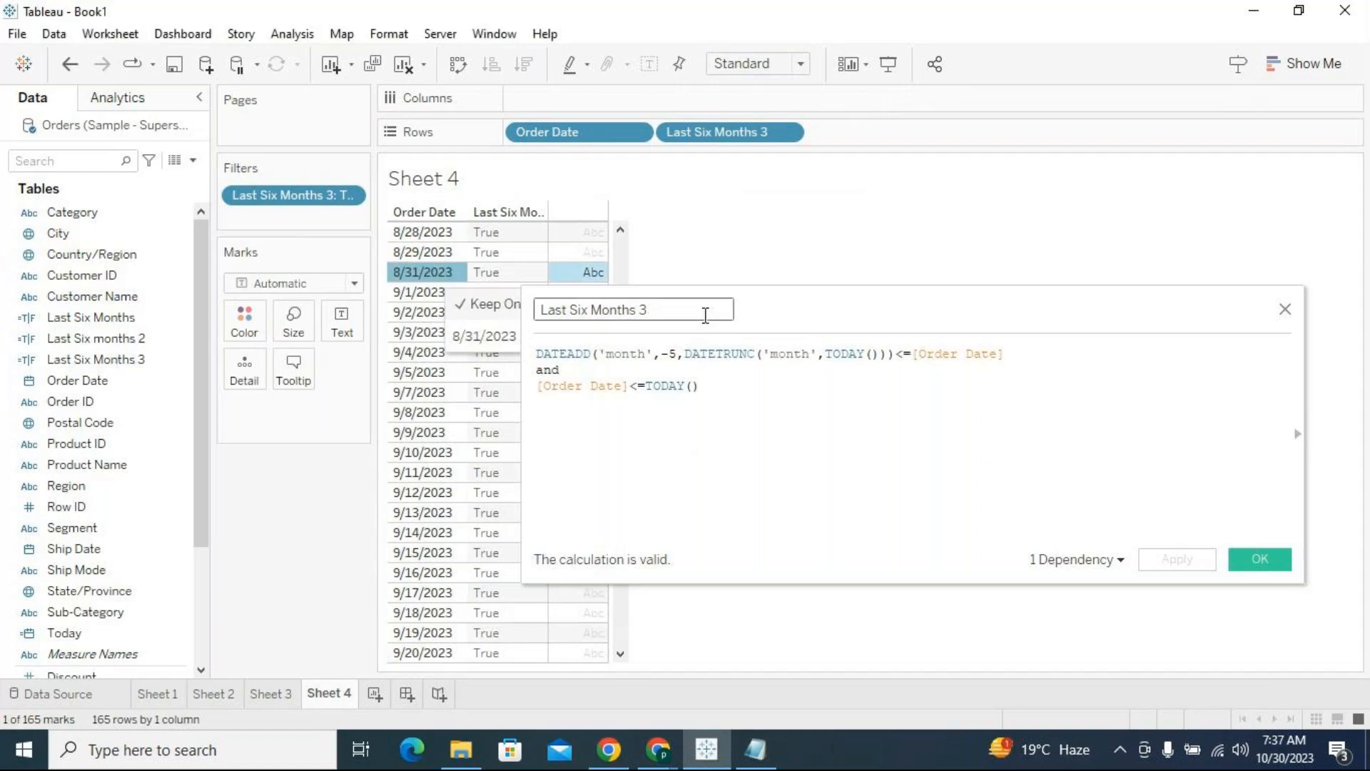
drag(849, 309, 693, 647)
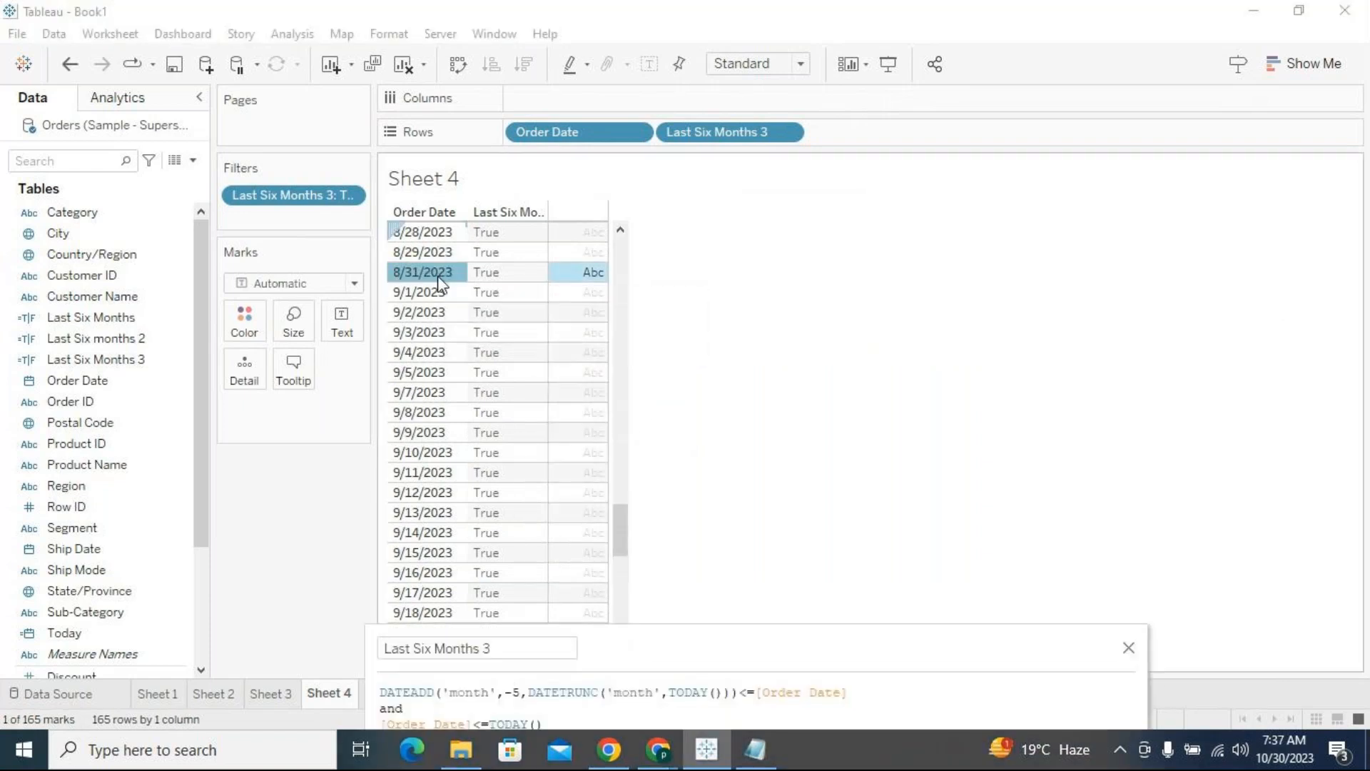
drag(615, 533, 615, 511)
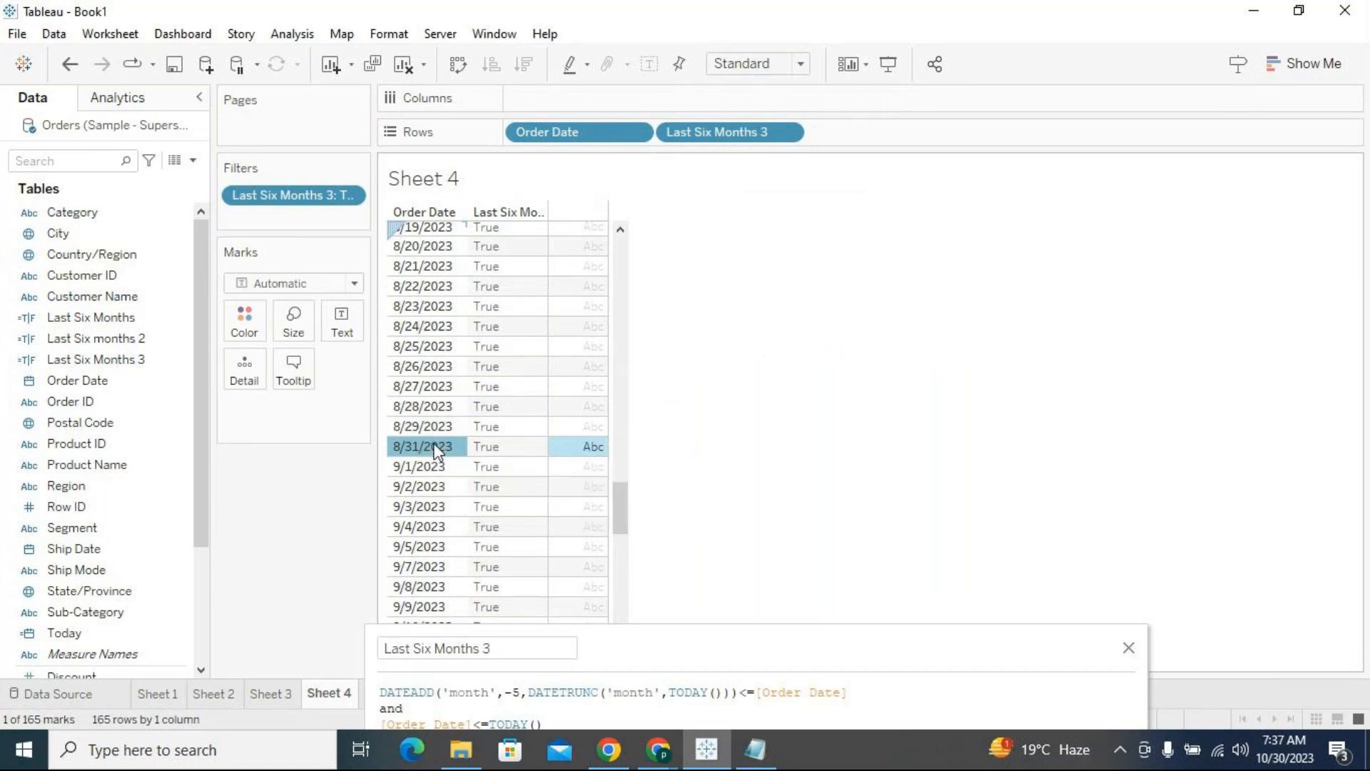
mouse_move(1289, 765)
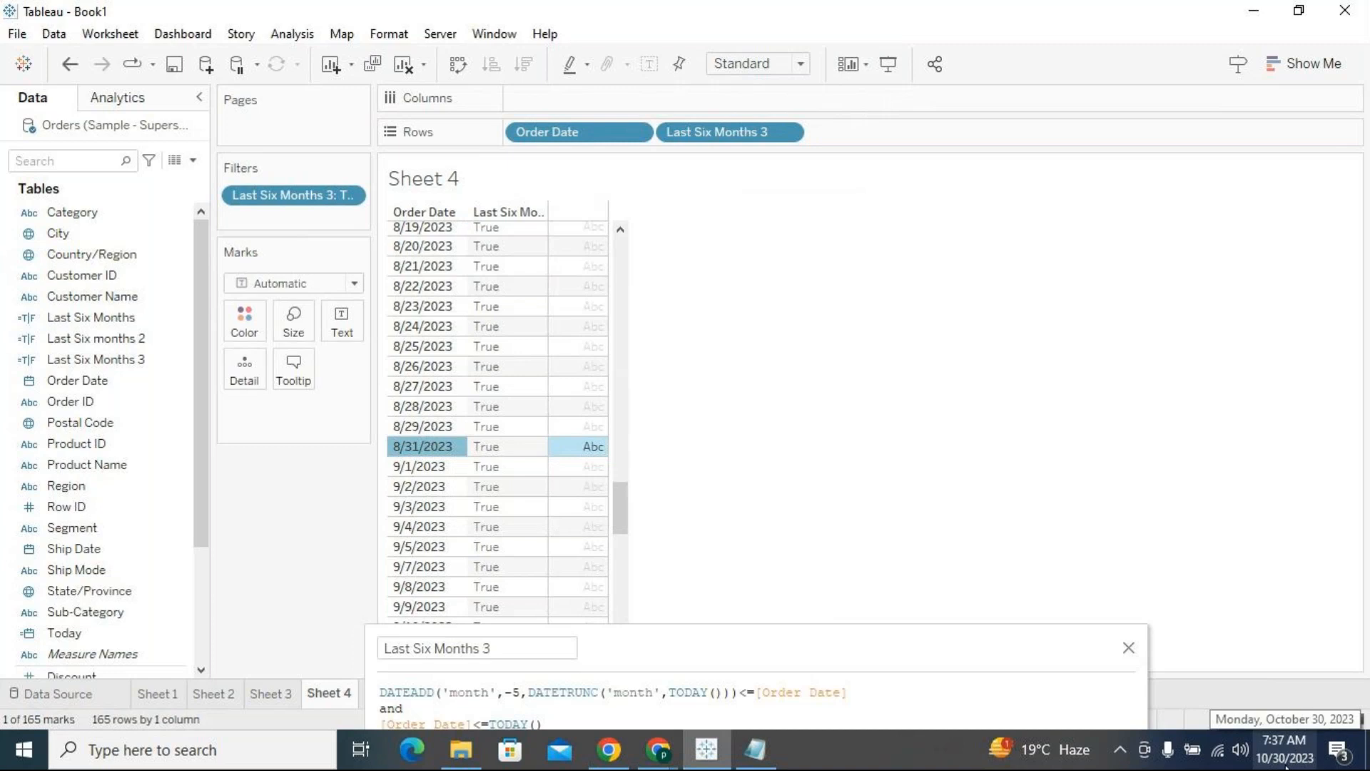
Add the third condition "and DAY([Order Date])<=DAY(TODAY())" on new lines of the Last Six Months 3 formula and apply the calculation
drag(890, 630, 866, 294)
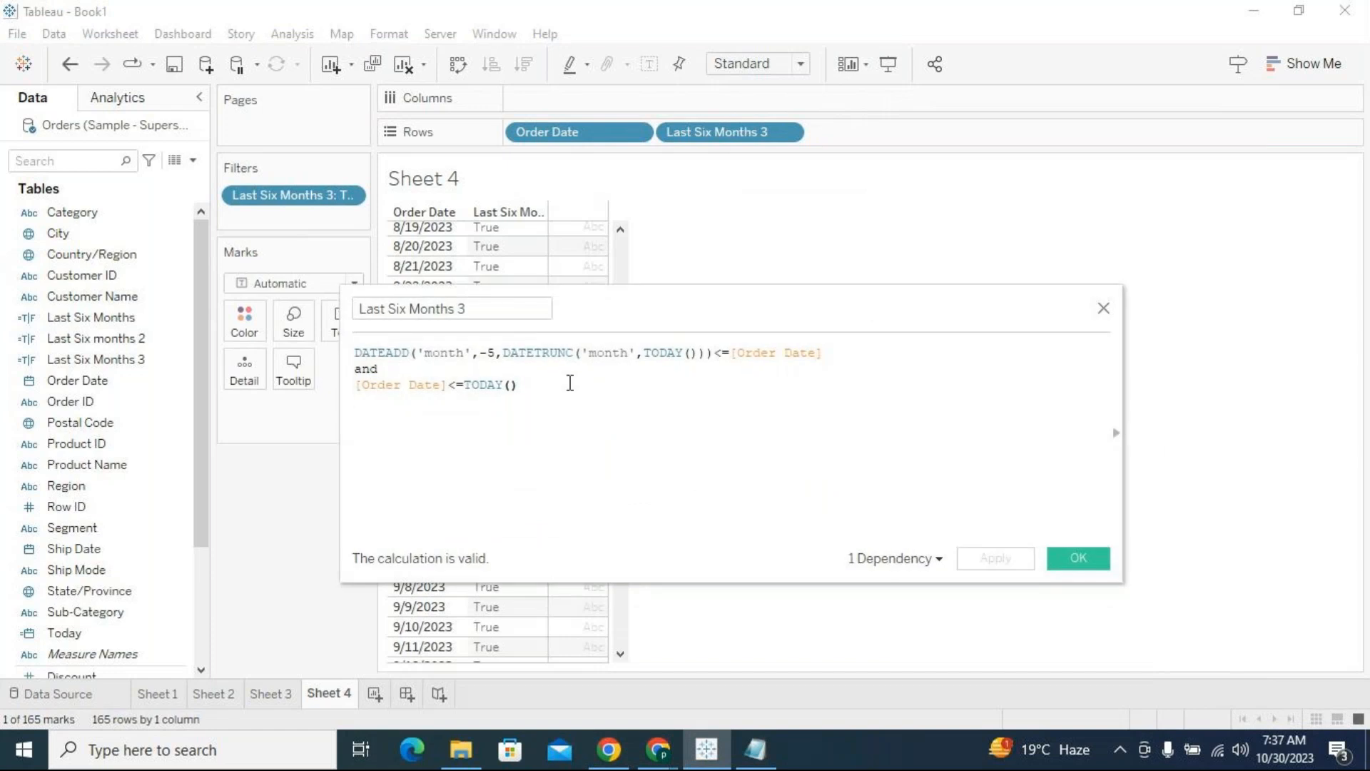
key(Return)
text(and)
key(Return)
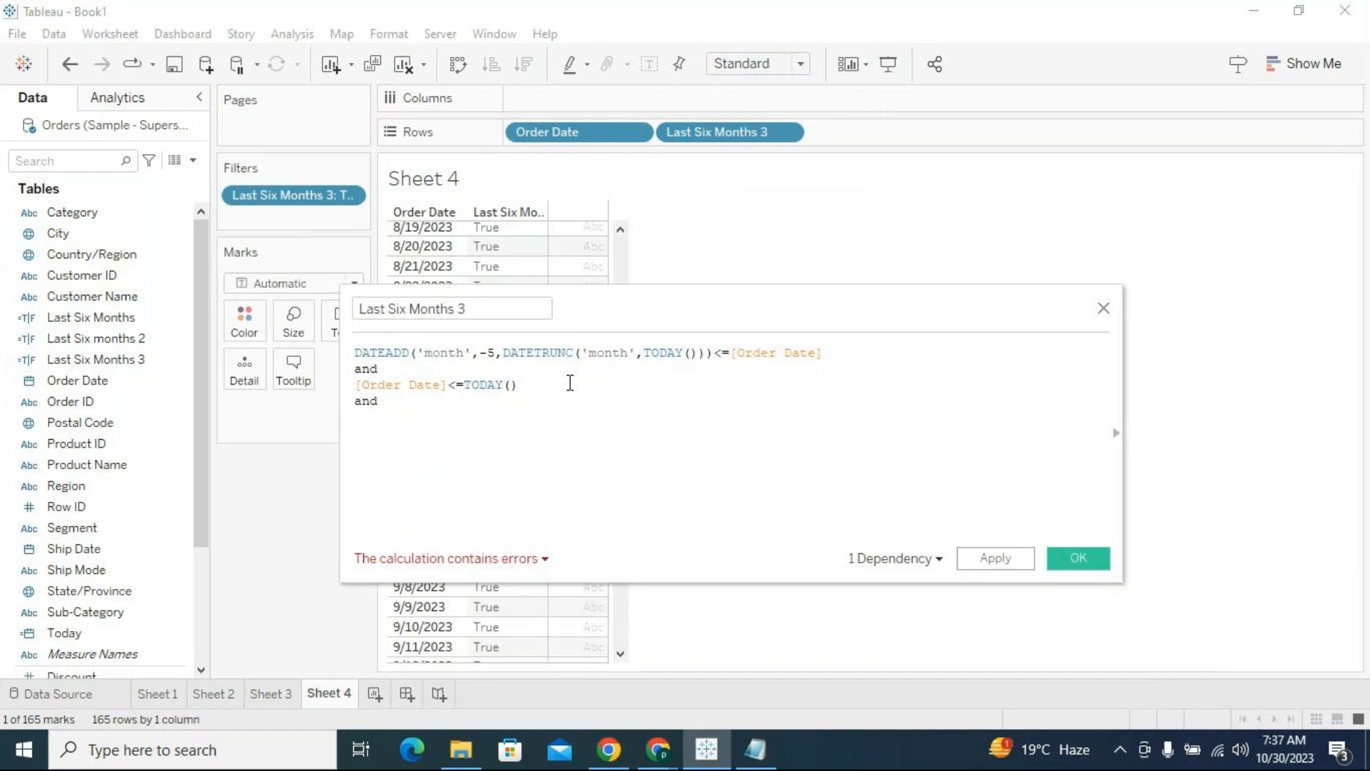
text(DAY()
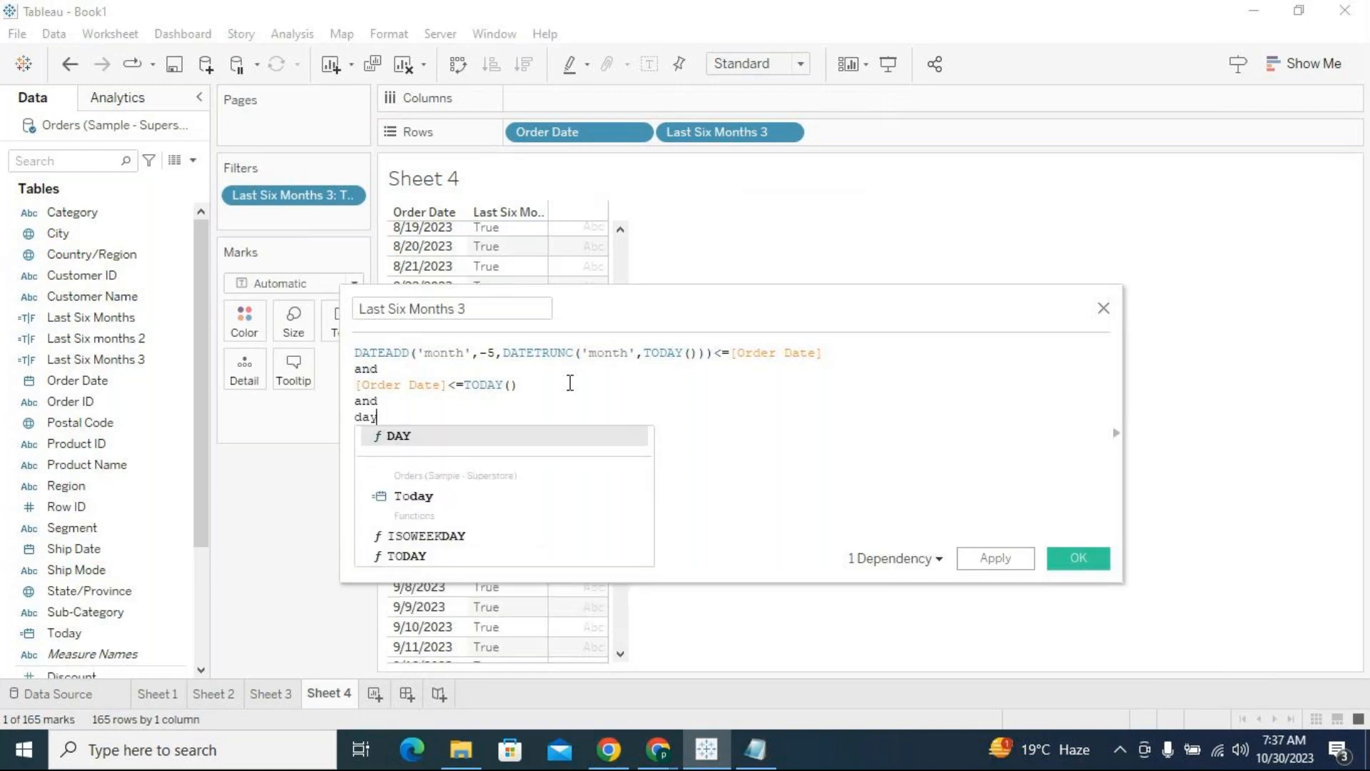
text(order)
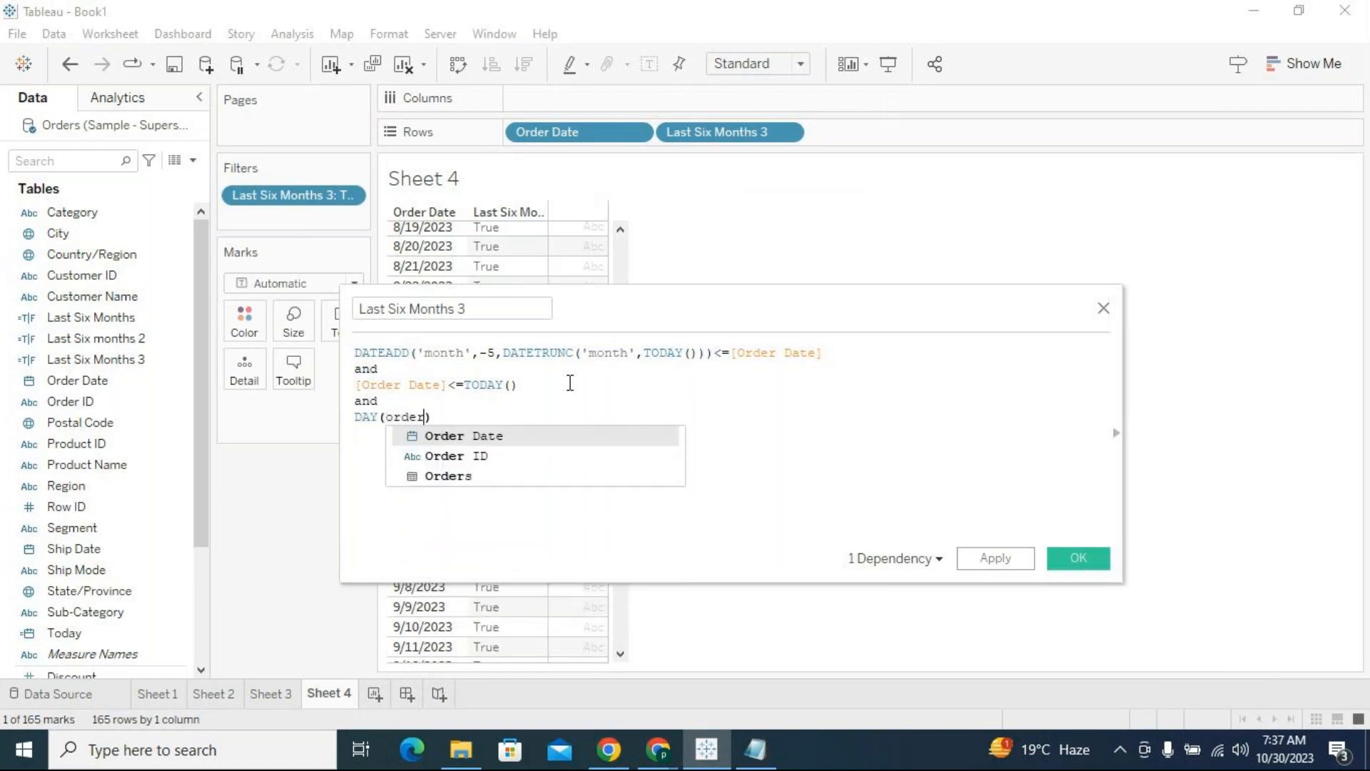
key(Return)
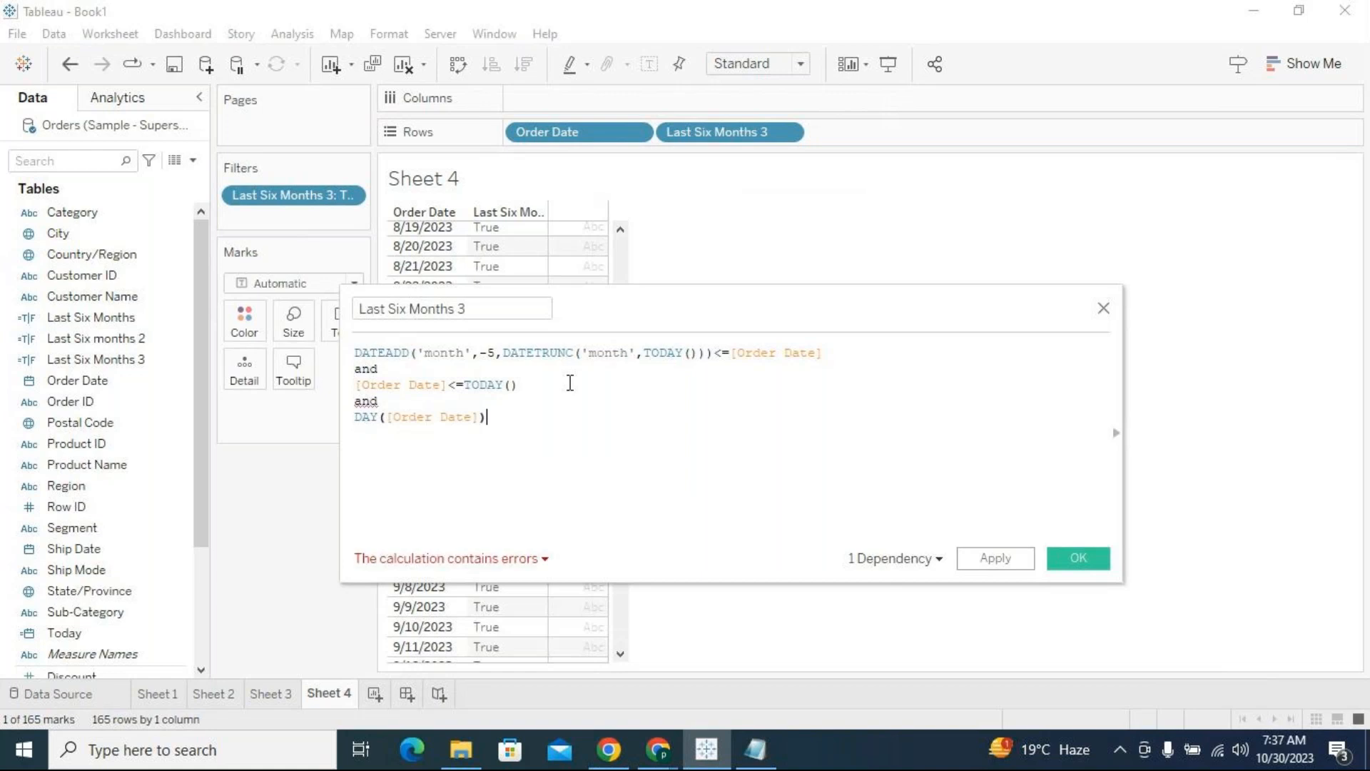
text(<=)
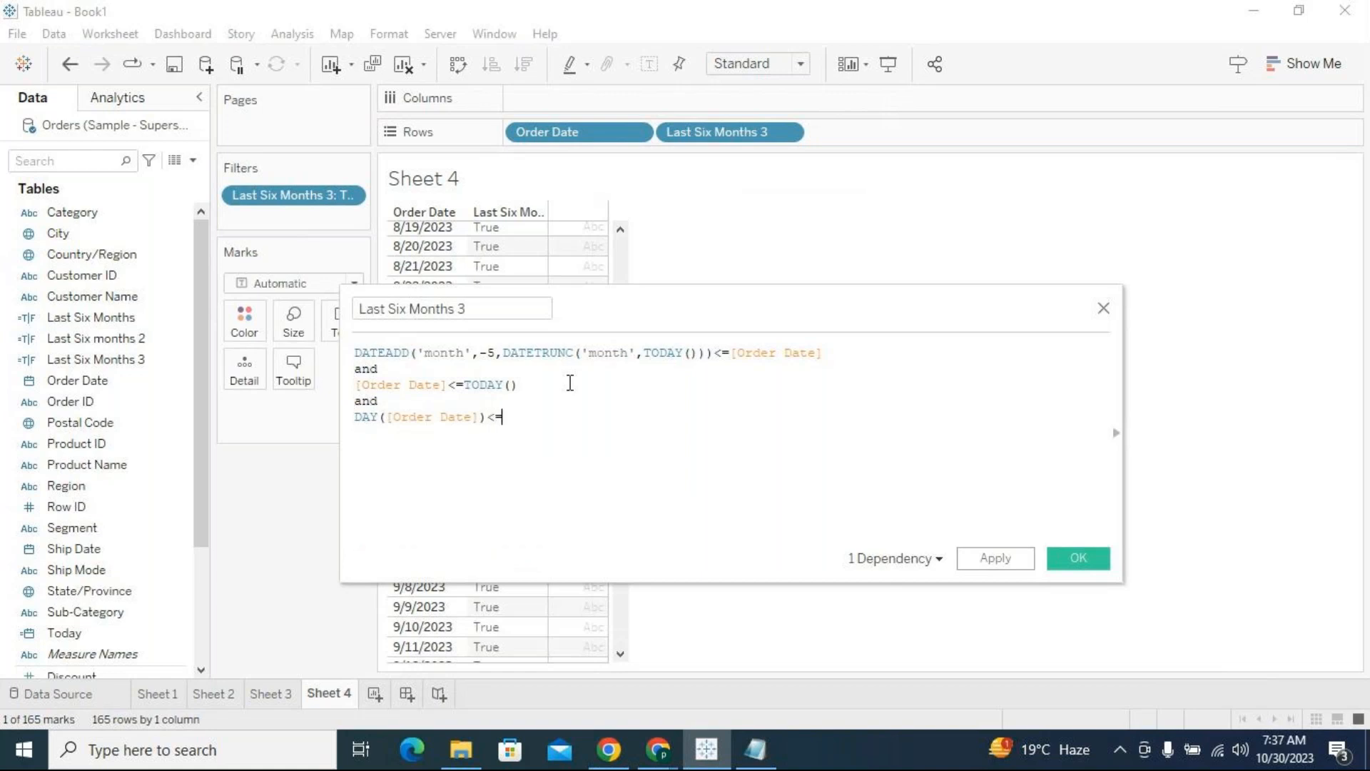
text(DAY()
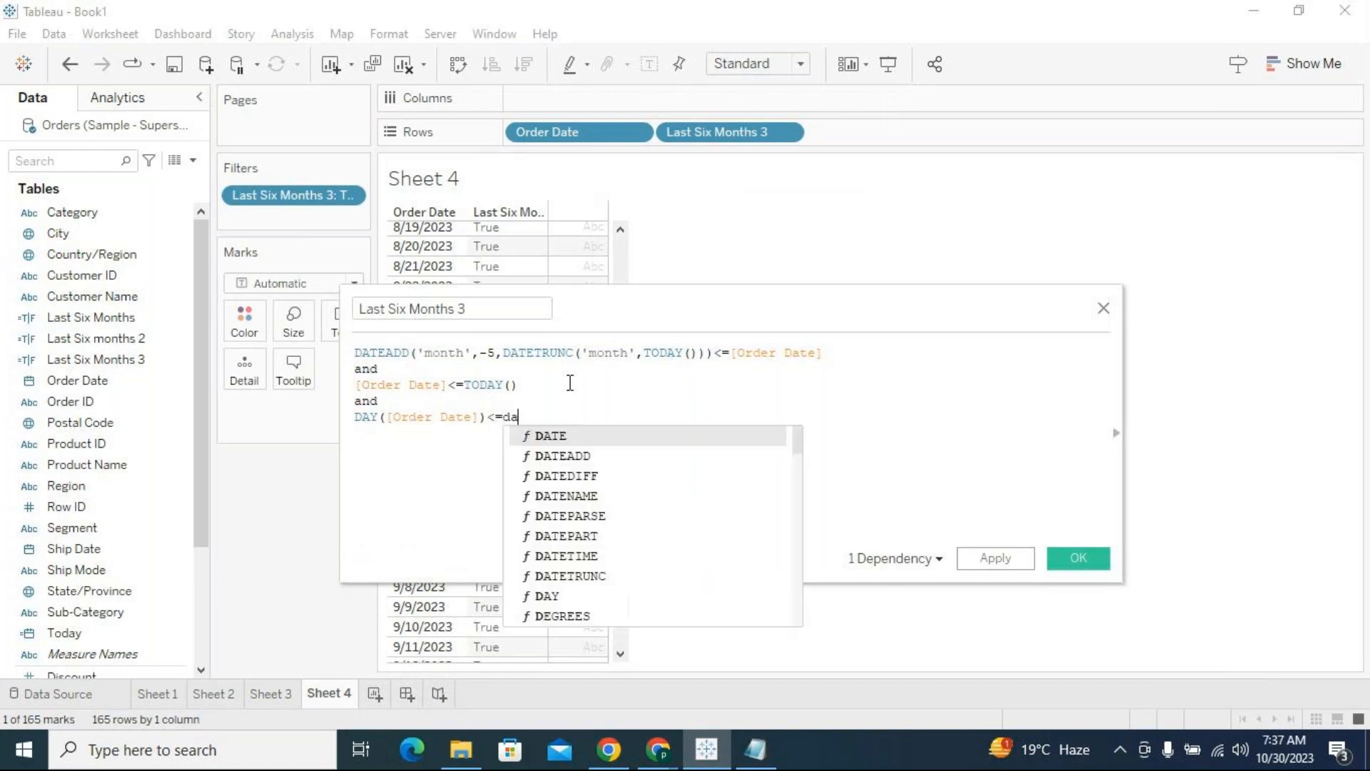
text(today)
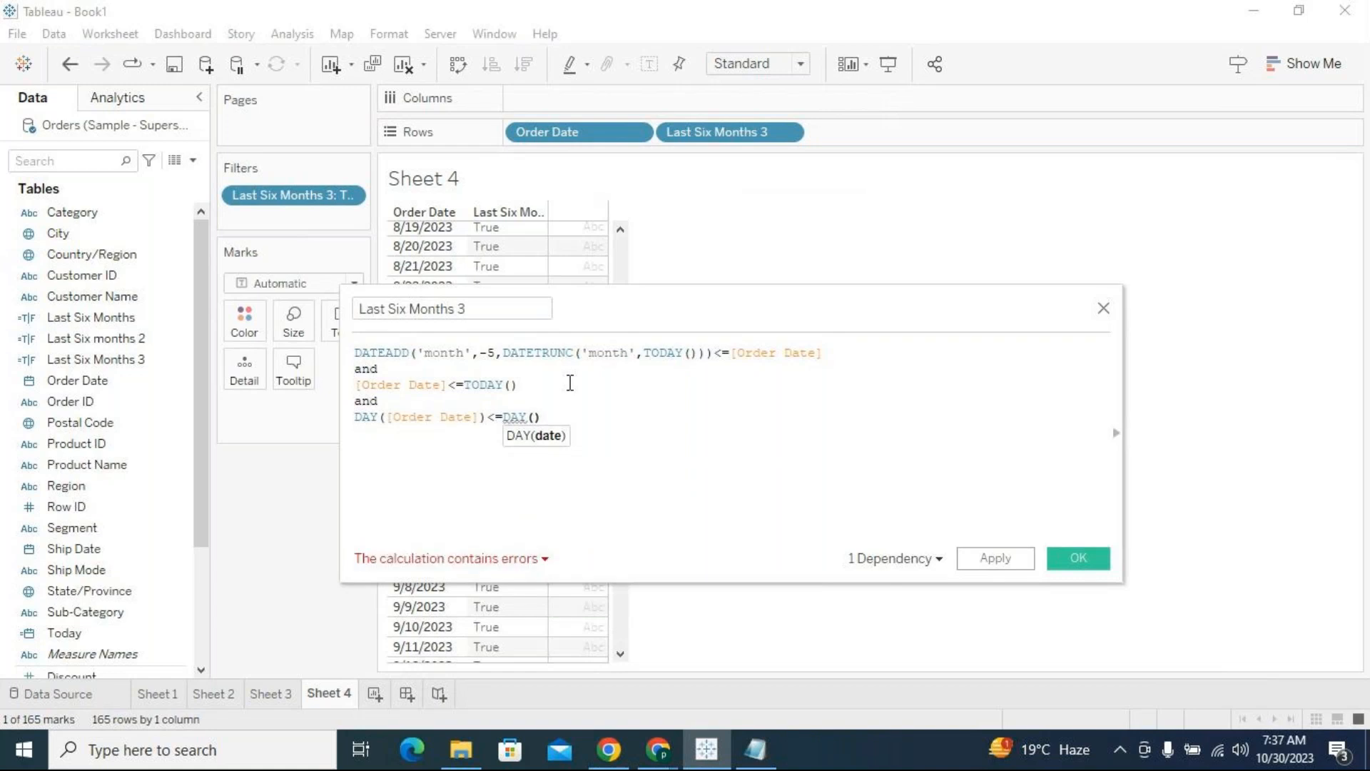
key(Down)
key(Return)
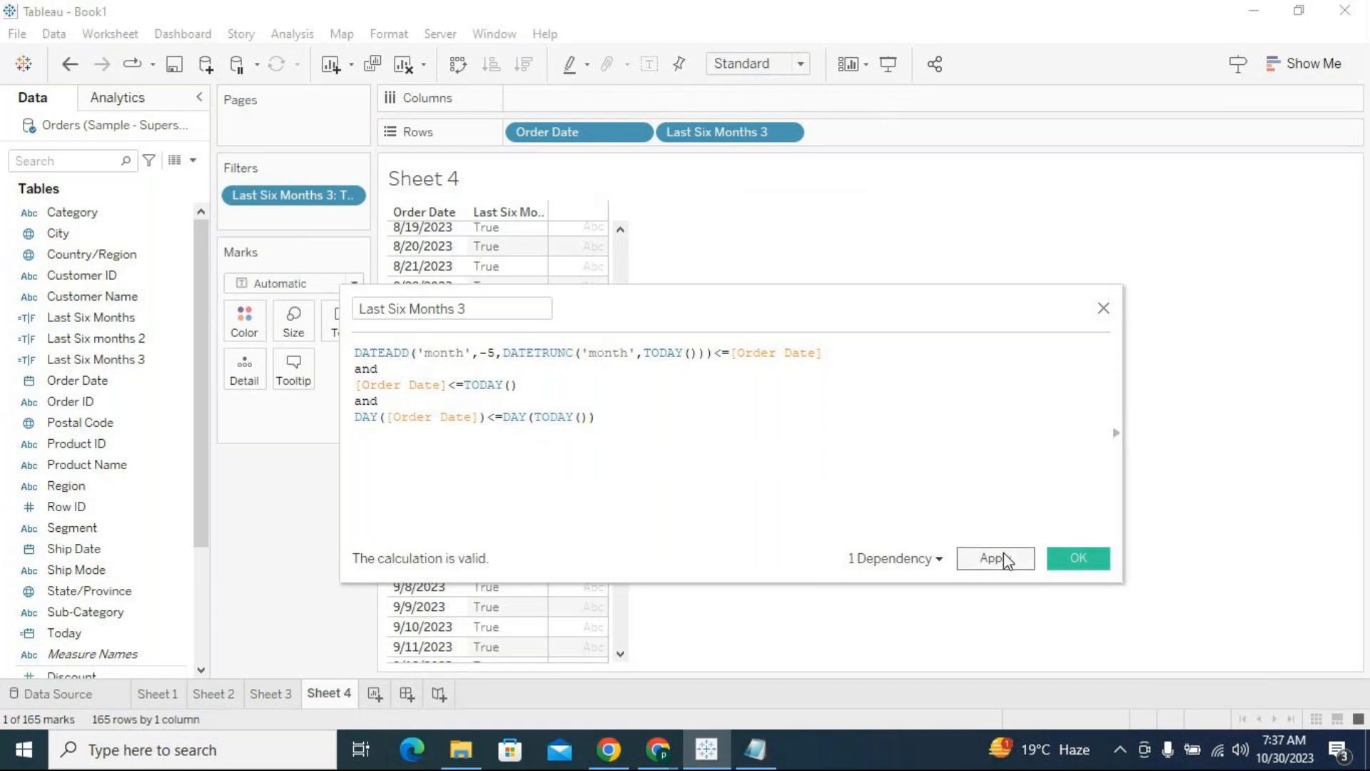
Compare the Scenario 3 date ranges in the Date Scenarios Notepad file with the end-of-August Order Date rows in Tableau
drag(721, 341, 722, 764)
click(755, 749)
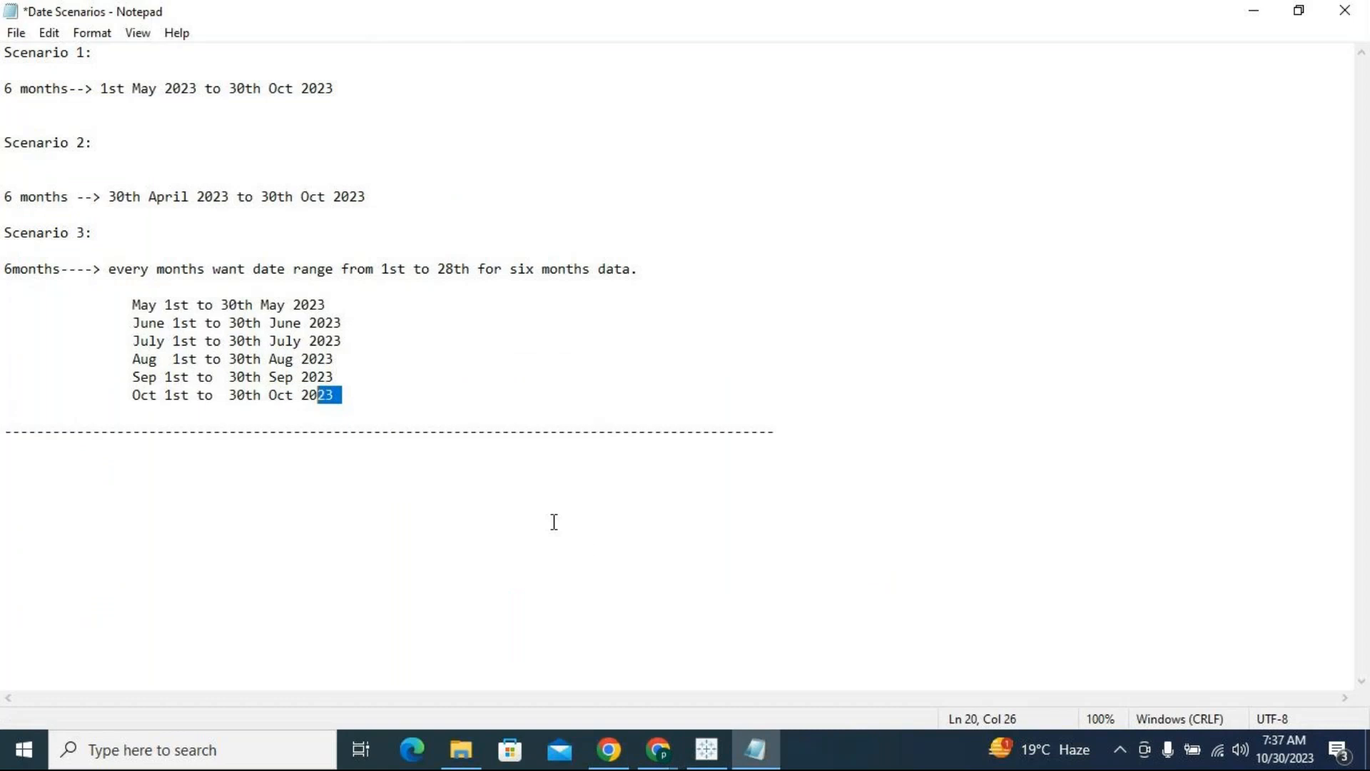
click(706, 750)
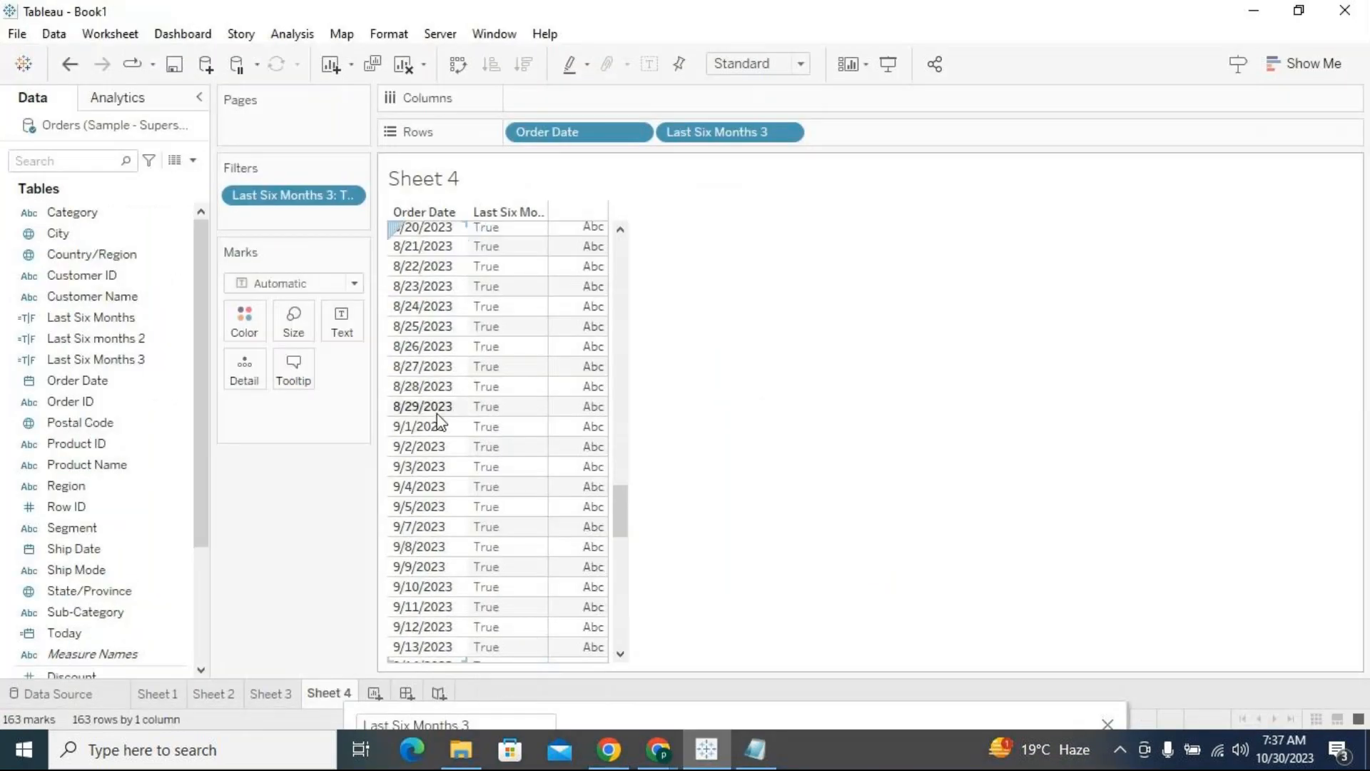
click(431, 407)
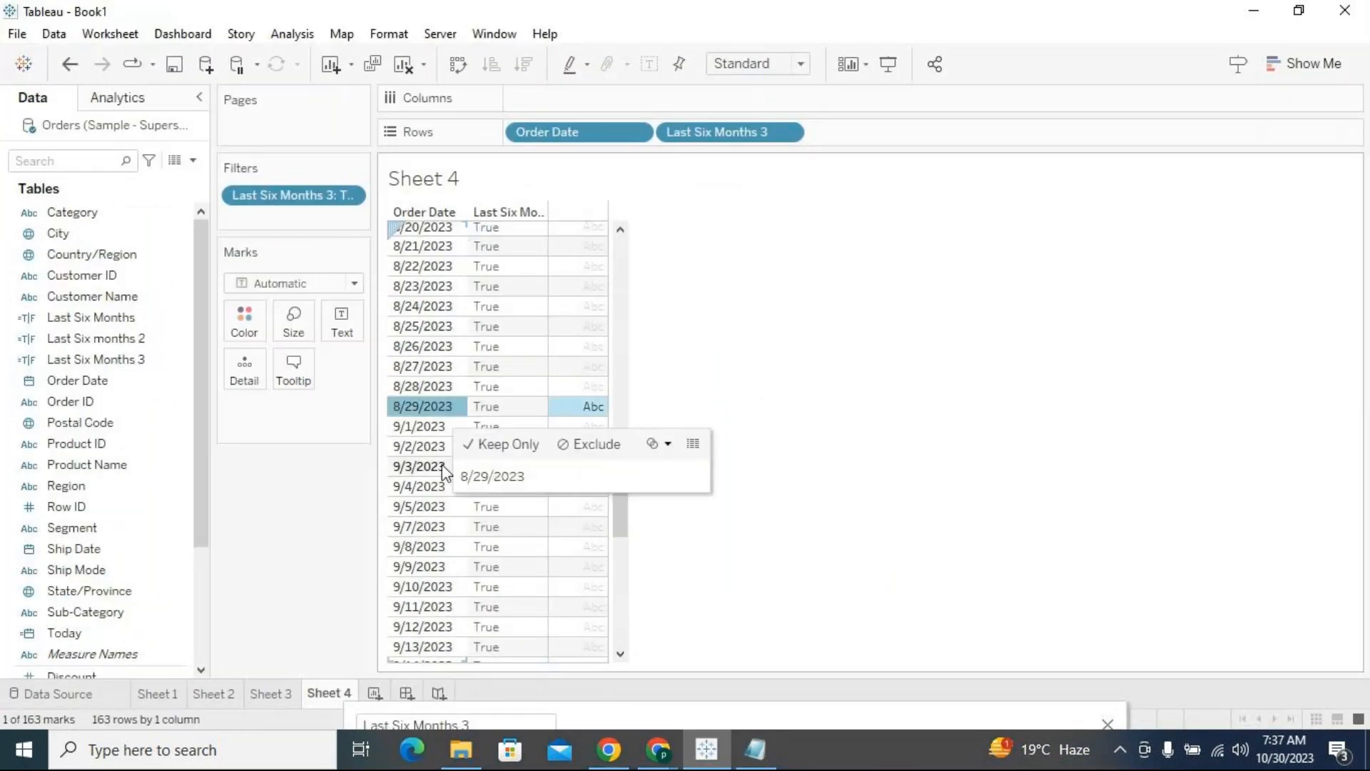
click(419, 408)
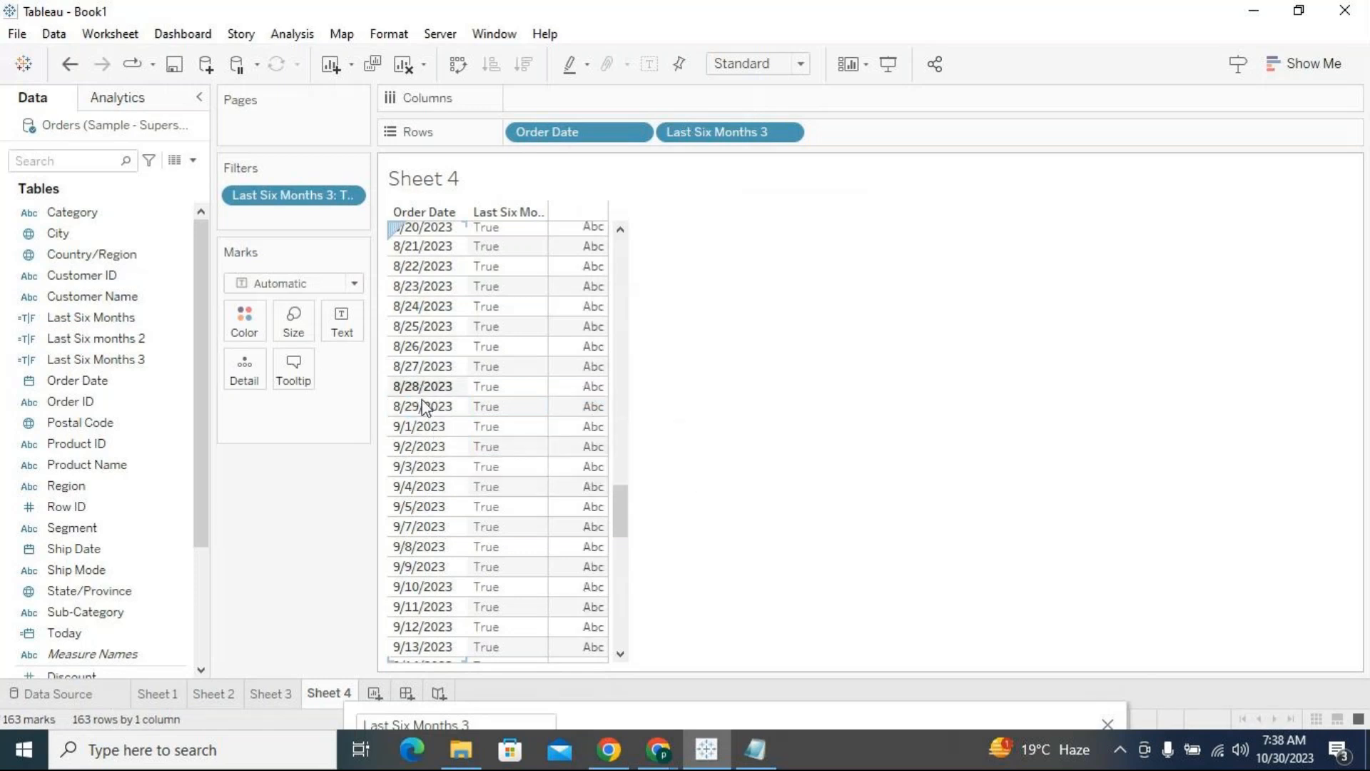
click(421, 408)
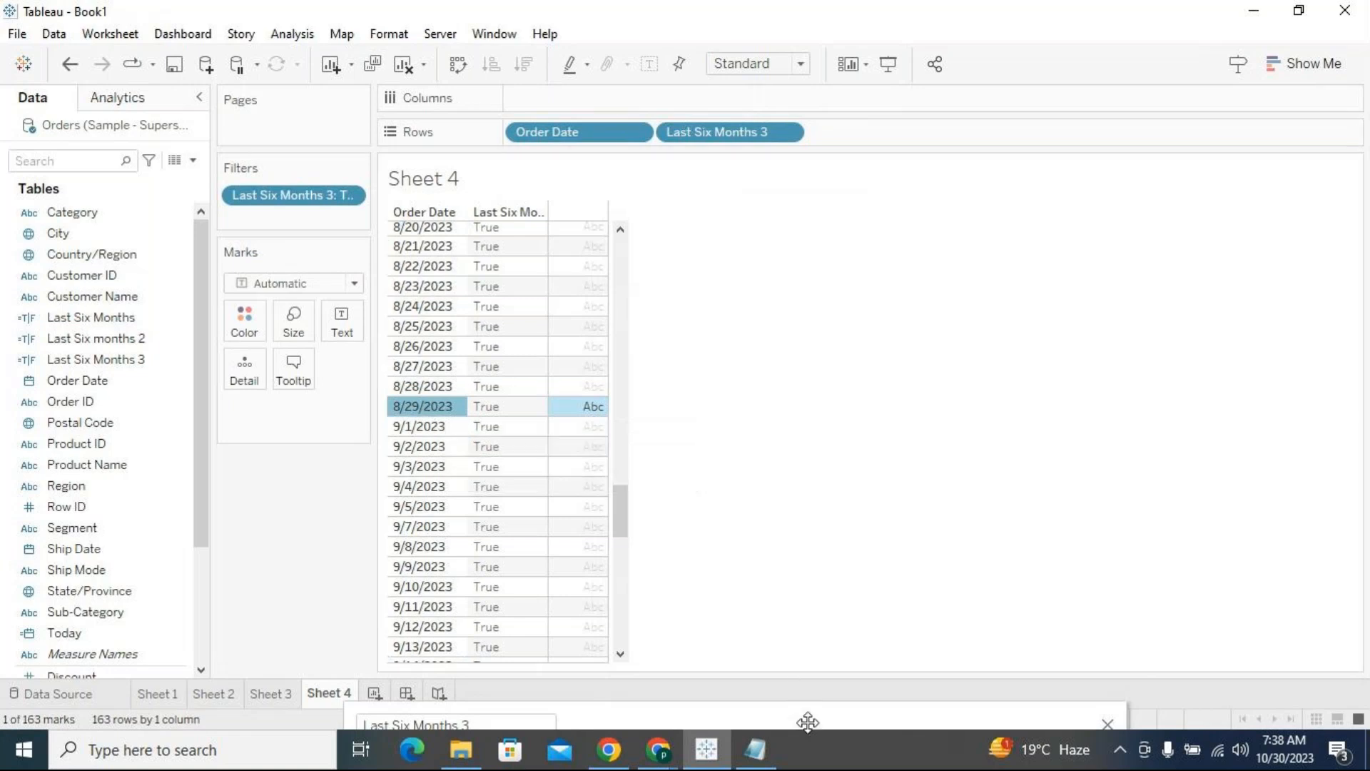
Save and close the Last Six Months 3 calculation and clear the selection of the 8/29/2023 row
drag(816, 709, 789, 279)
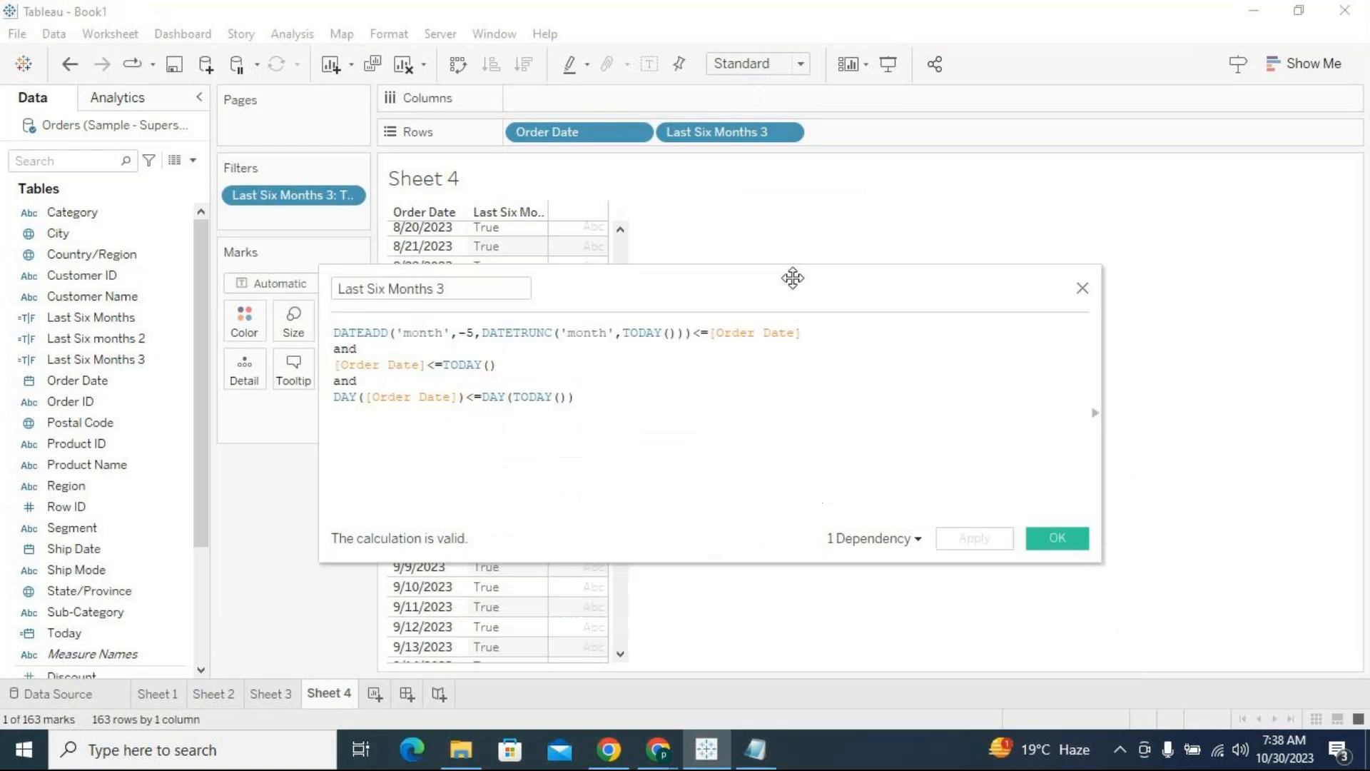
click(1071, 546)
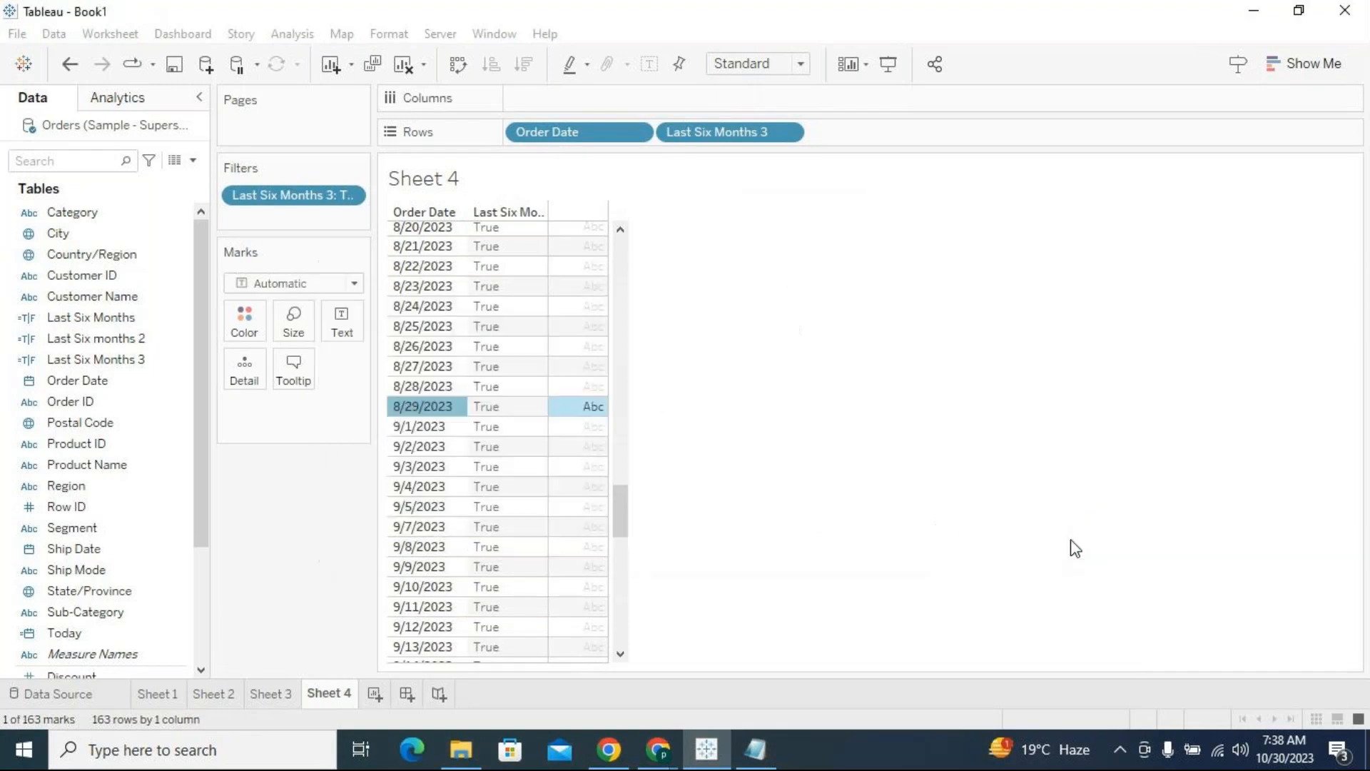
click(460, 406)
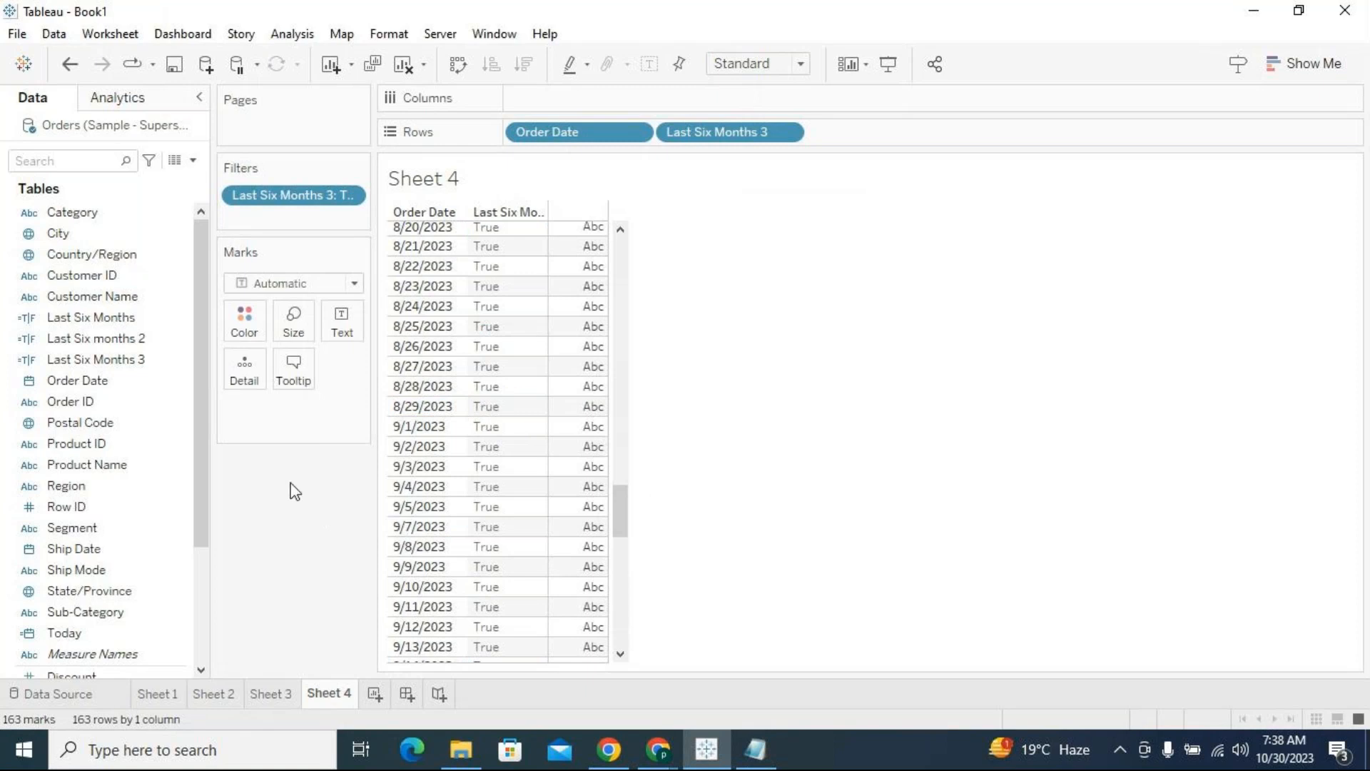
Reopen the Last Six Months 3 calculation to review its three conditions and close it without changes
right_click(178, 360)
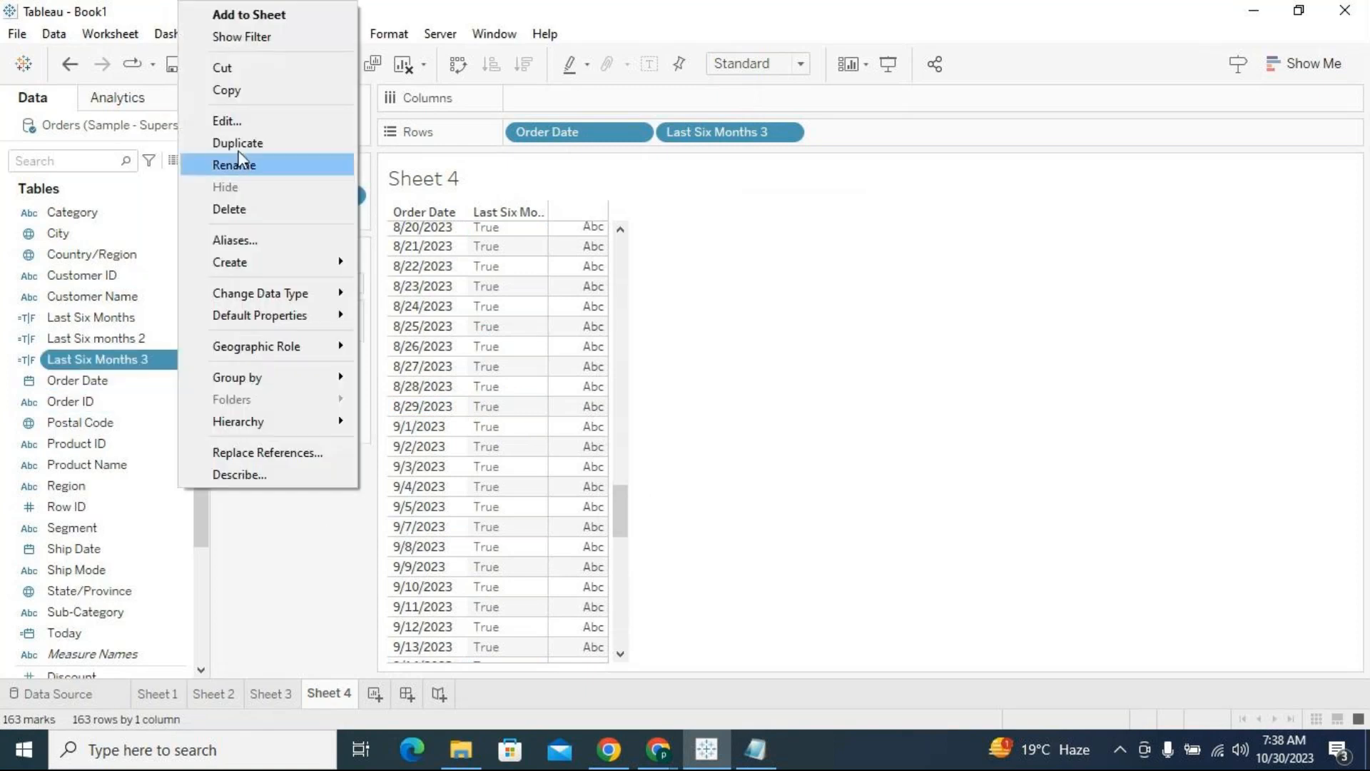
click(232, 121)
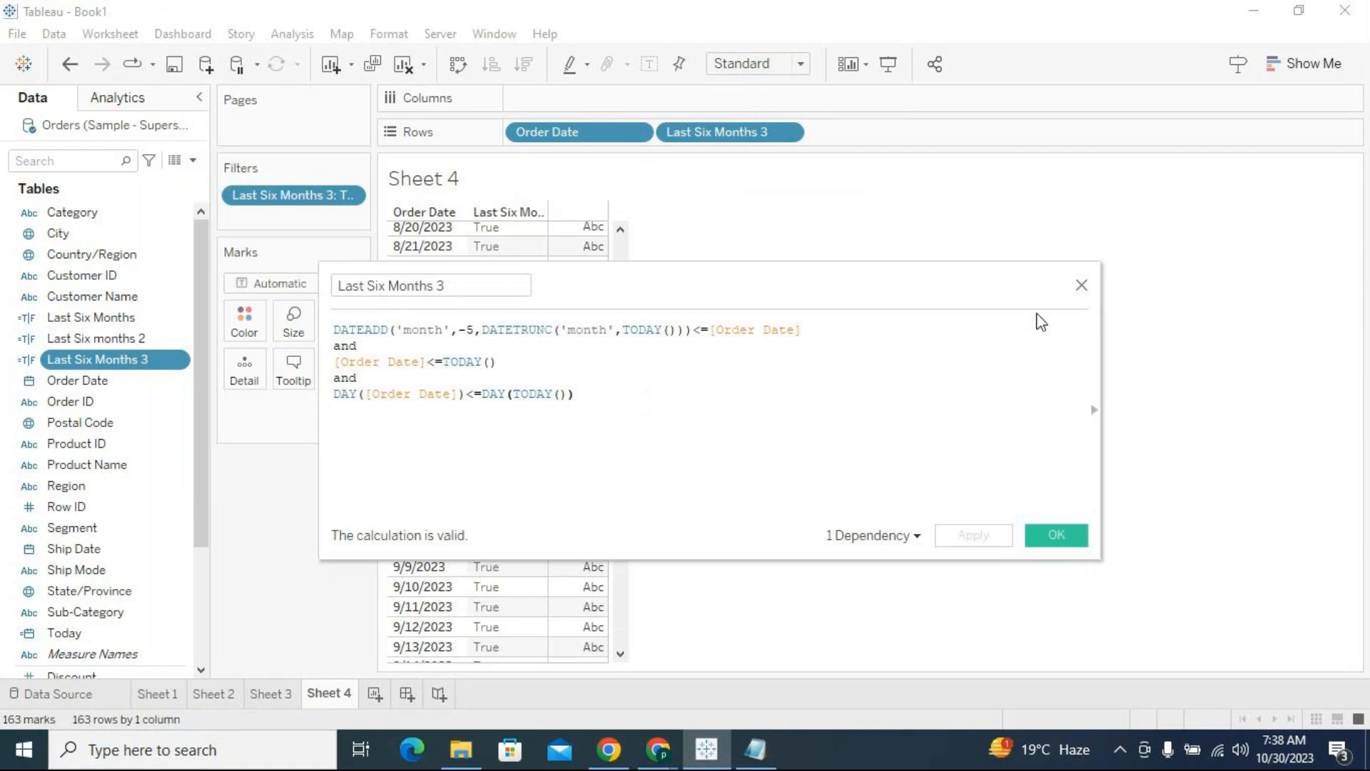
click(1081, 287)
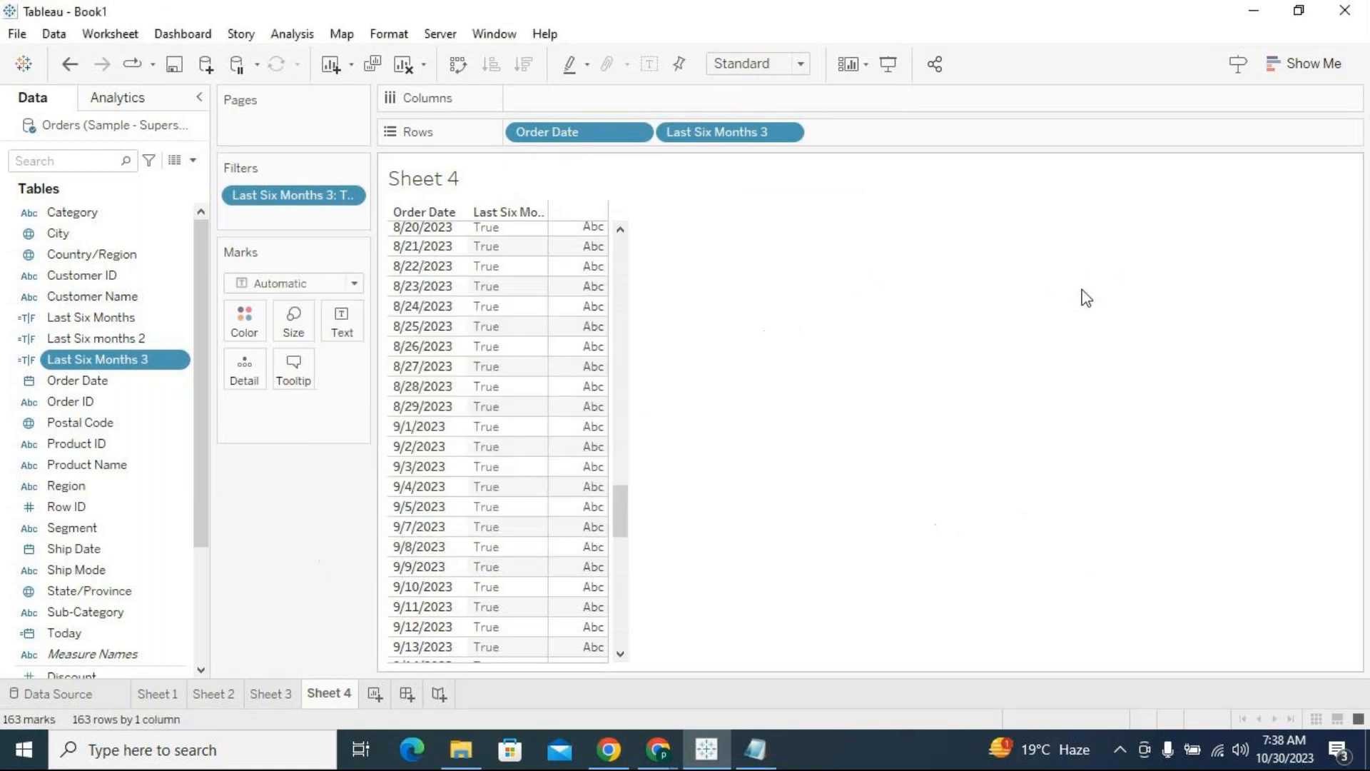
Review the formula of the Last Six Months calculation, close it and show the date list on Sheet 2
click(131, 319)
click(178, 318)
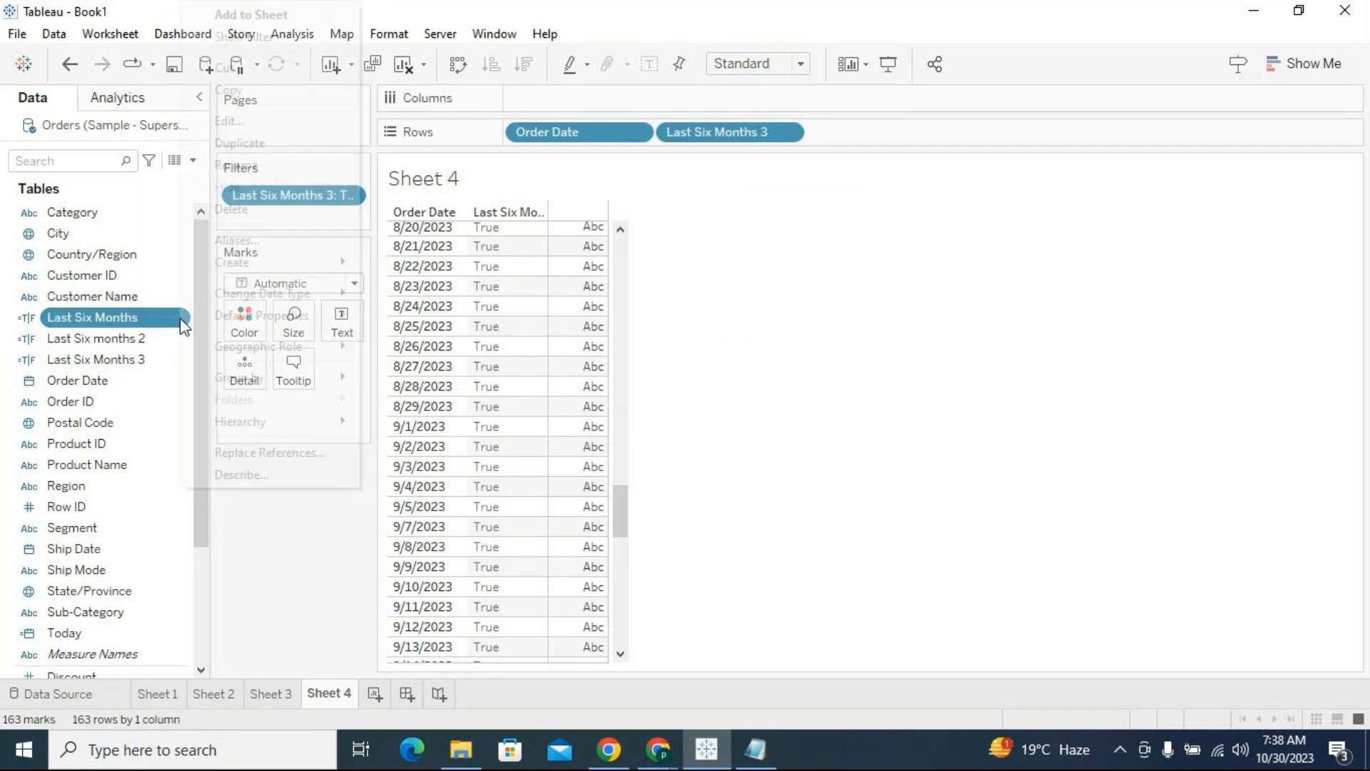
click(242, 121)
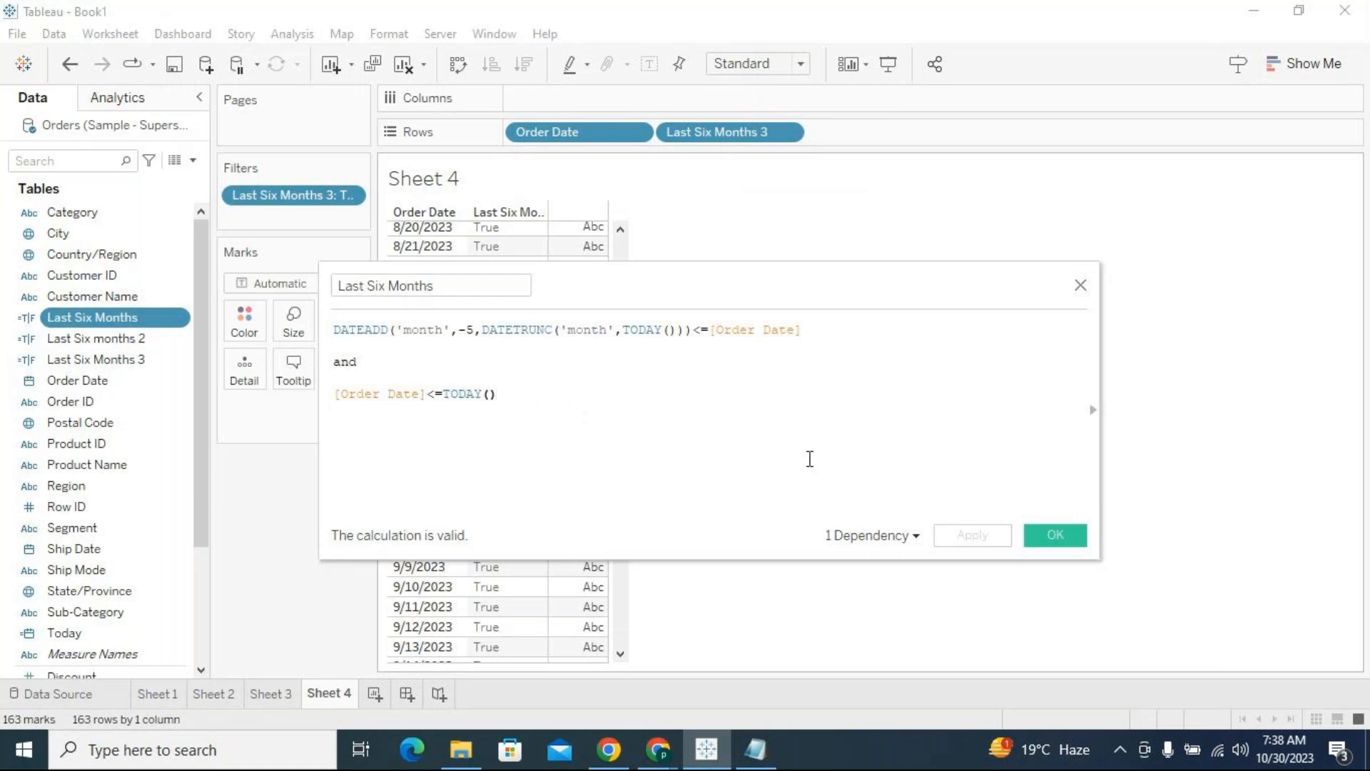
click(1059, 540)
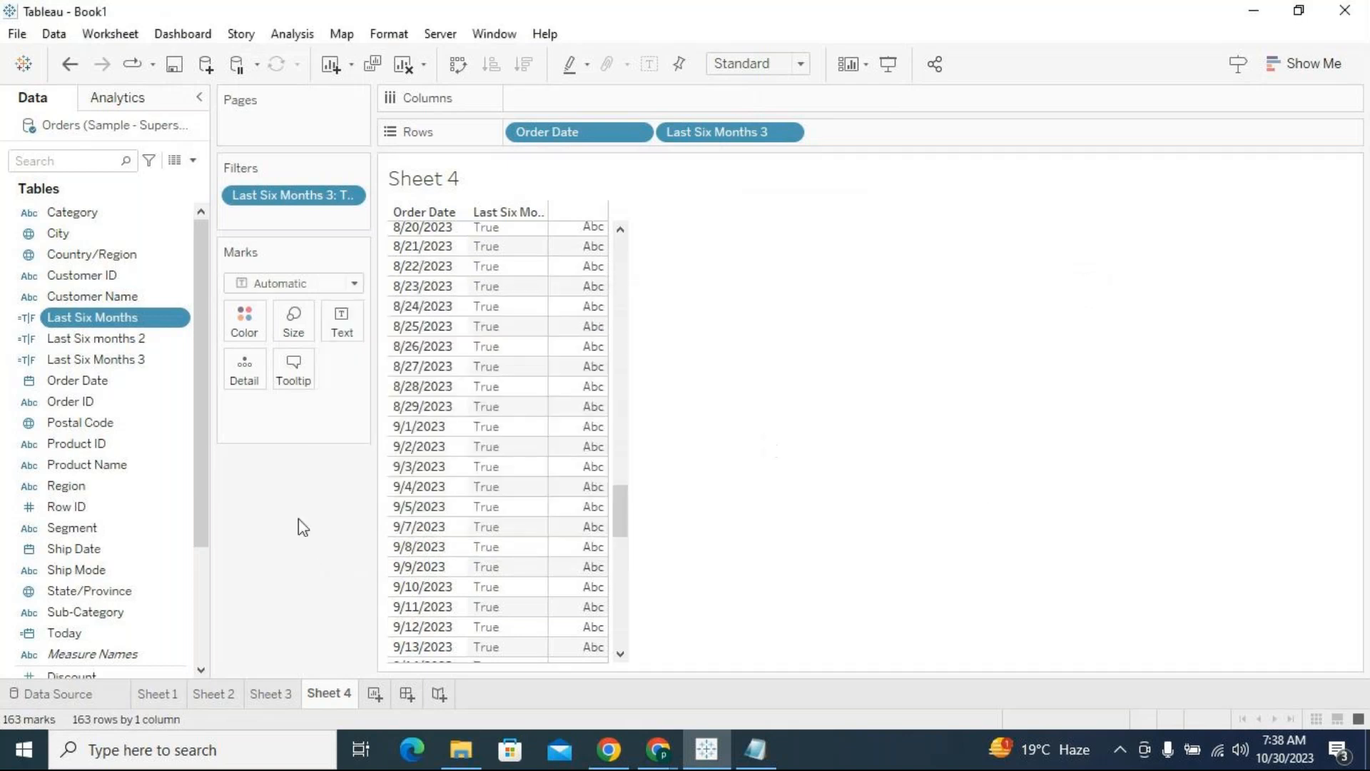
click(212, 696)
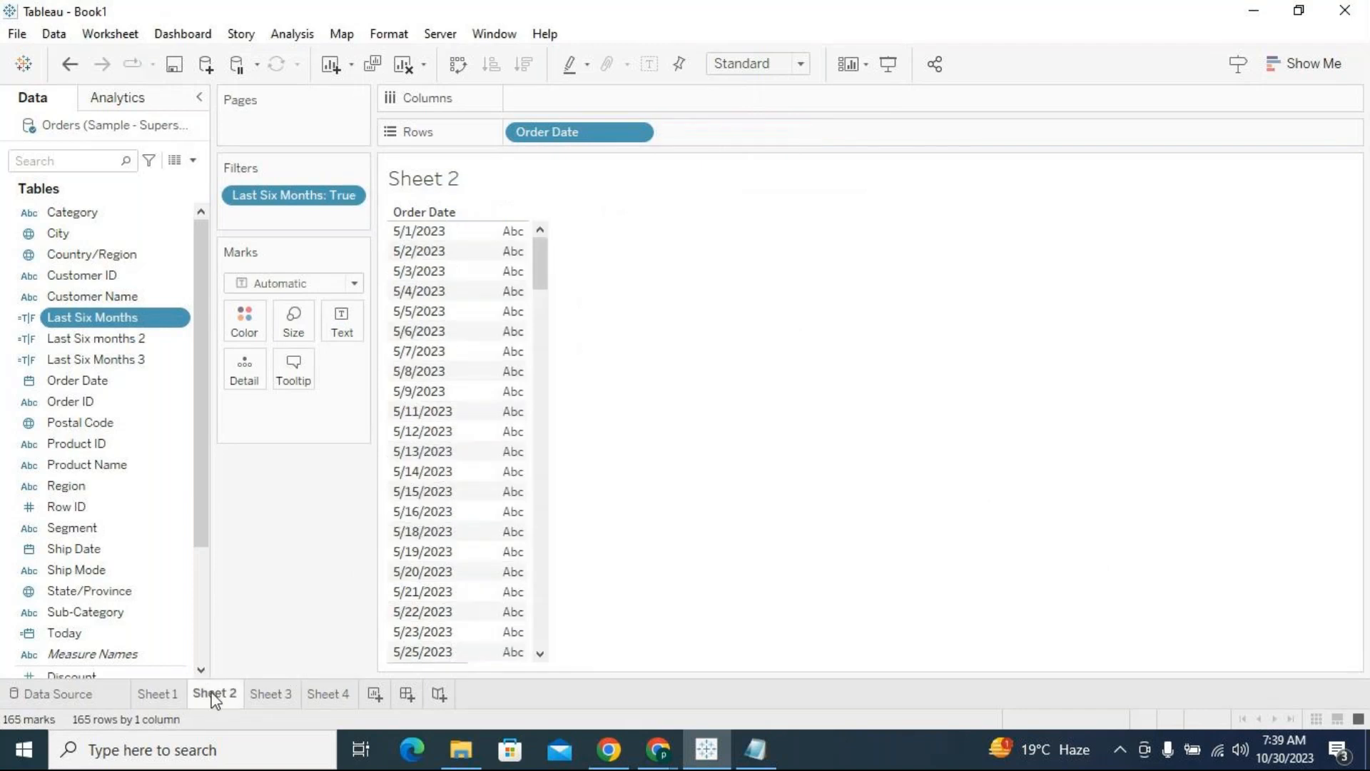
Rename Sheet 2 as "Scenario -1" and Sheet 3 as "Scenario-2"
double_click(212, 695)
text(Scenario -1)
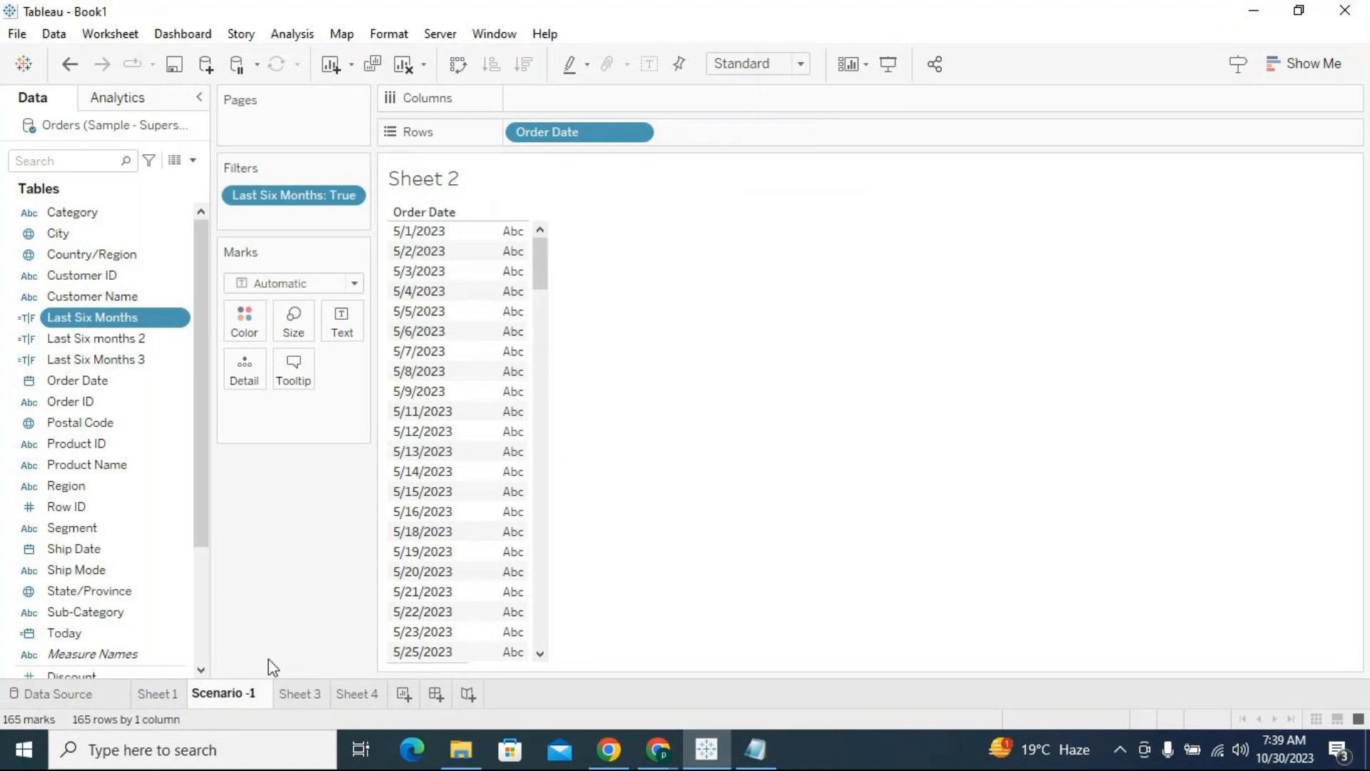
key(Return)
click(307, 705)
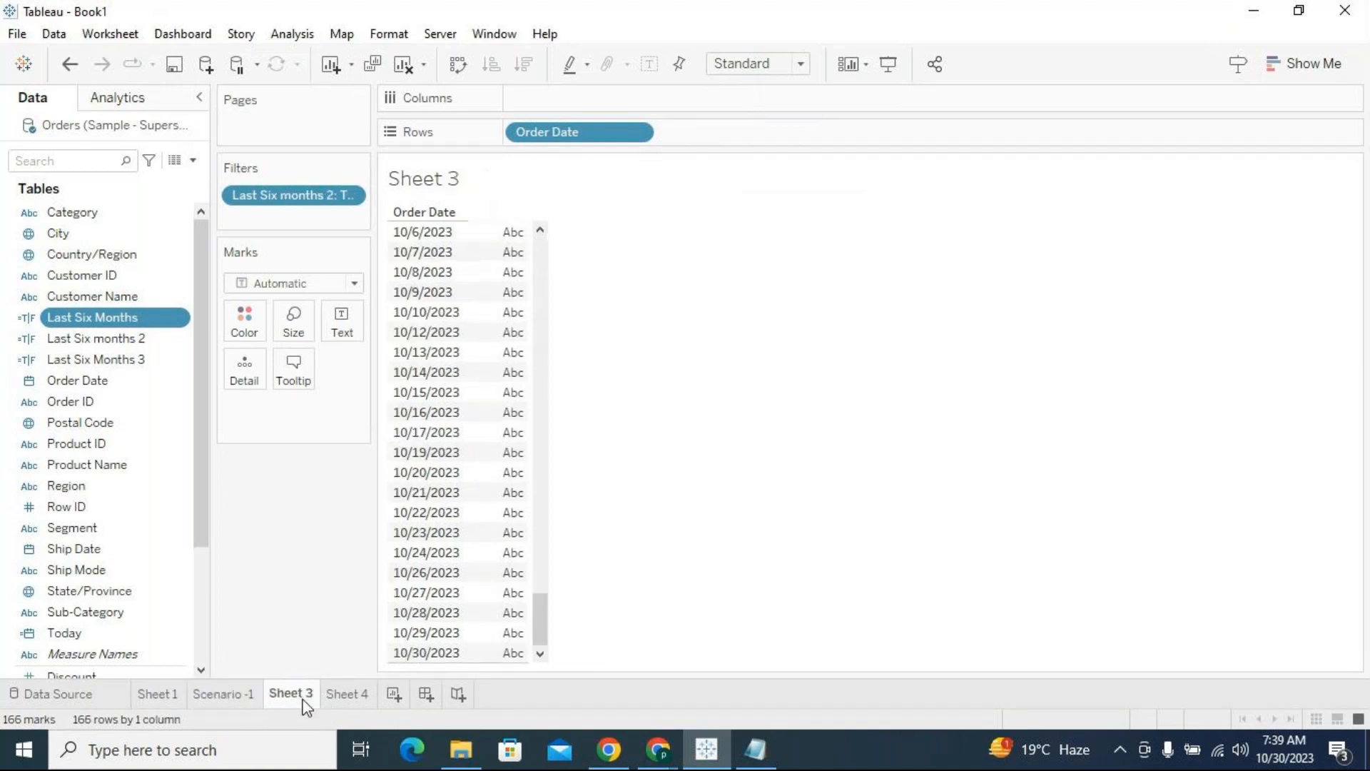
text(Scenario-2)
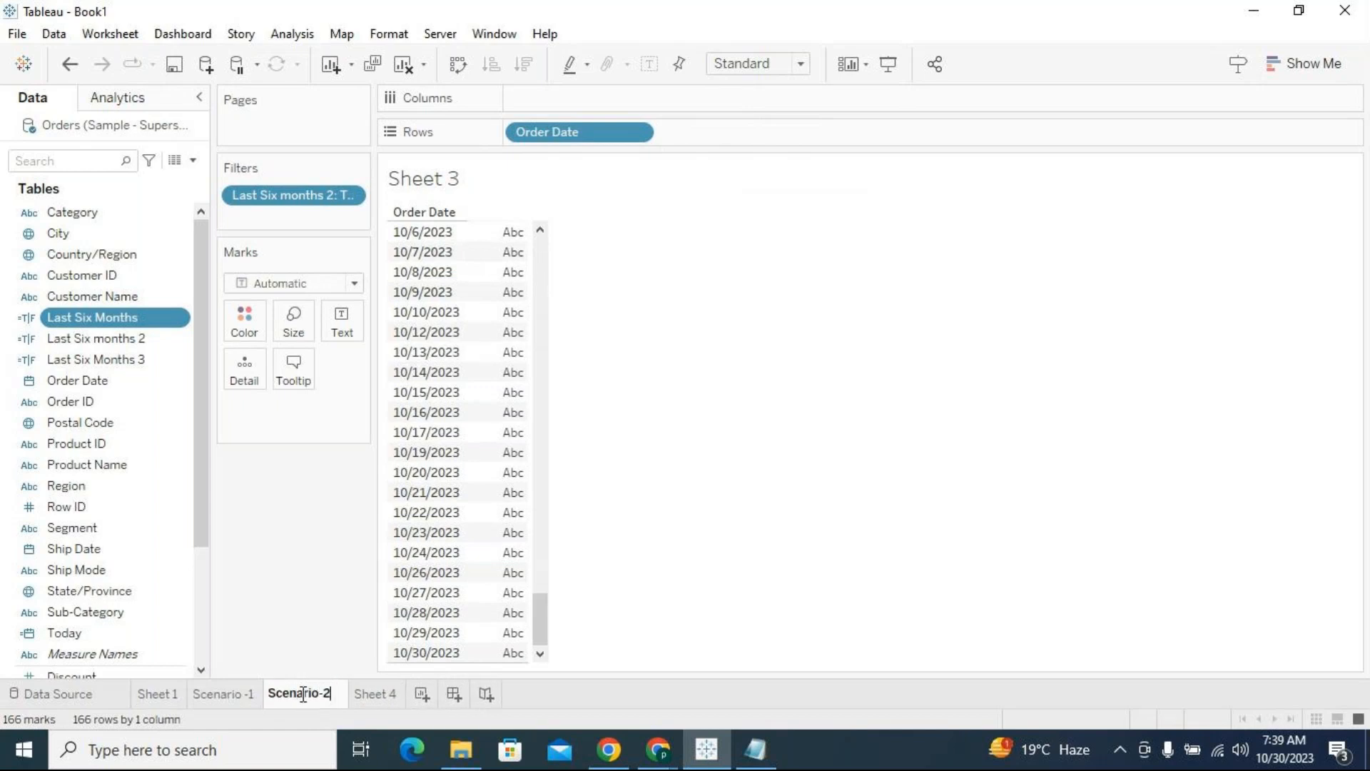
Rename Sheet 4, which holds the Last Six Months 3 filter, as "Scenatio-3"
click(352, 697)
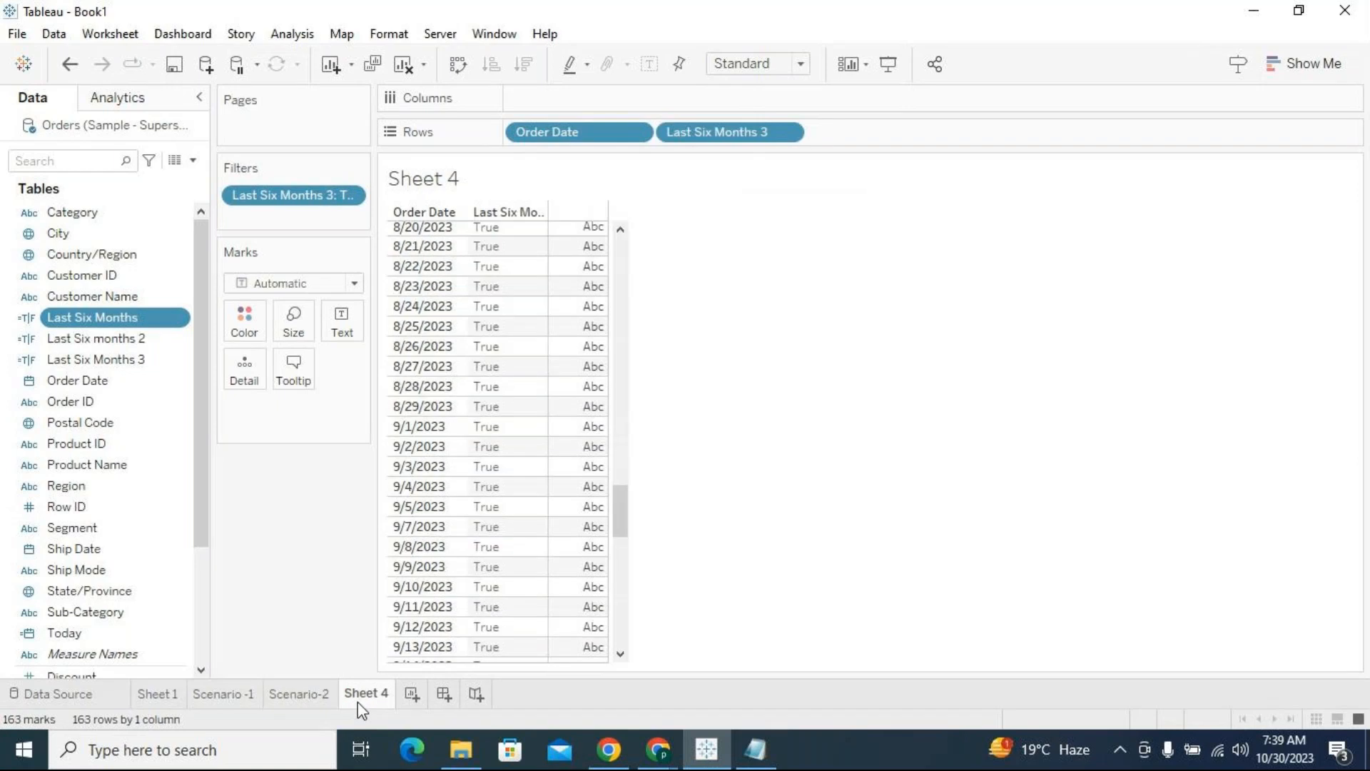
double_click(361, 693)
text(Scenatio-3)
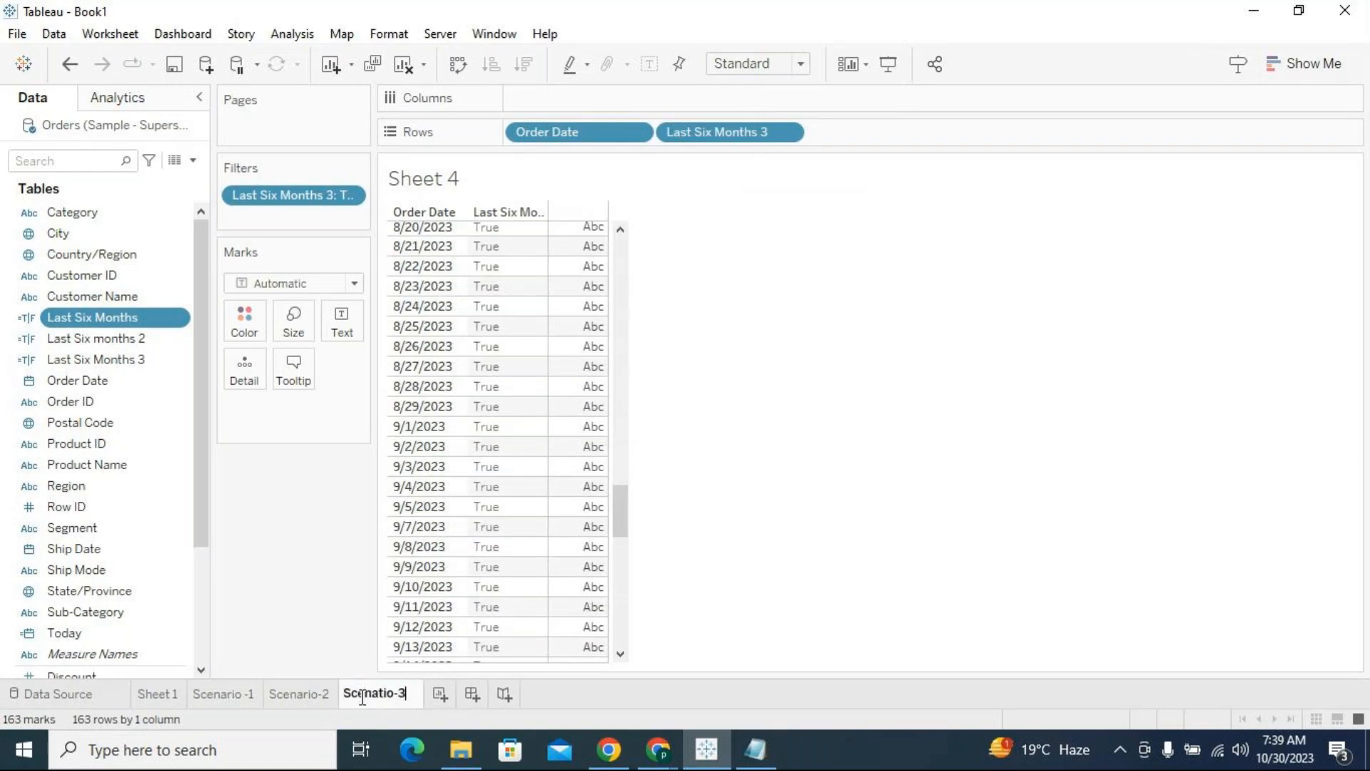
key(Return)
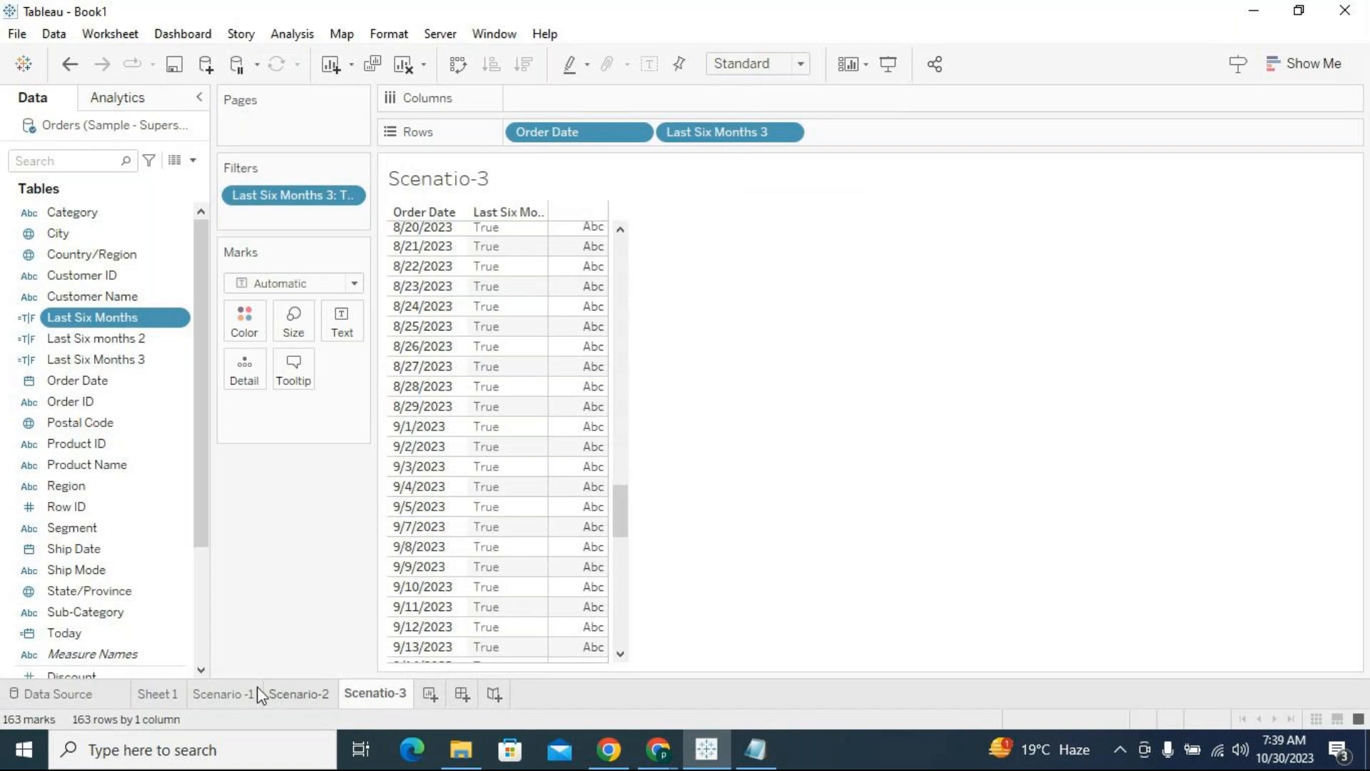
Delete the Sheet 1 worksheet containing the sales bar chart by Category and Sub-Category
click(161, 698)
right_click(162, 693)
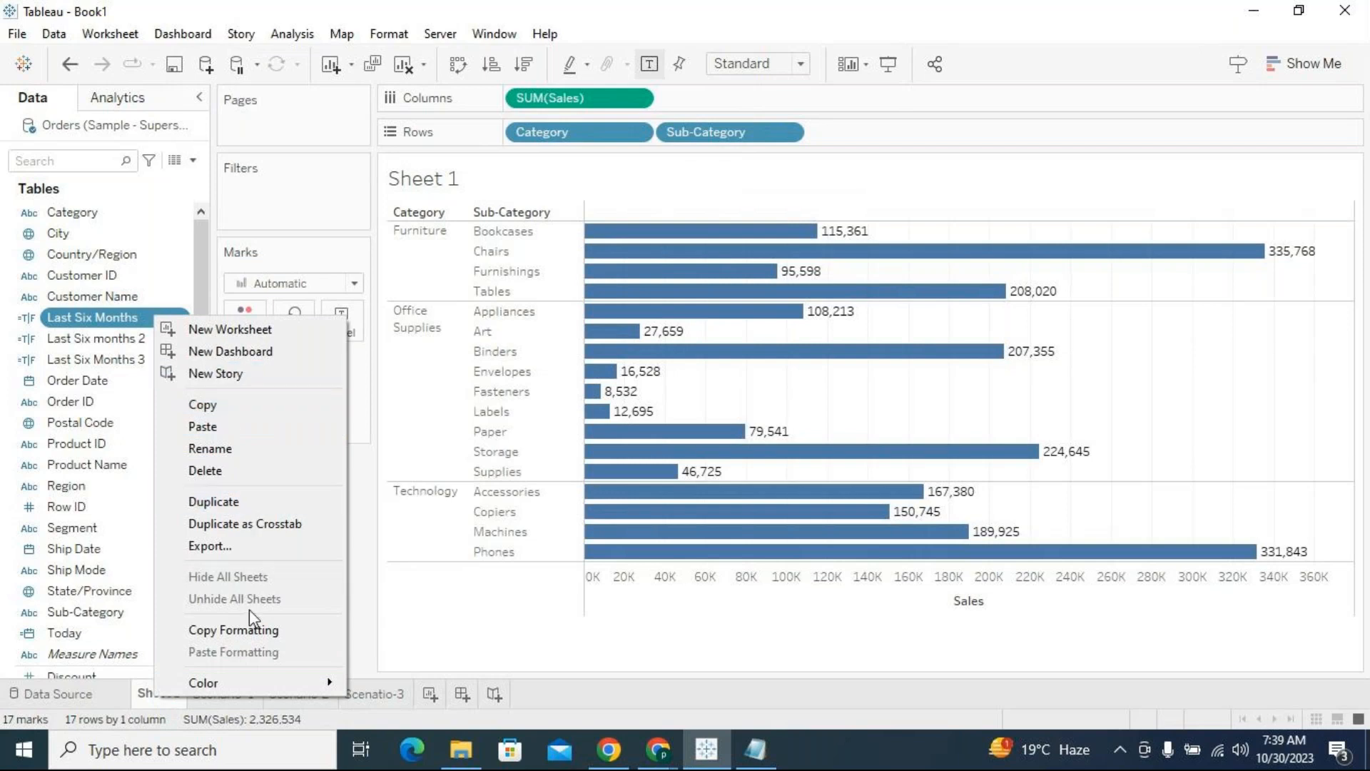
click(237, 474)
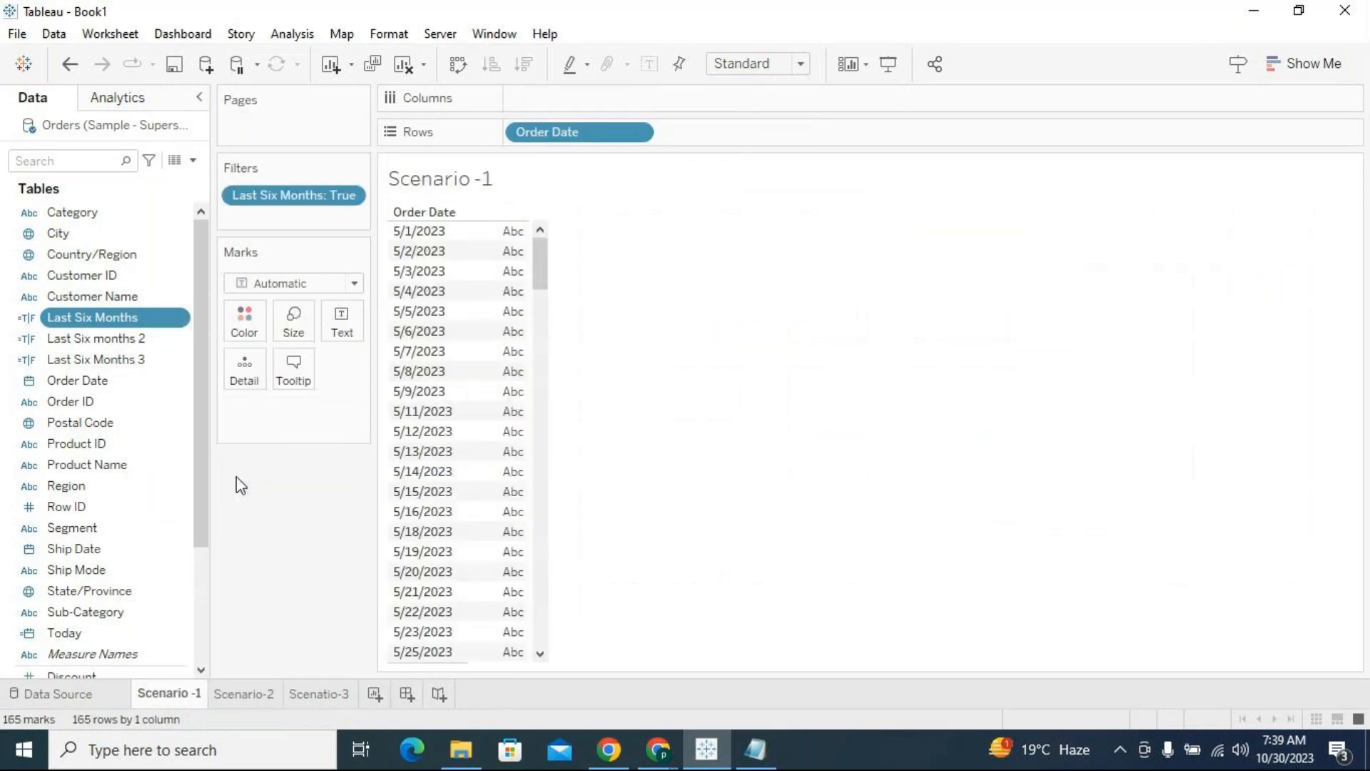
Look through the three scenario sheets and add a new blank worksheet after them
click(321, 696)
click(204, 696)
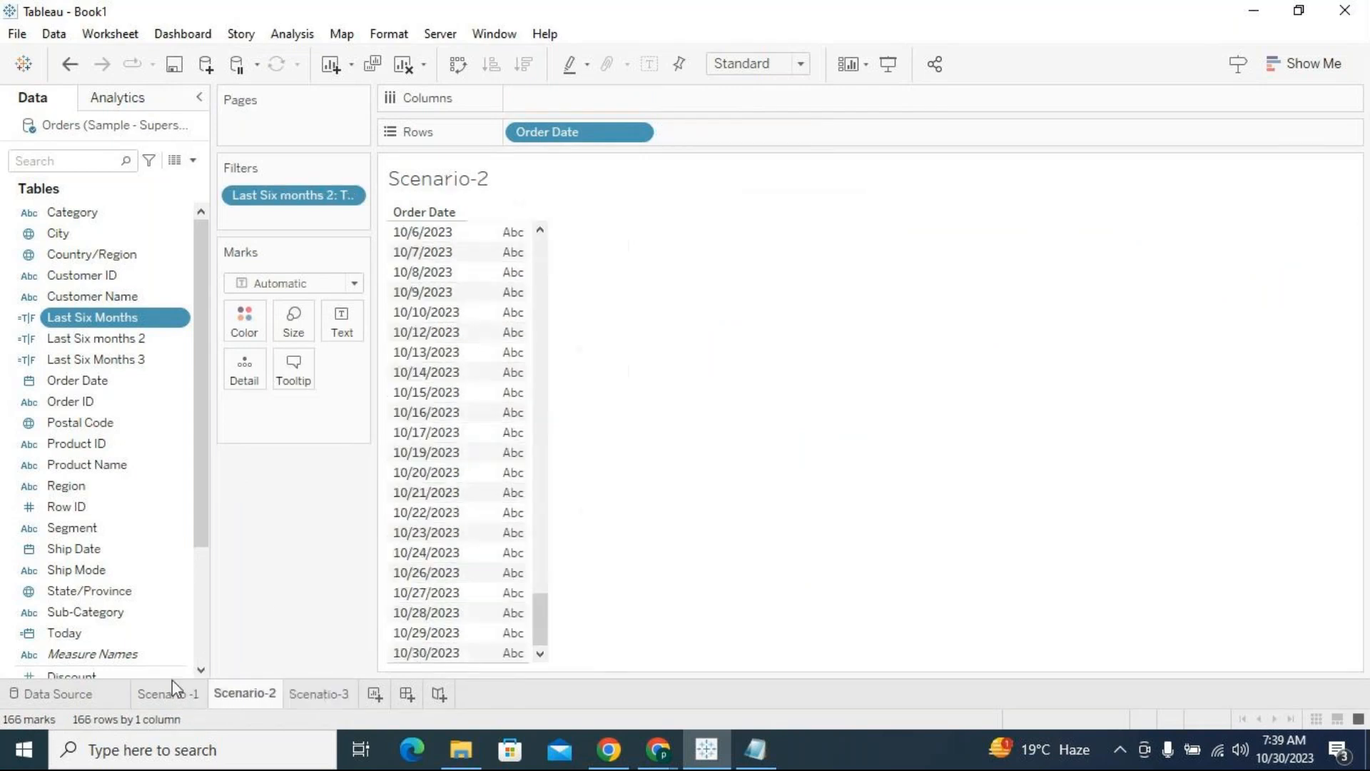
click(248, 693)
click(311, 698)
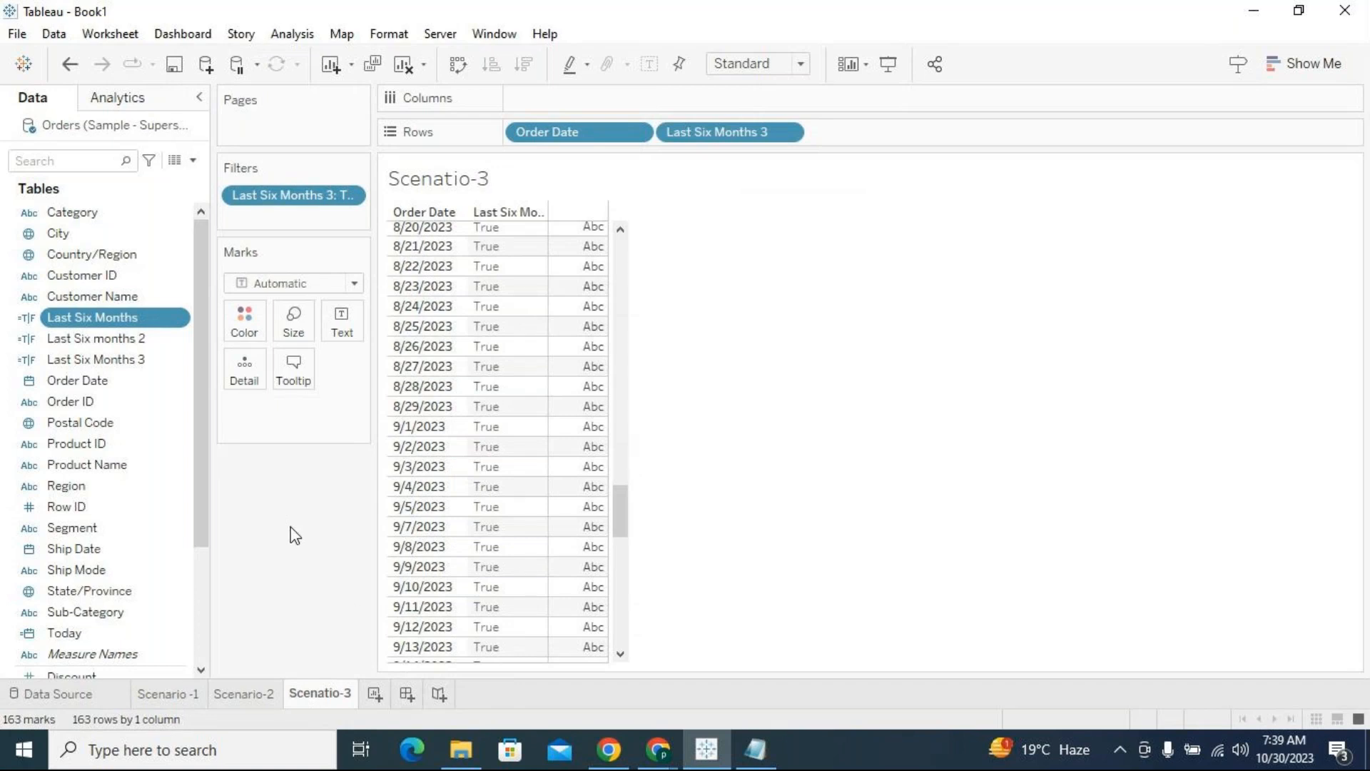
click(375, 694)
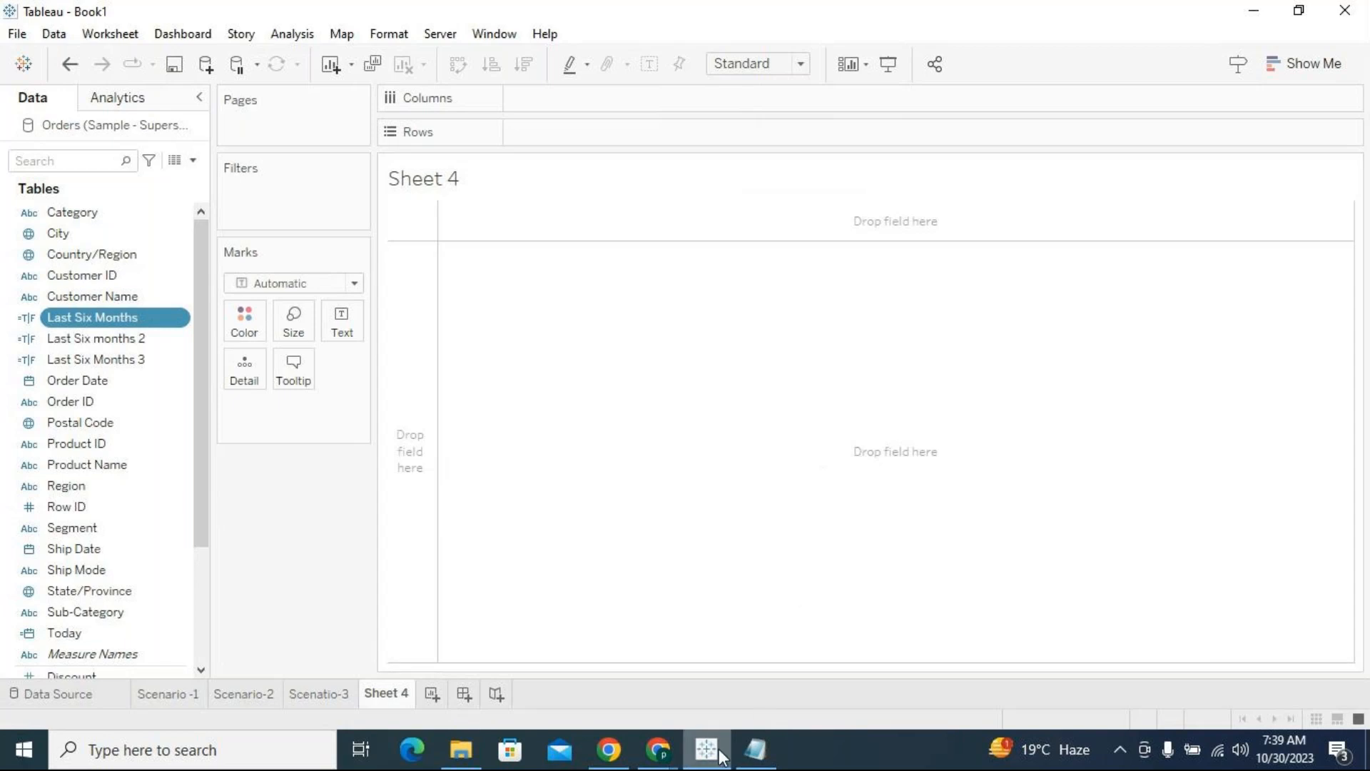
Switch to the Date Scenarios file in Notepad and close it without saving the changes
click(774, 748)
click(906, 556)
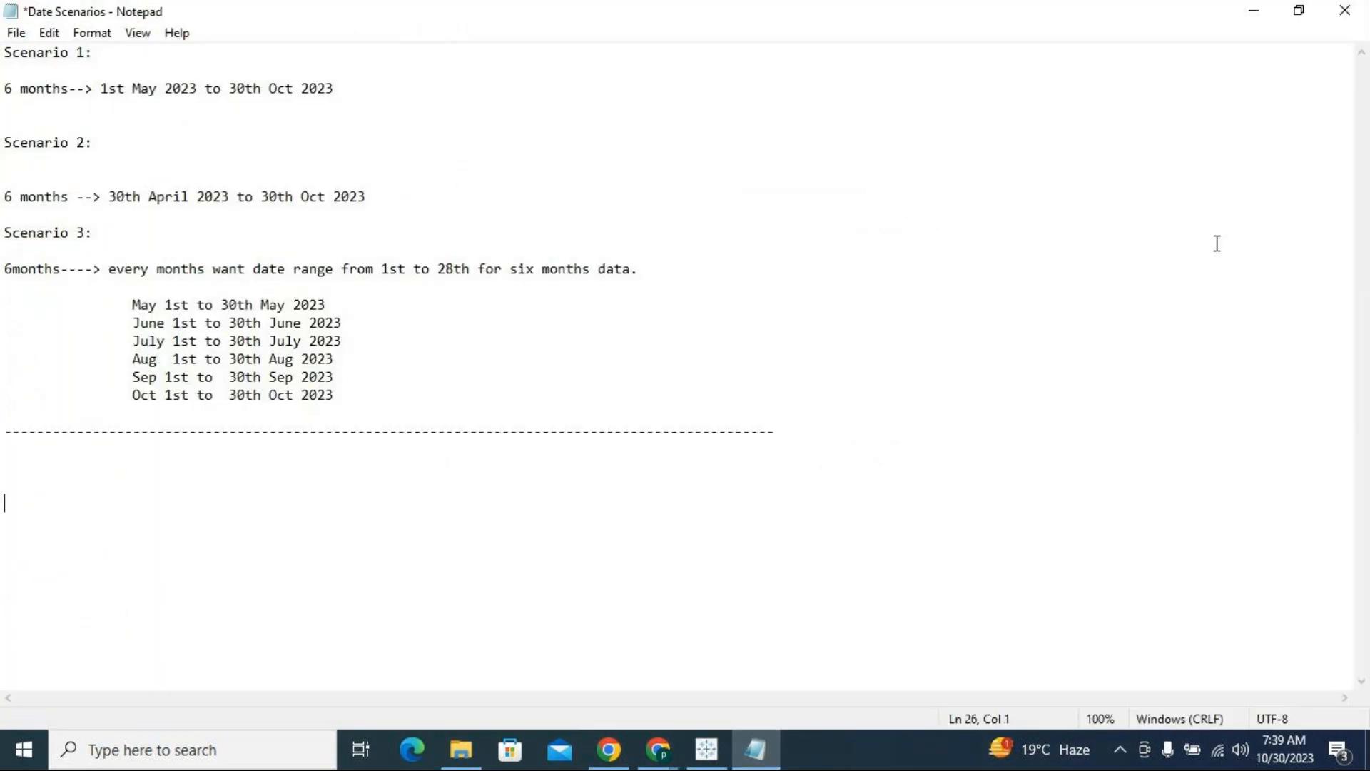
click(1355, 9)
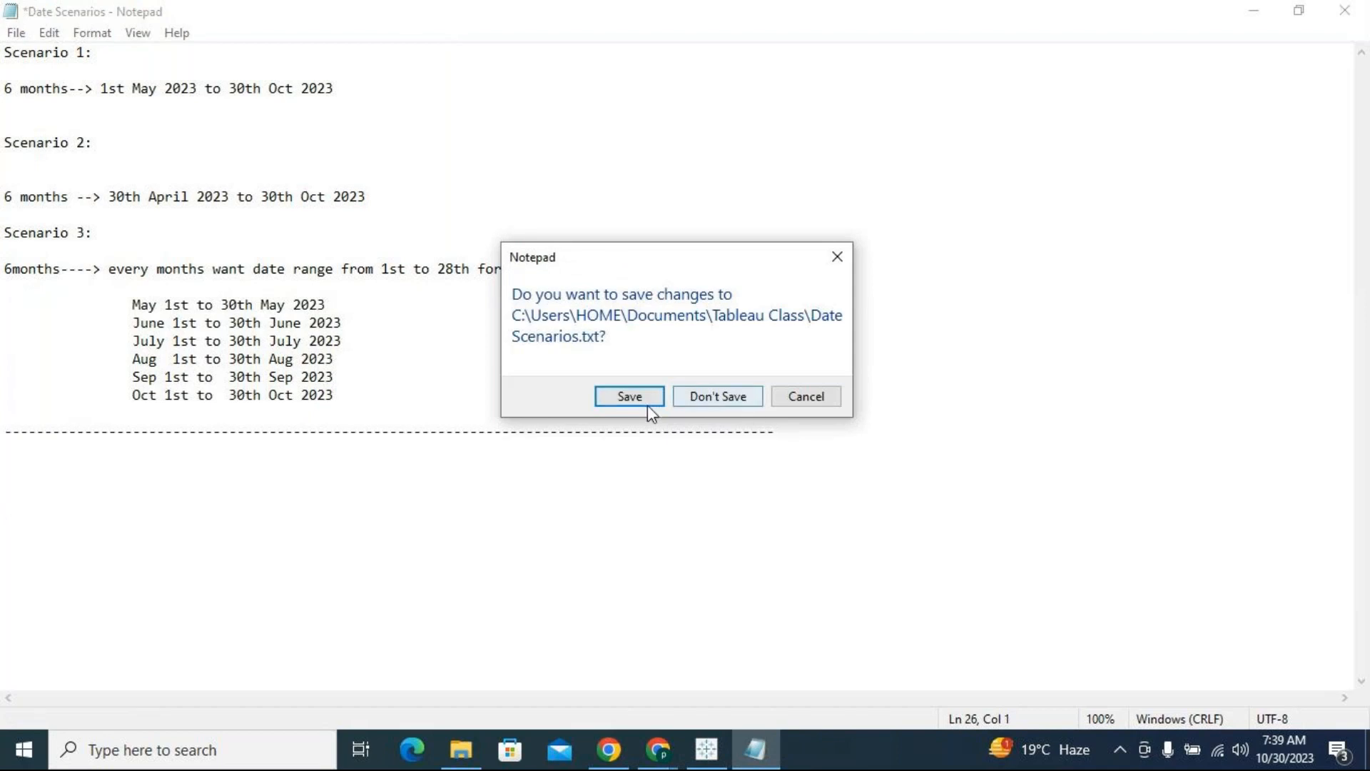
click(717, 397)
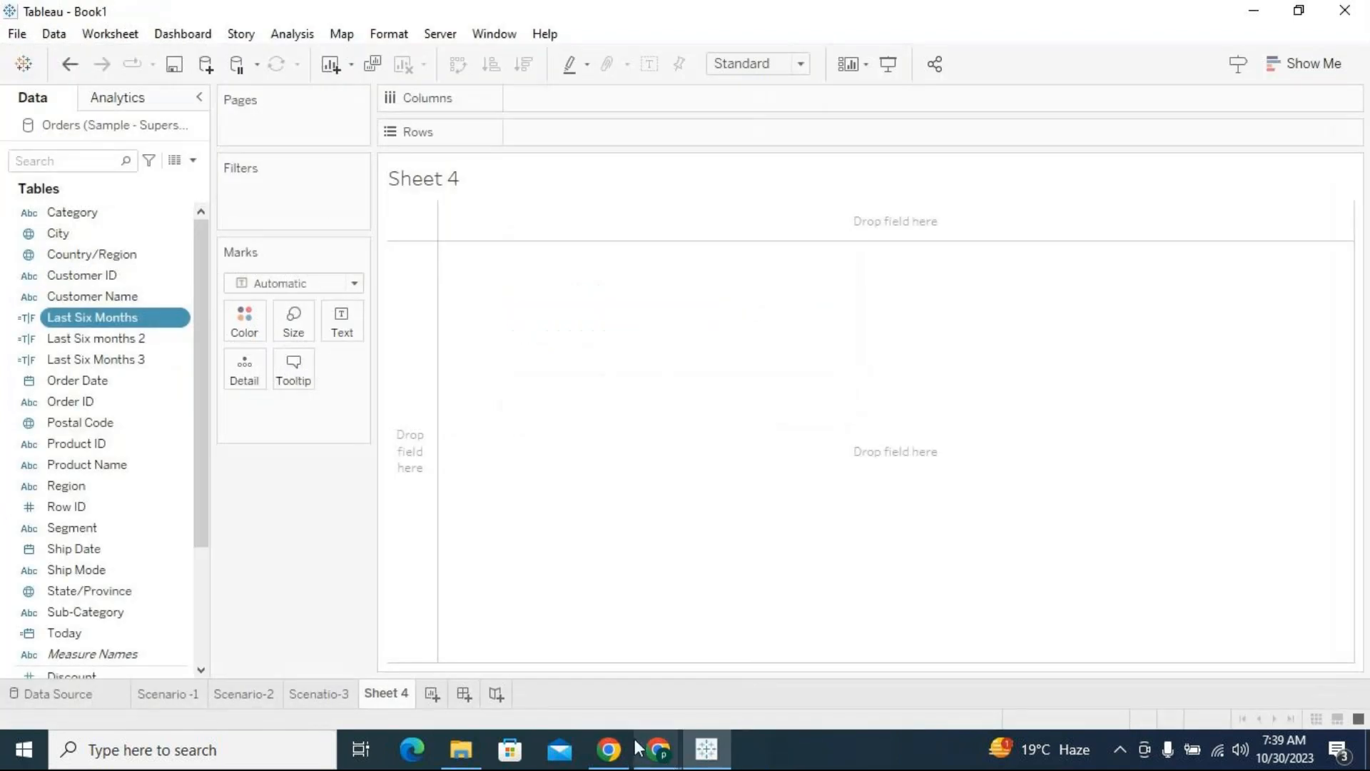
Toggle the recording in the GoTo meeting window in Chrome, minimize the meeting and return to Tableau
click(658, 749)
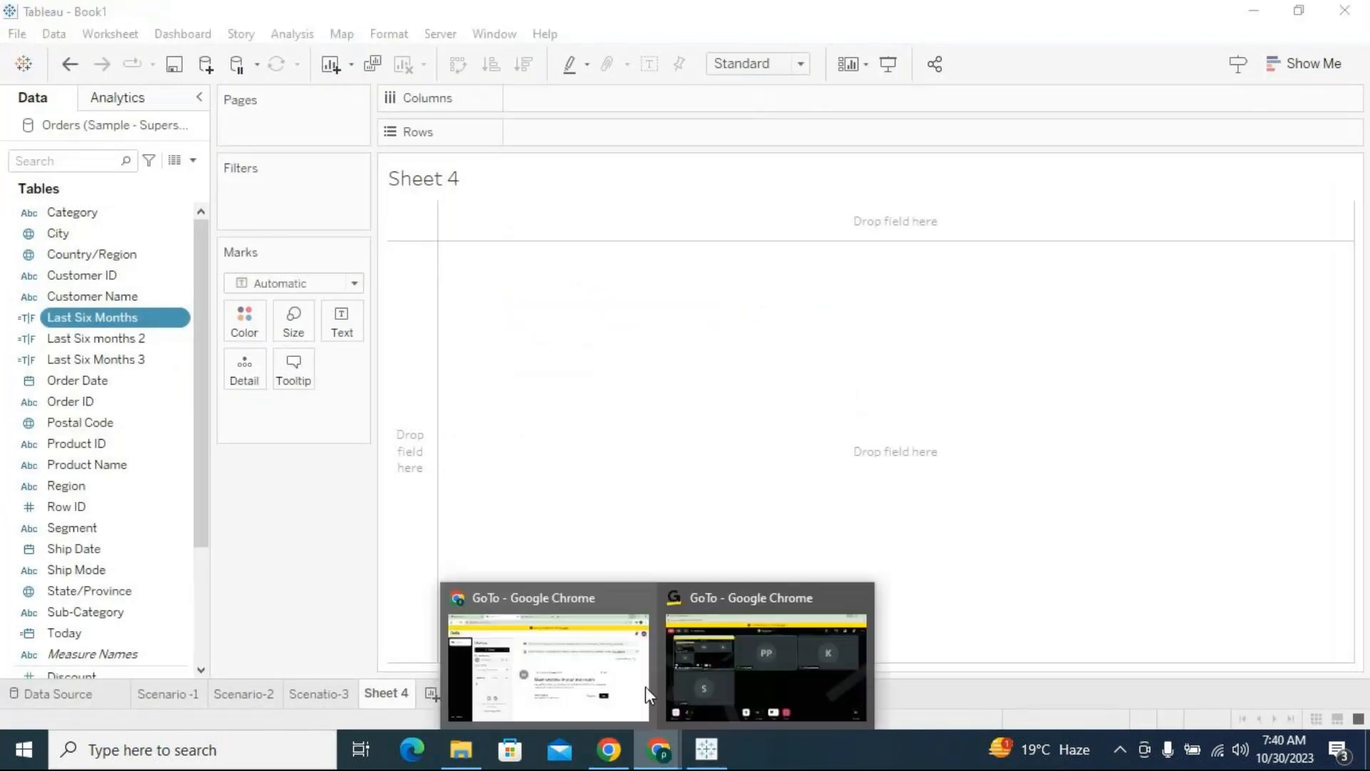
click(549, 656)
click(67, 681)
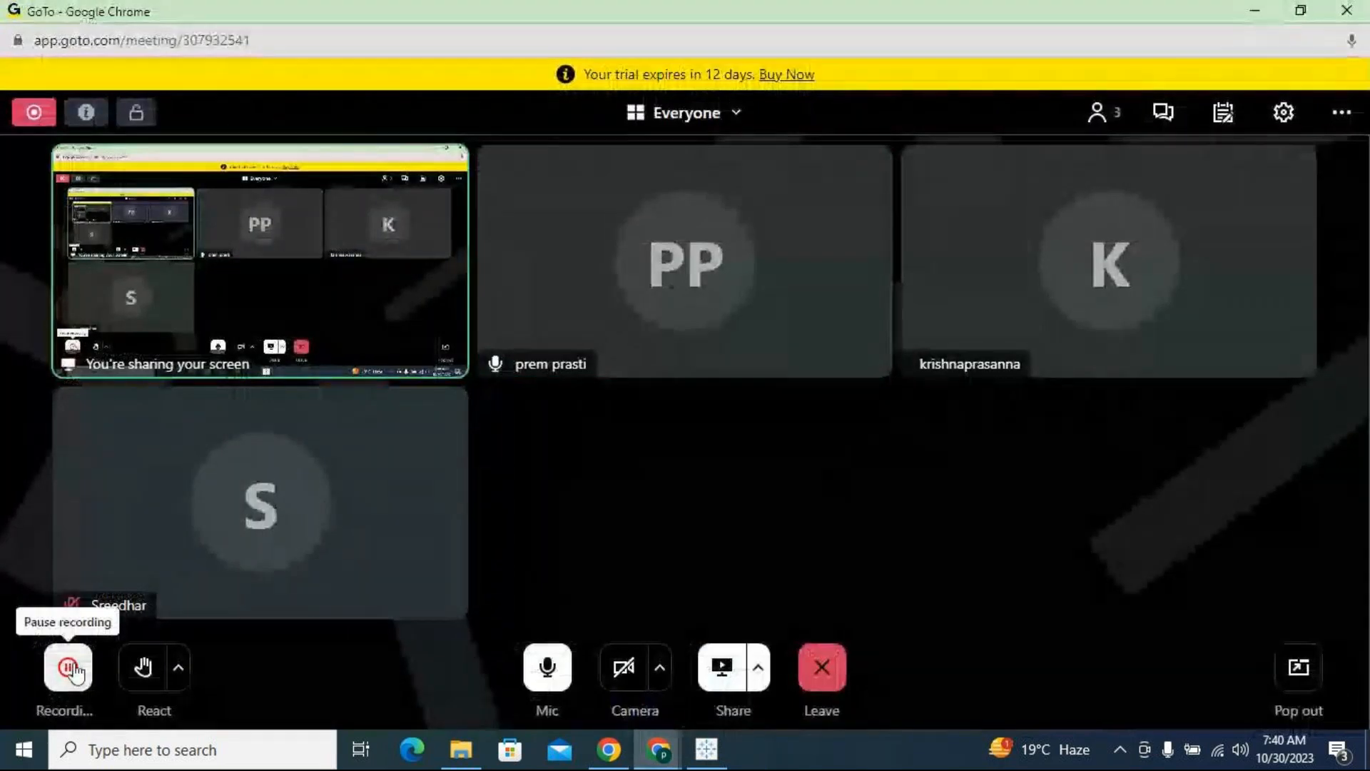
click(1253, 10)
click(1254, 10)
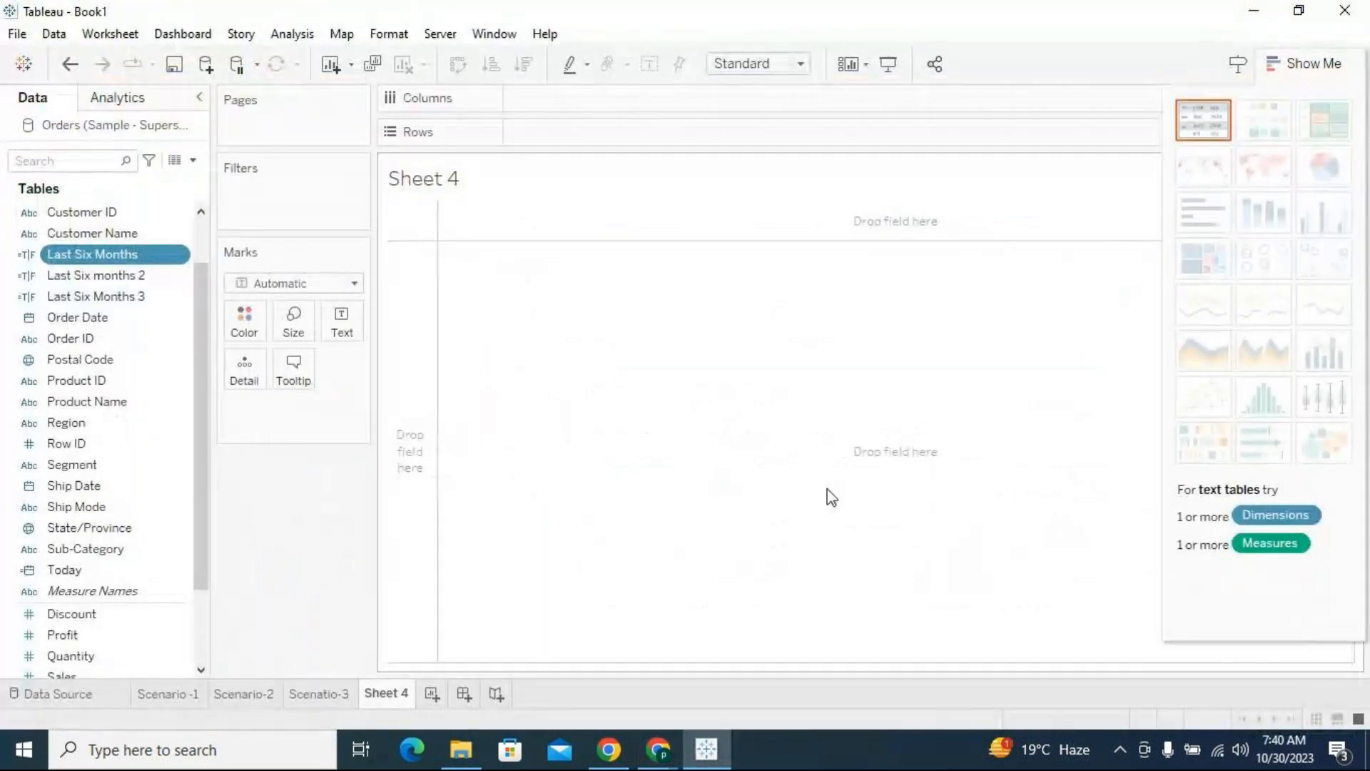
Build a labeled horizontal bar chart on Sheet 4 with Category and Sub-Category on Rows and SUM(Sales) on Columns
click(1312, 62)
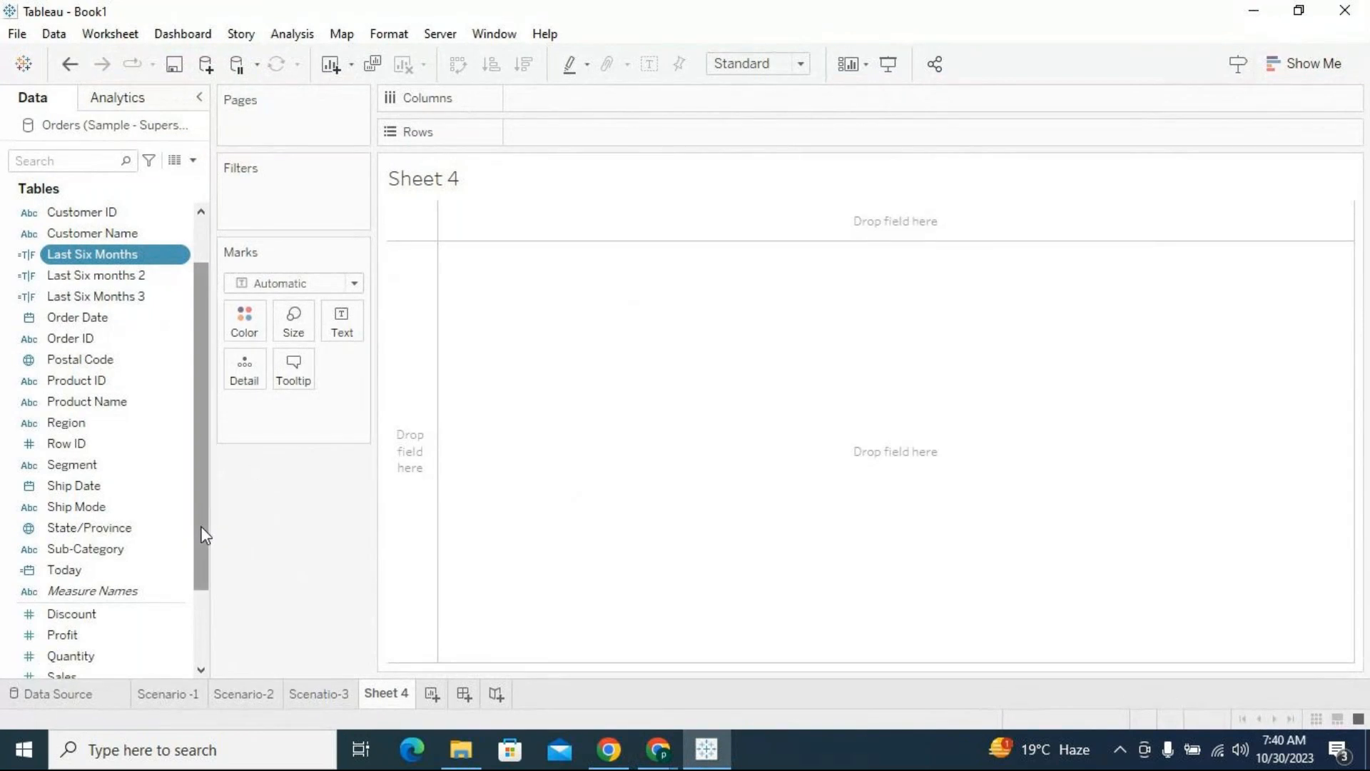
scroll(121, 264, up, 1)
drag(85, 214, 595, 132)
scroll(131, 529, down, 3)
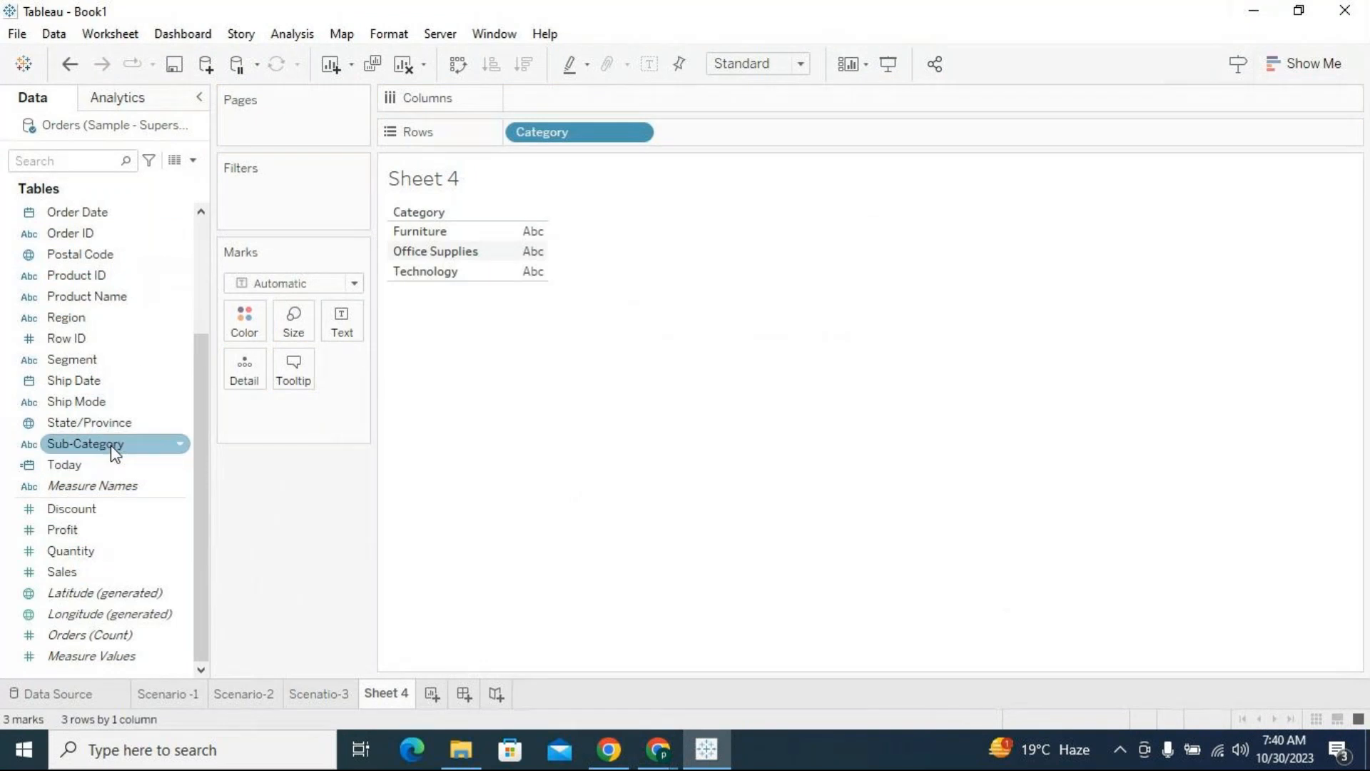
drag(110, 445, 728, 136)
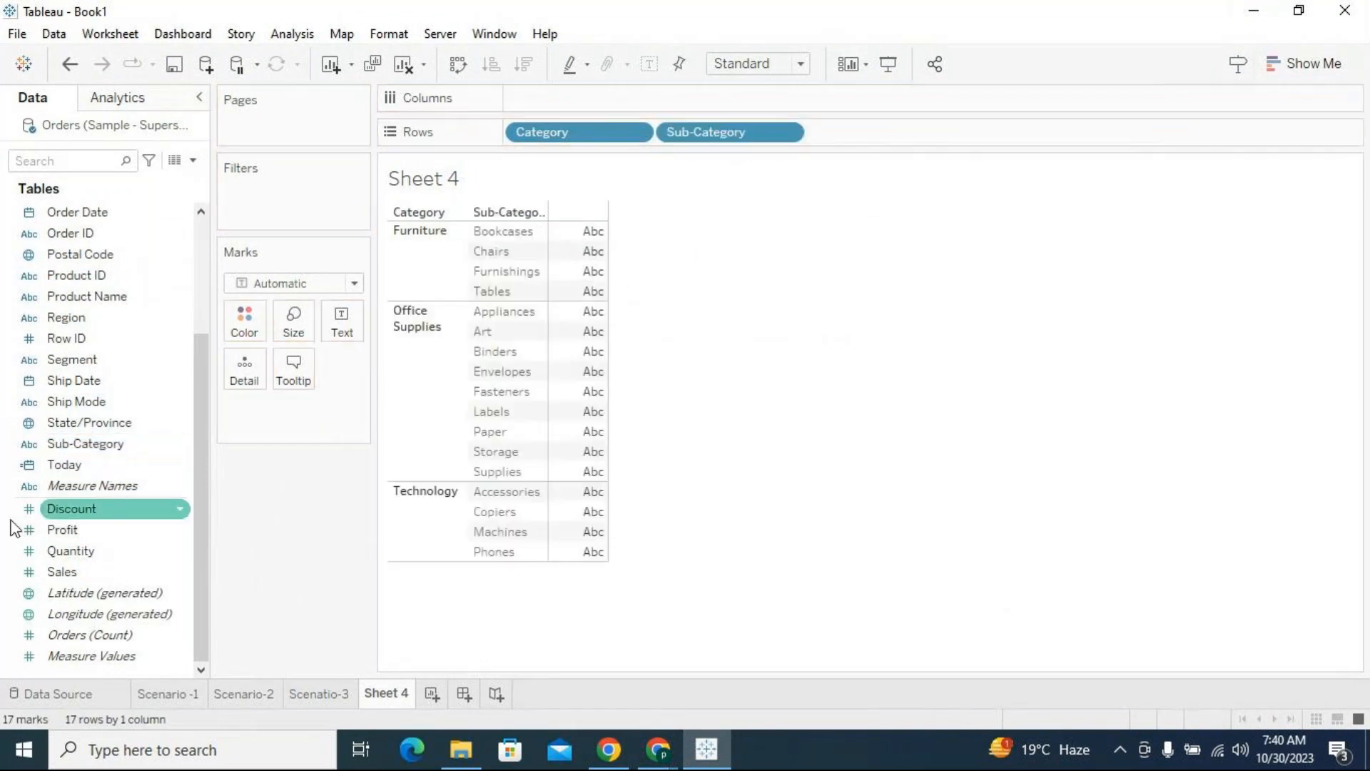
drag(65, 573, 580, 99)
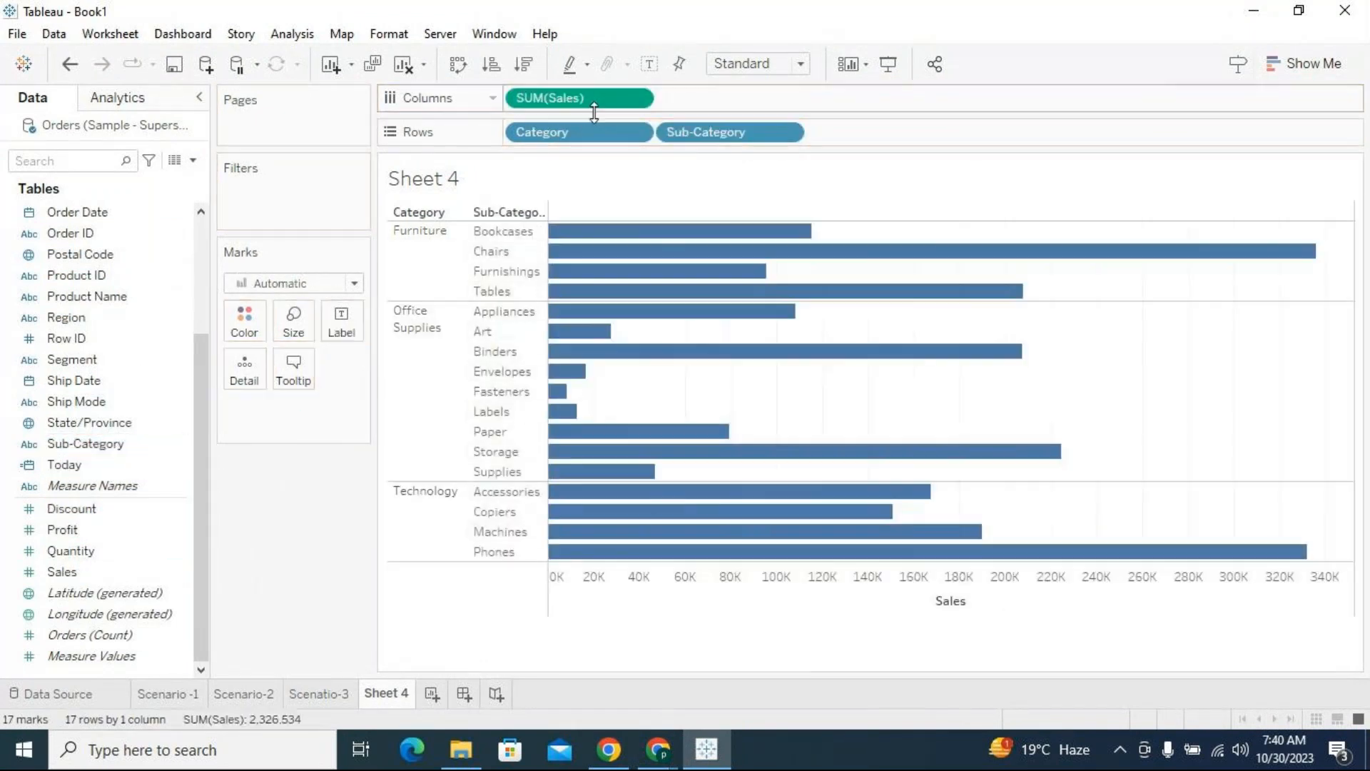
click(650, 63)
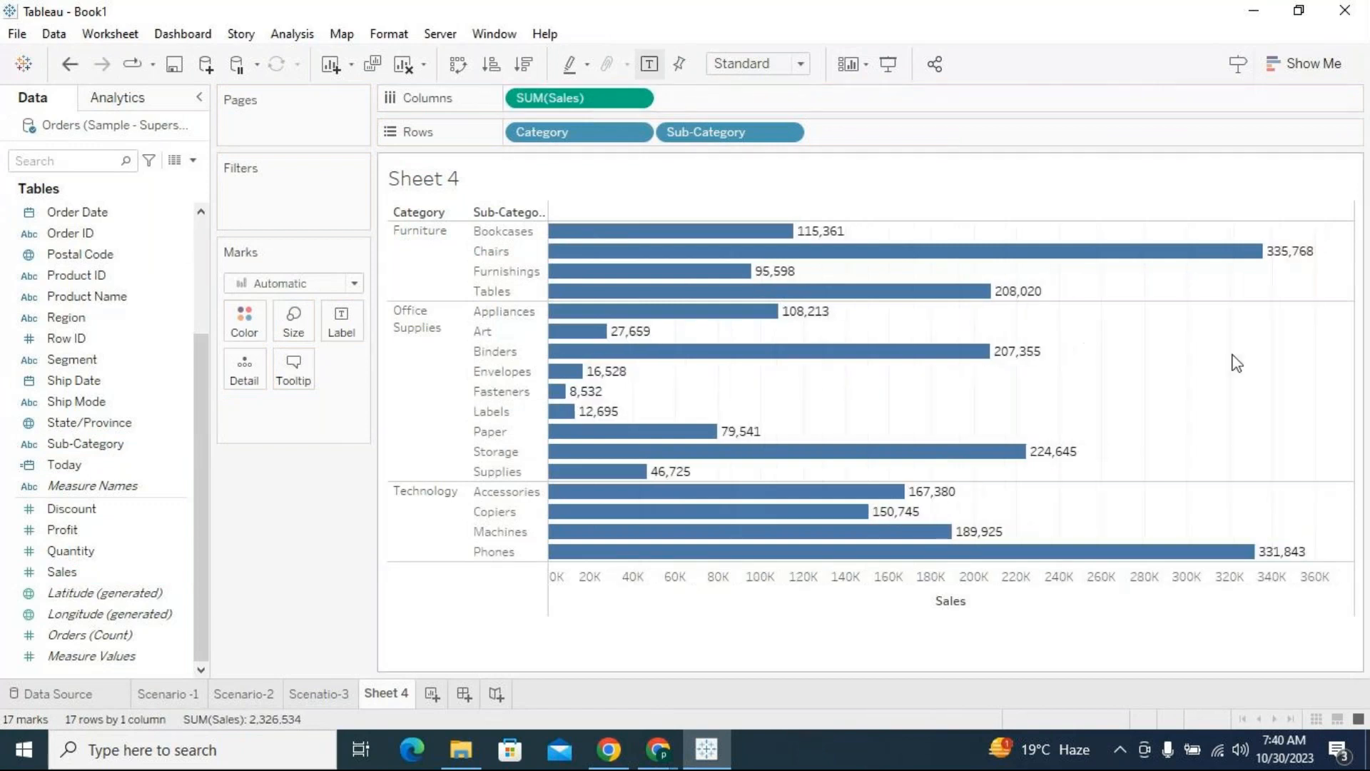
Convert the bar chart to a highlight table and widen the Sub-Category column to show its full heading
click(1302, 63)
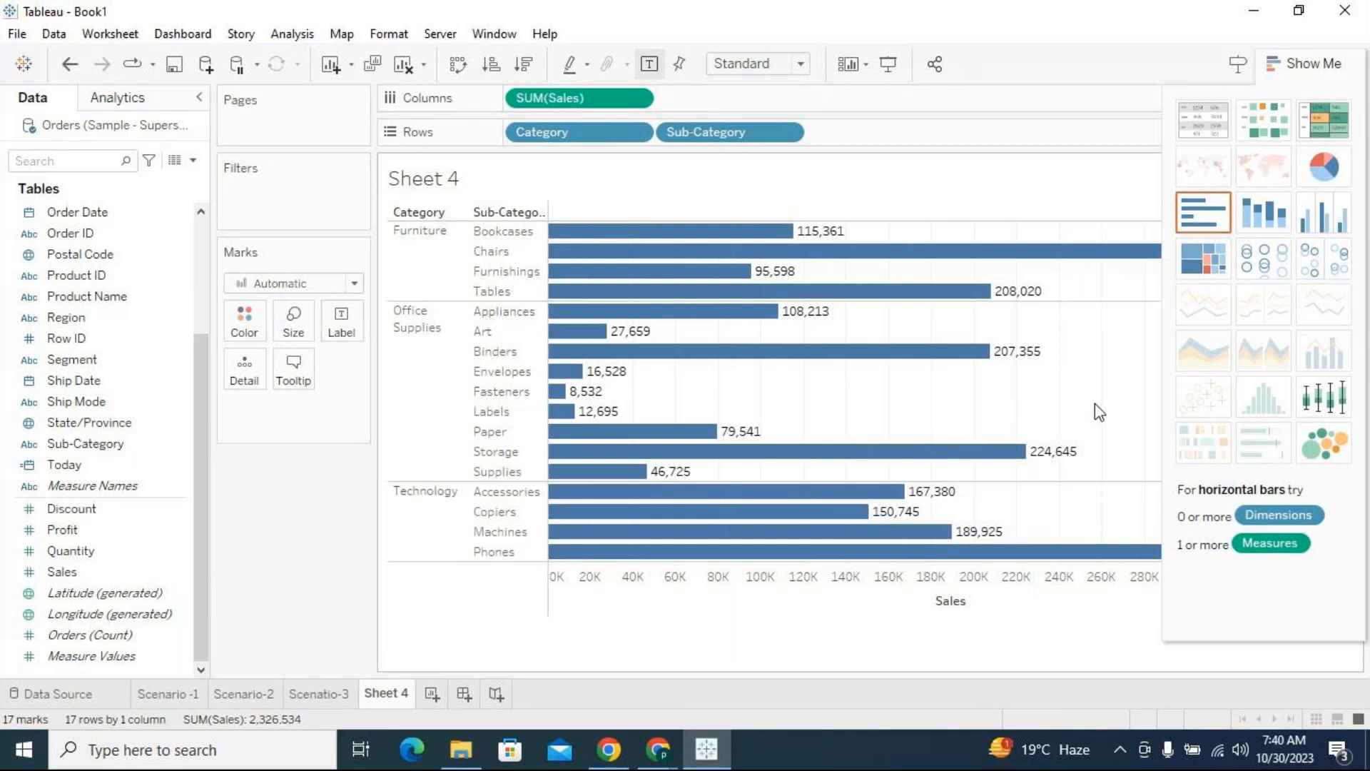
click(1328, 128)
click(1286, 65)
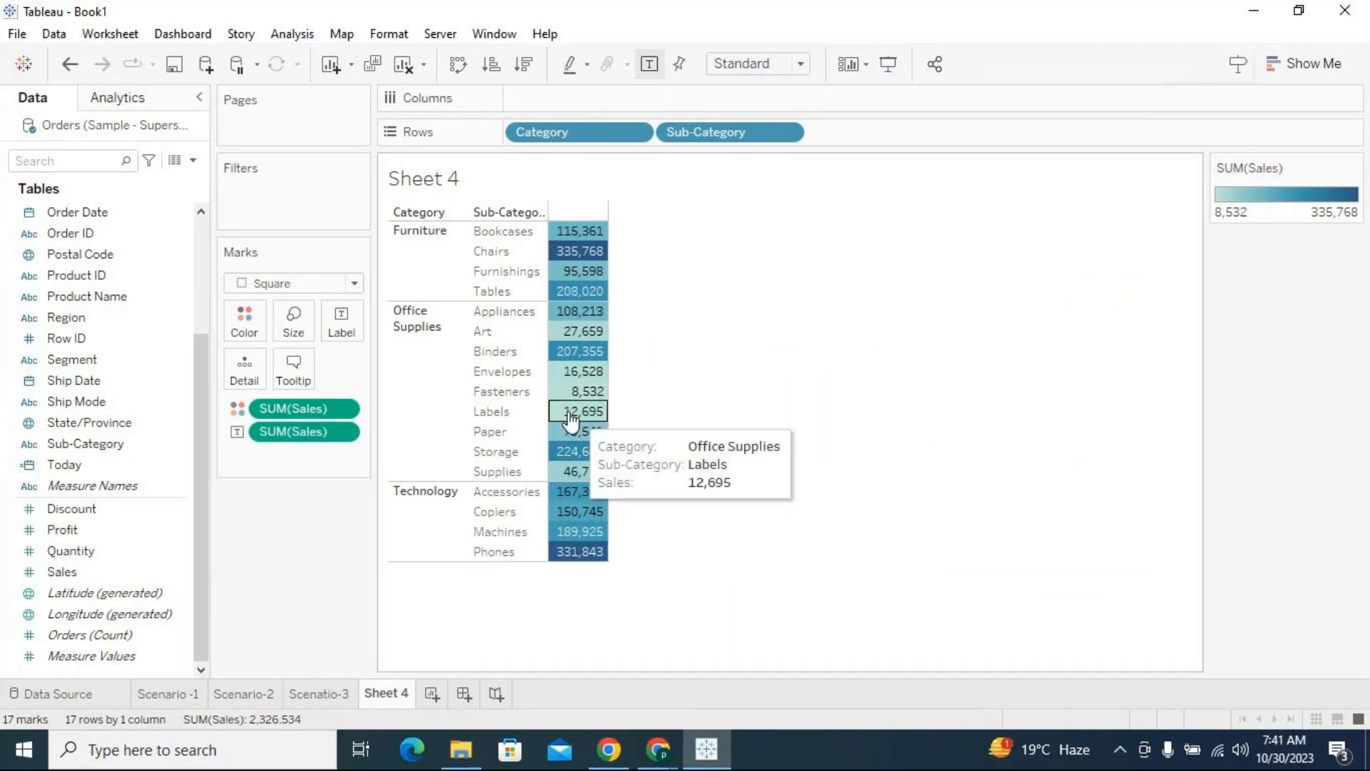
drag(549, 392, 577, 389)
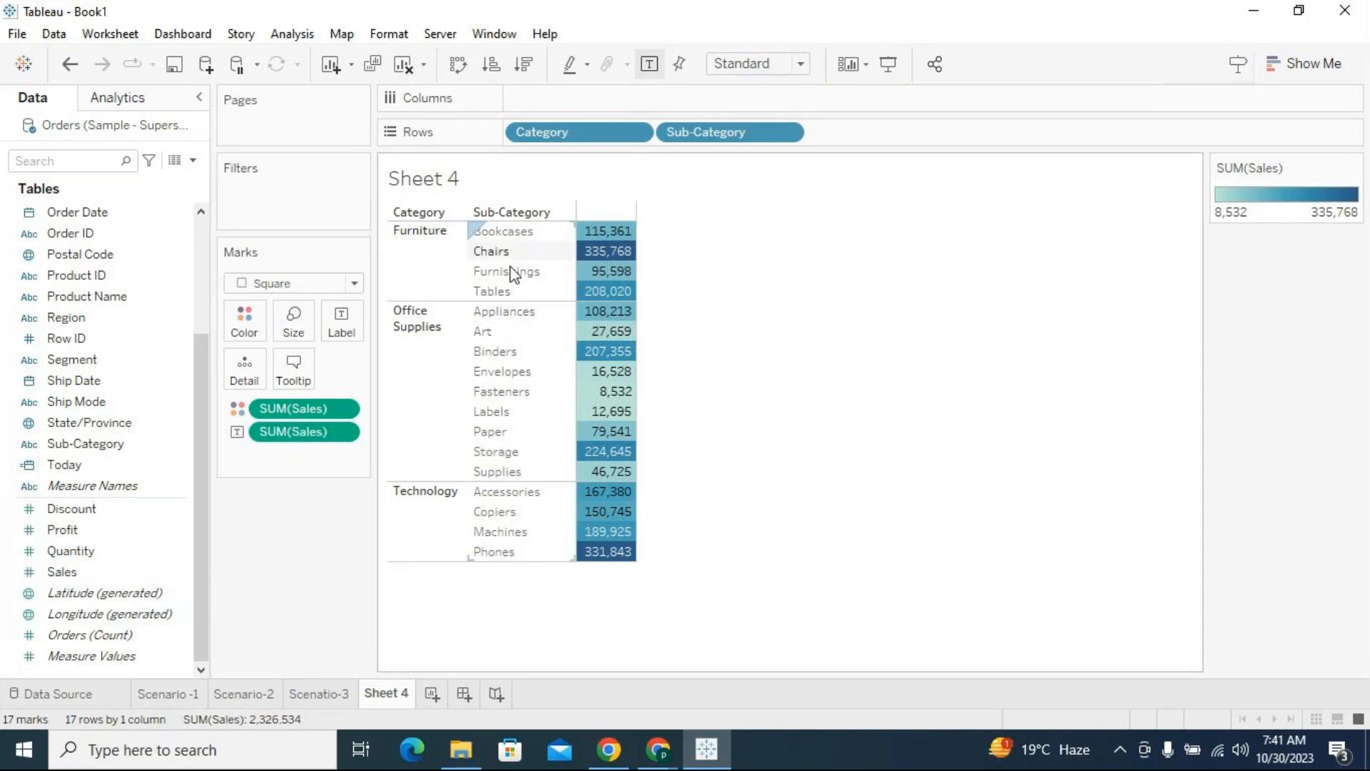
Check the chart requirements for highlight tables and compare the color shading of the Fasteners and Chairs sales values
click(1278, 63)
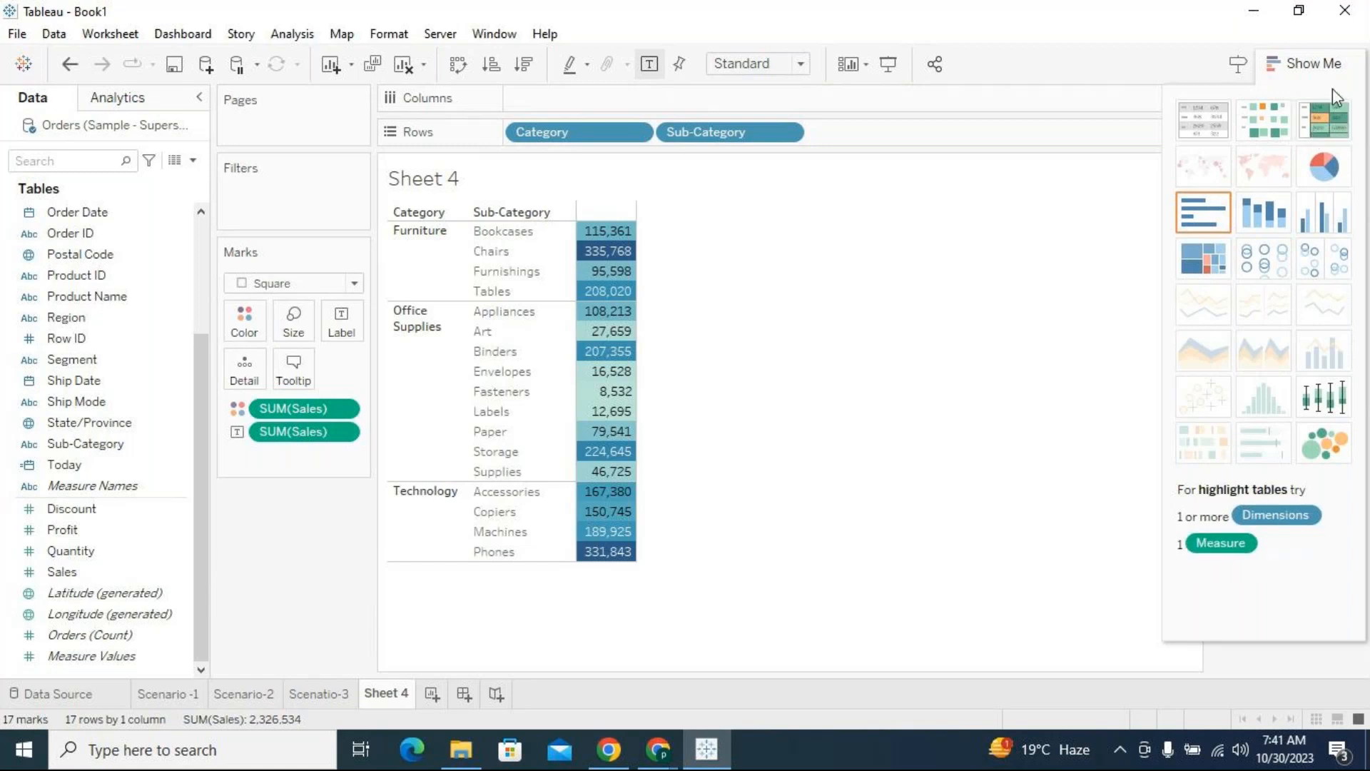
click(1306, 62)
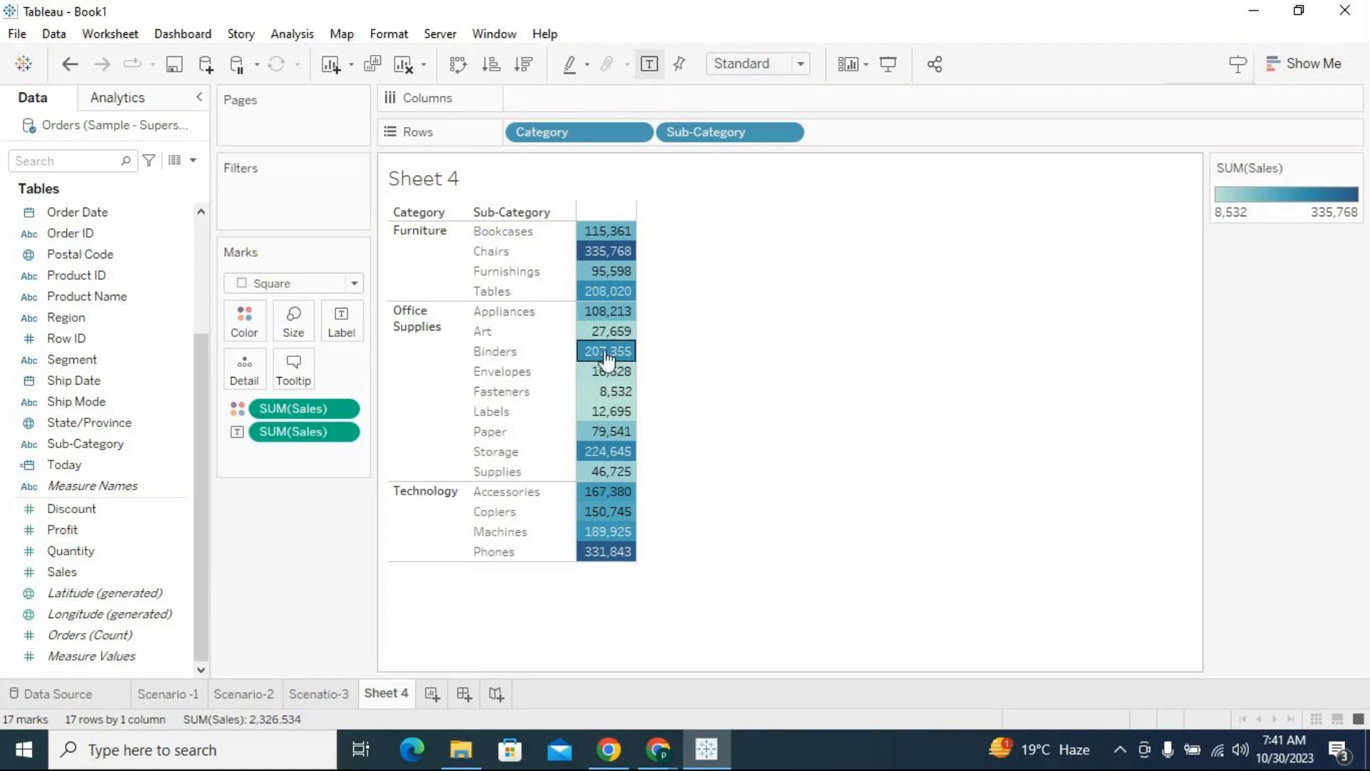
mouse_move(622, 233)
mouse_move(621, 239)
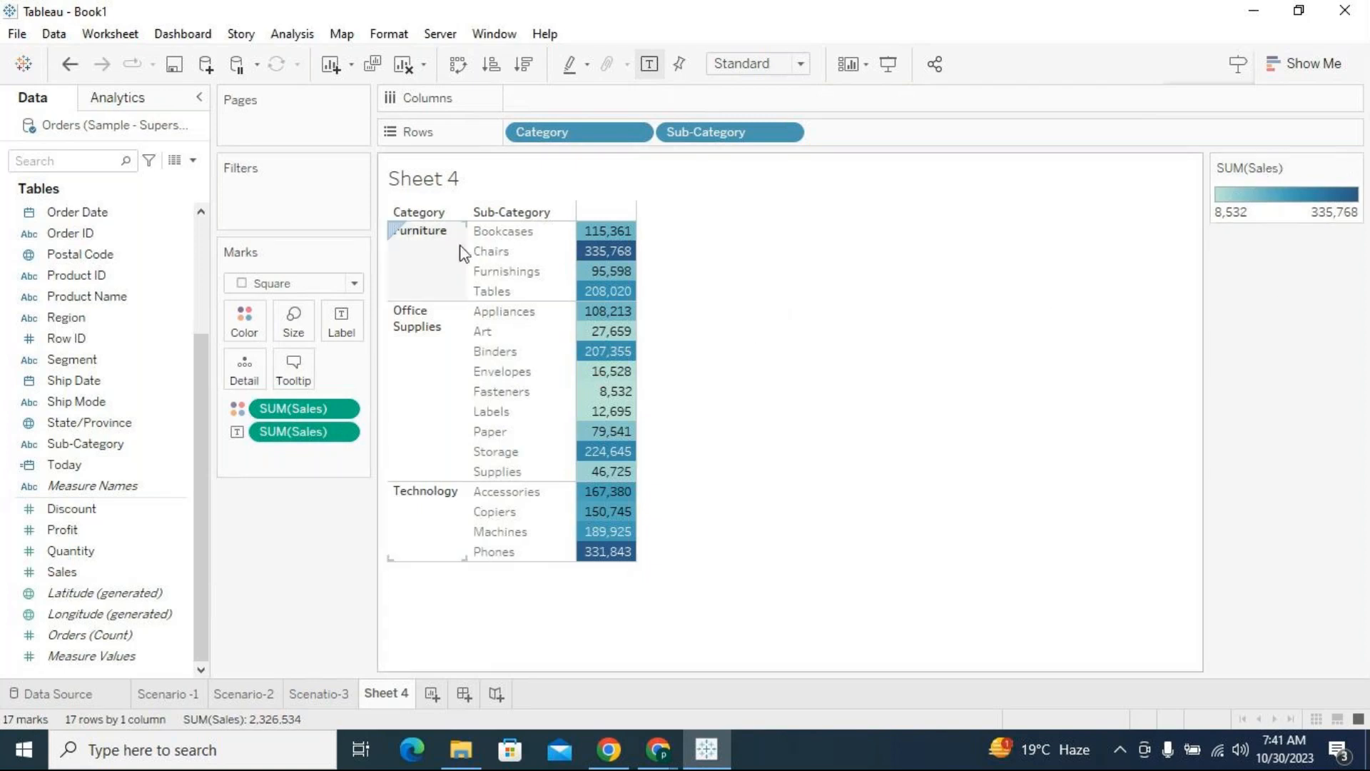
mouse_move(629, 353)
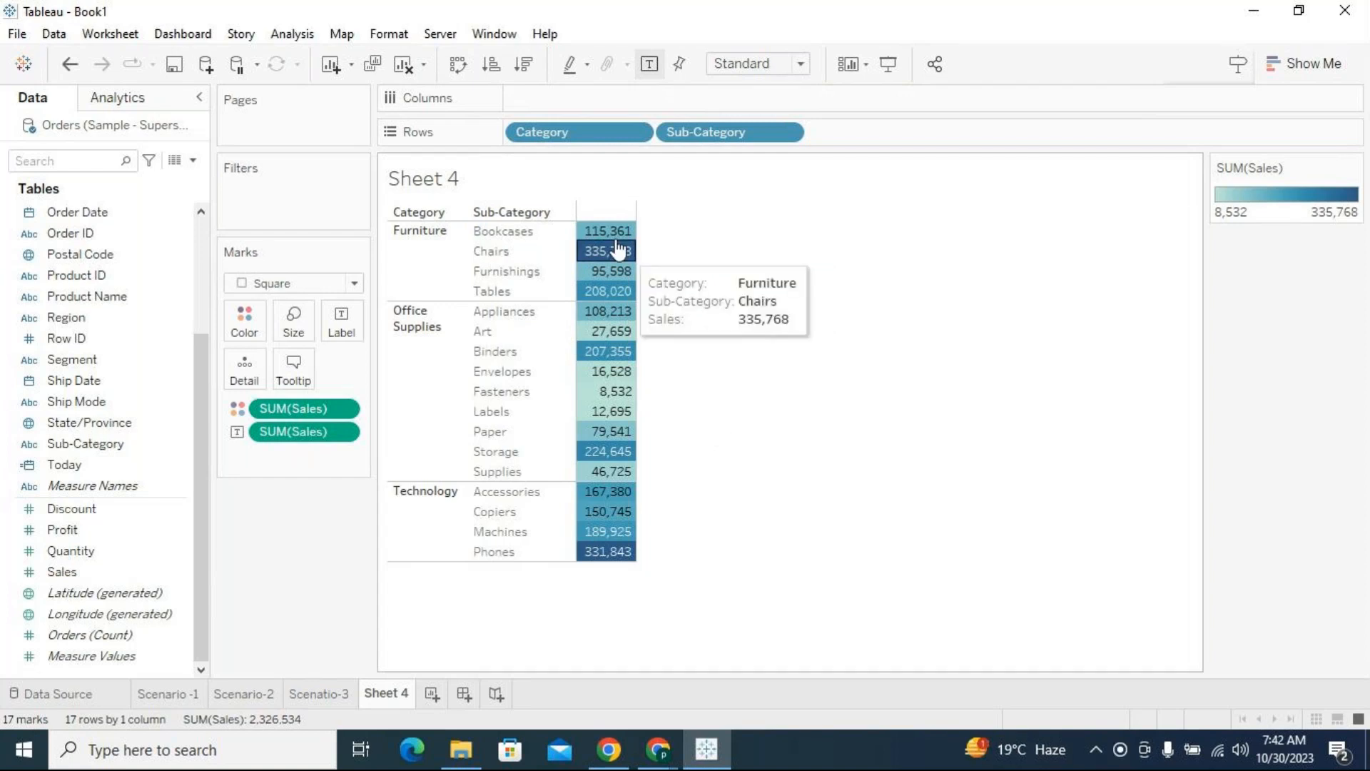
mouse_move(593, 398)
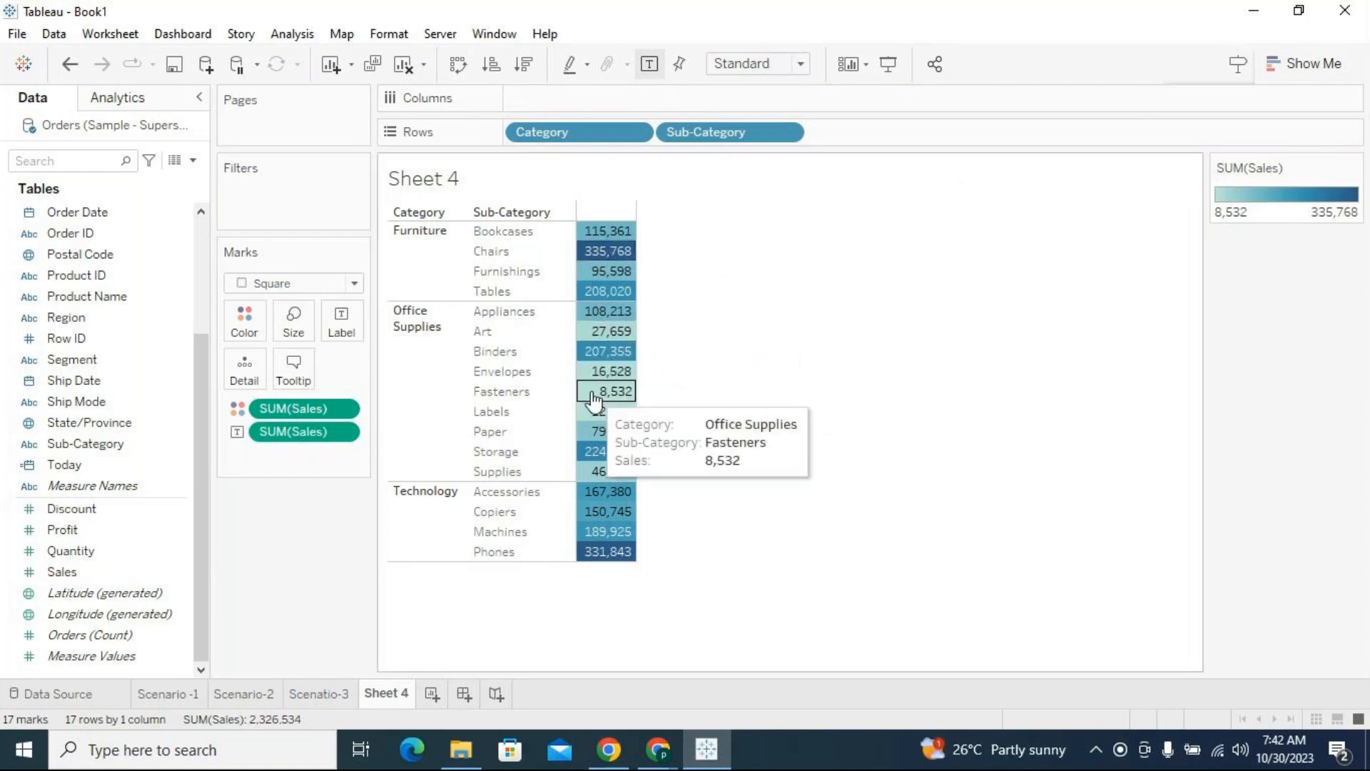
click(606, 394)
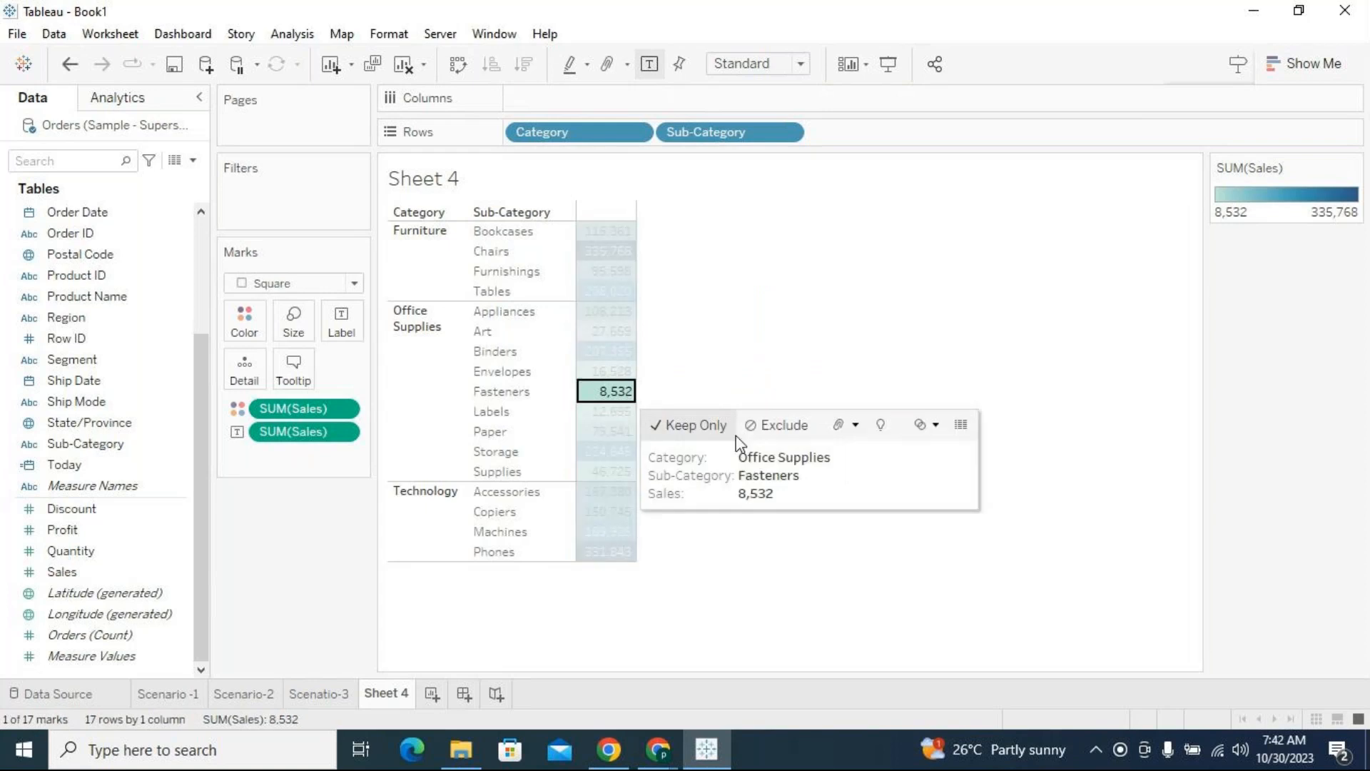
click(607, 251)
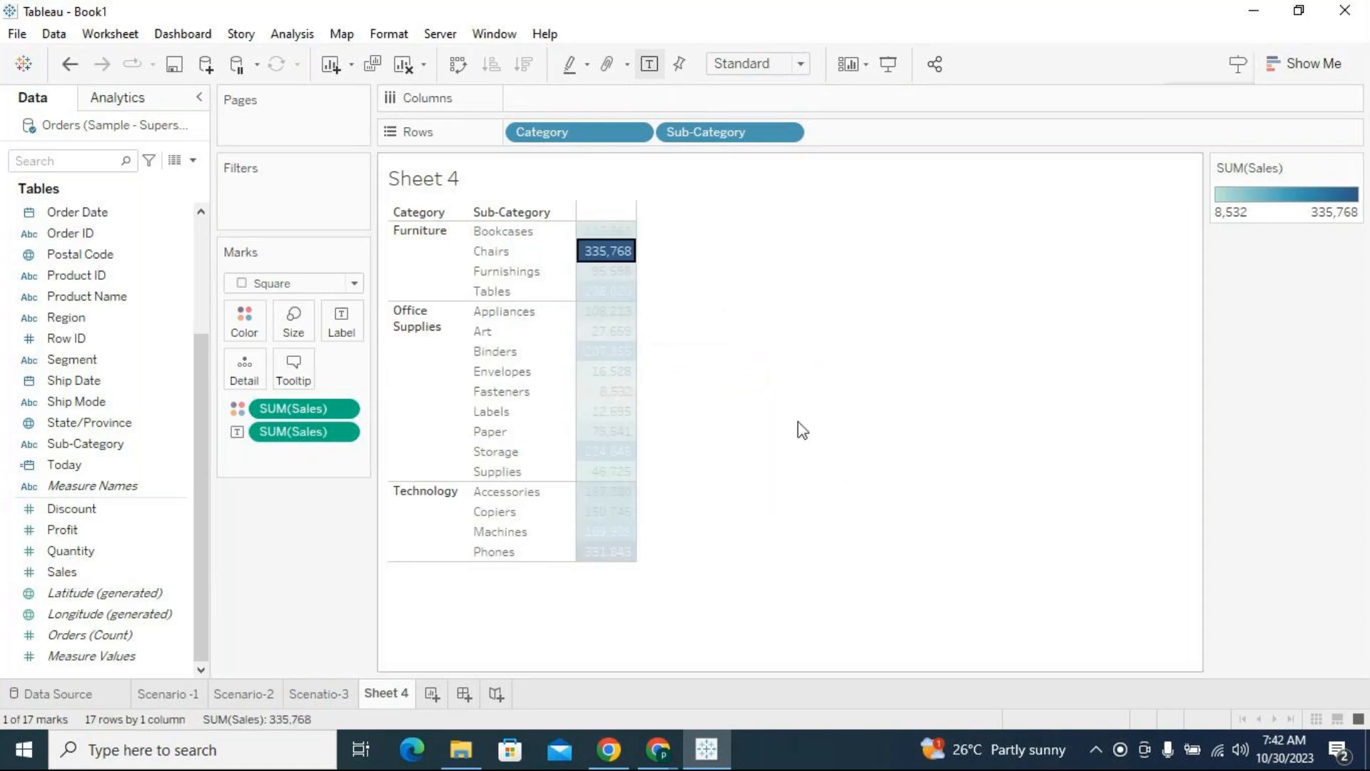
click(840, 480)
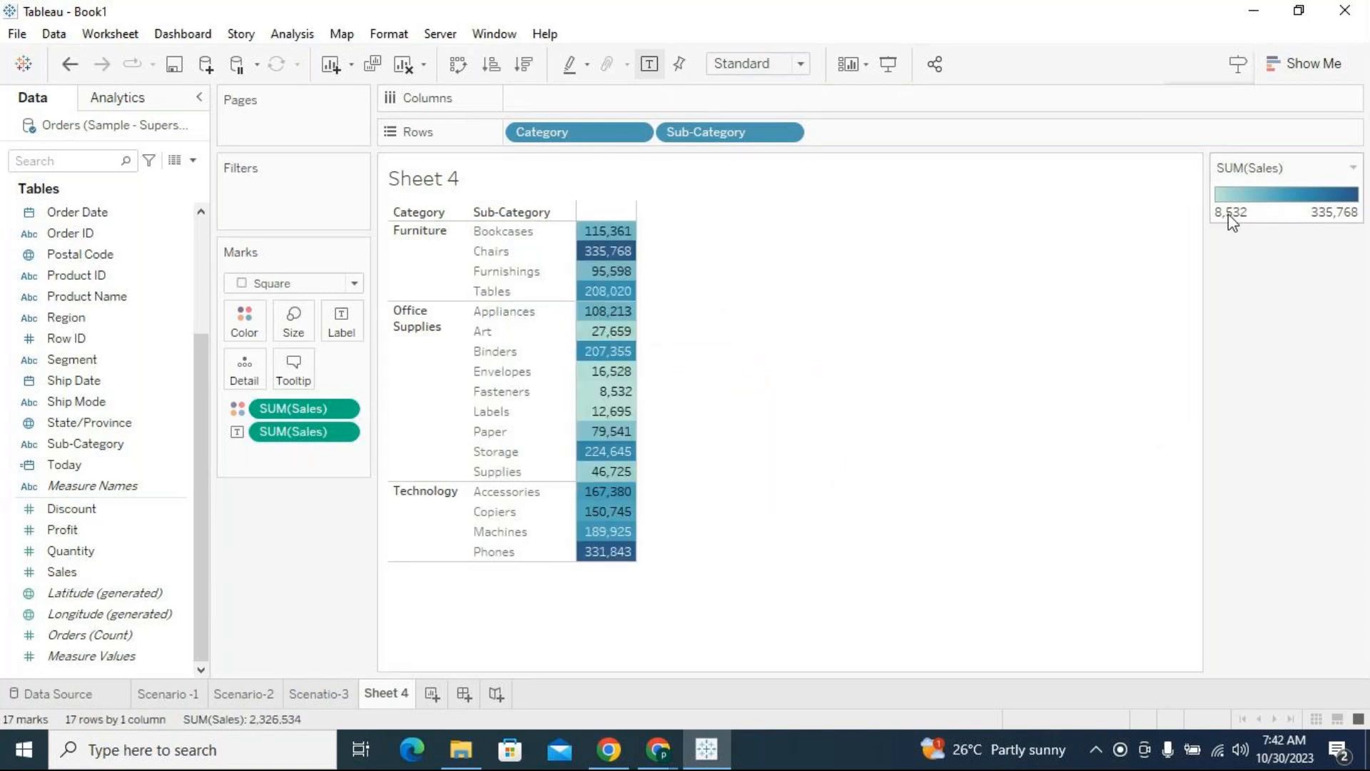
Apply a stepped color scale with 3 steps to the Sales colors of the highlight table
click(1354, 170)
click(1256, 188)
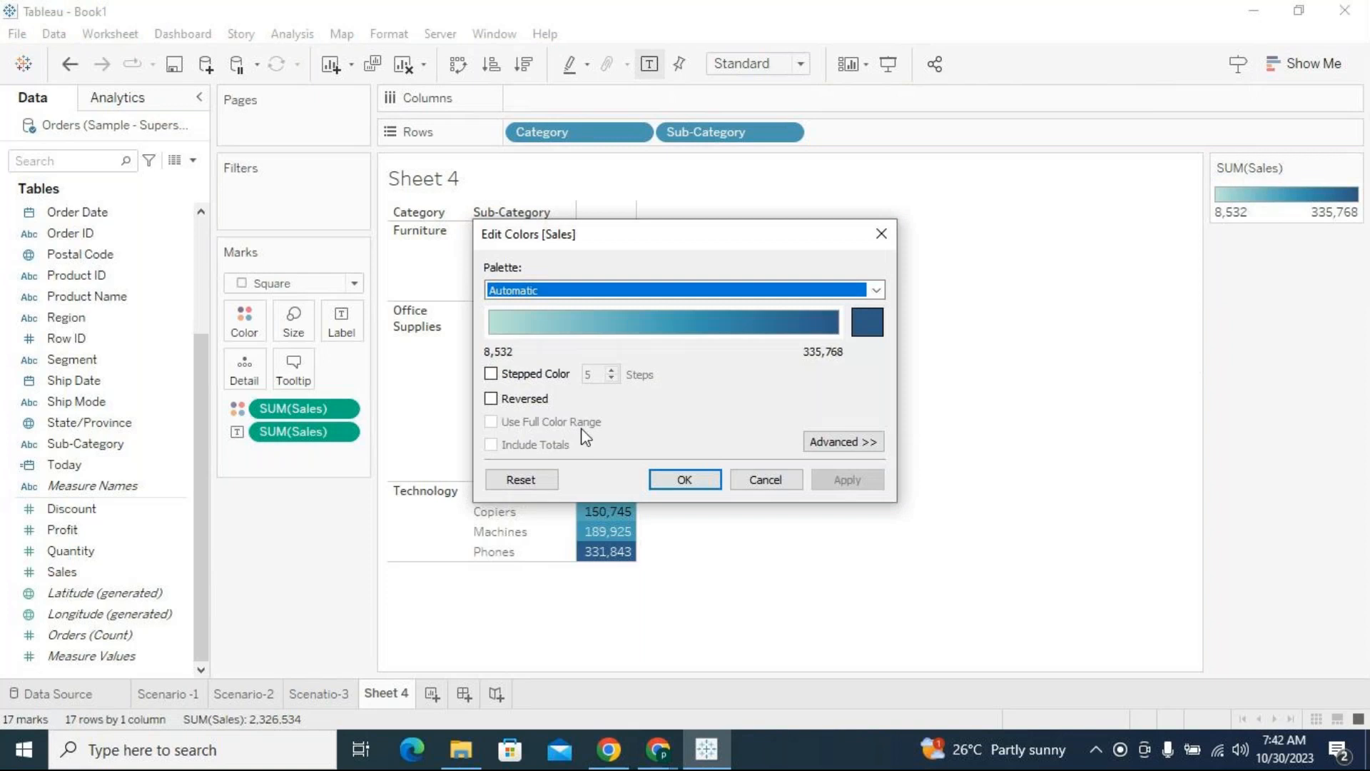
click(491, 374)
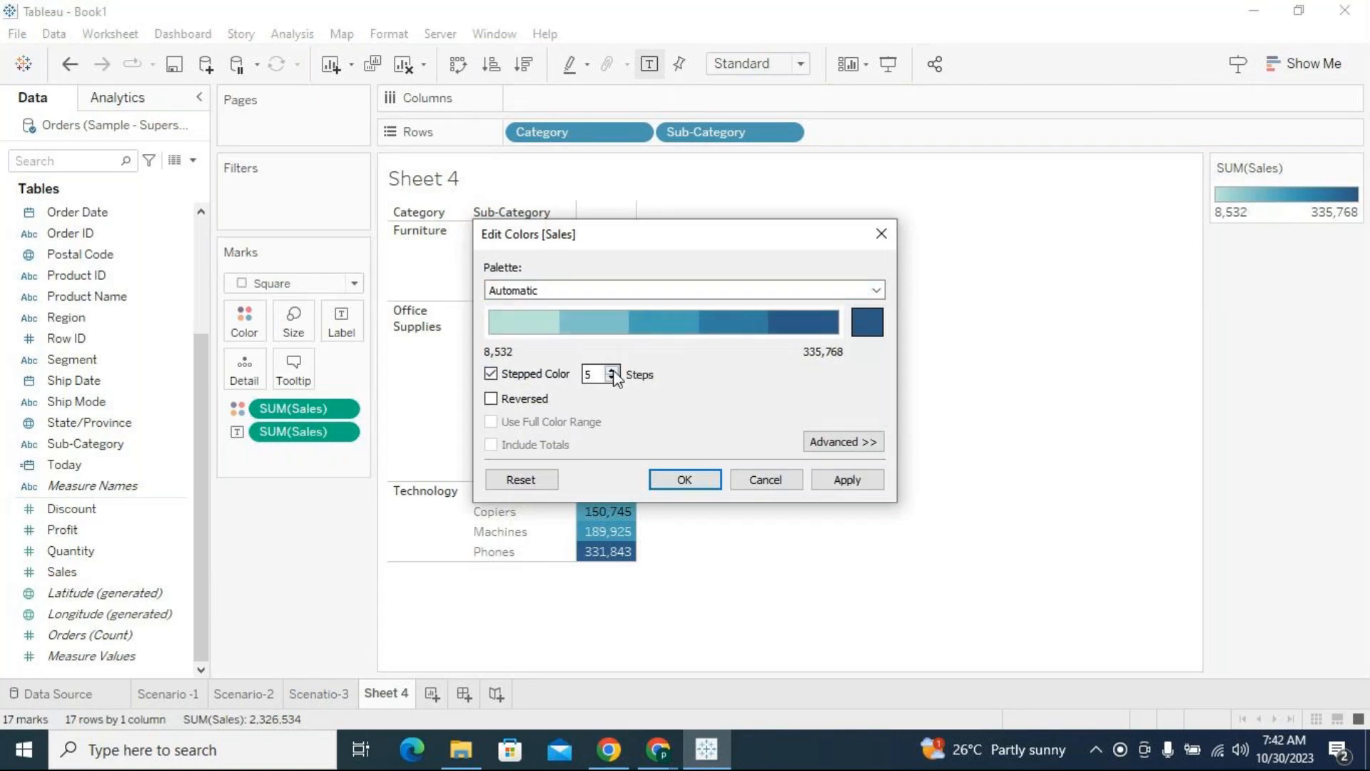
click(611, 378)
click(612, 378)
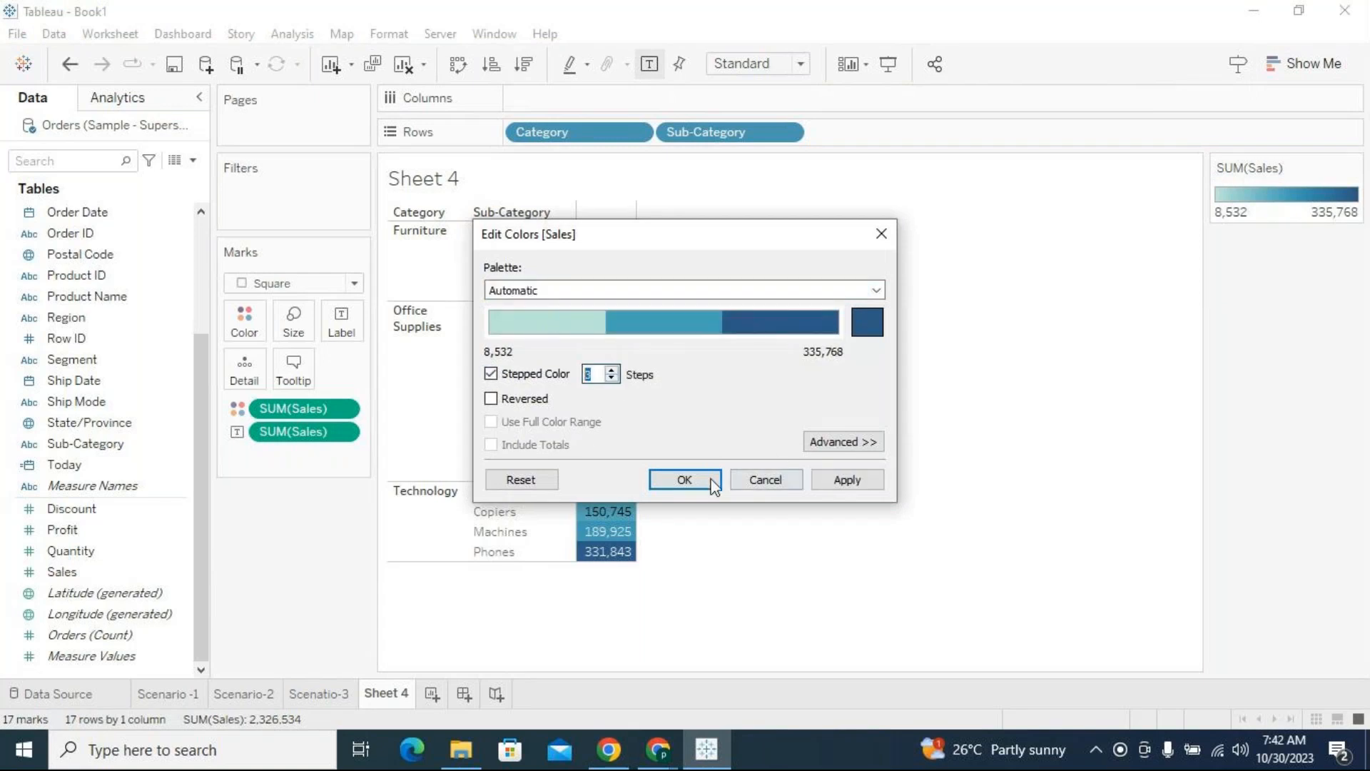
click(684, 479)
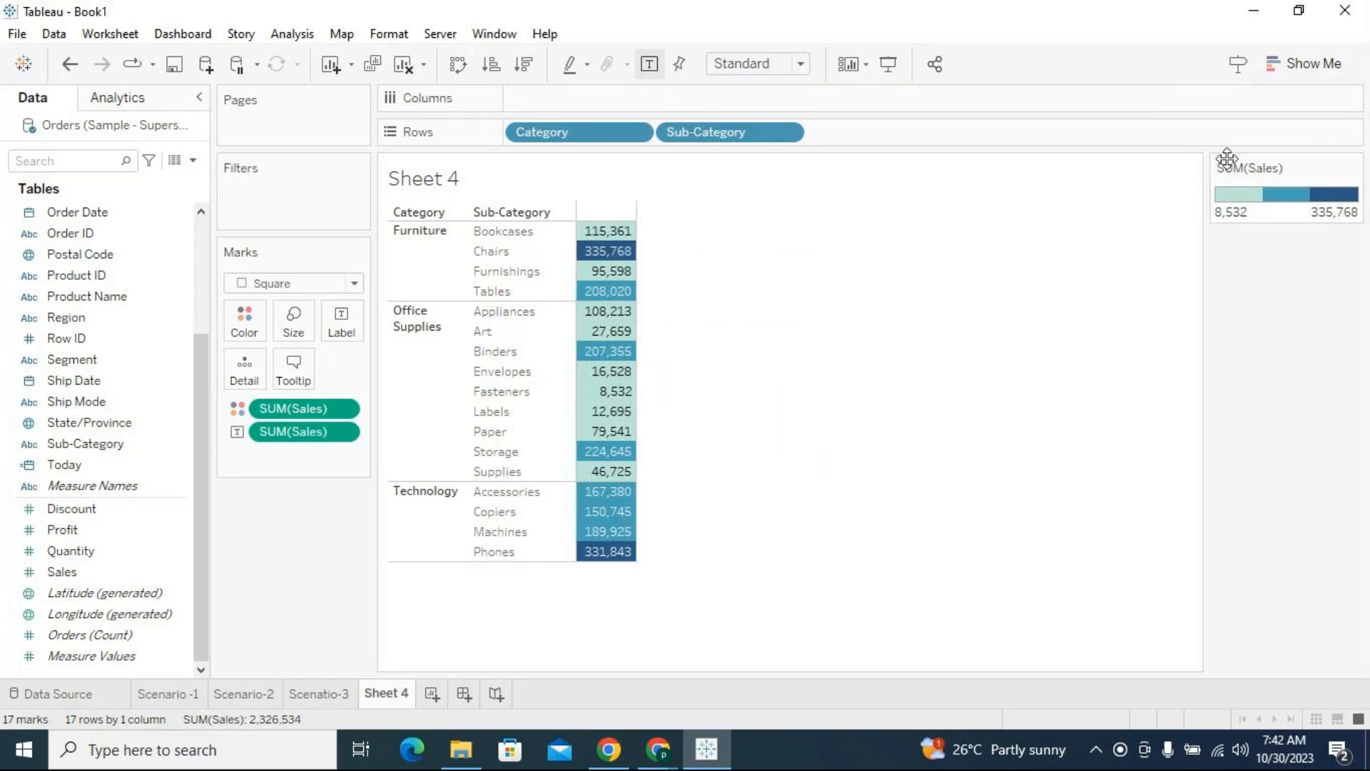
Examine the Chairs sales cell and its tooltip details under the stepped coloring
mouse_move(607, 256)
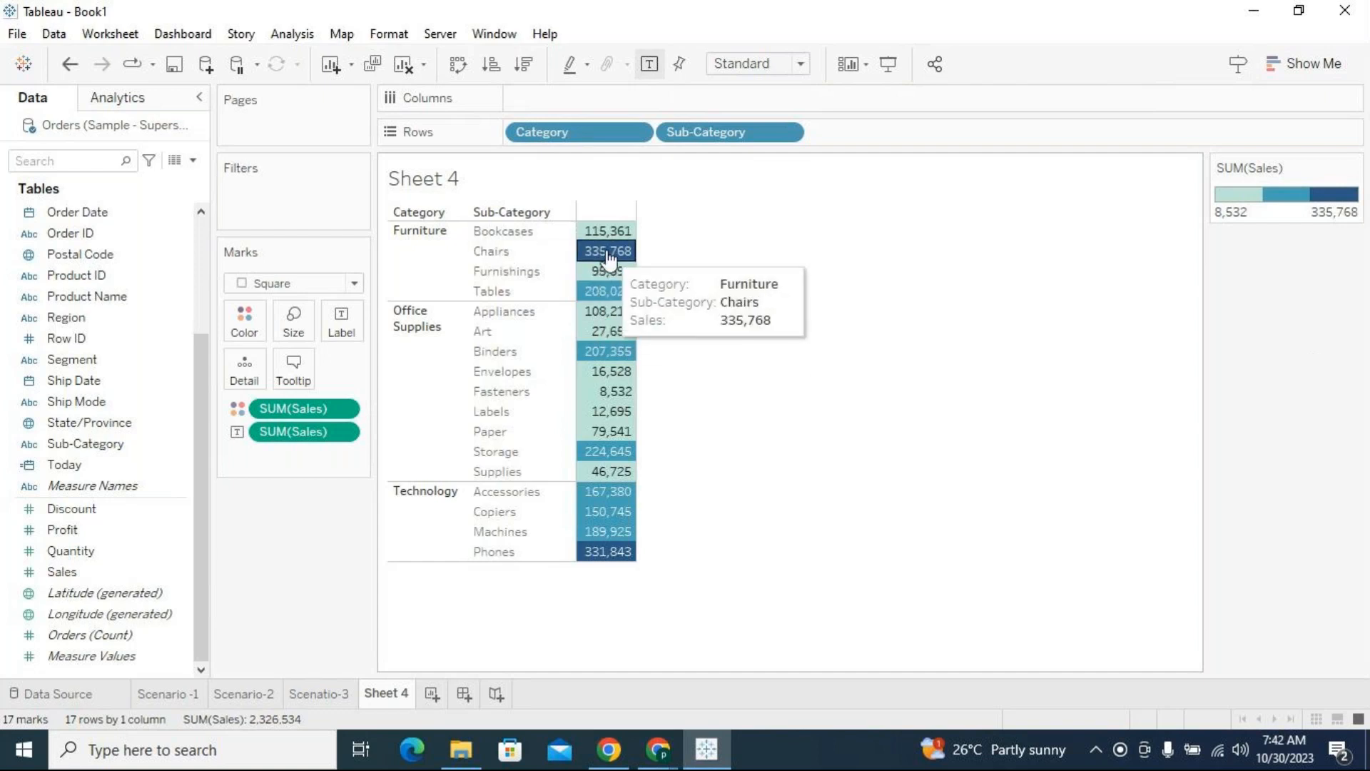
click(606, 252)
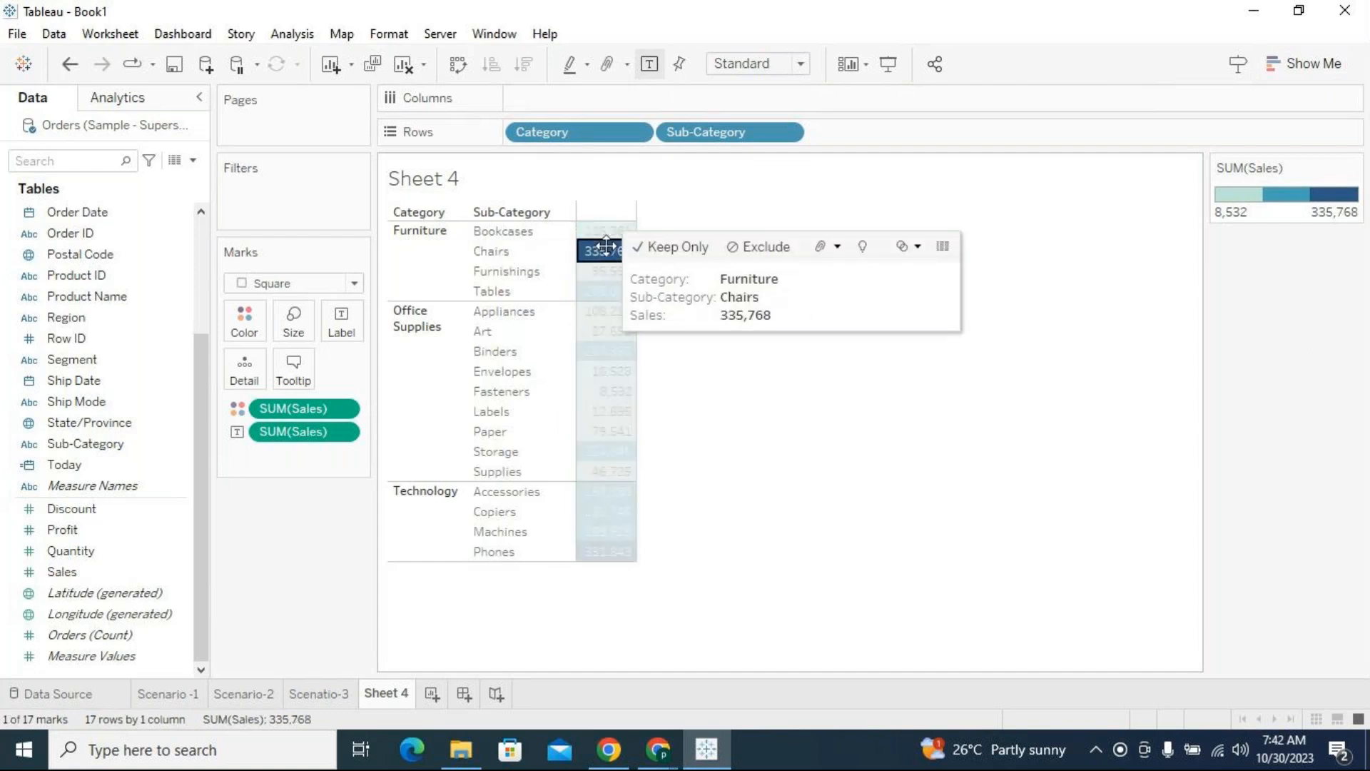
click(789, 431)
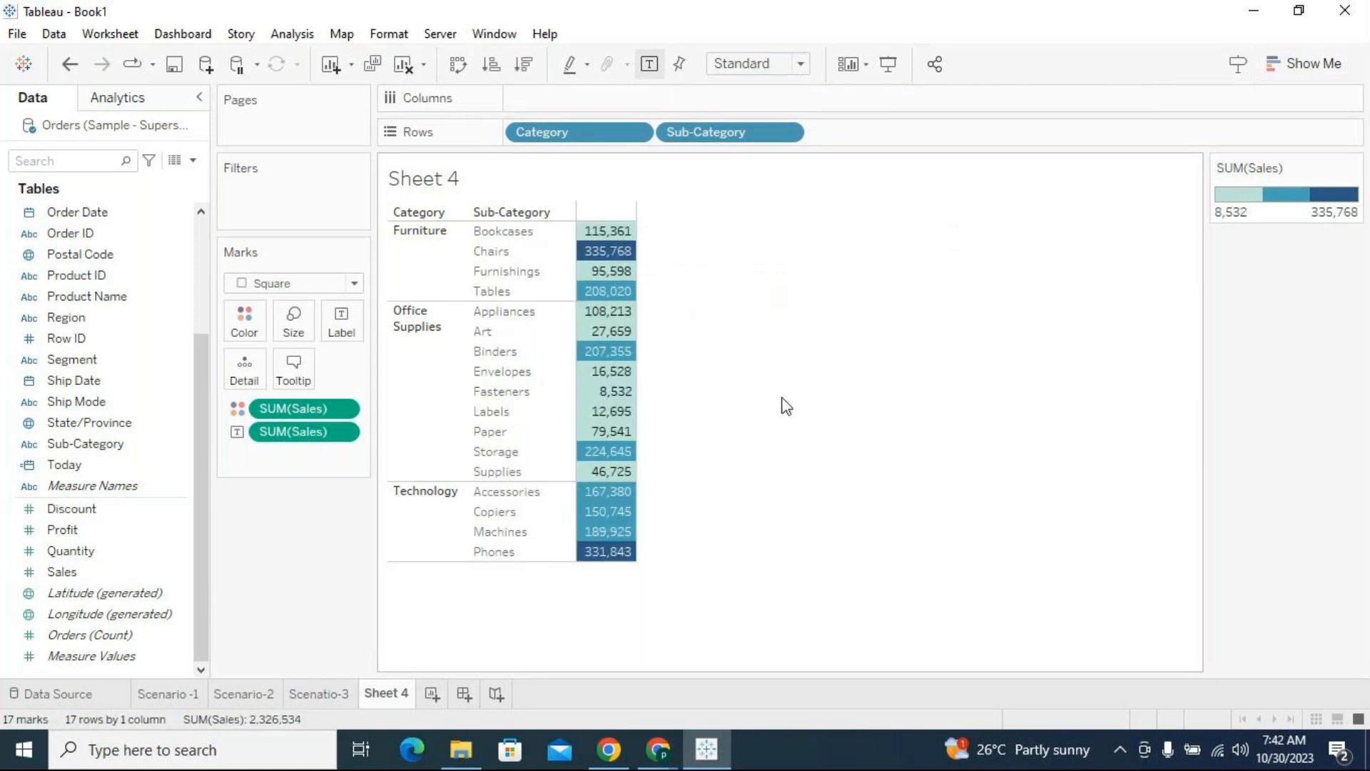
mouse_move(628, 257)
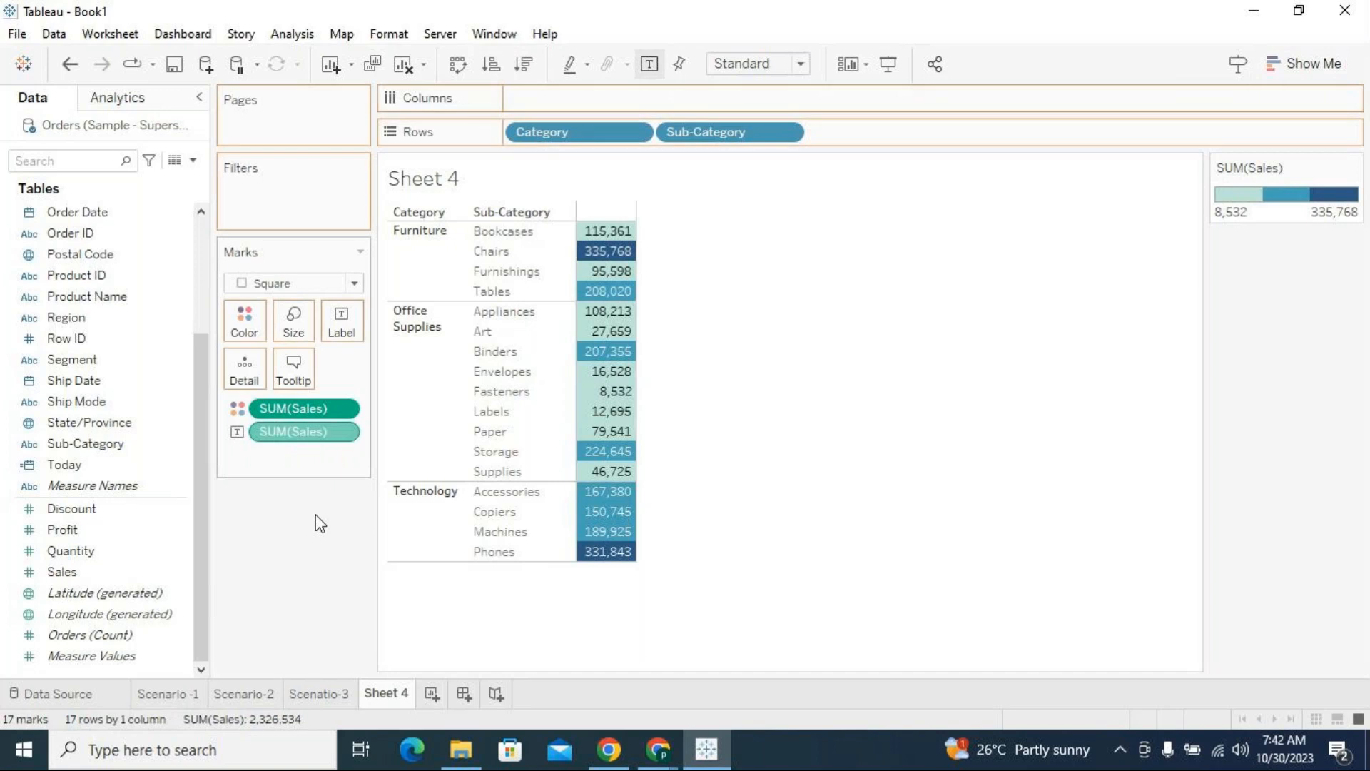
Remove the SUM(Sales) label from the highlight table, add it back, and check the Chairs and Bookcases cells
drag(301, 432, 312, 538)
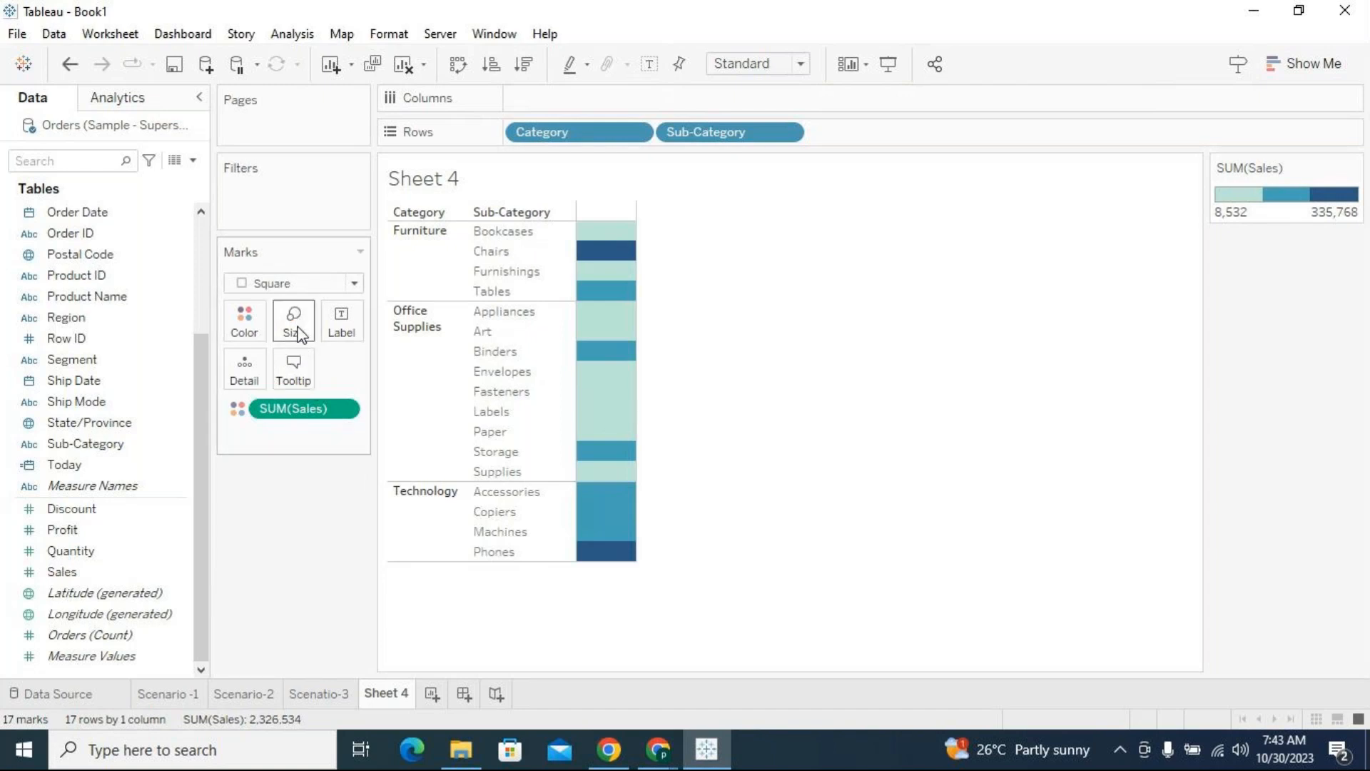
drag(71, 572, 343, 318)
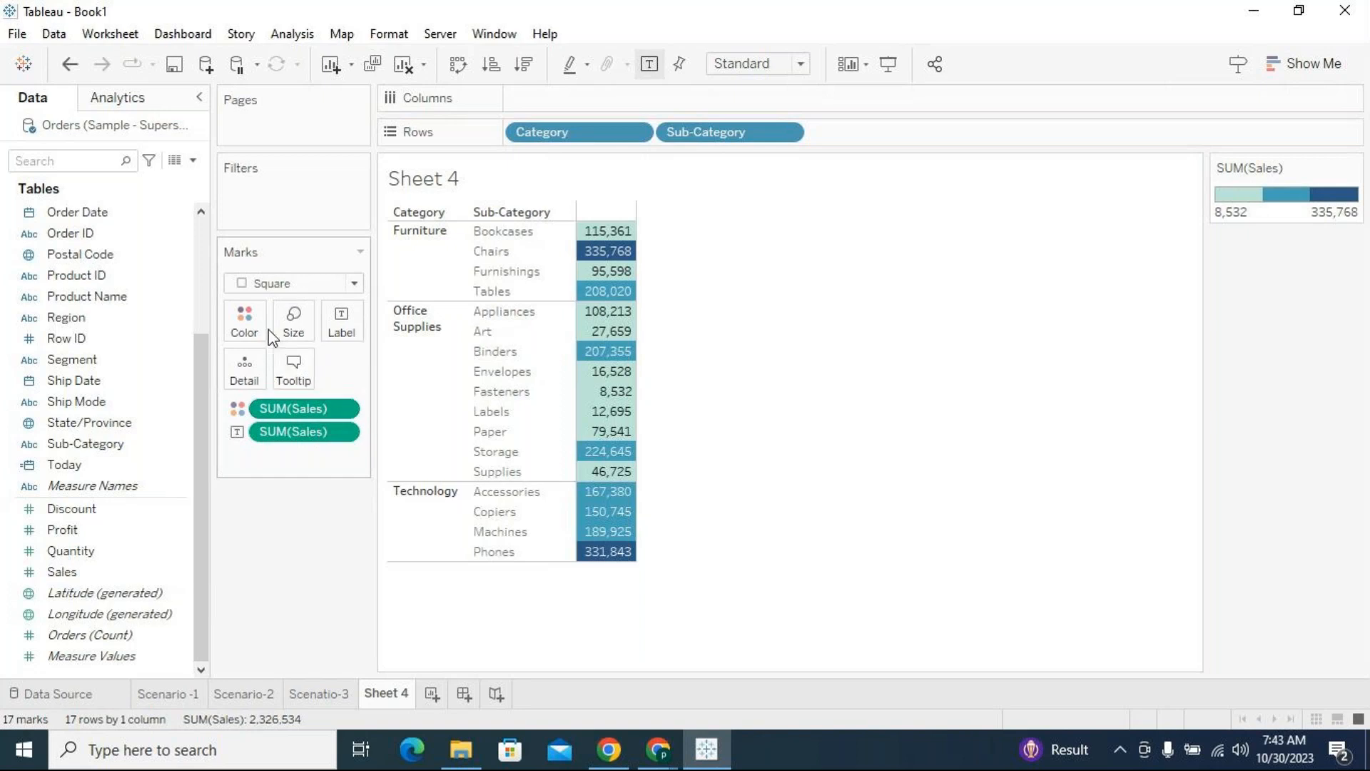
mouse_move(630, 260)
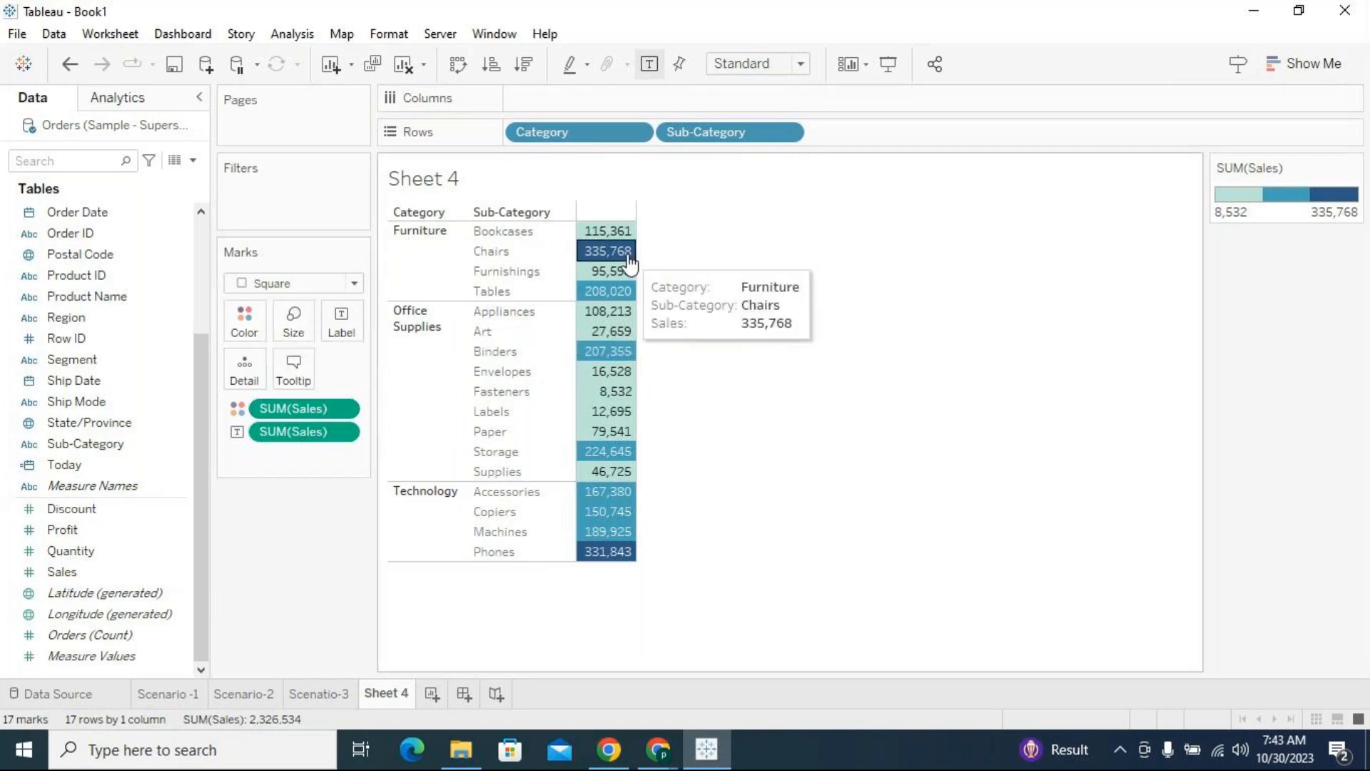
mouse_move(618, 237)
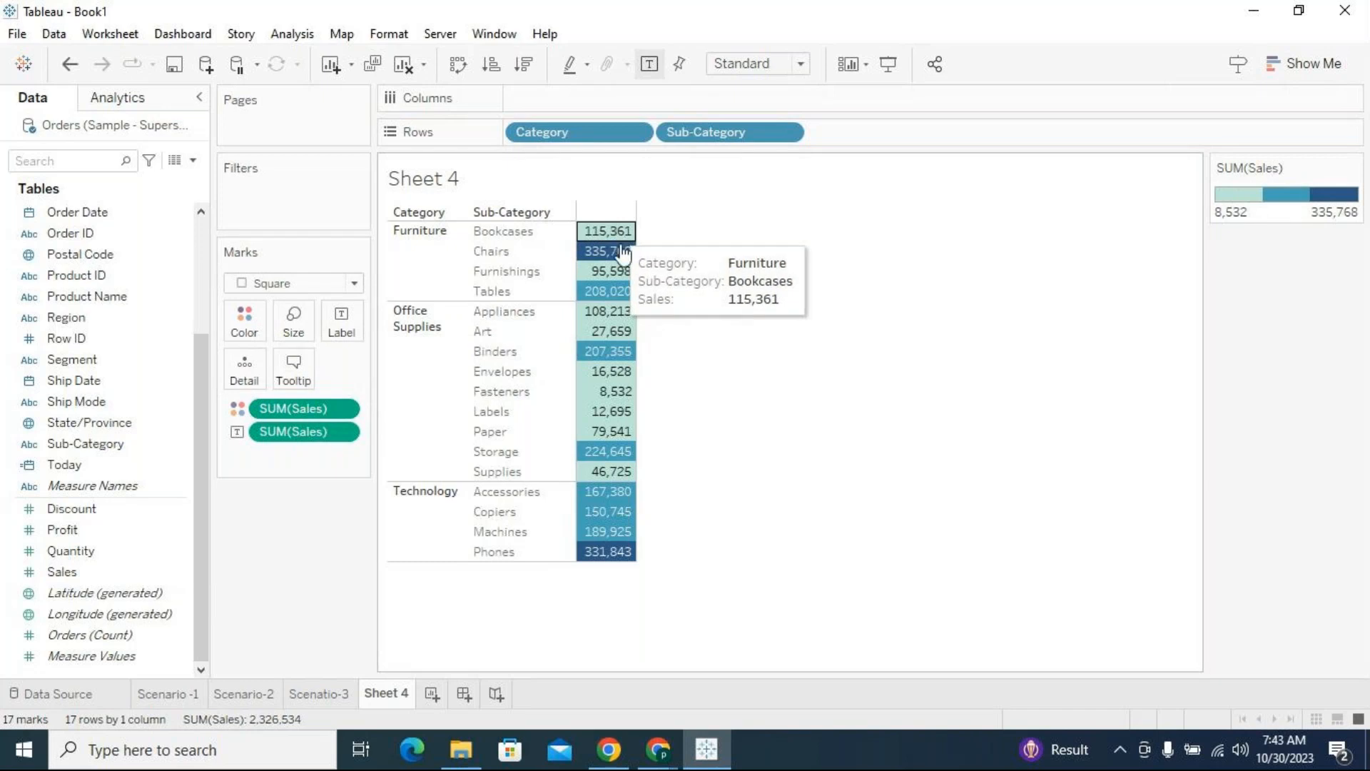
Create a new worksheet and place Category and Sub-Category on Rows
click(431, 693)
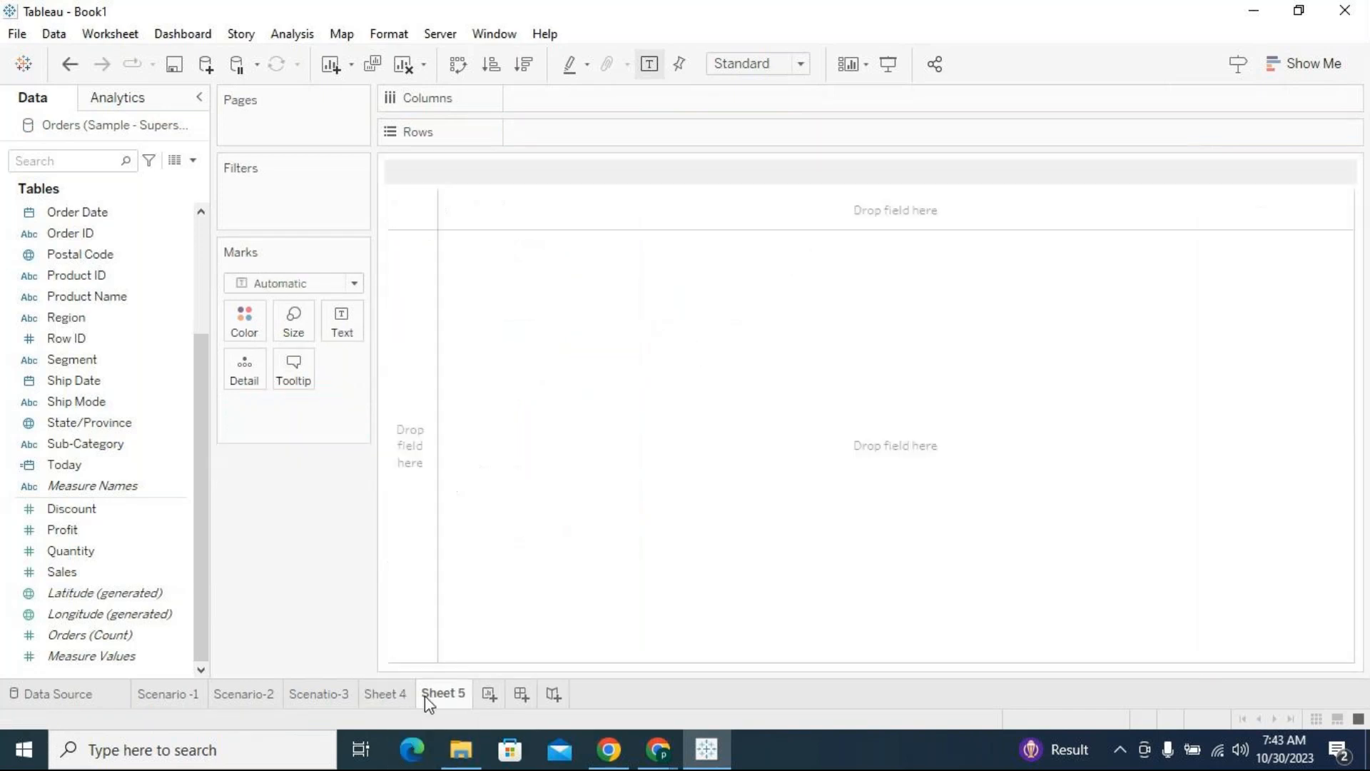
scroll(178, 265, up, 3)
click(93, 214)
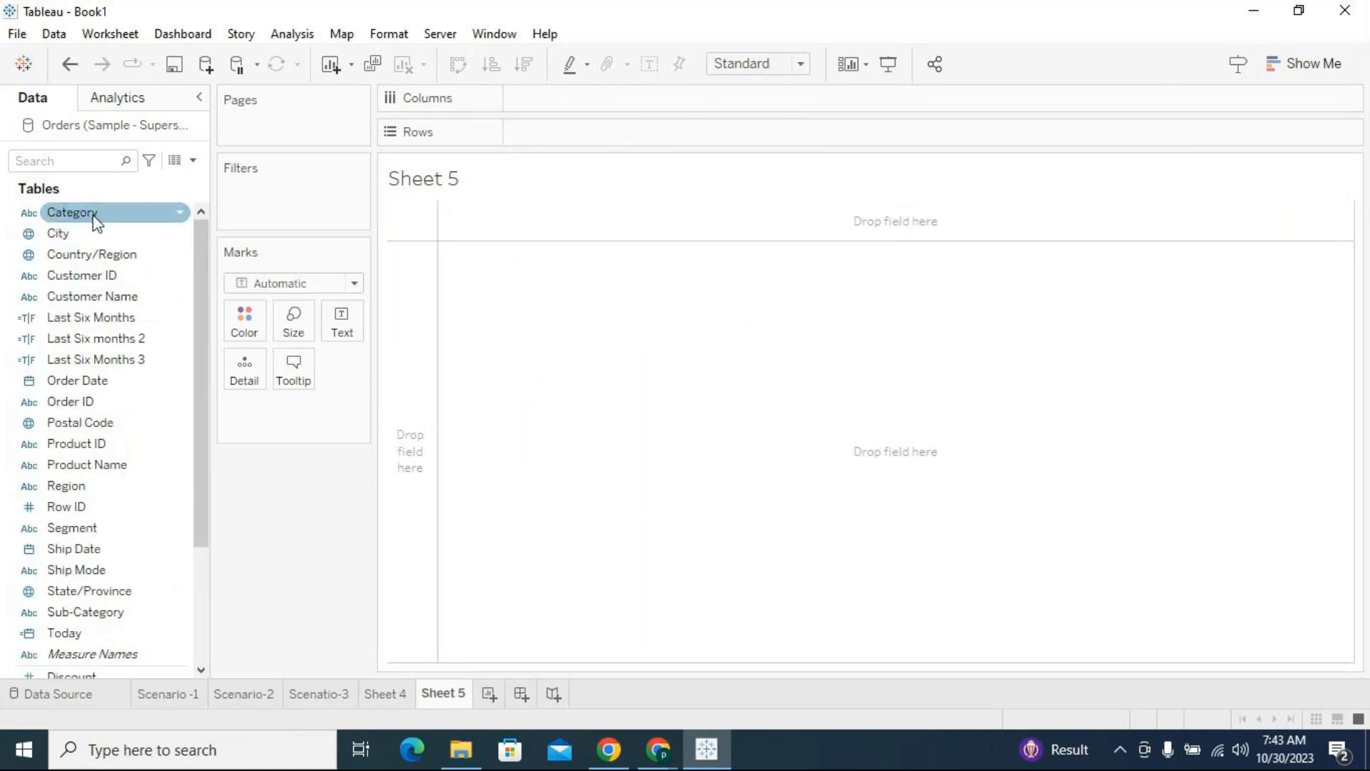
drag(92, 214, 548, 139)
scroll(128, 443, down, 1)
click(63, 550)
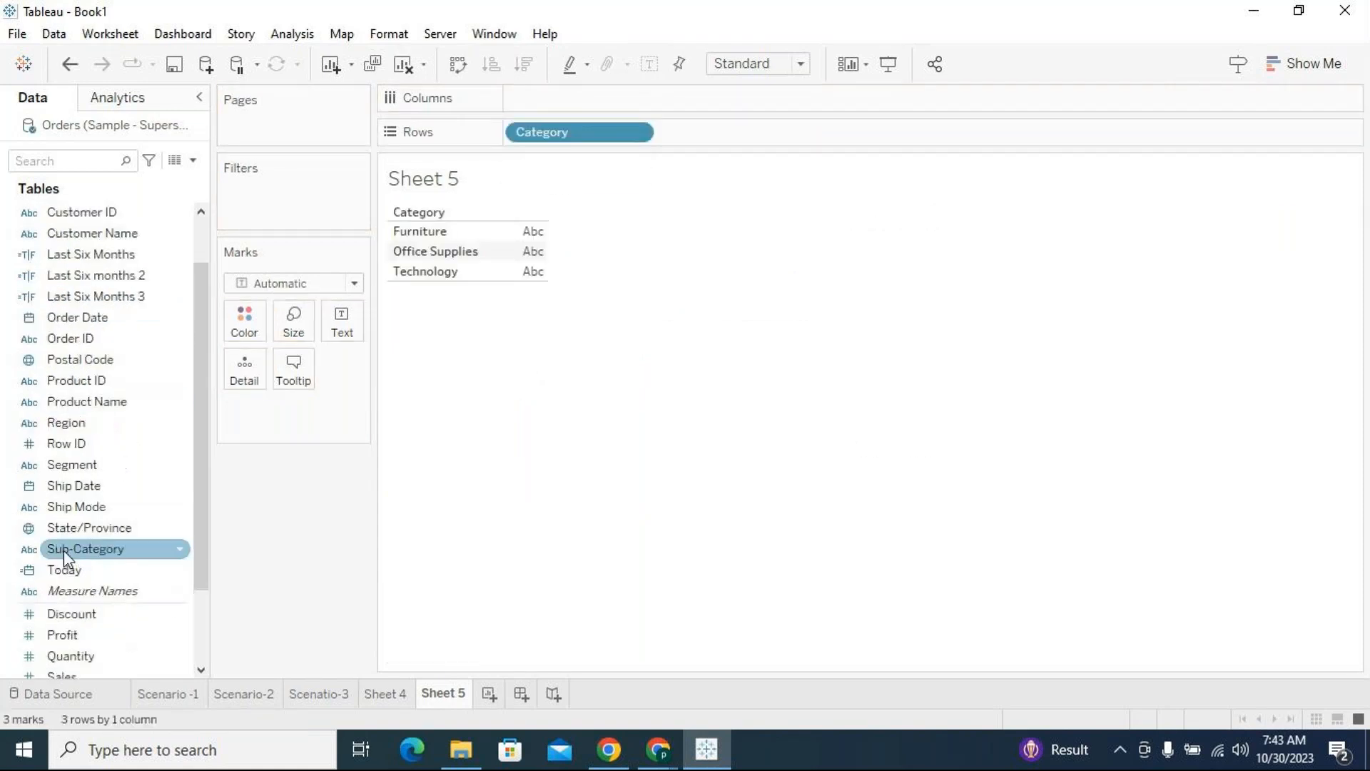
scroll(63, 550, down, 1)
drag(93, 488, 697, 122)
Create a calculated field named zero with the formula 0
click(193, 160)
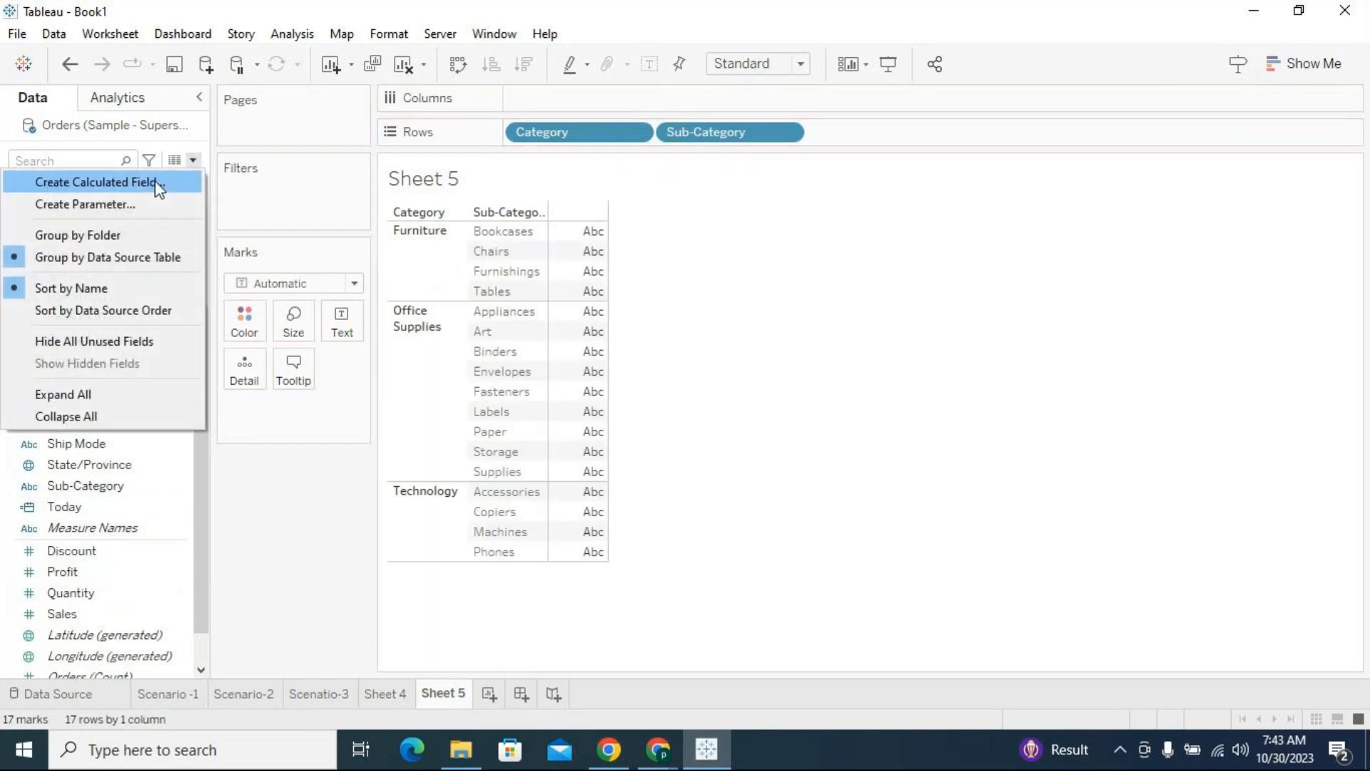
click(157, 185)
click(467, 371)
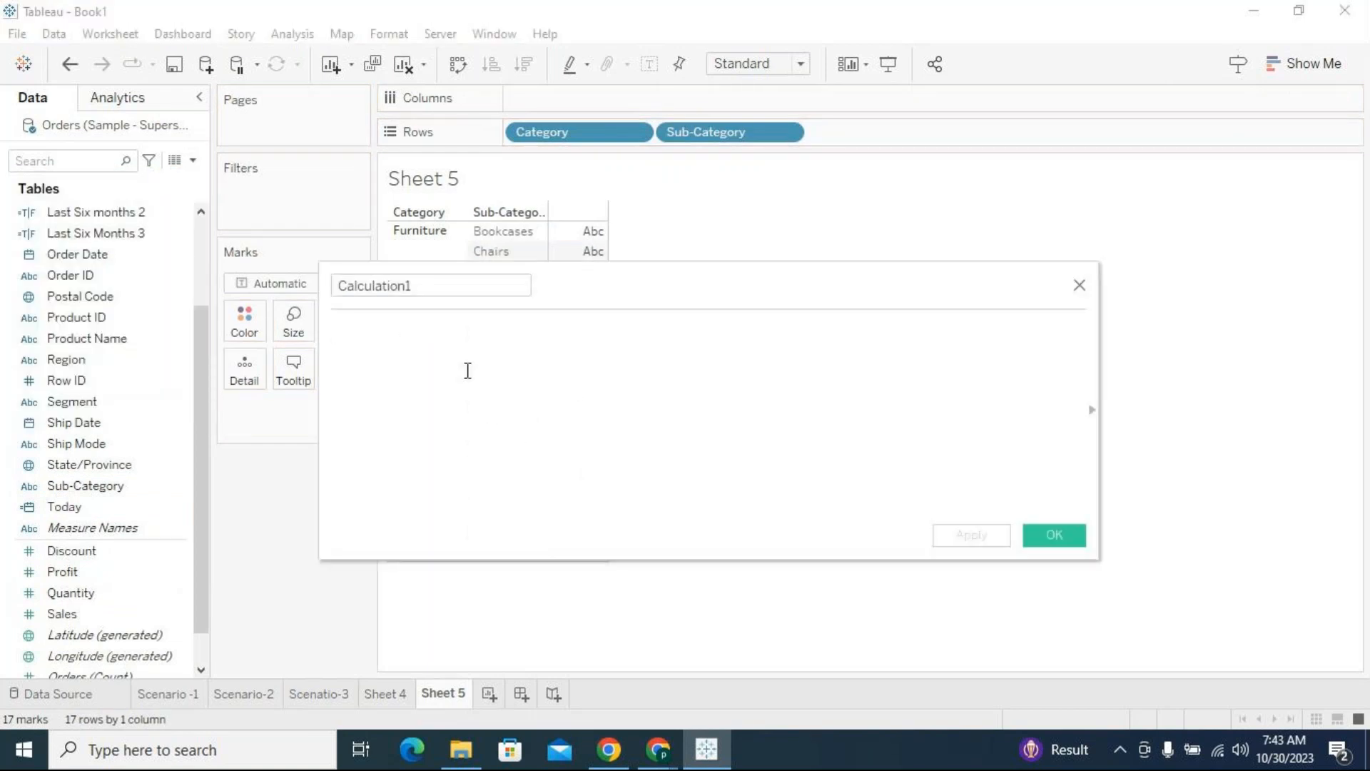
text(c)
drag(444, 284, 137, 237)
text(zero)
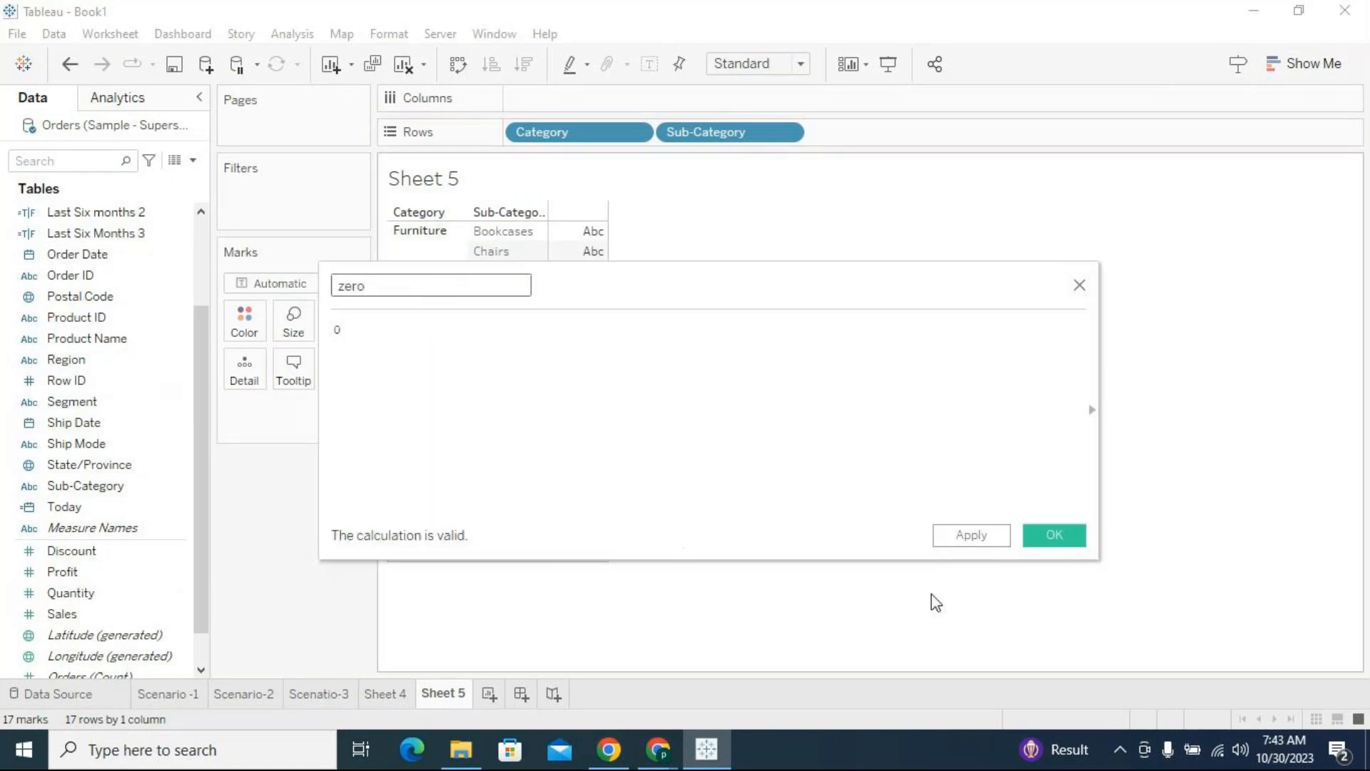
click(1052, 550)
Place SUM(zero) on Columns twice, and remove the SUM(Sales) measure added between them
drag(66, 633, 770, 88)
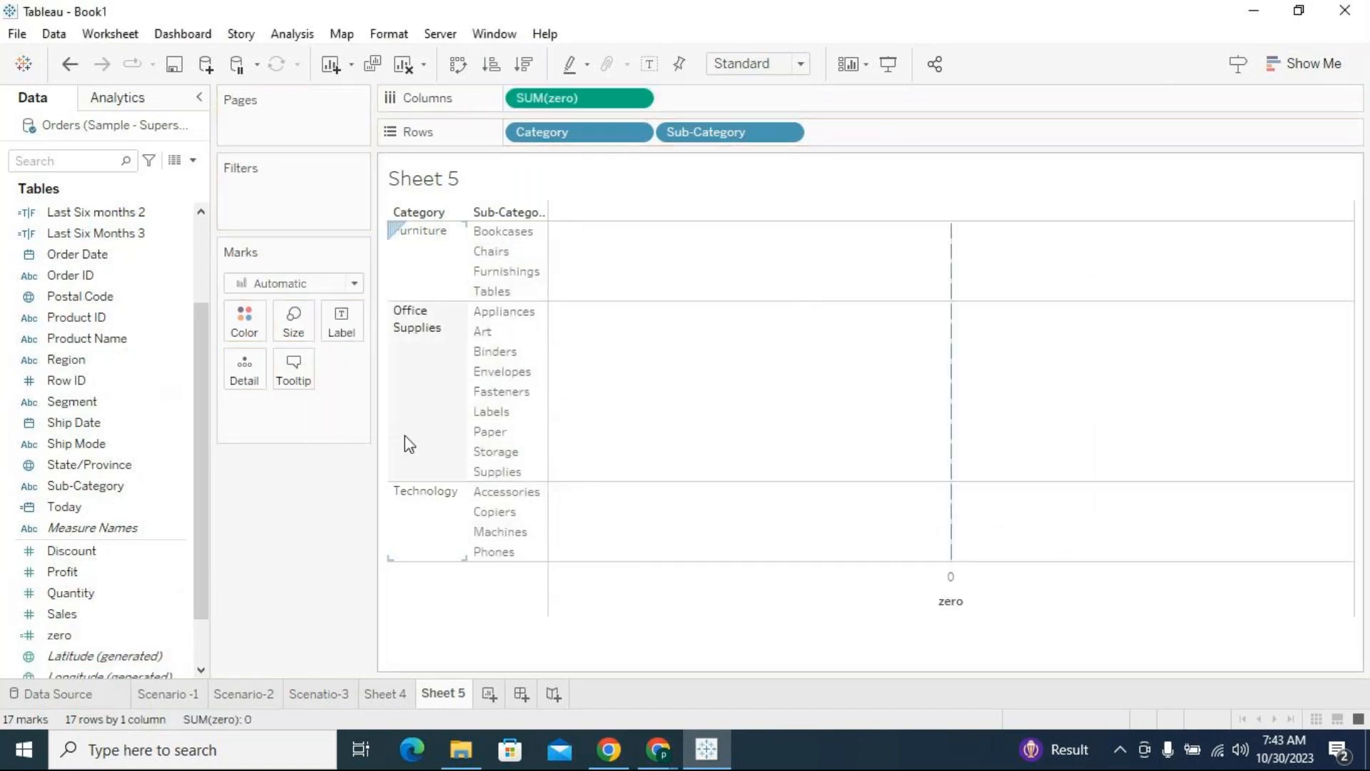
scroll(200, 362, up, 2)
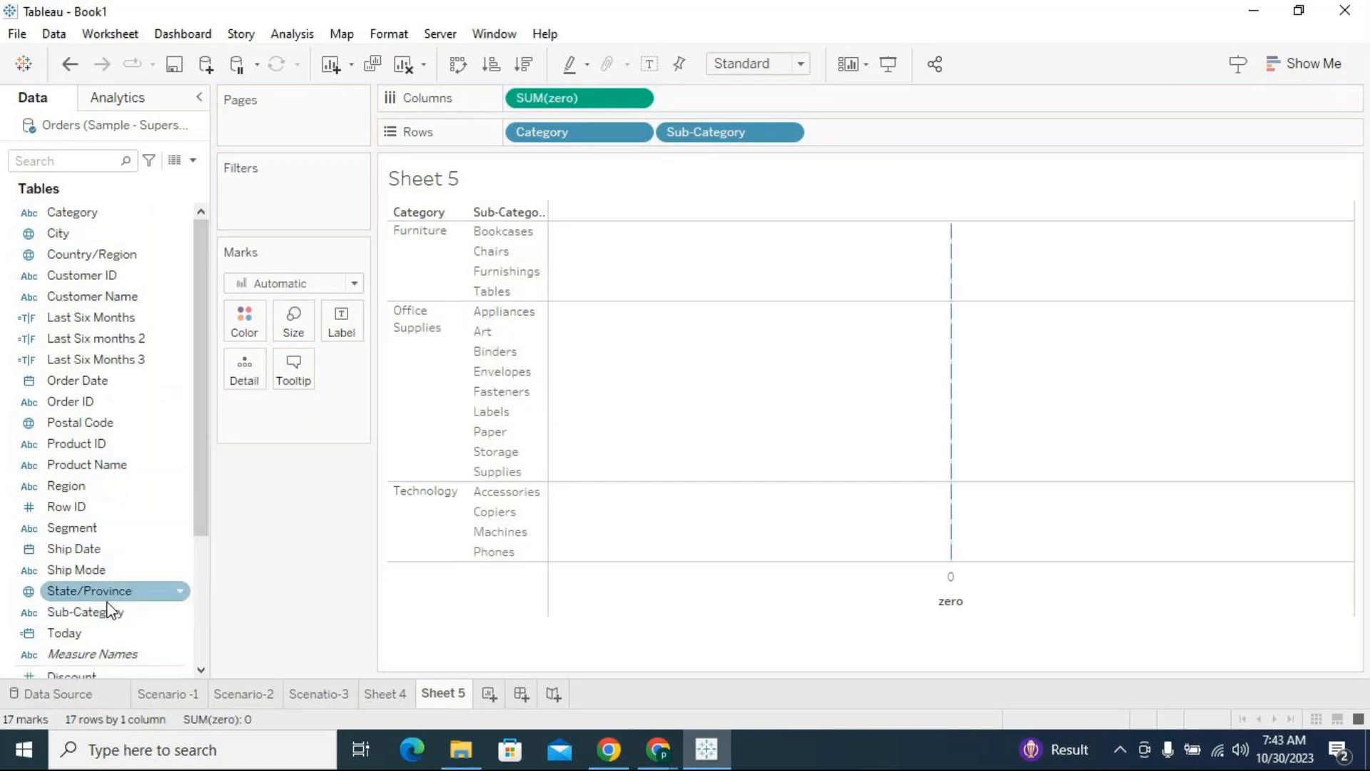
scroll(107, 607, down, 2)
mouse_move(86, 606)
mouse_down()
mouse_move(928, 277)
mouse_move(949, 114)
mouse_move(916, 107)
mouse_up()
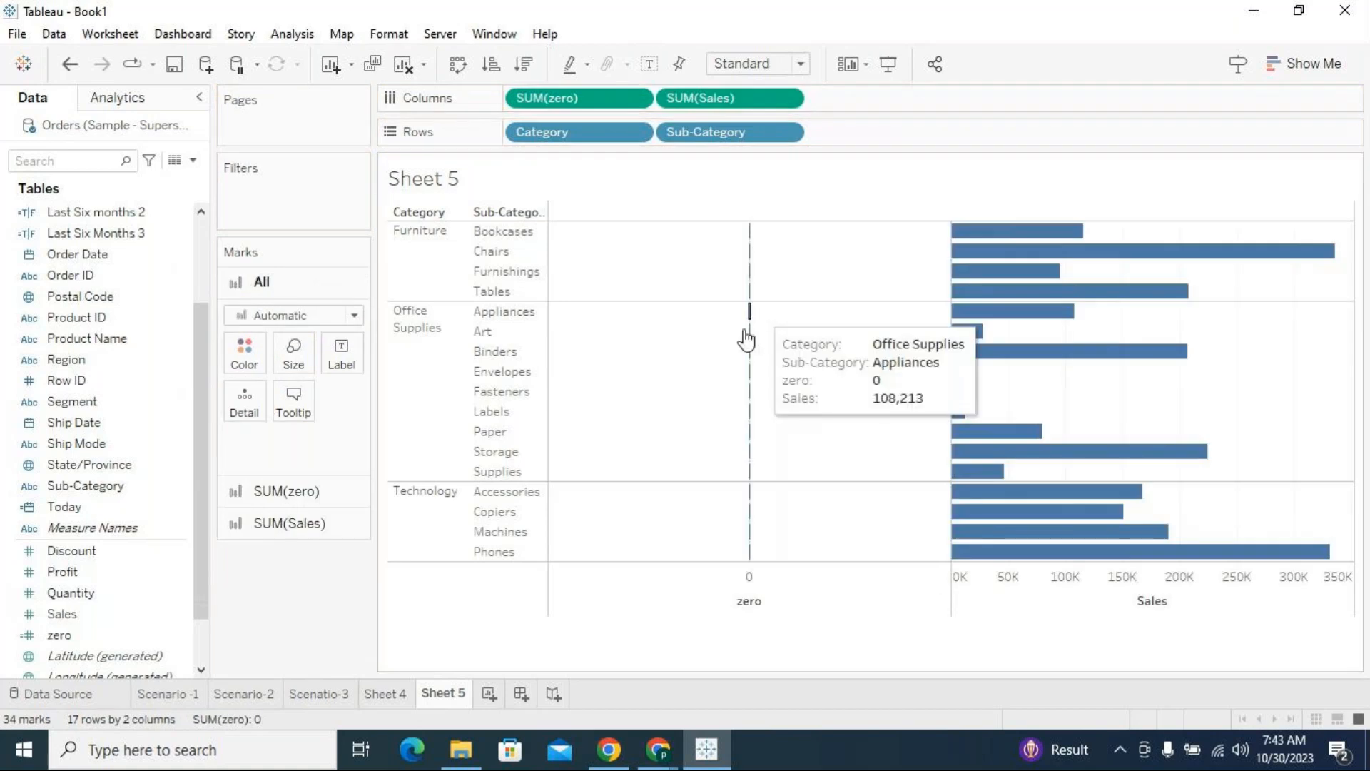
drag(90, 637, 1070, 95)
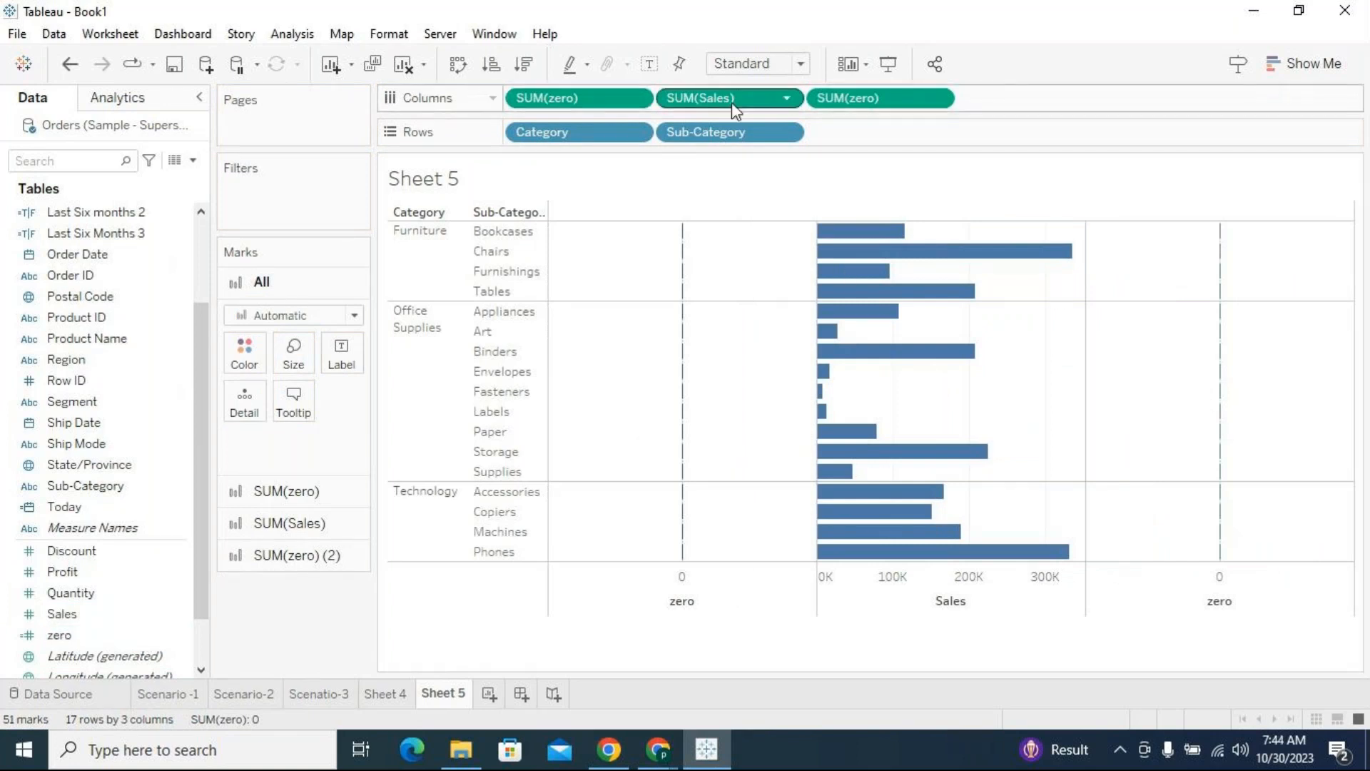
drag(758, 100, 355, 591)
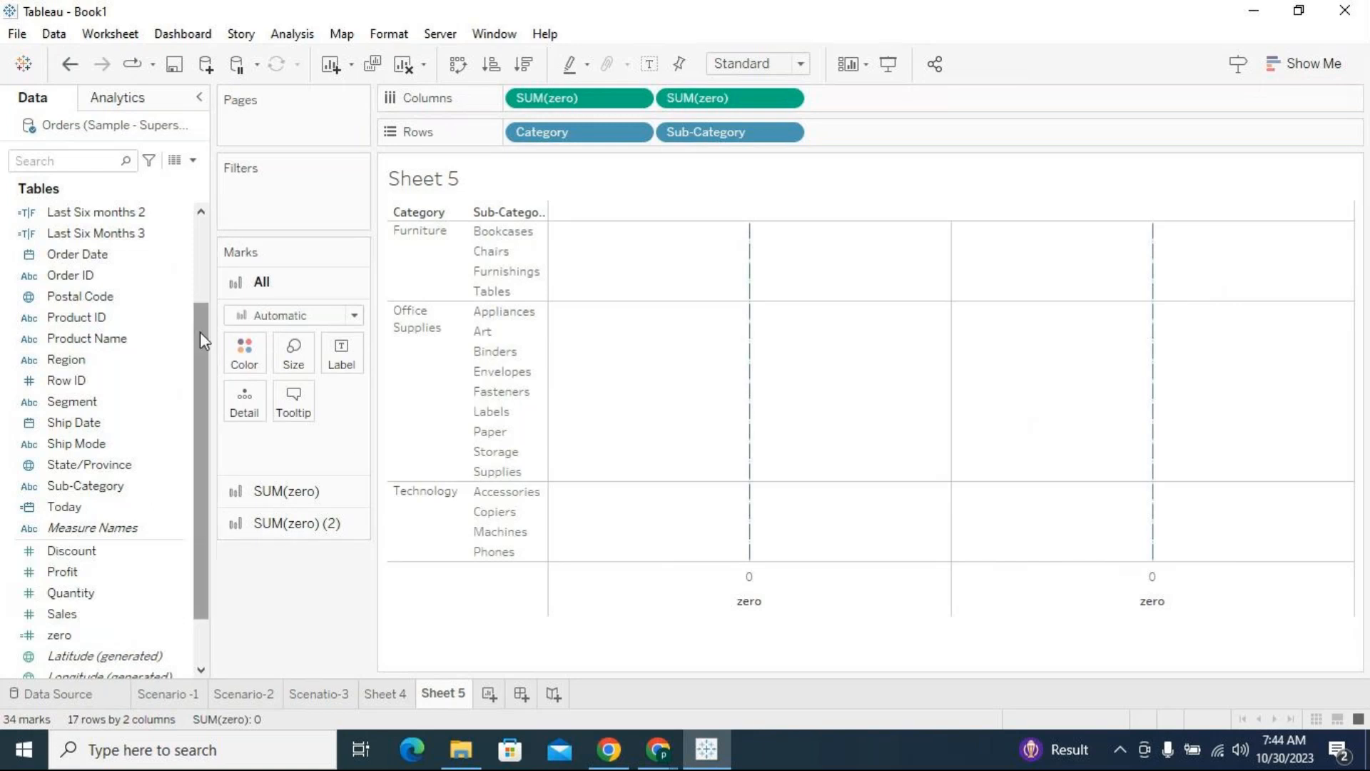
Change the mark type of the first SUM(zero) measure to Square
drag(199, 332, 200, 340)
click(271, 491)
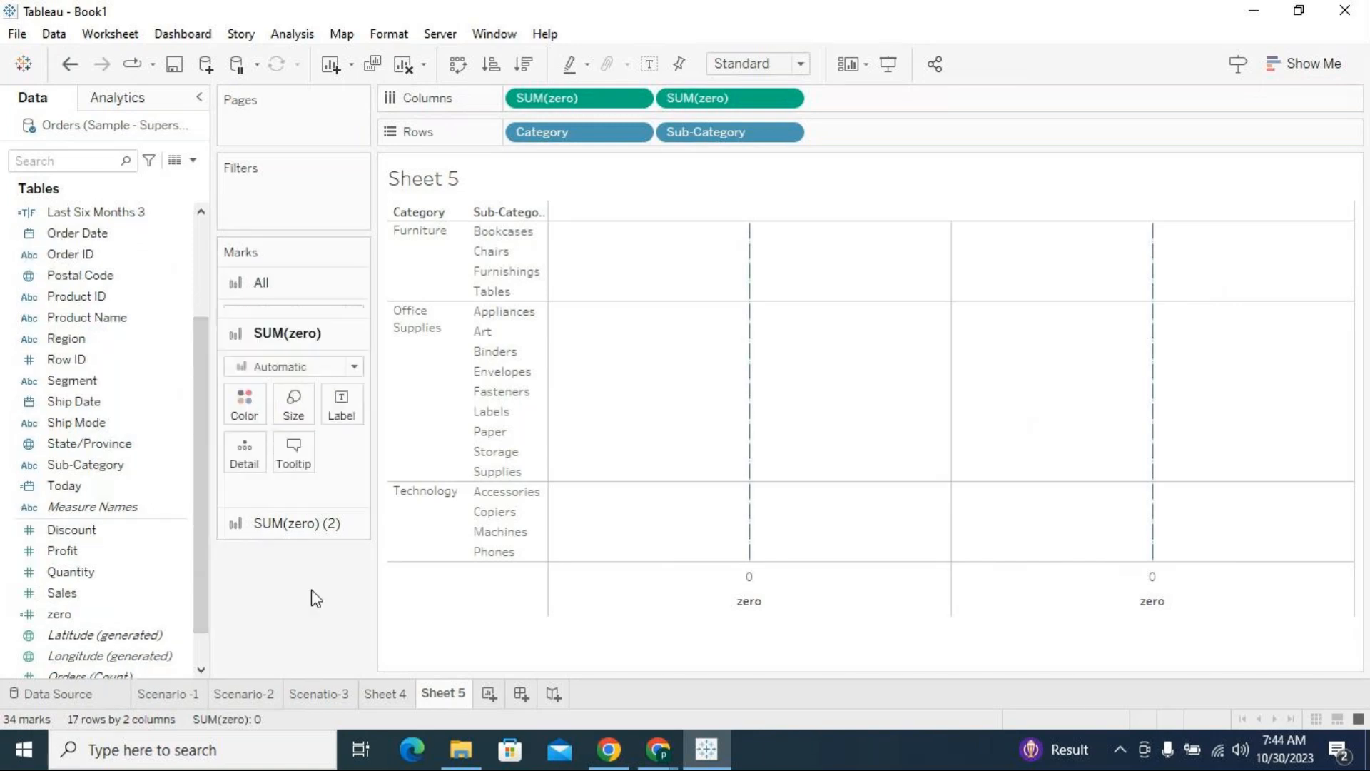
drag(103, 592, 271, 341)
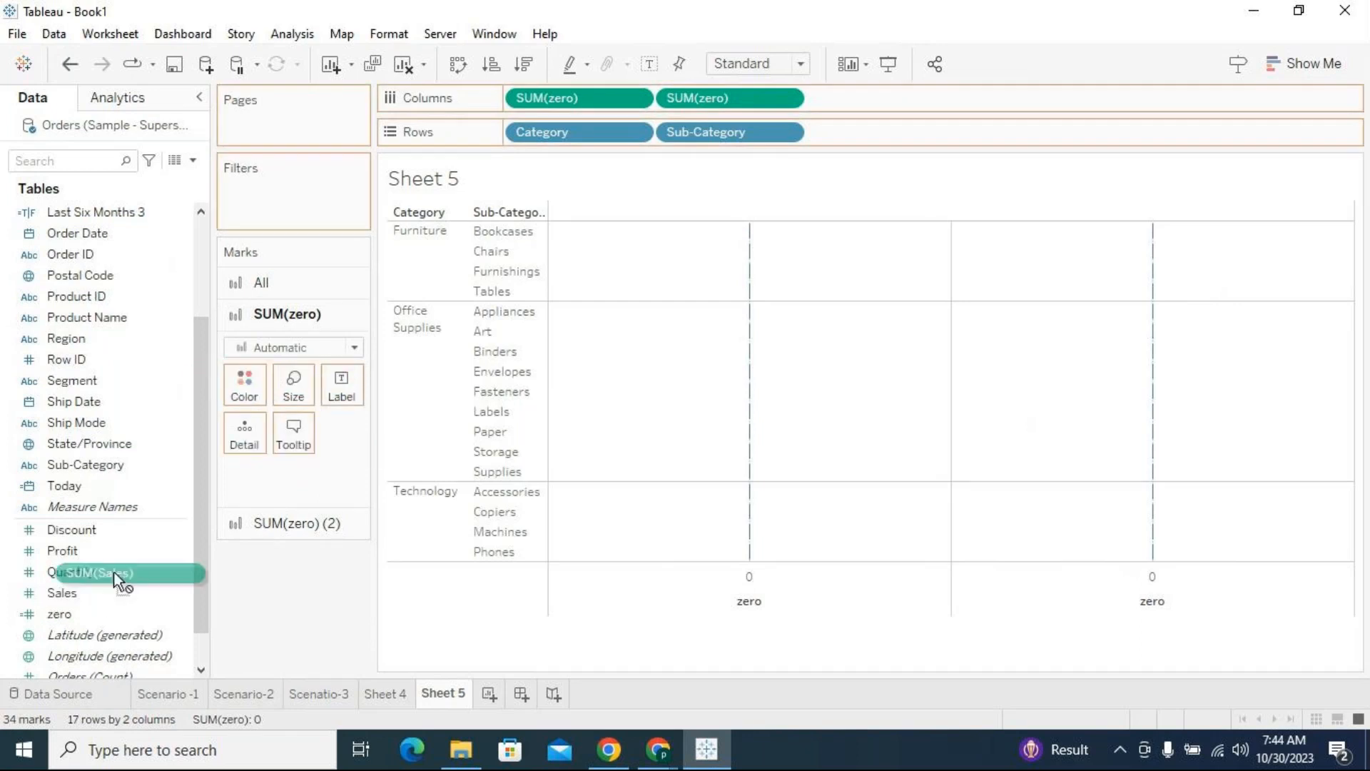
click(271, 347)
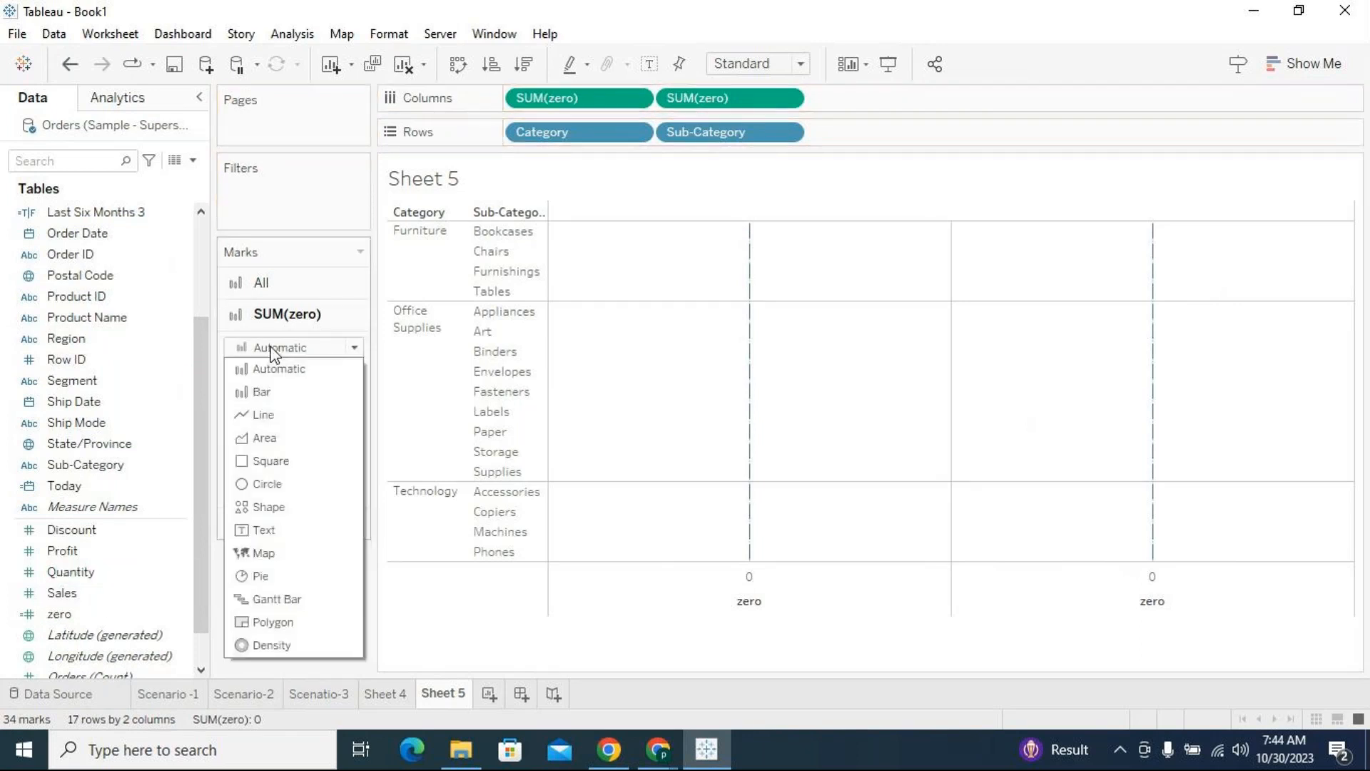
click(275, 459)
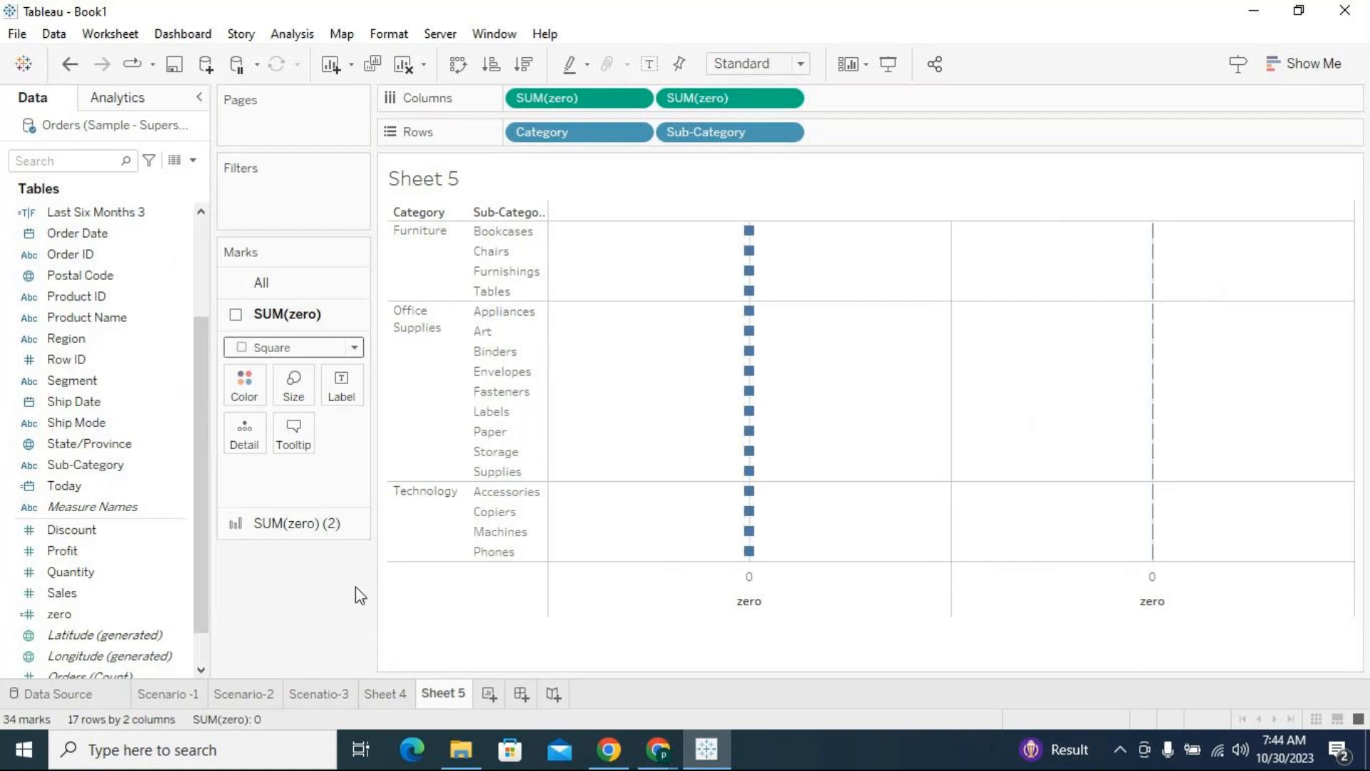
Combine the two SUM(zero) measures into a dual axis and synchronize the axes
click(788, 98)
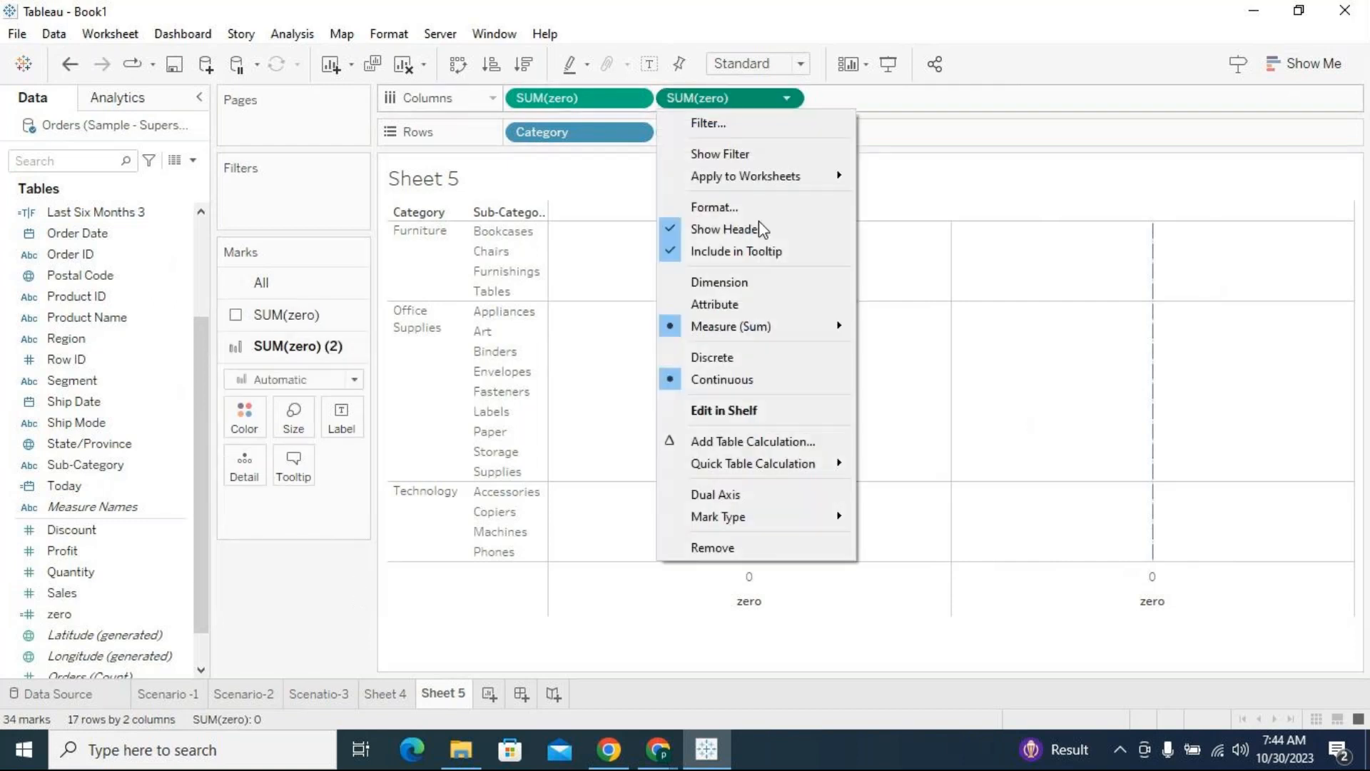
click(734, 486)
click(785, 100)
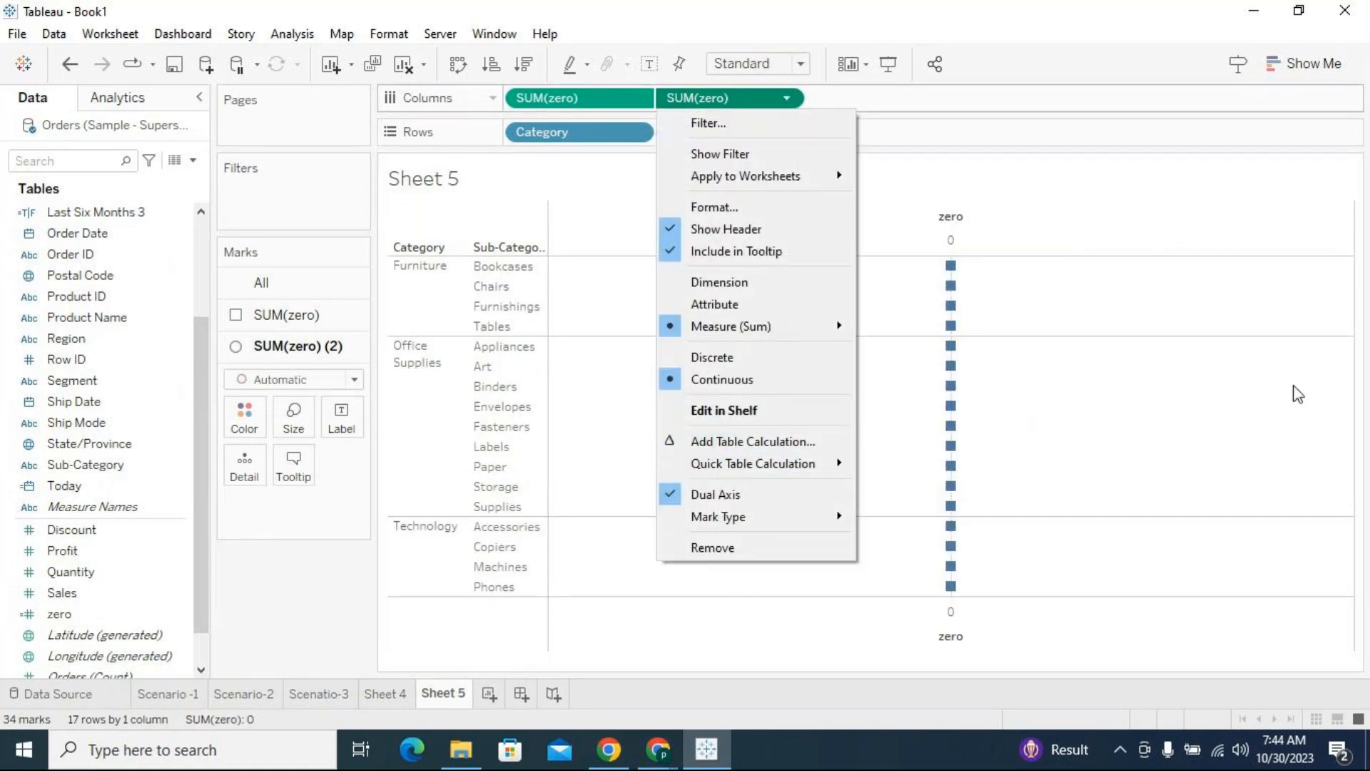
click(1297, 394)
click(1034, 611)
right_click(1036, 607)
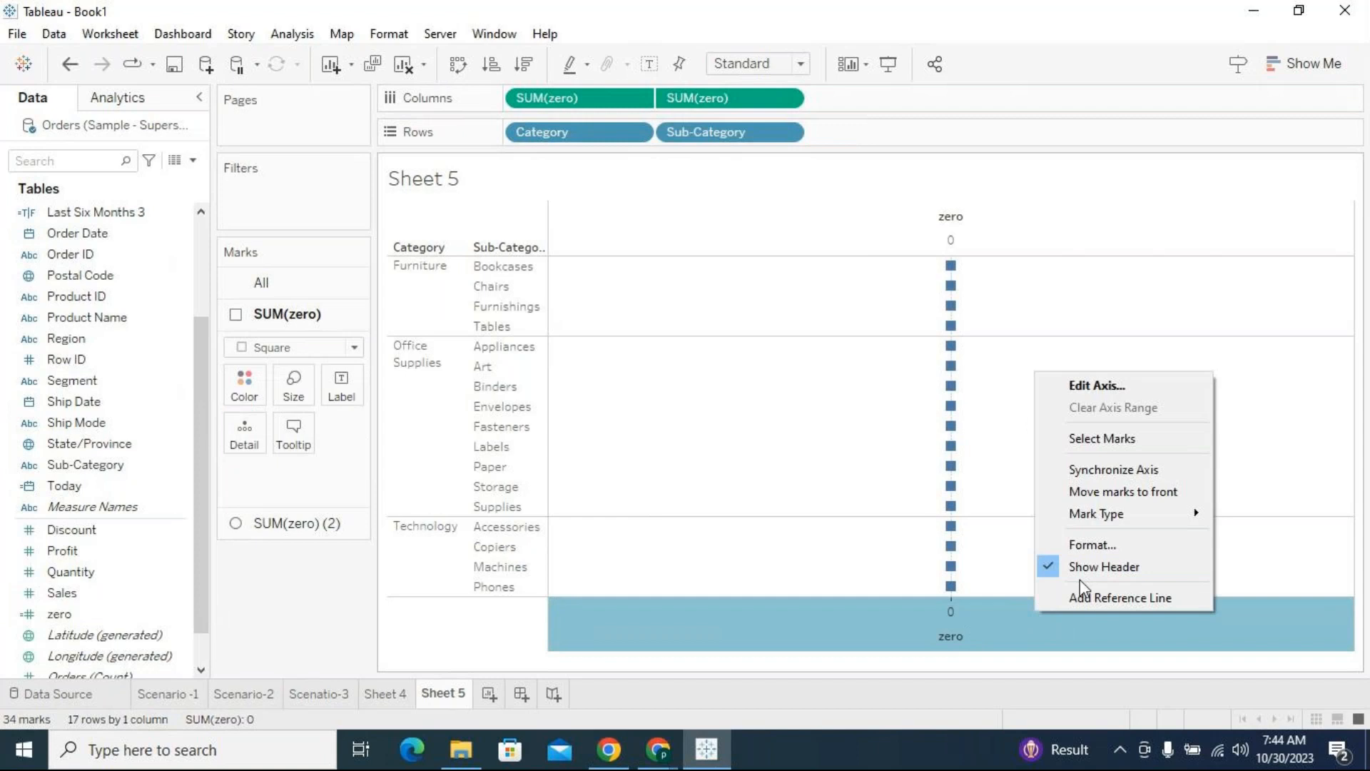
click(1111, 469)
click(811, 443)
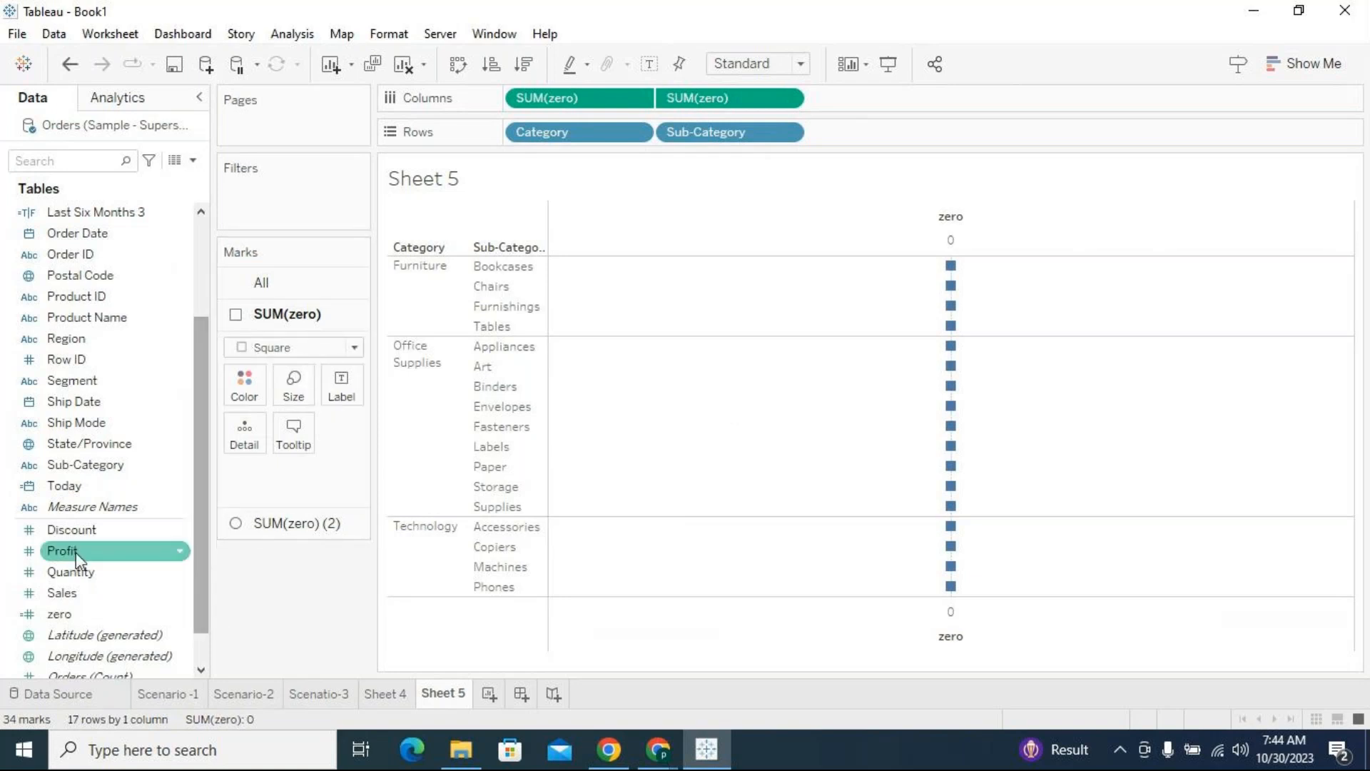
Color and label the first SUM(zero) square marks by SUM(Sales), and compare the result with Sheet 4
drag(79, 592, 243, 385)
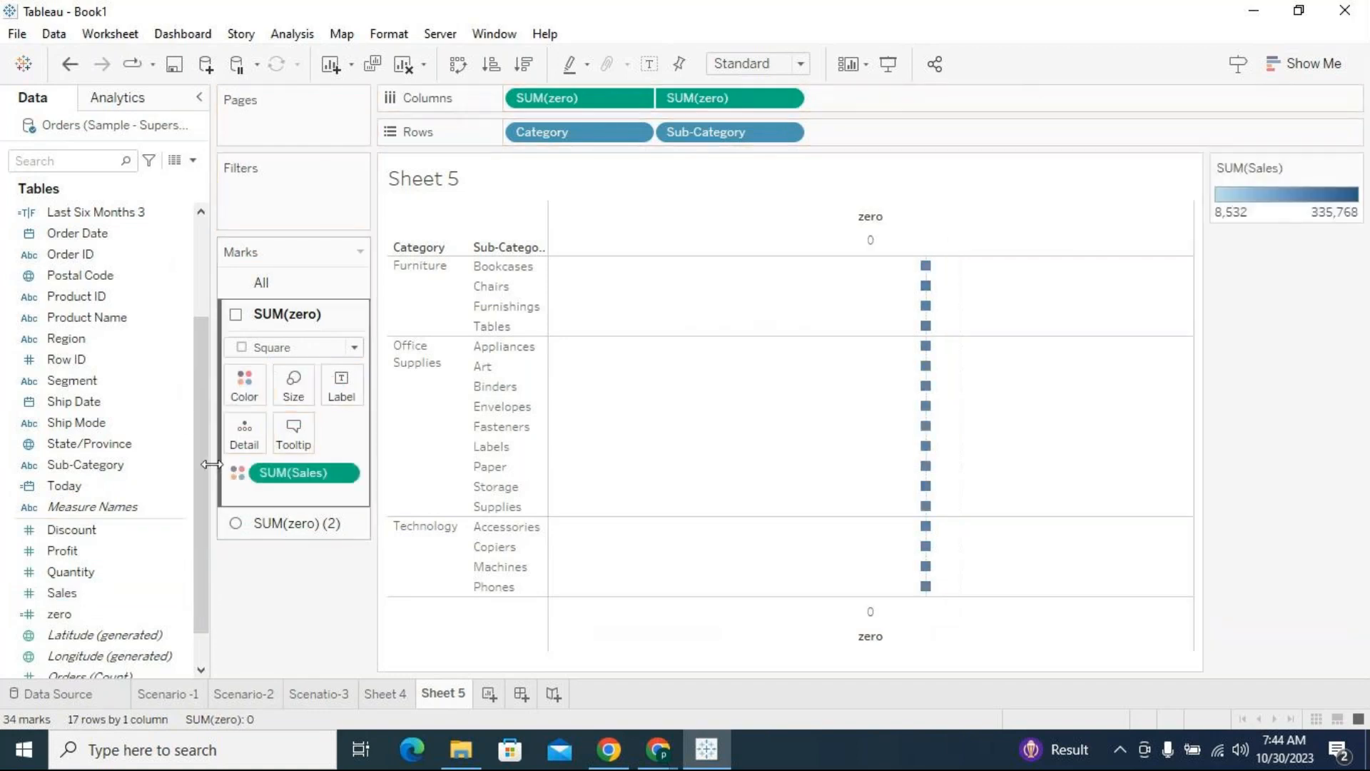
drag(101, 585, 336, 379)
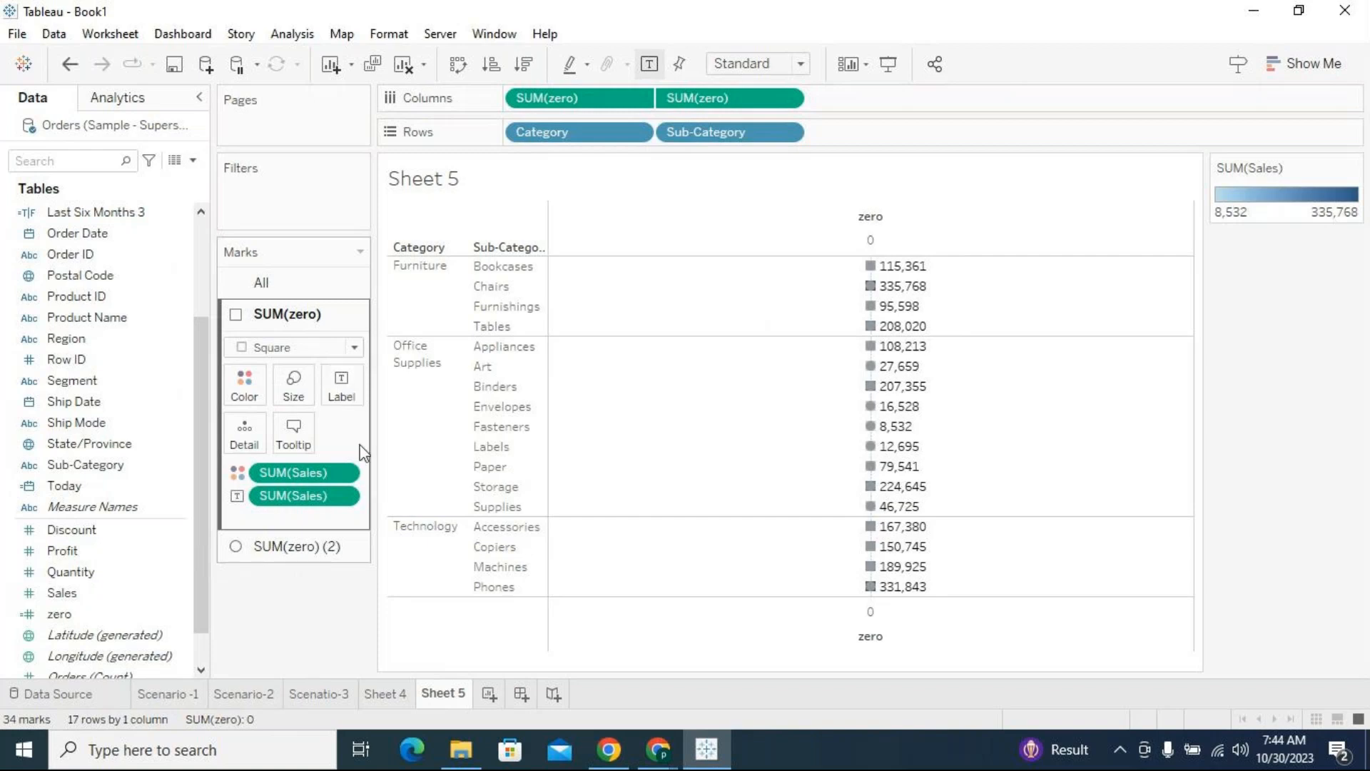
click(394, 692)
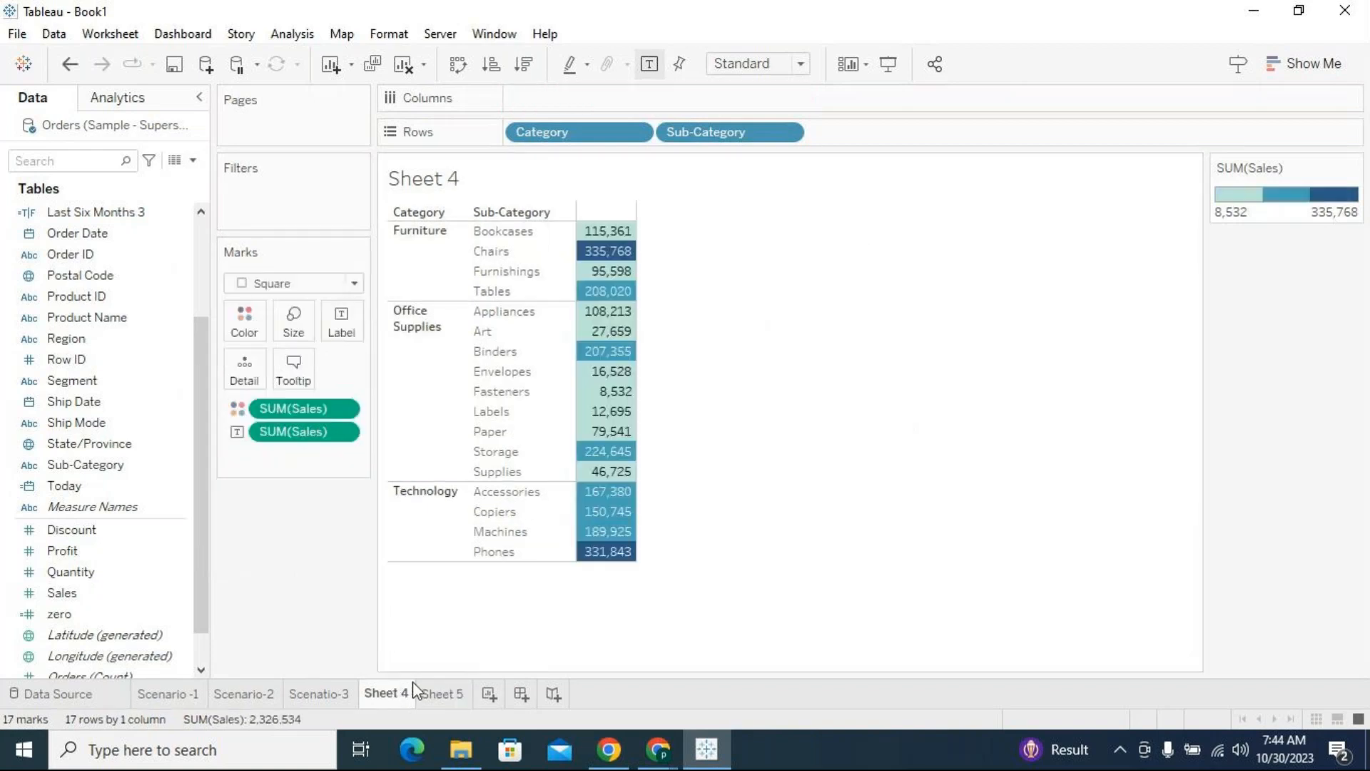
click(450, 695)
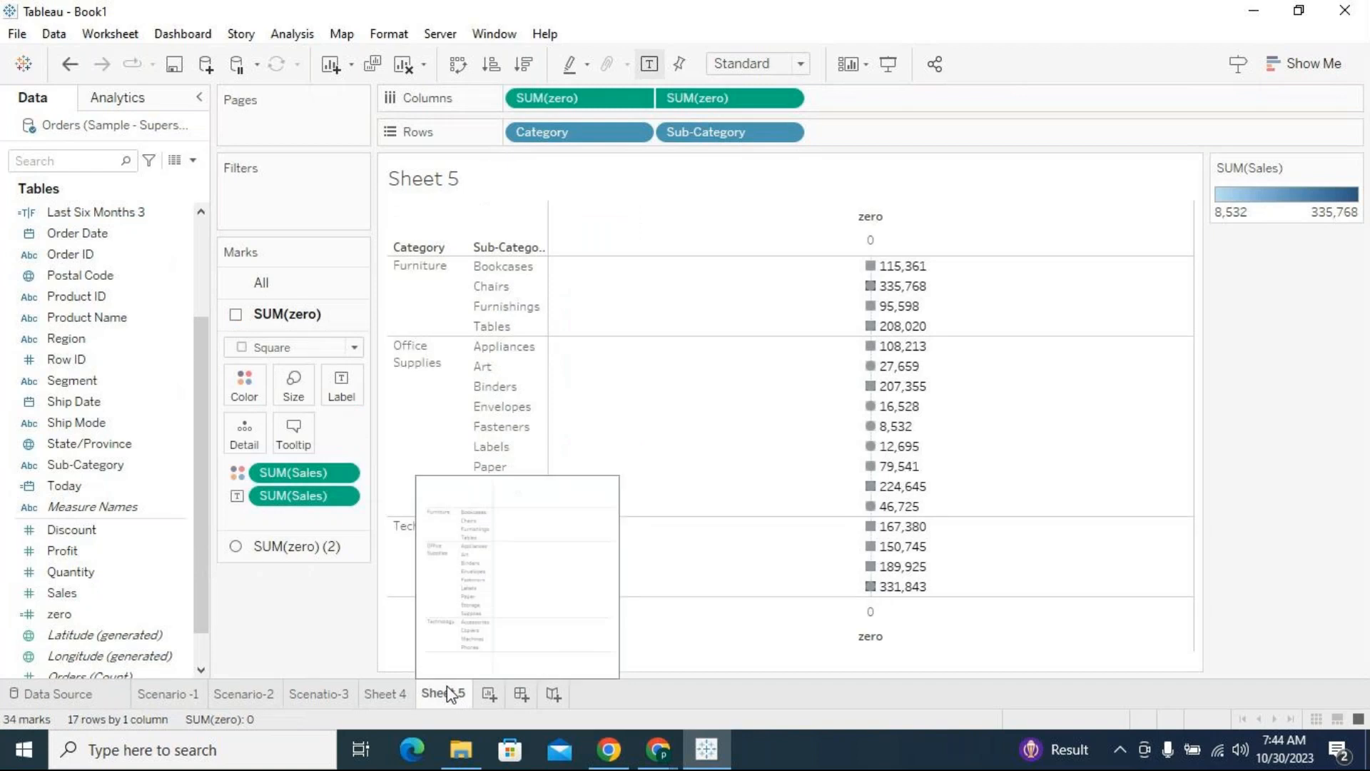
Compare the highlight table on Sheet 4 with the dual-axis version on Sheet 5, and inspect the Sheet 5 square marks
click(385, 693)
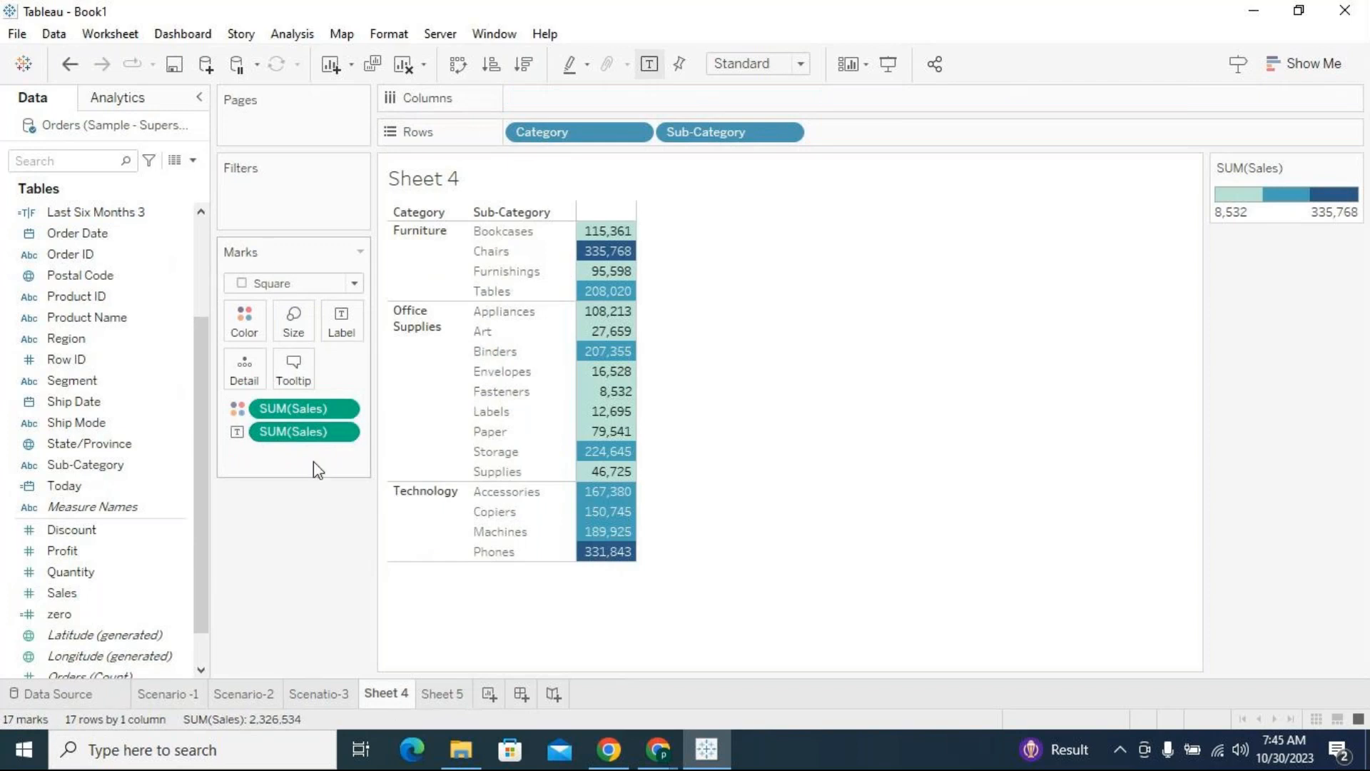
click(457, 696)
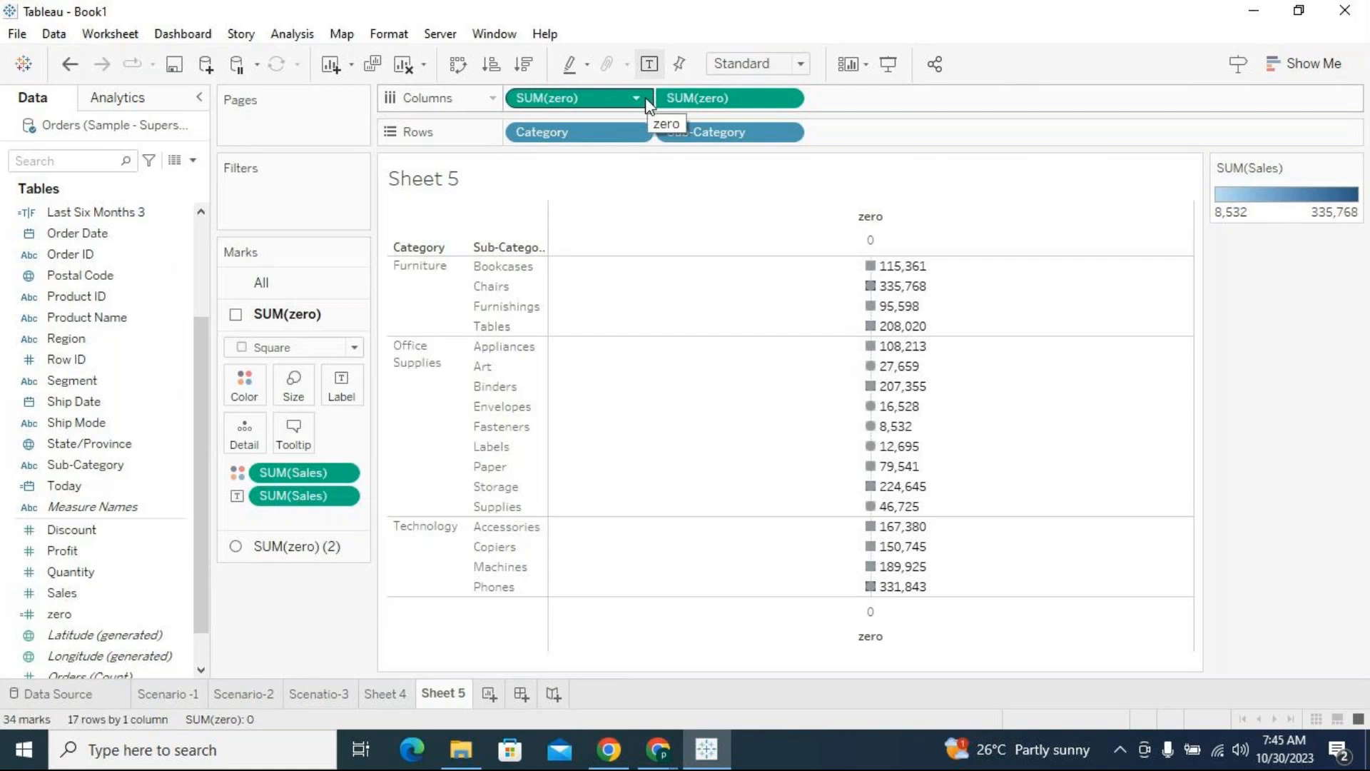
mouse_move(869, 272)
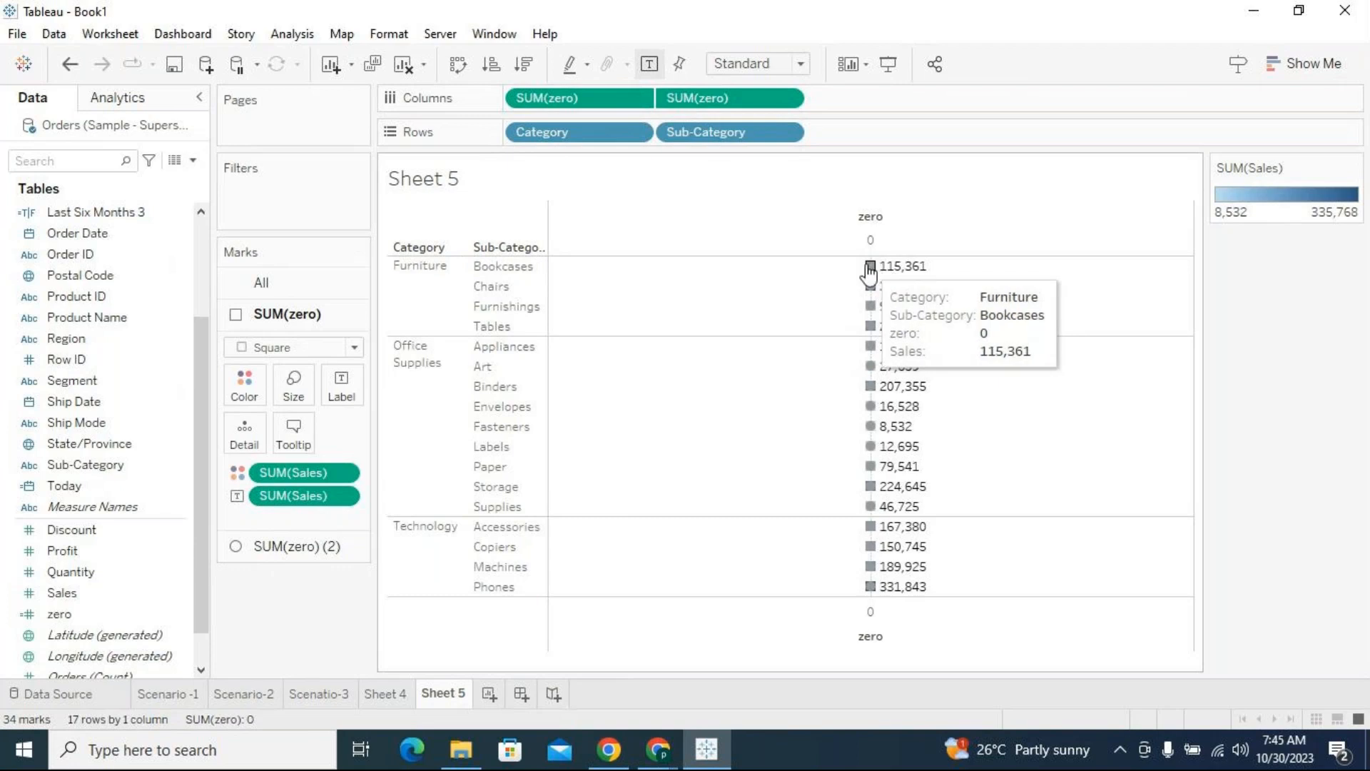
mouse_move(874, 591)
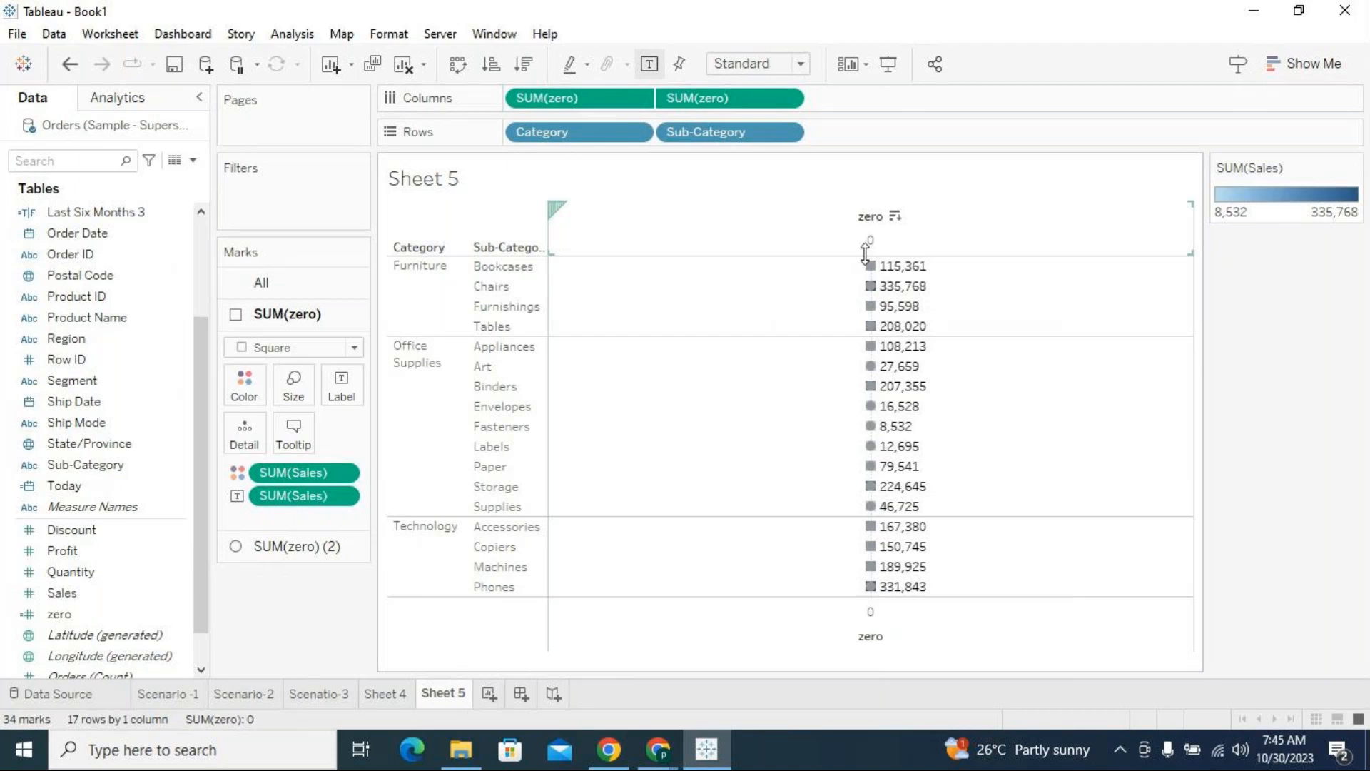
Duplicate Sheet 5 and remove both SUM(zero) measures from Columns in the copy
right_click(445, 692)
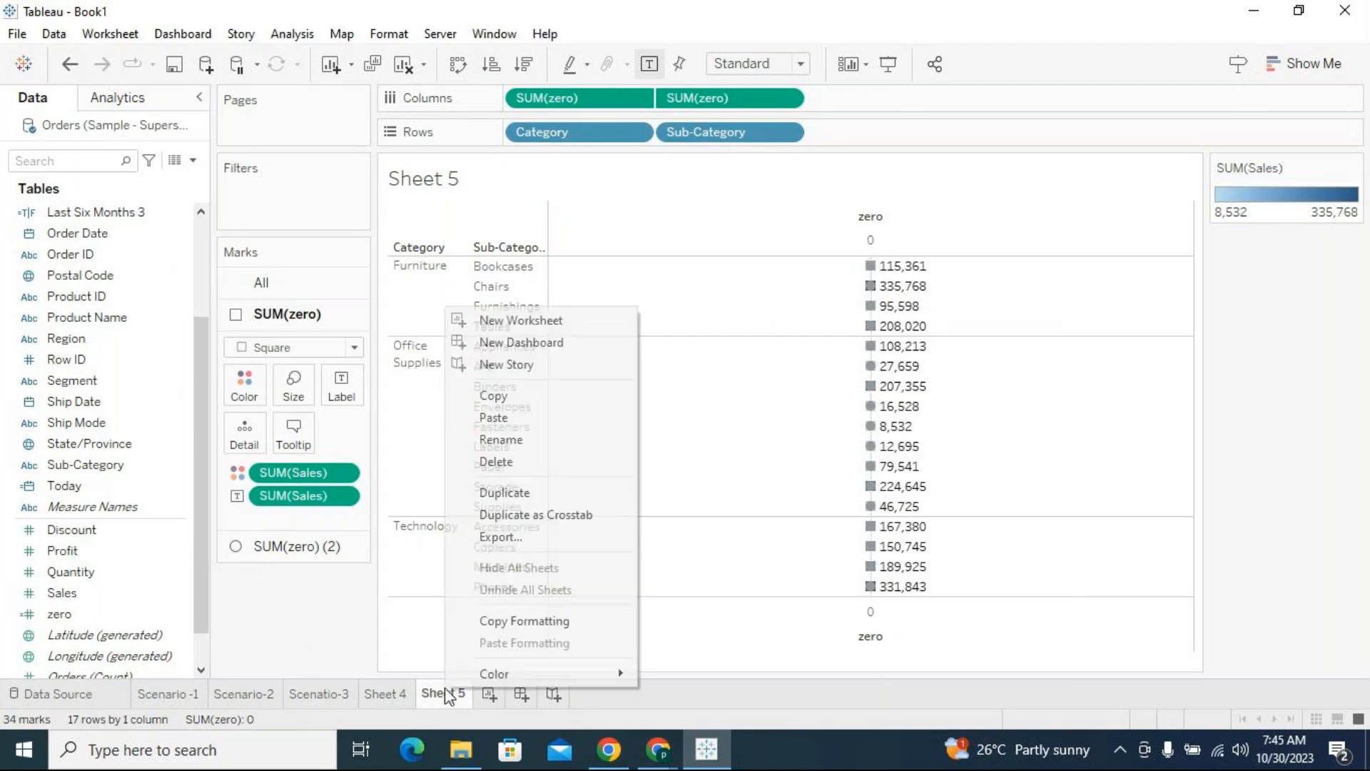
click(525, 495)
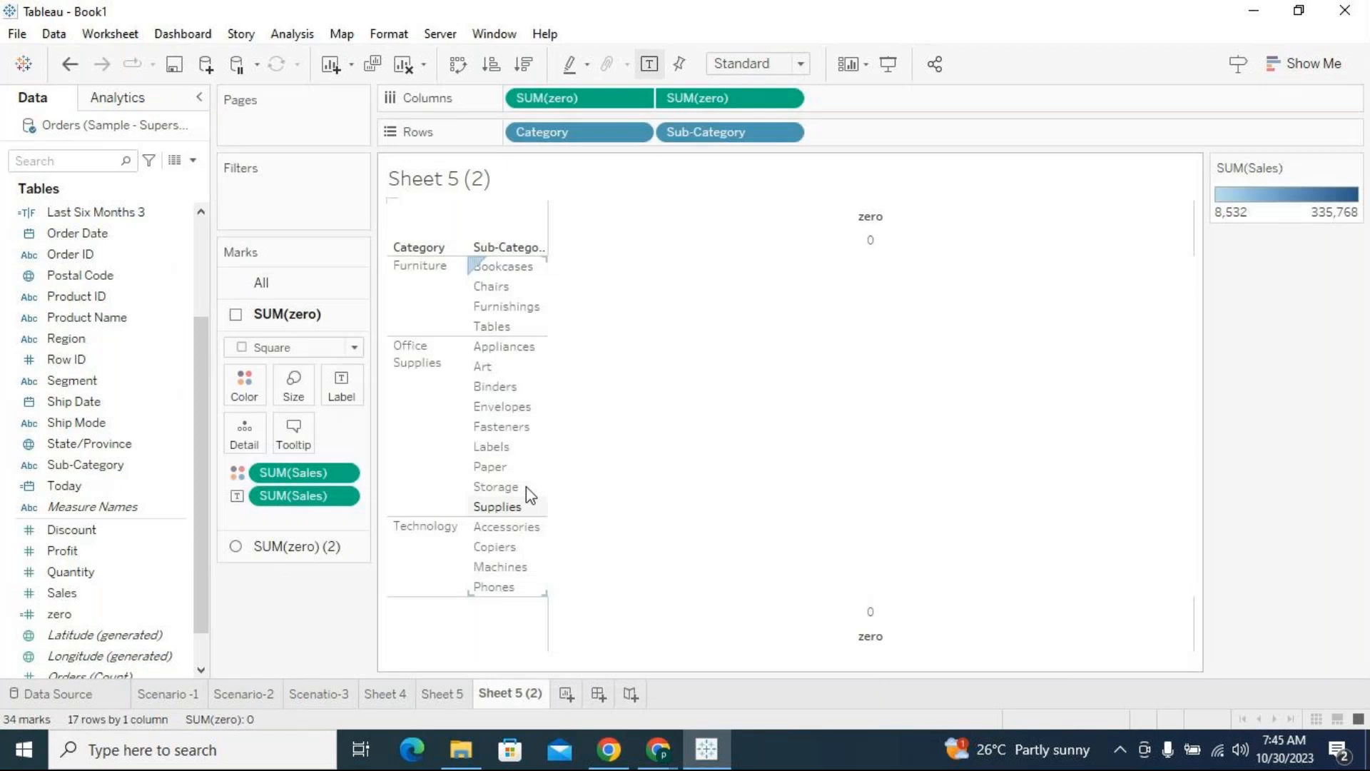
click(636, 98)
click(581, 523)
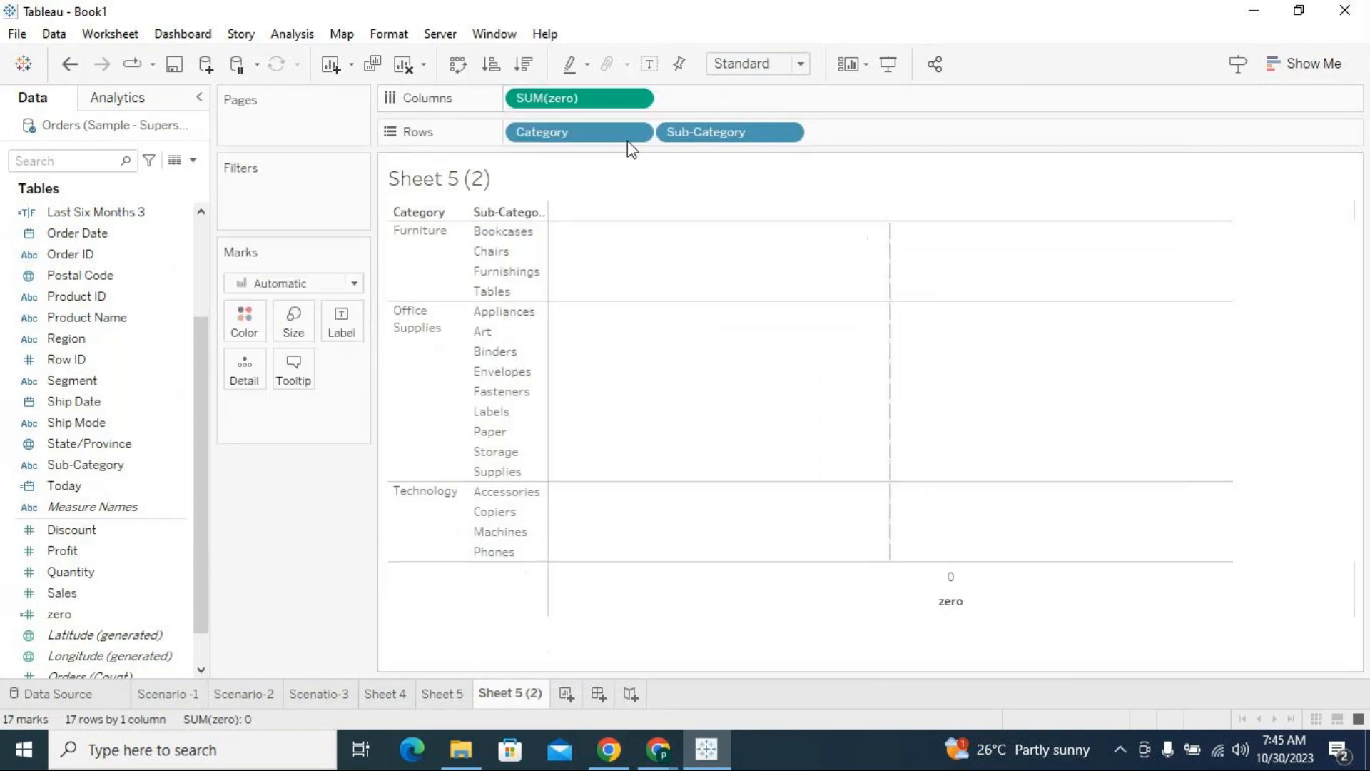
click(636, 98)
click(596, 507)
Place SUM(Sales) on Columns twice and combine the pair into a dual axis with synchronized axes
drag(68, 592, 670, 102)
drag(60, 596, 728, 98)
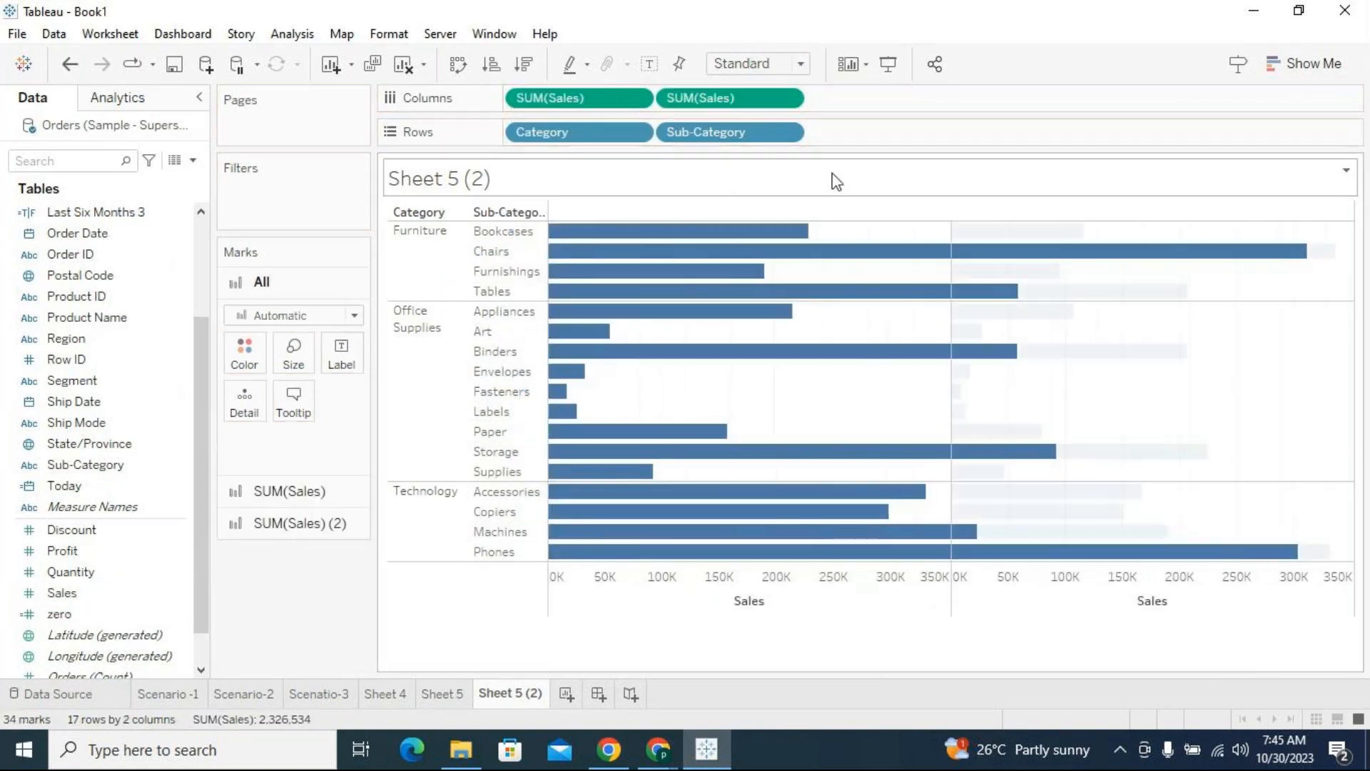
click(782, 96)
click(749, 494)
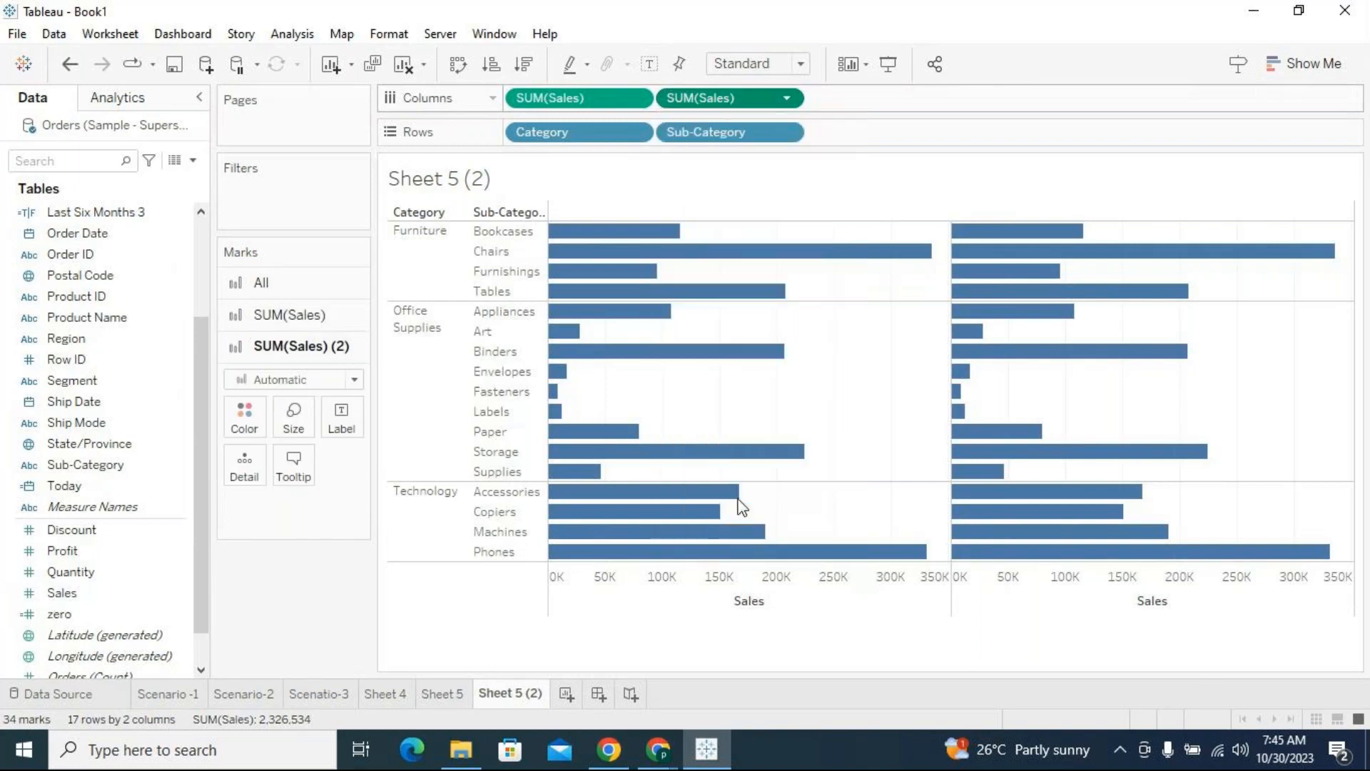
click(787, 98)
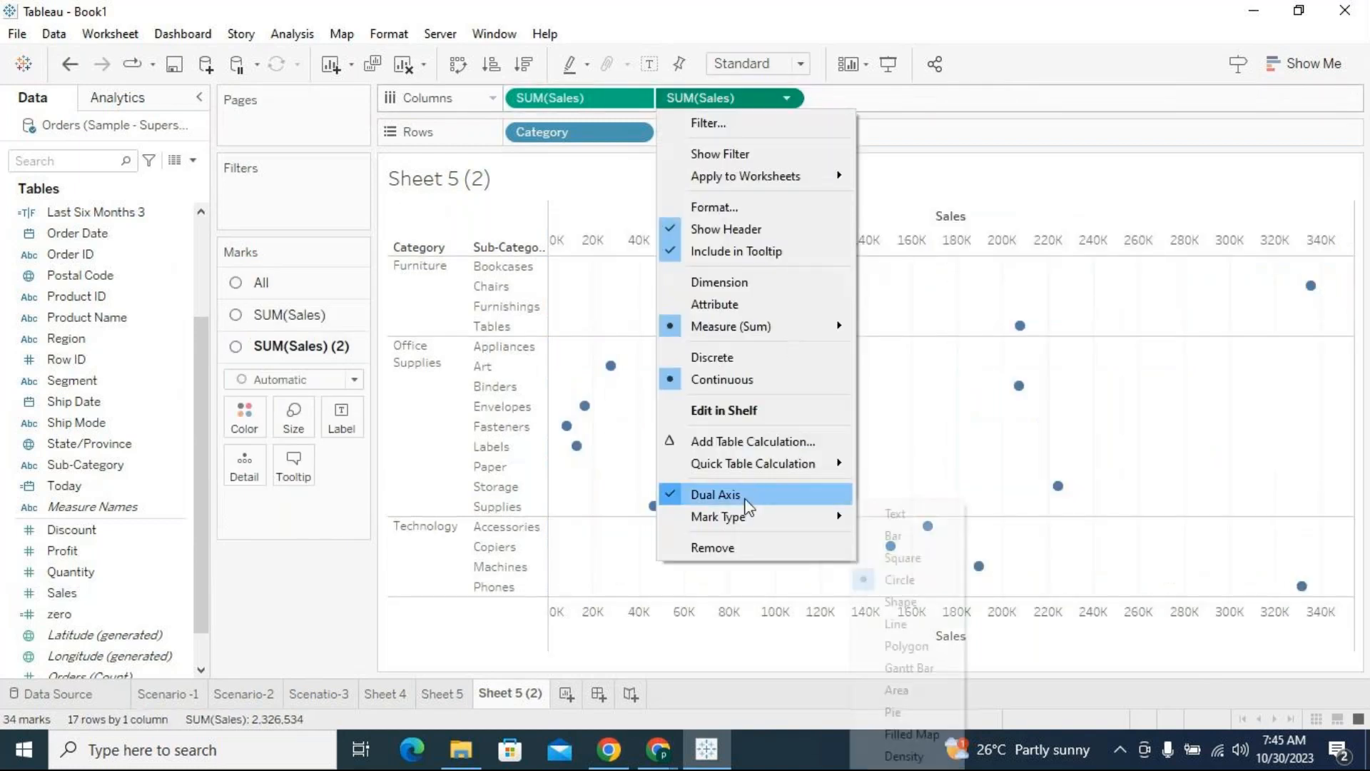
click(1123, 390)
right_click(1128, 627)
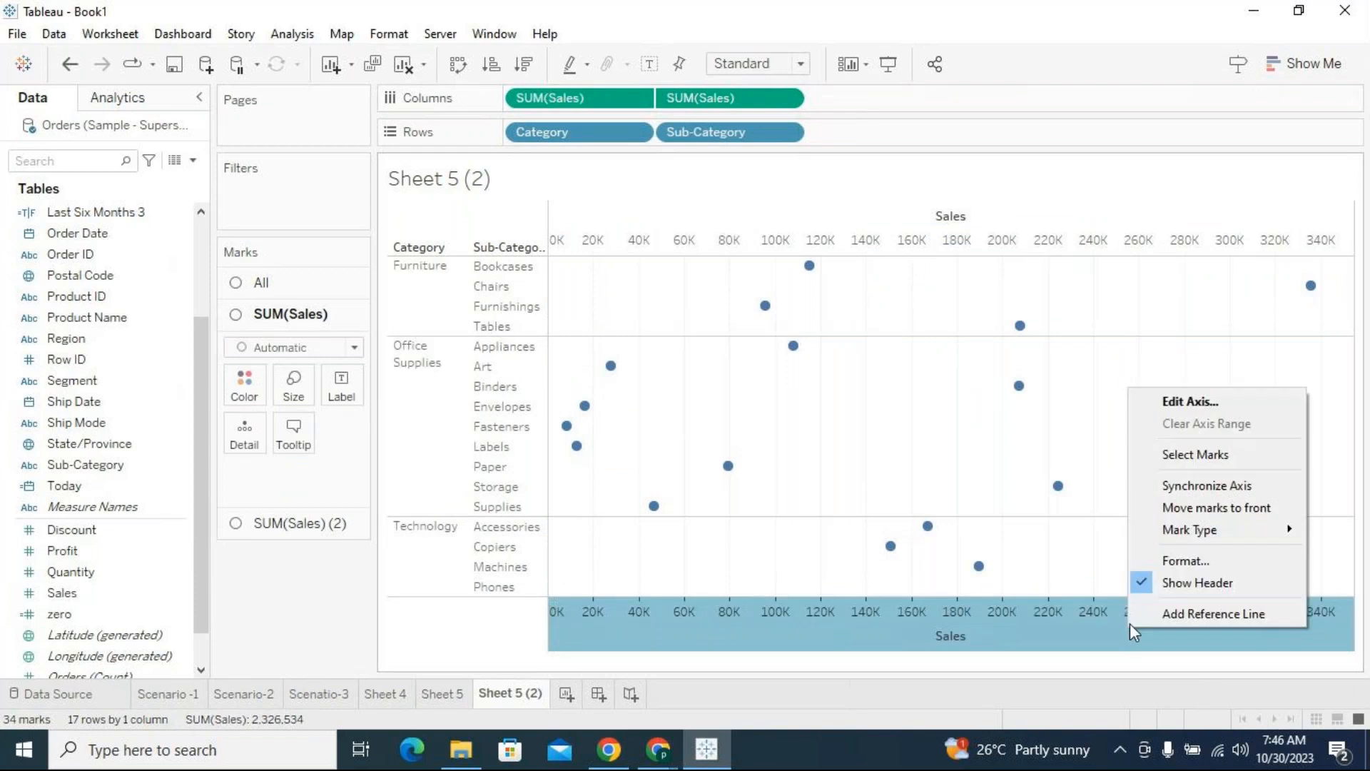
click(1222, 485)
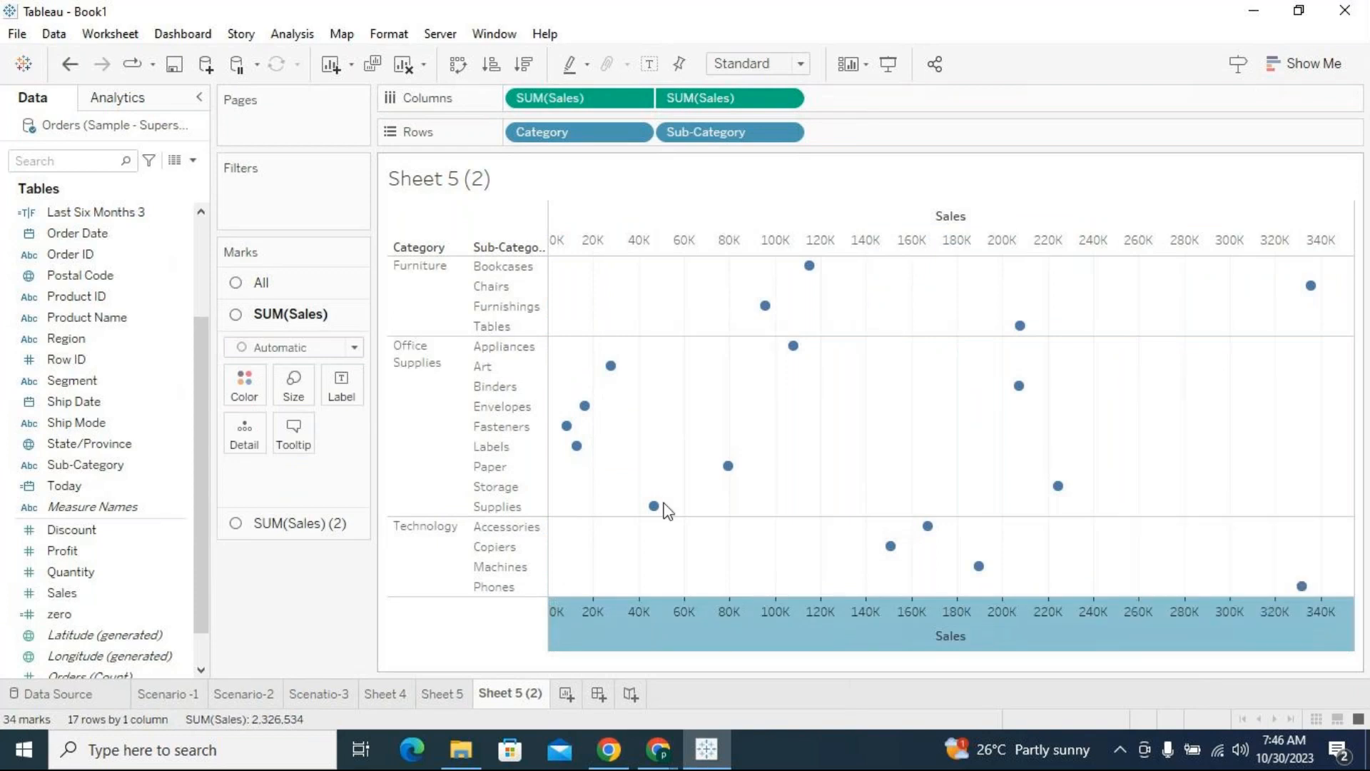
Change the mark type of both SUM(Sales) measures to Square
click(277, 347)
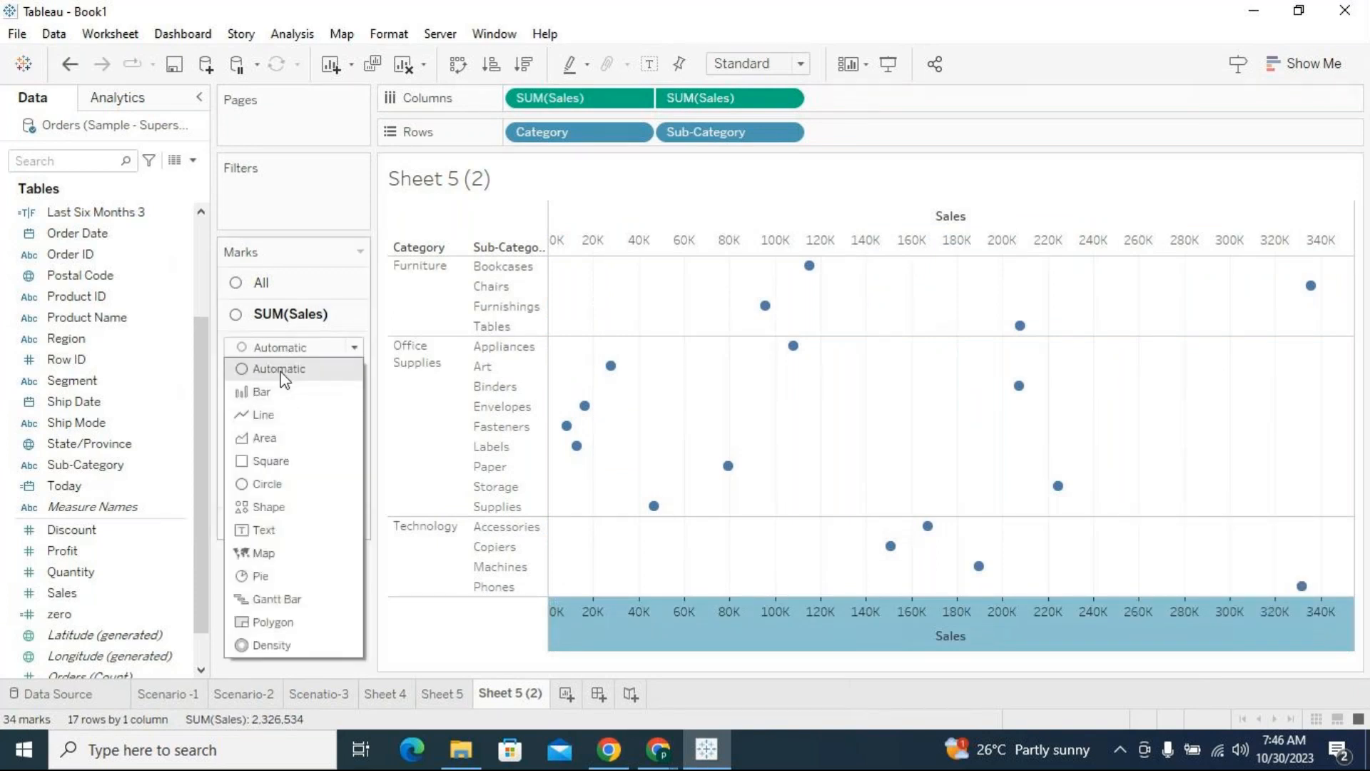
click(270, 462)
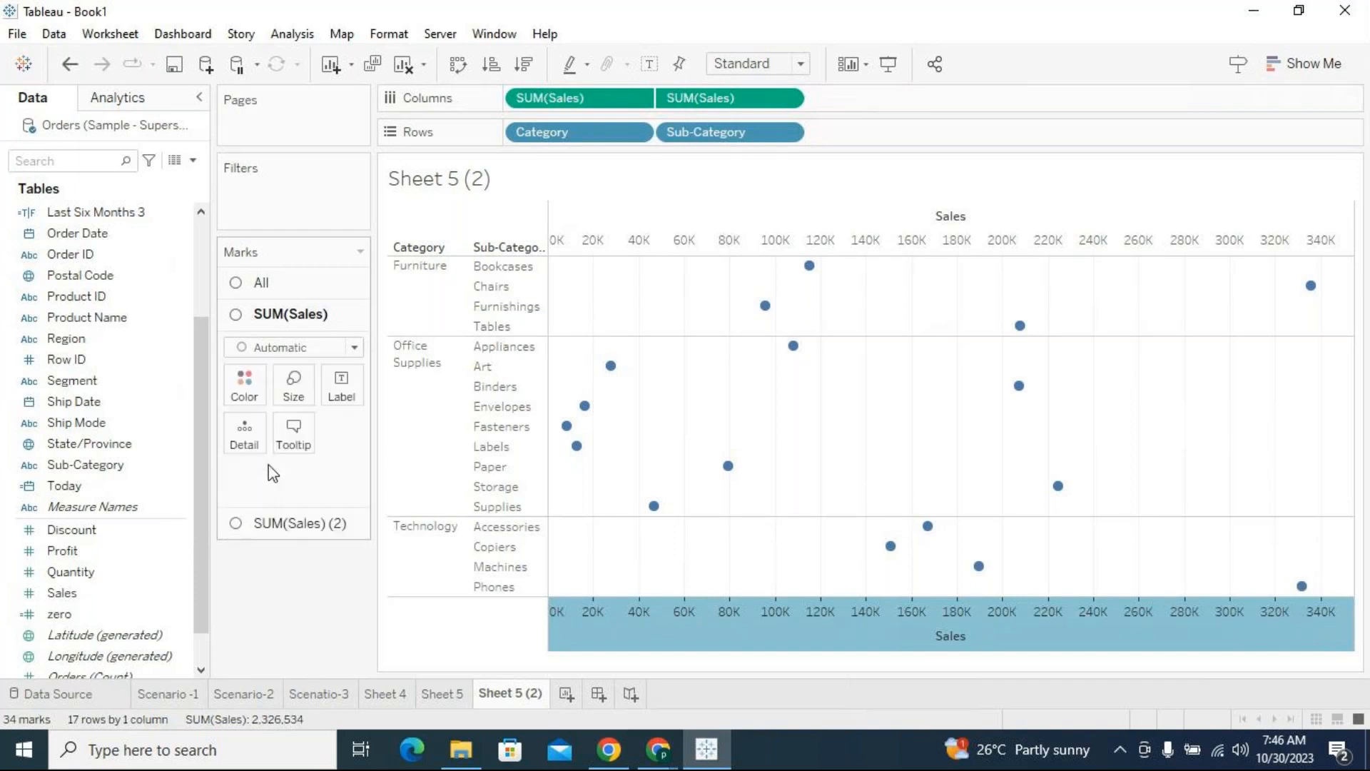
click(279, 532)
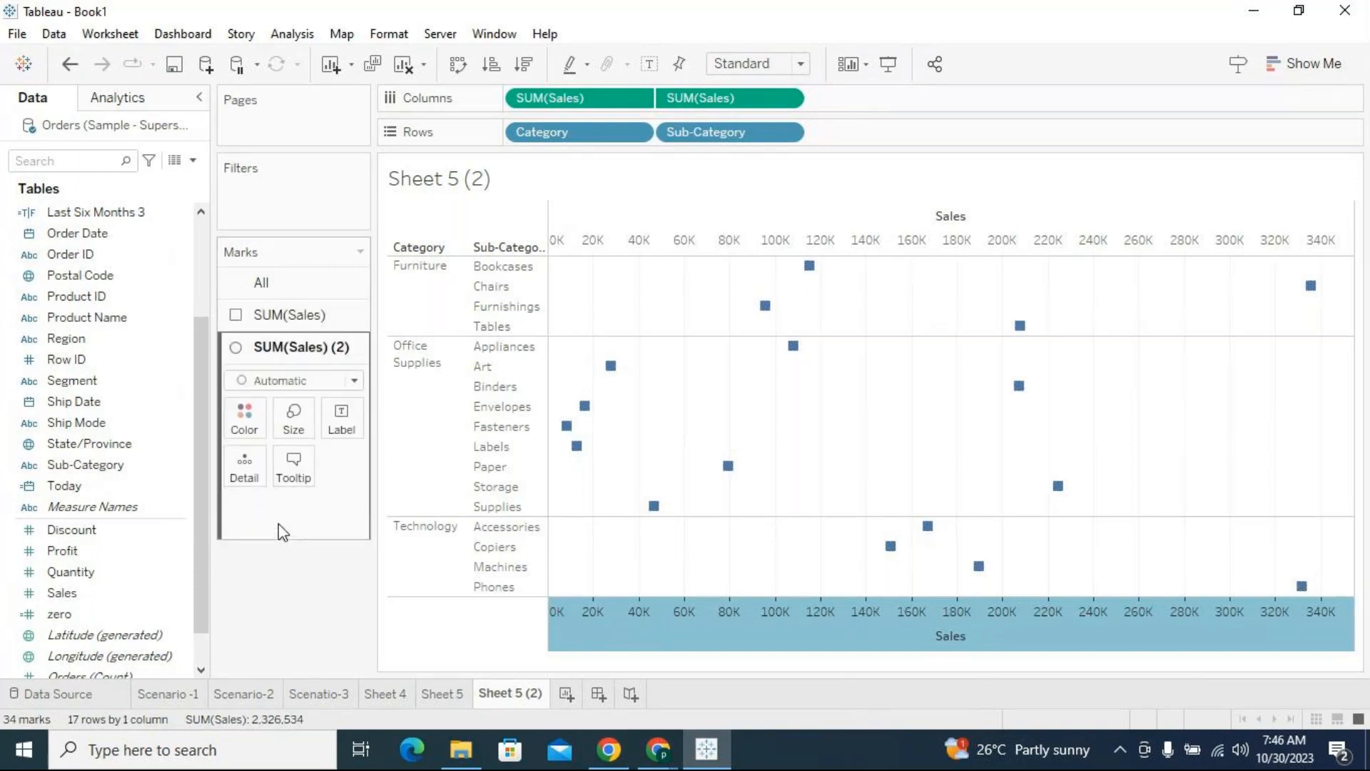
click(269, 380)
click(261, 492)
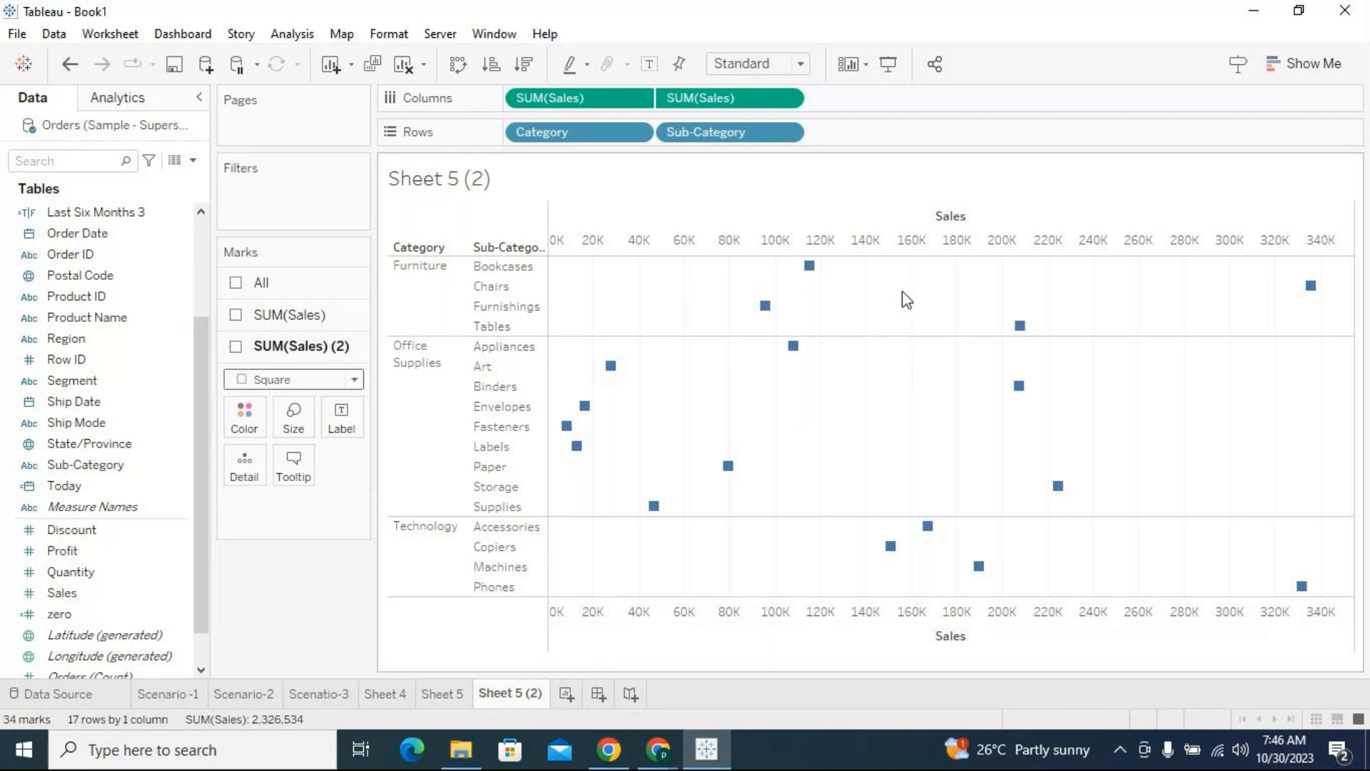
Examine the position and tooltip details of the Bookcases square on the Sales axis
mouse_move(809, 268)
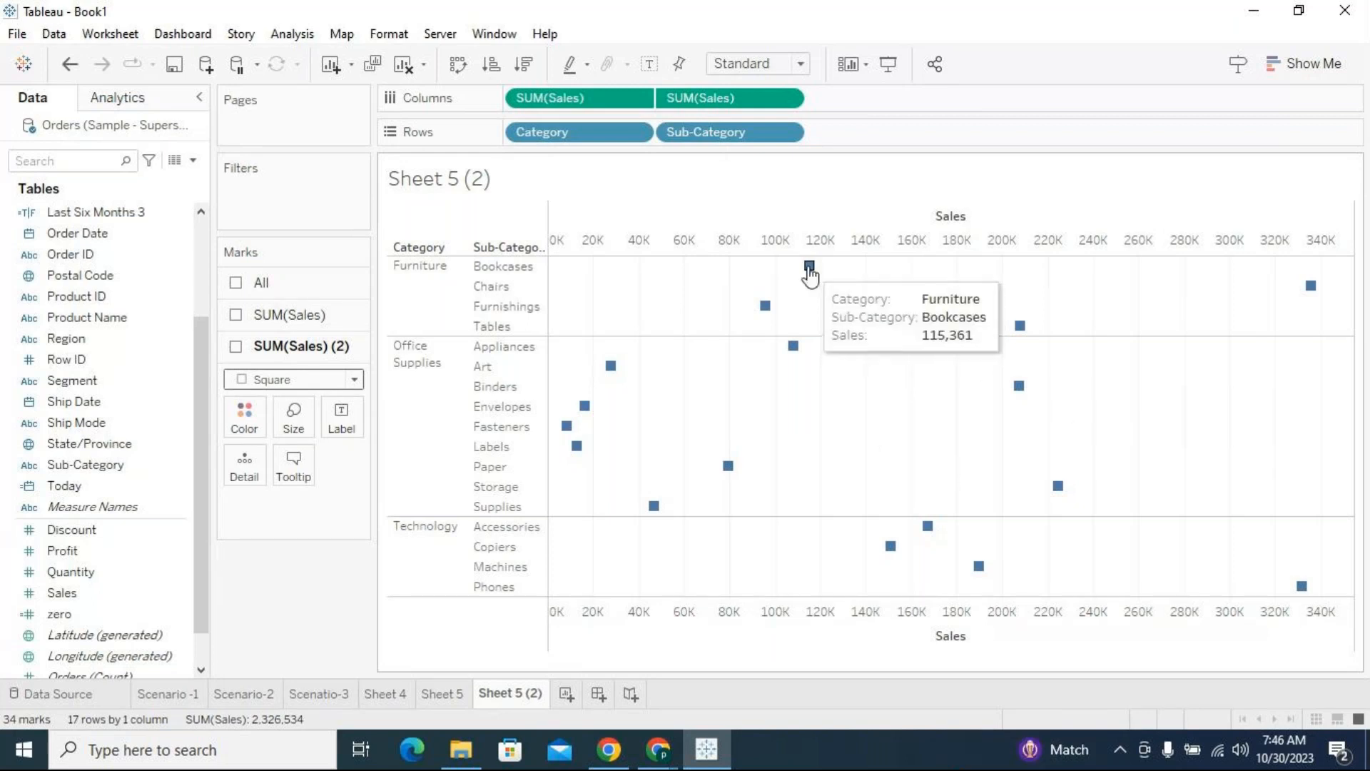
click(511, 266)
mouse_move(809, 268)
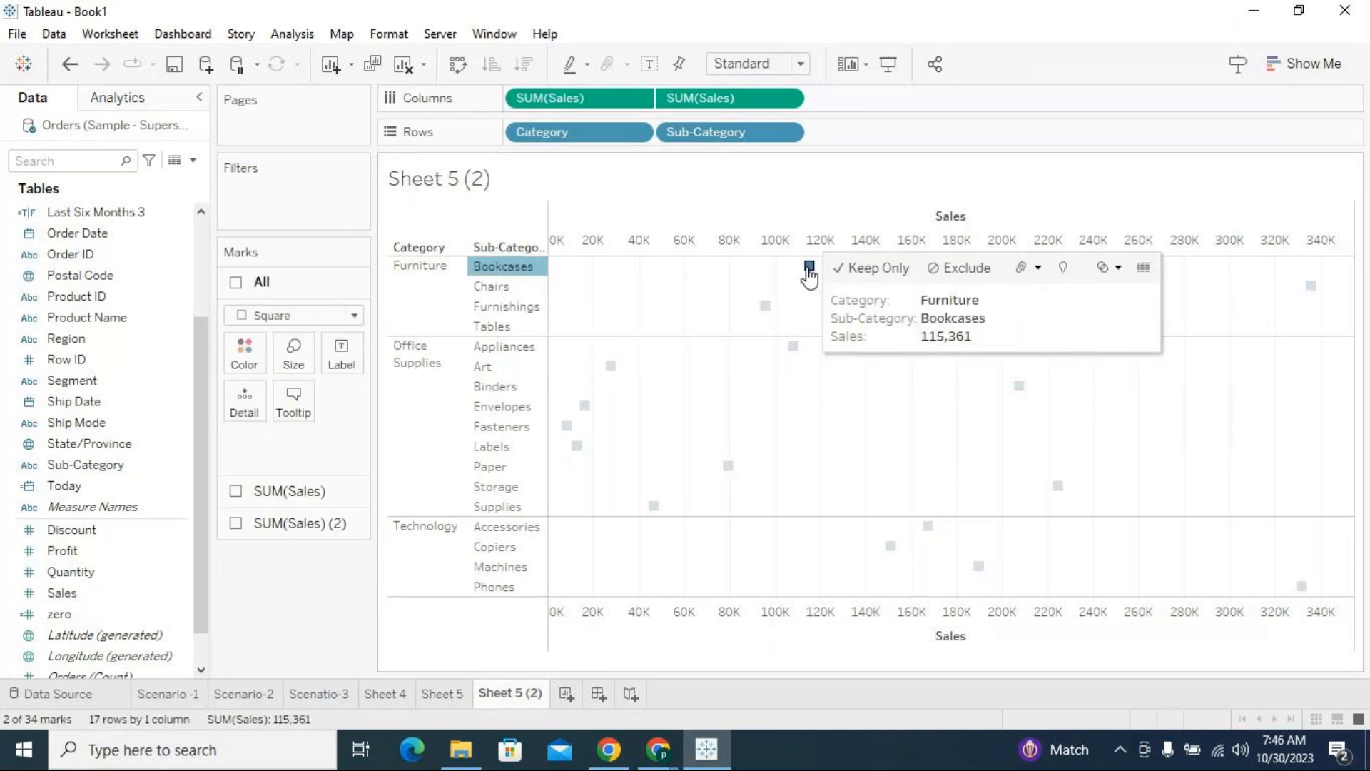
click(737, 285)
mouse_move(814, 278)
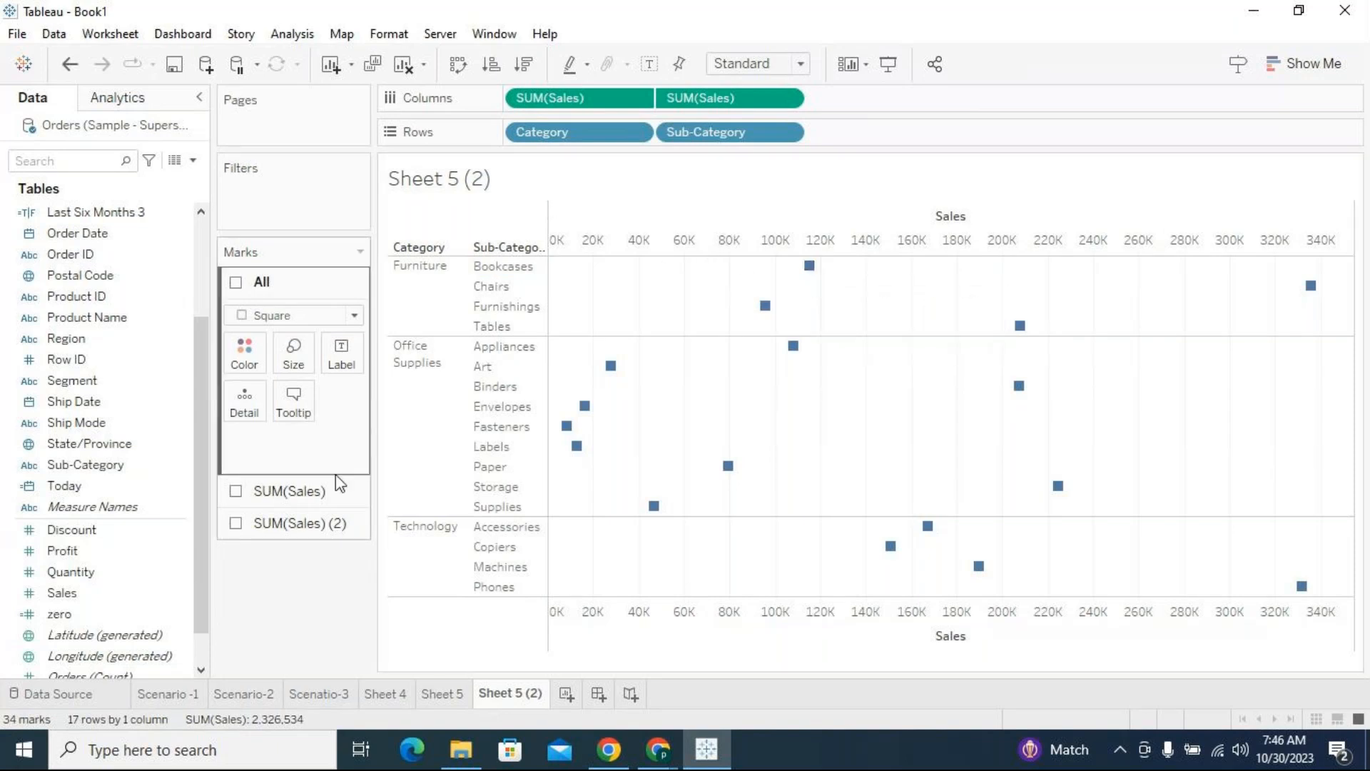
Add SUM(Profit) to Columns twice after the Sales measures and combine the pair into a dual axis with synchronized axes
drag(69, 558, 946, 99)
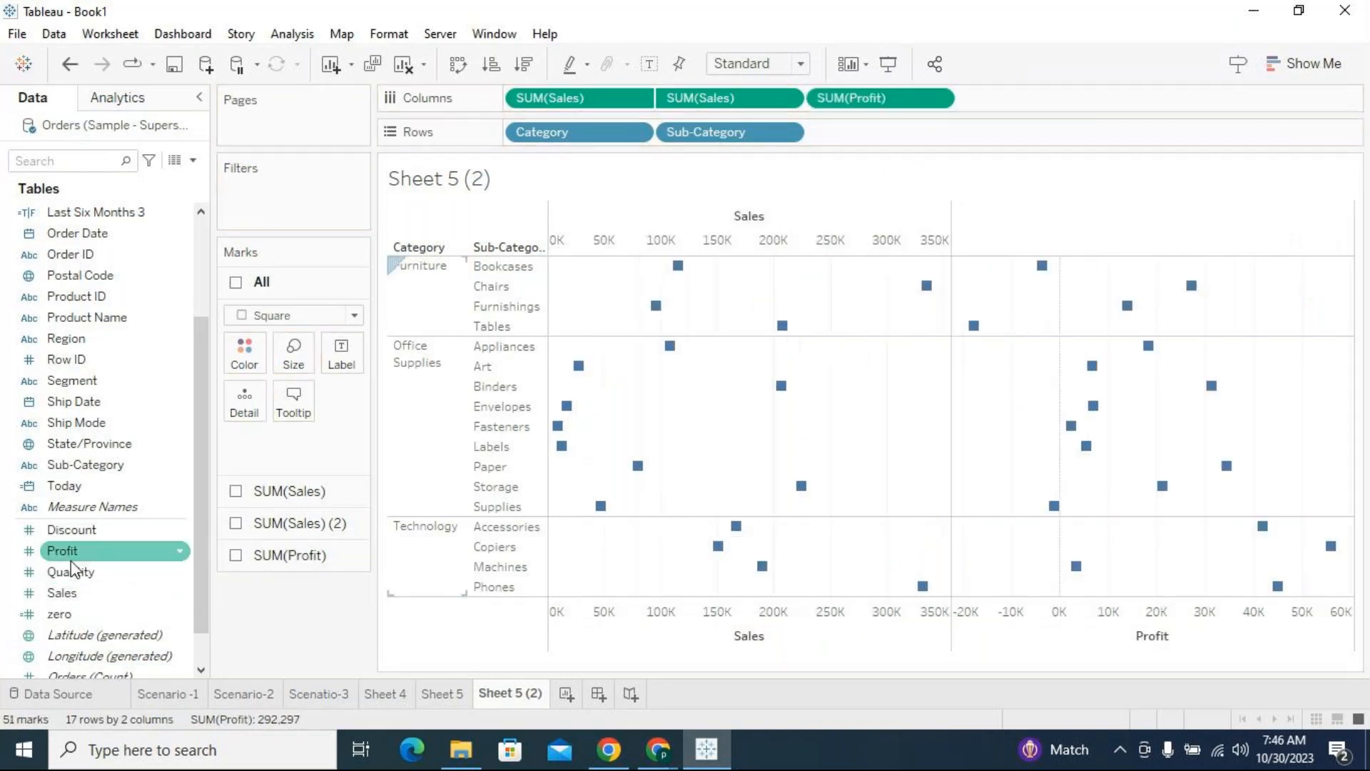
drag(68, 550, 1063, 103)
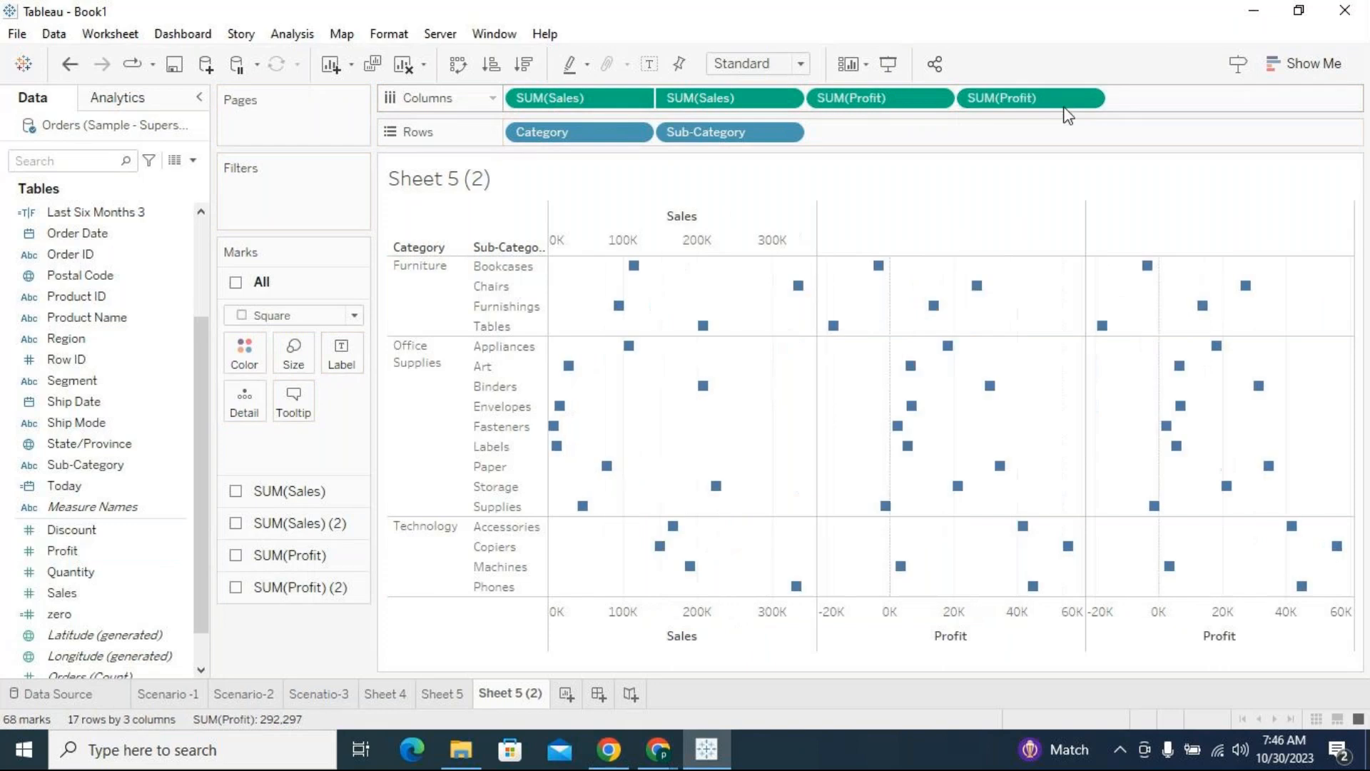
click(1088, 100)
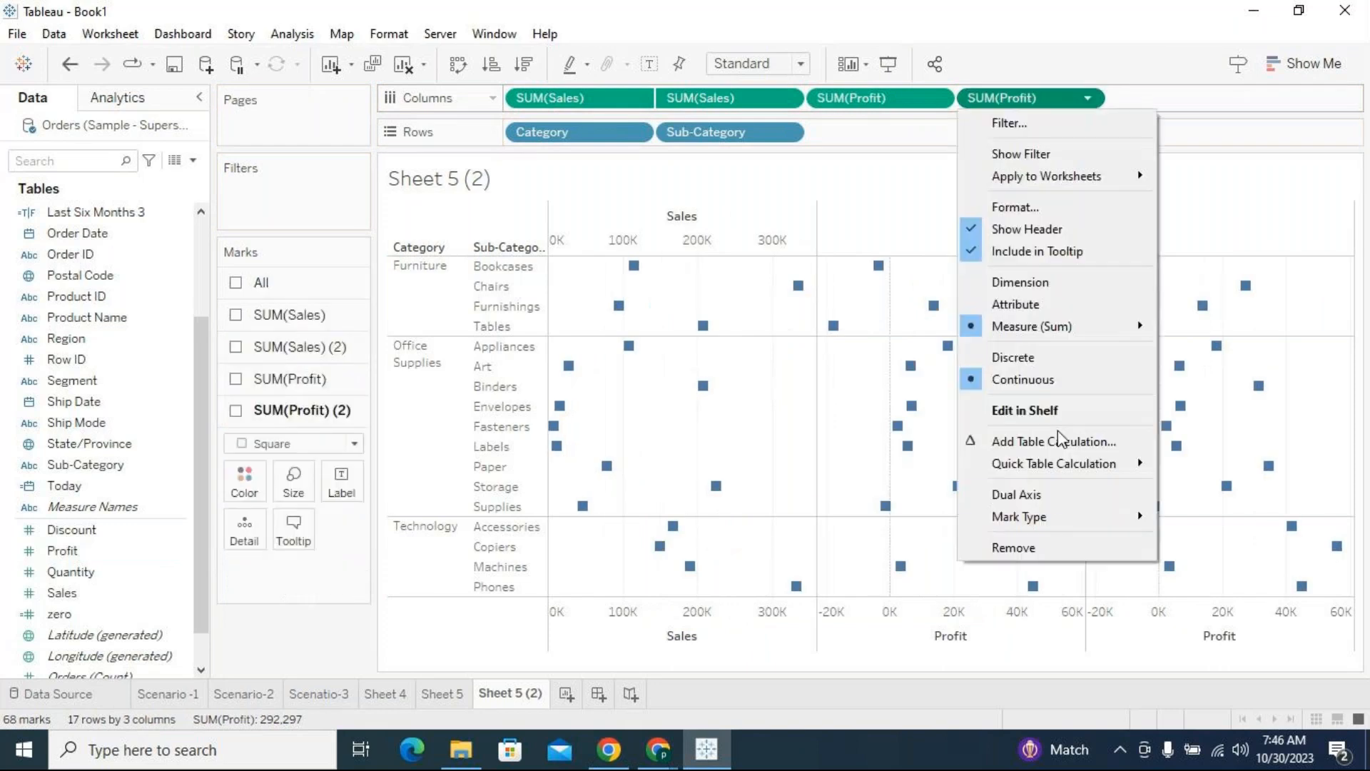
click(1053, 494)
click(1088, 99)
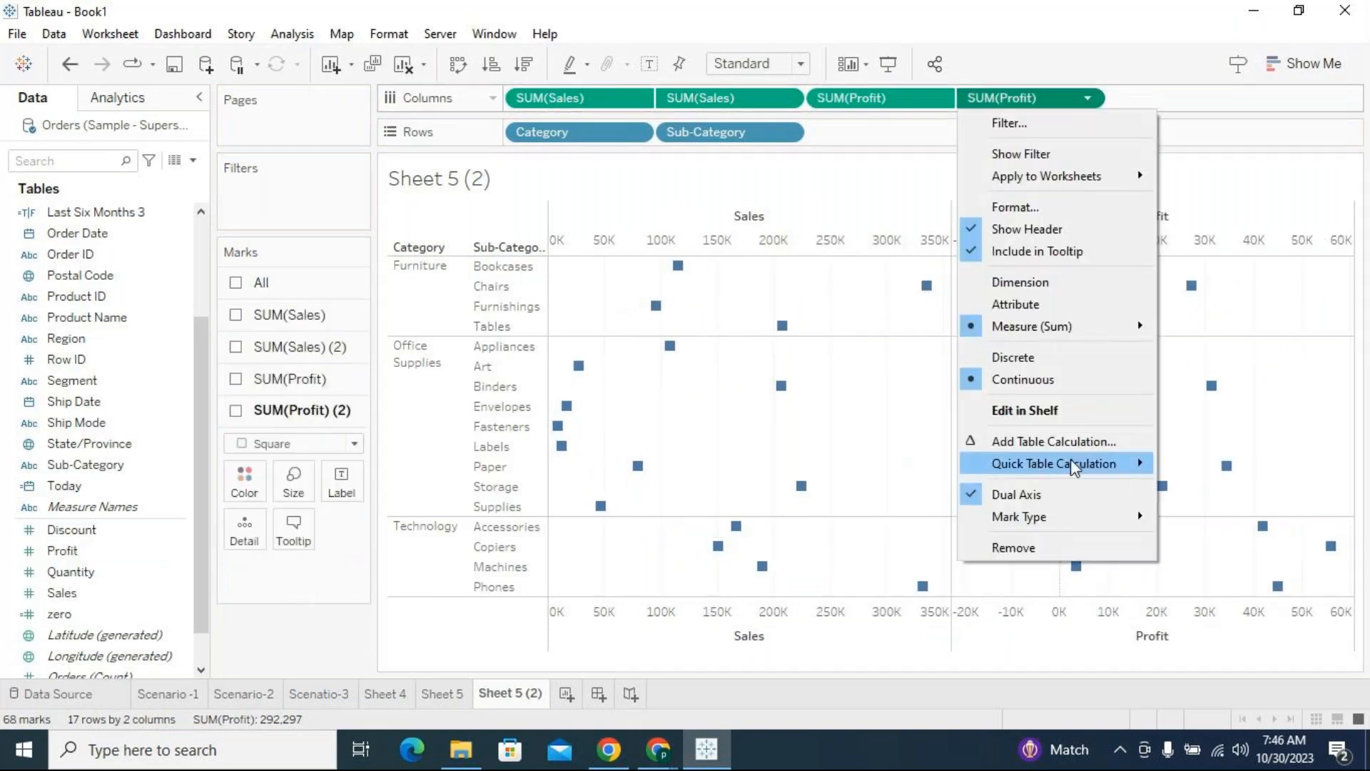
mouse_move(1072, 464)
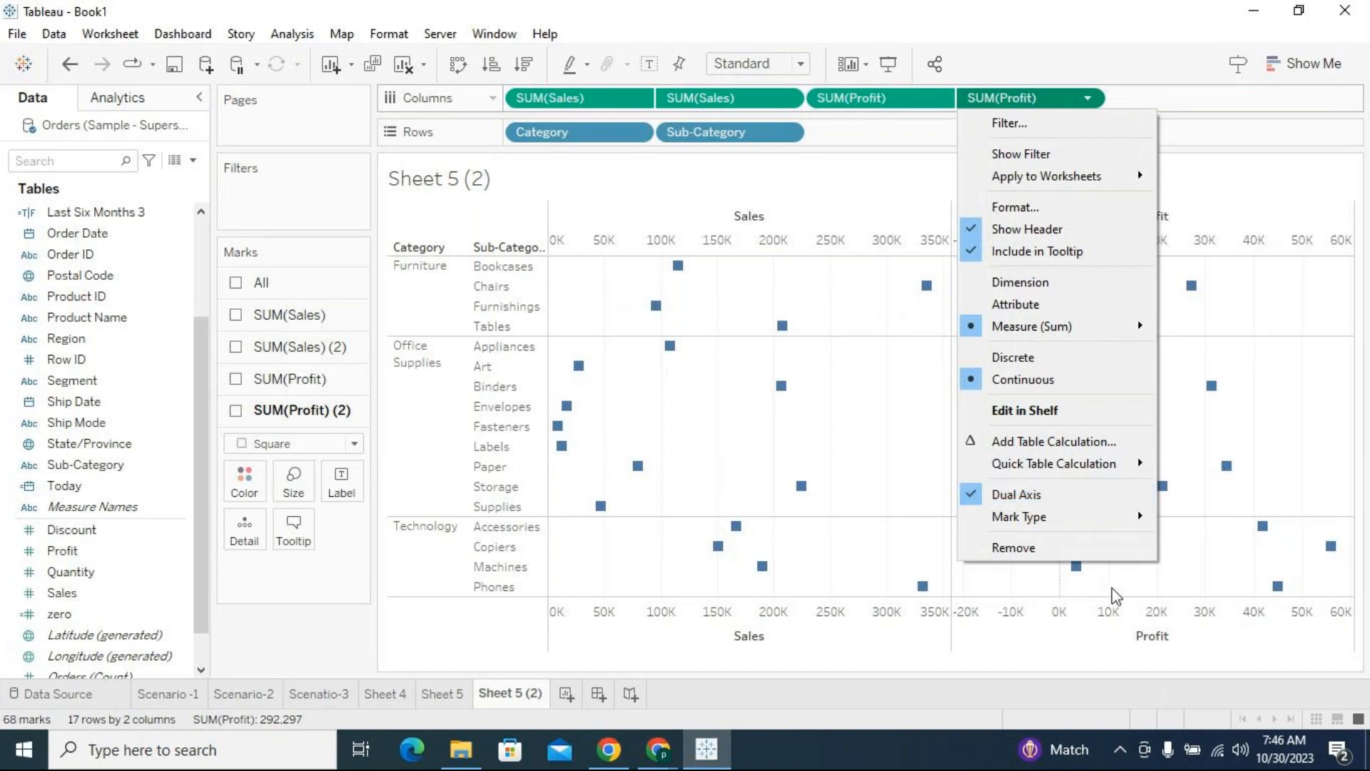
right_click(1117, 625)
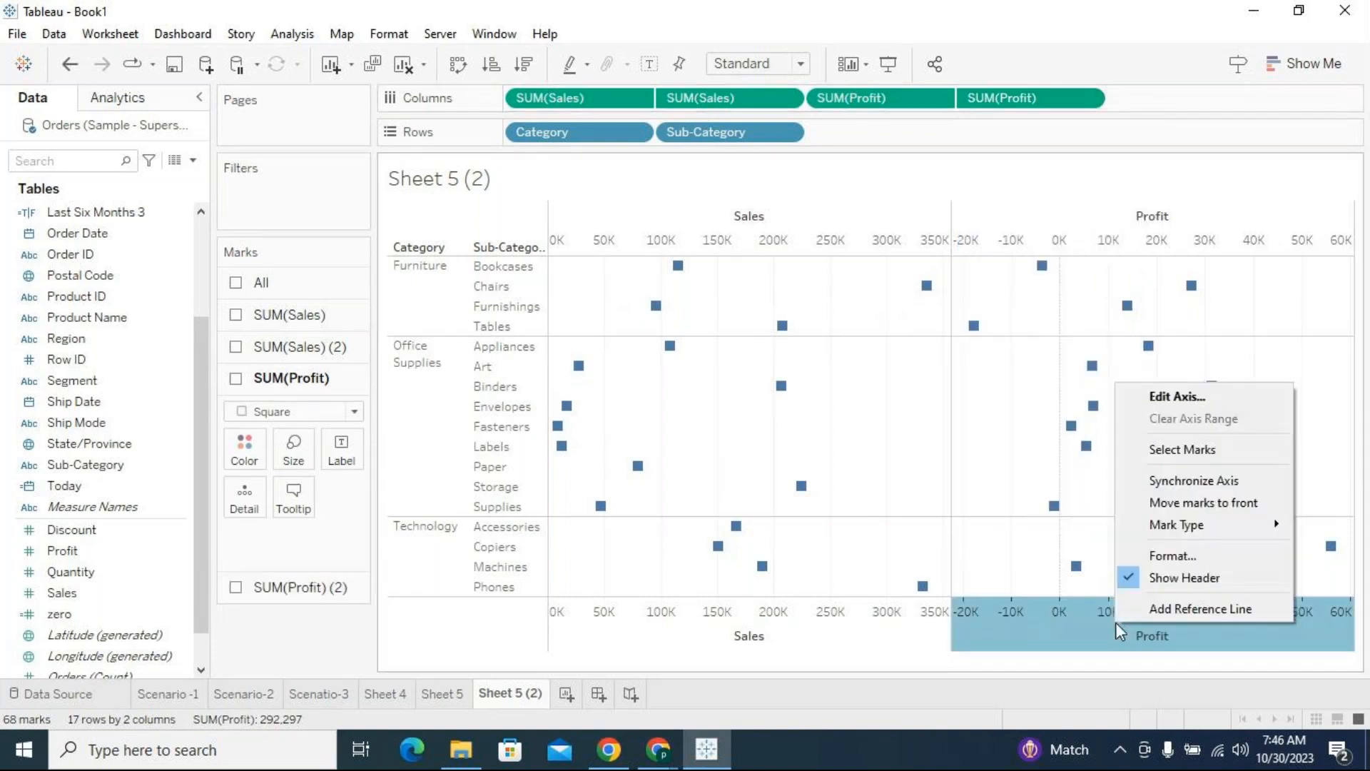
click(1181, 480)
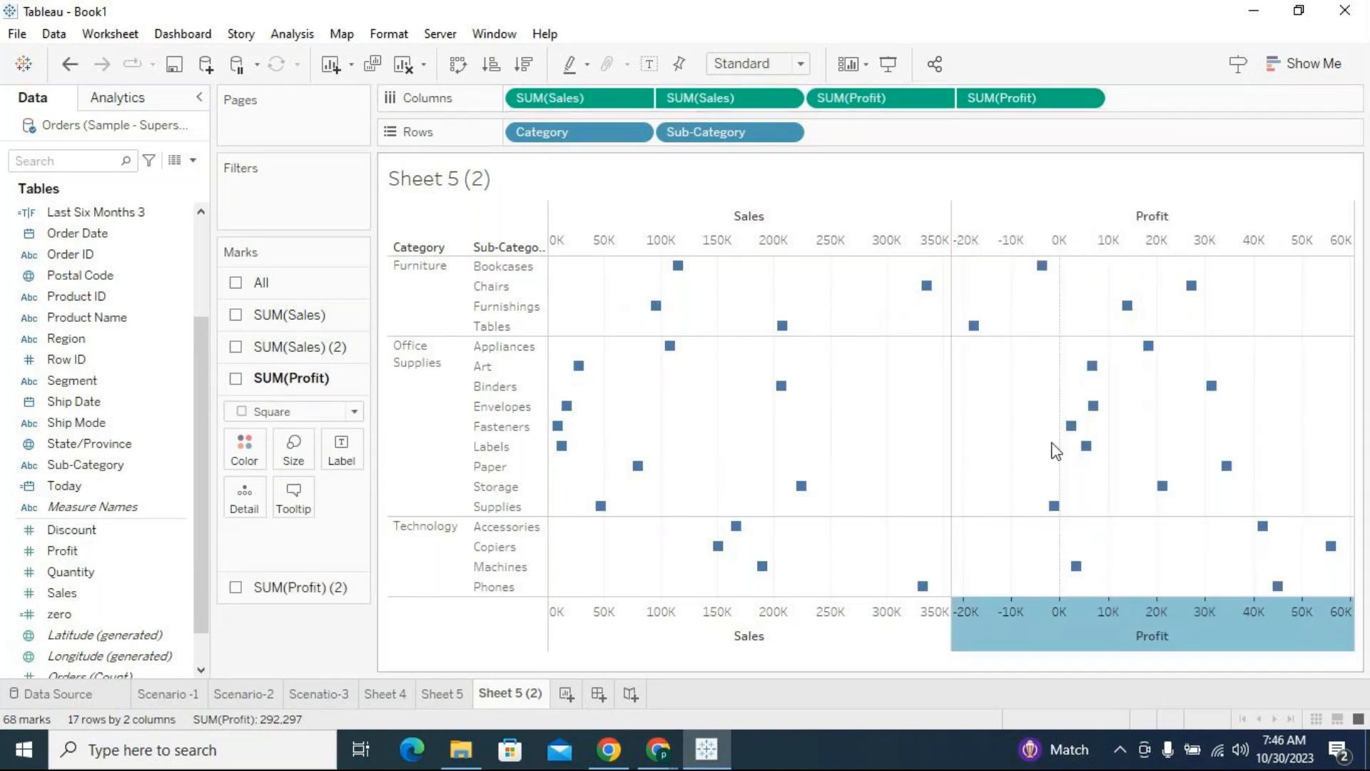
Narrow the Sales and Profit columns, and enlarge the squares of both SUM(Sales) measures to the maximum size
click(942, 391)
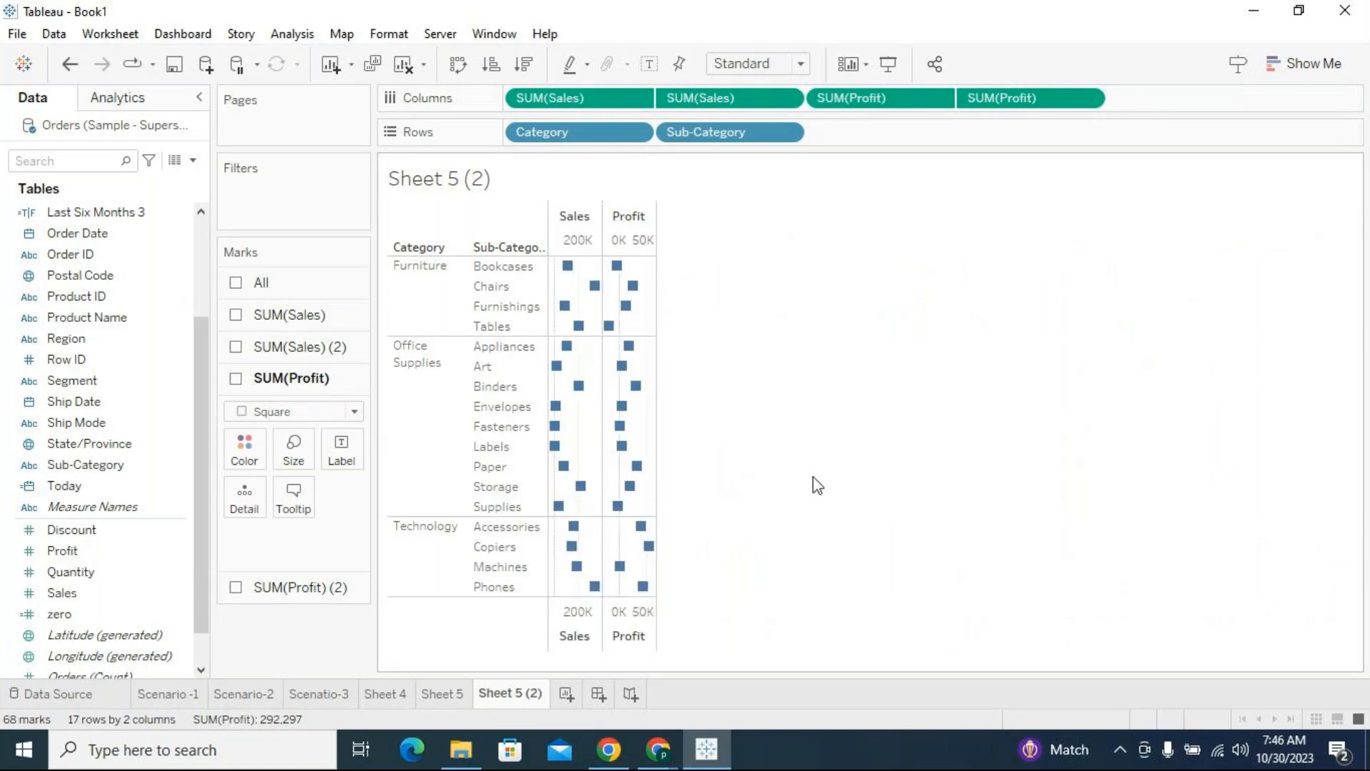
click(271, 314)
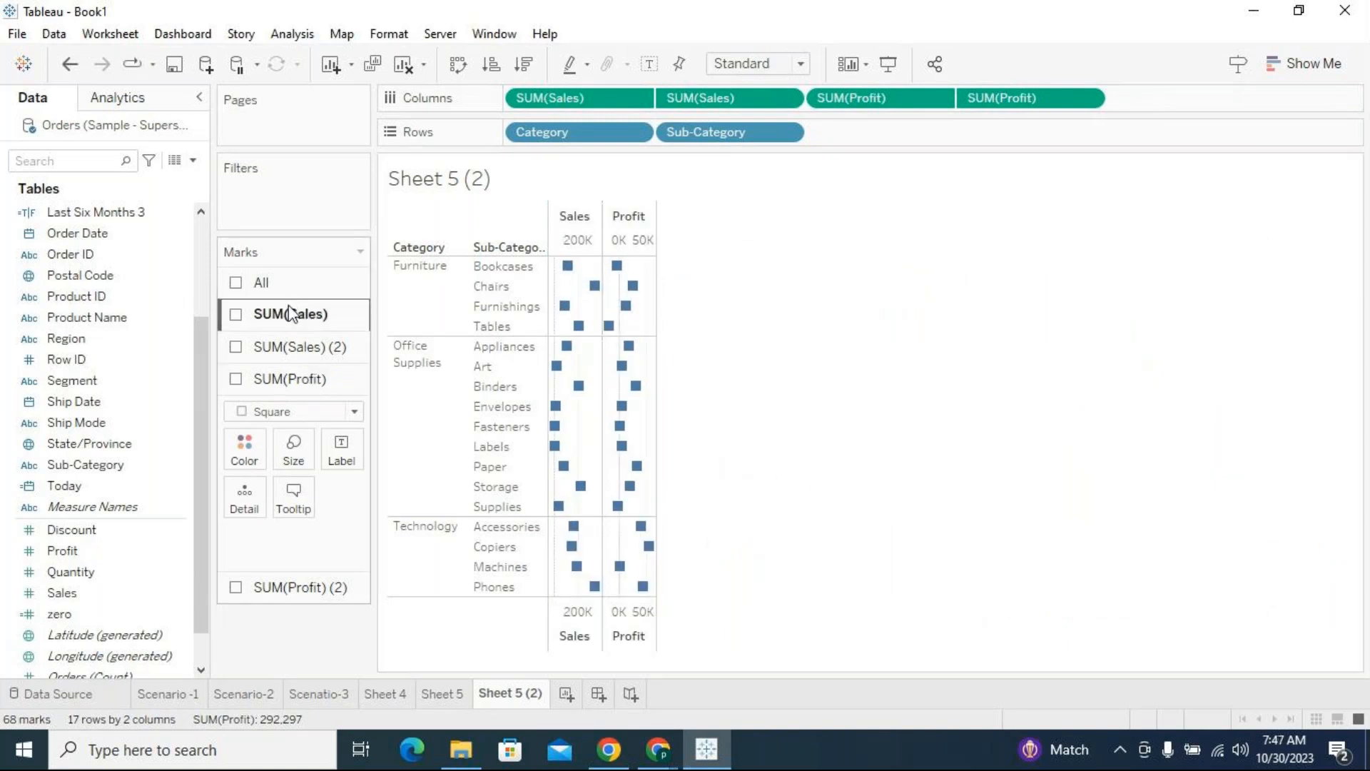
click(330, 525)
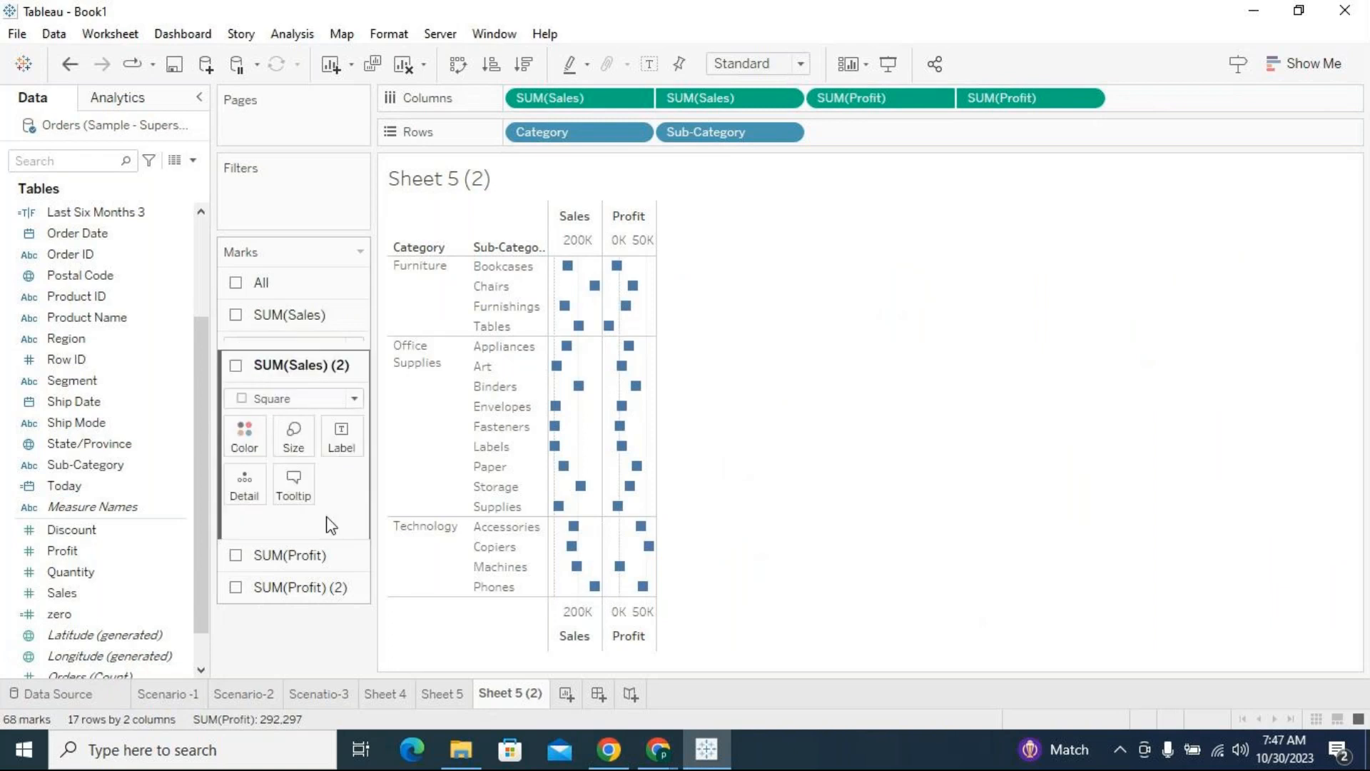
click(303, 423)
drag(339, 470, 457, 468)
click(279, 315)
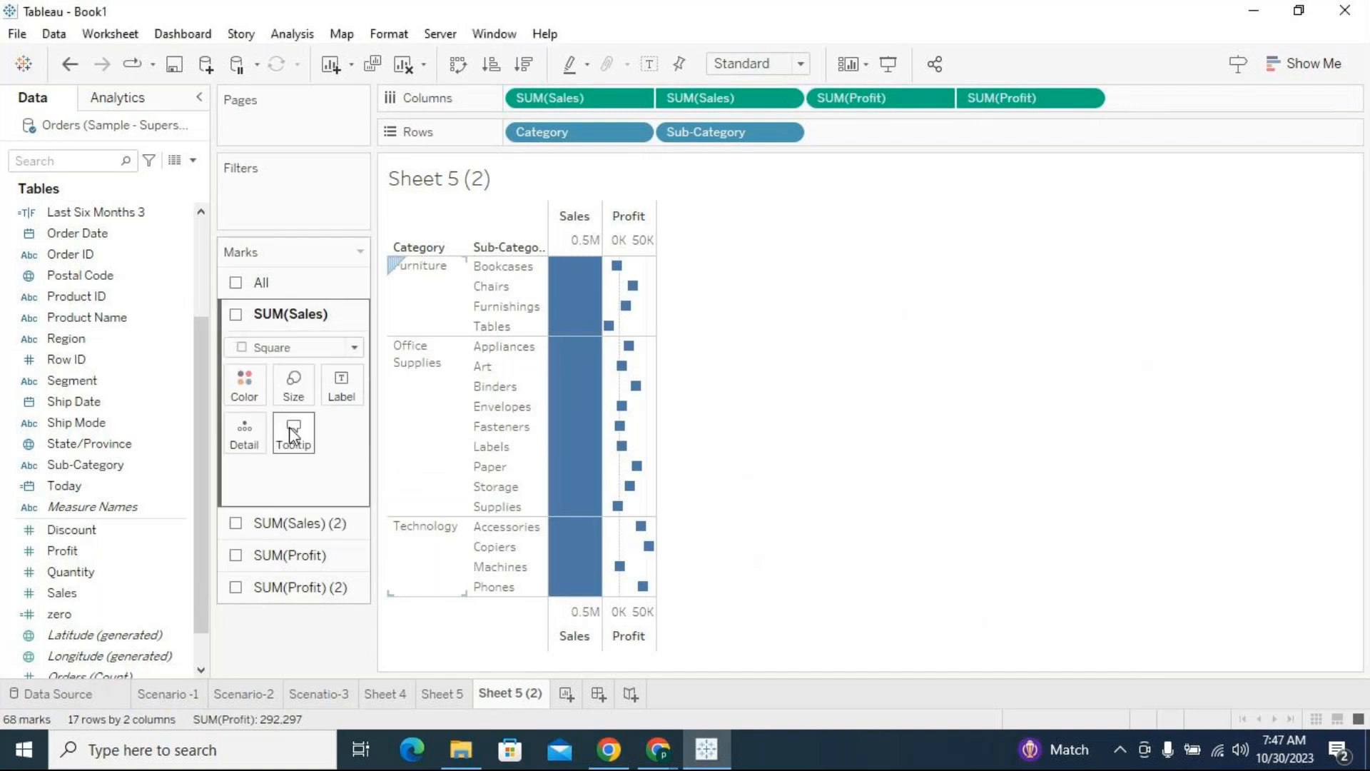
click(298, 394)
drag(331, 436, 456, 434)
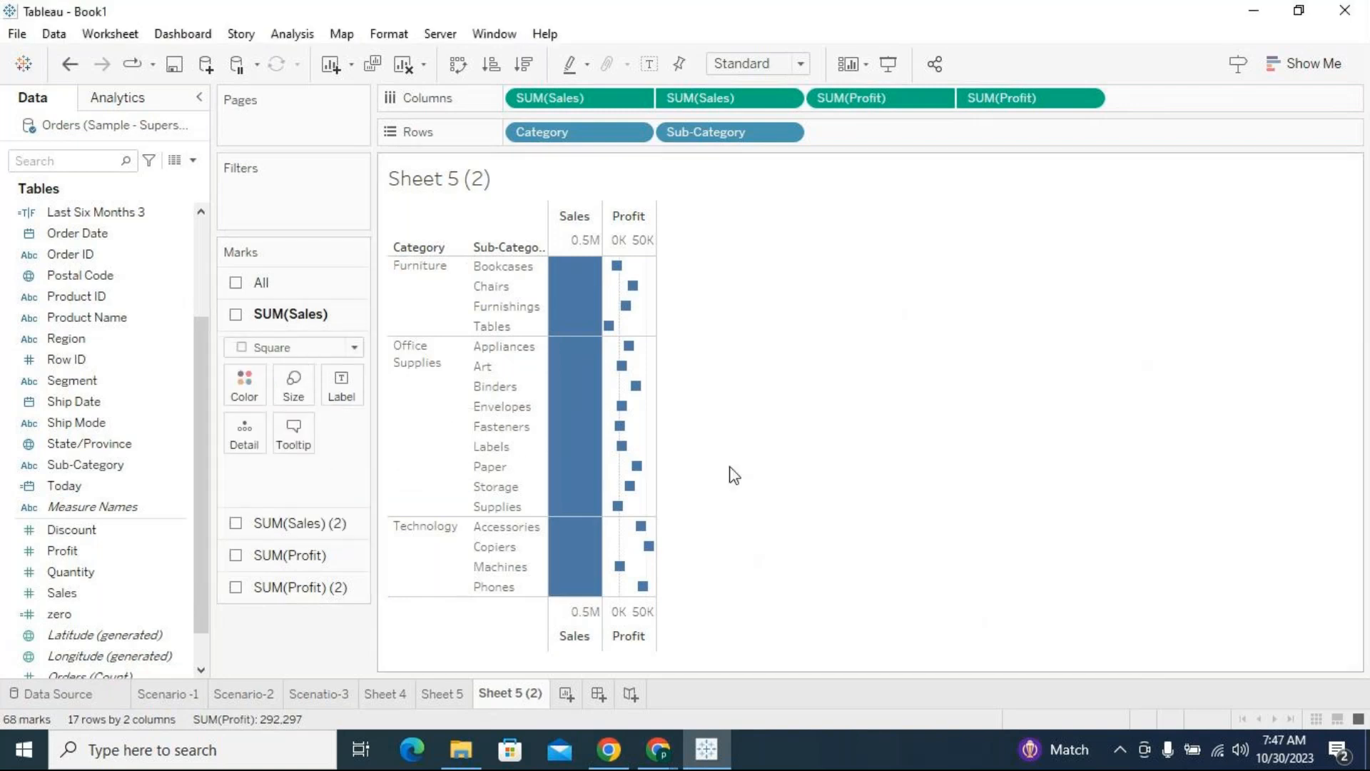
Color the marks of the first SUM(Sales) measure by Sales
click(75, 381)
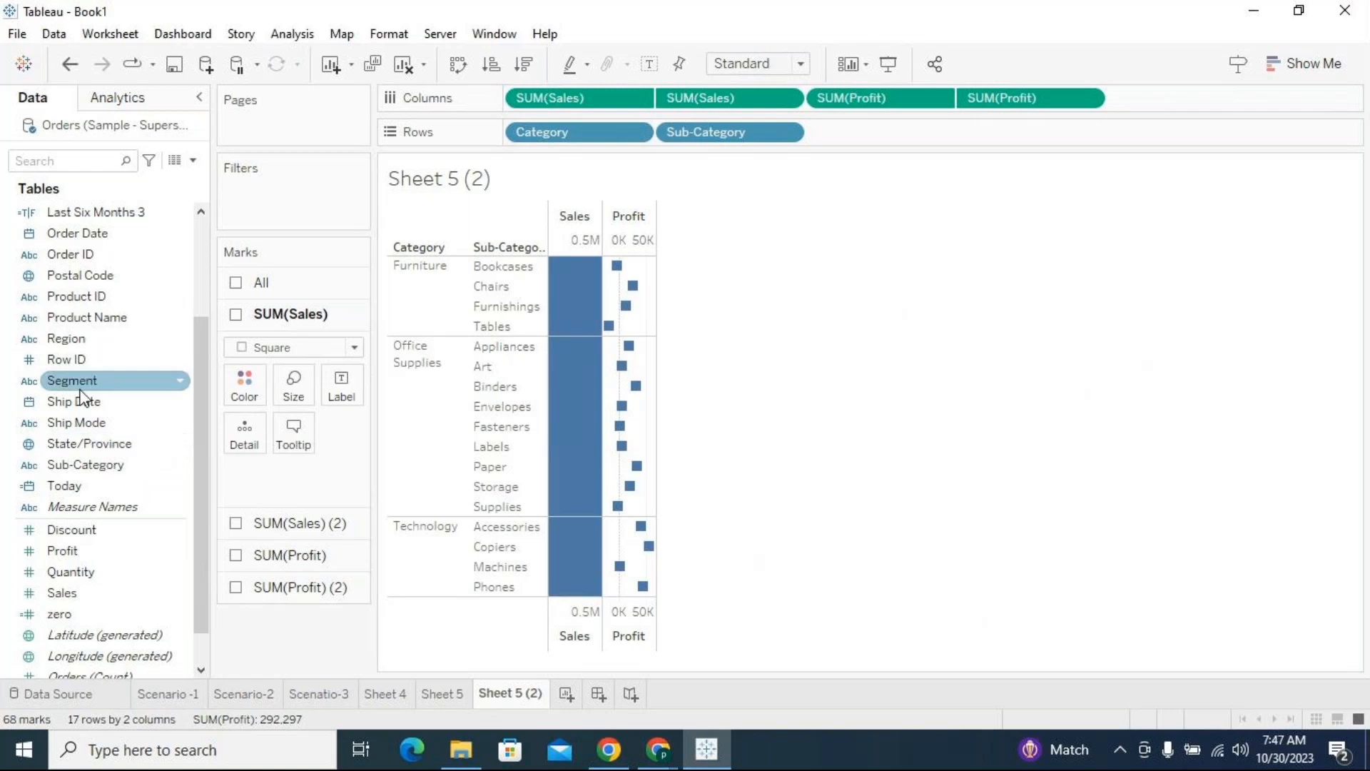
click(96, 296)
click(112, 594)
drag(83, 597, 238, 376)
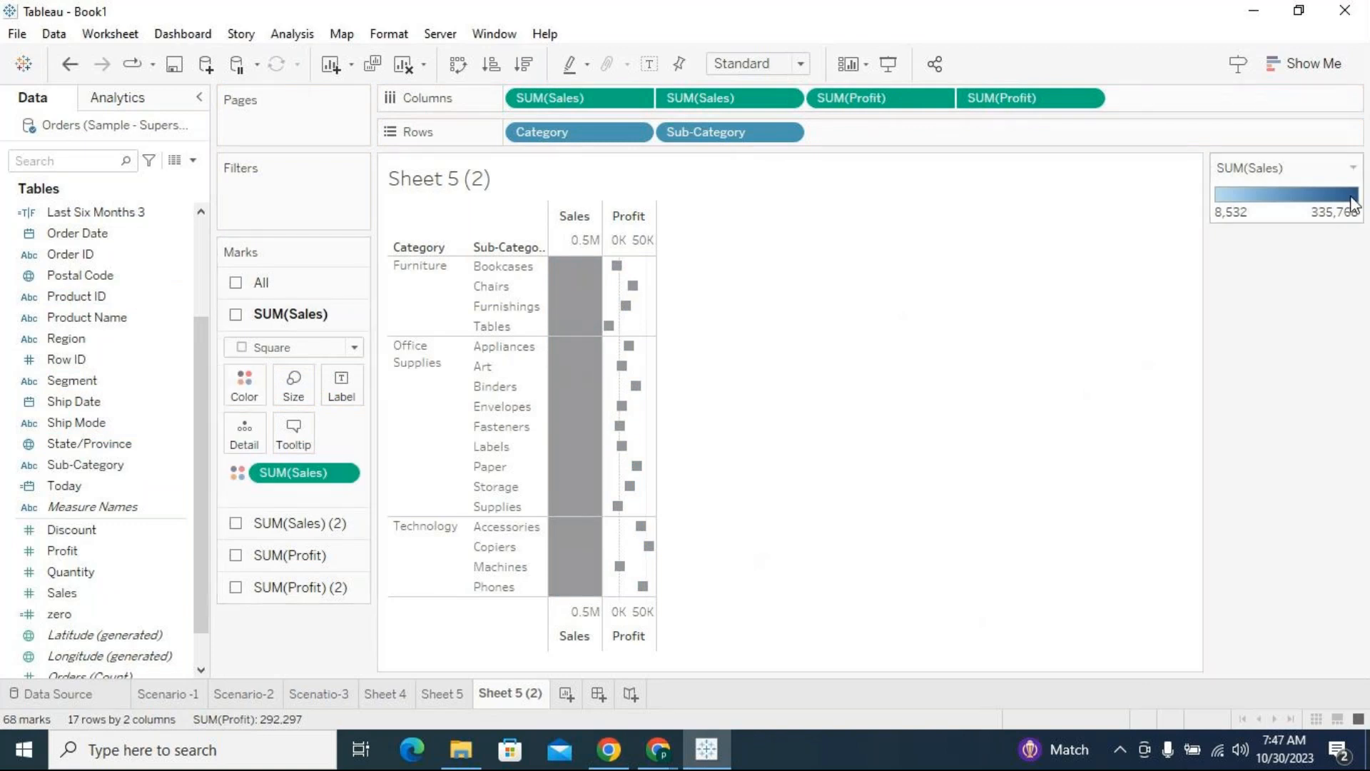
Set the Sales color scale to stepped color with 3 steps
click(1354, 170)
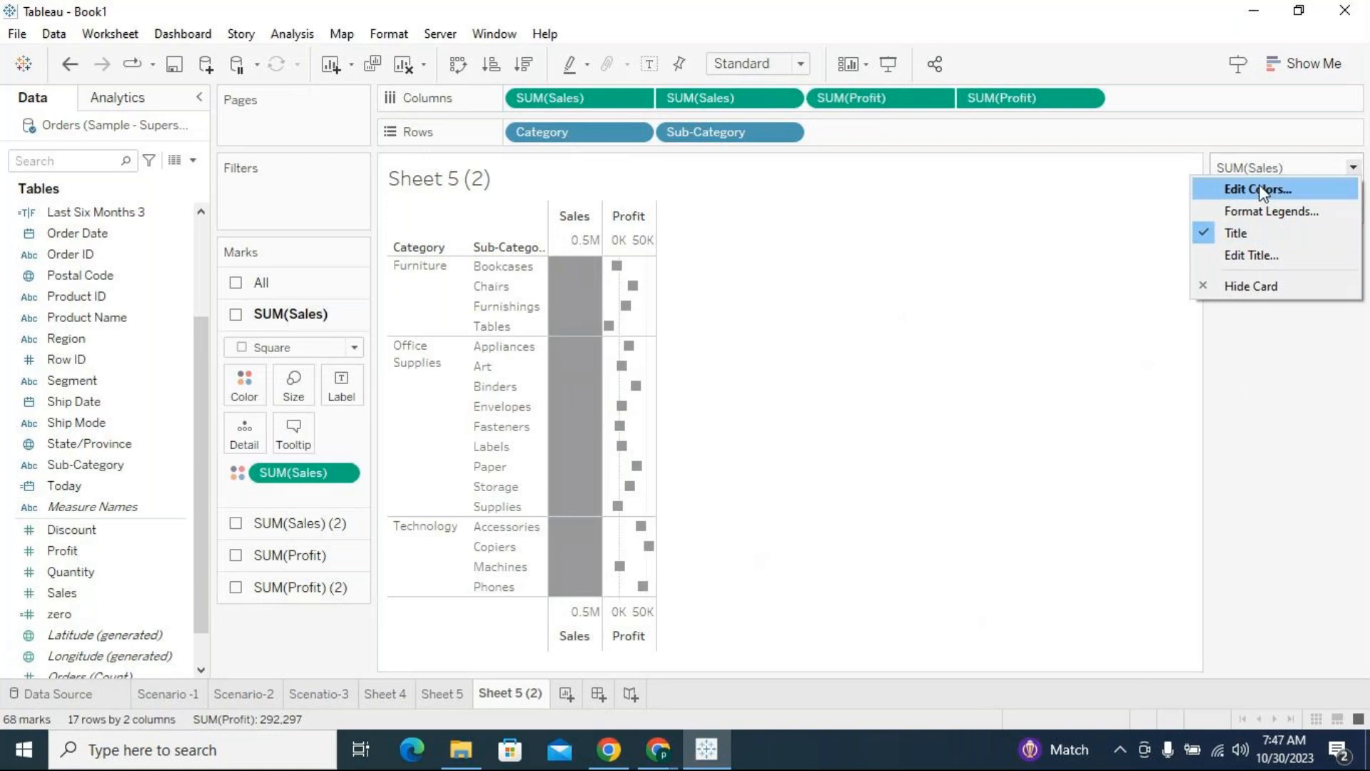
click(1263, 188)
click(491, 373)
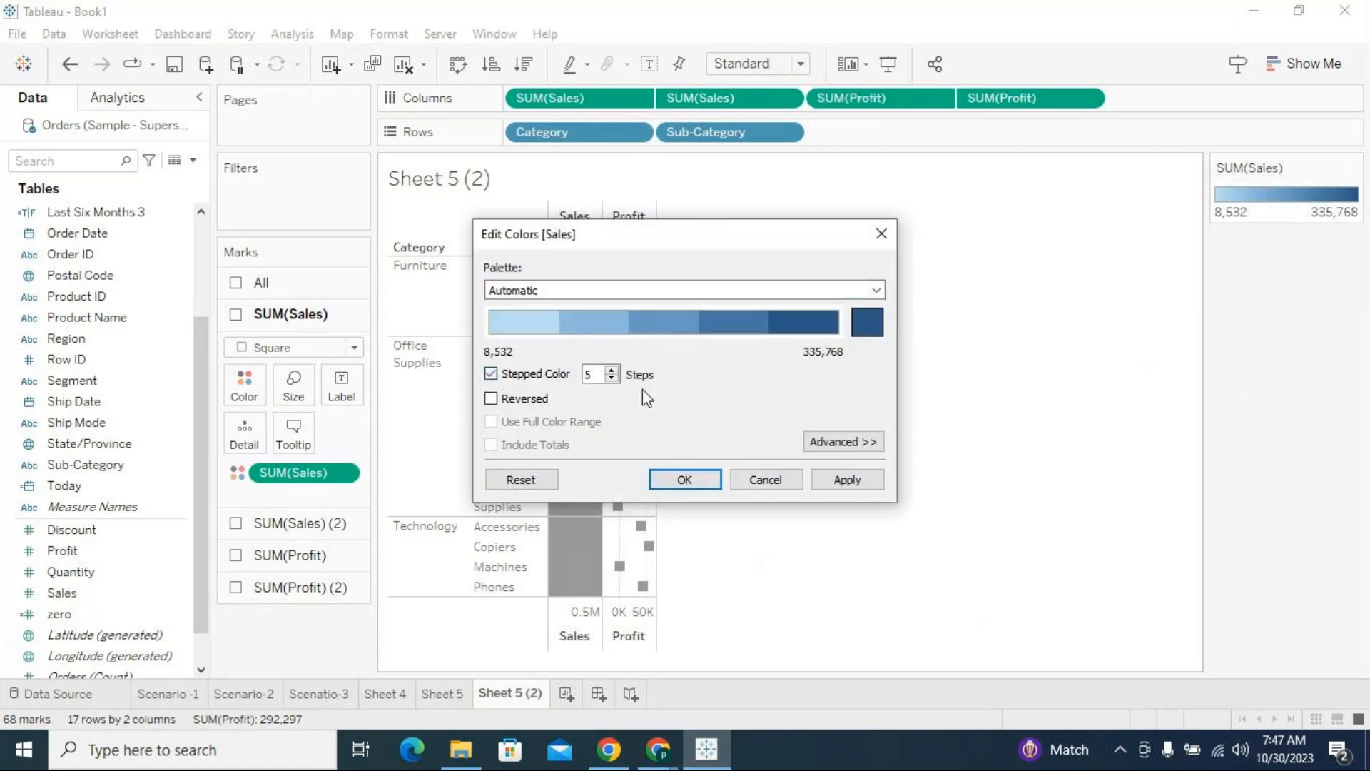
click(611, 378)
click(610, 378)
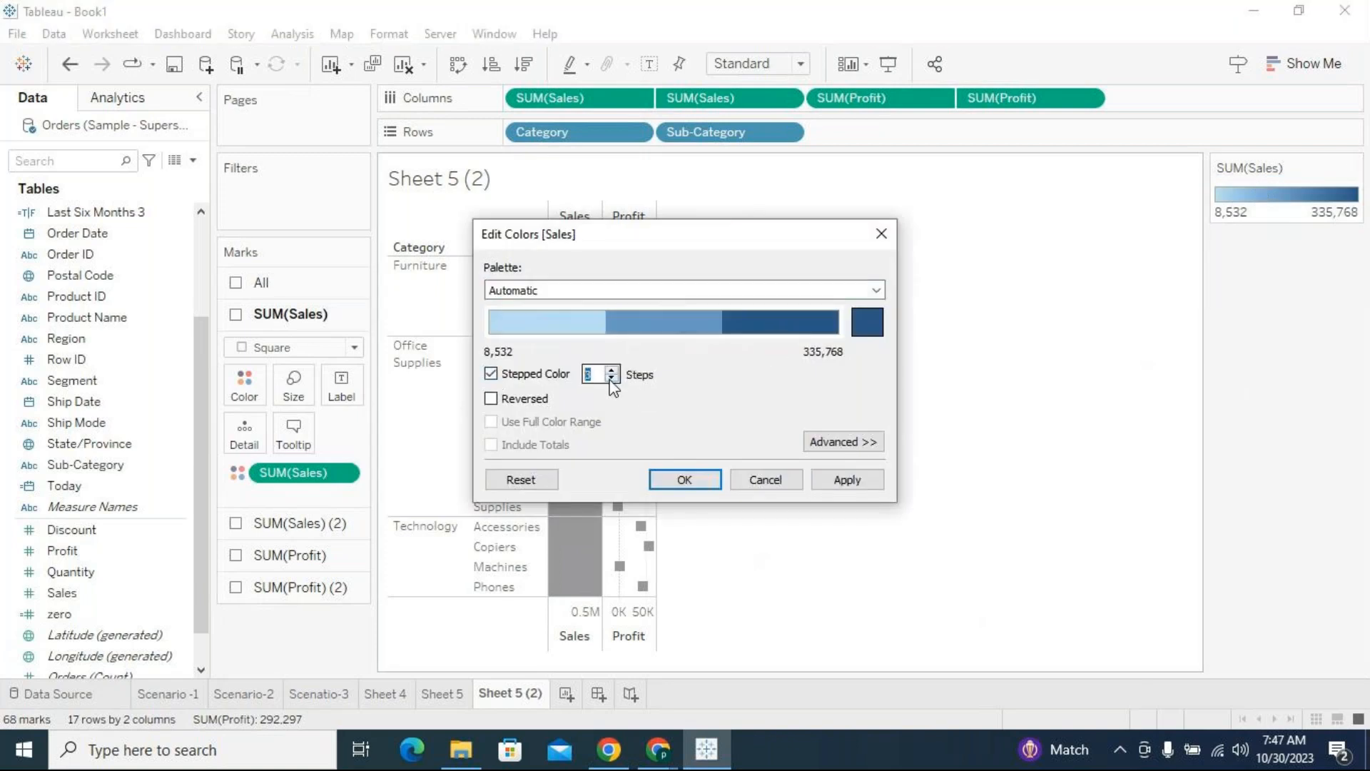
click(684, 481)
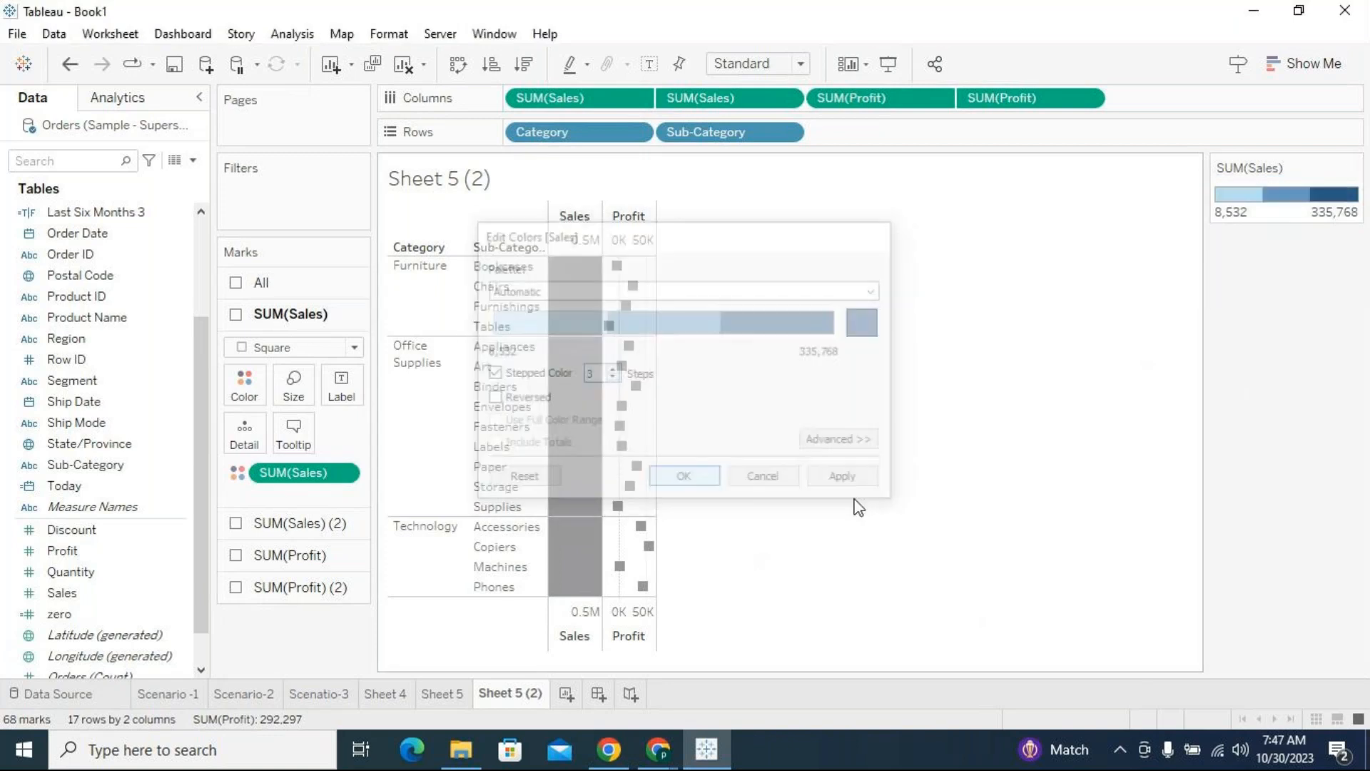
Color the marks of the second SUM(Sales) measure by Sales and check the Furniture squares
click(289, 524)
drag(62, 592, 255, 433)
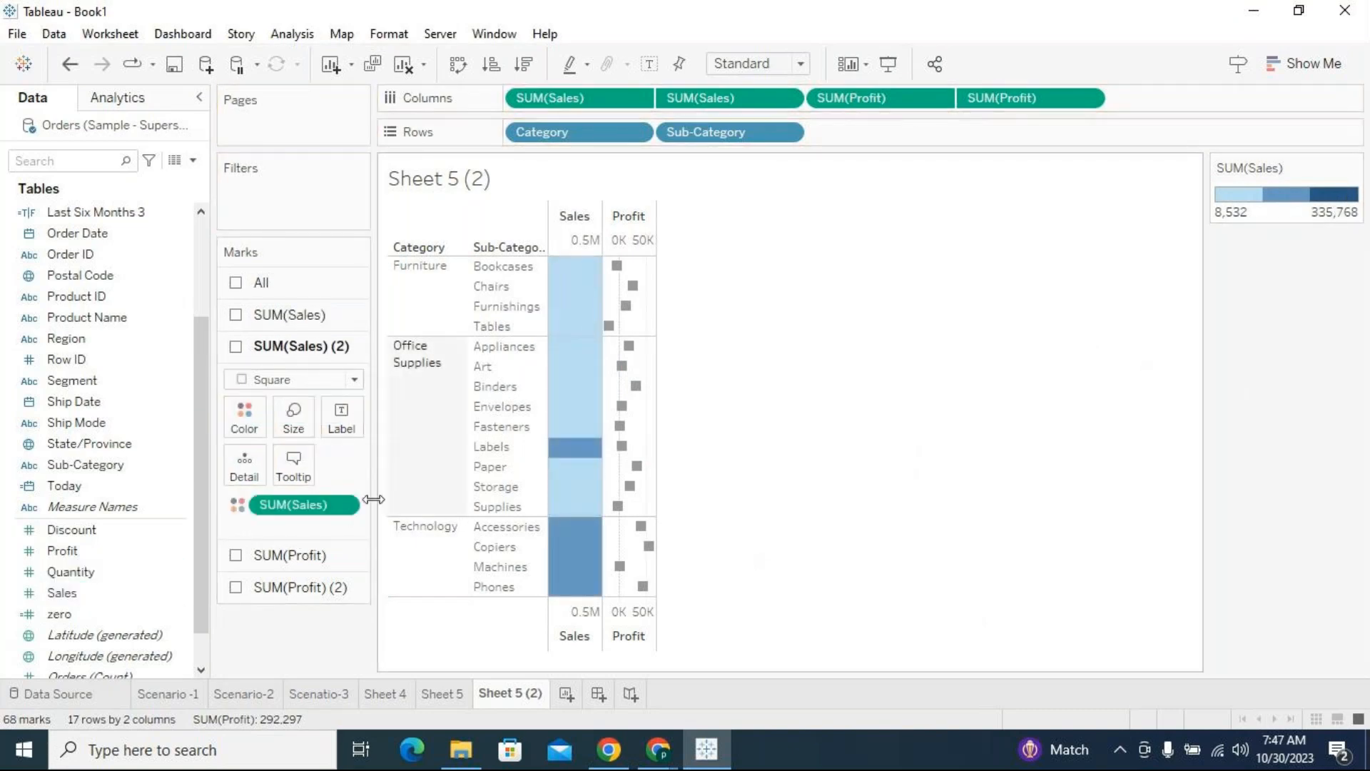
click(344, 506)
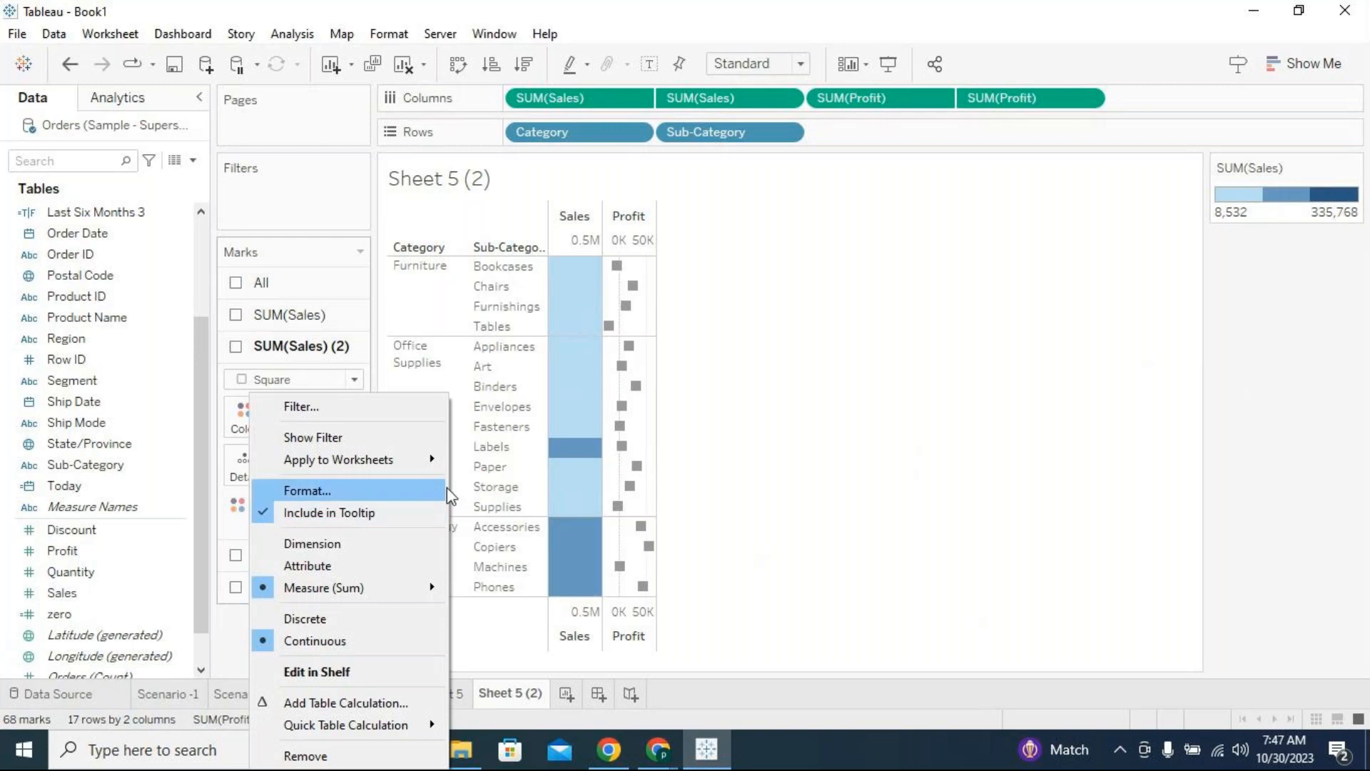
click(785, 454)
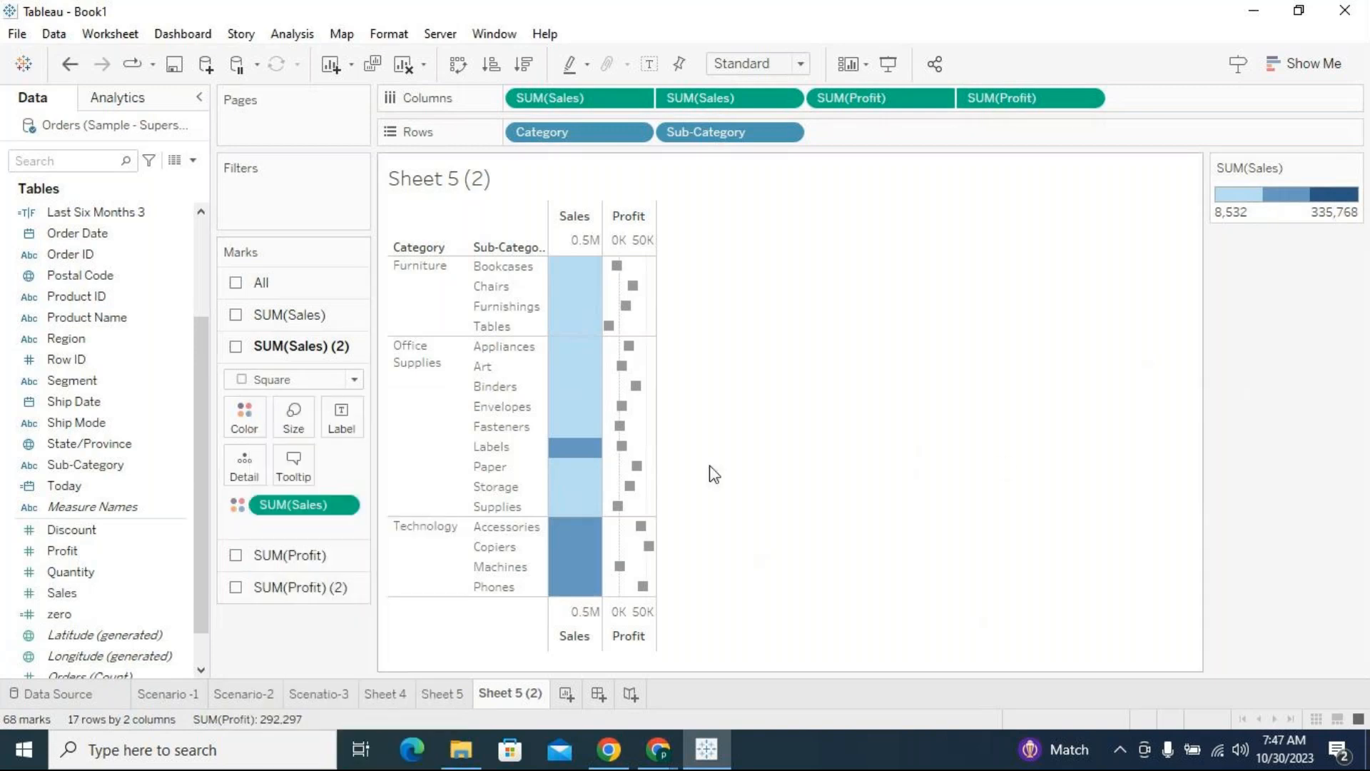
click(583, 296)
click(808, 316)
mouse_move(565, 294)
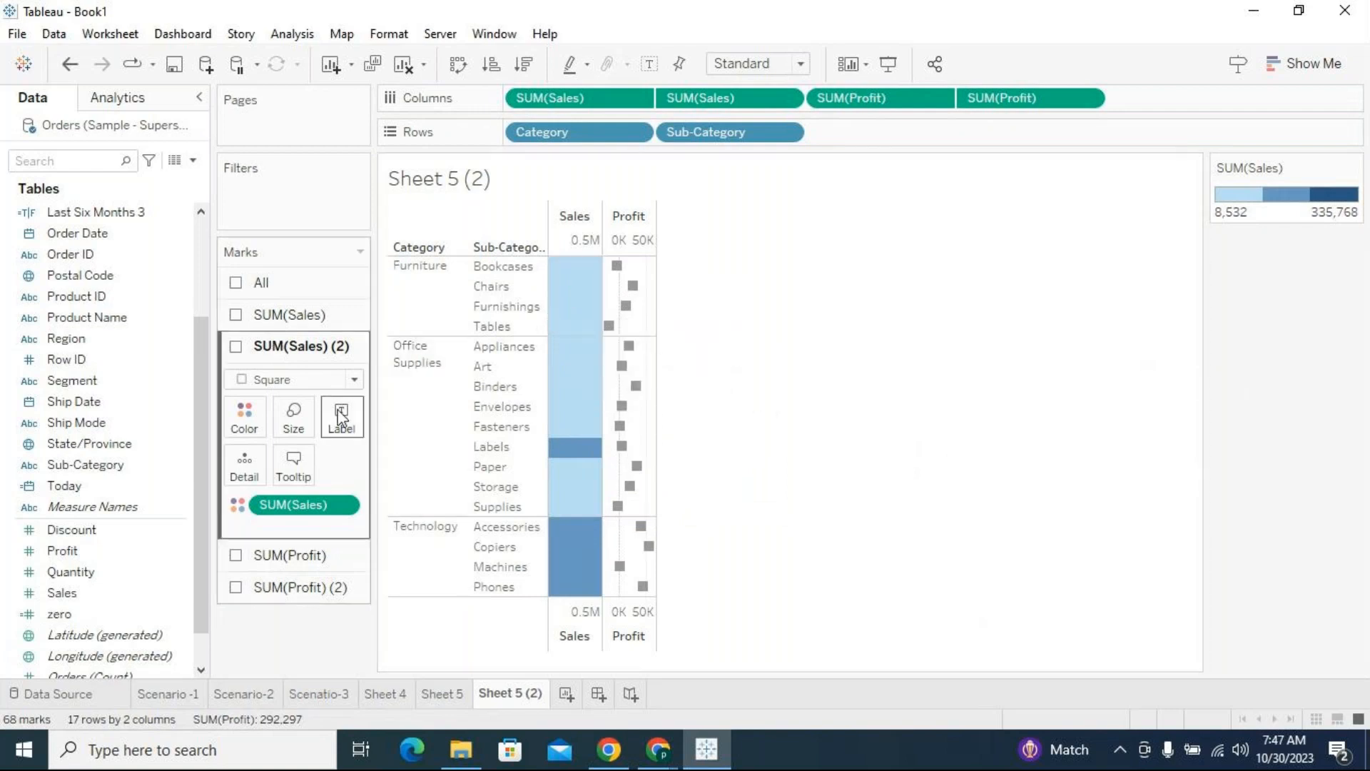
Try smaller square sizes for both SUM(Sales) measures, and return each one to the maximum size
click(293, 417)
drag(456, 468, 430, 468)
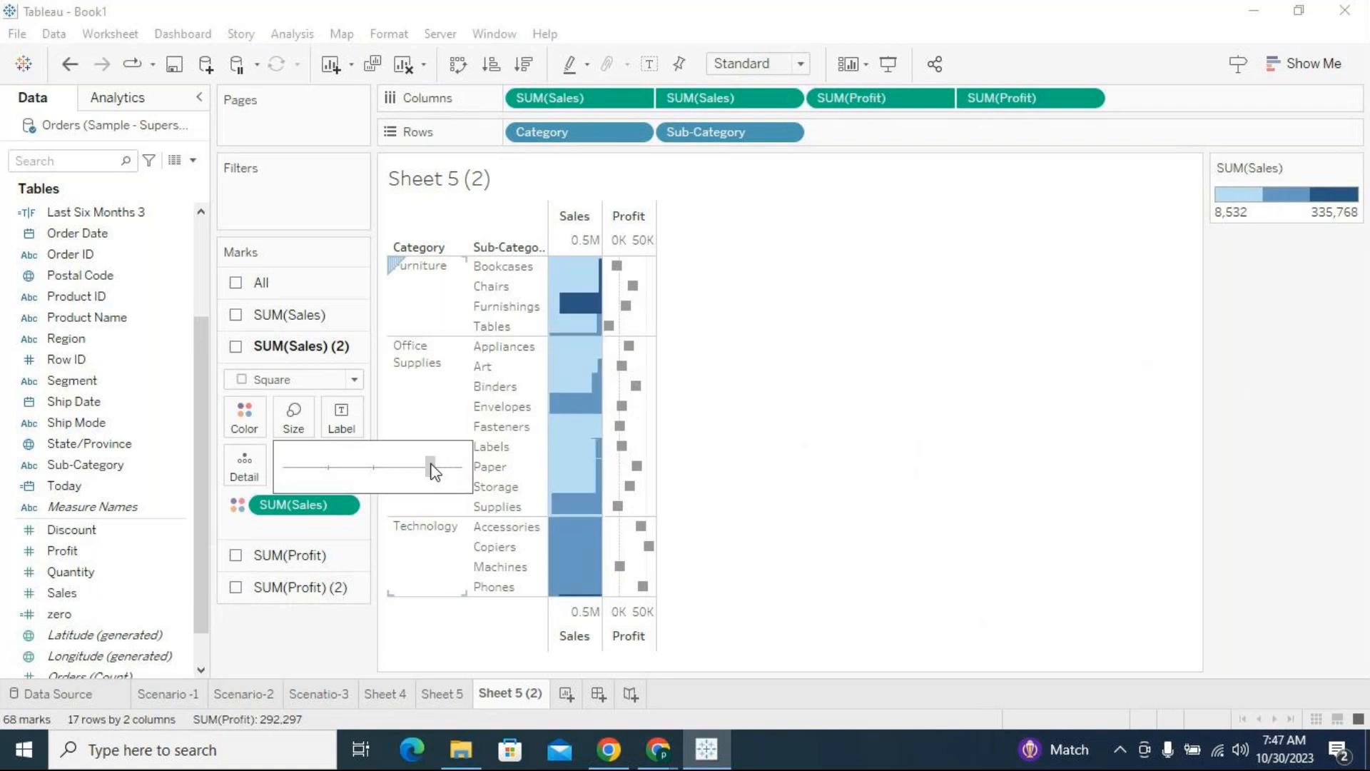
click(285, 318)
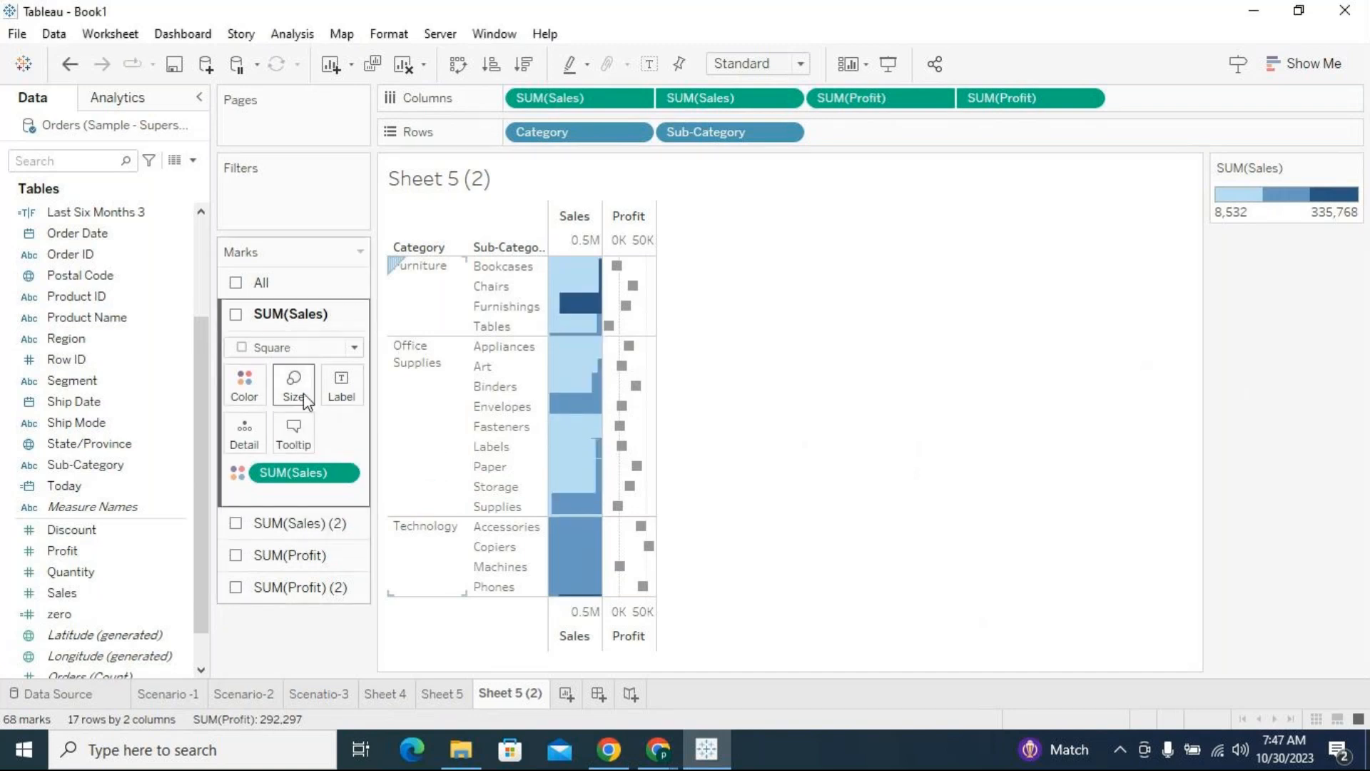
click(294, 386)
drag(457, 435, 357, 448)
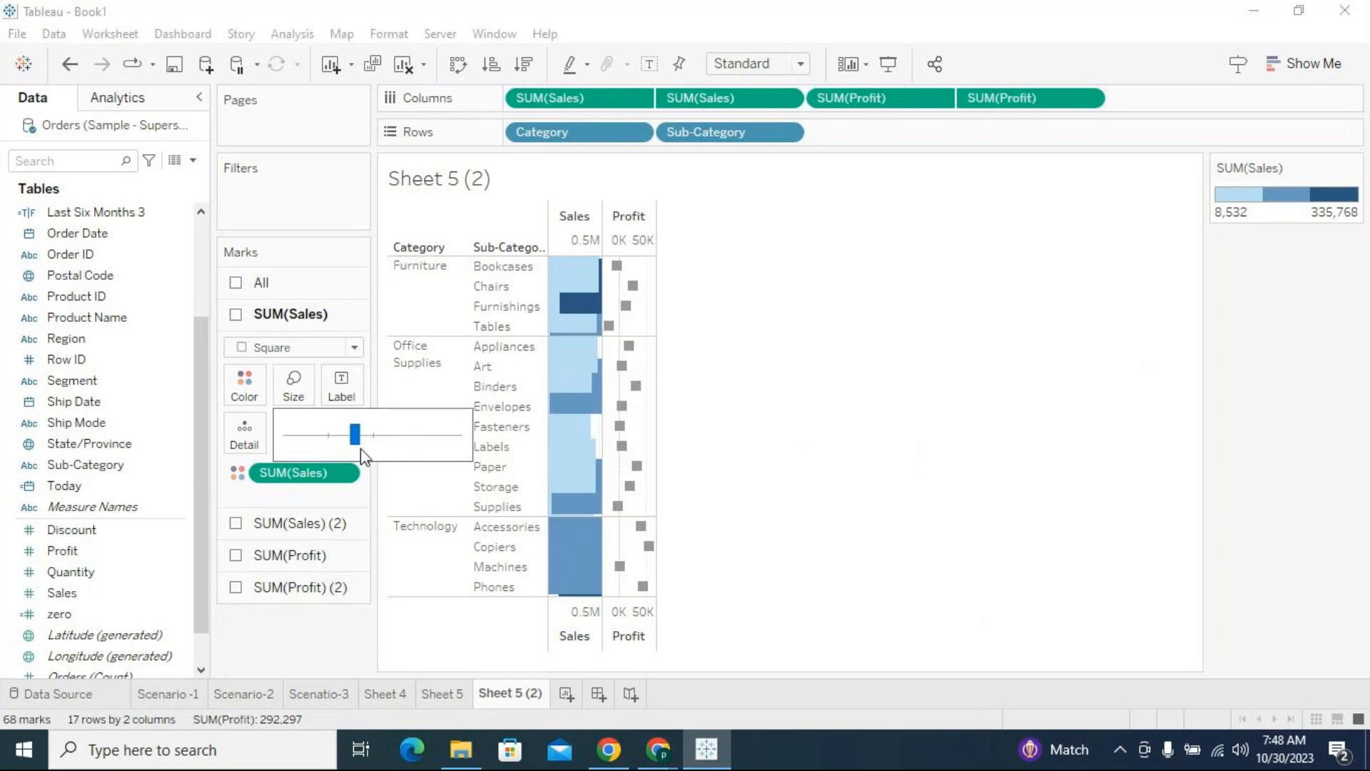
drag(355, 435, 449, 442)
click(447, 436)
drag(447, 436, 458, 437)
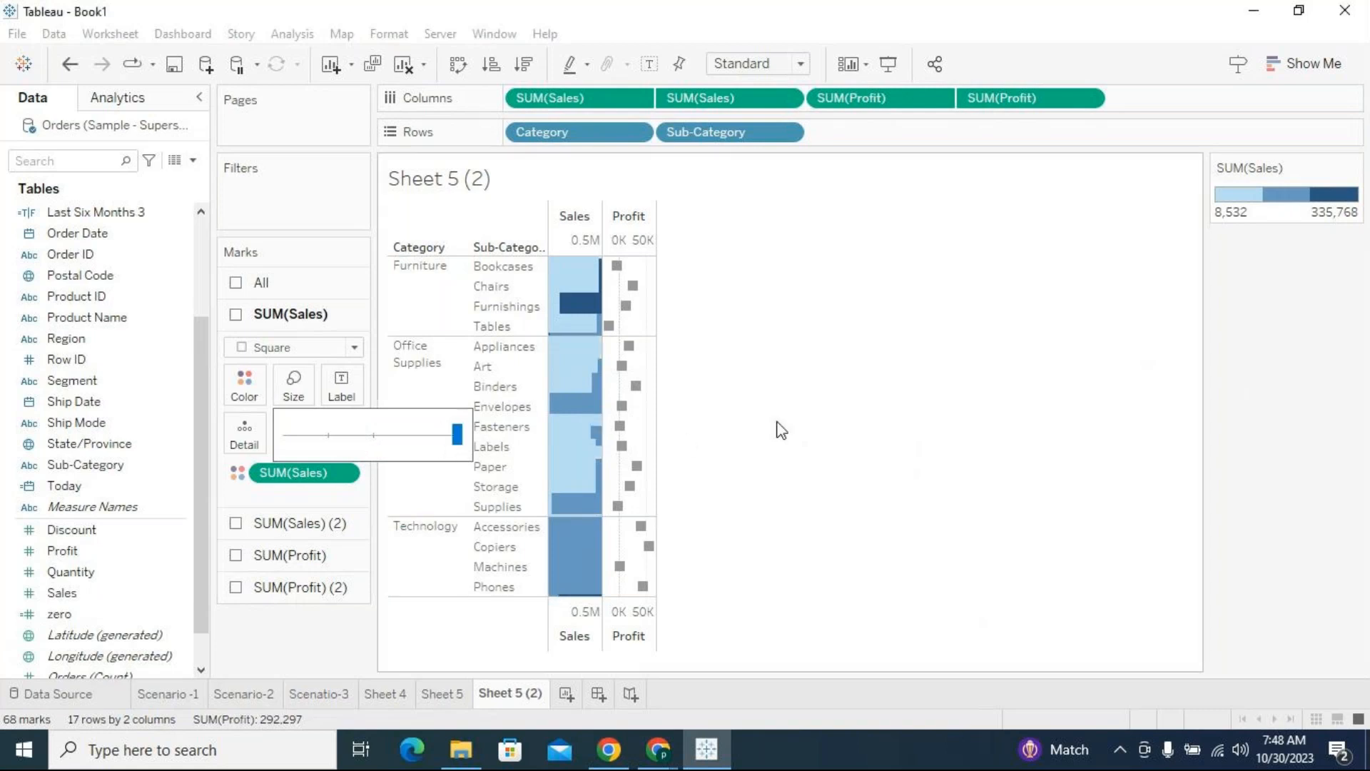
click(776, 421)
click(292, 522)
click(294, 417)
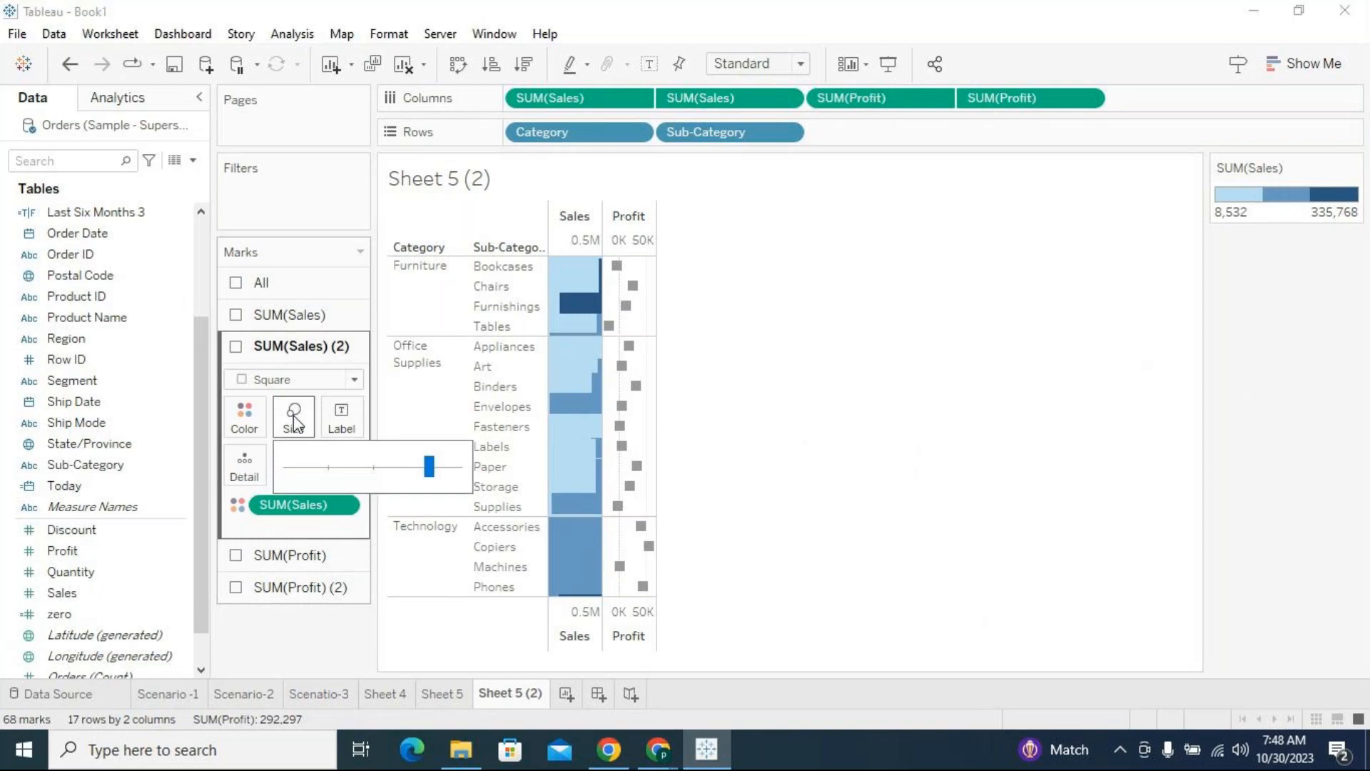
drag(431, 466, 464, 467)
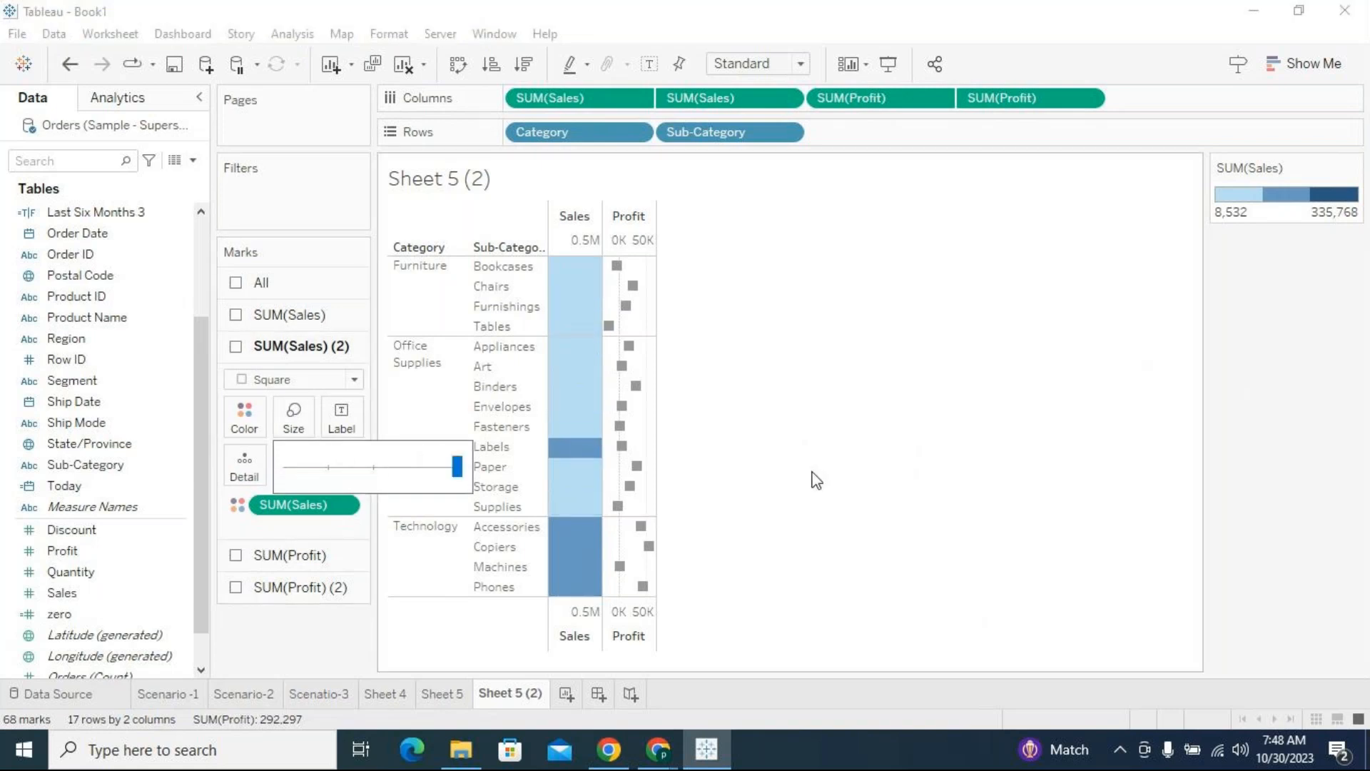
Examine the tooltips of the Technology and Office Supplies squares and the options of the Sales axis
mouse_move(591, 534)
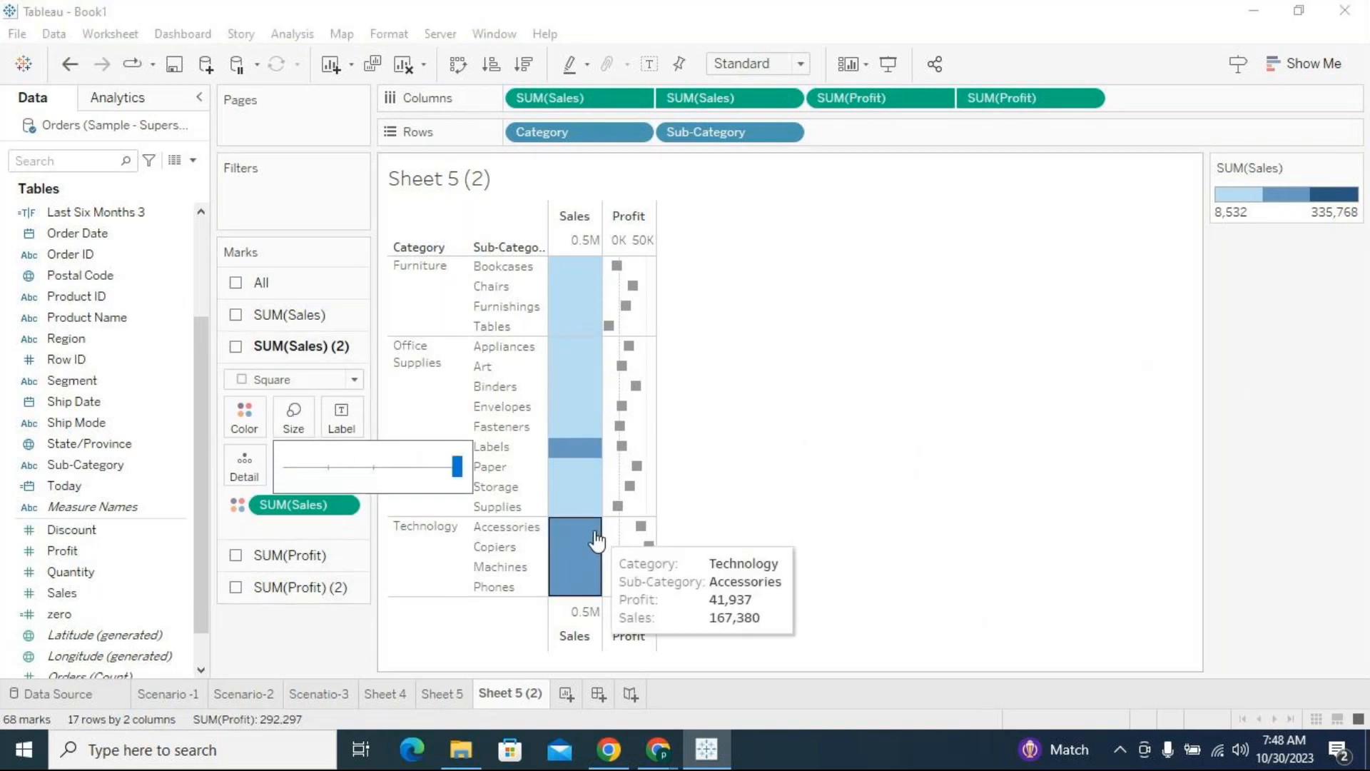
mouse_move(578, 367)
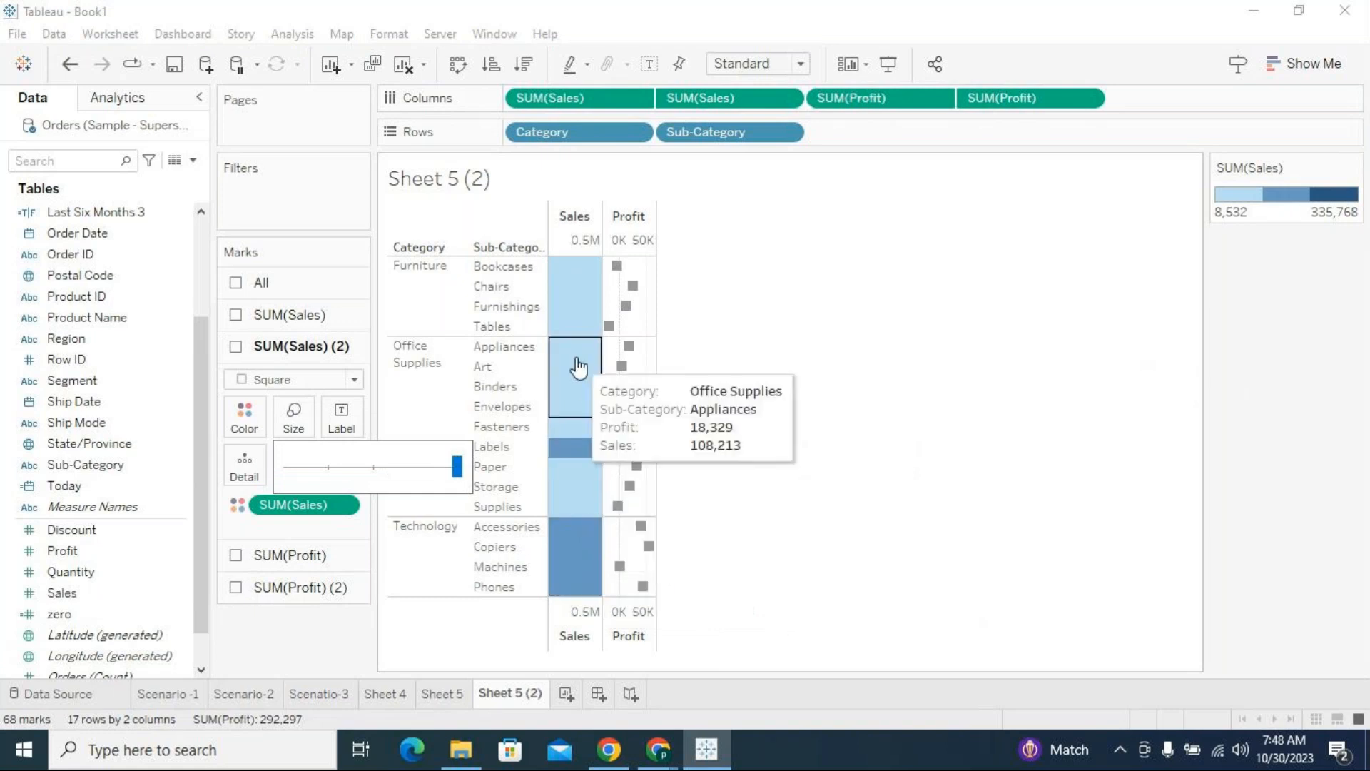
click(577, 648)
right_click(579, 649)
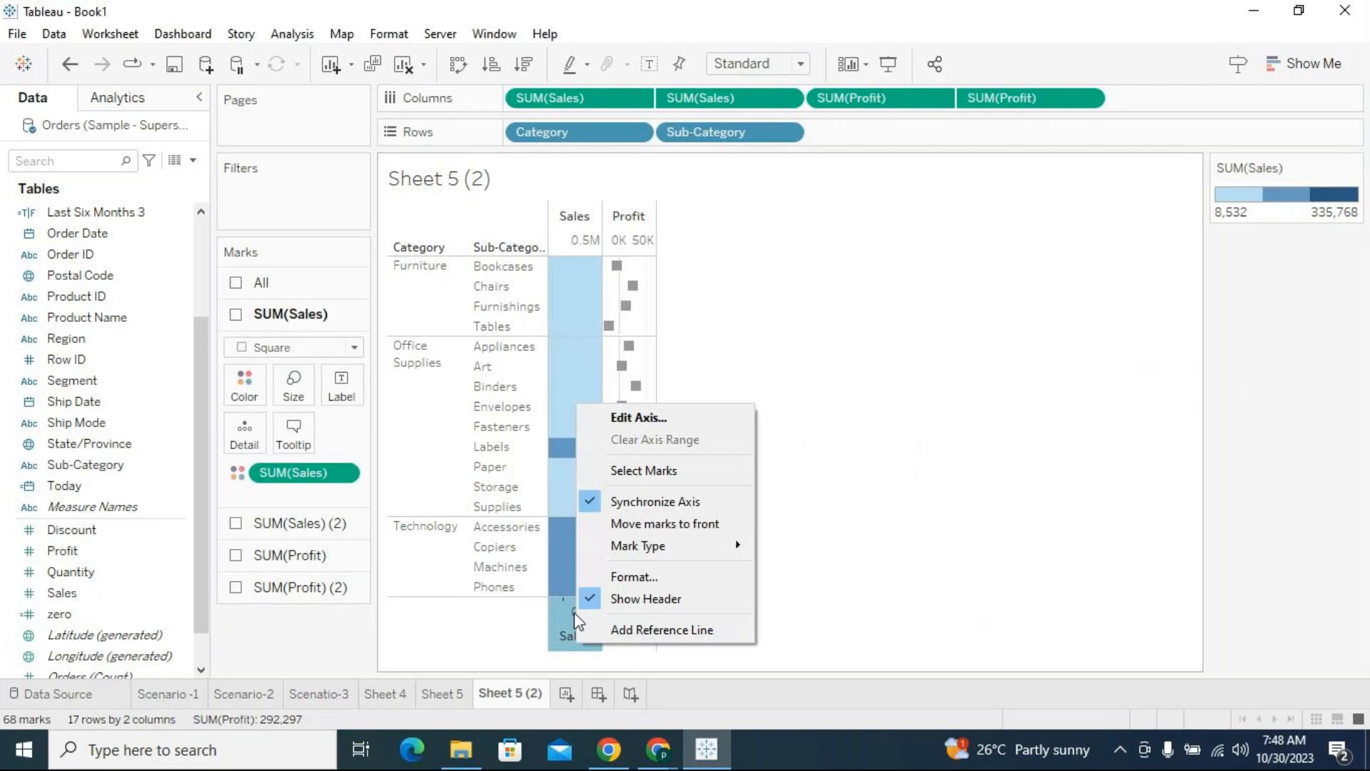
click(288, 489)
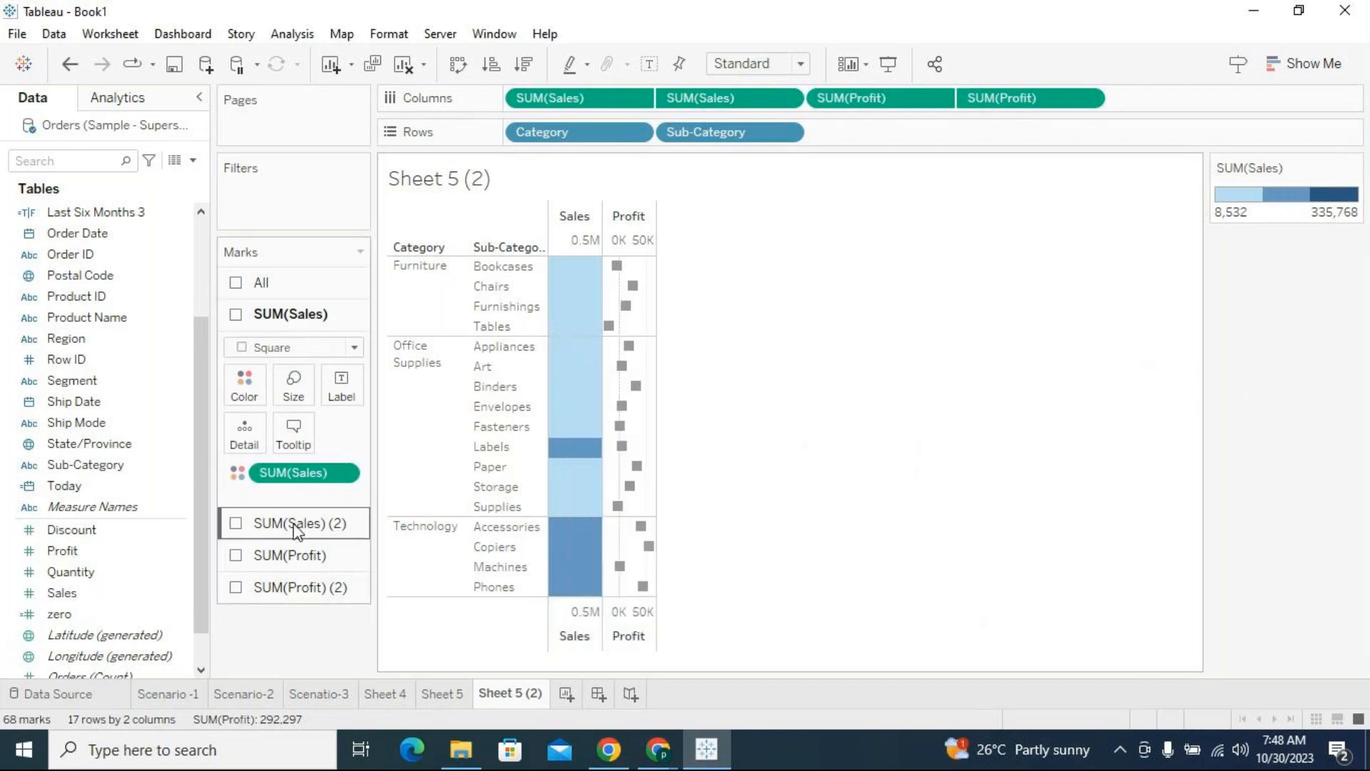
Check the color palette and step settings of the second SUM(Sales) measure
click(293, 521)
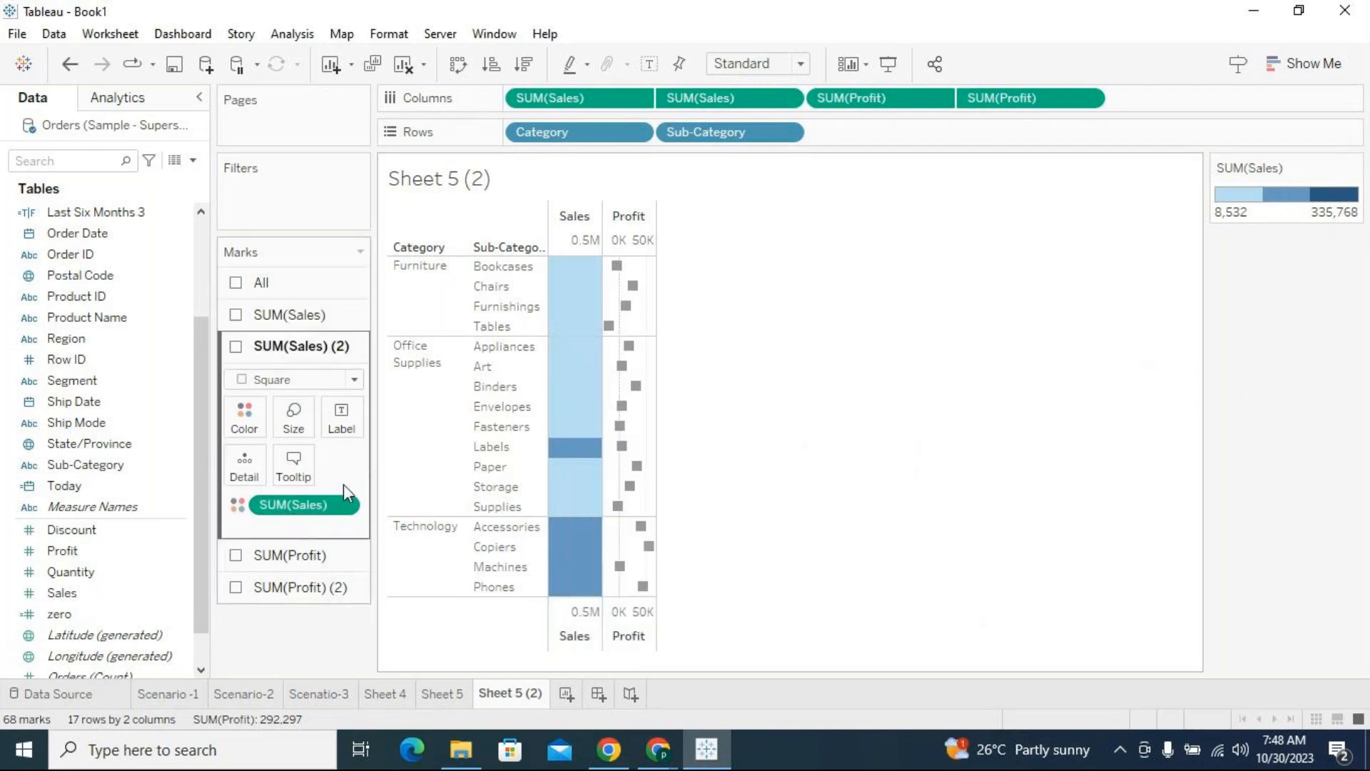
click(250, 419)
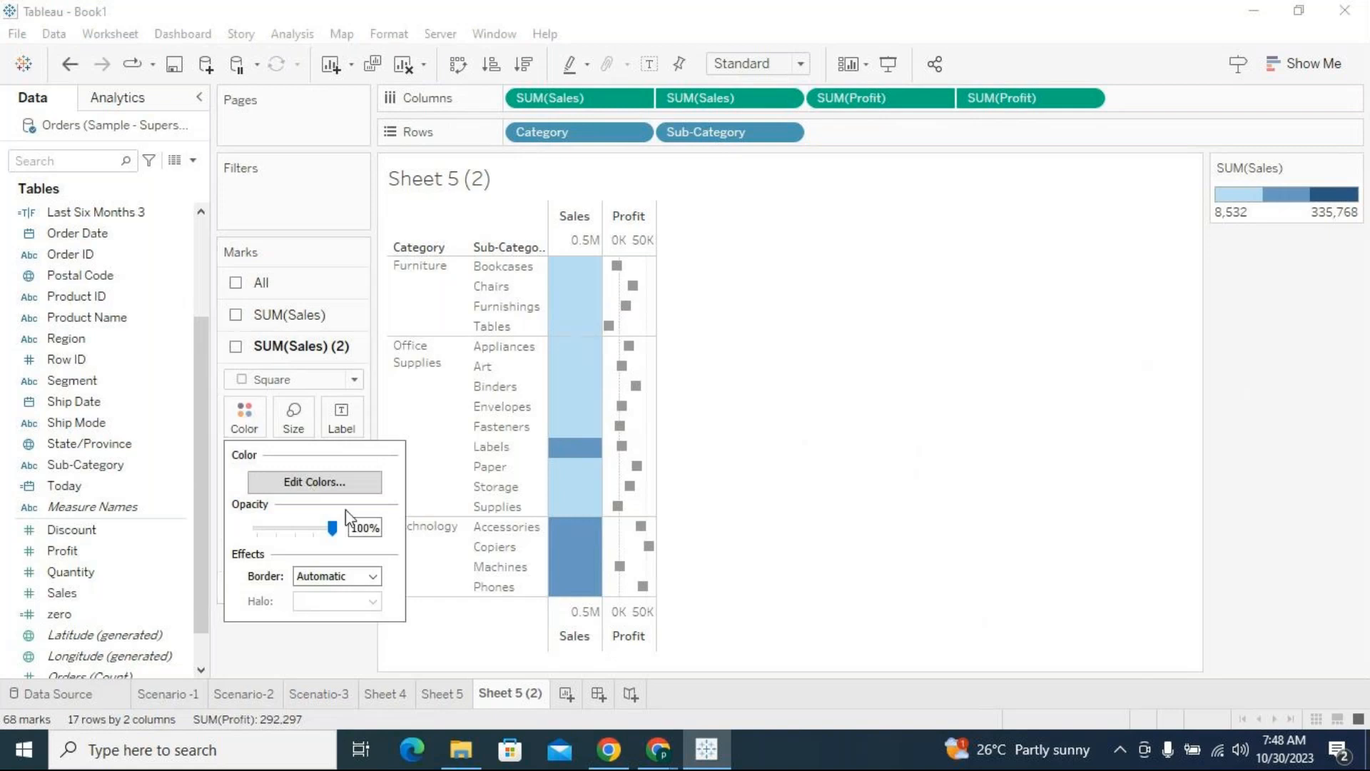
click(335, 481)
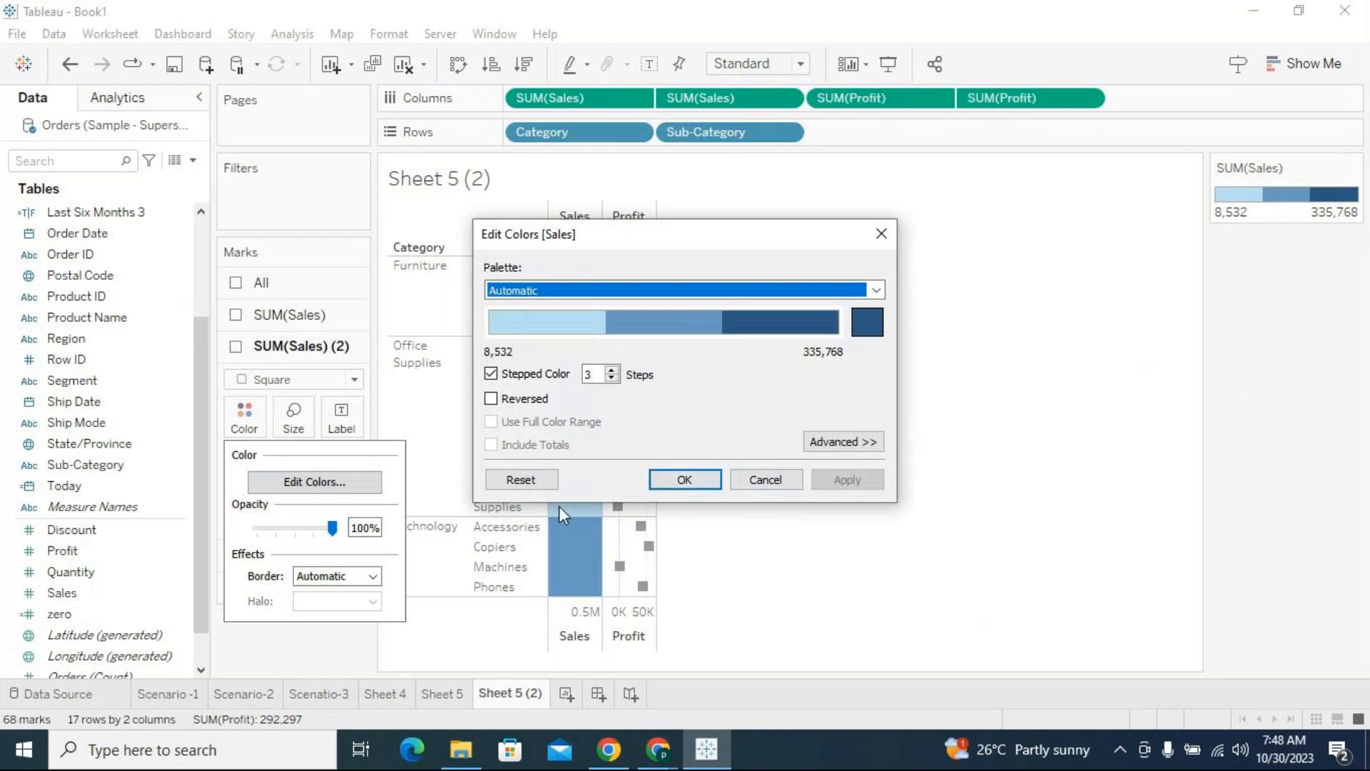
click(683, 481)
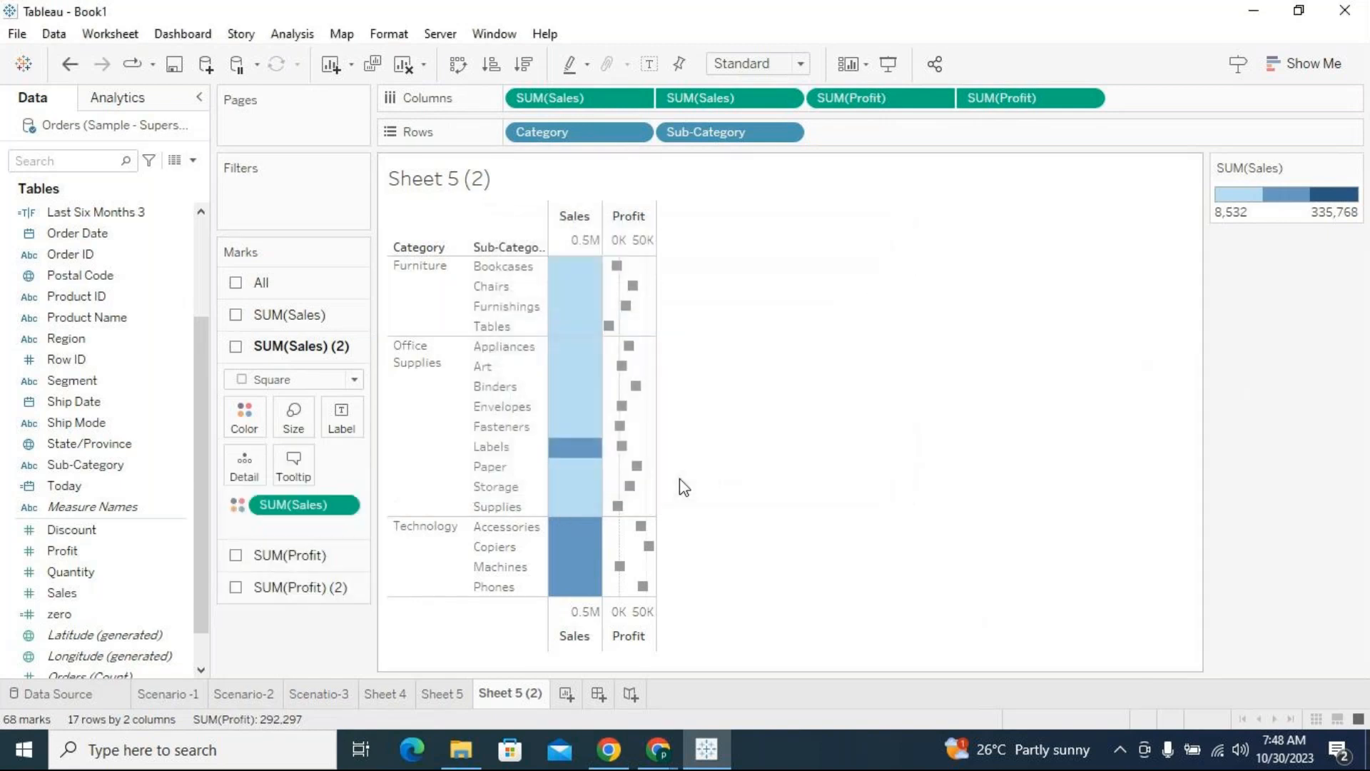
Compare the Sales coloring in Sheet 5 (2) with the tables on Sheet 4 and Sheet 5
mouse_move(569, 279)
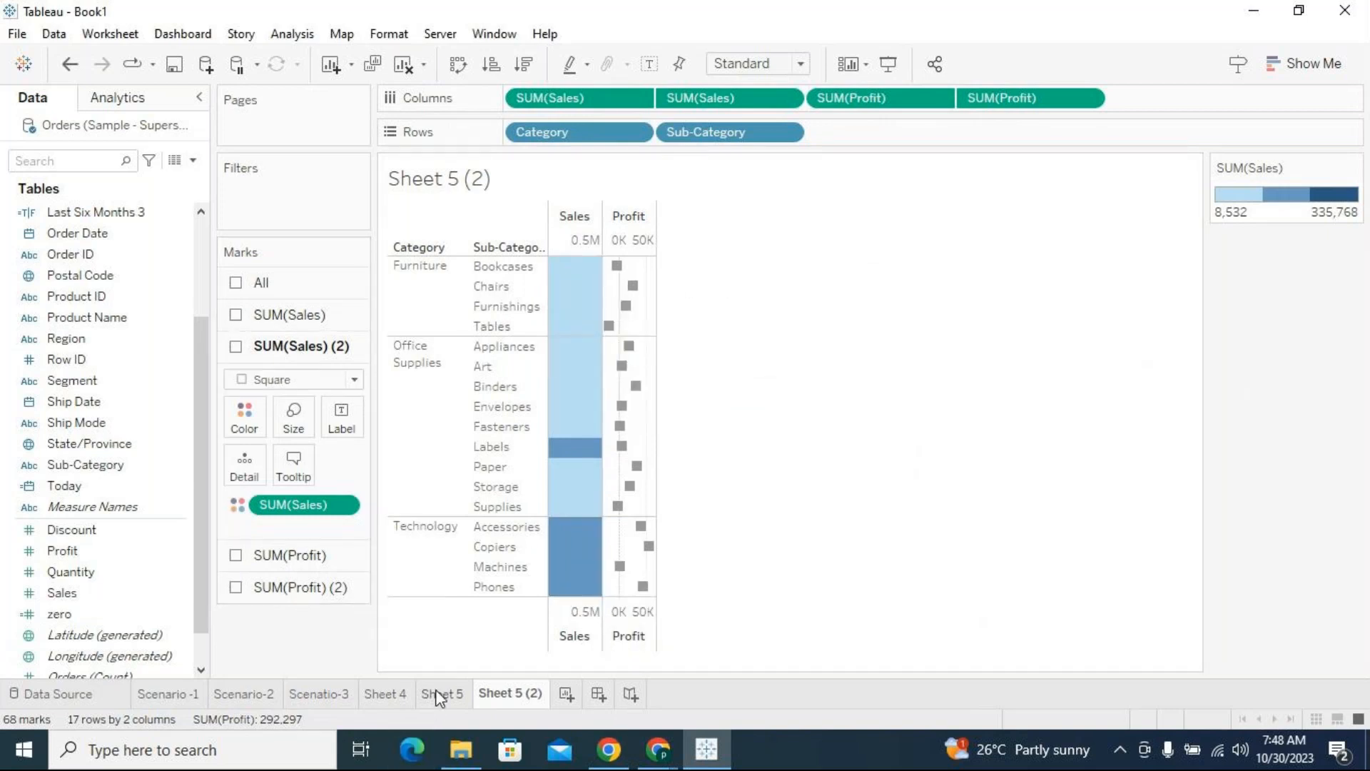
click(440, 698)
click(380, 696)
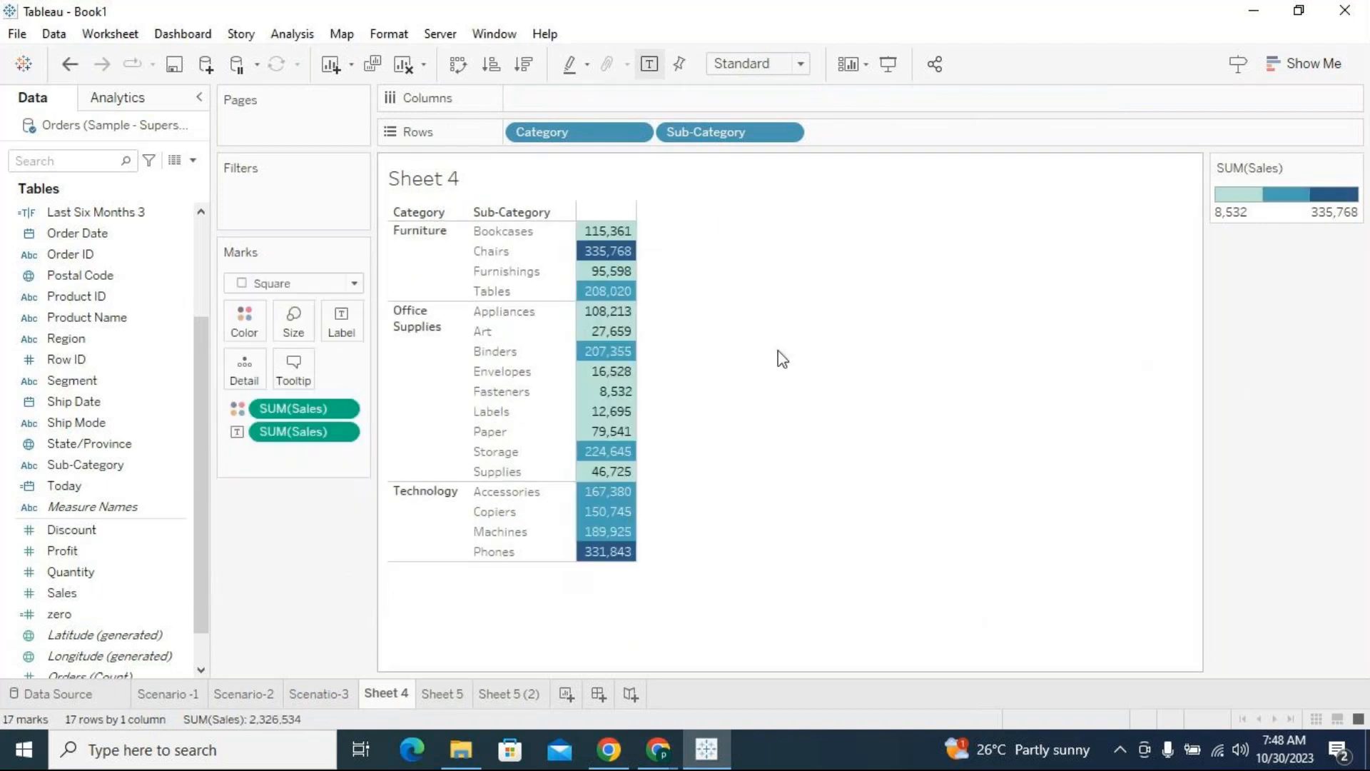
mouse_move(629, 276)
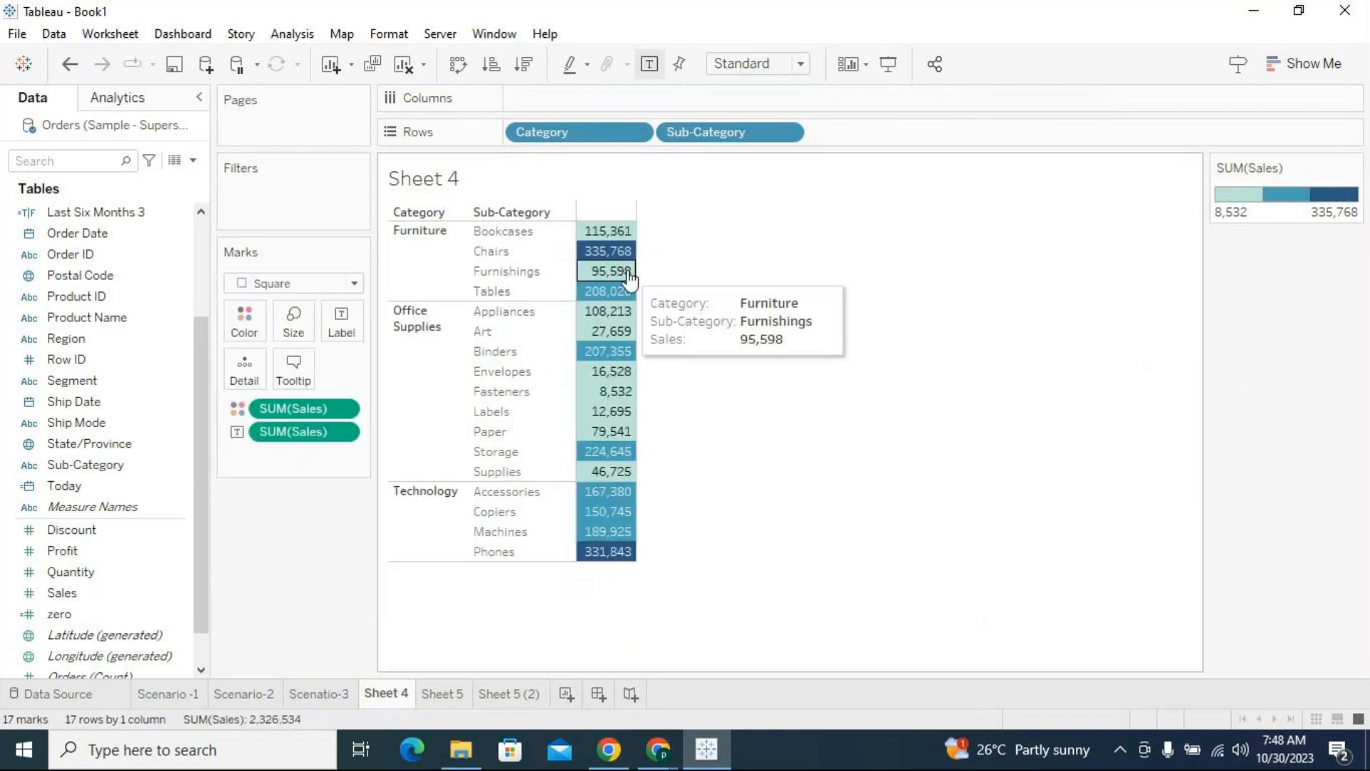
click(457, 698)
click(492, 697)
click(454, 699)
click(491, 698)
click(450, 697)
click(394, 696)
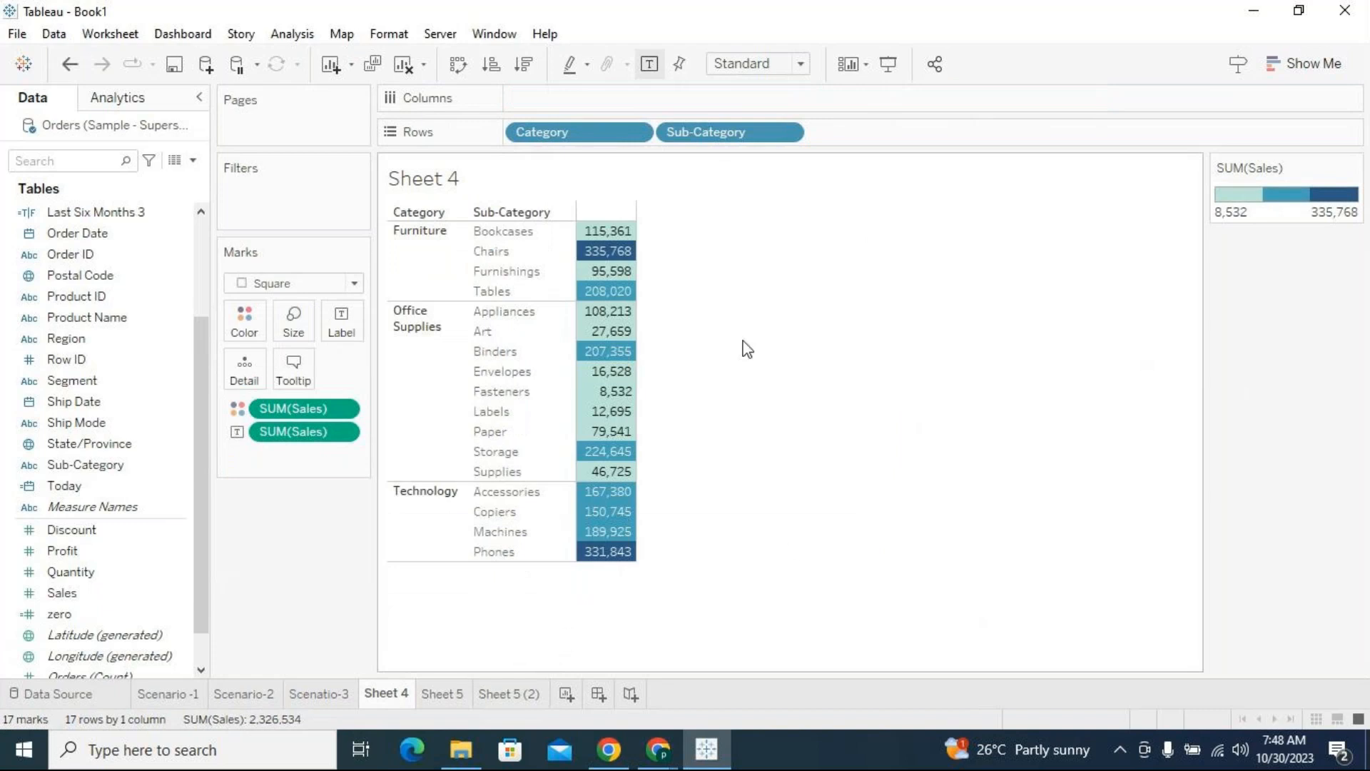
click(457, 698)
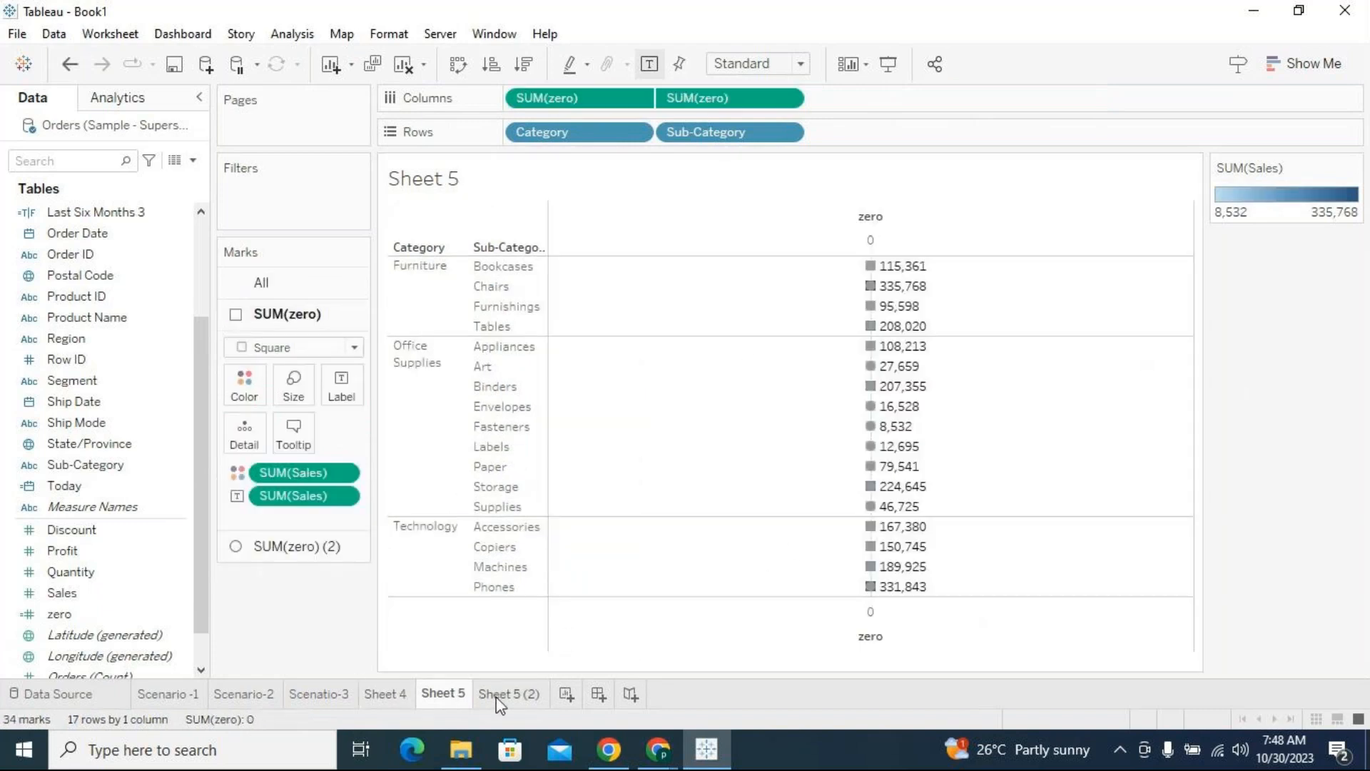
mouse_move(502, 704)
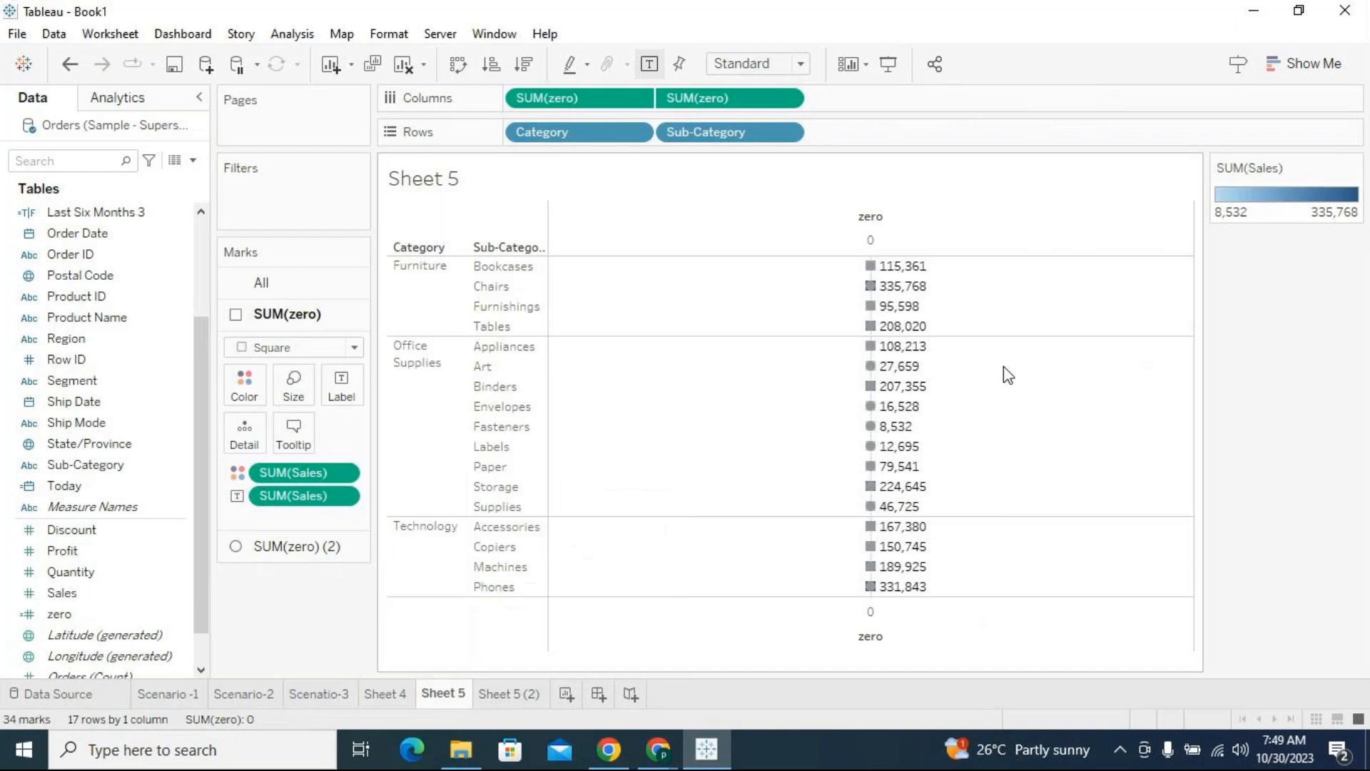
click(529, 697)
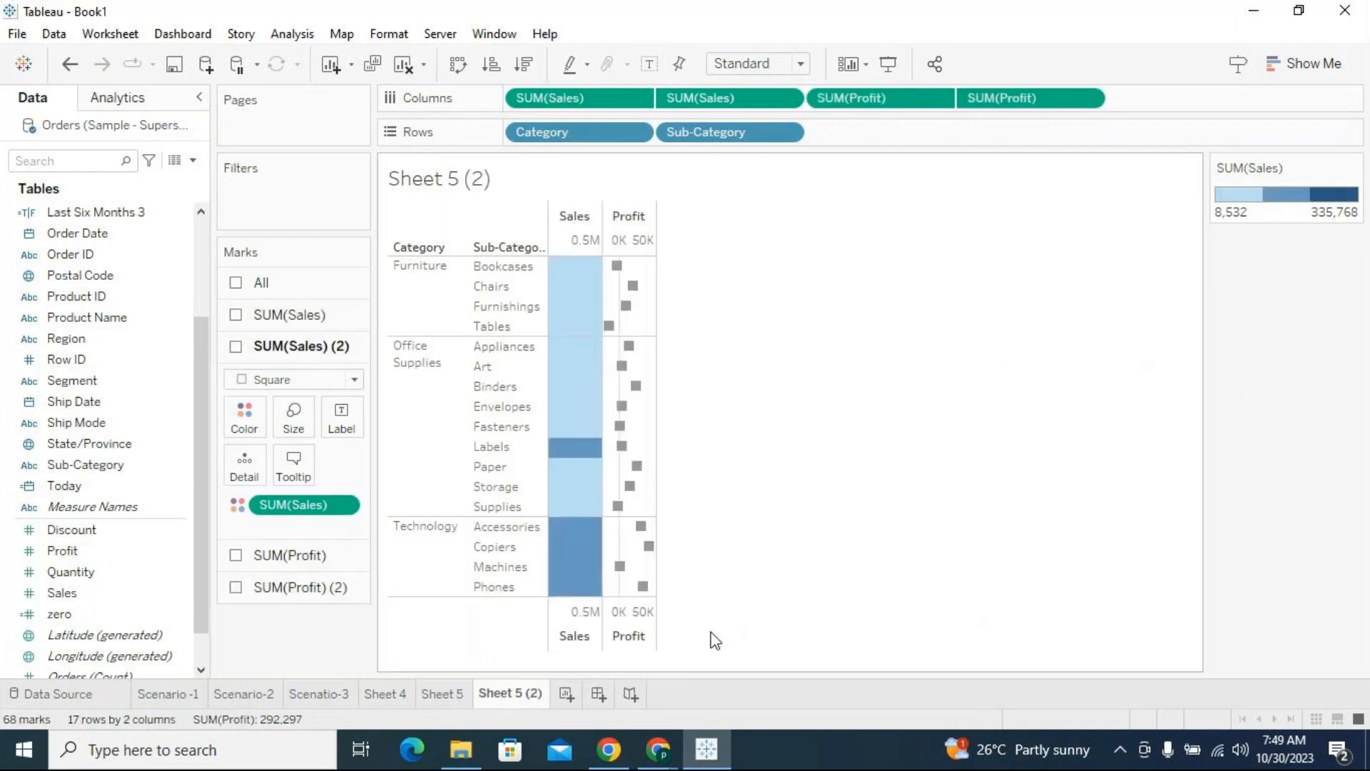
Replace the second SUM(Sales) in Columns with a fresh Sales measure and combine the pair into a dual axis
drag(720, 103, 281, 623)
drag(114, 606, 640, 108)
click(786, 99)
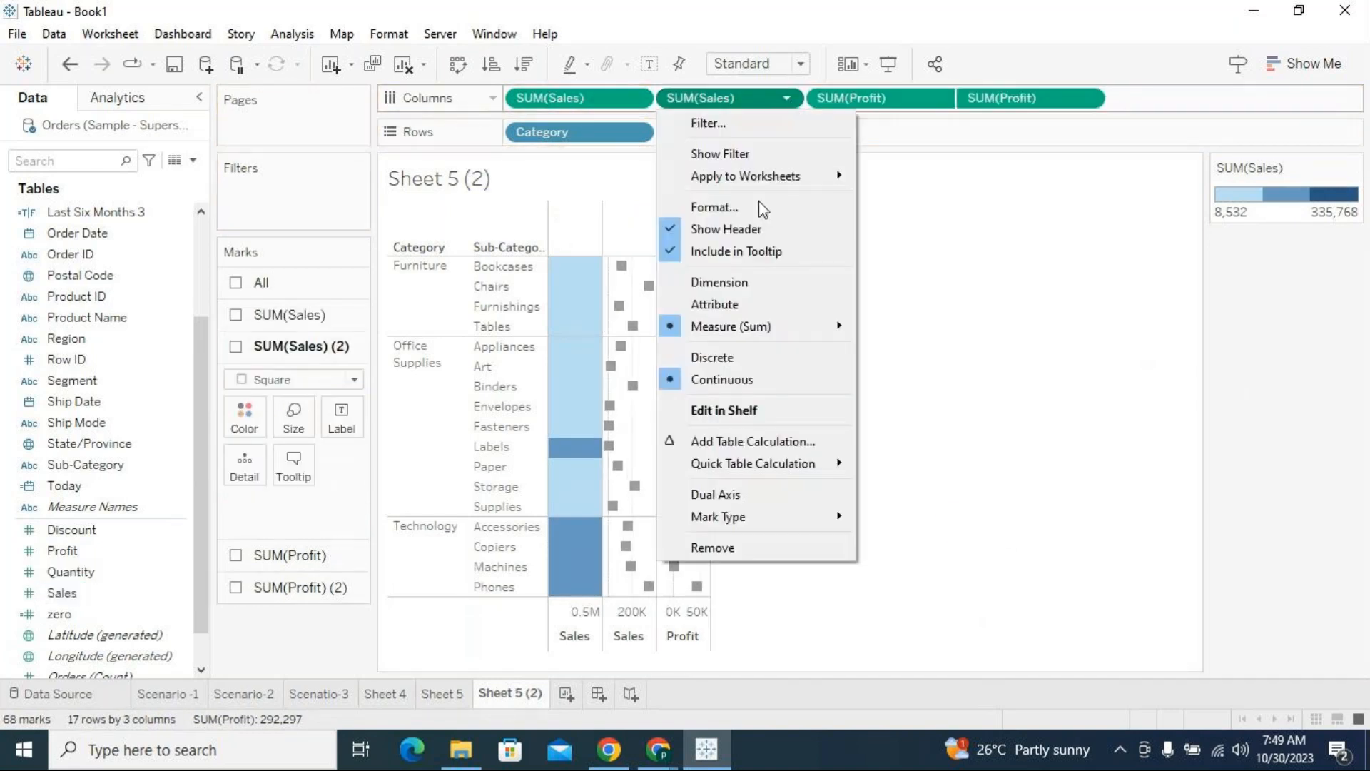
click(746, 493)
Synchronize the two Sales axes and show the mark settings of the second SUM(Sales) measure
click(787, 100)
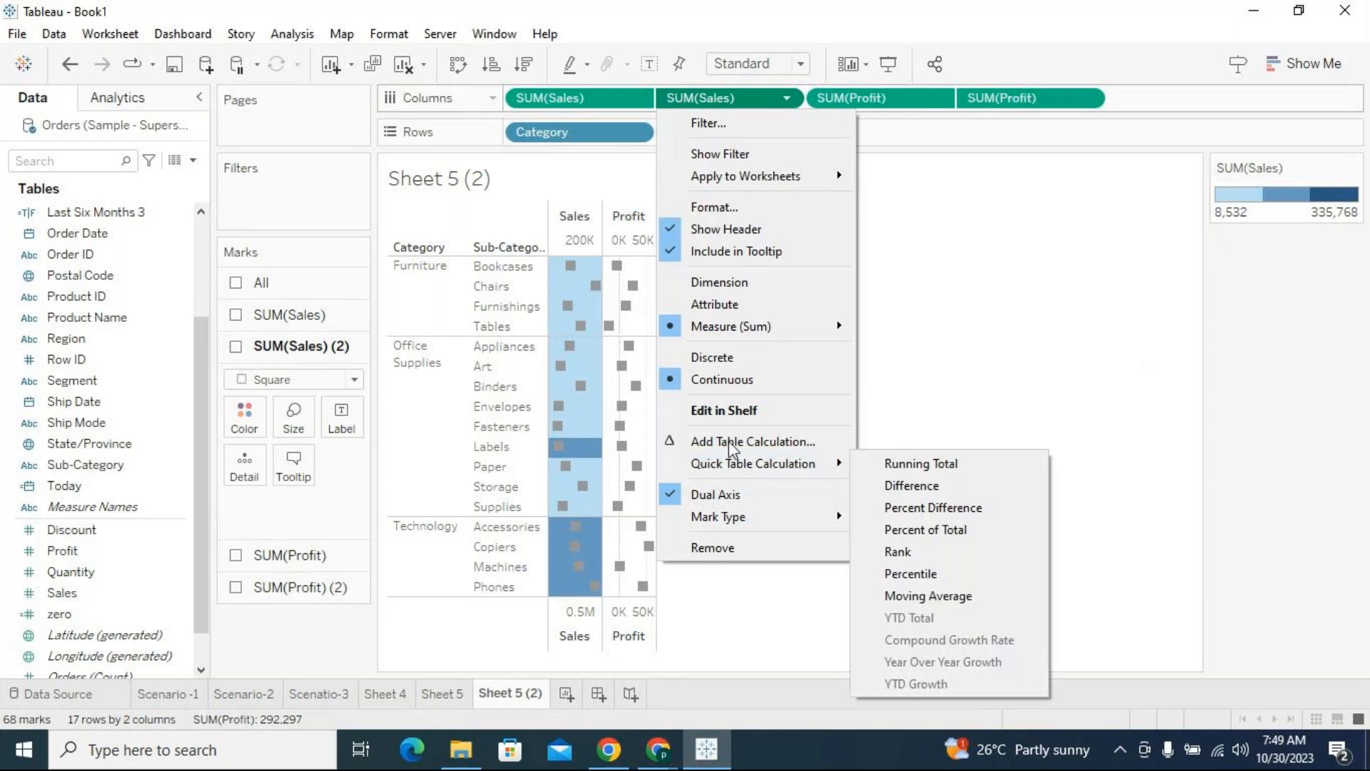
click(521, 620)
right_click(574, 621)
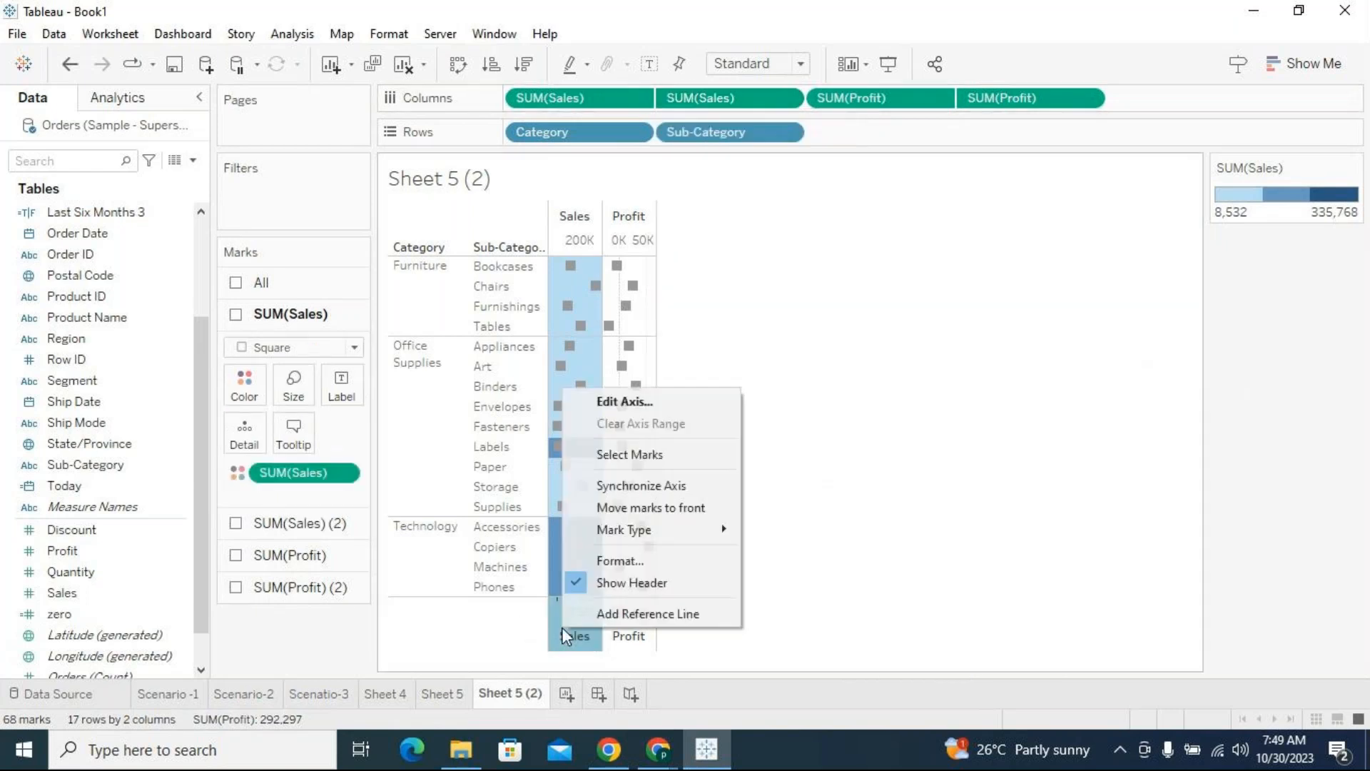
click(641, 485)
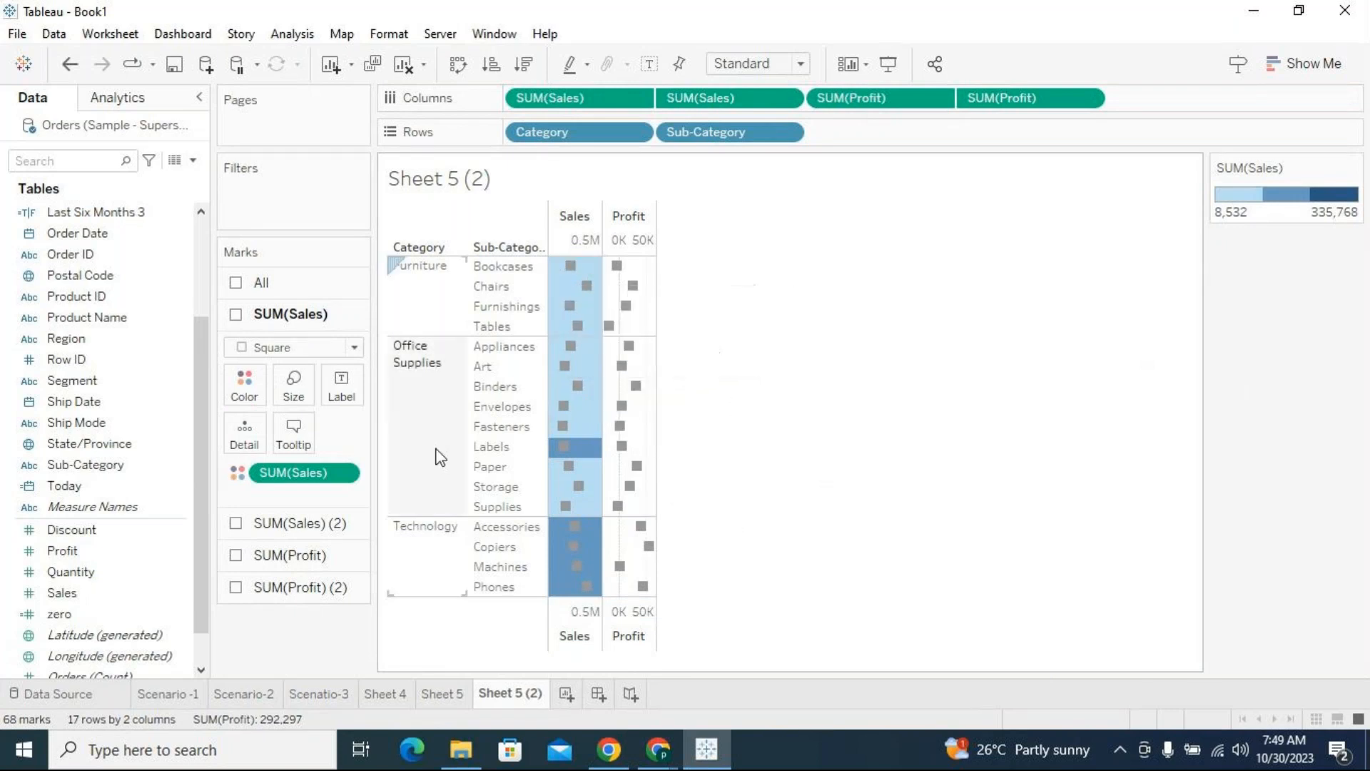
click(292, 526)
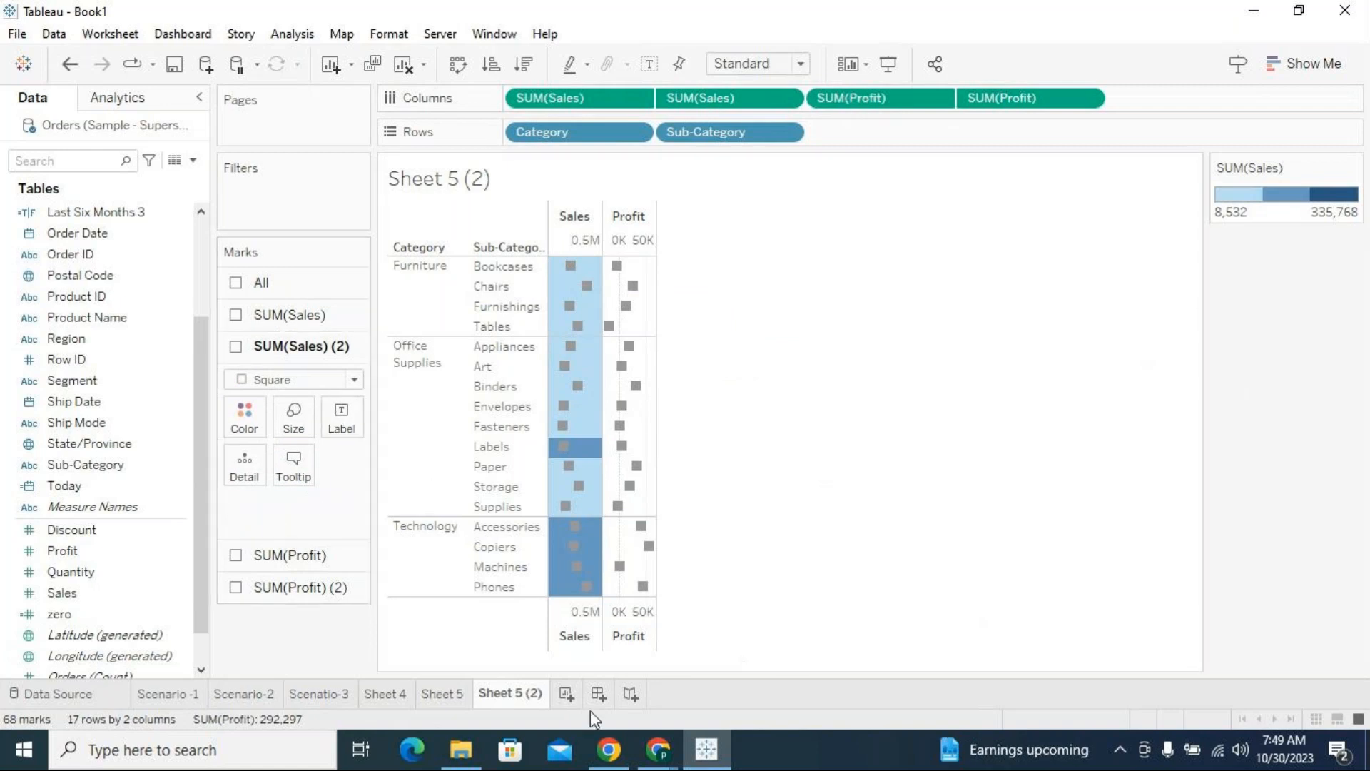
On Sheet 5, replace the second SUM(zero) in Columns with Sales and combine both measures into a dual axis
click(443, 694)
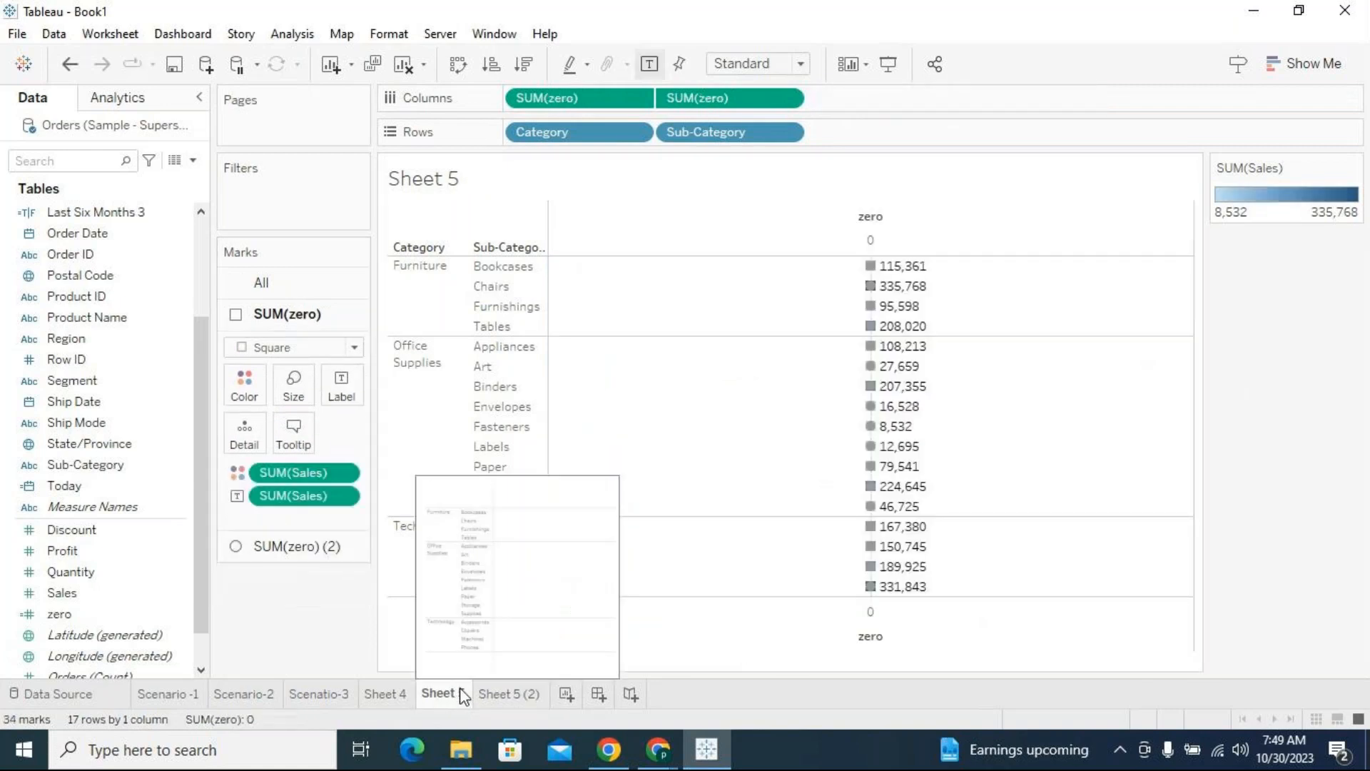
drag(712, 103, 854, 506)
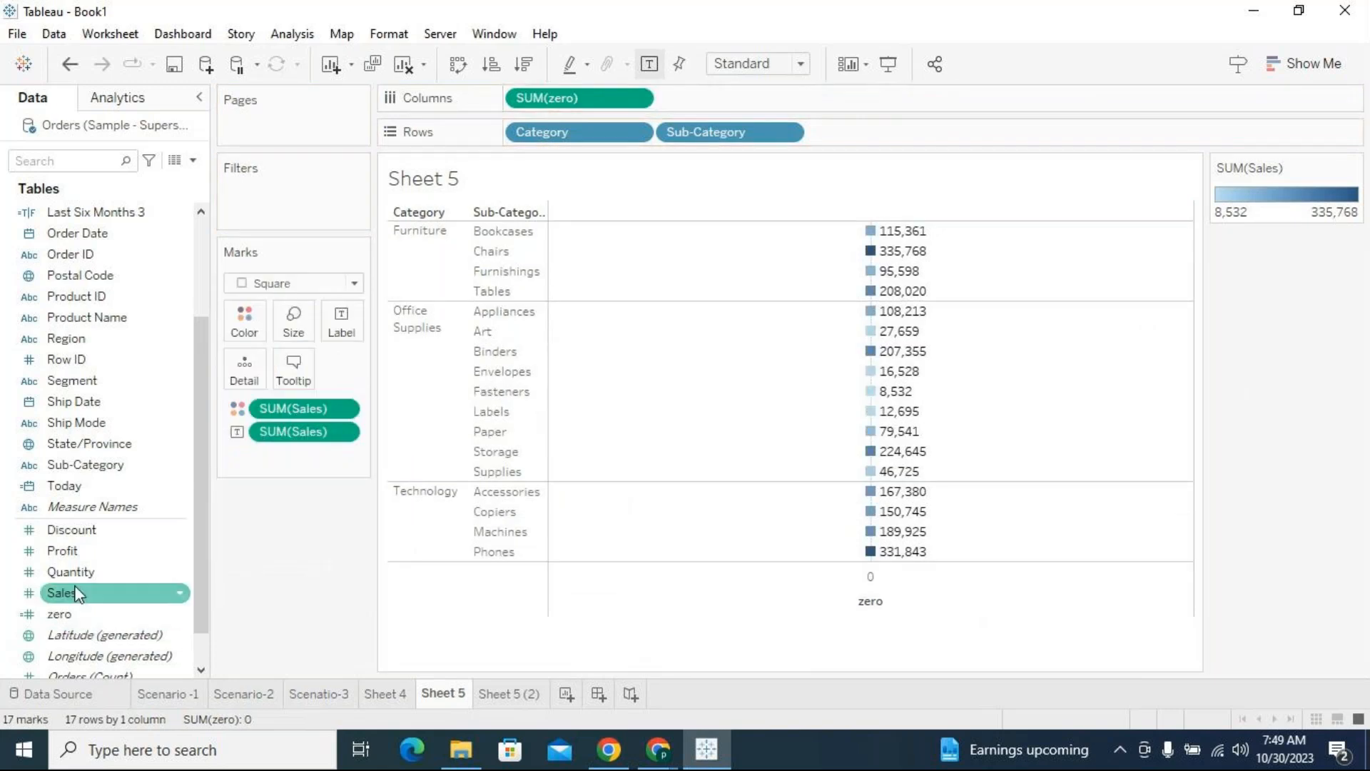
drag(71, 592, 785, 100)
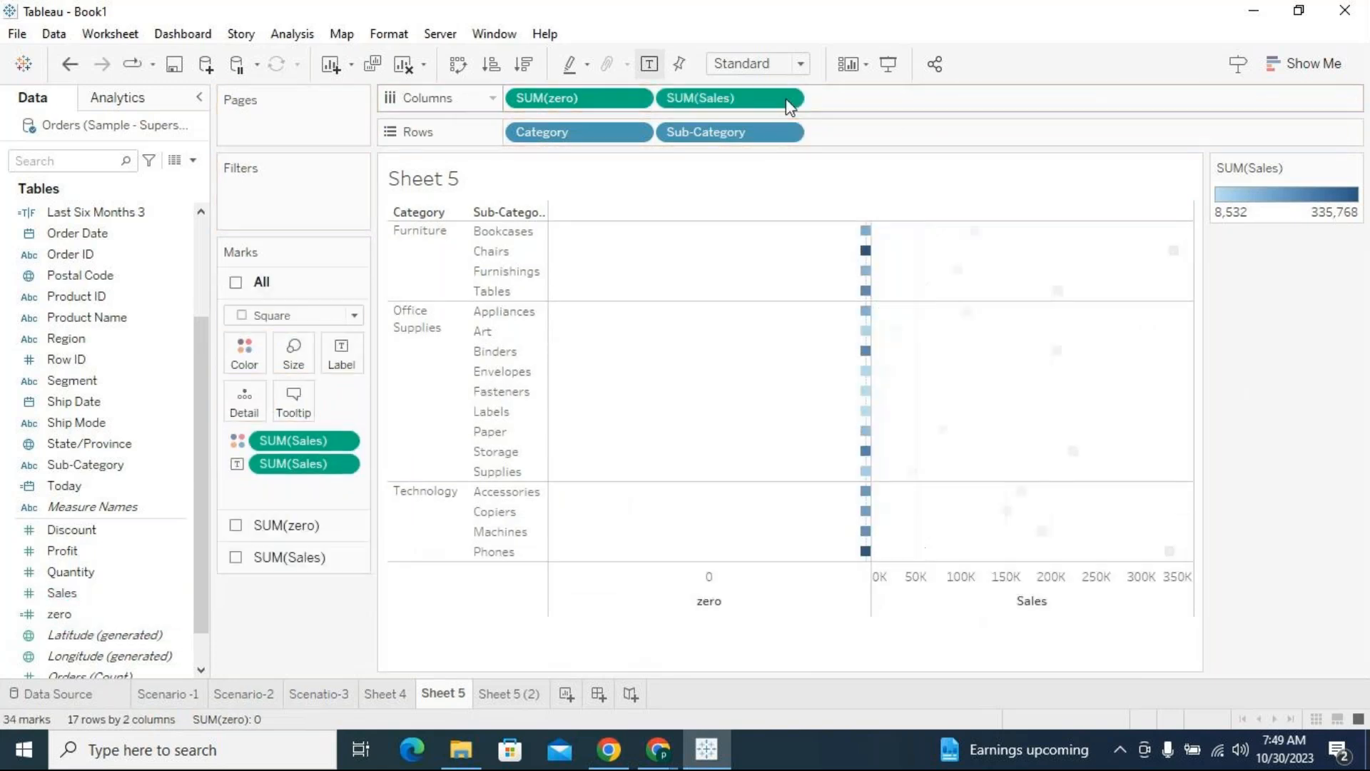
click(786, 98)
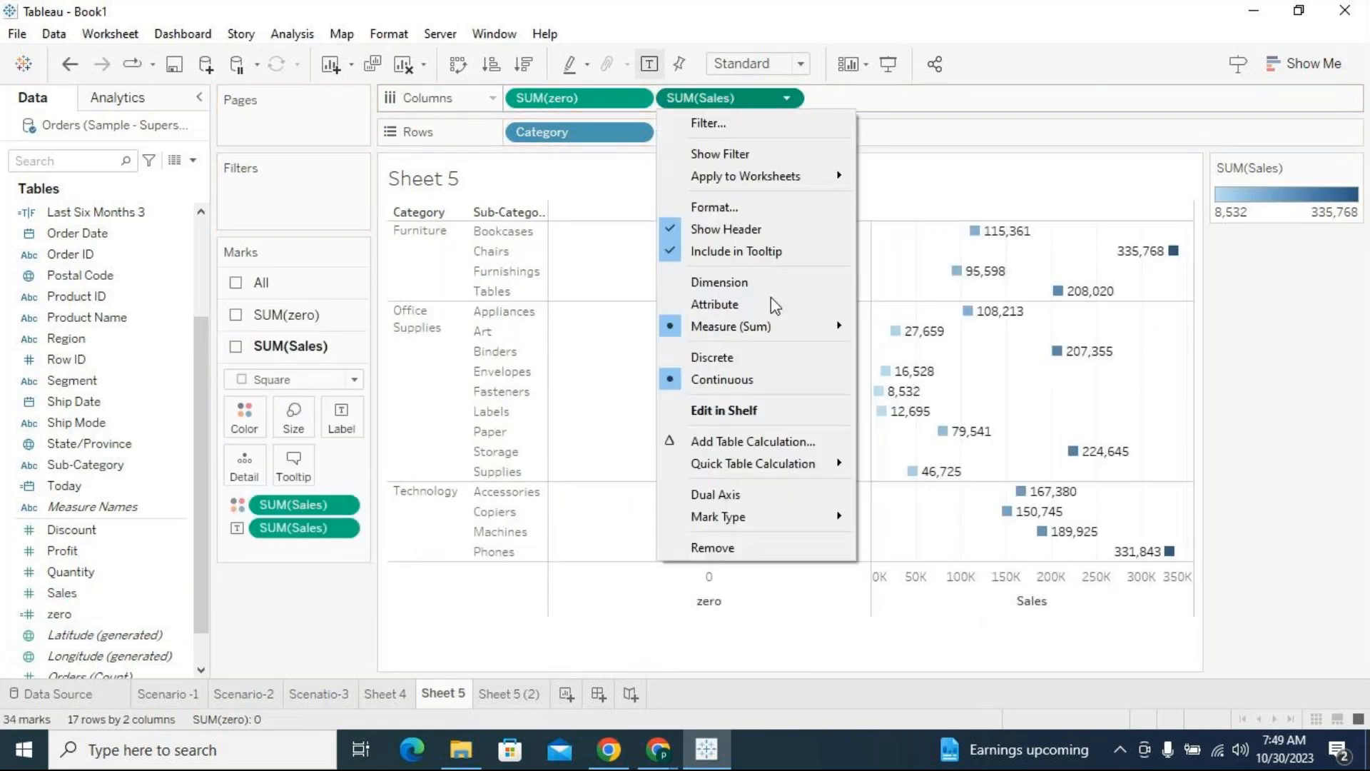
click(734, 493)
Synchronize the zero axis with the Sales axis and narrow the chart column on Sheet 5
right_click(830, 629)
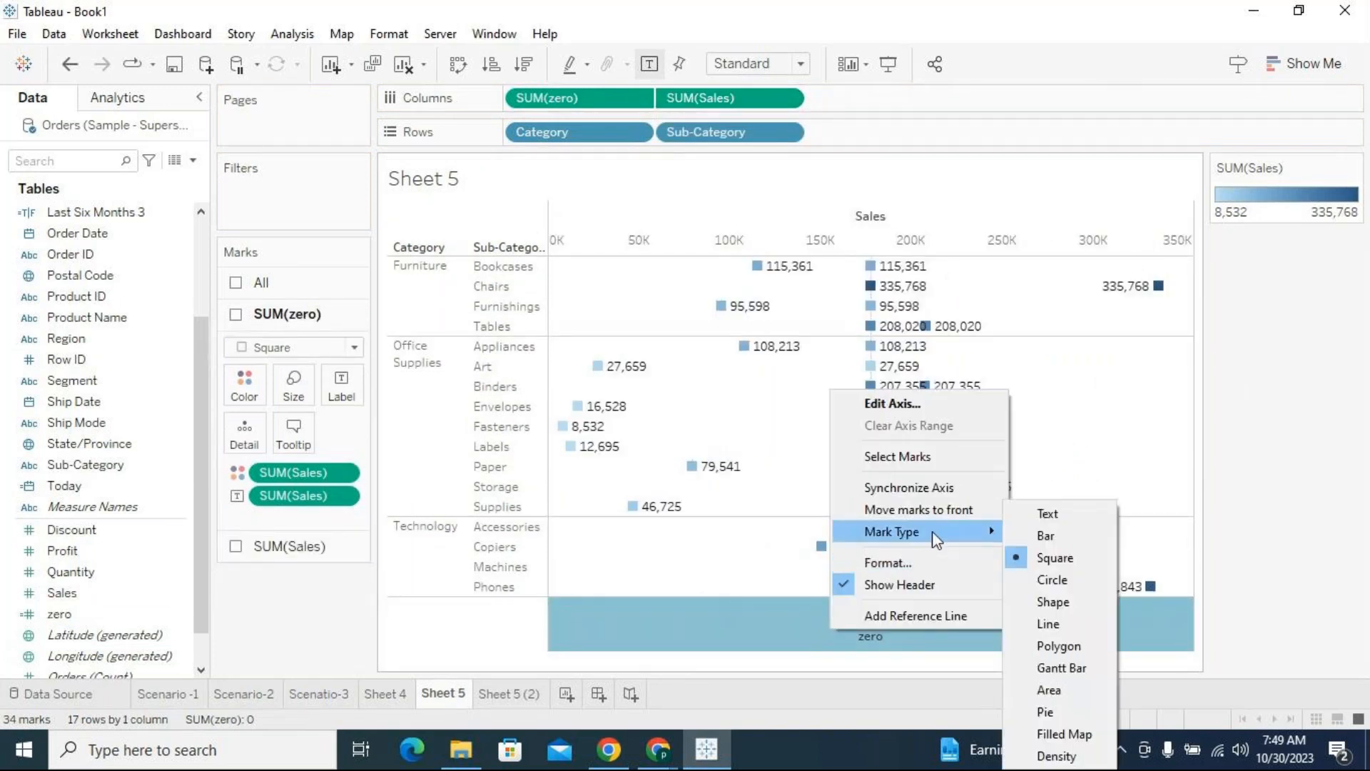
click(901, 487)
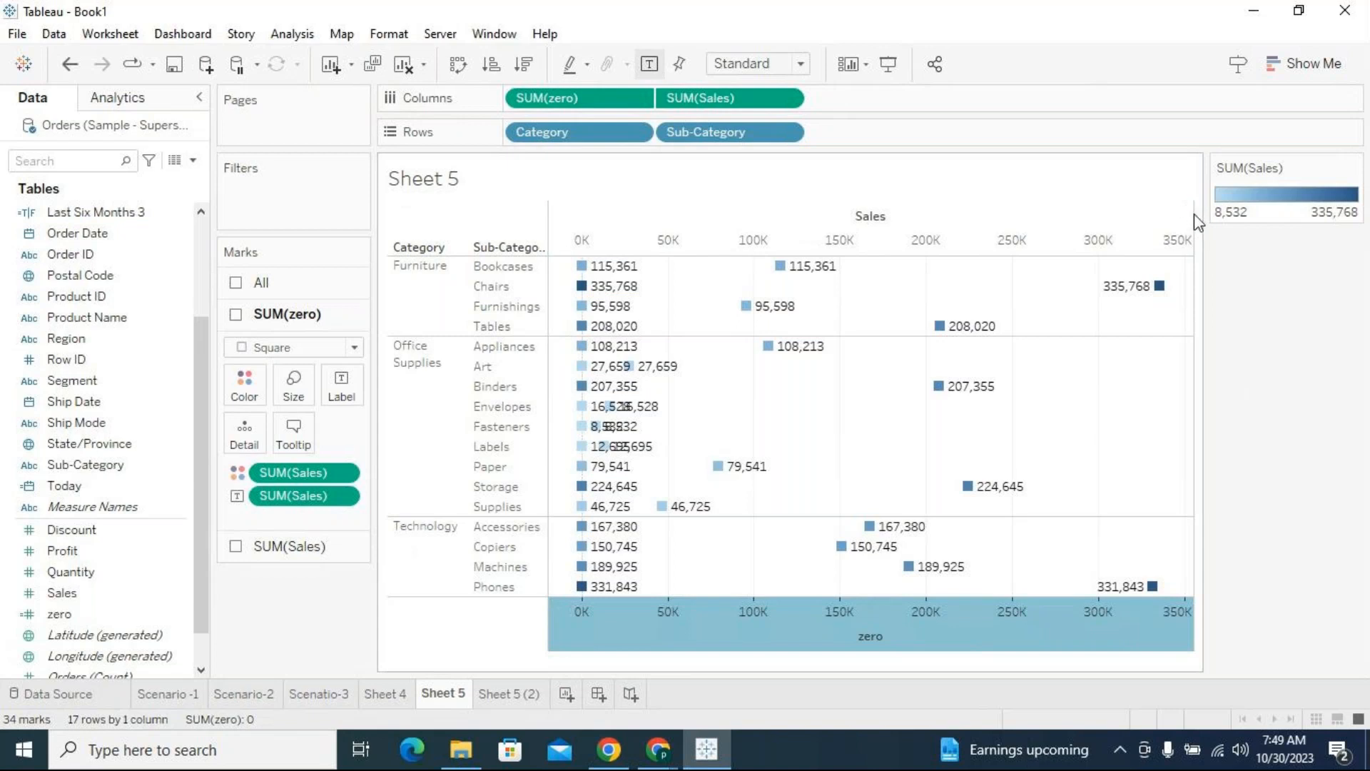
drag(1190, 213, 617, 214)
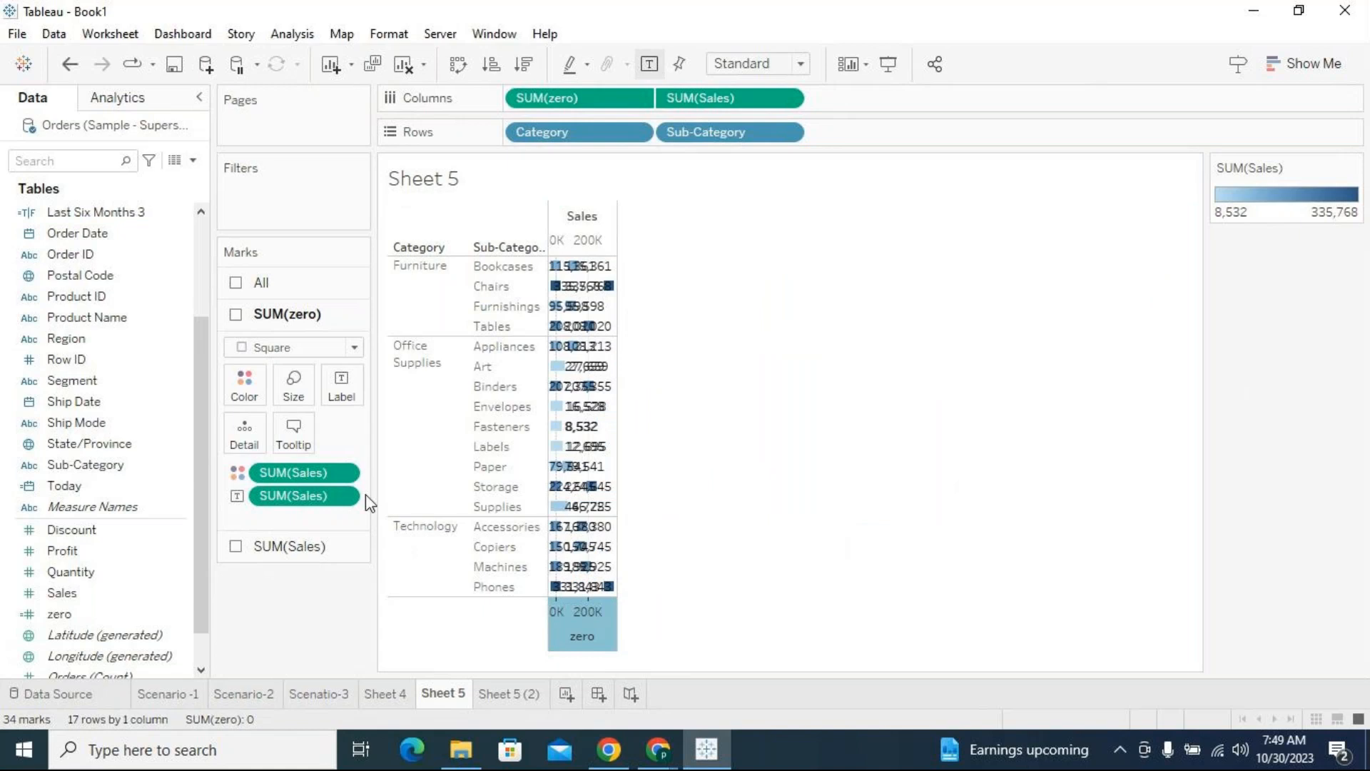
Turn off the mark labels for SUM(zero) and compare the mark settings of SUM(zero) and SUM(Sales)
click(343, 382)
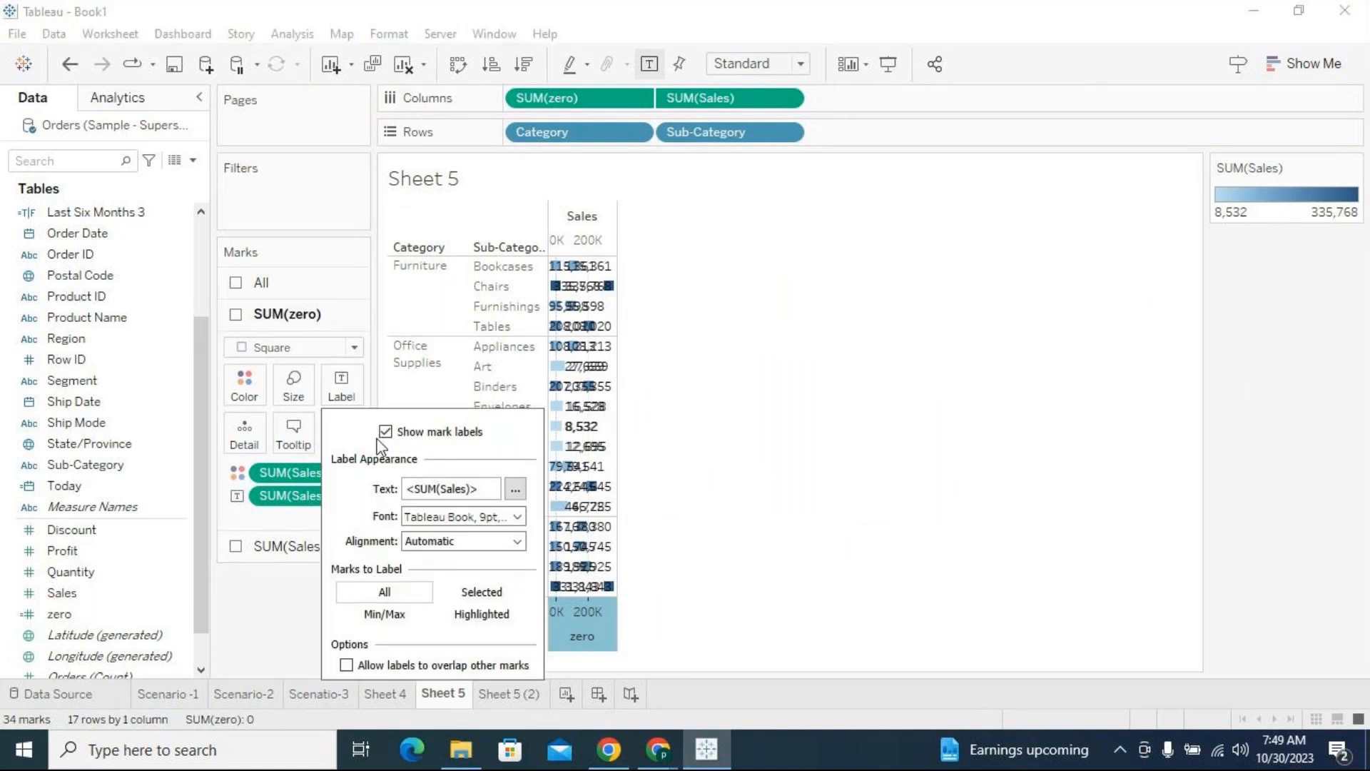
click(868, 426)
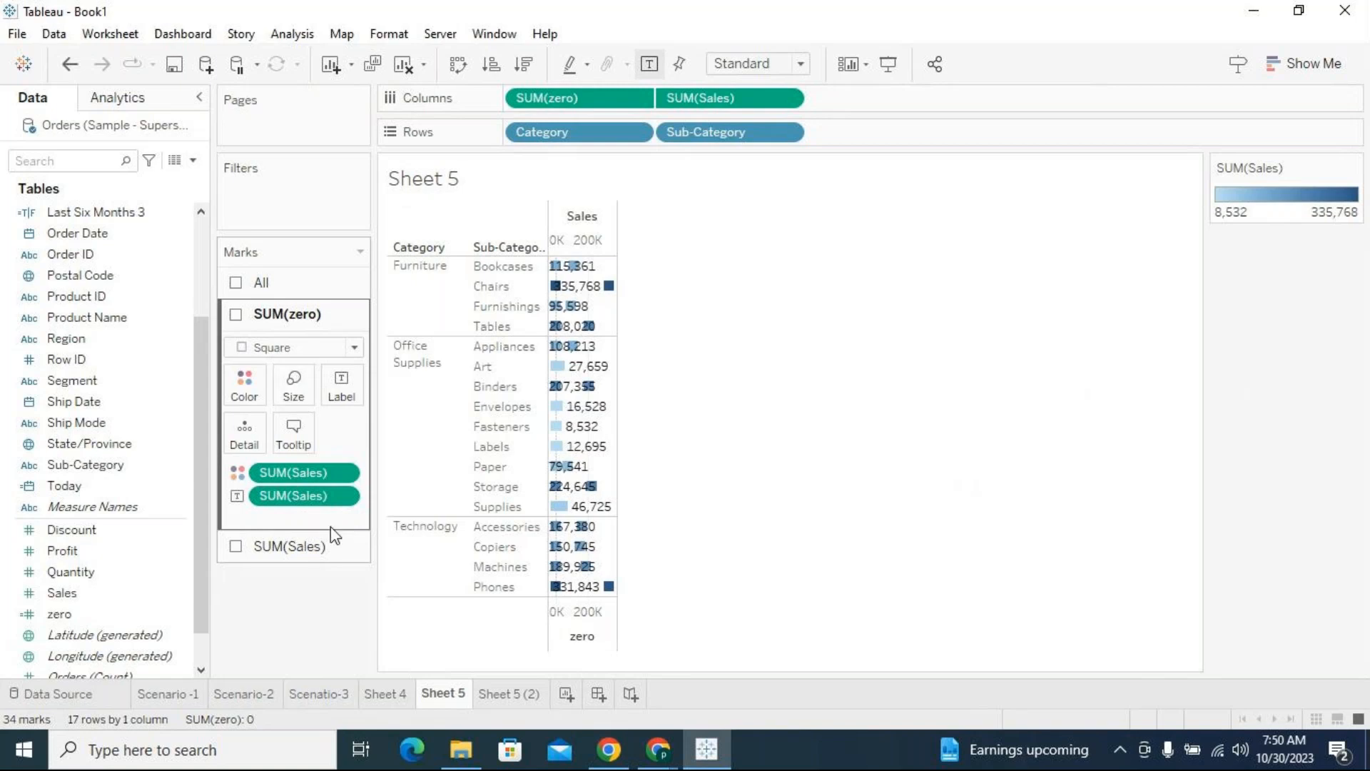
click(318, 547)
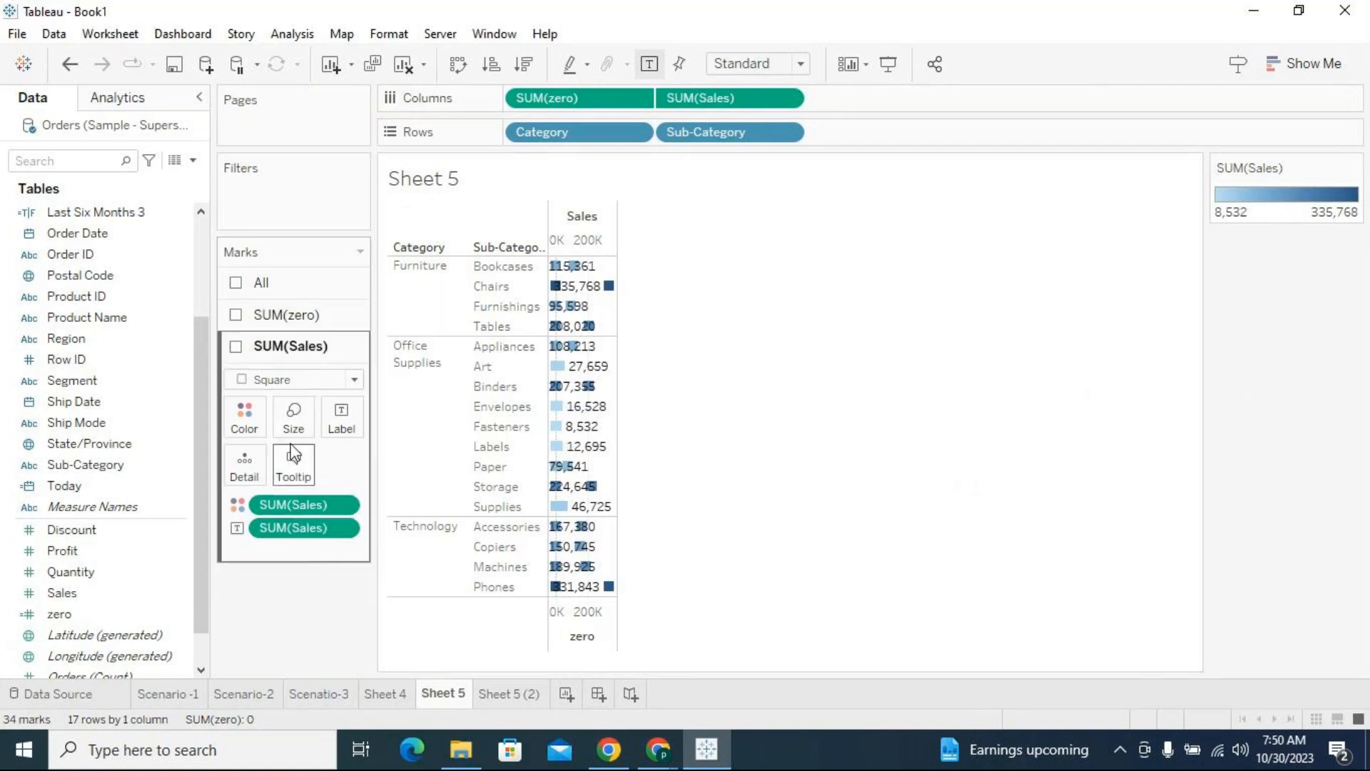
click(285, 315)
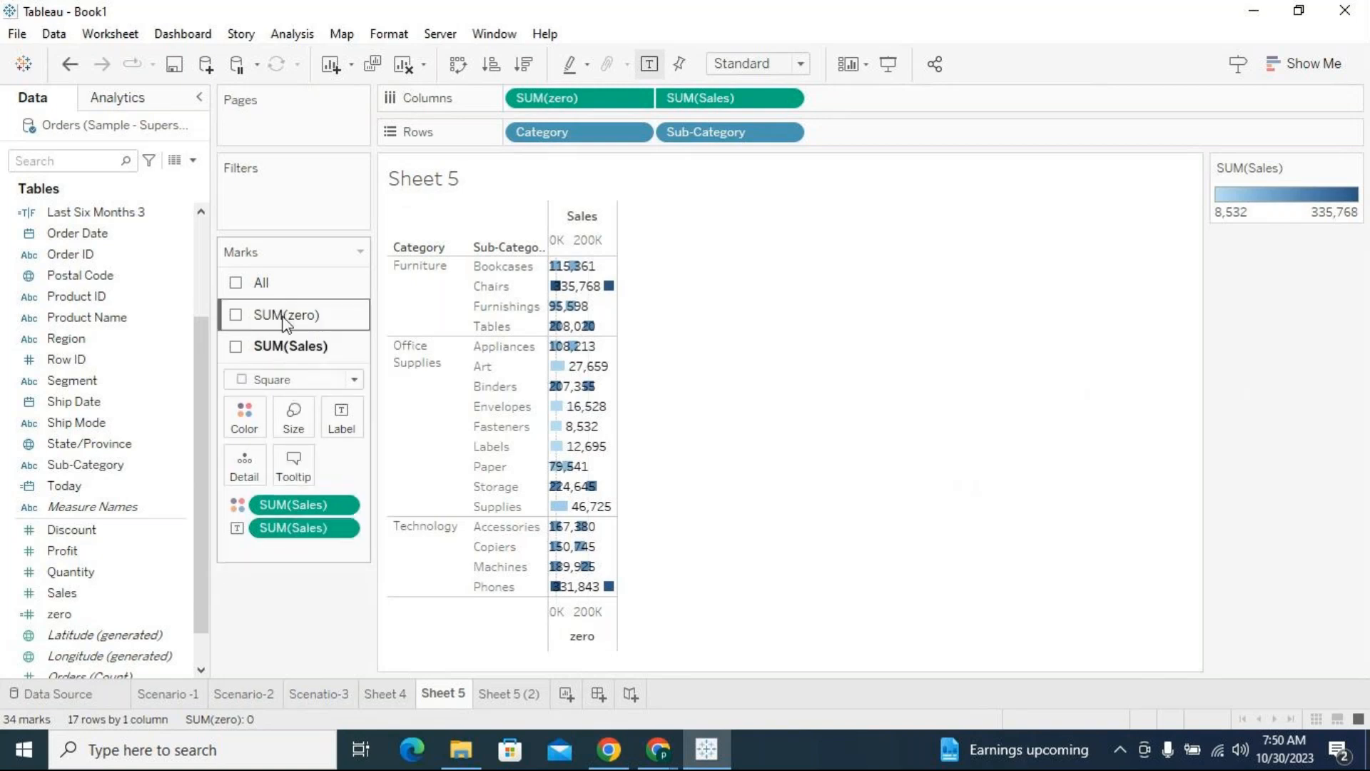
click(268, 348)
click(273, 368)
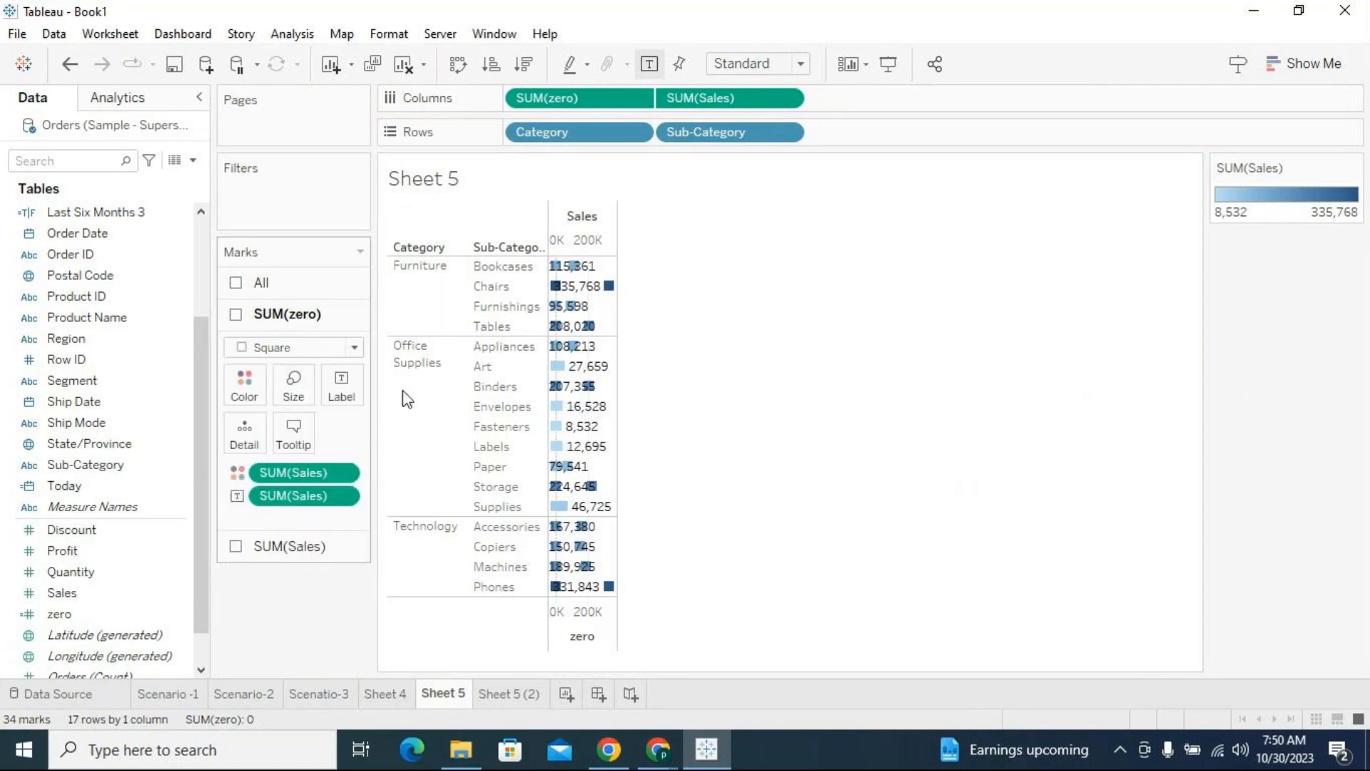
Enlarge the SUM(Sales) square marks well beyond their default size and narrow the chart column further
click(286, 548)
click(303, 426)
drag(329, 468, 398, 471)
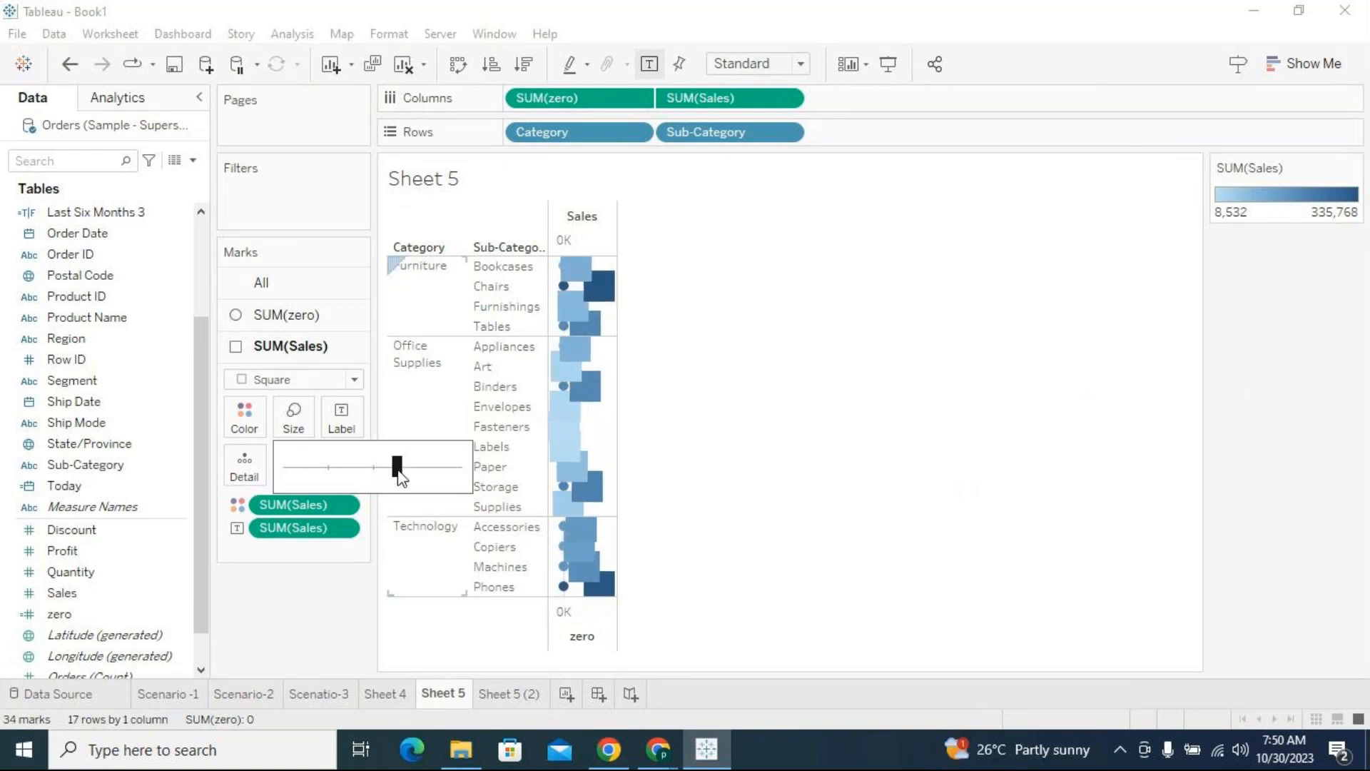
mouse_move(398, 471)
mouse_down()
mouse_move(426, 471)
mouse_move(398, 468)
mouse_up()
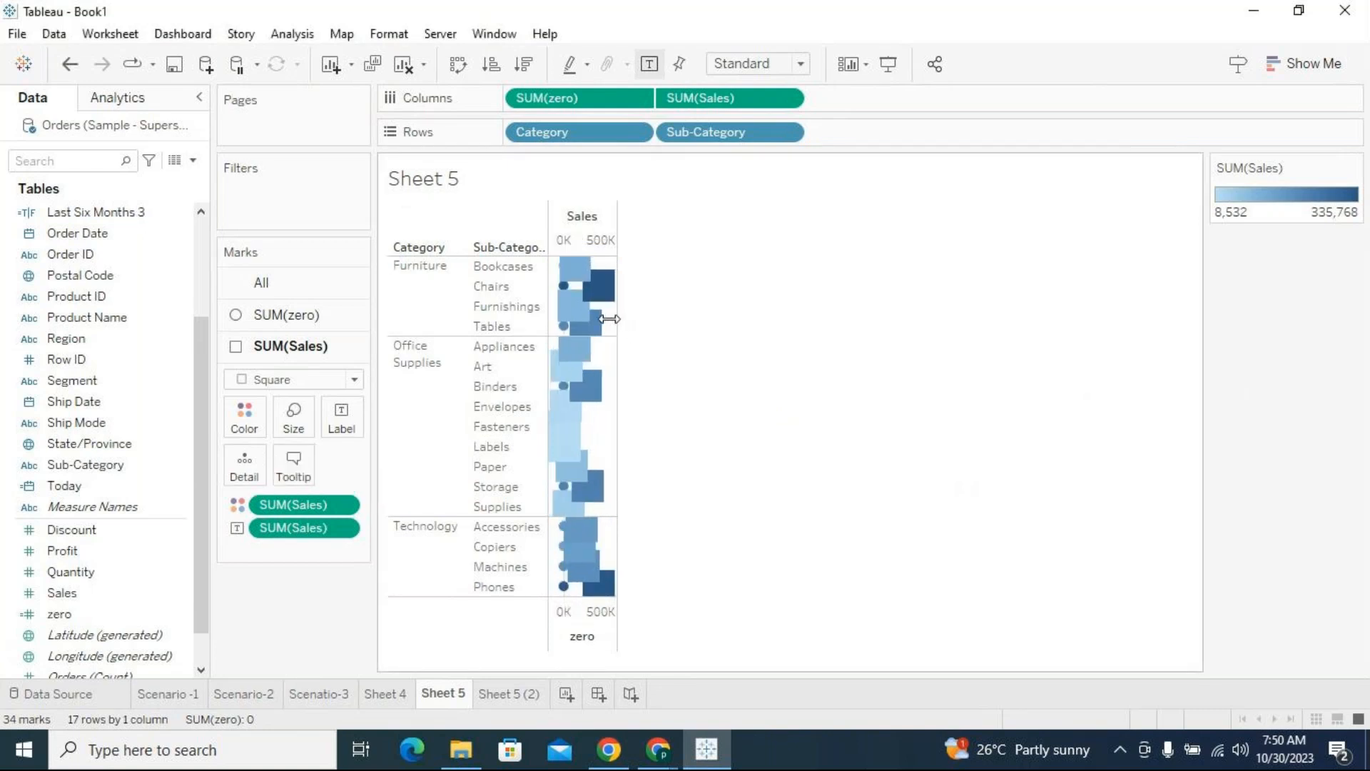
drag(612, 384, 592, 384)
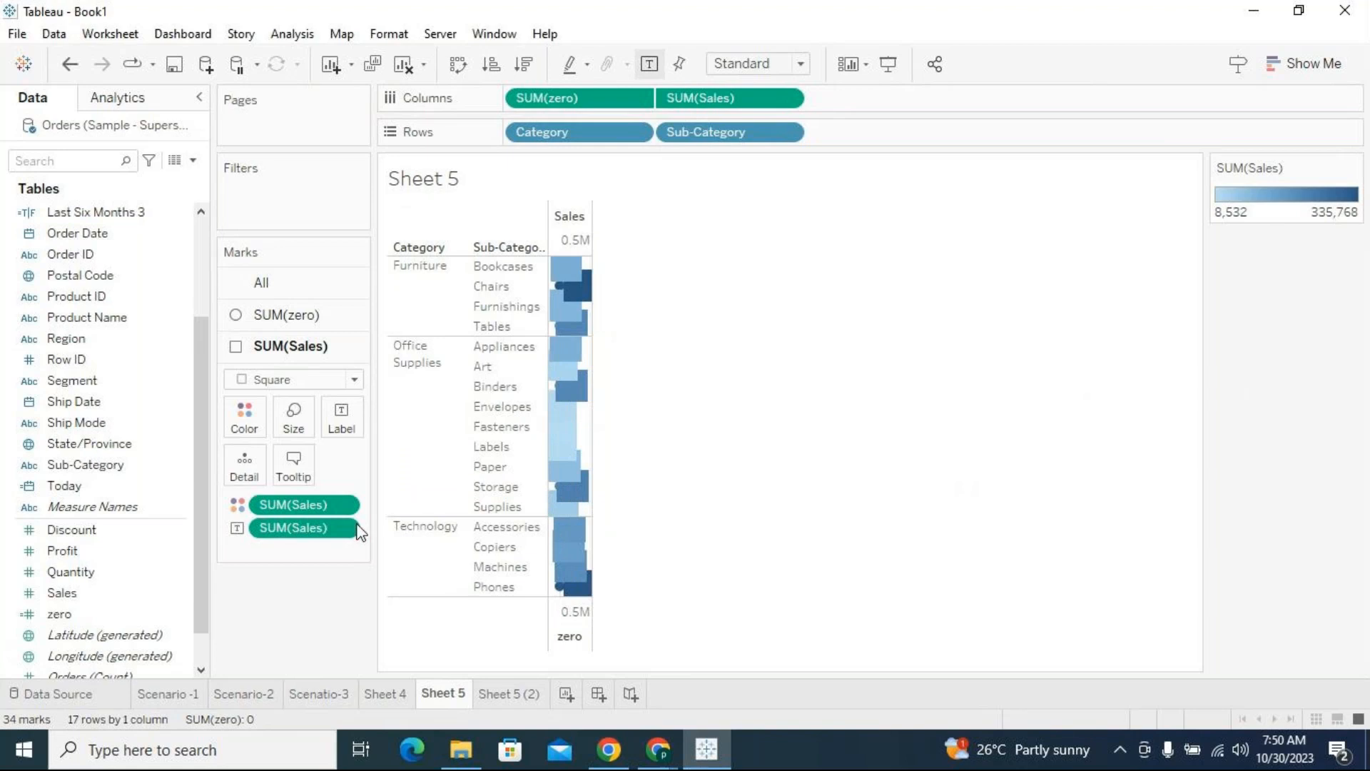
Reduce the size of the SUM(Sales) square marks to a moderate setting
click(293, 418)
drag(398, 476, 361, 474)
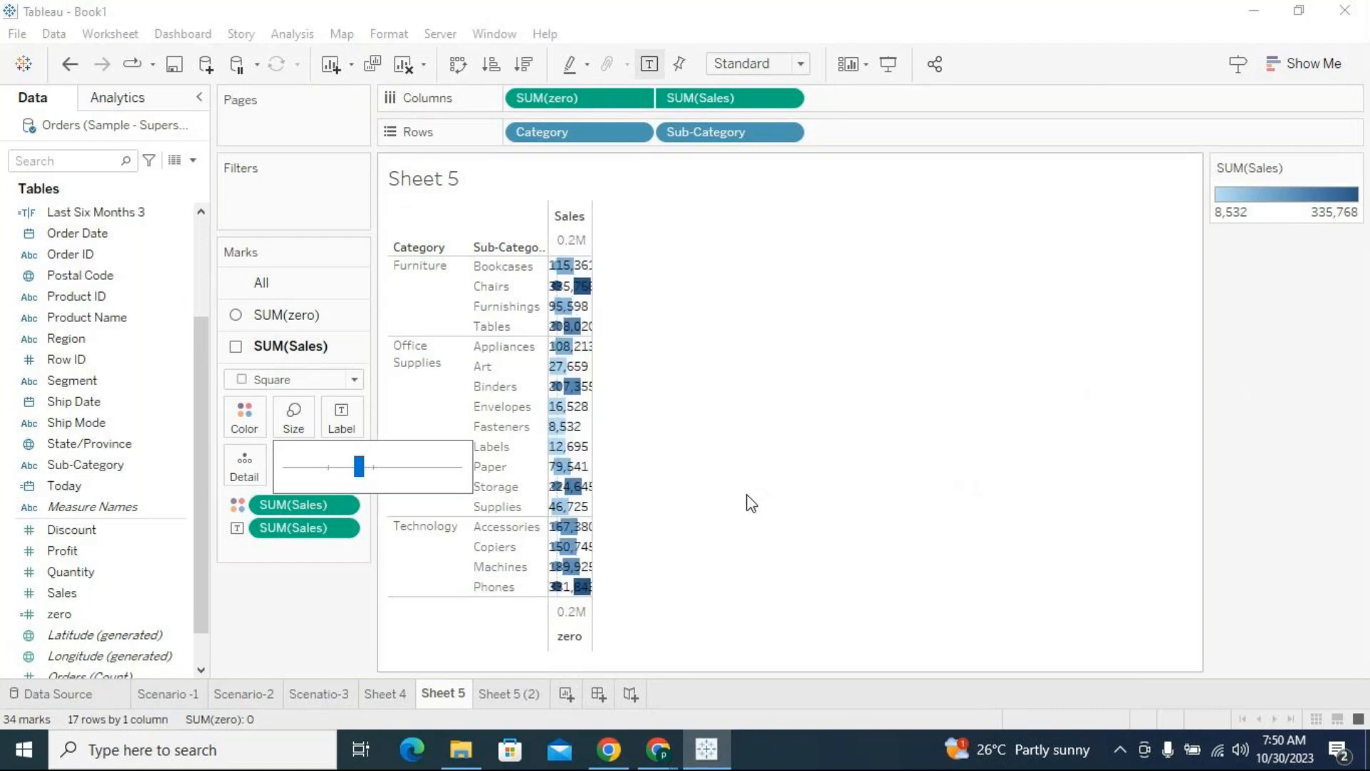
click(701, 485)
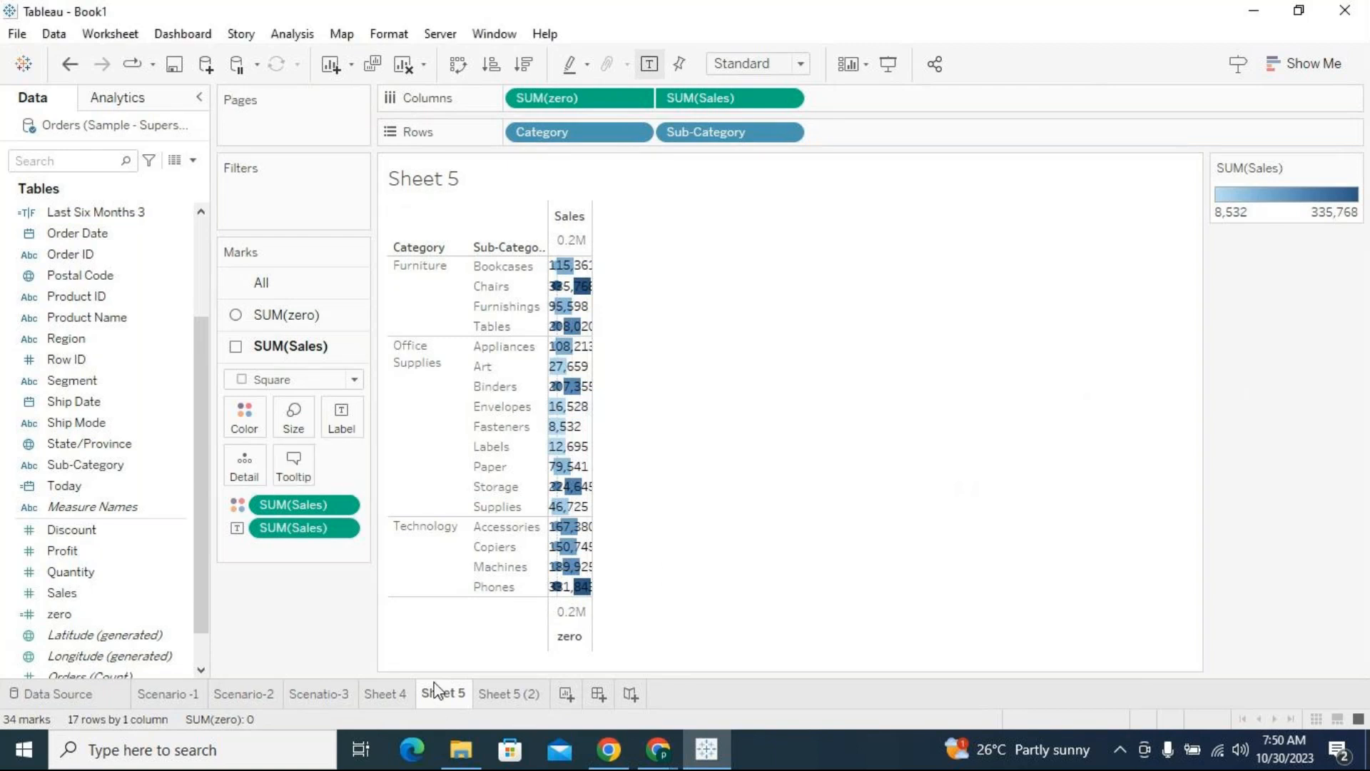
Review the Sheet 4 highlight table and the Scenatio-3 sheet, ending on Sheet 4
click(400, 696)
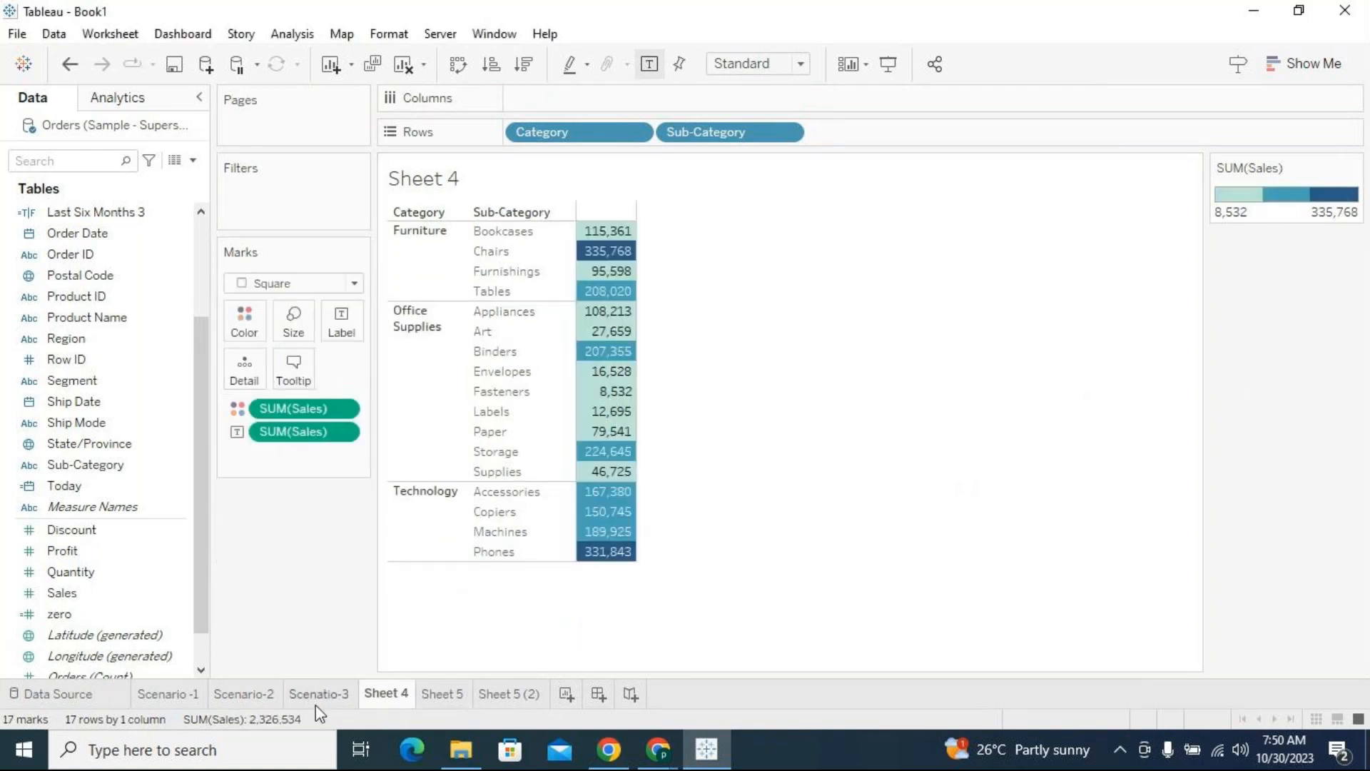
click(318, 693)
click(386, 694)
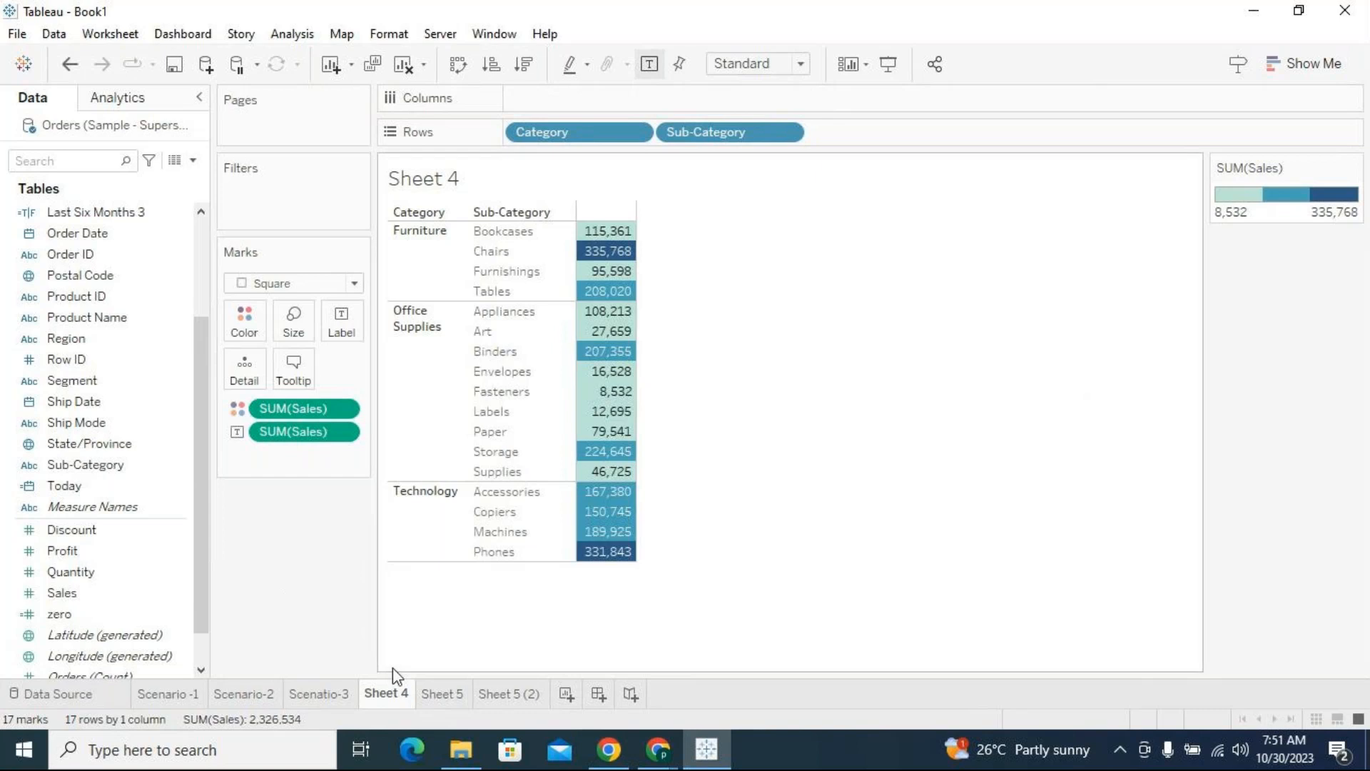
Create a new worksheet and plot Sales on columns against Profit on rows as a scatter plot
click(567, 694)
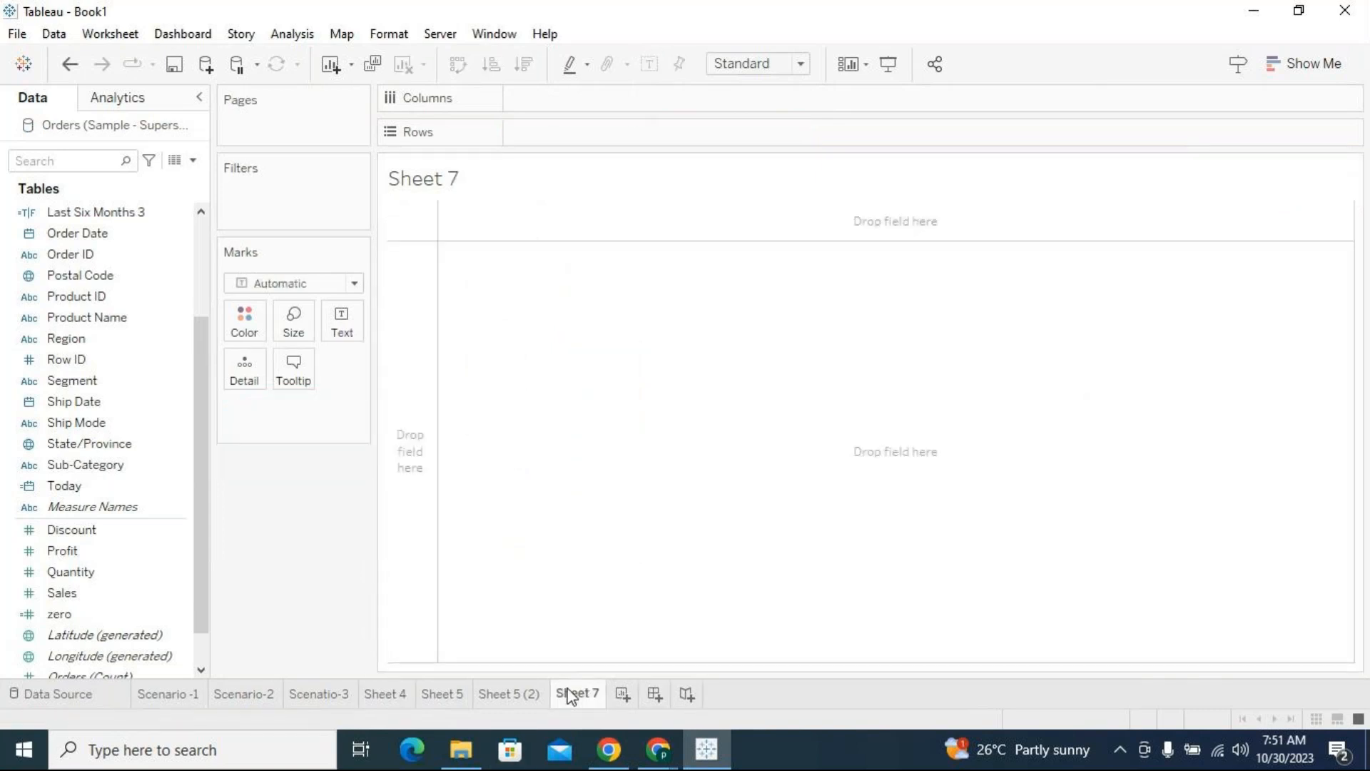
scroll(86, 530, down, 1)
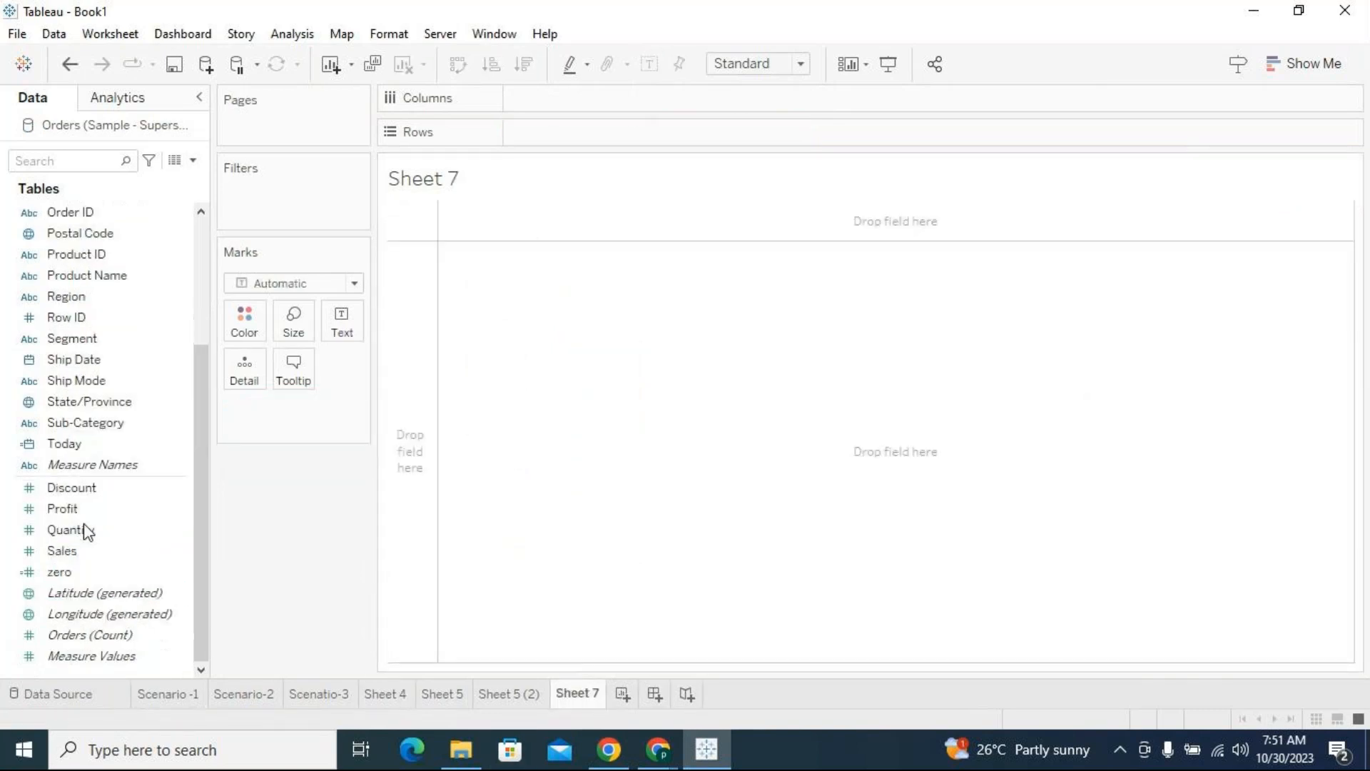
drag(71, 551, 571, 100)
drag(86, 508, 642, 133)
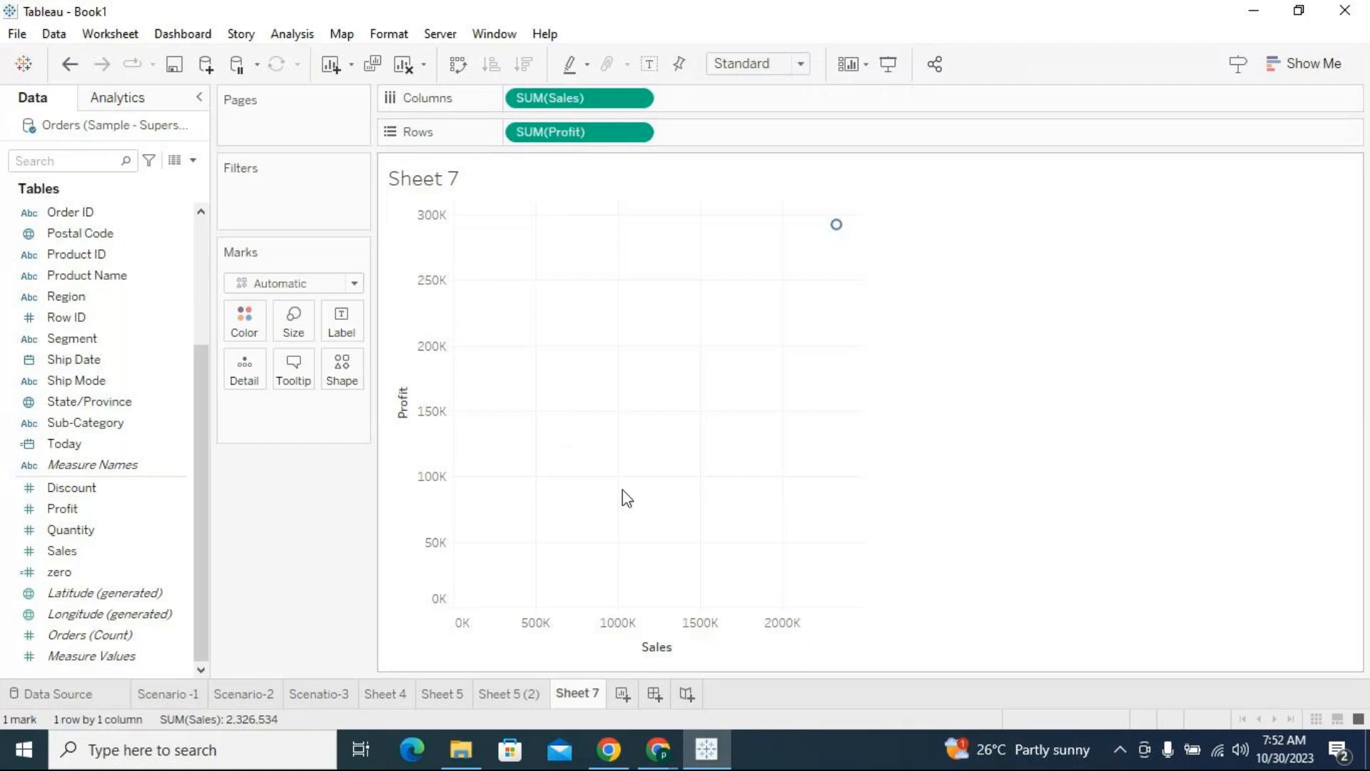
click(438, 267)
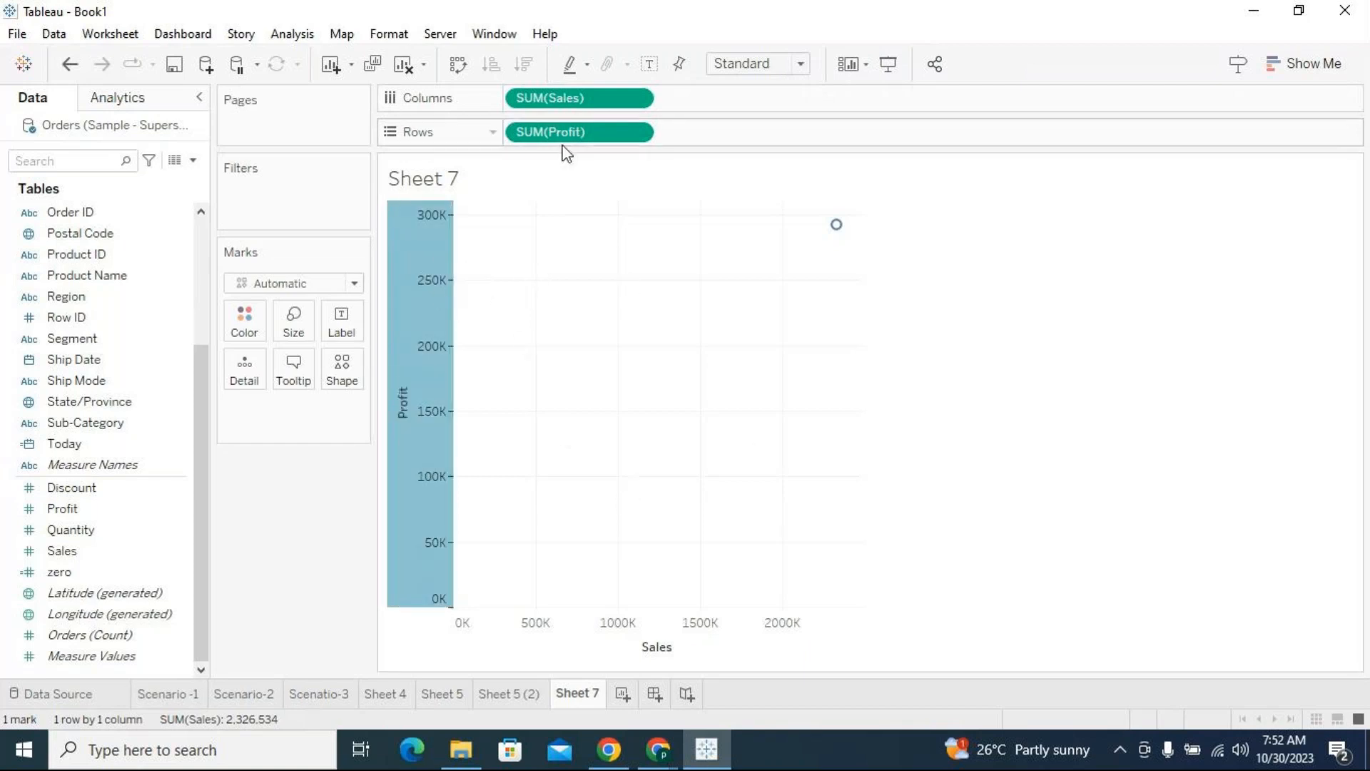
click(752, 627)
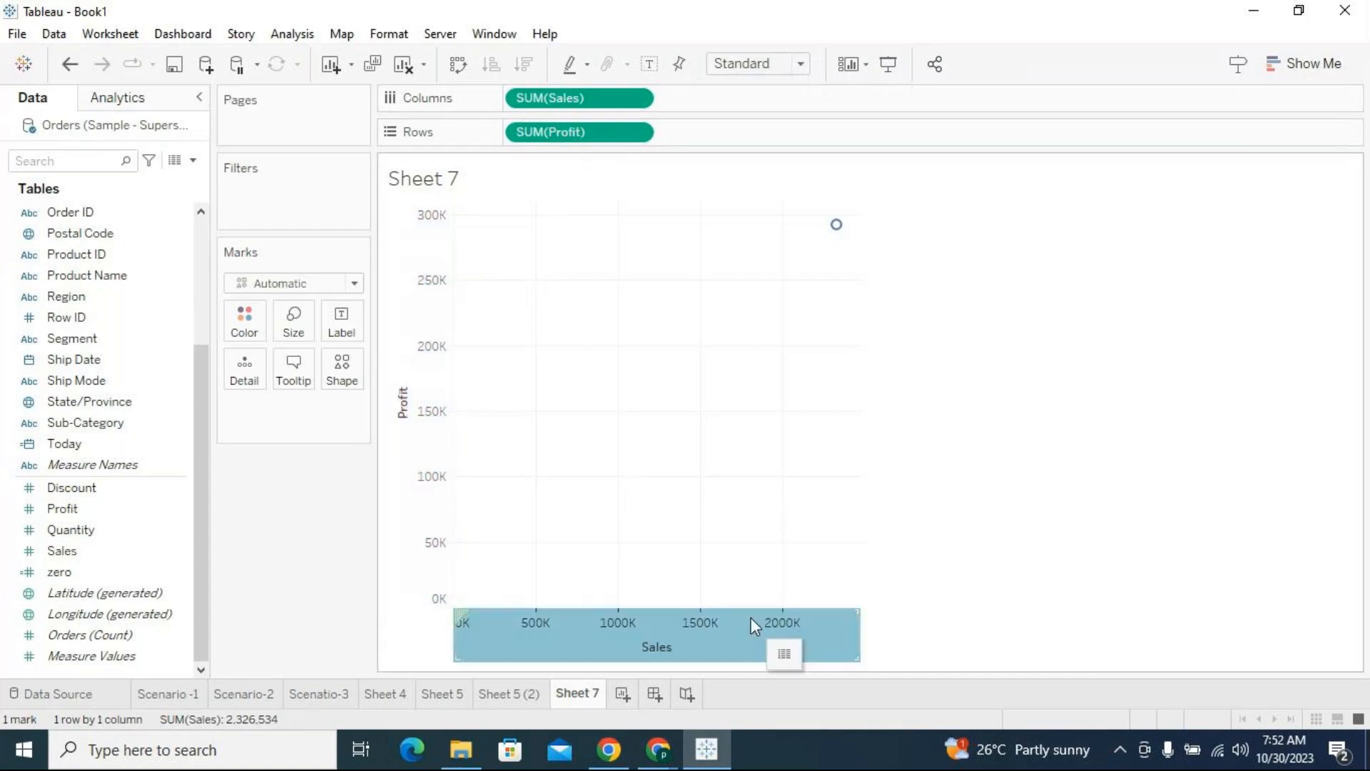
click(700, 385)
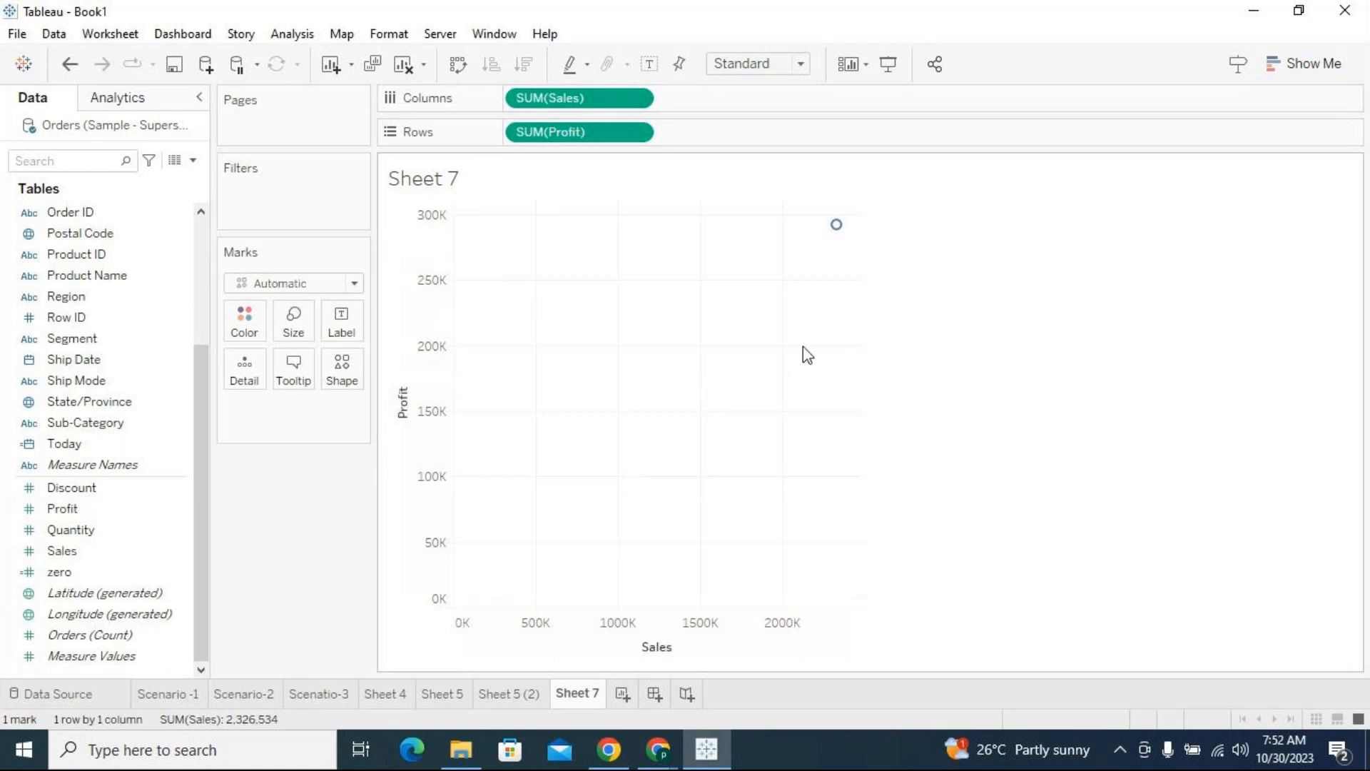
mouse_move(836, 231)
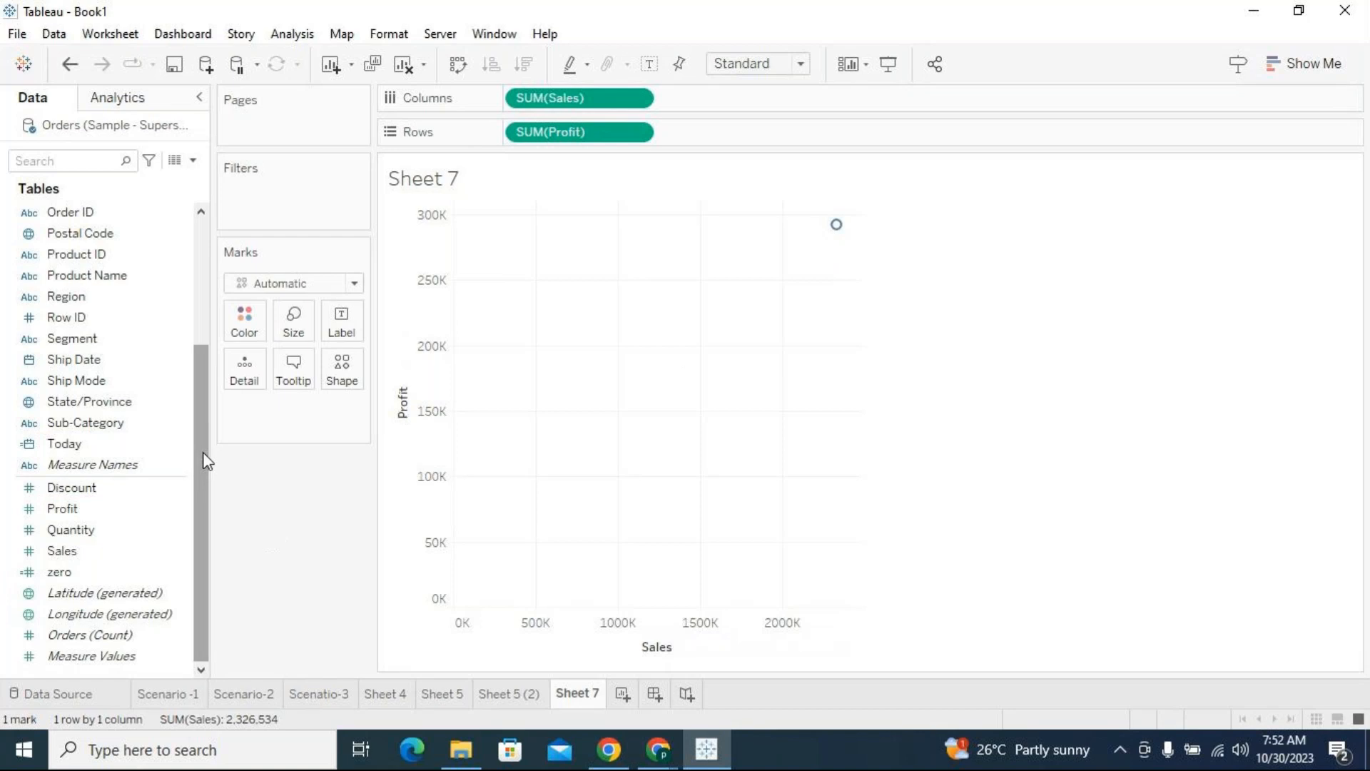
Split the Sales and Profit scatter plot by Category using mark detail
drag(203, 452, 190, 276)
drag(98, 214, 244, 367)
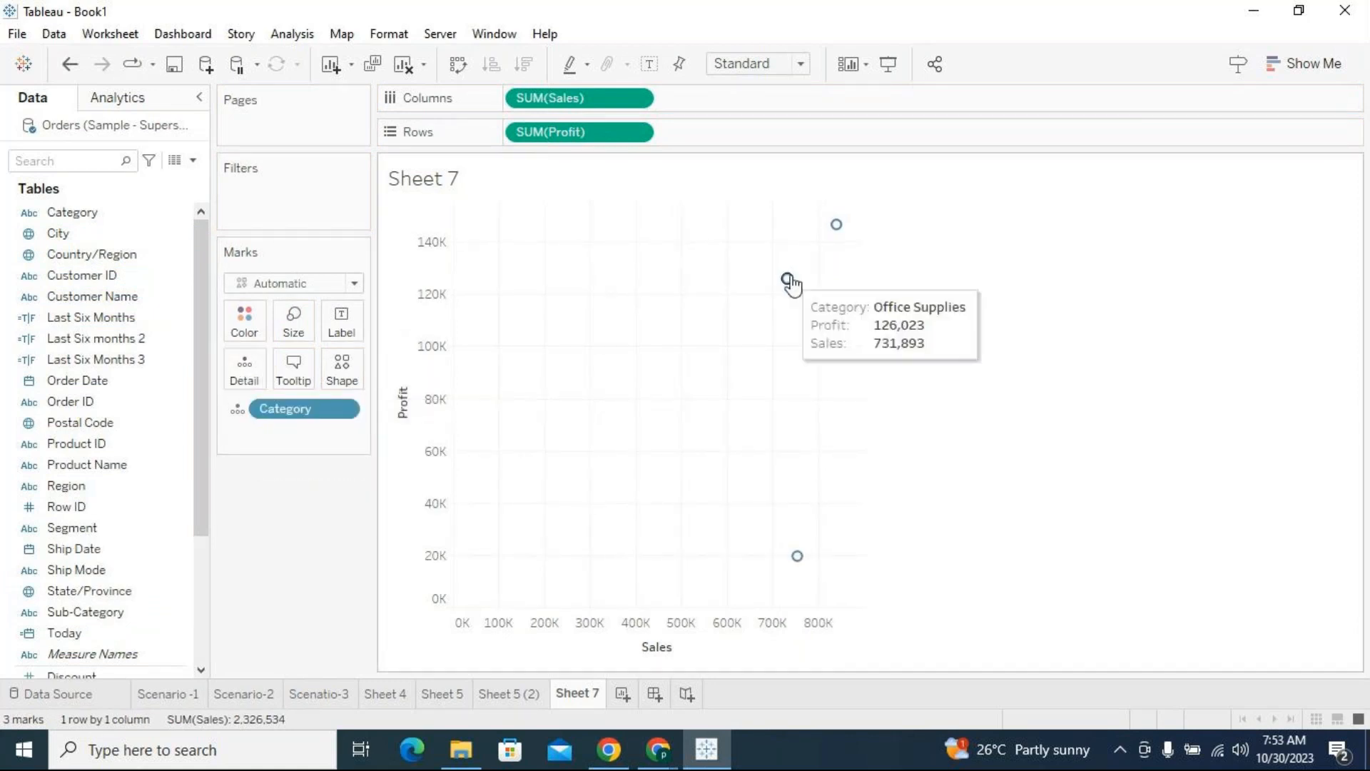
mouse_move(797, 564)
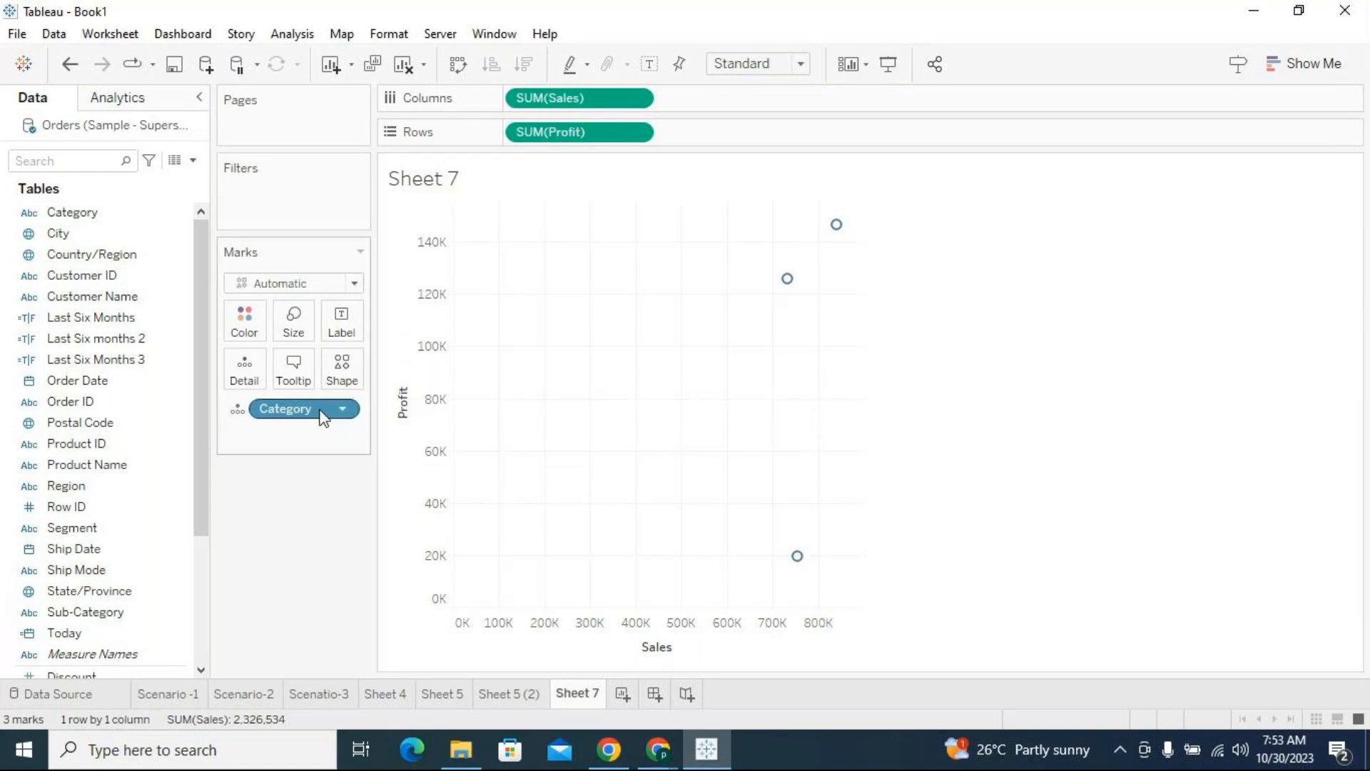
mouse_move(783, 279)
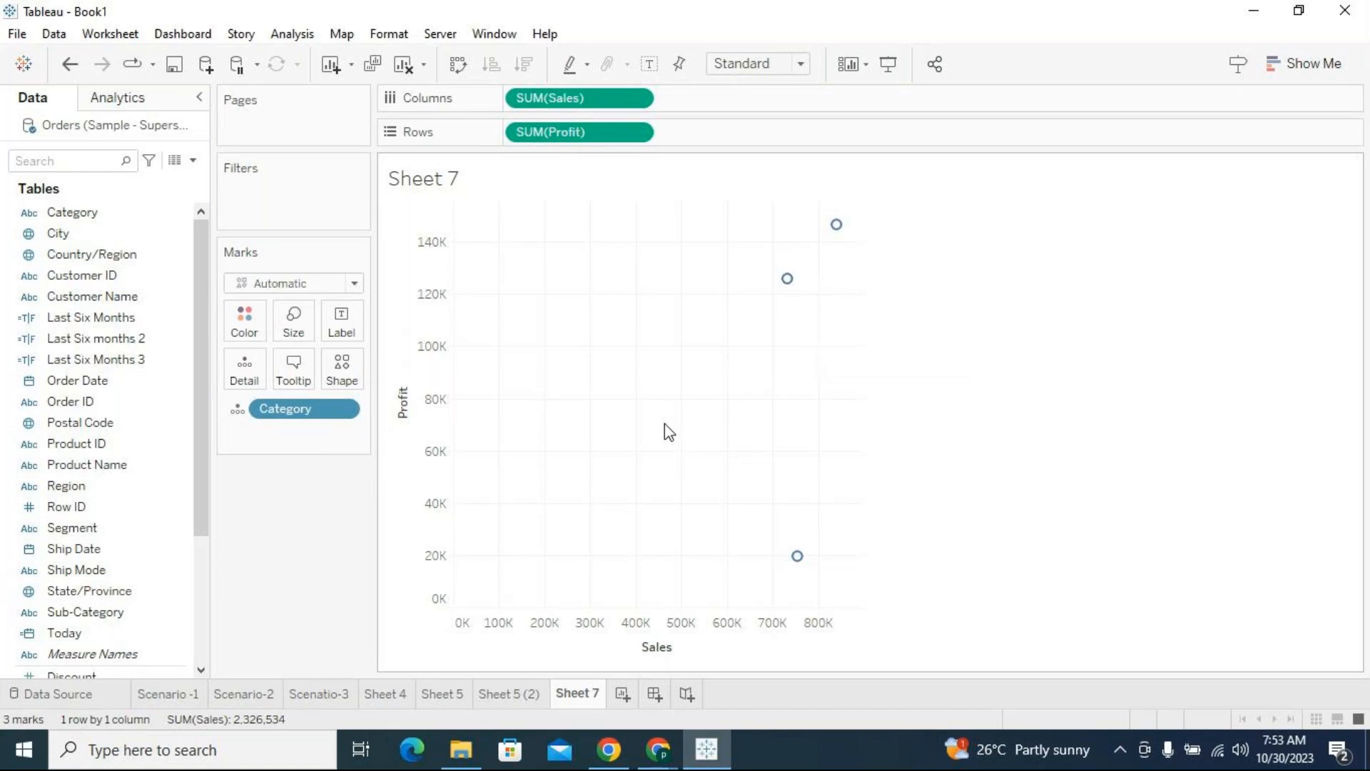
Examine the Profit and Sales of the Furniture, Office Supplies and Technology marks against both axes
click(798, 558)
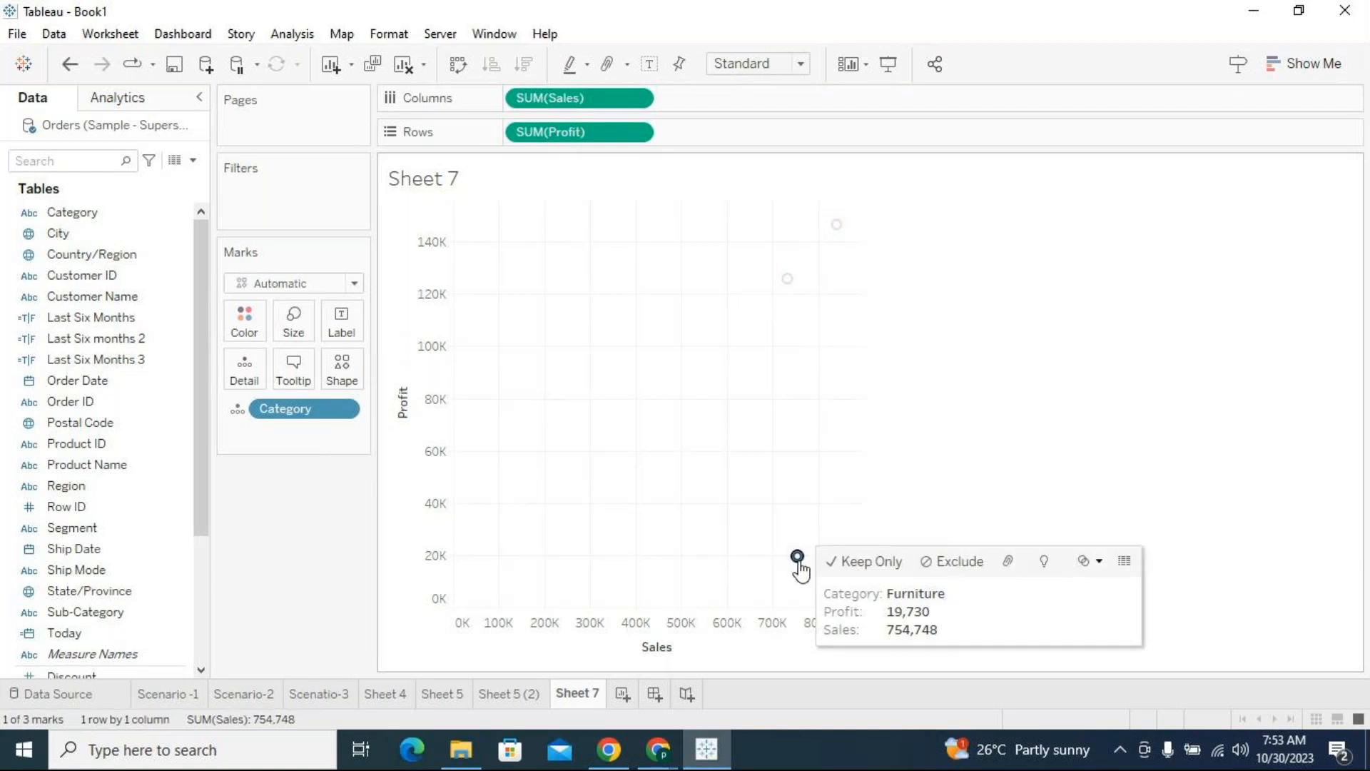
click(818, 518)
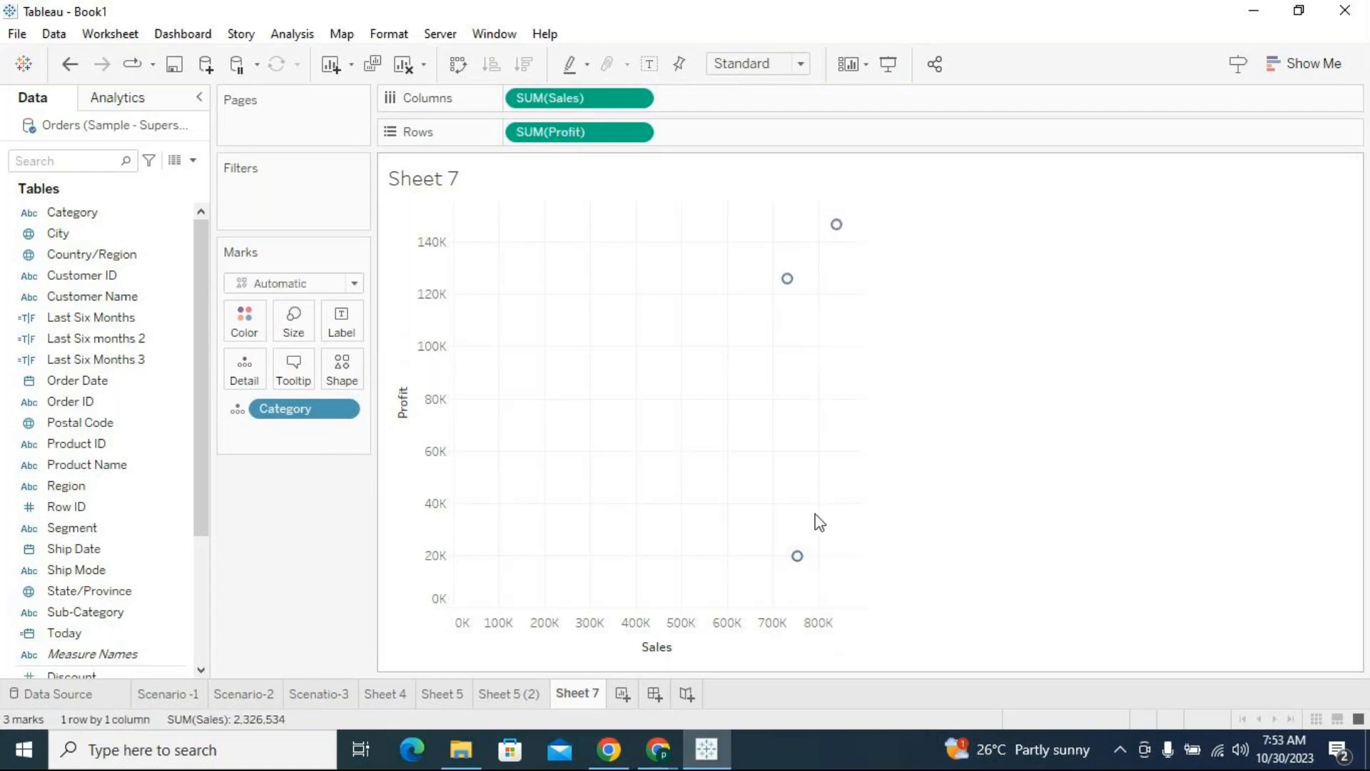
click(796, 558)
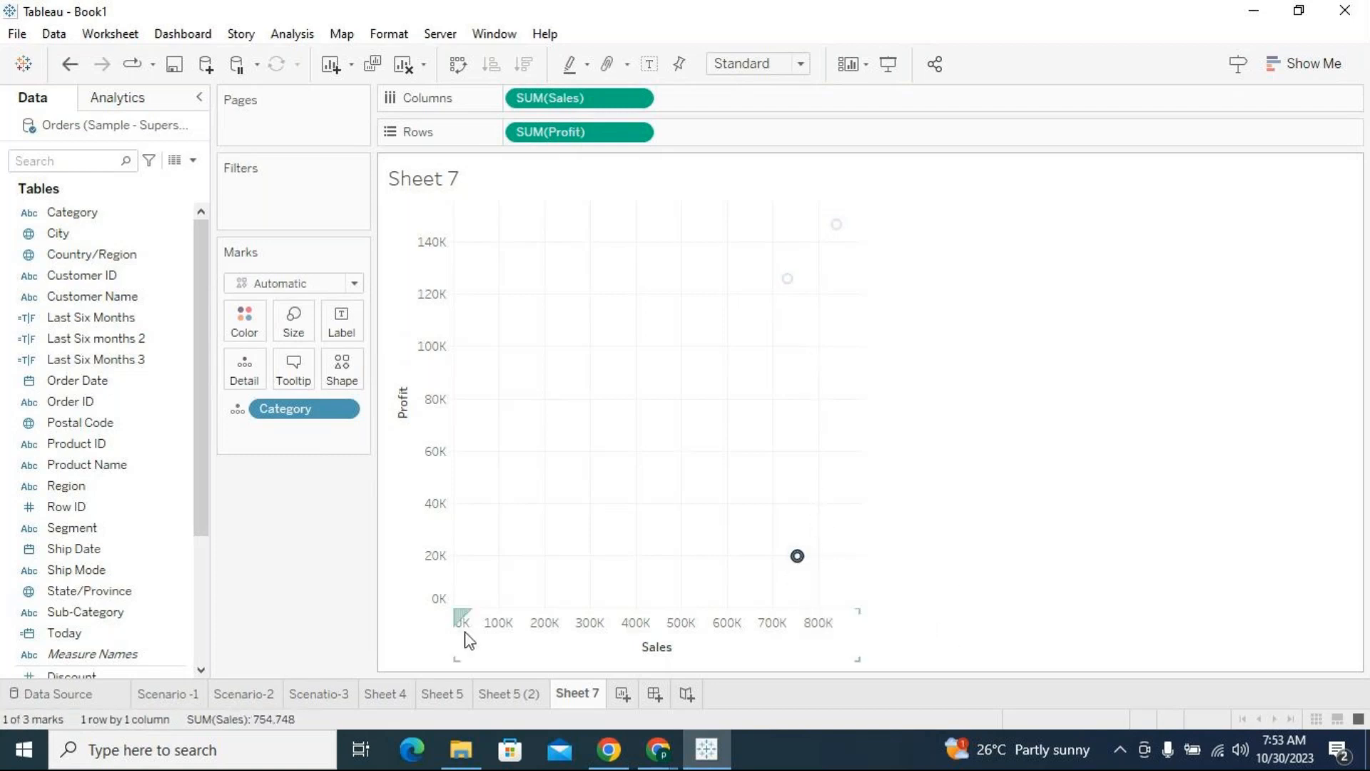
mouse_move(798, 557)
click(804, 646)
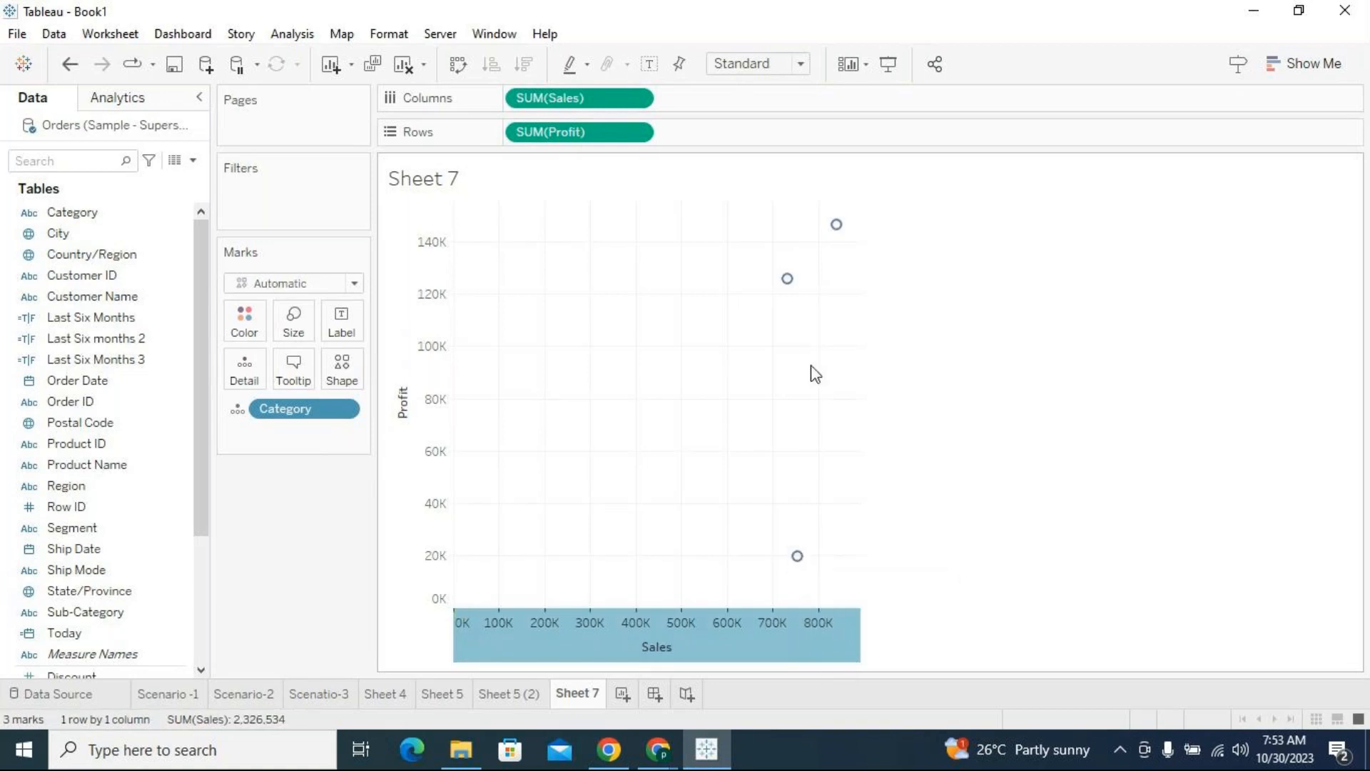
mouse_move(795, 564)
click(775, 420)
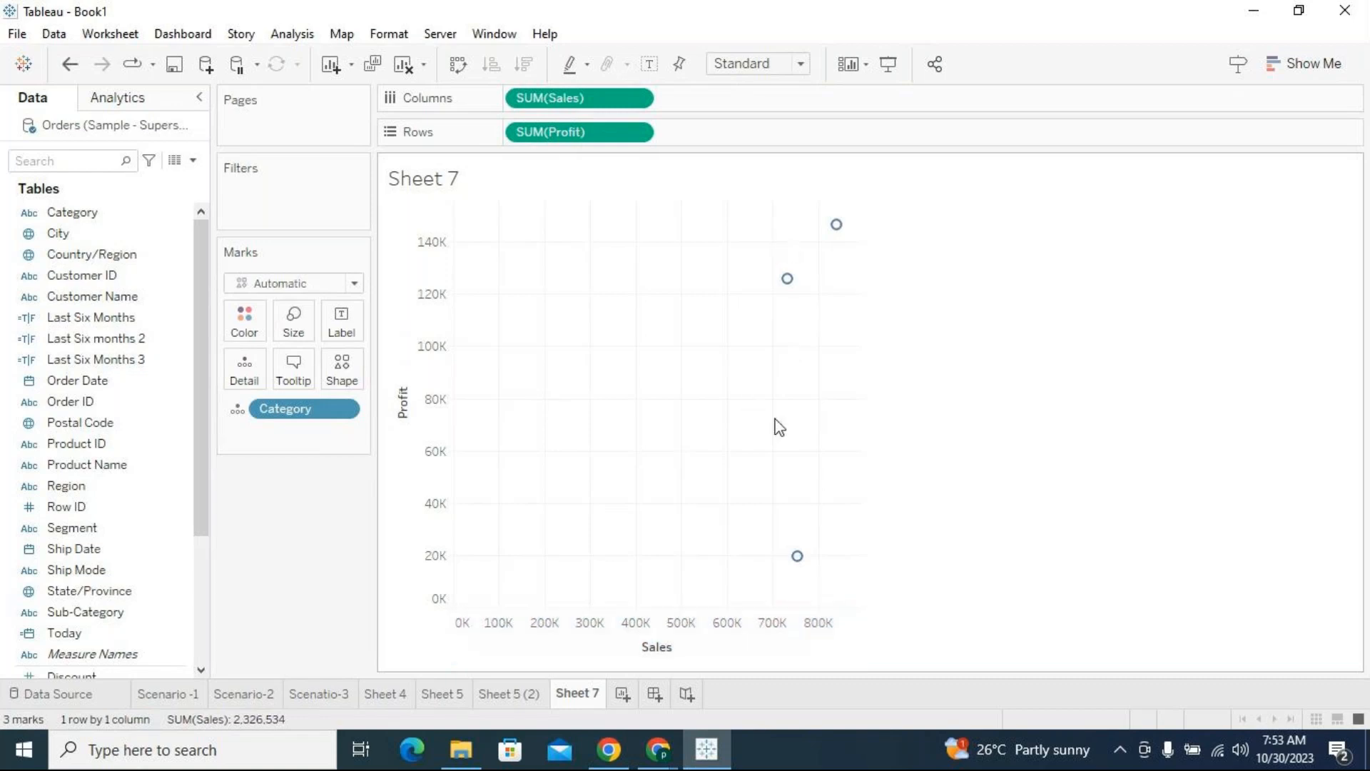
click(796, 558)
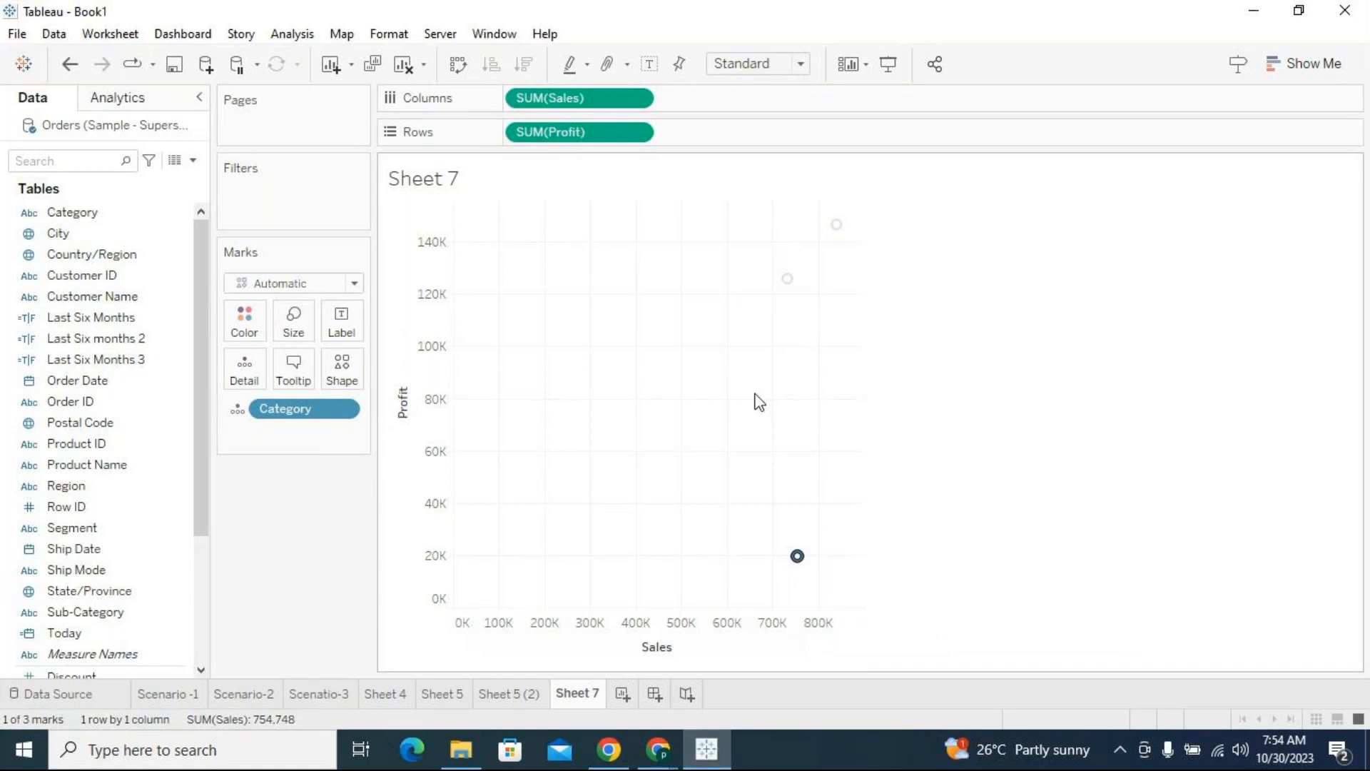
mouse_move(804, 551)
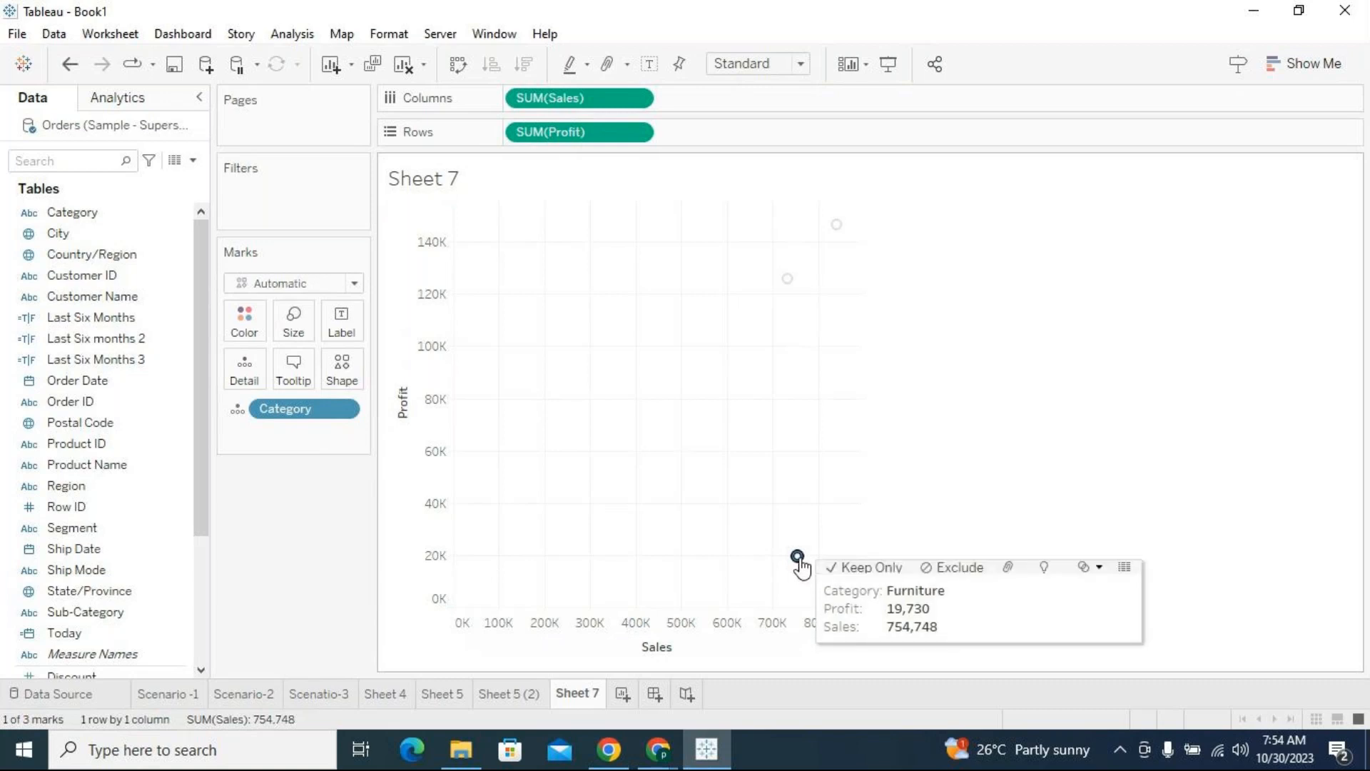
click(734, 538)
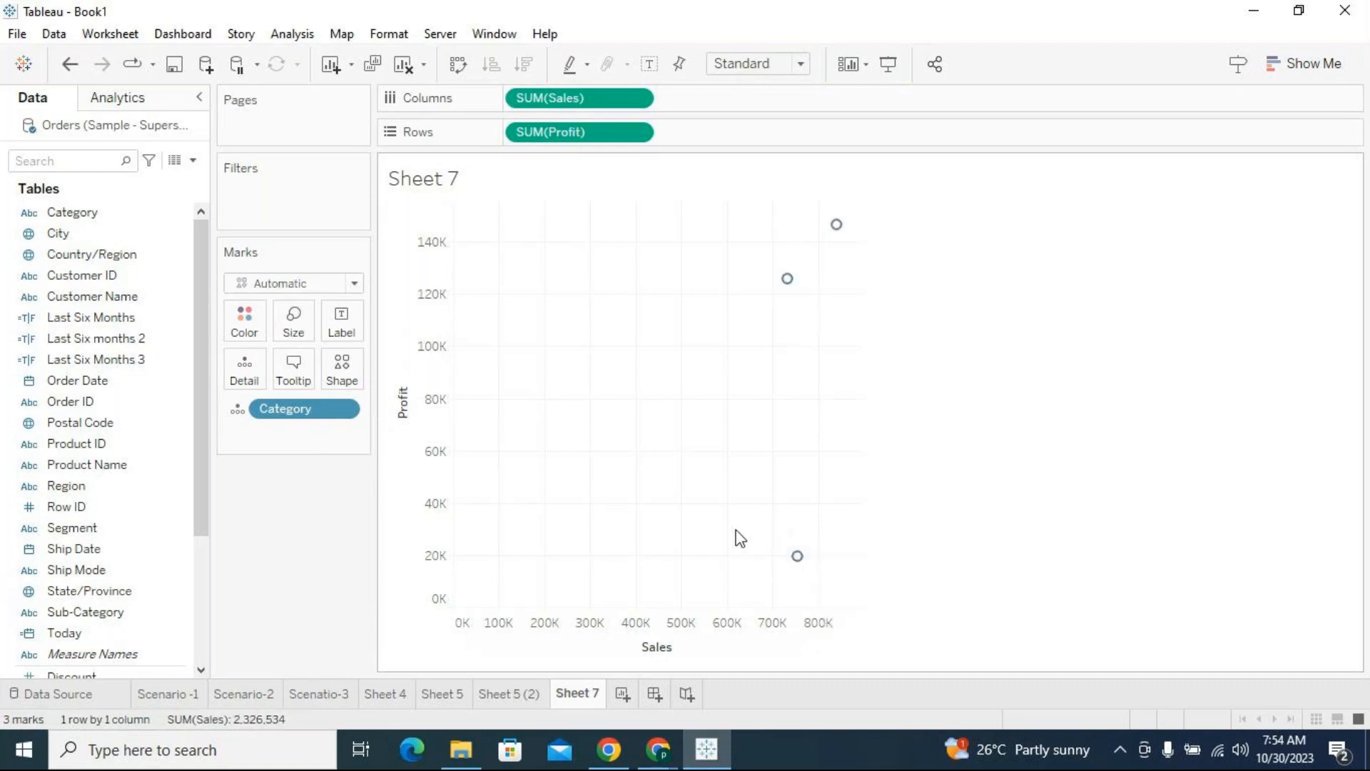
click(798, 560)
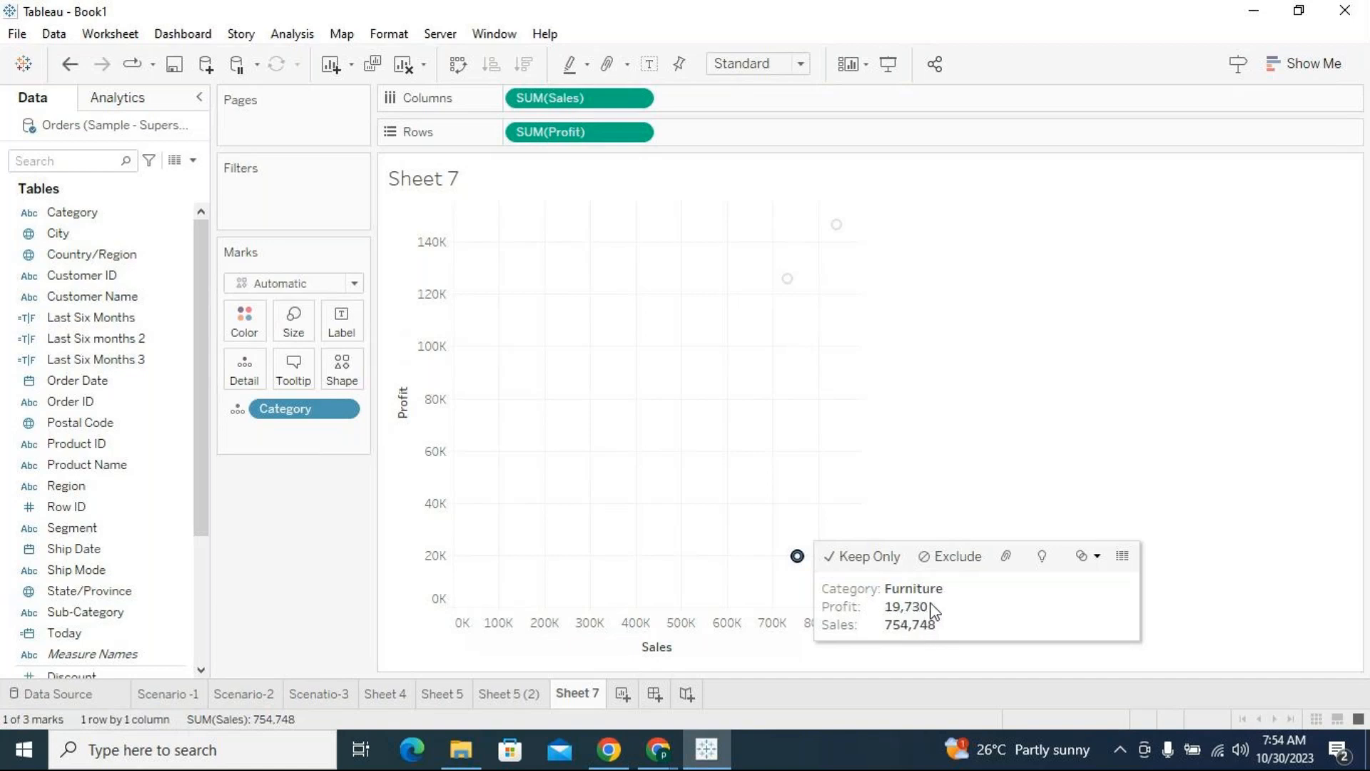
click(803, 345)
mouse_move(788, 281)
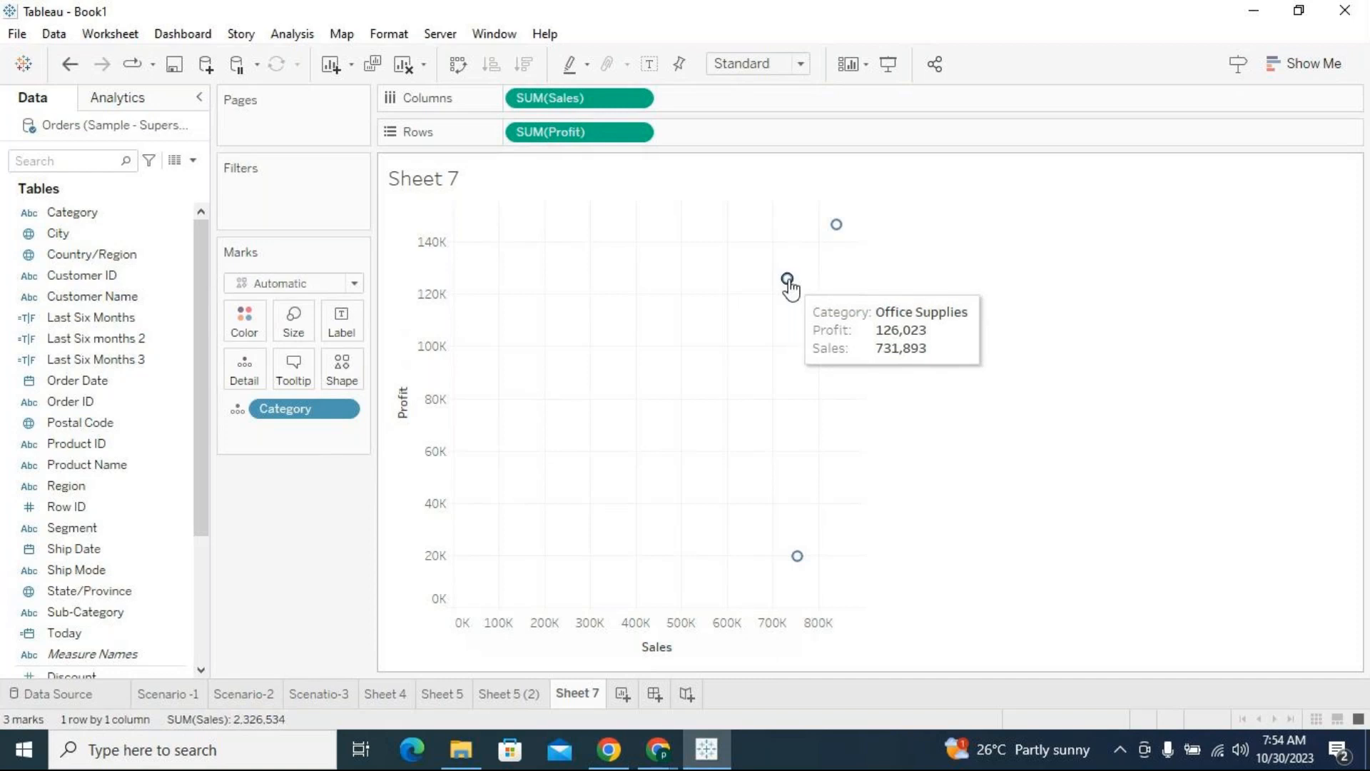
mouse_move(839, 227)
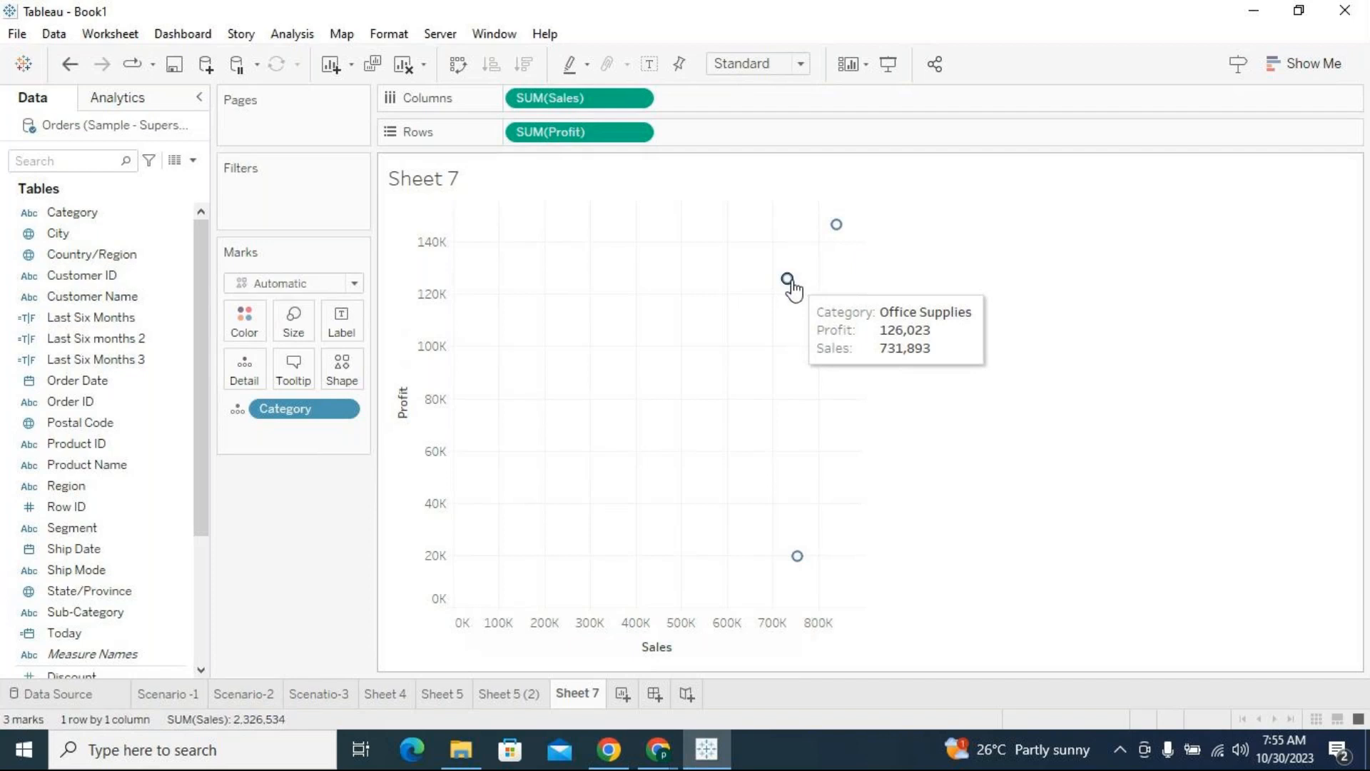
Switch Category from mark detail to mark shape and add Sub-Category as detail
drag(285, 409, 269, 527)
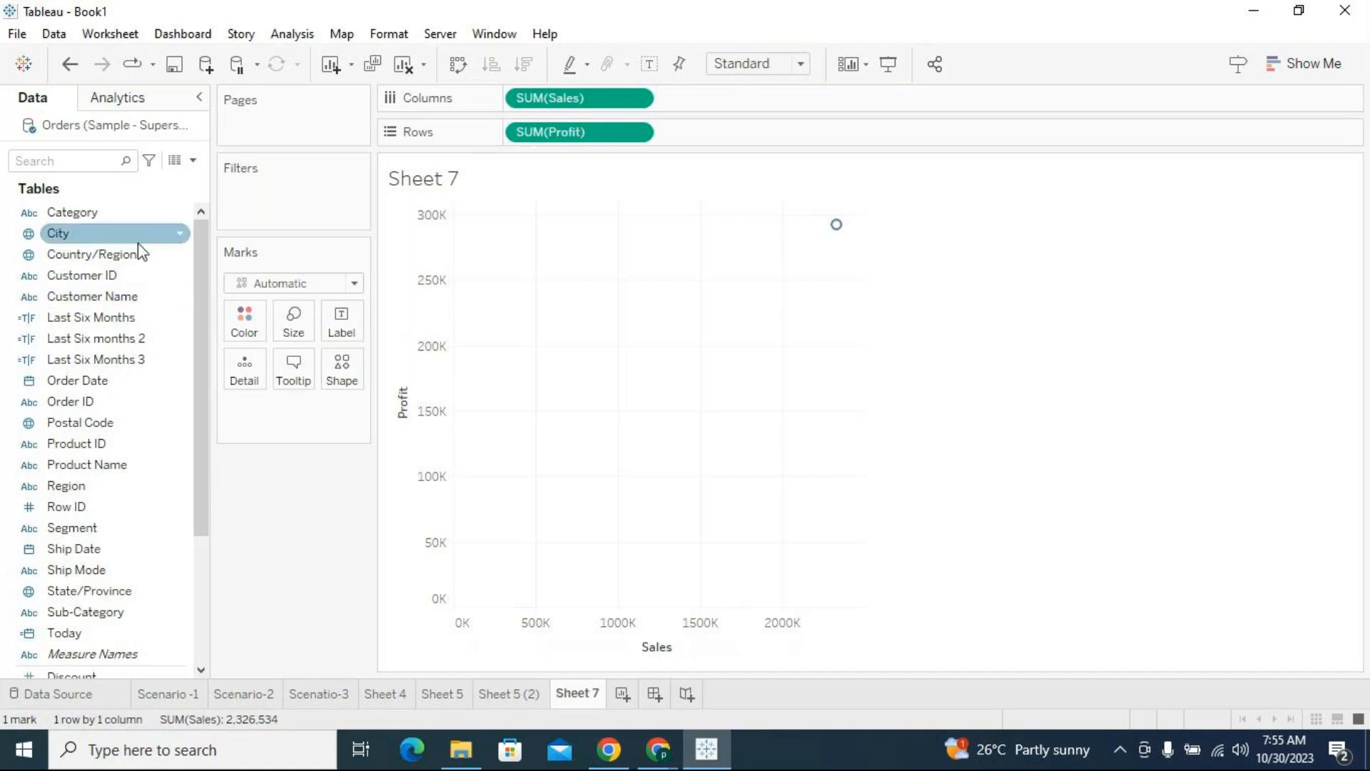
drag(86, 214, 345, 370)
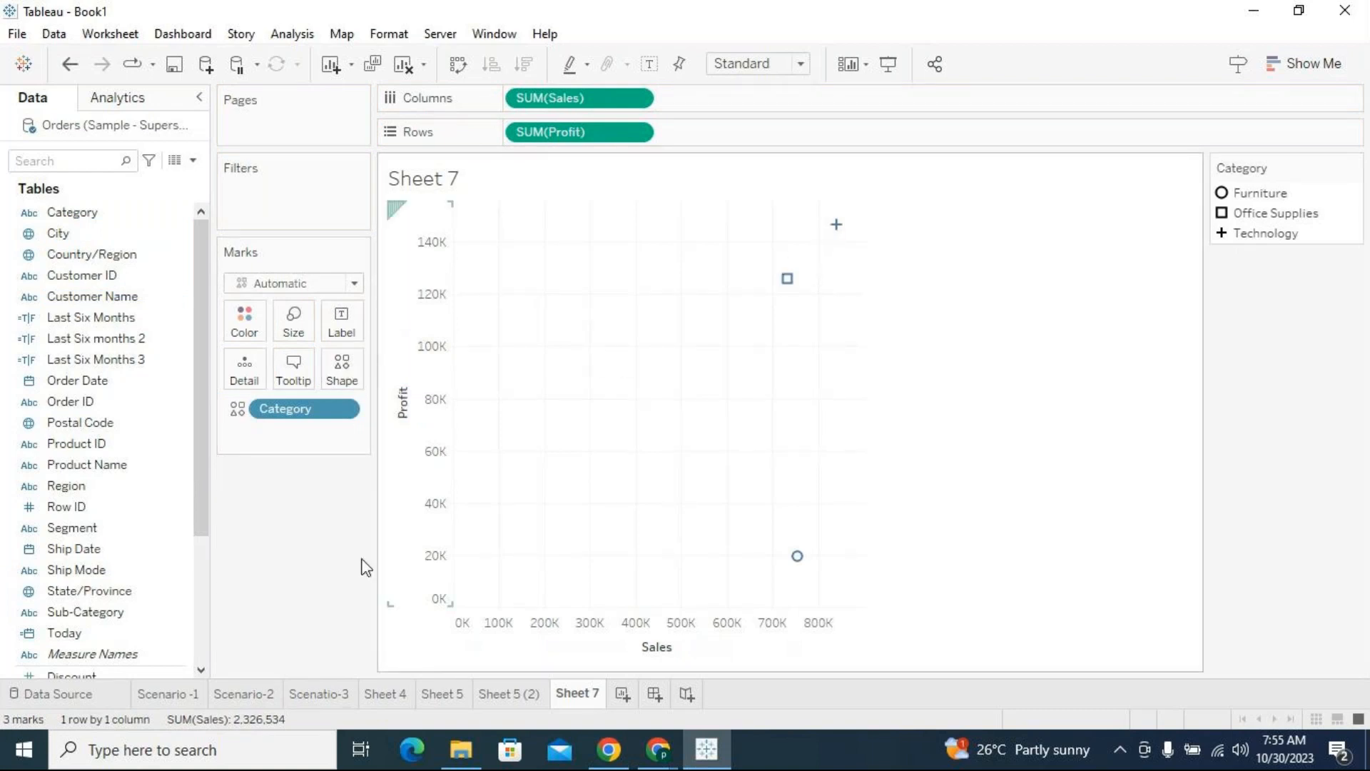
drag(200, 516, 191, 553)
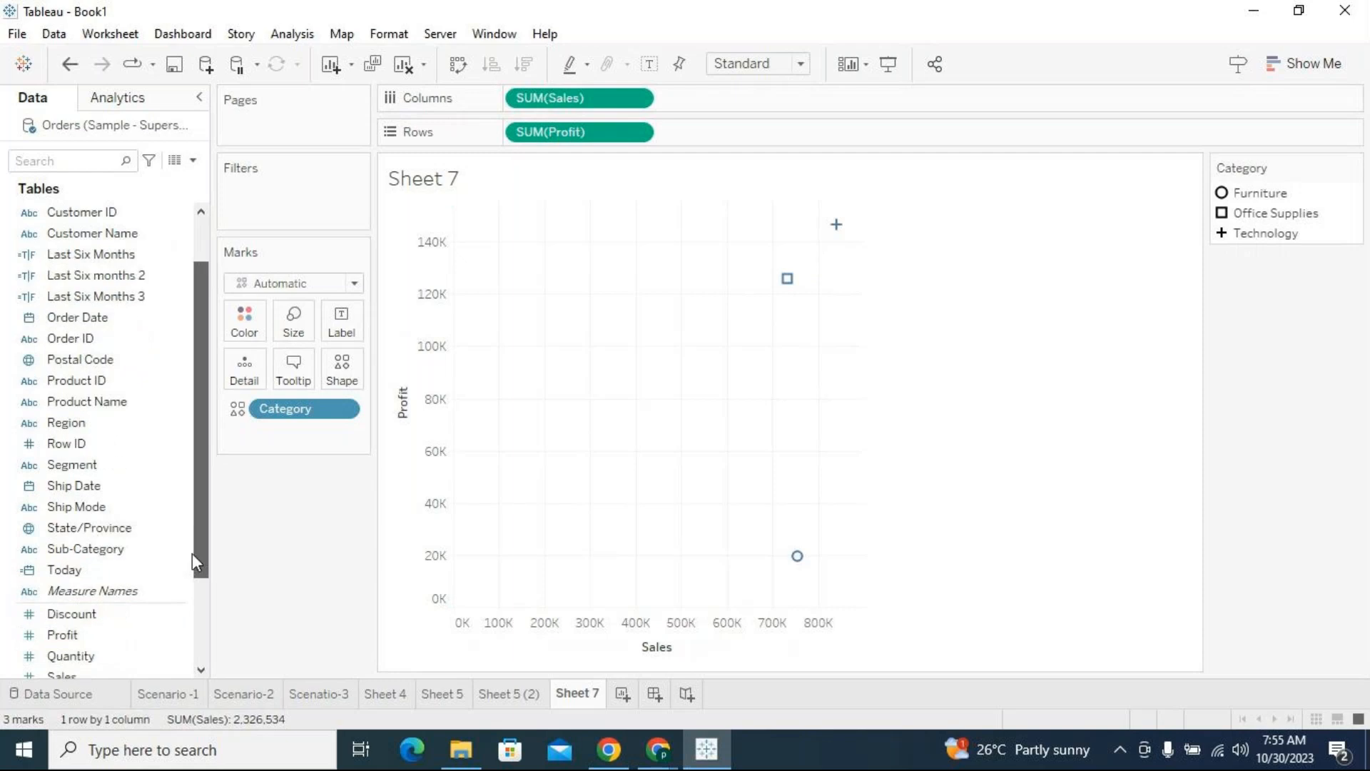
drag(86, 555, 237, 365)
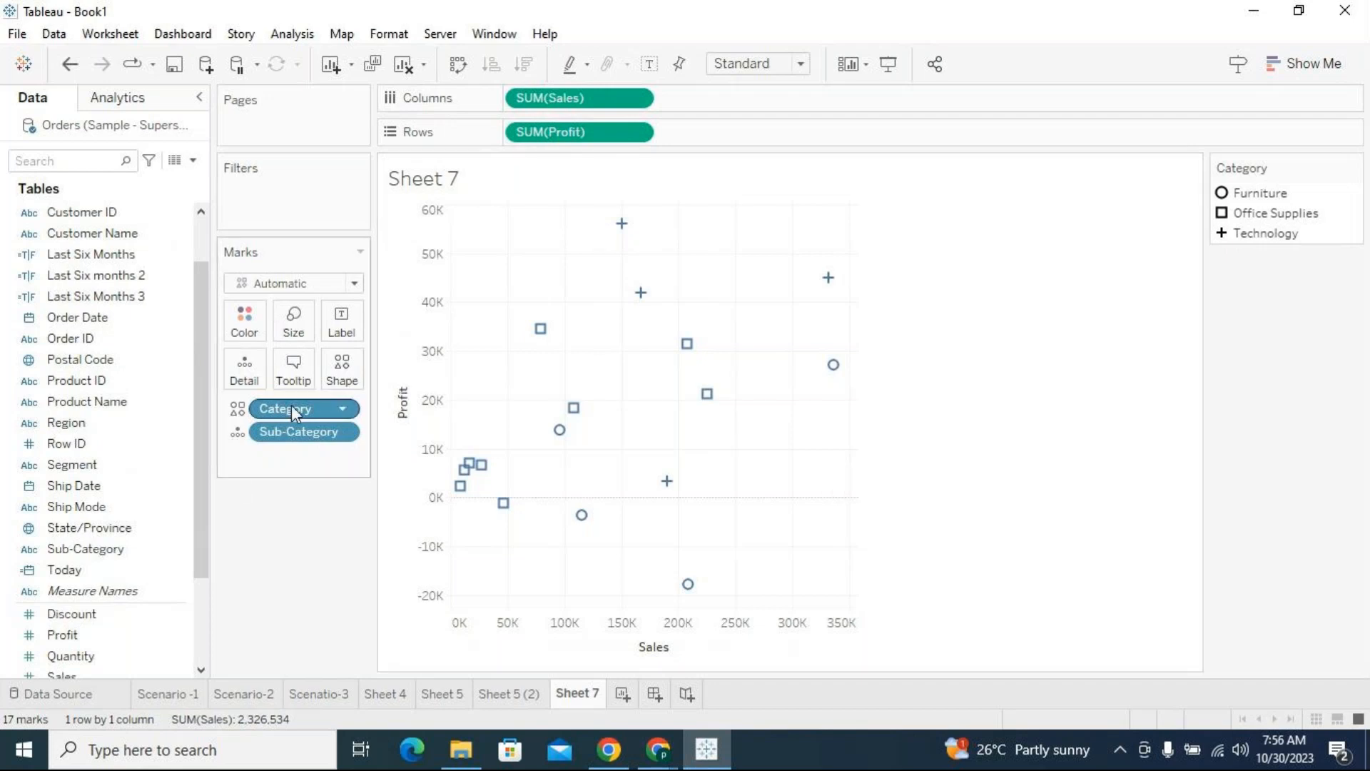
Turn on legend highlighting for Category and highlight the Furniture marks, followed by the Office Supplies marks
click(1253, 195)
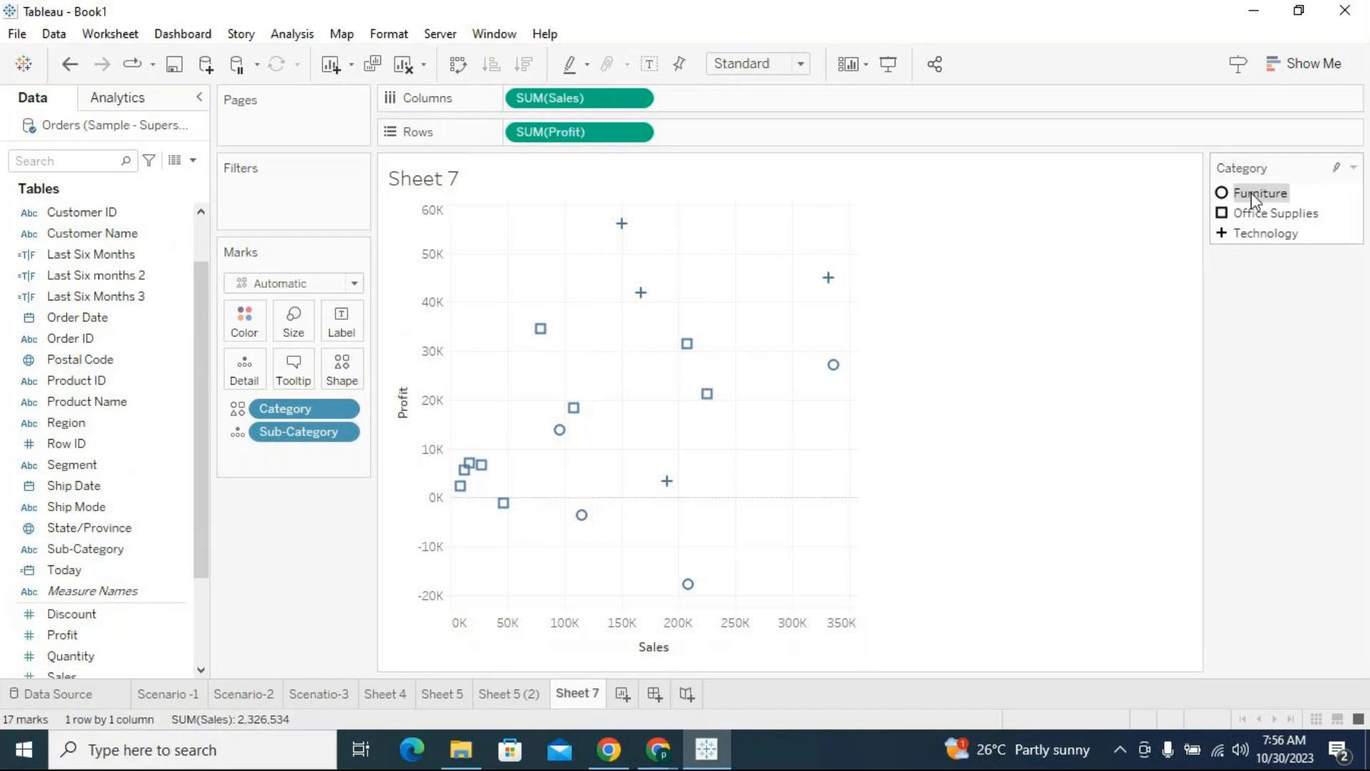
mouse_move(1252, 191)
click(1337, 168)
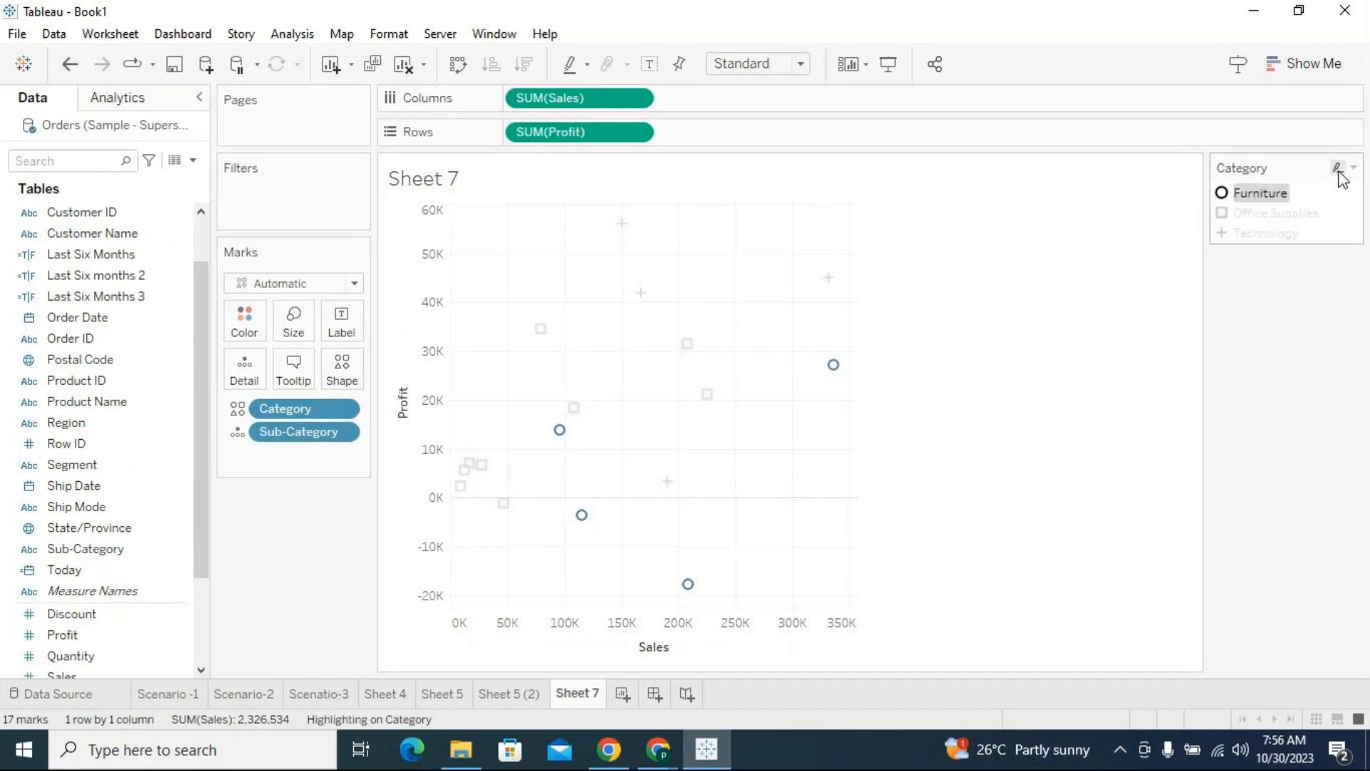
click(1185, 378)
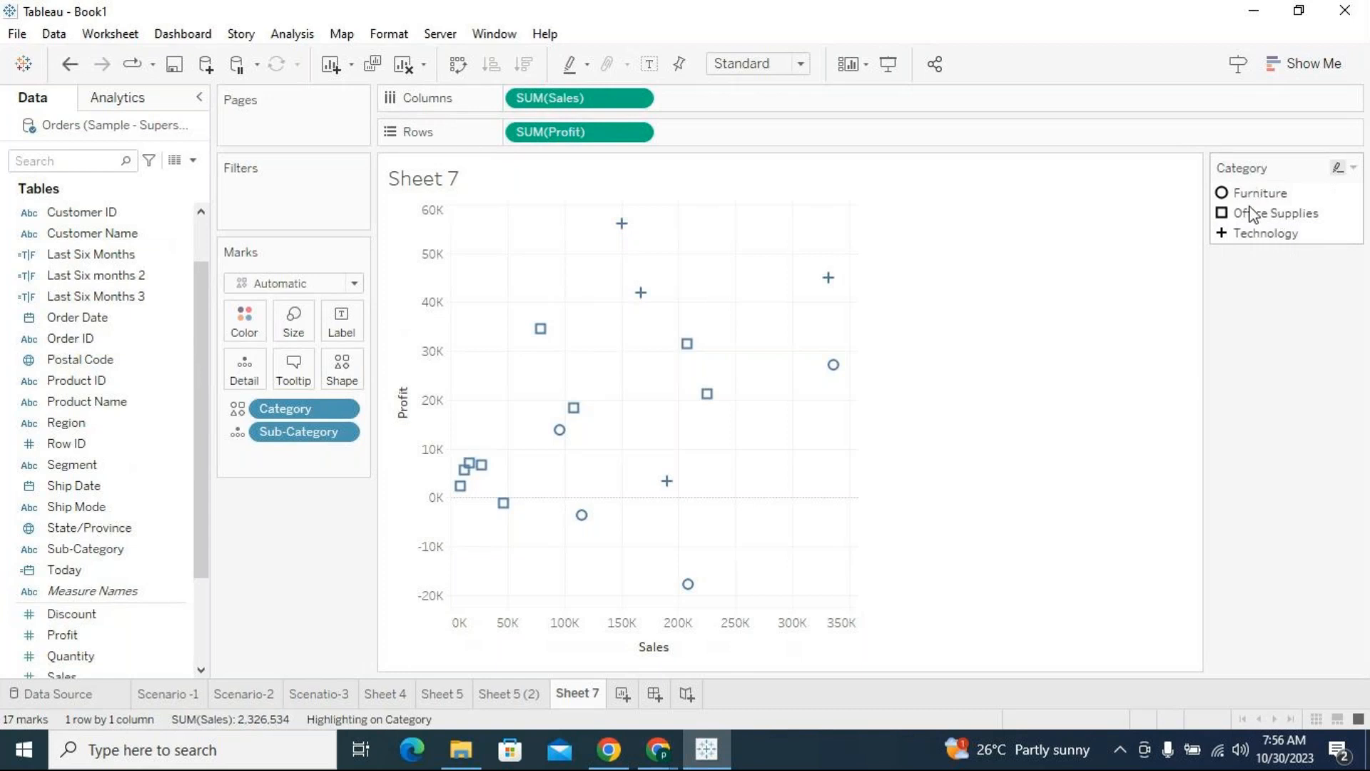
click(1257, 214)
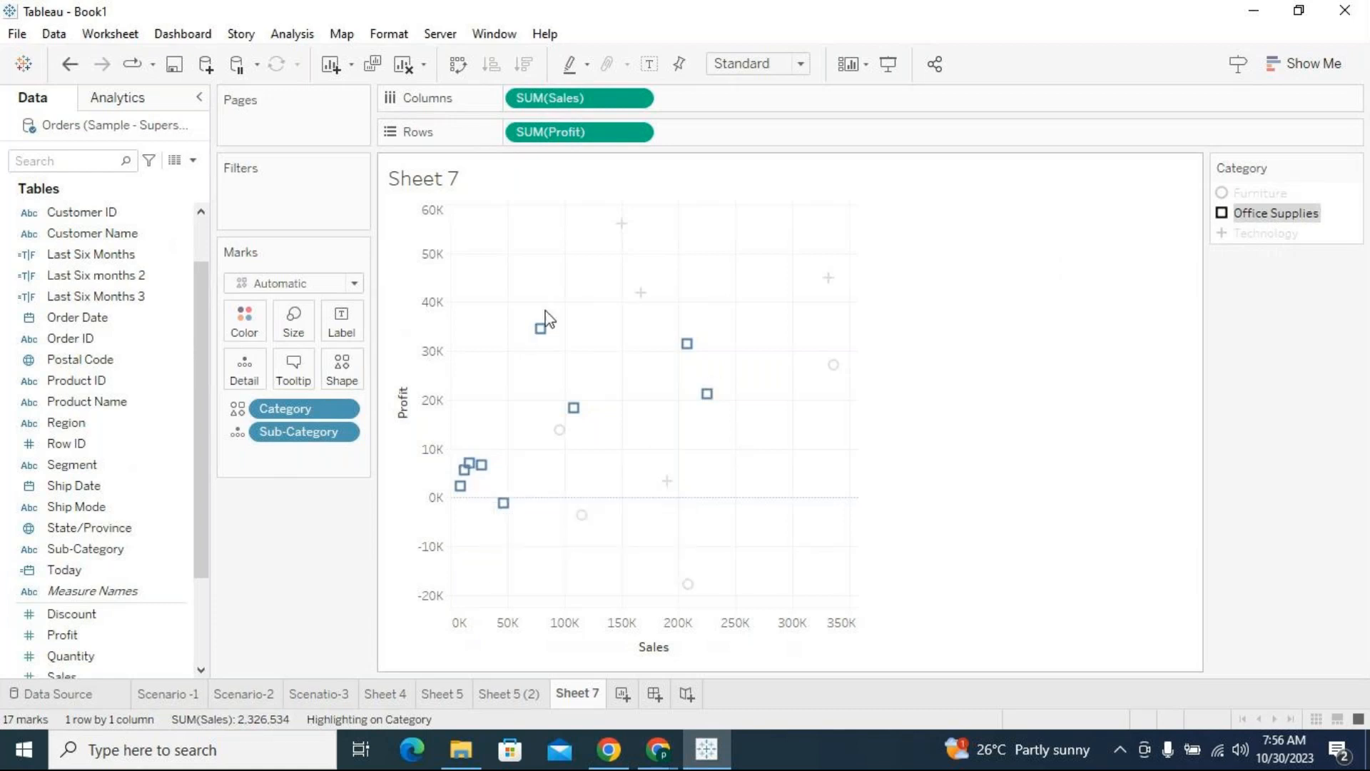
Inspect the Profit and Sales details of individual Office Supplies sub-category marks and the Technology Copiers mark
mouse_move(691, 362)
mouse_move(711, 401)
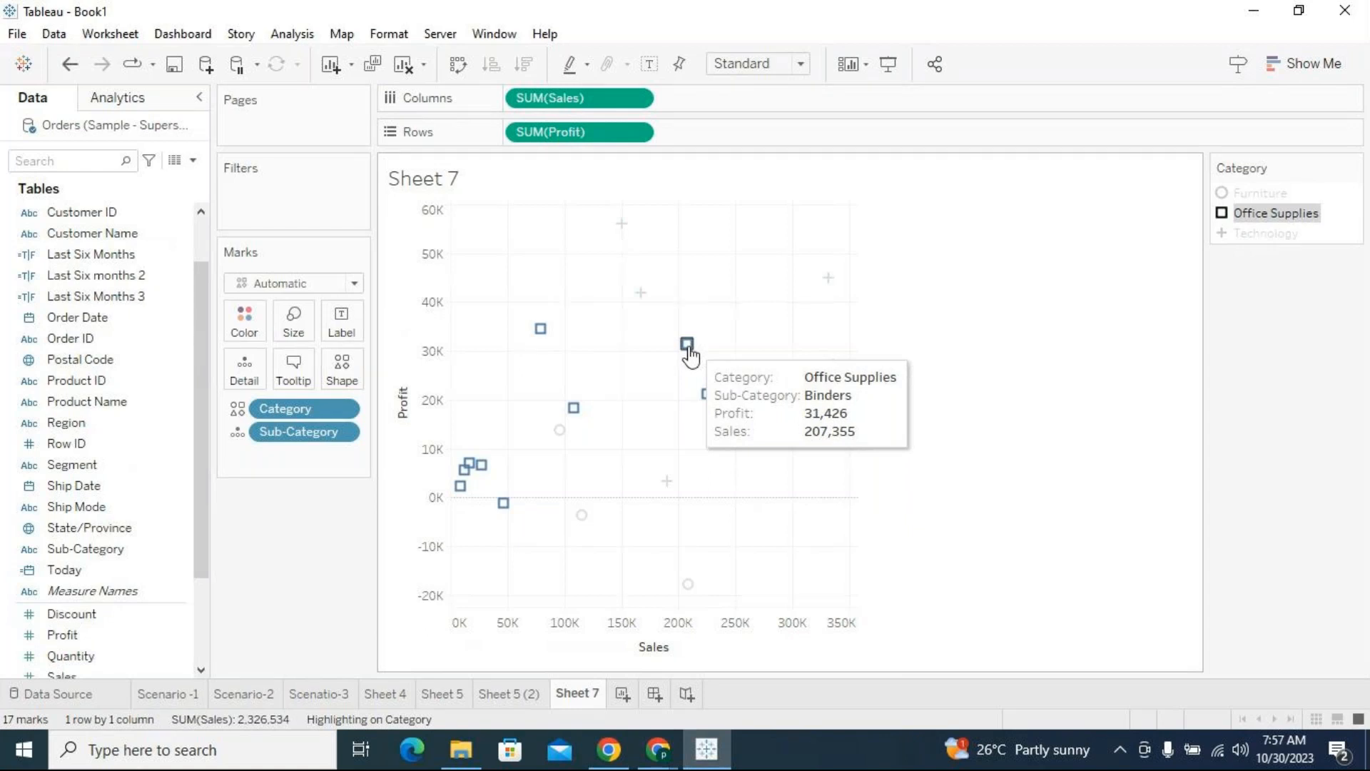
mouse_move(541, 339)
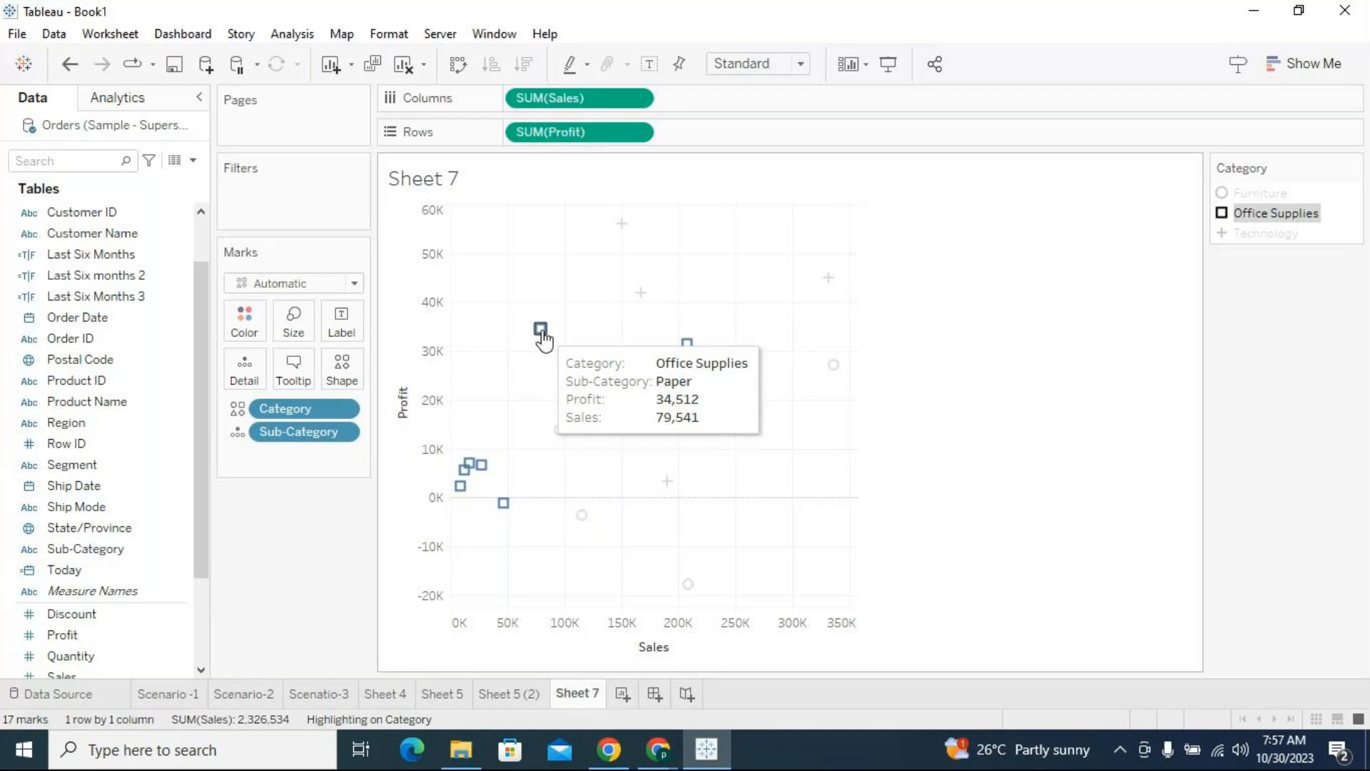
click(535, 393)
mouse_move(626, 229)
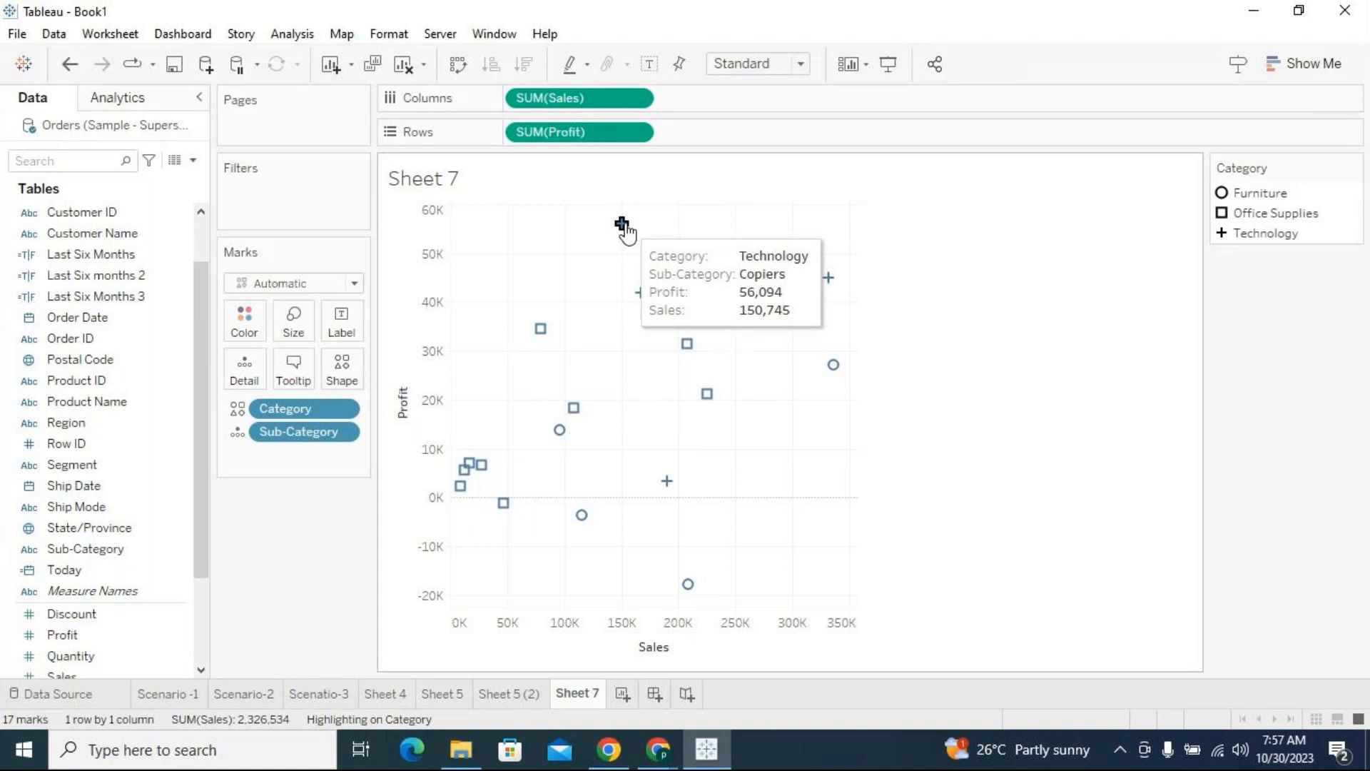
click(624, 227)
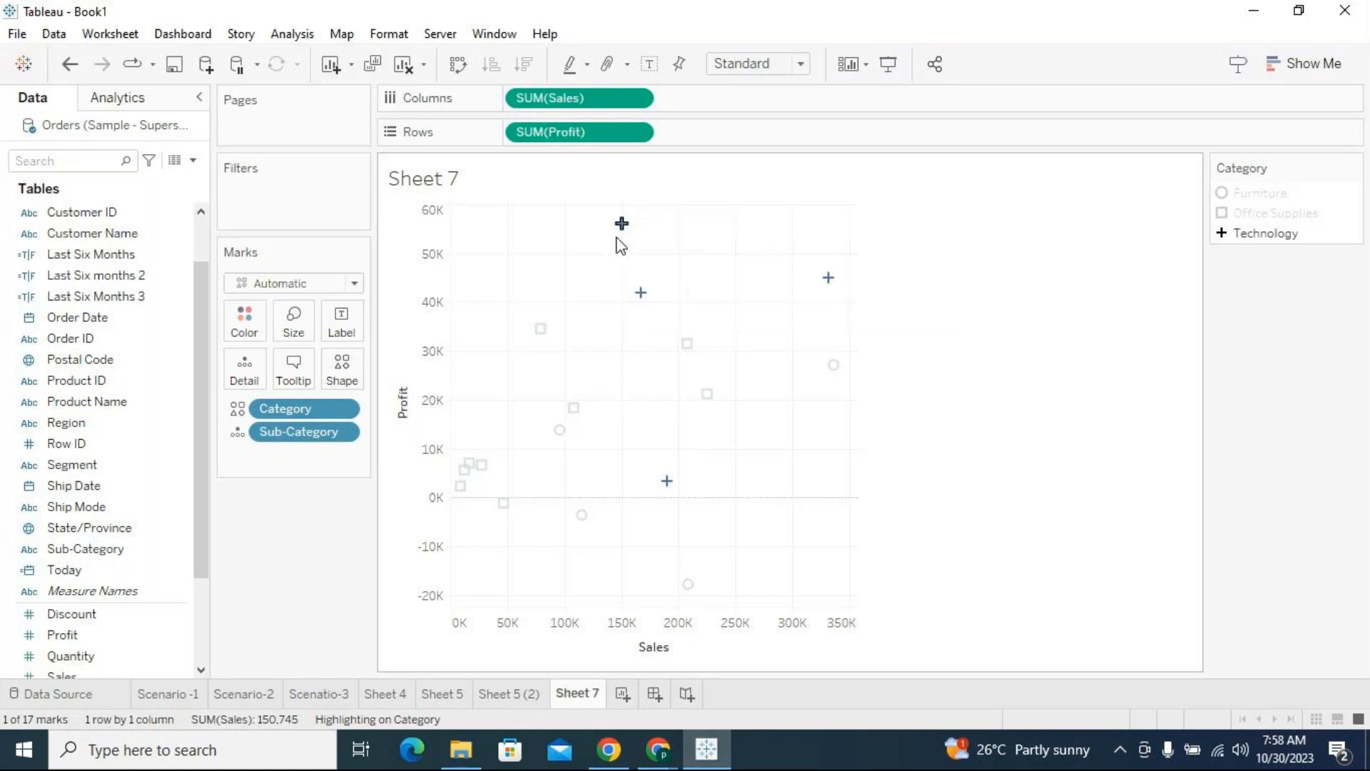
click(862, 399)
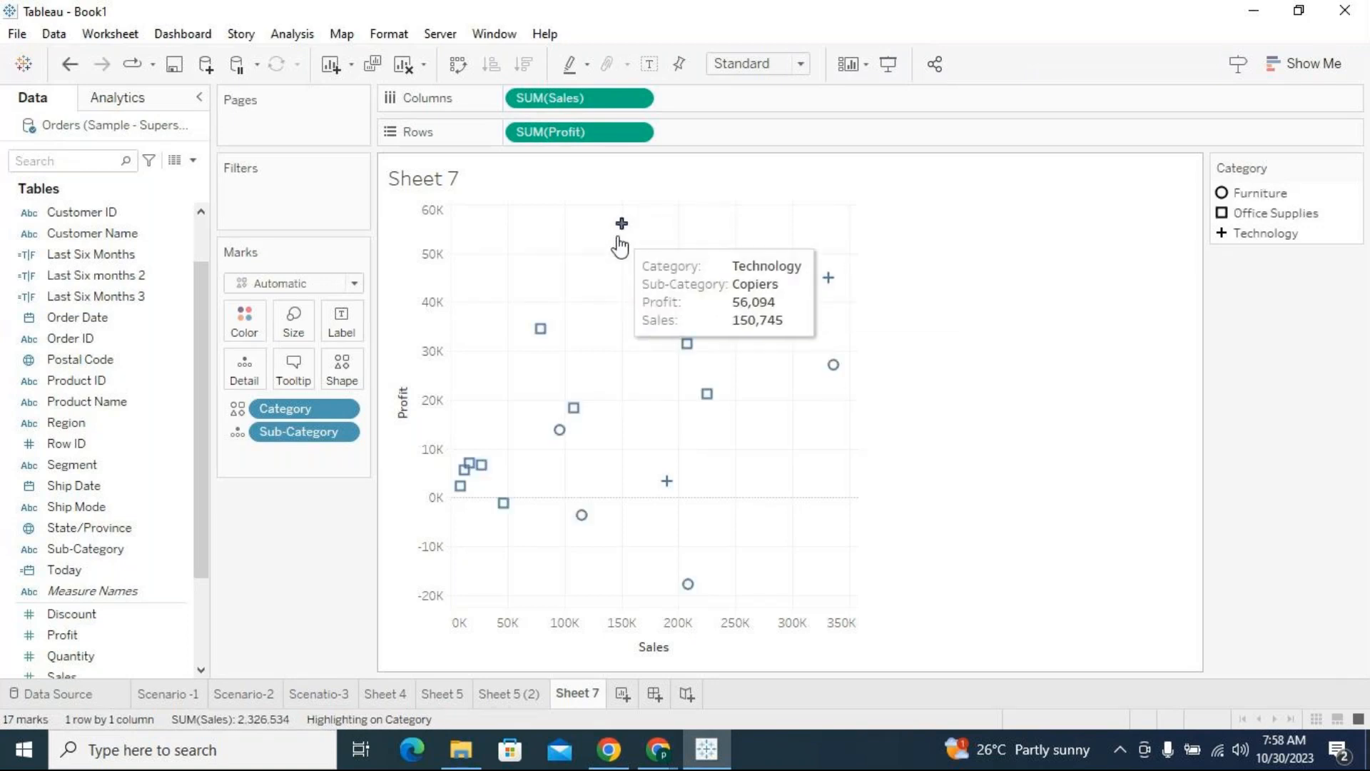
mouse_move(628, 249)
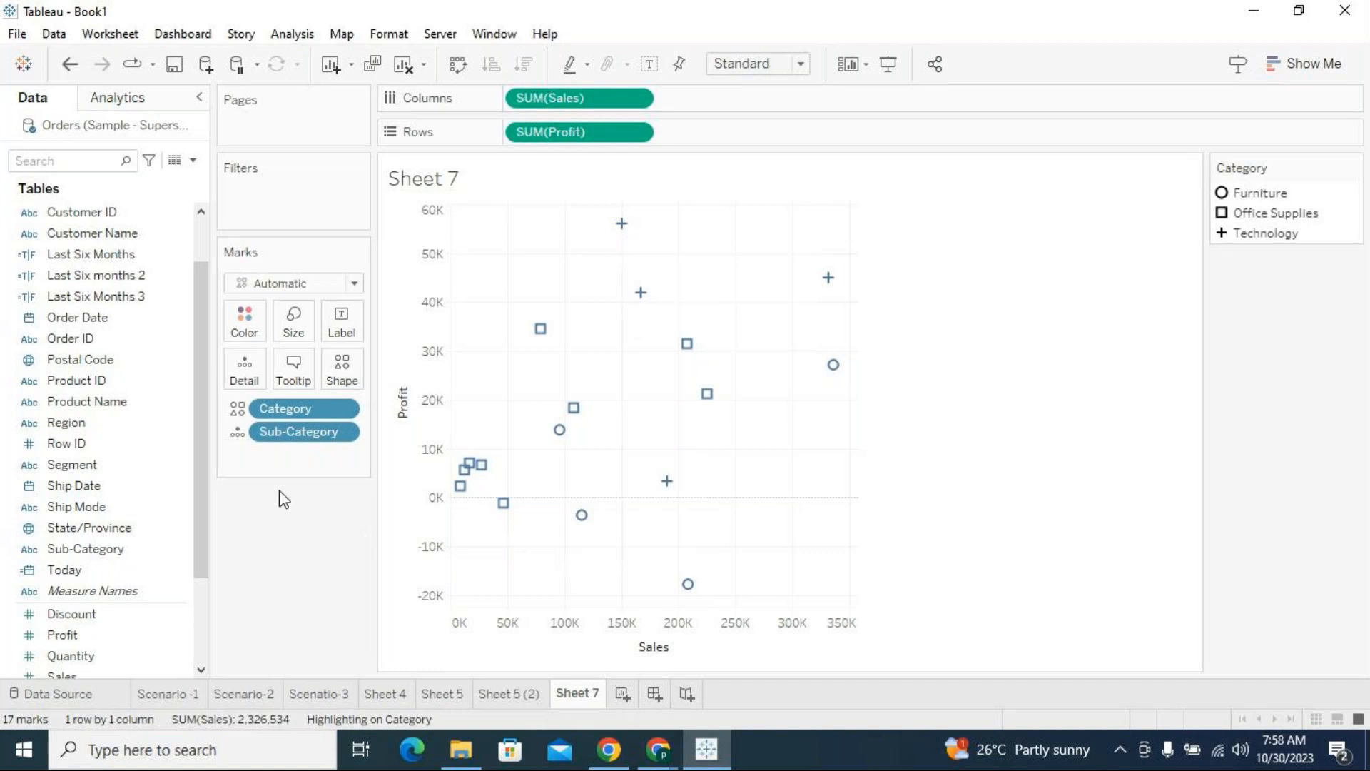
Color the scatter plot marks by Sub-Category
drag(102, 555, 233, 312)
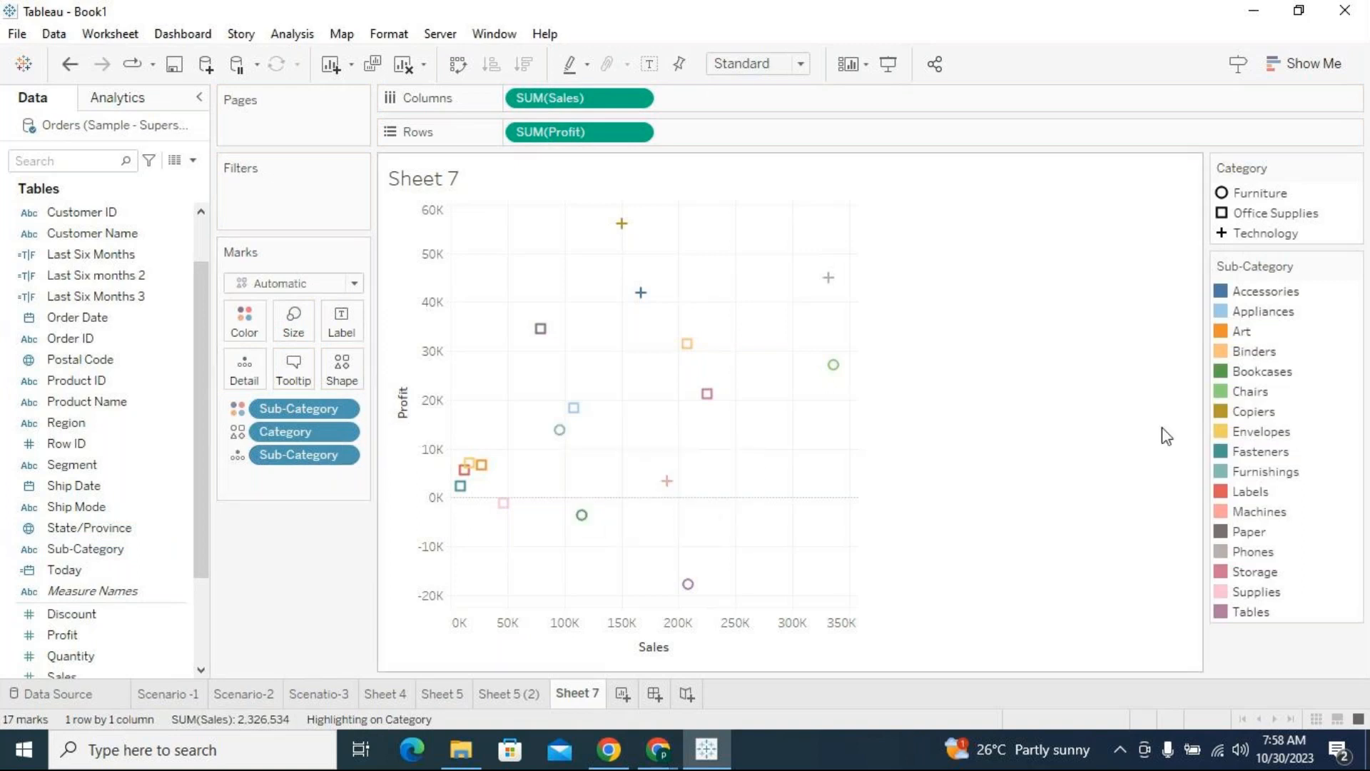
Hide the Sub-Category color legend and color the scatter plot marks by Category instead
click(1354, 269)
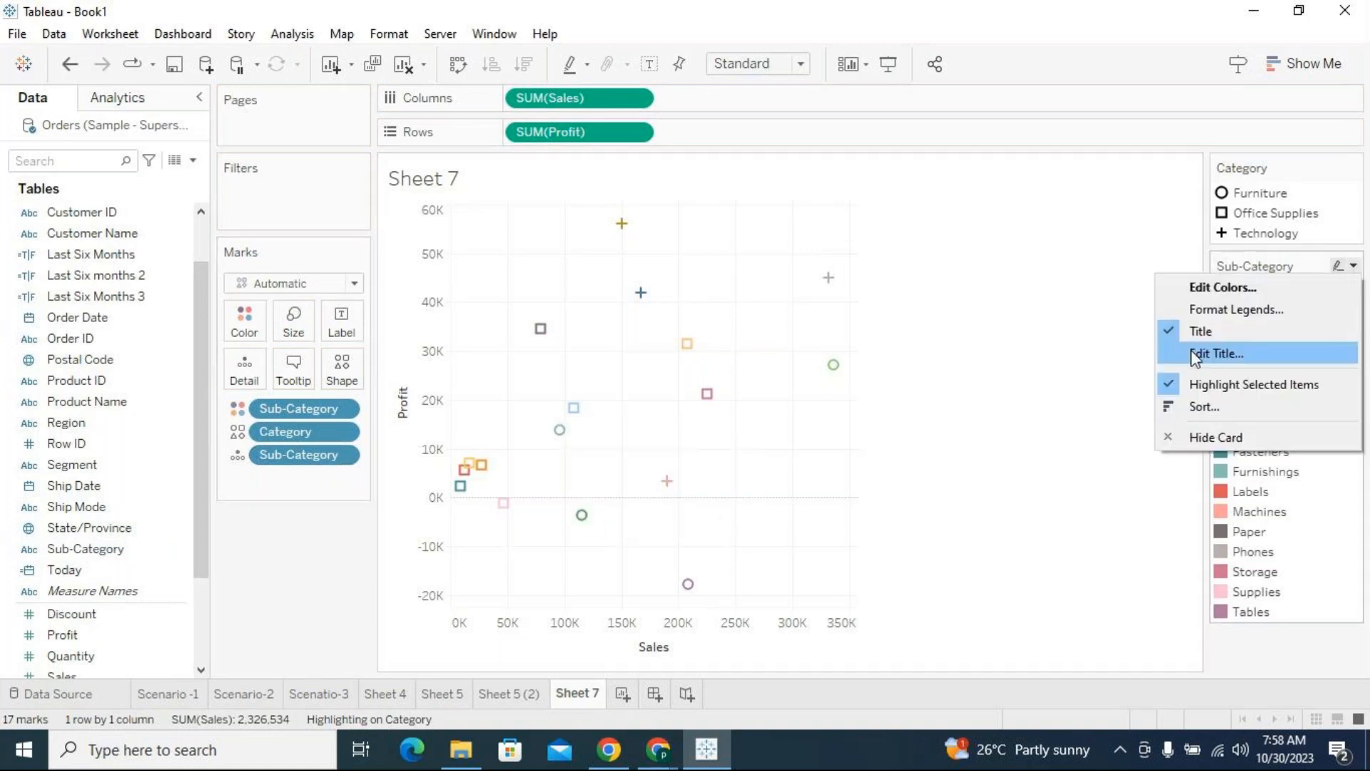
click(1207, 431)
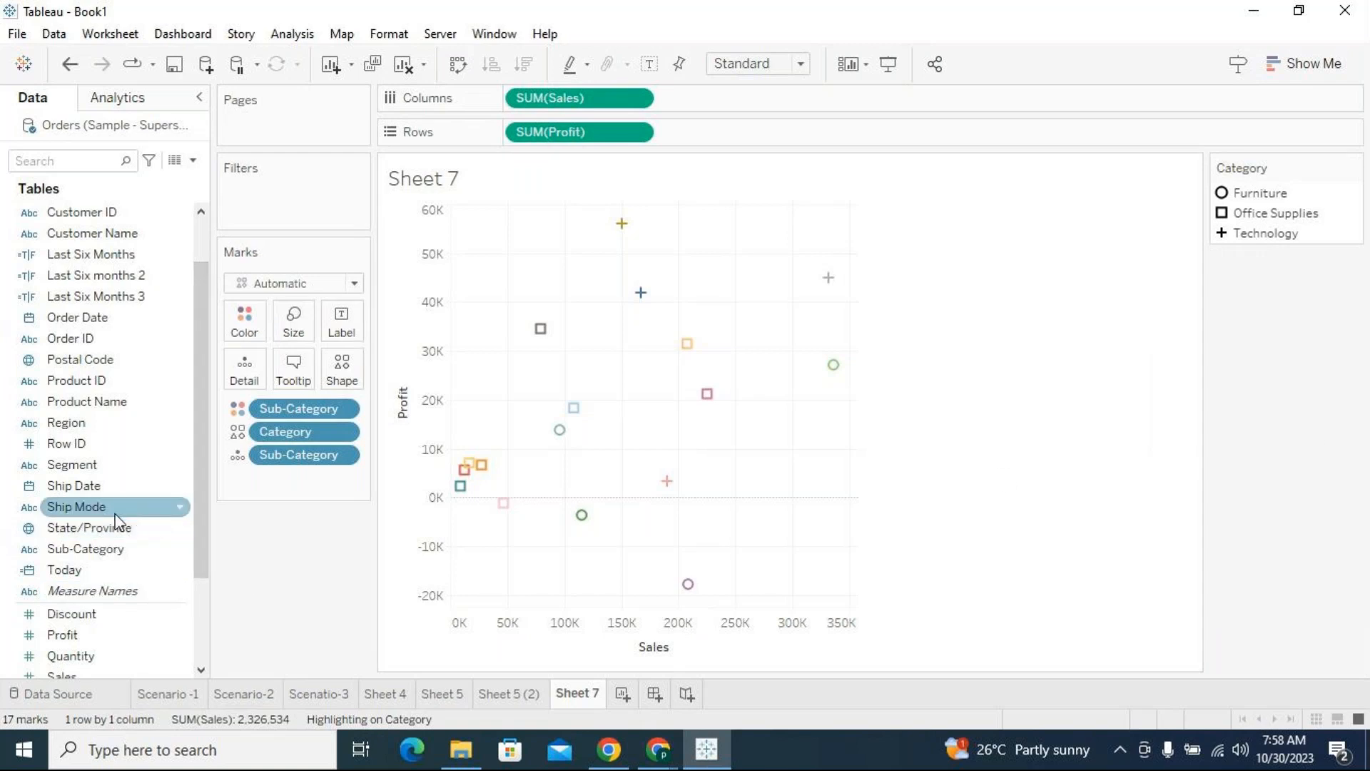
scroll(125, 354, up, 2)
drag(71, 212, 236, 303)
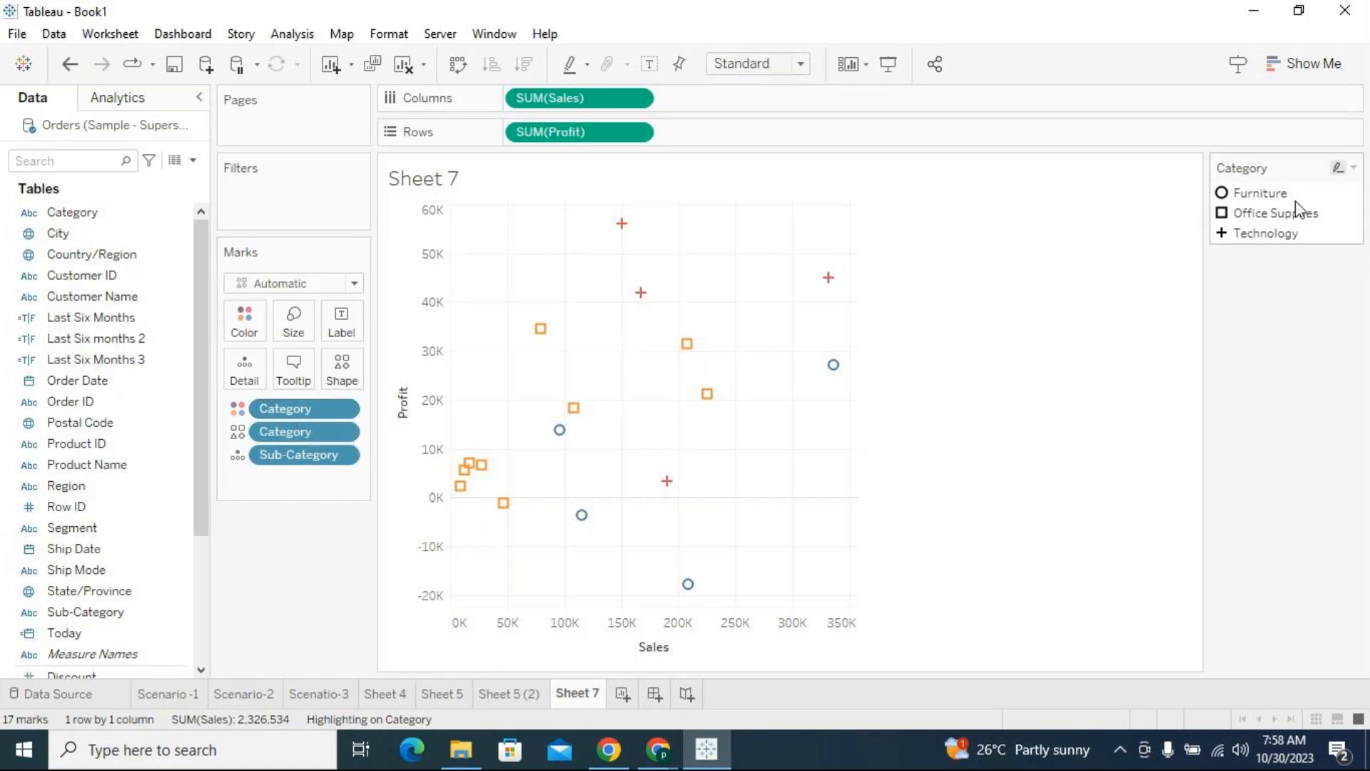
Highlight the Furniture and Office Supplies marks from the Category legend, and toggle legend highlighting off and back on
click(1260, 197)
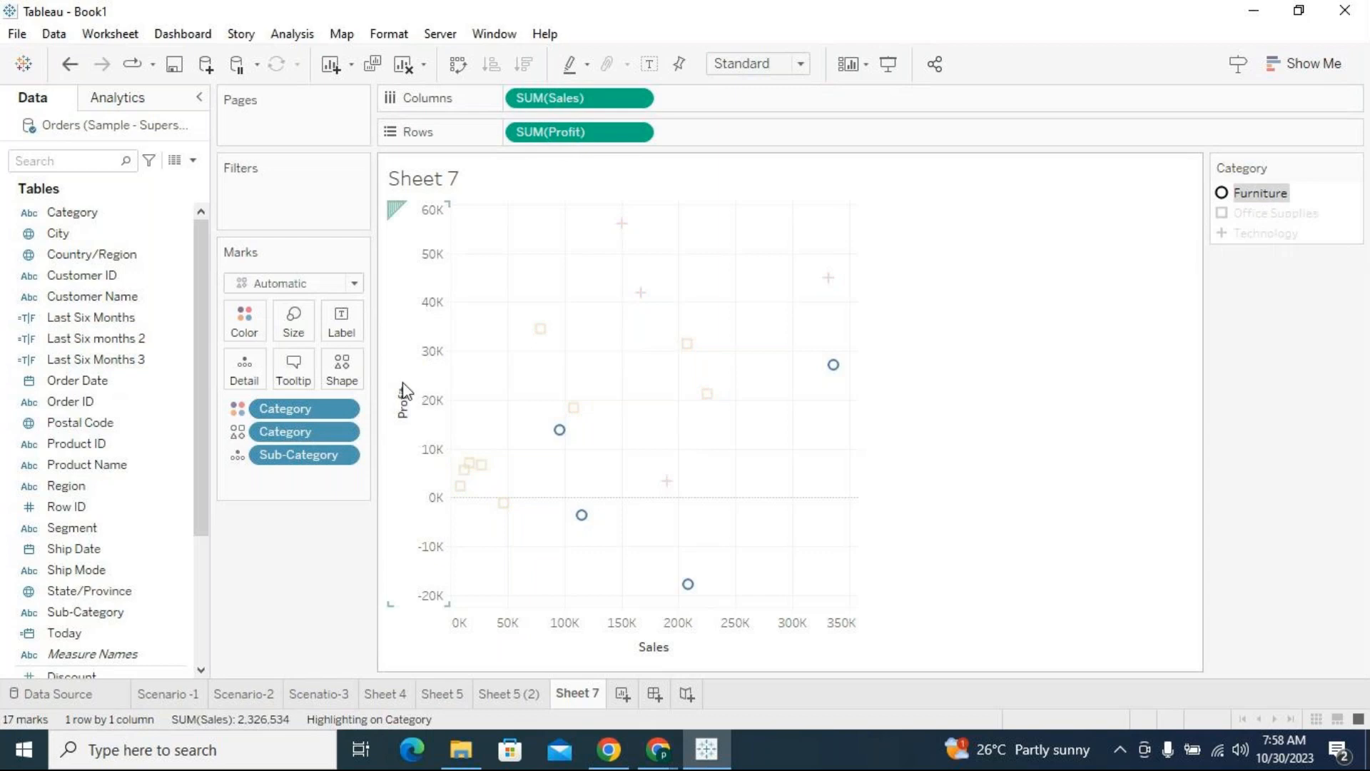
click(1252, 213)
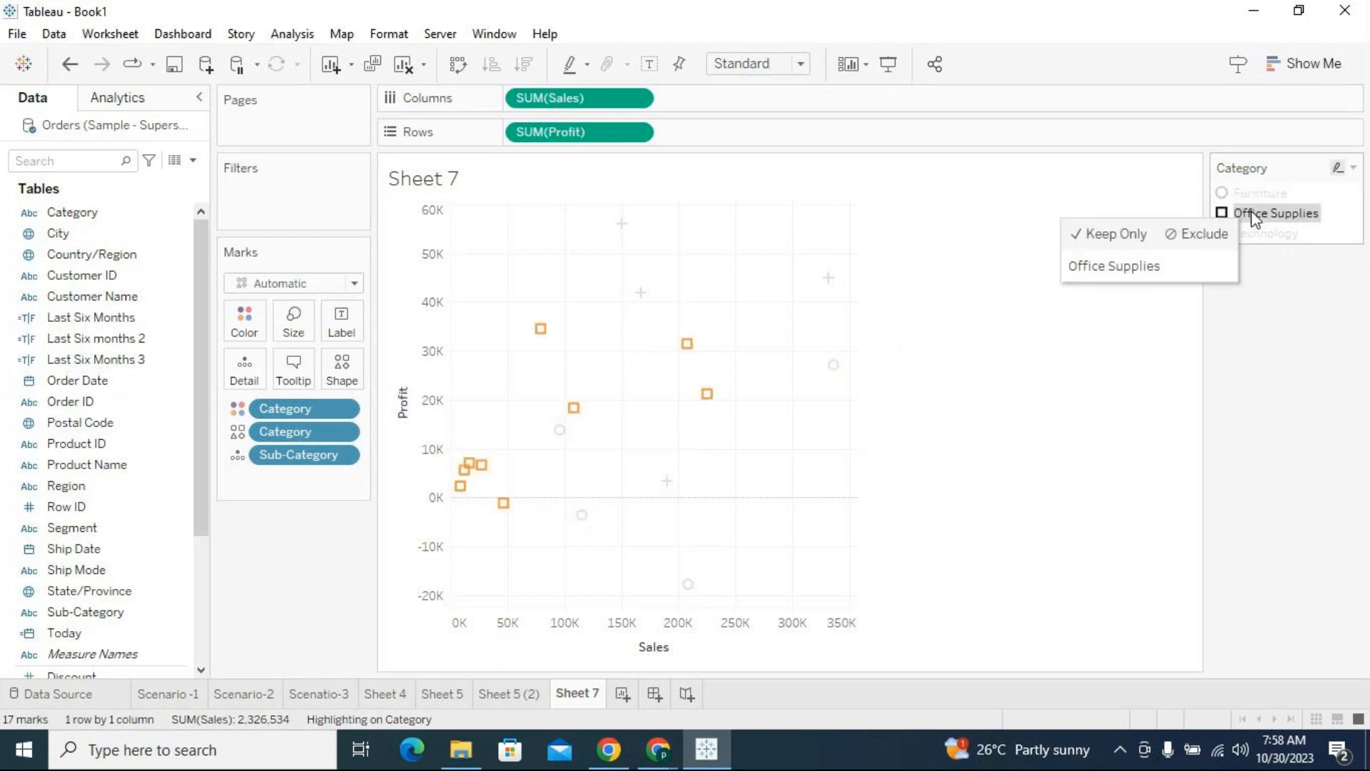
click(1338, 170)
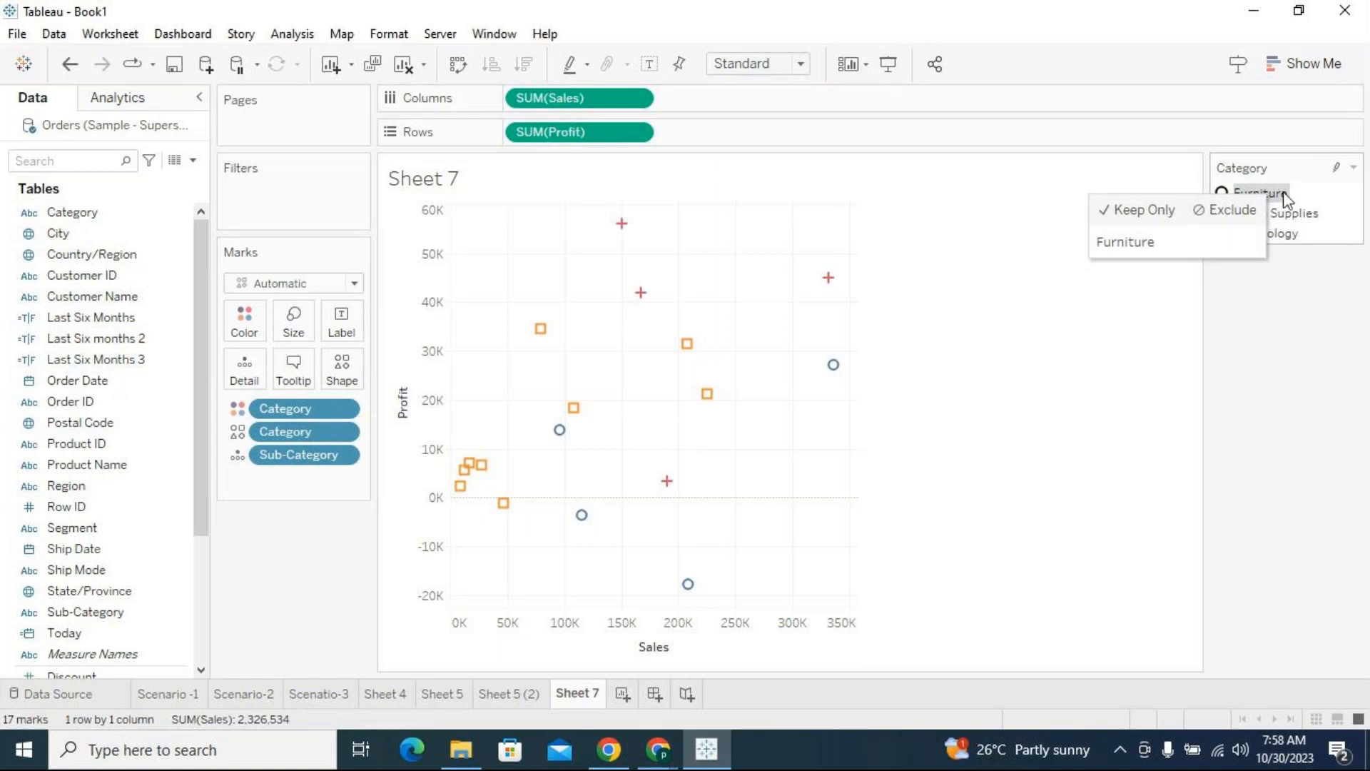
click(1333, 174)
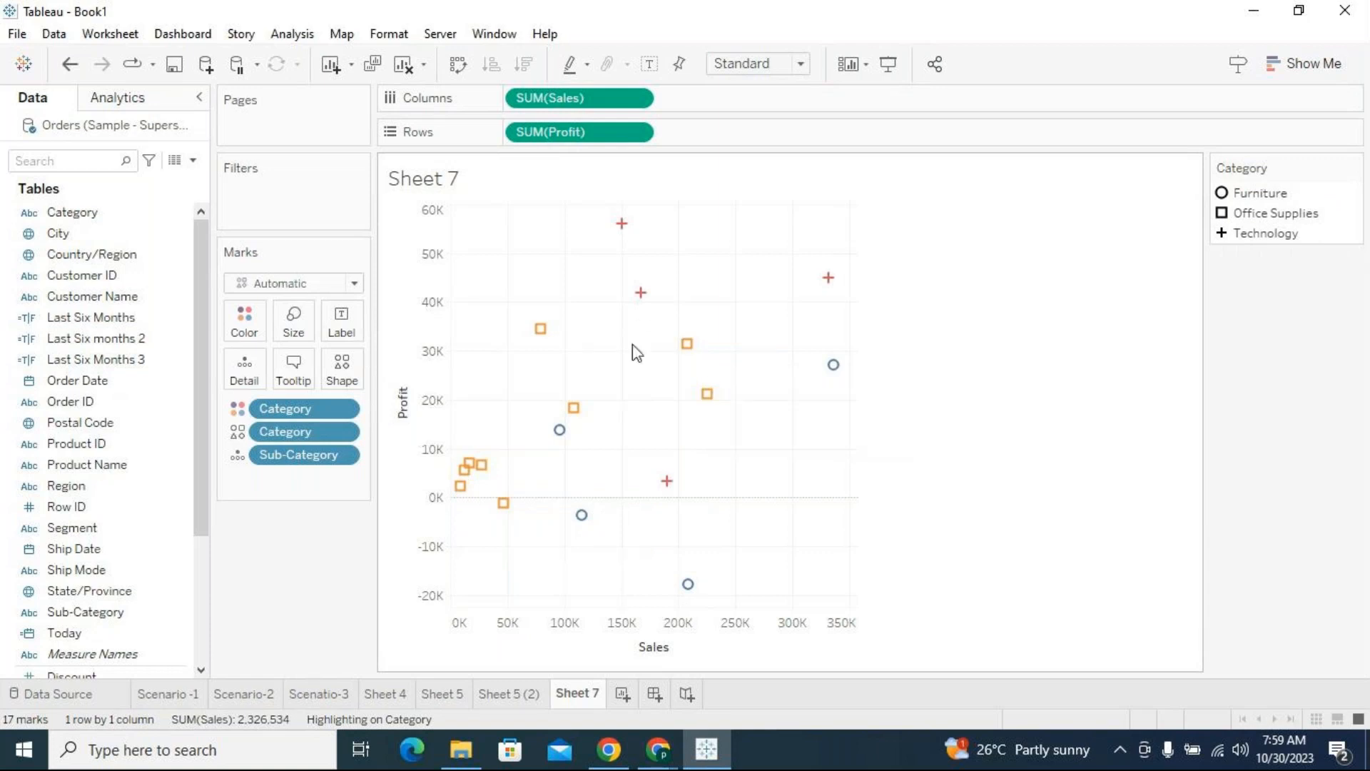
Open the shape editor for Category and choose the Filled shape palette
click(1336, 166)
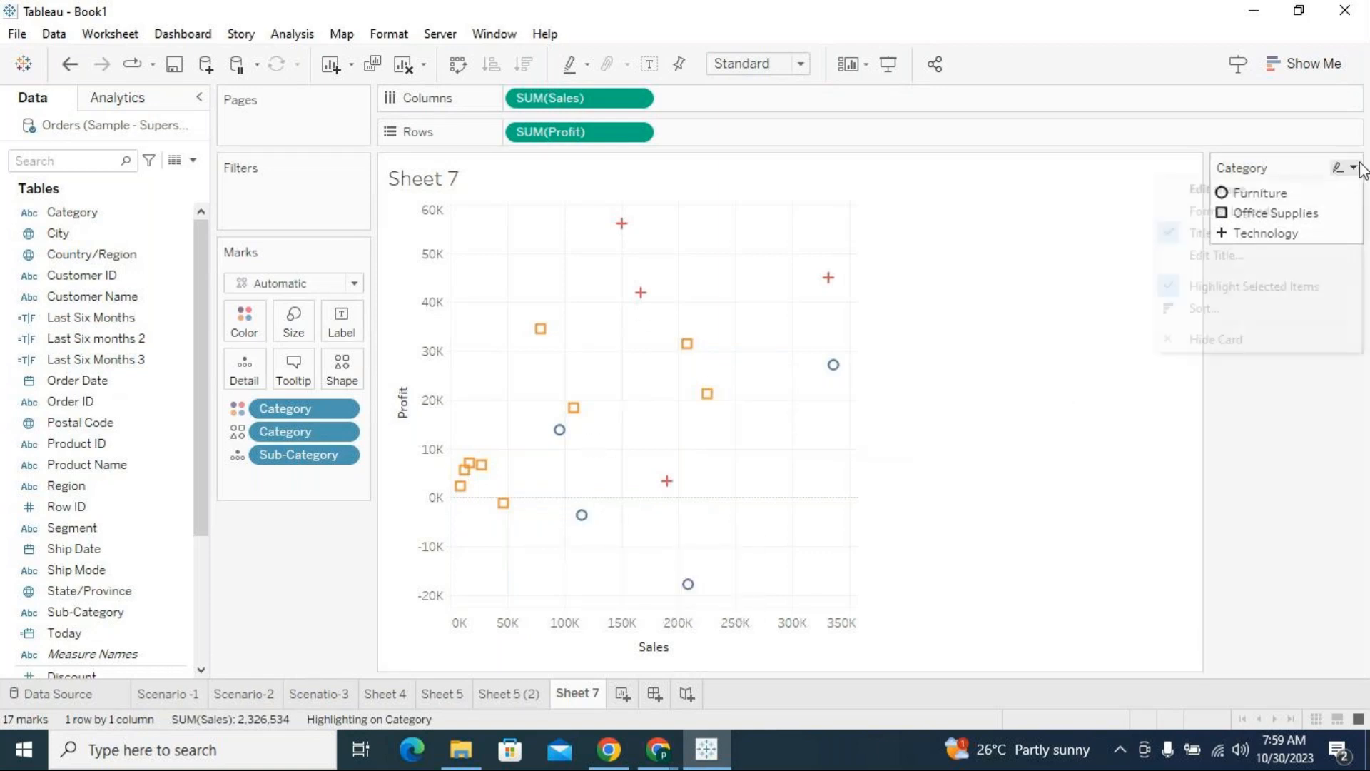
click(1249, 190)
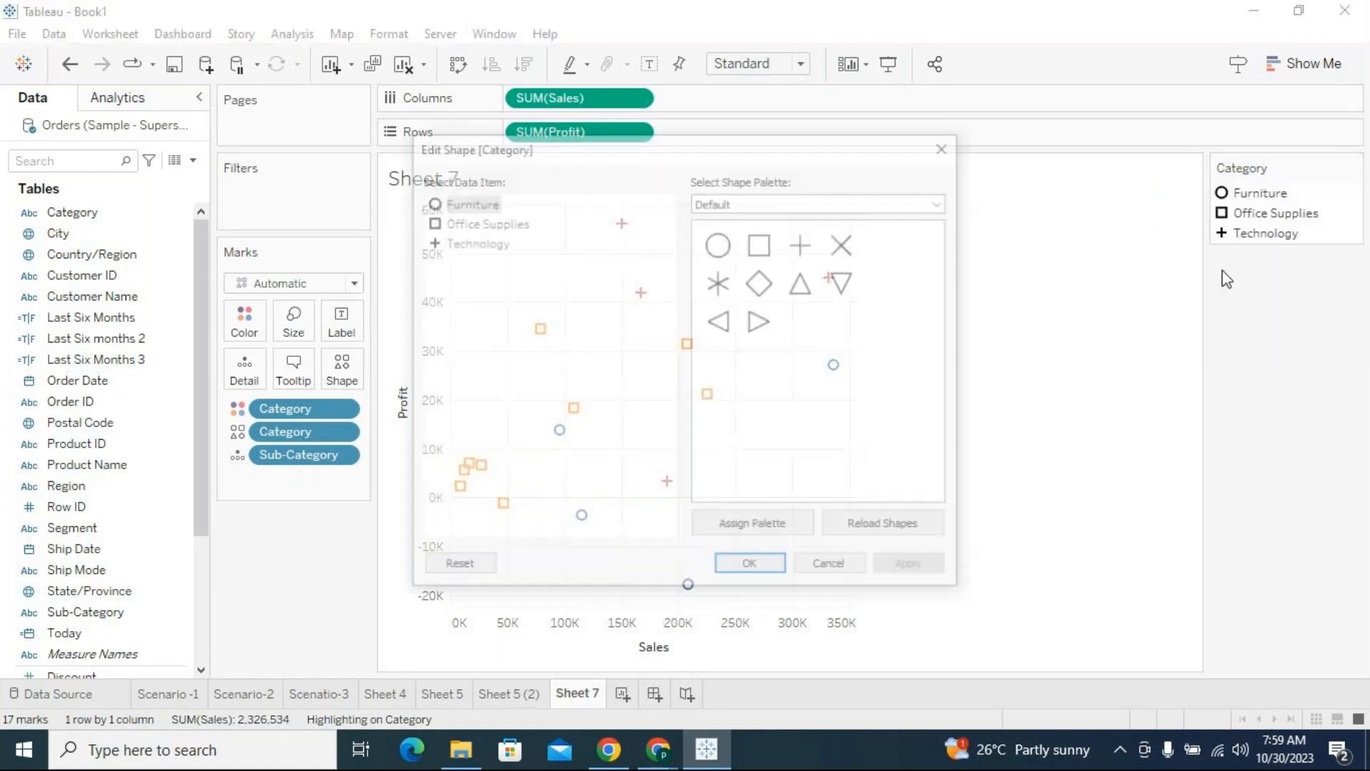
click(468, 222)
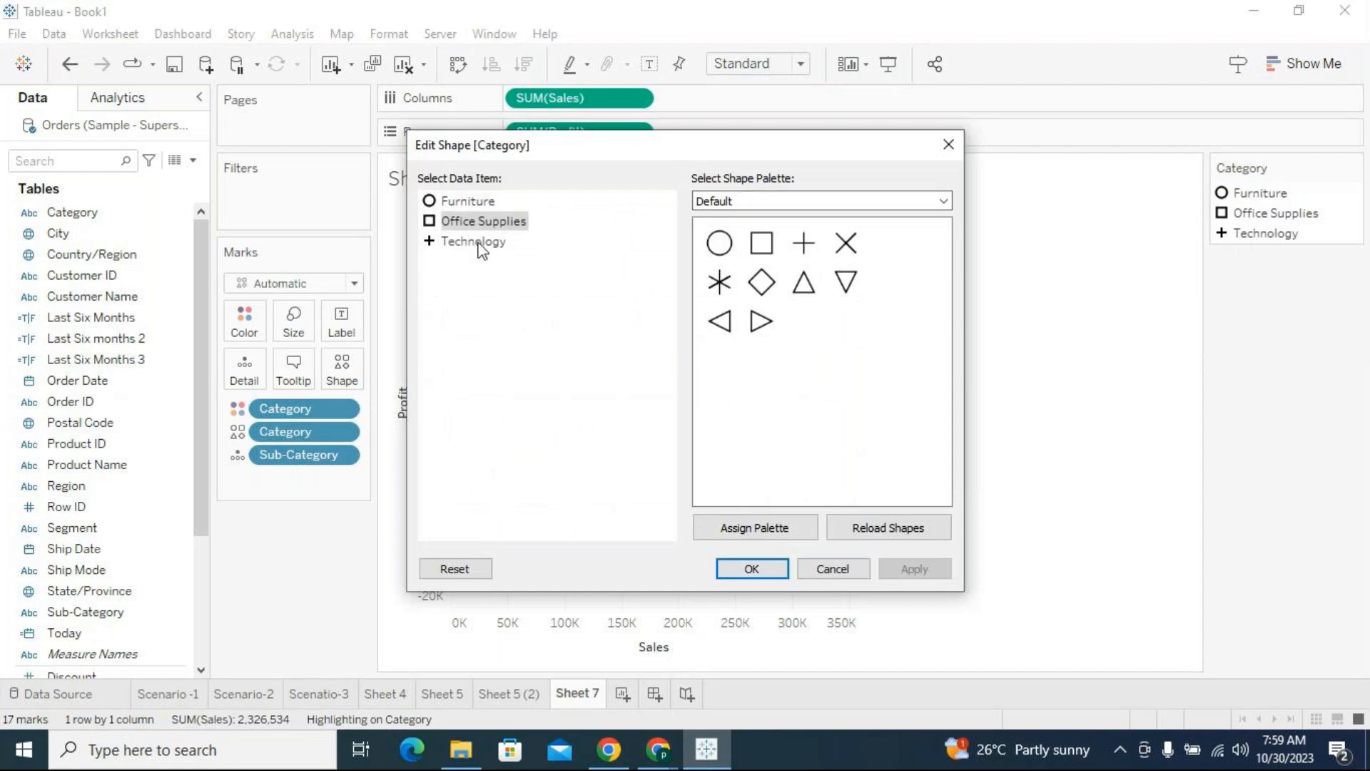
click(472, 204)
click(470, 222)
click(473, 242)
click(469, 202)
click(942, 200)
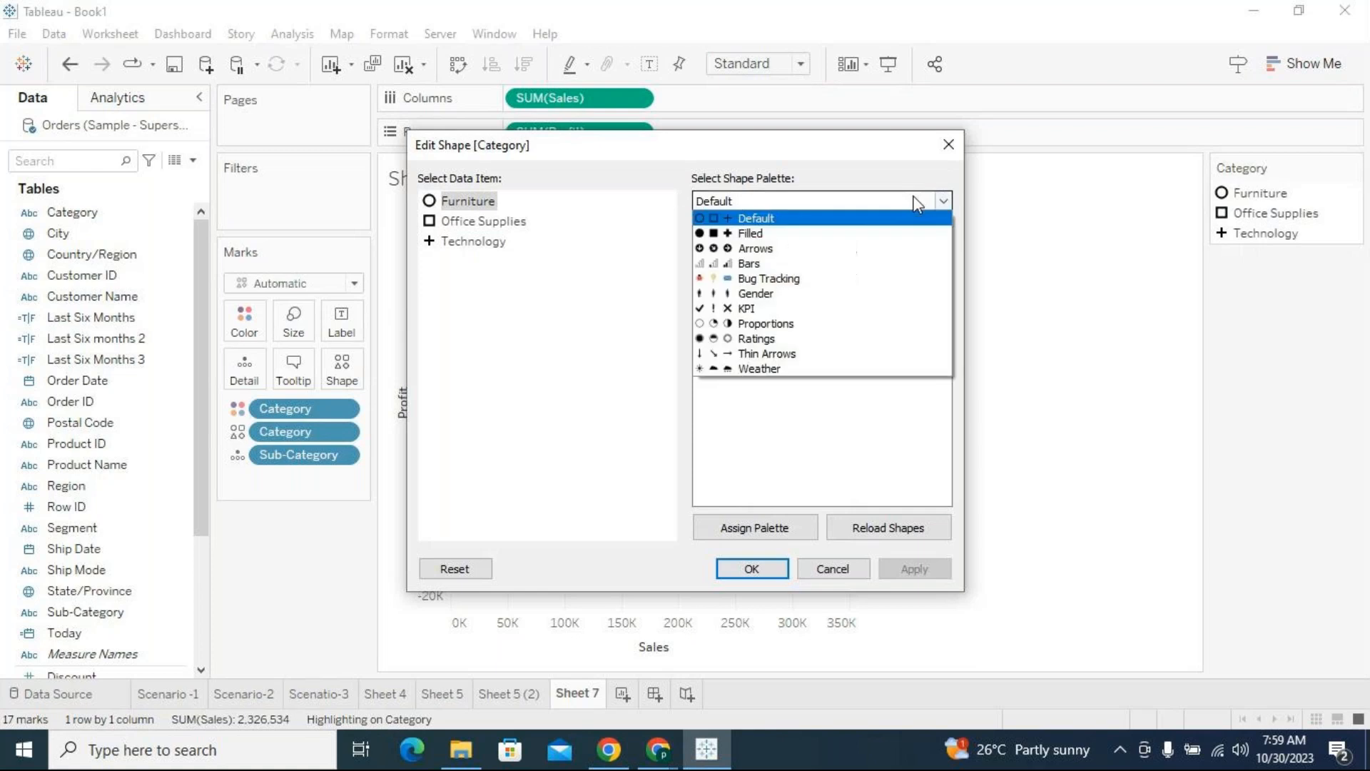
click(750, 233)
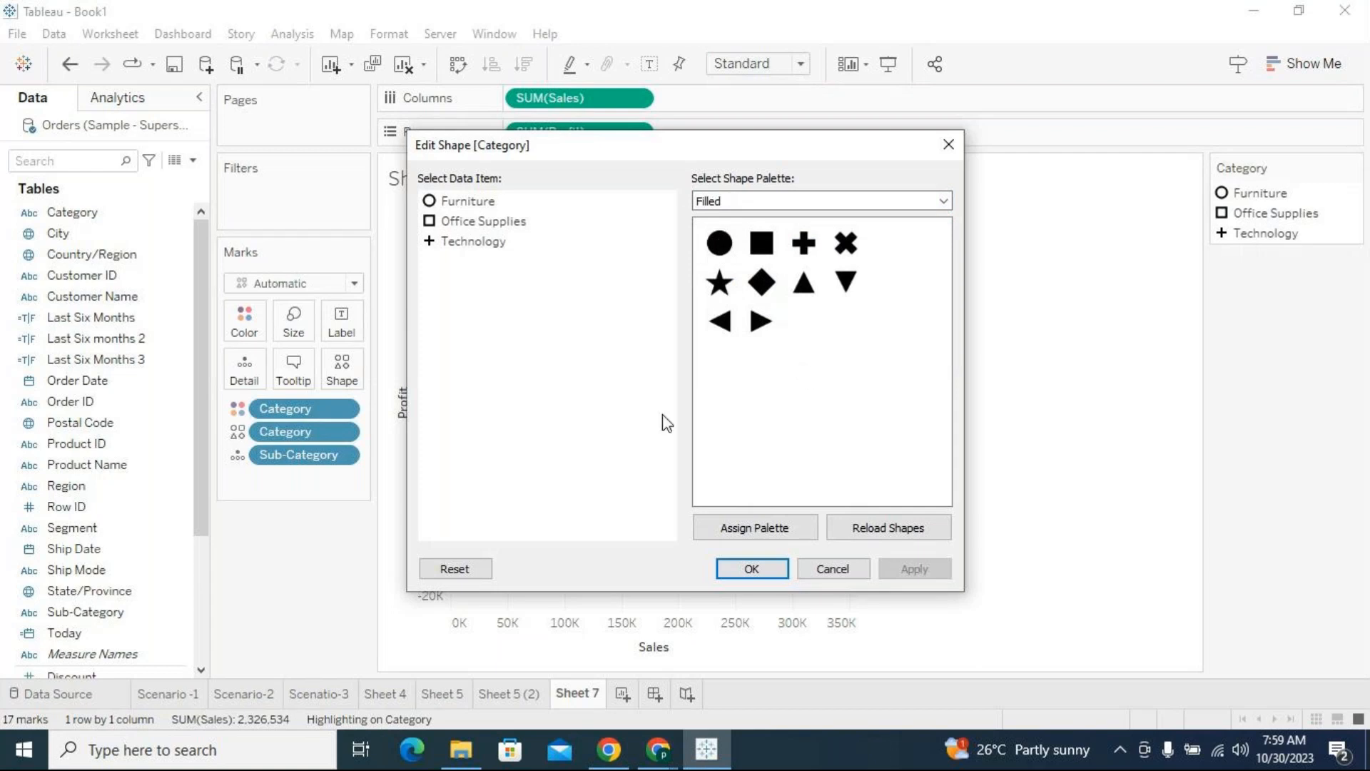
Assign the filled square to Office Supplies and the filled circle to Furniture, applying both shapes
click(492, 223)
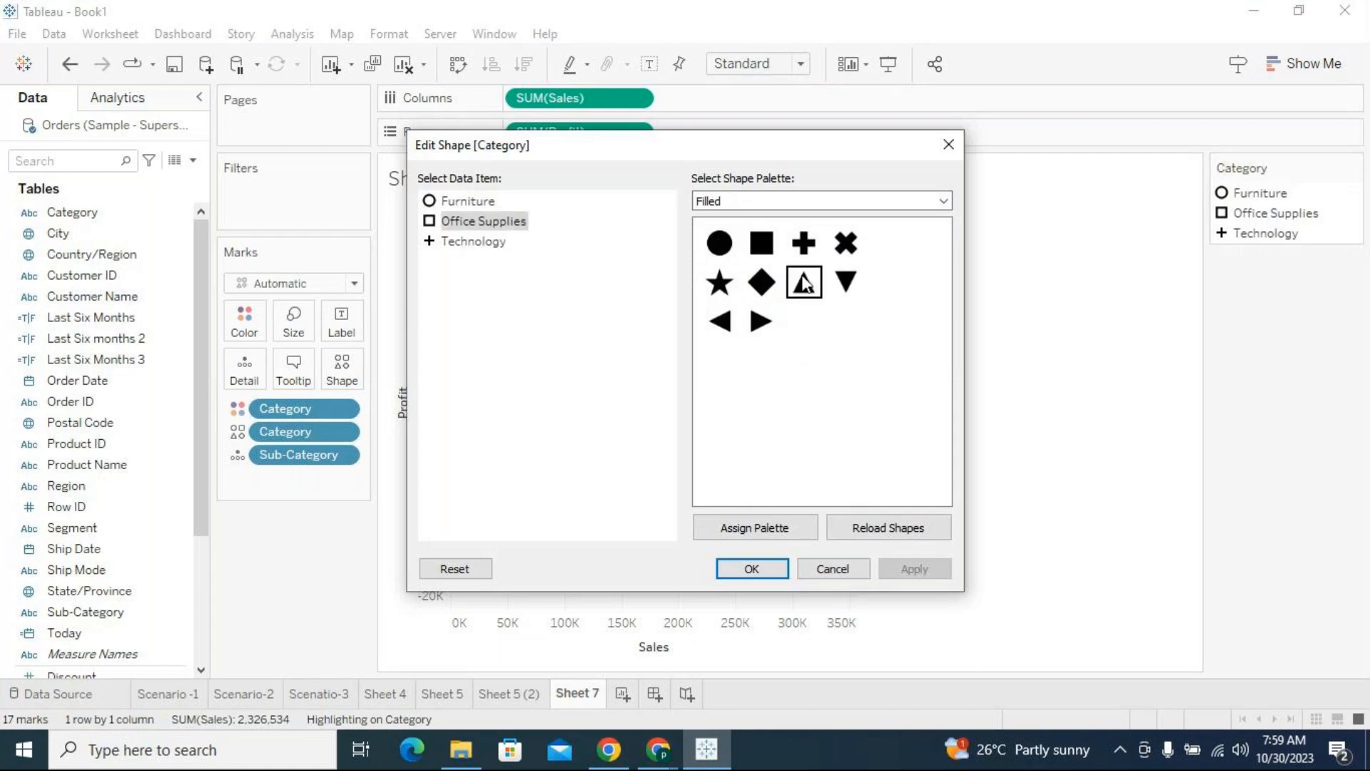
click(761, 243)
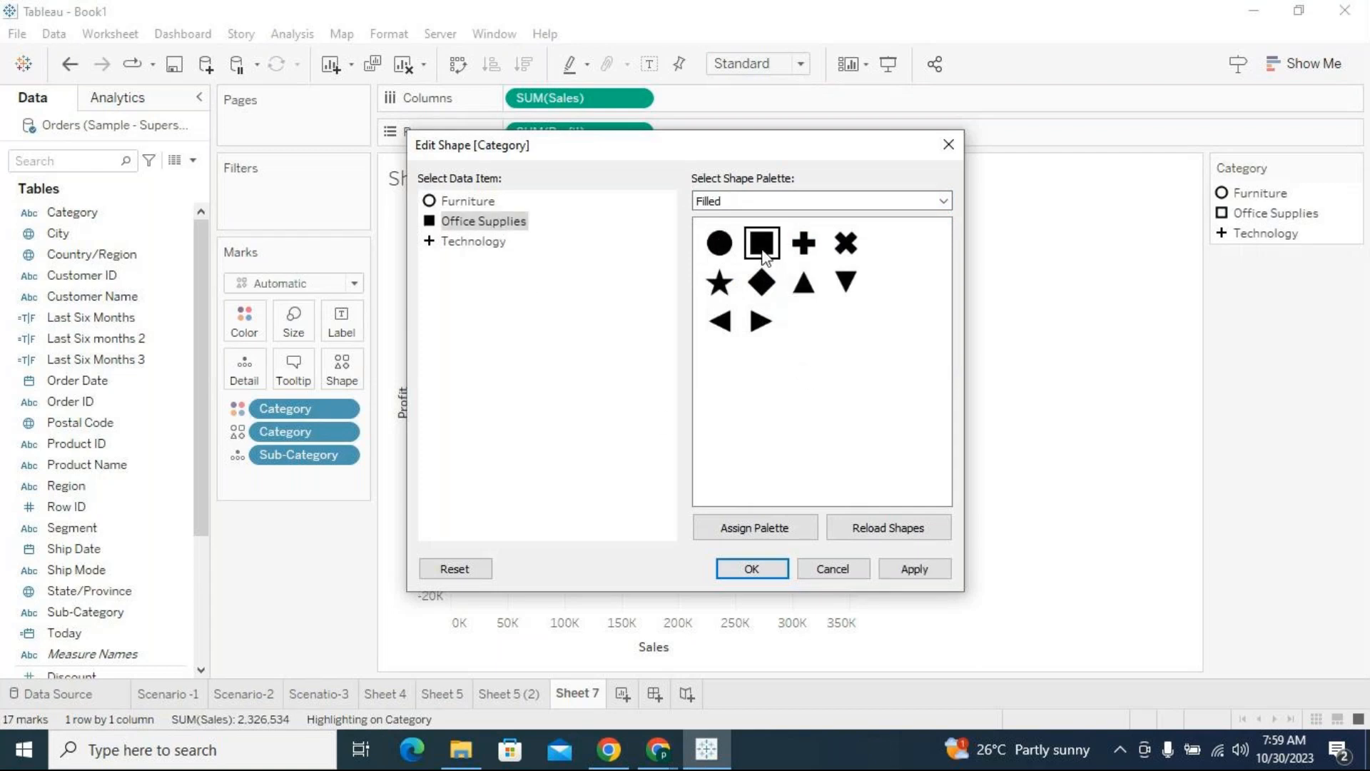
click(914, 569)
click(491, 205)
click(719, 244)
click(915, 569)
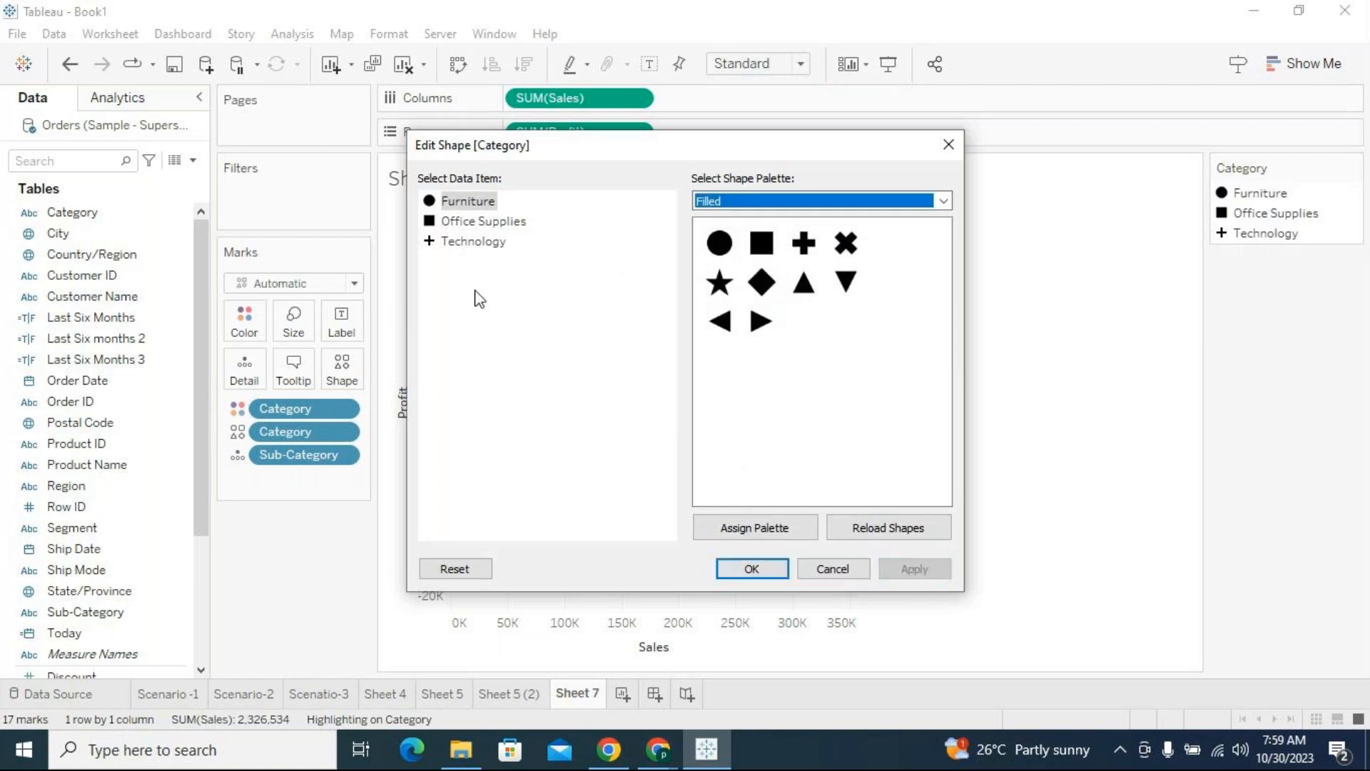
Assign the filled plus shape to Technology and accept the shape changes
click(474, 241)
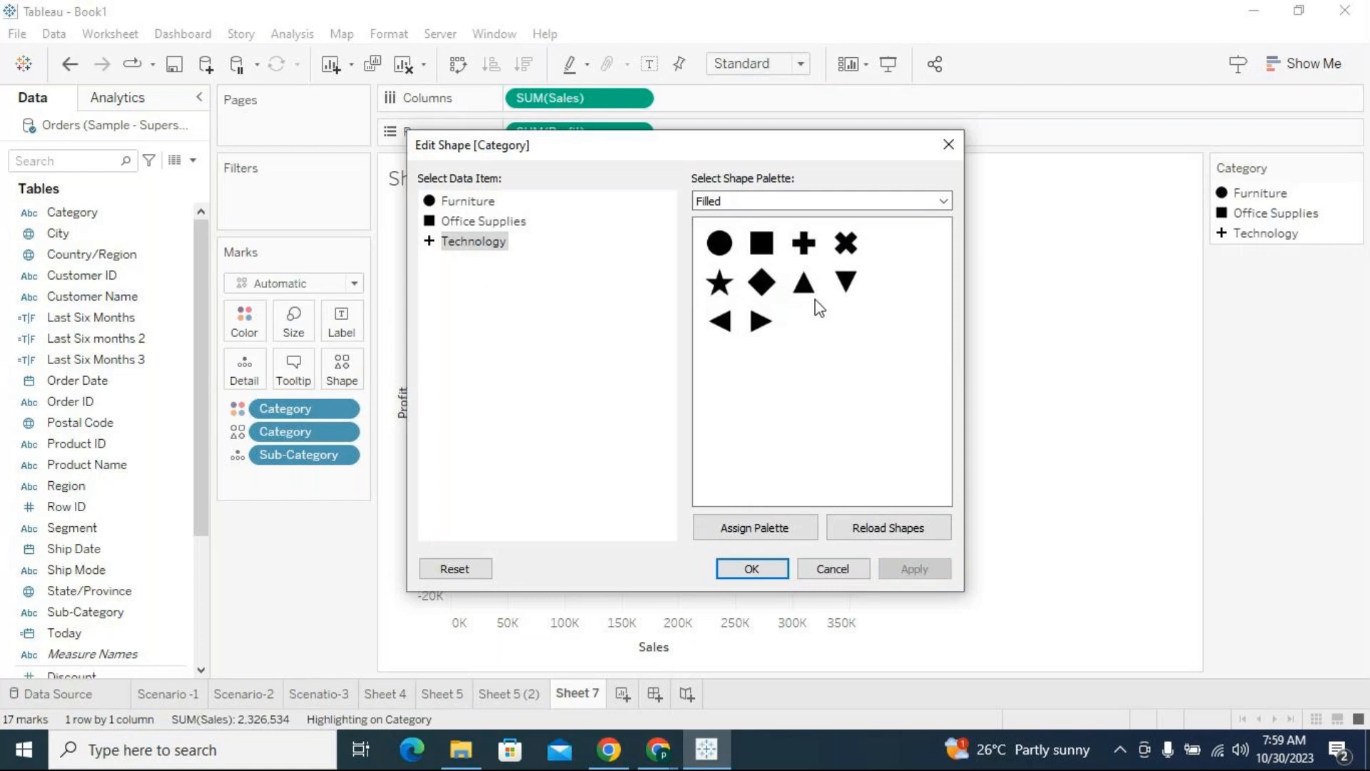
click(803, 242)
click(914, 569)
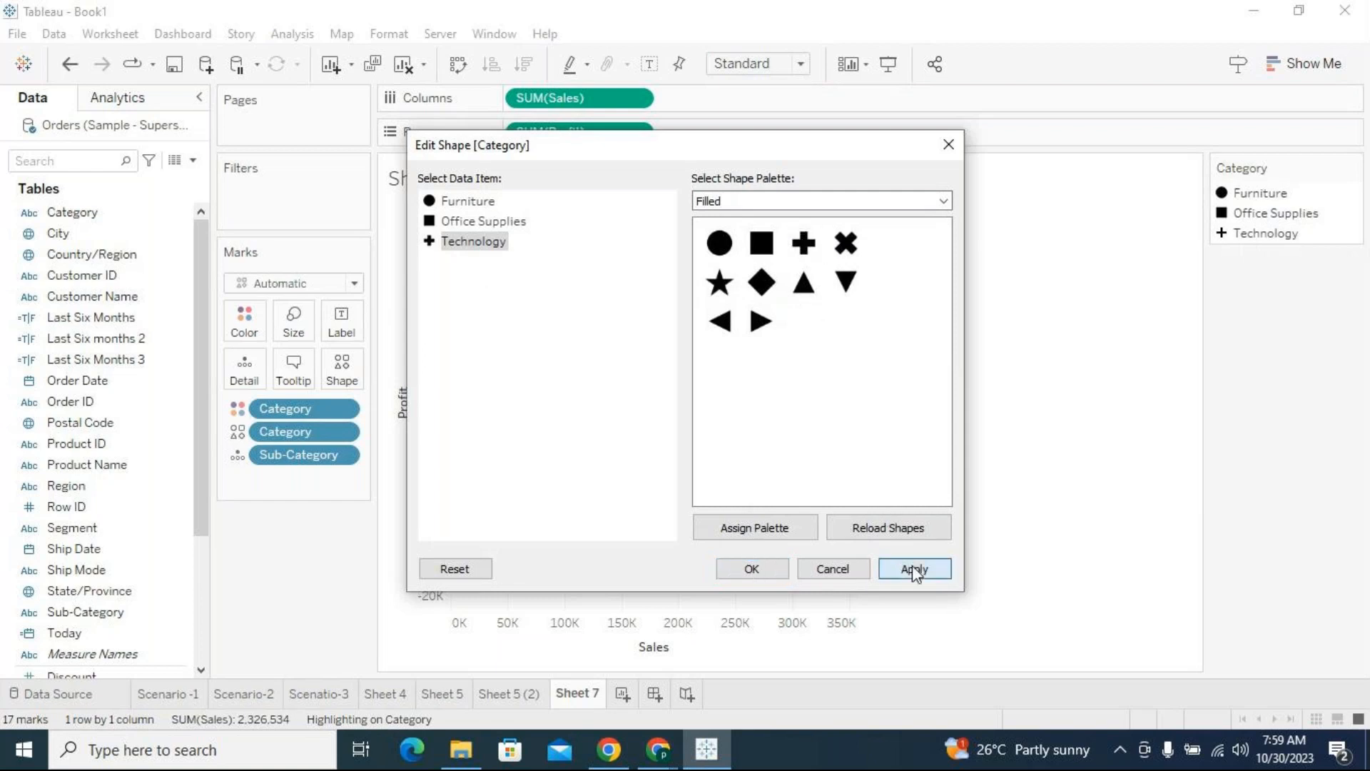
click(749, 569)
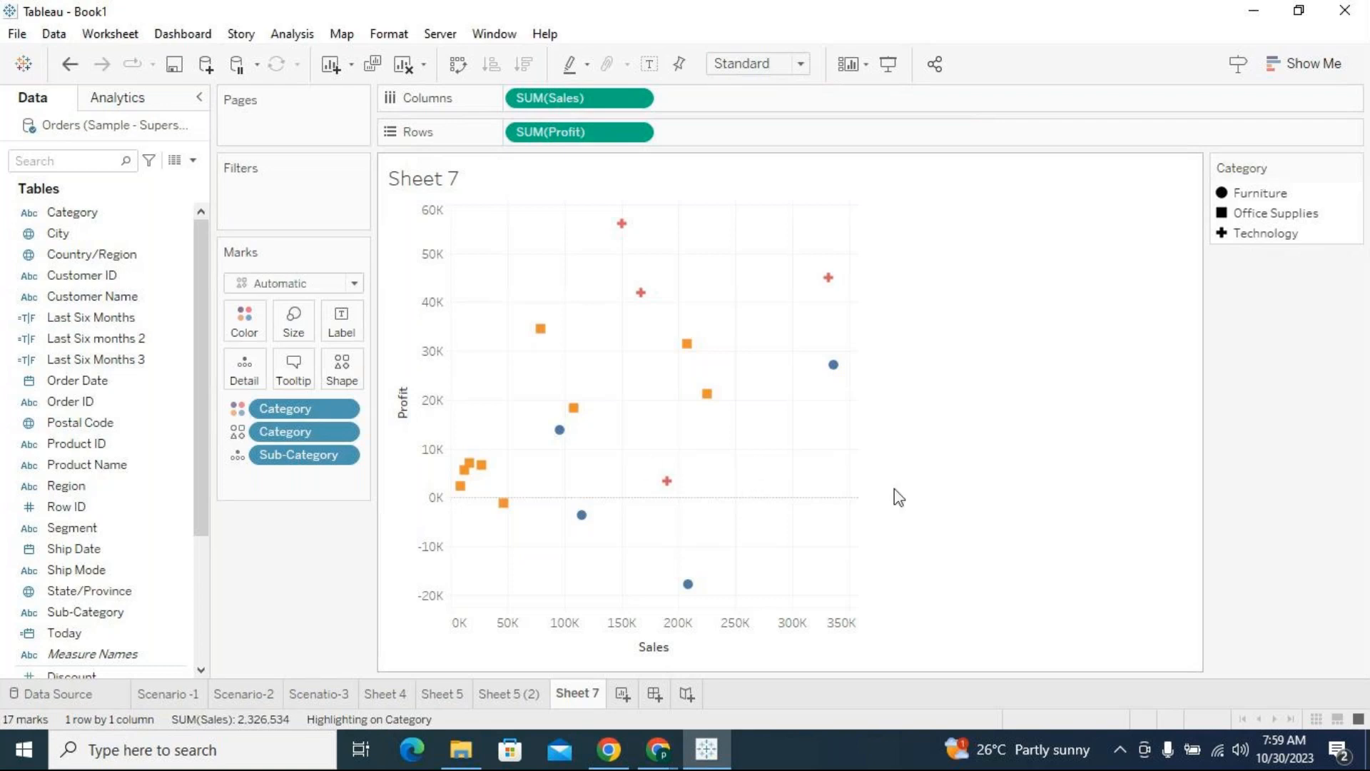
Rename Sheet 7 as "Scatter plot"
double_click(572, 693)
click(854, 563)
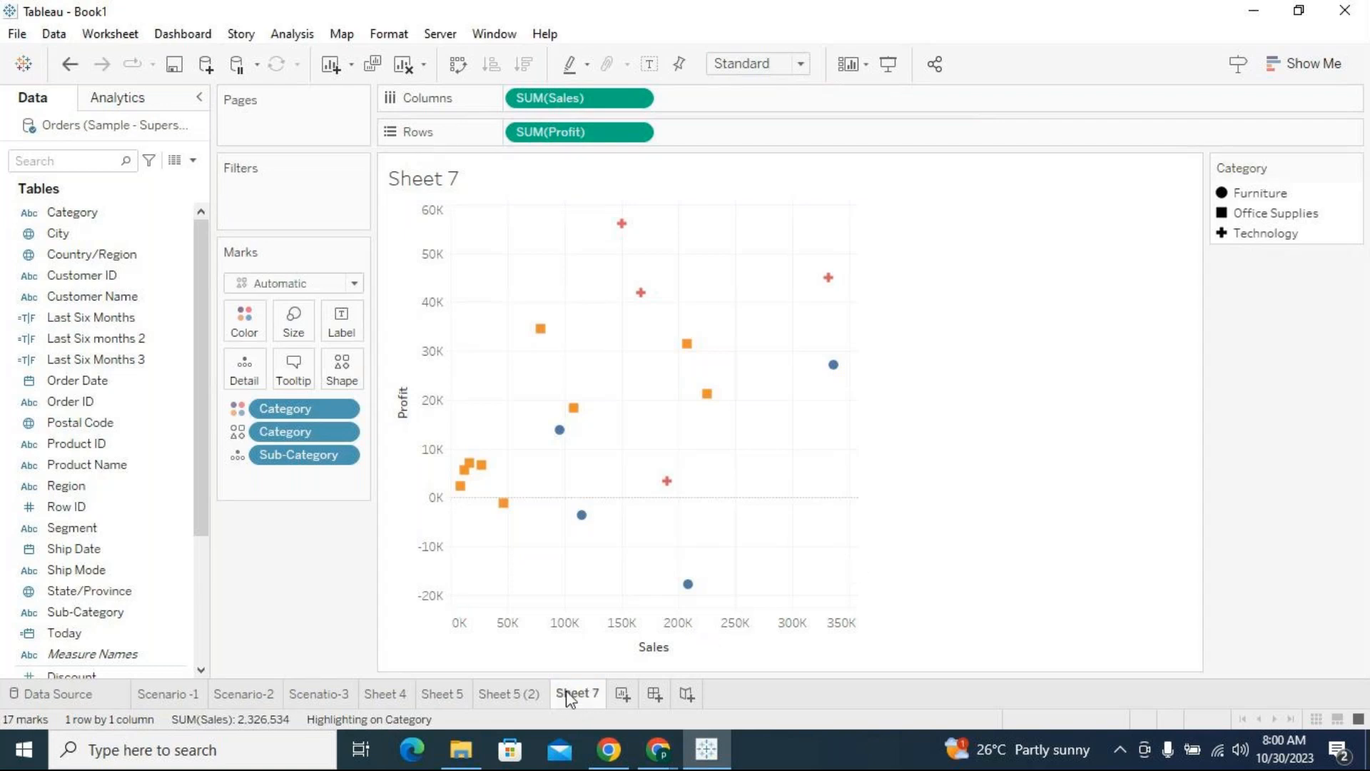
text(Scatter plot)
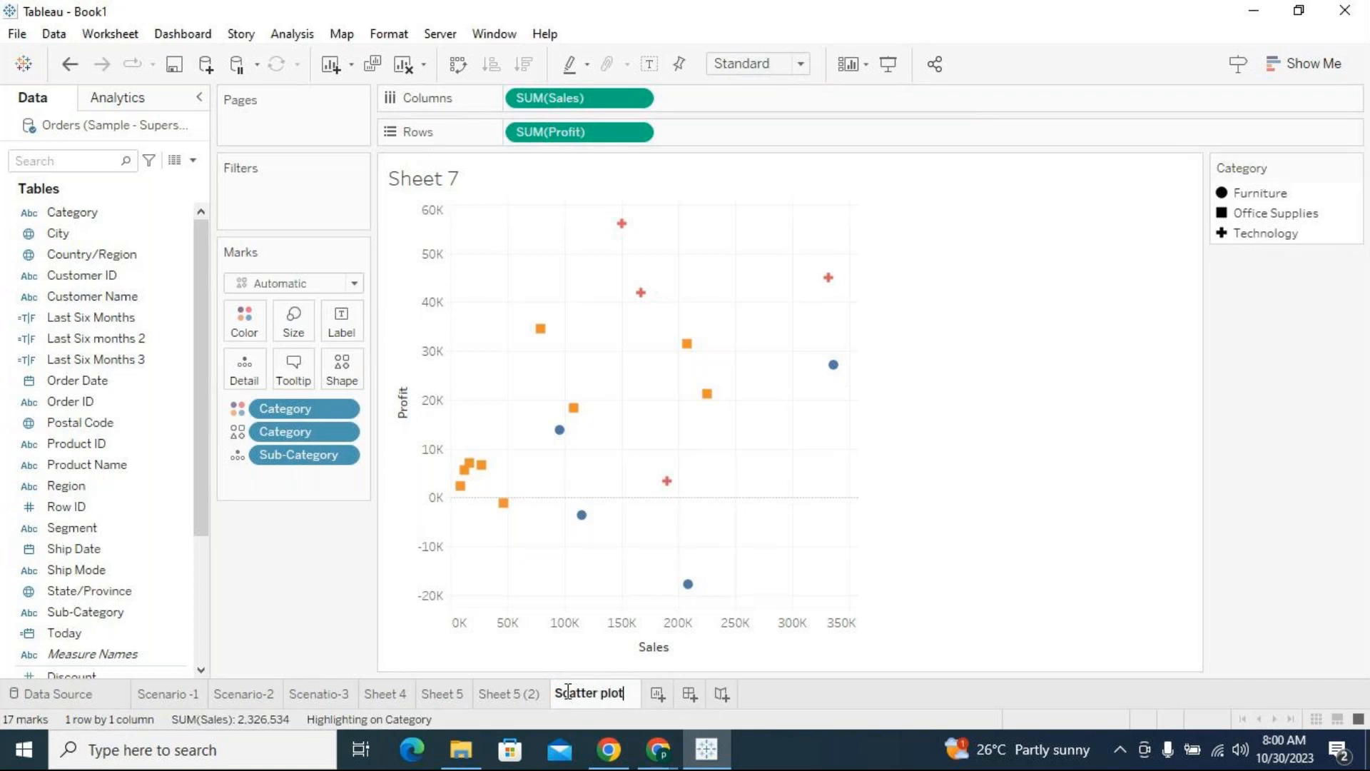
key(Return)
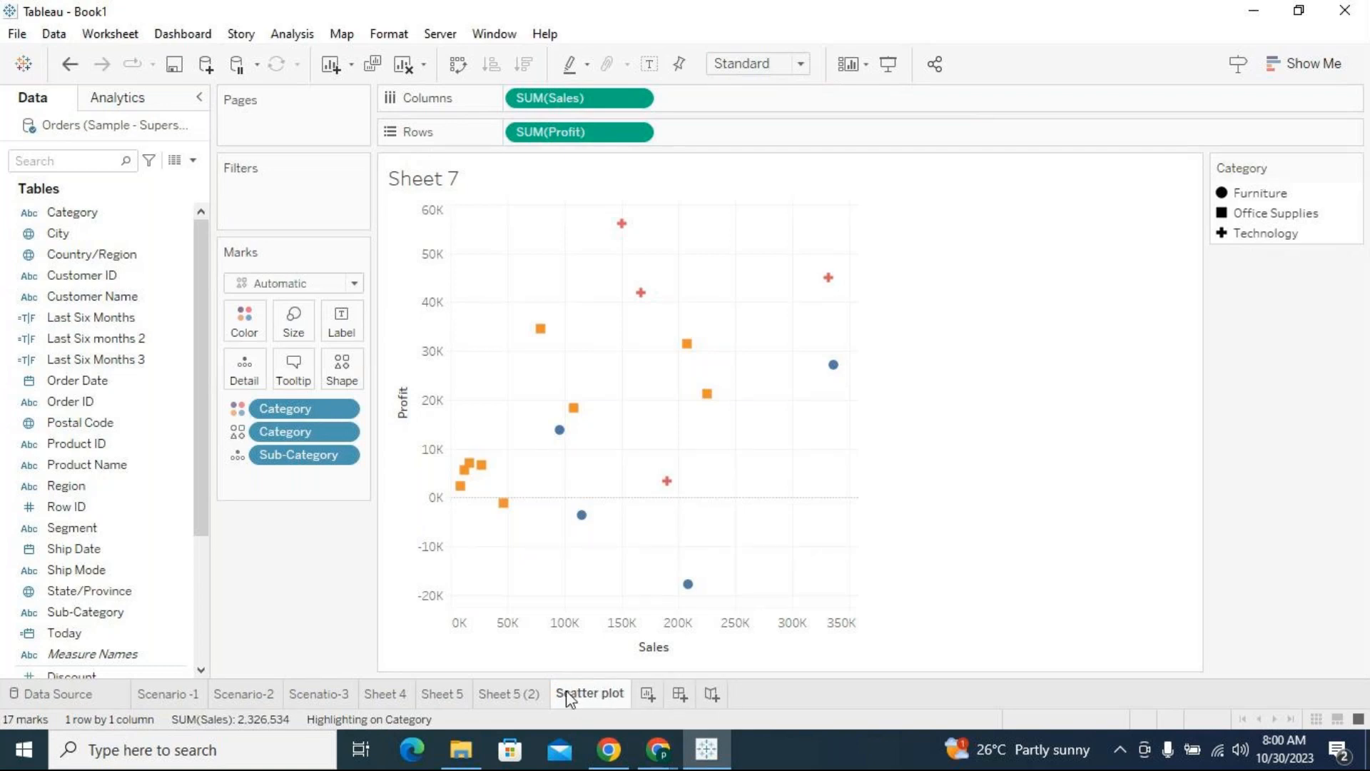
Rename Sheet 4 as "Highlight table Viz"
click(456, 697)
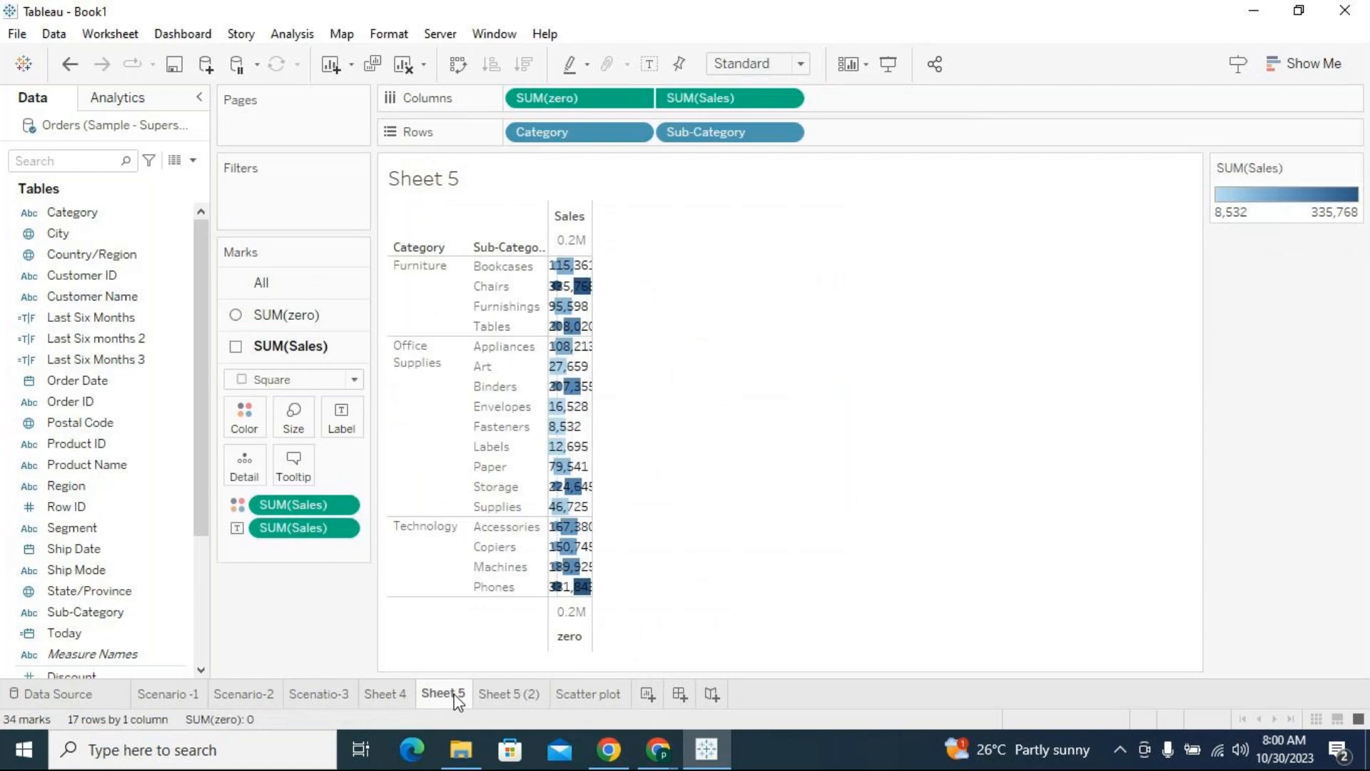
double_click(398, 699)
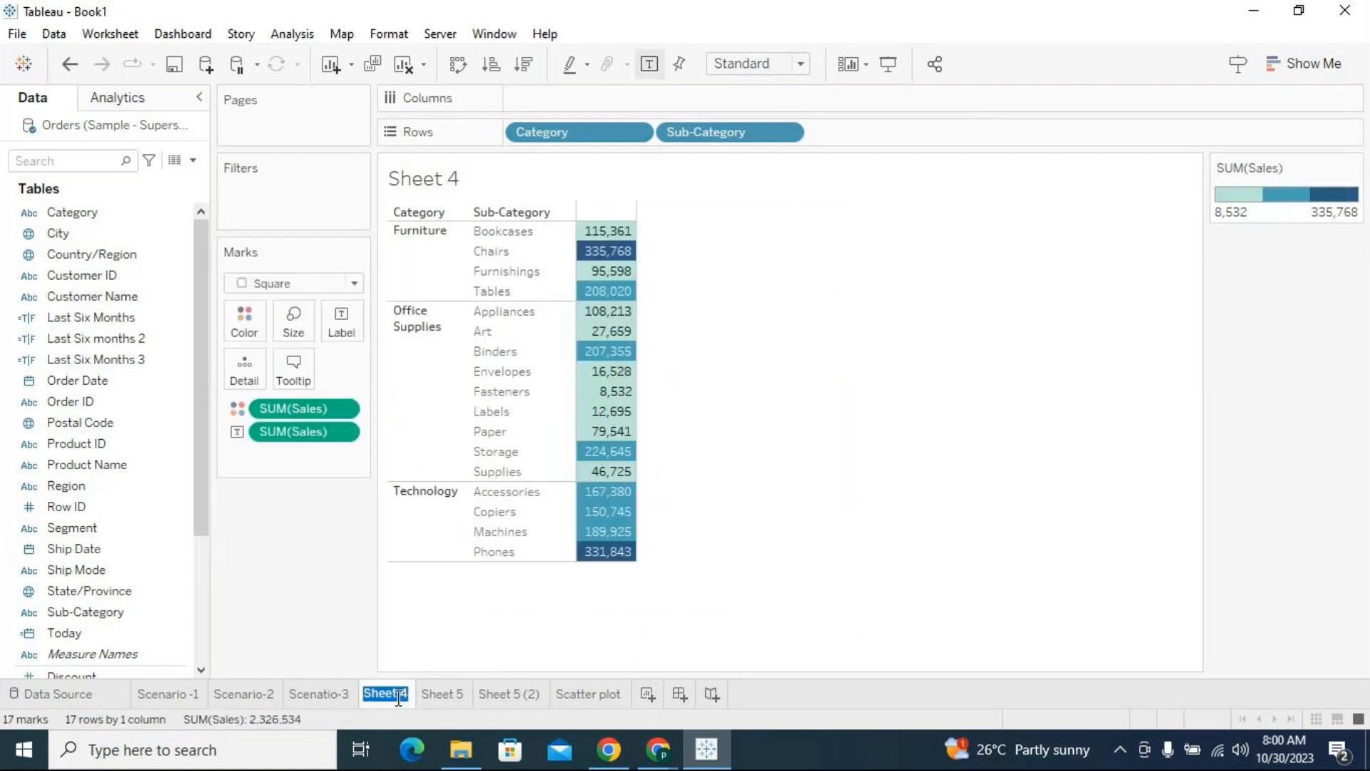
text(Highlight tanle)
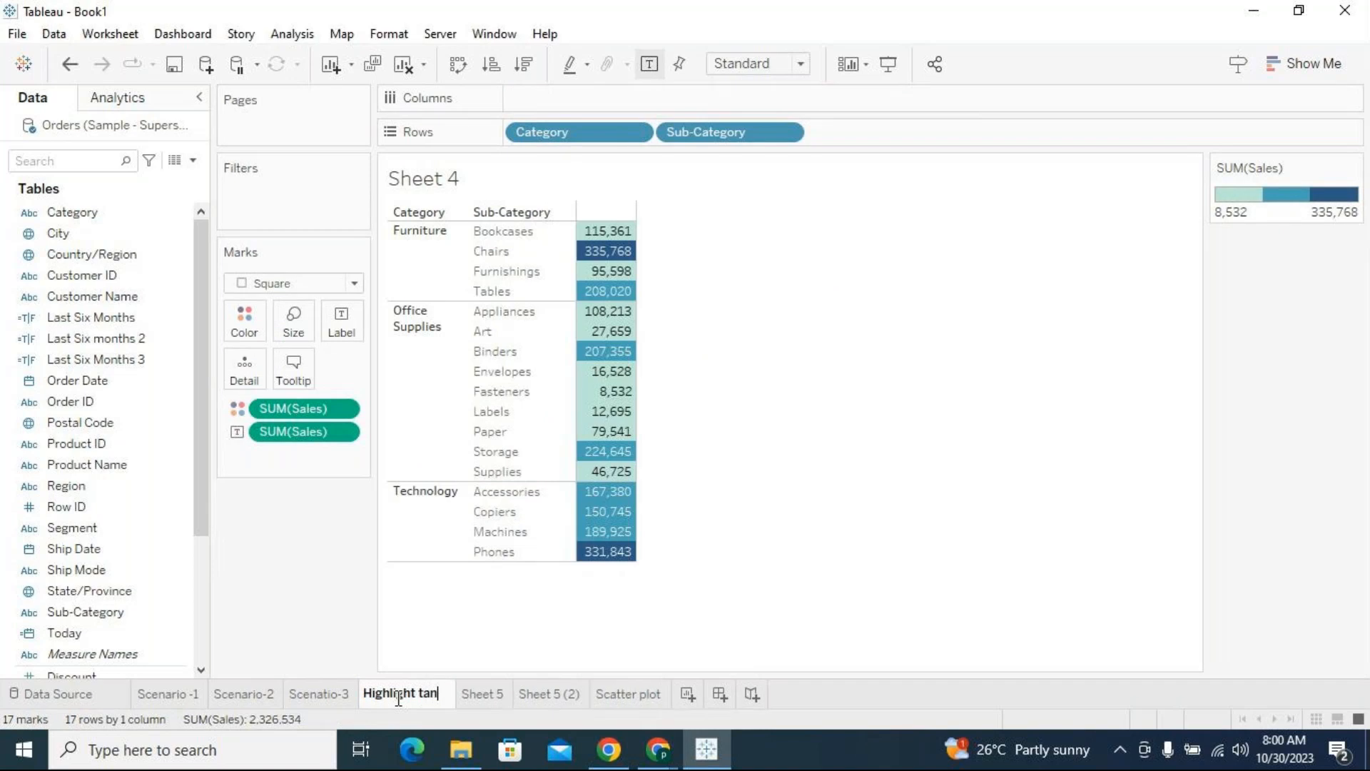
key(BackSpace)
key(BackSpace)
key(BackSpace)
text(ble Viz)
click(285, 618)
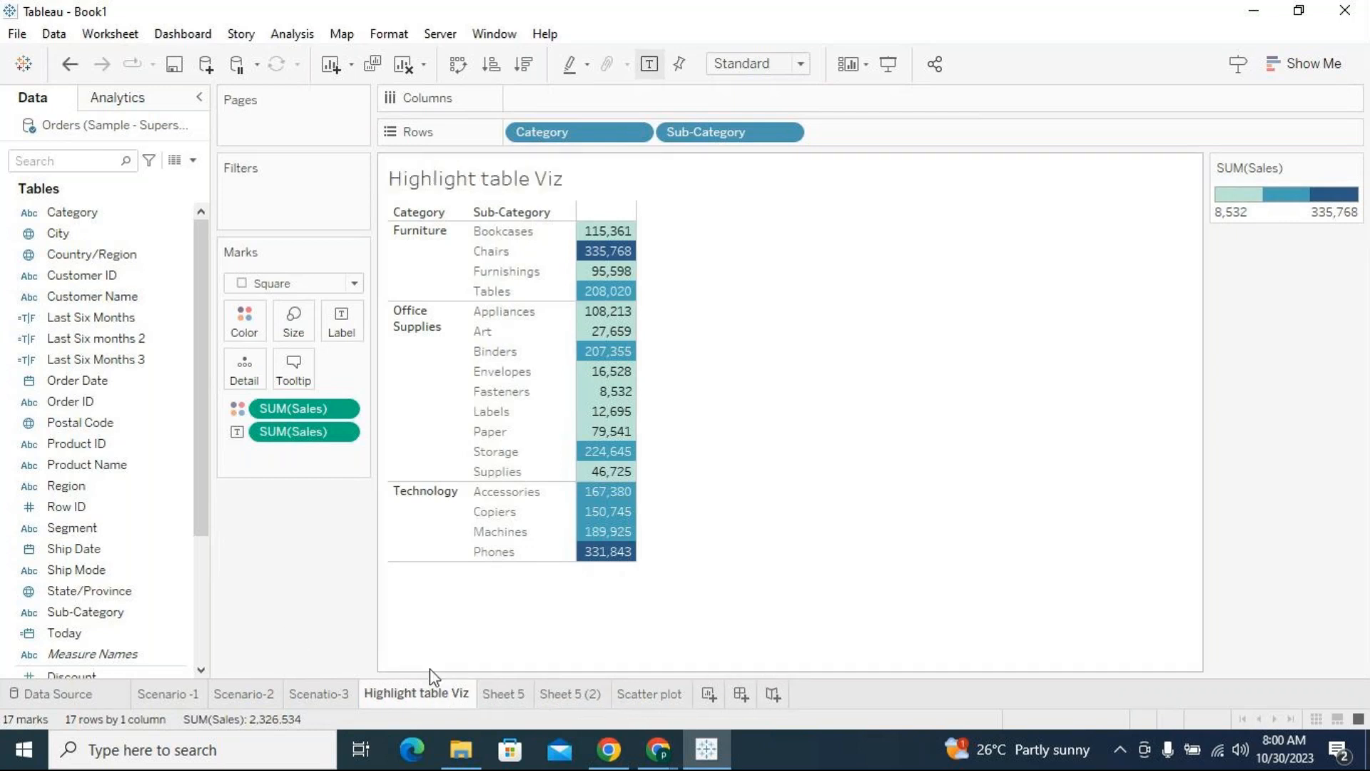
Review Sheet 5 and Sheet 5 (2), and return to the Highlight table Viz sheet
click(495, 692)
right_click(497, 695)
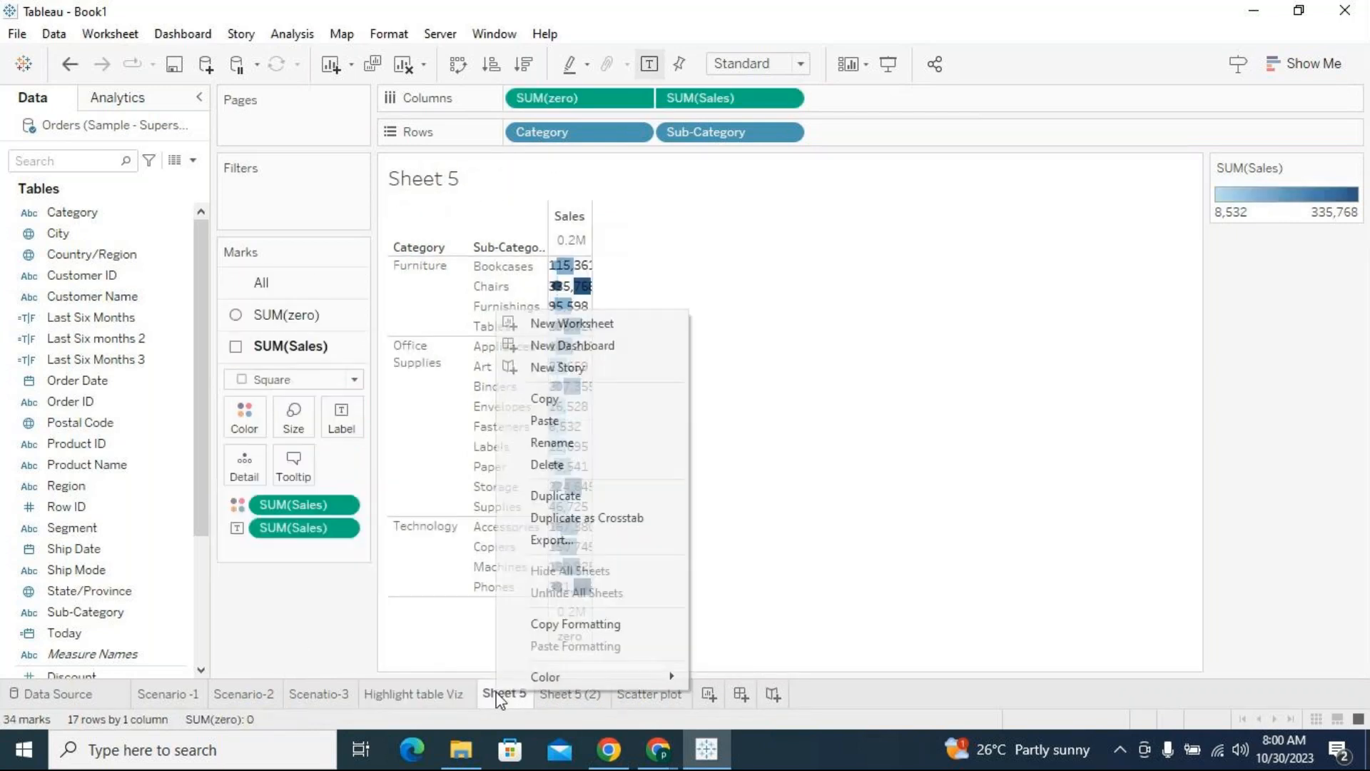
click(897, 451)
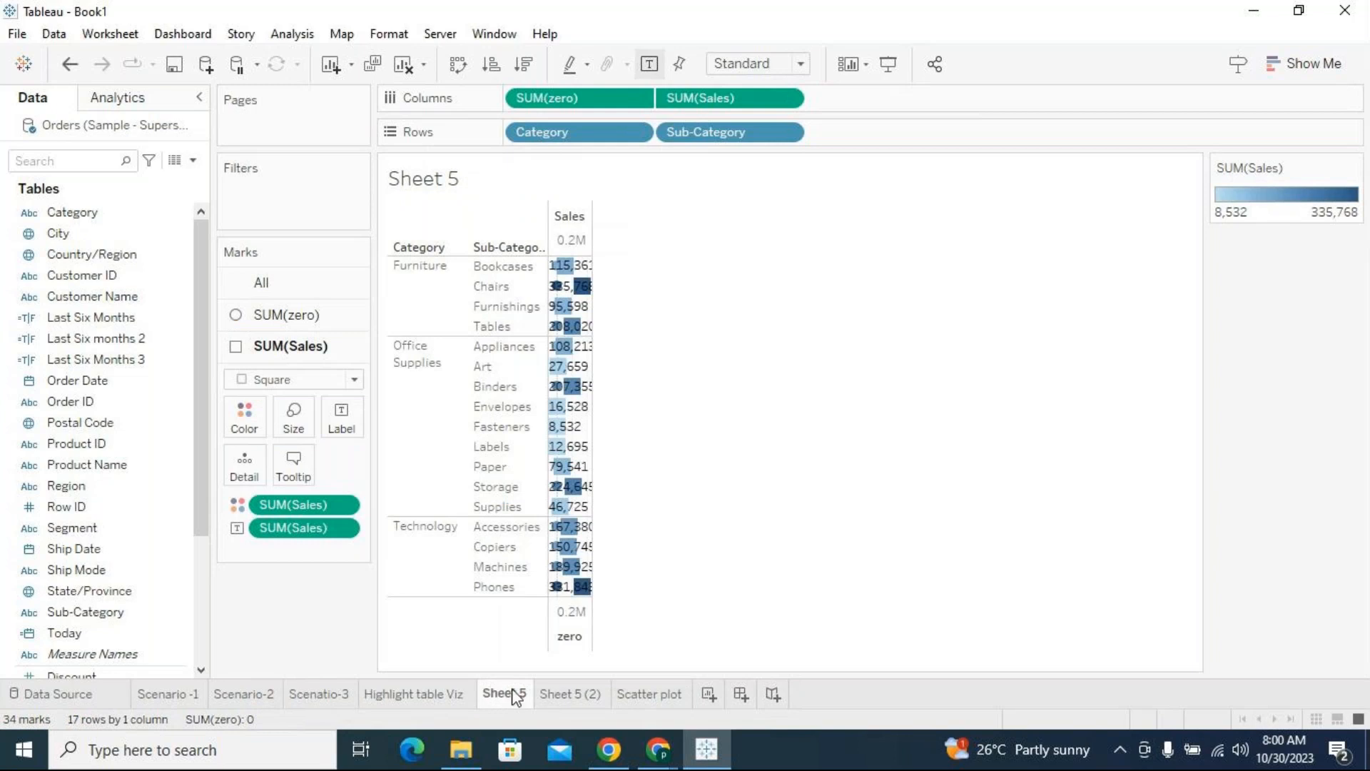
click(568, 693)
click(457, 694)
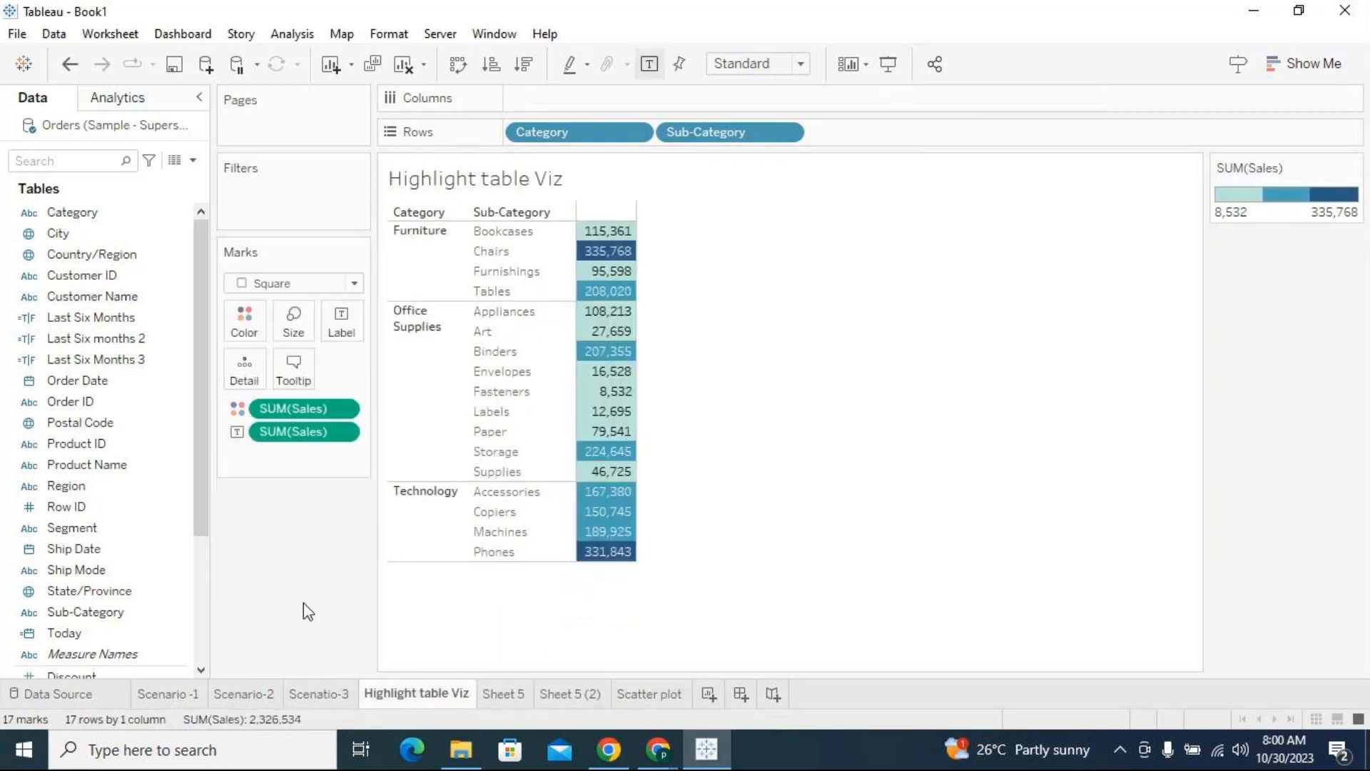
Switch to the Chrome browser window
mouse_move(658, 749)
click(705, 682)
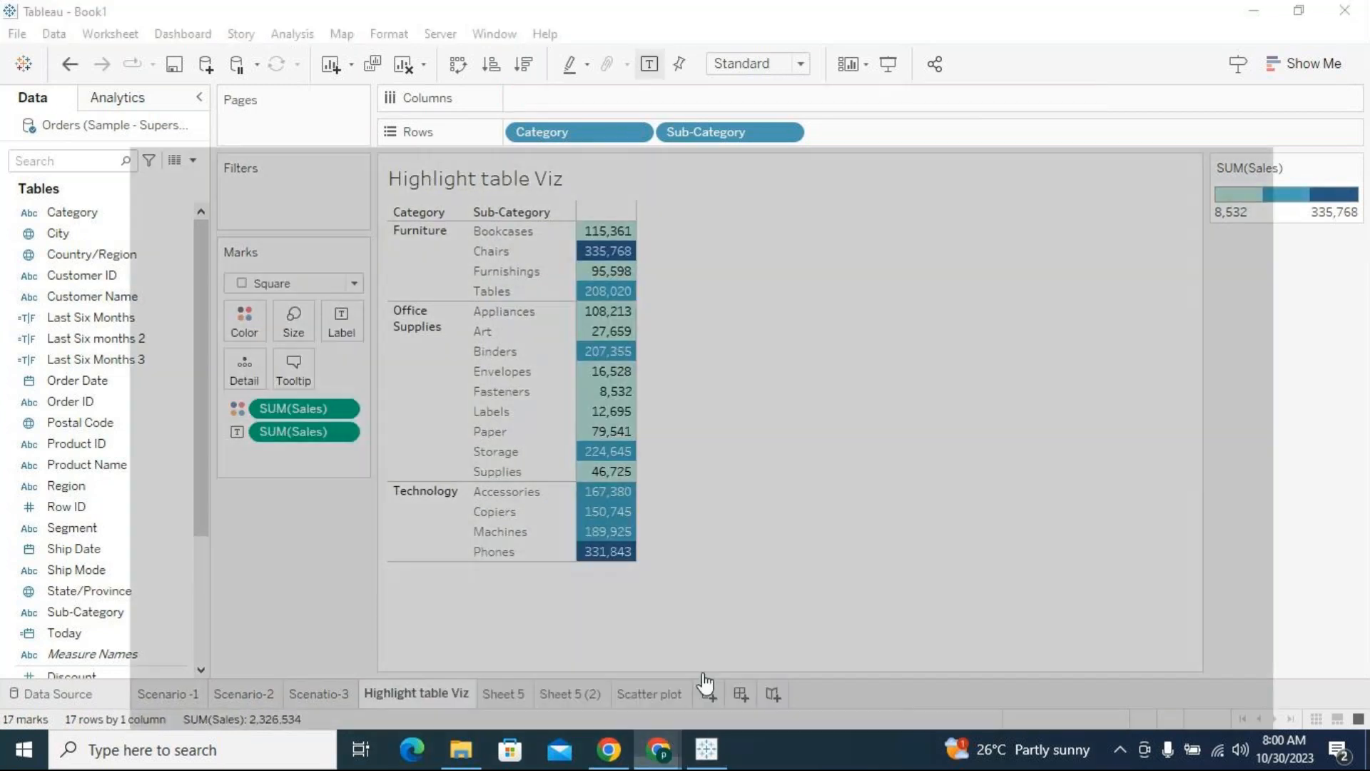